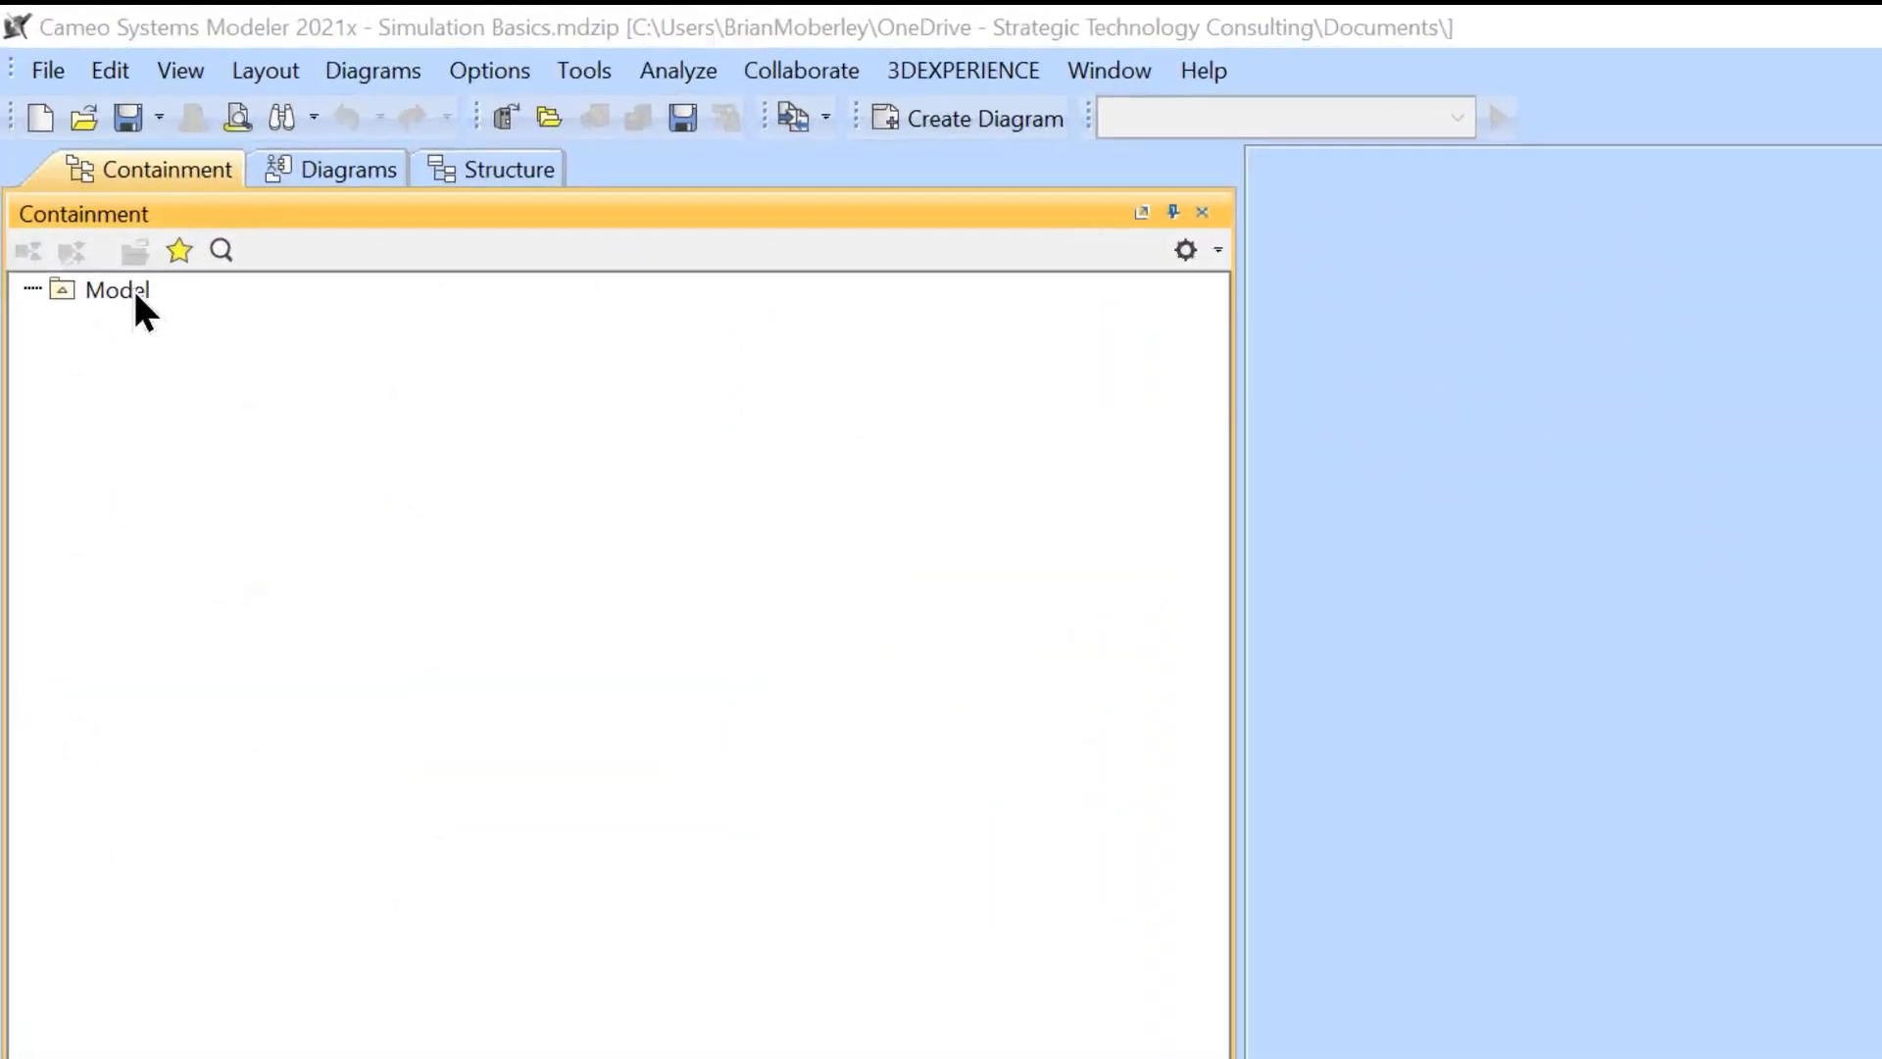
Create a SysML Block Definition Diagram under the Model package and narrow the containment tree area to widen the diagram
{"action": "right_click", "coordinate": [53, 139]}
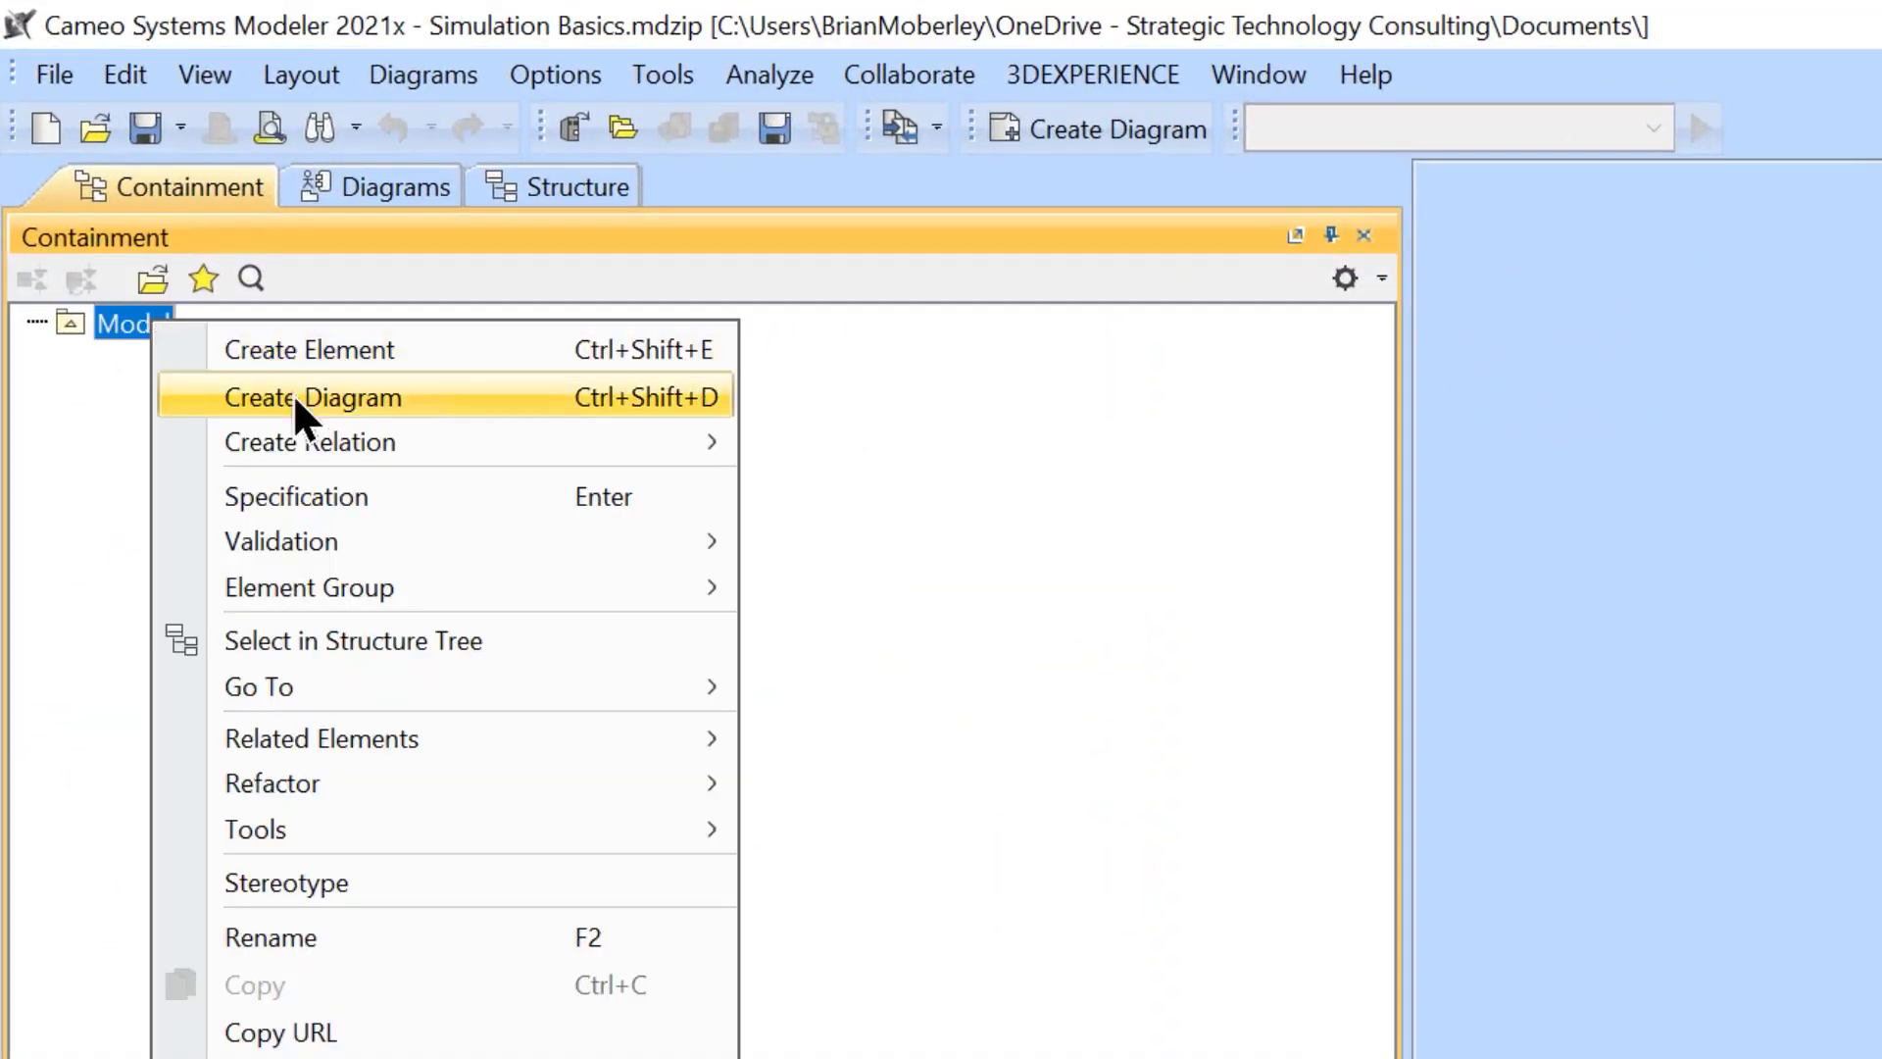
{"action": "left_click", "coordinate": [398, 397]}
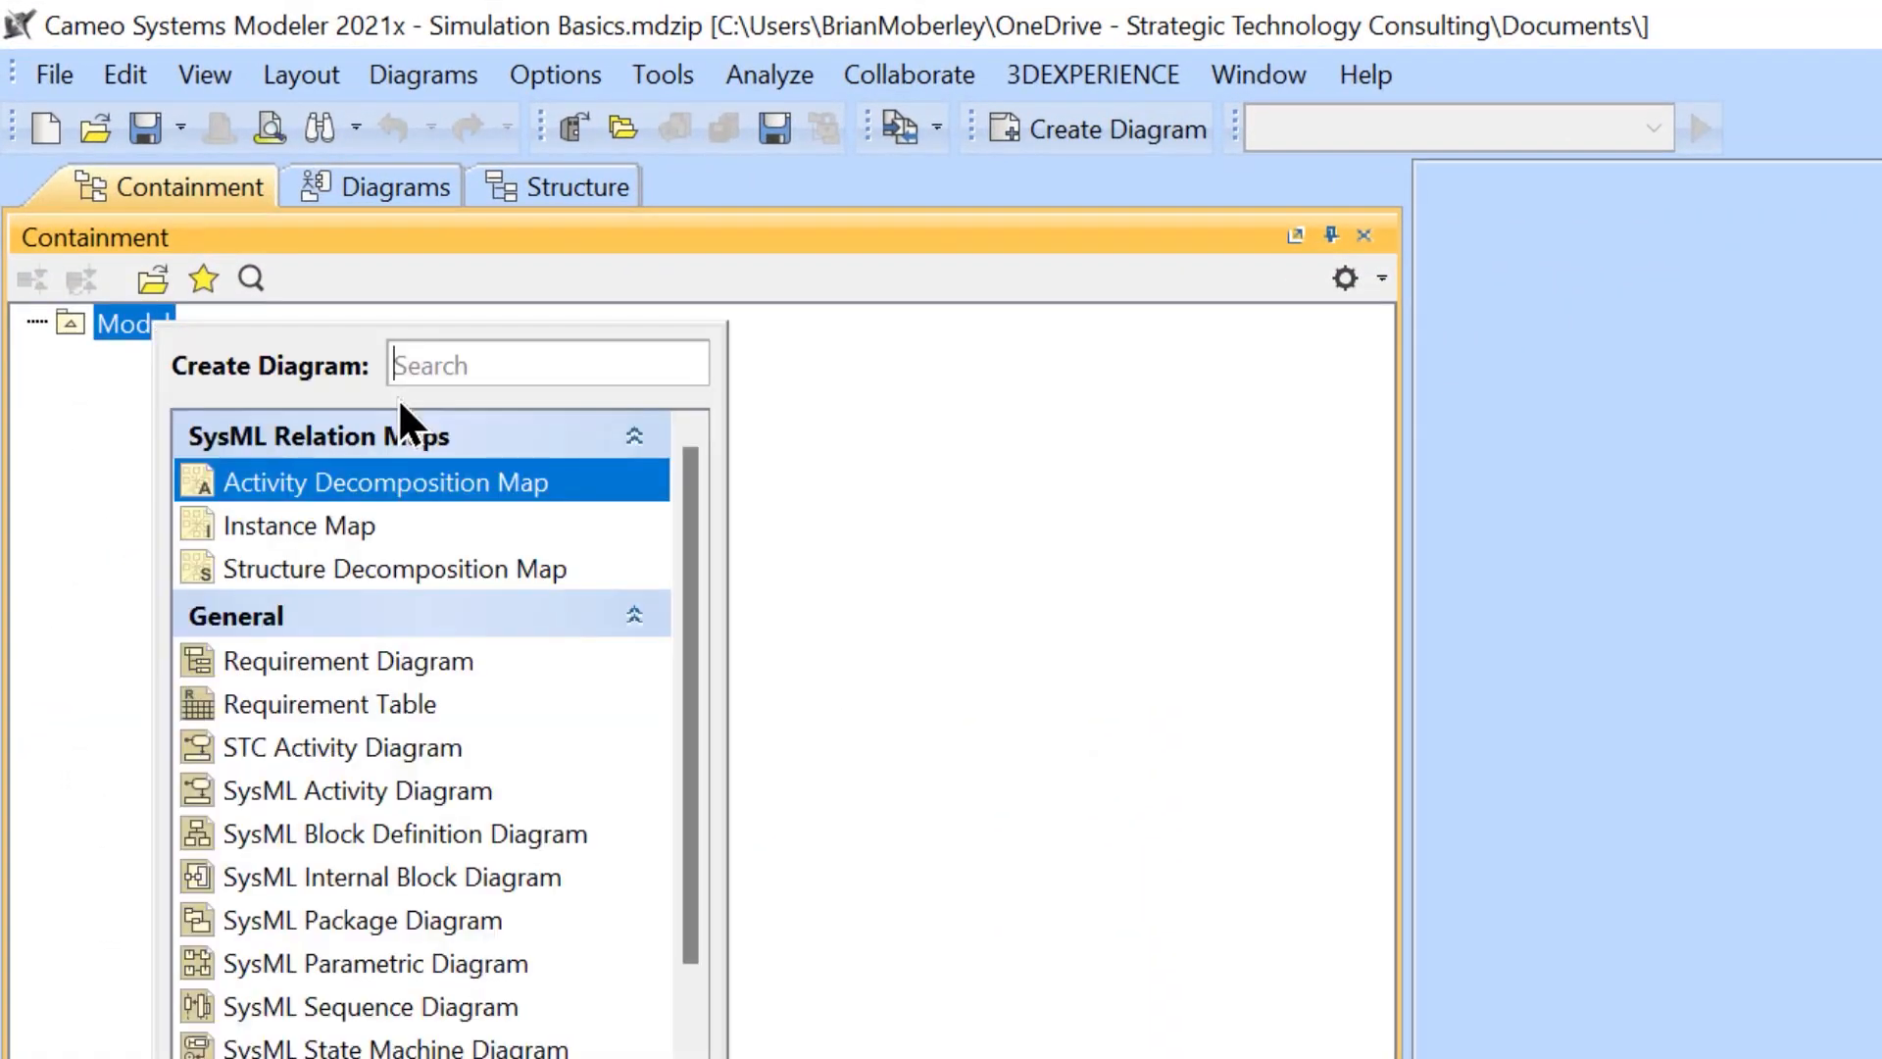
{"action": "left_click", "coordinate": [452, 832]}
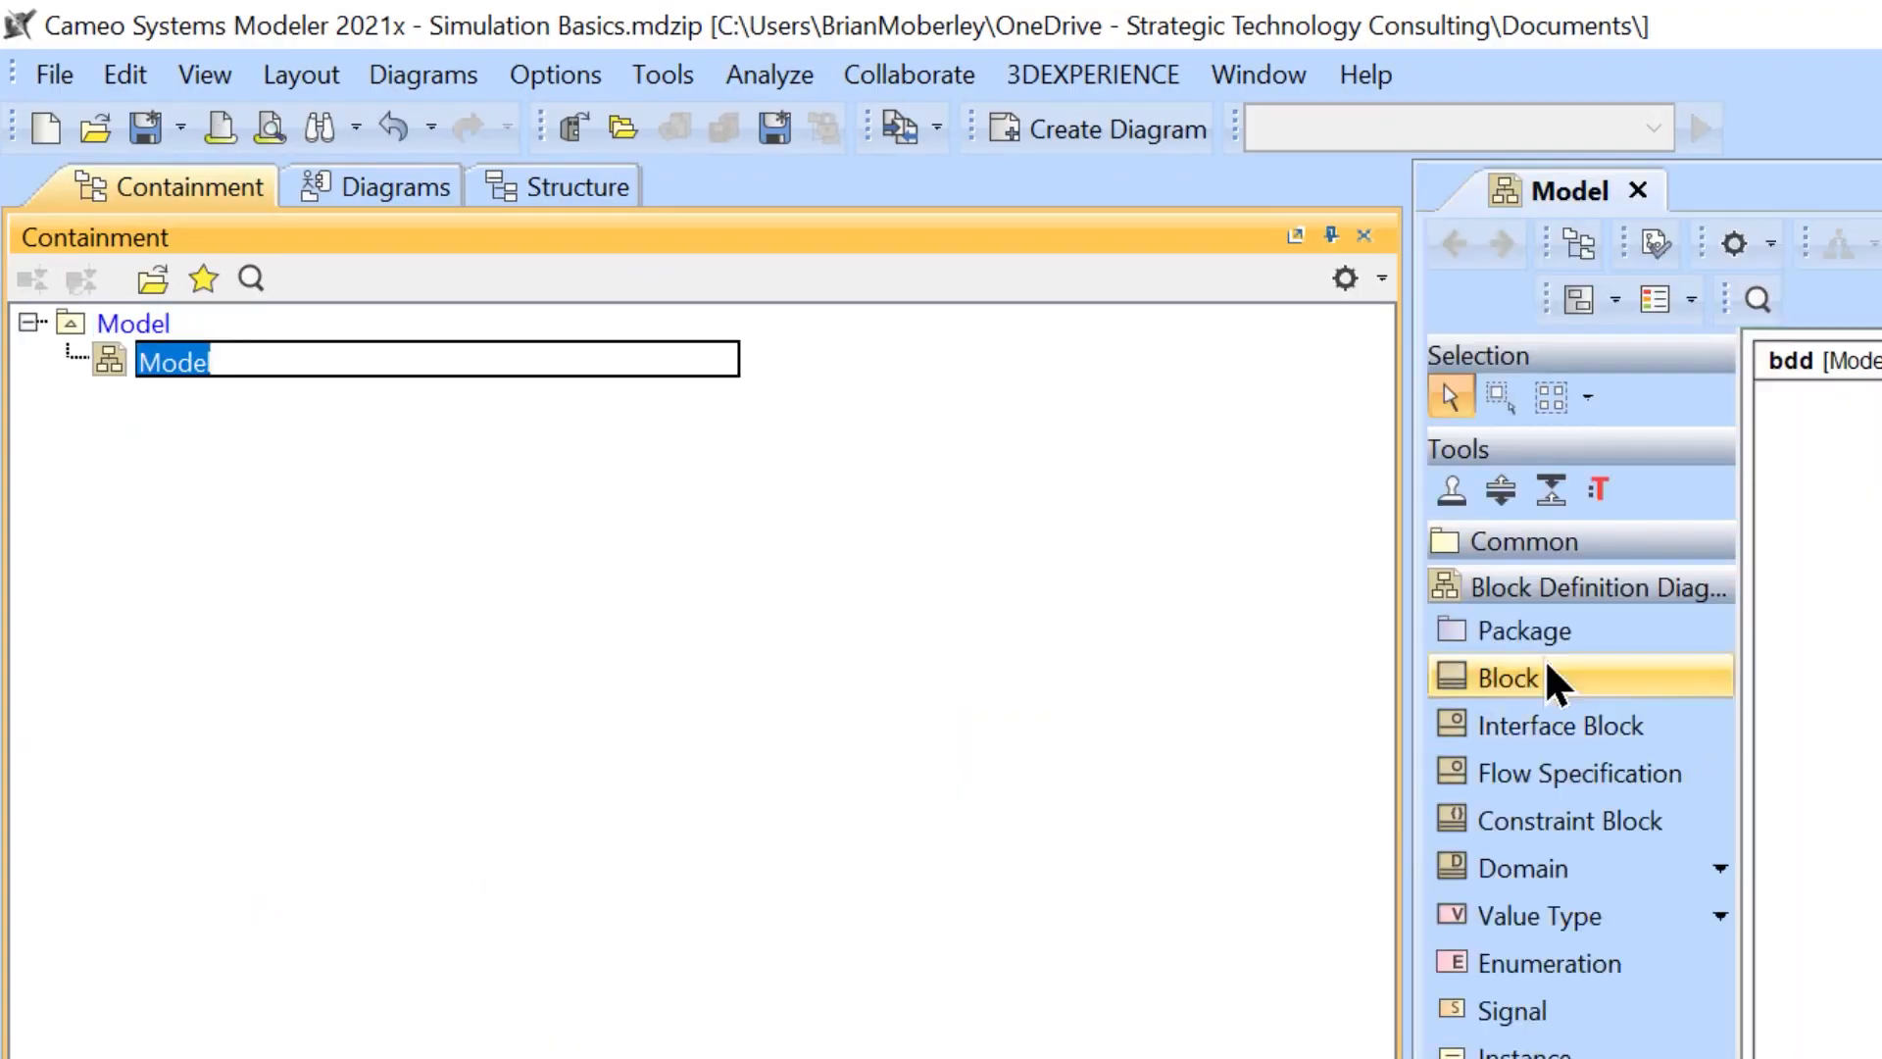
{"action": "left_click_drag", "start_coordinate": [1409, 725], "coordinate": [638, 725]}
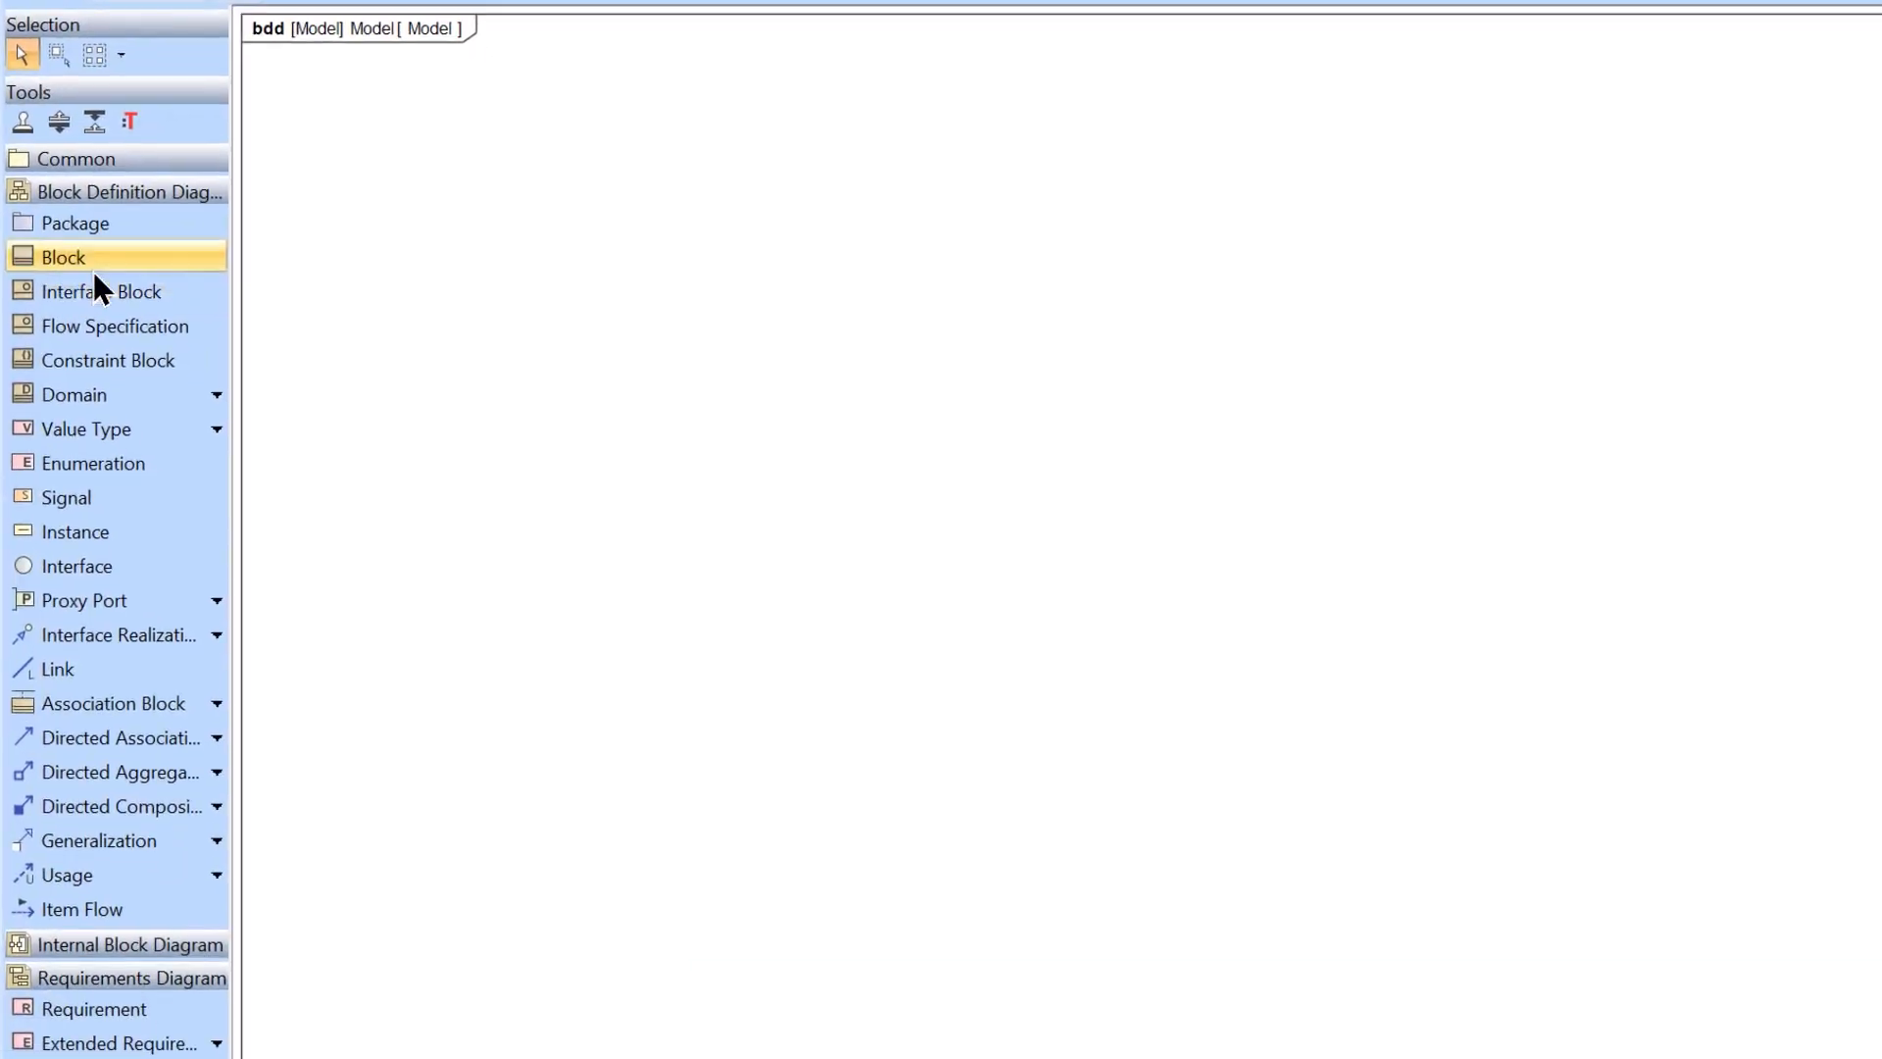
Add an unnamed block to the block definition diagram and move it a short distance to the right
{"action": "left_click", "coordinate": [90, 269]}
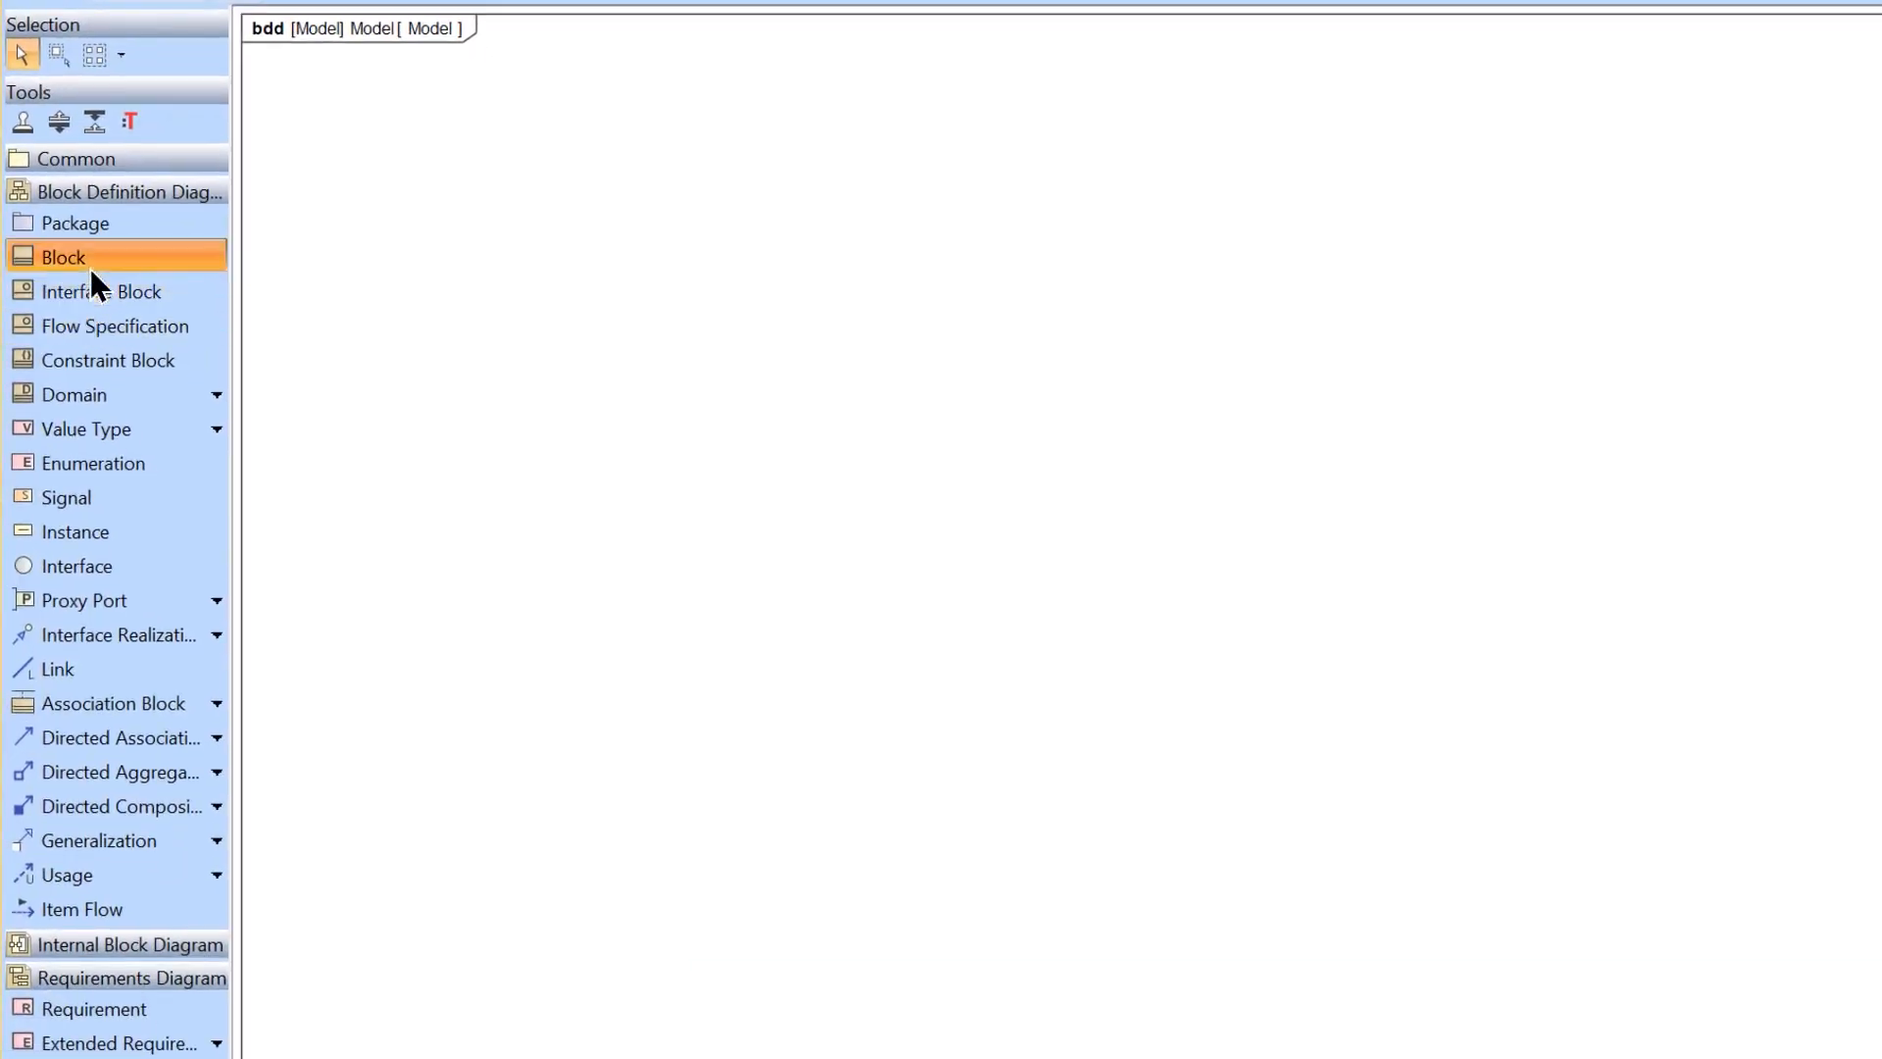
{"action": "left_click", "coordinate": [405, 275]}
{"action": "left_click", "coordinate": [436, 163]}
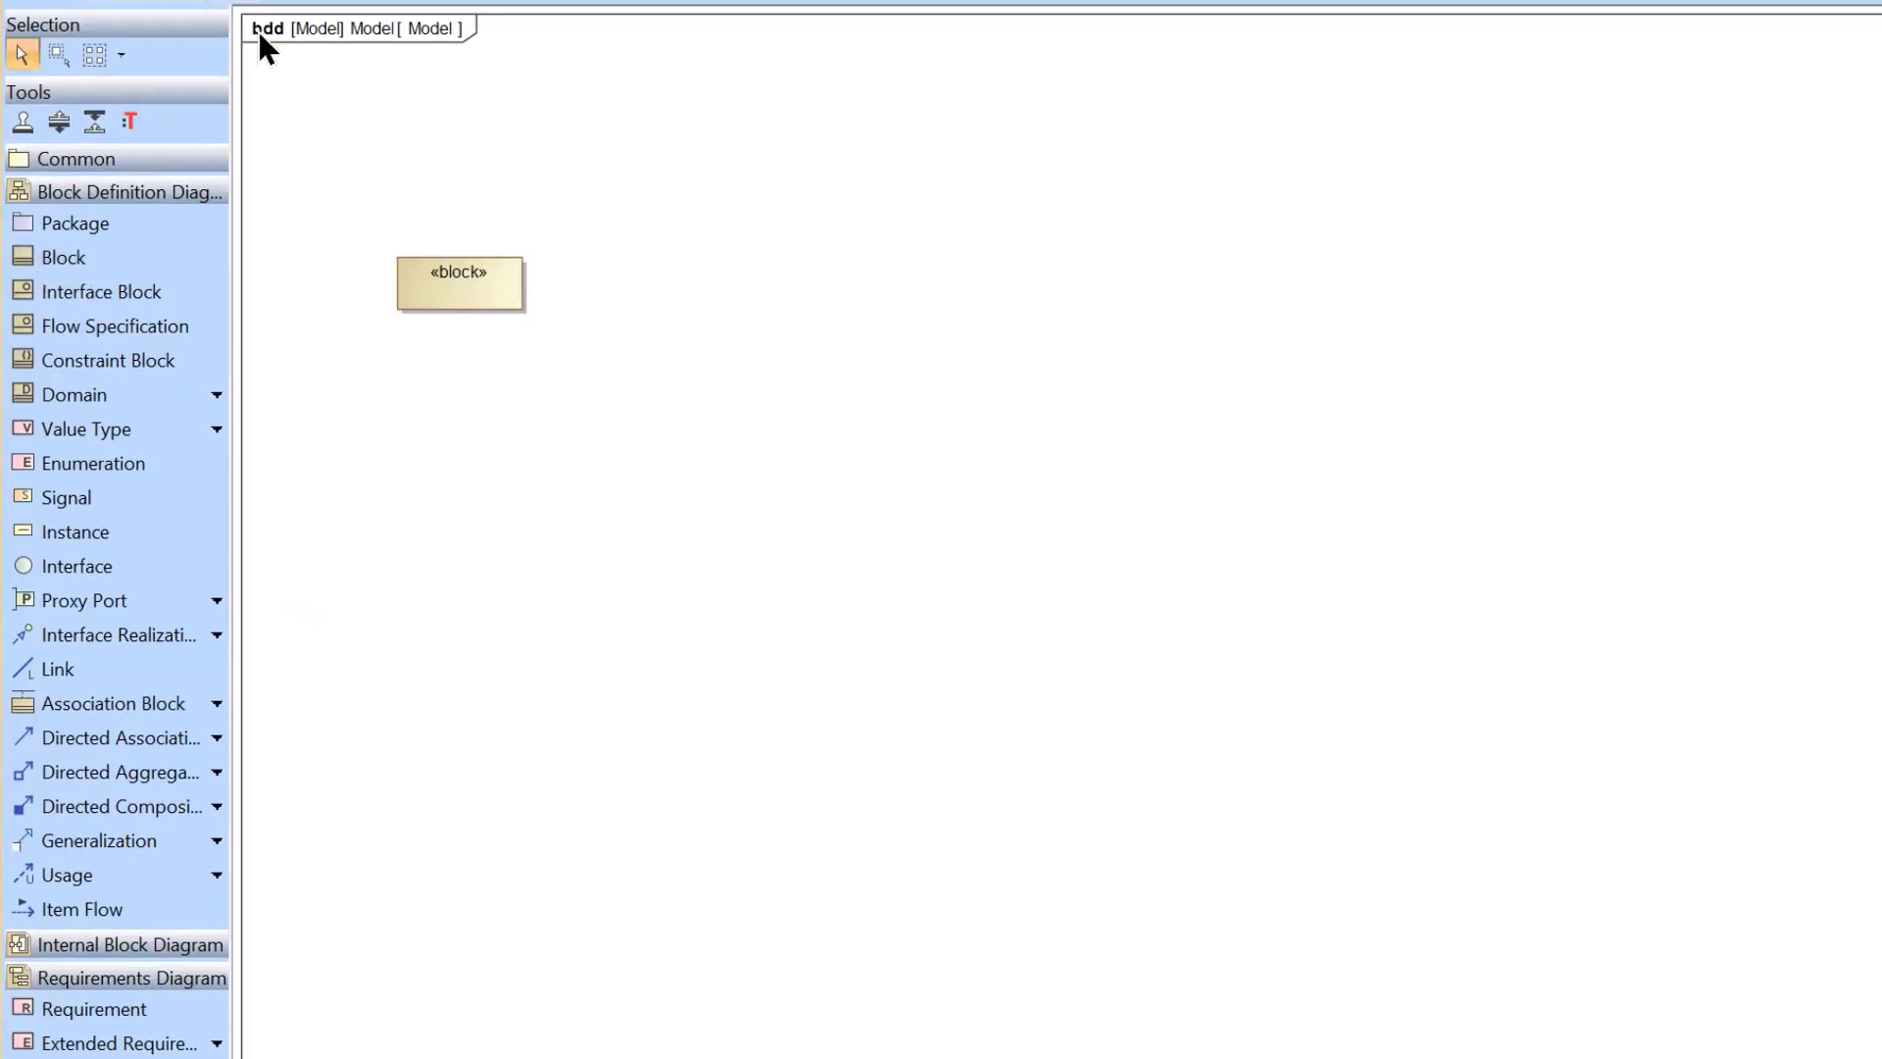
{"action": "scroll", "coordinate": [262, 51], "scroll_direction": "up", "scroll_amount": 3, "text": "ctrl"}
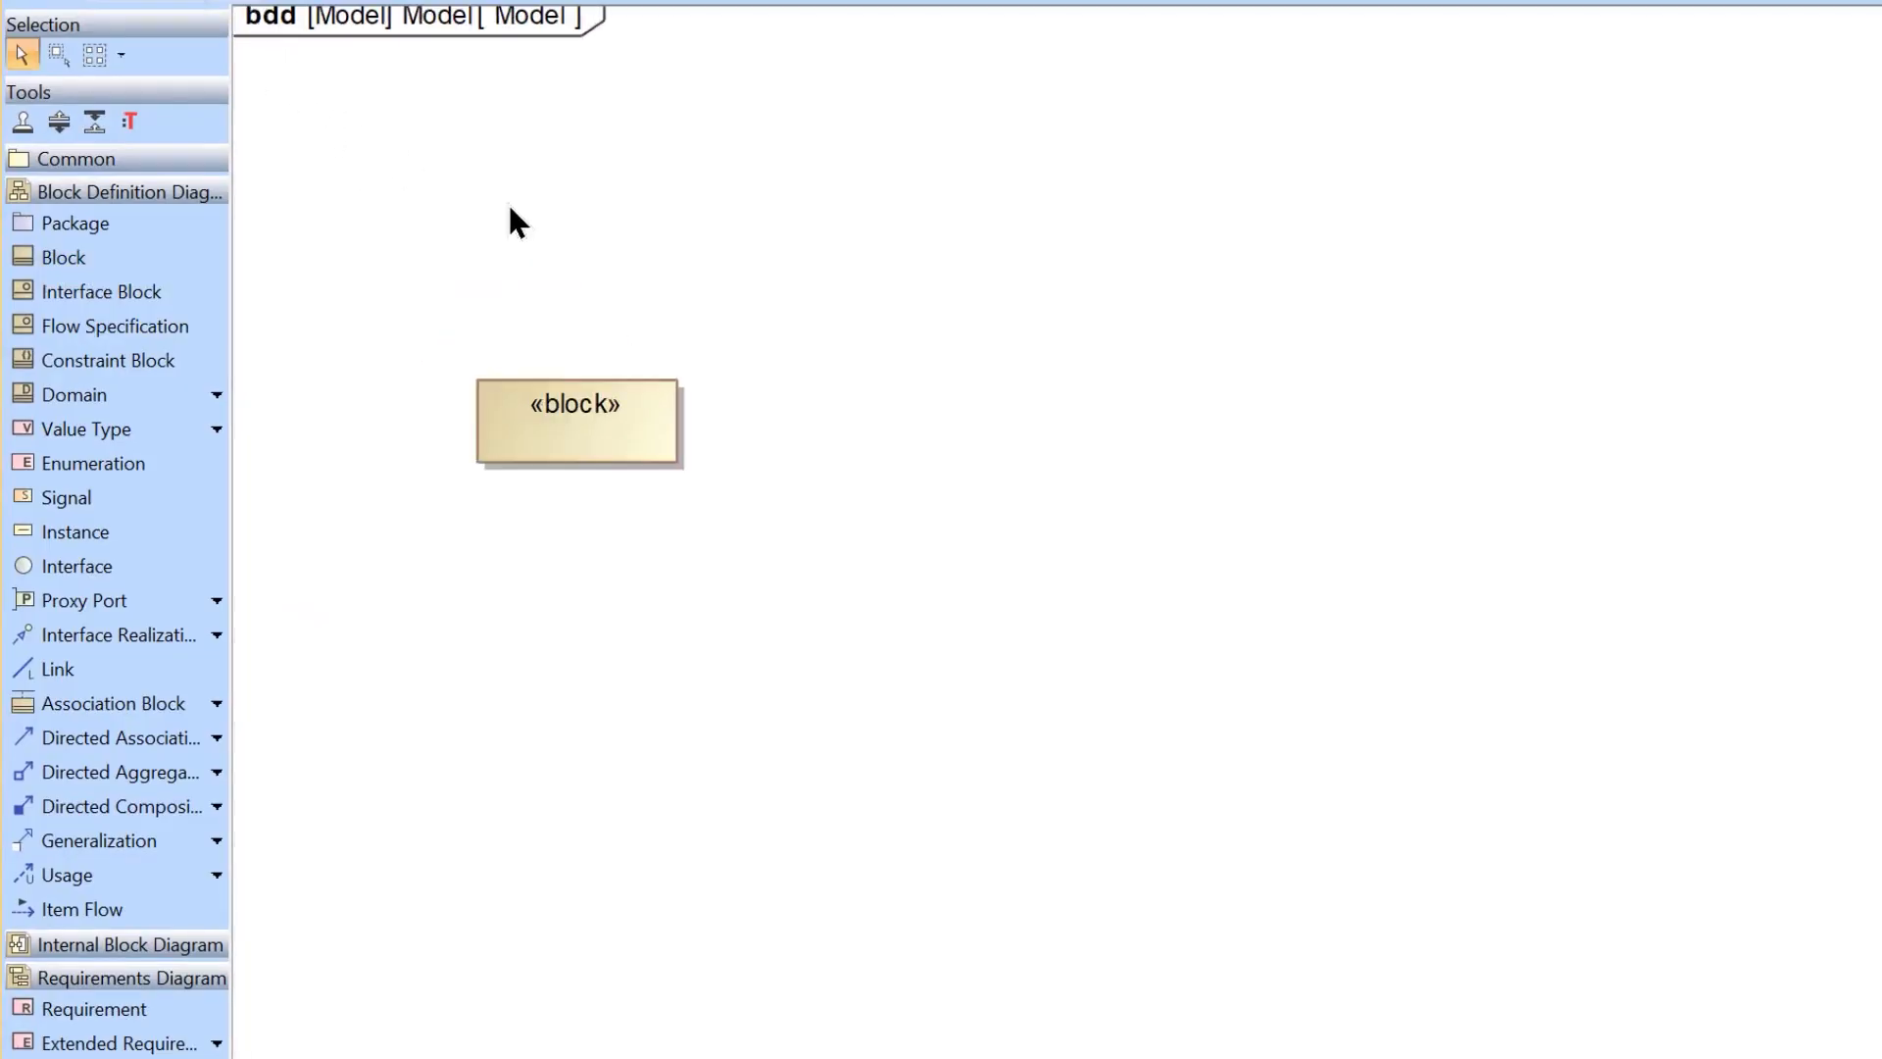
{"action": "left_click_drag", "start_coordinate": [537, 428], "coordinate": [727, 428]}
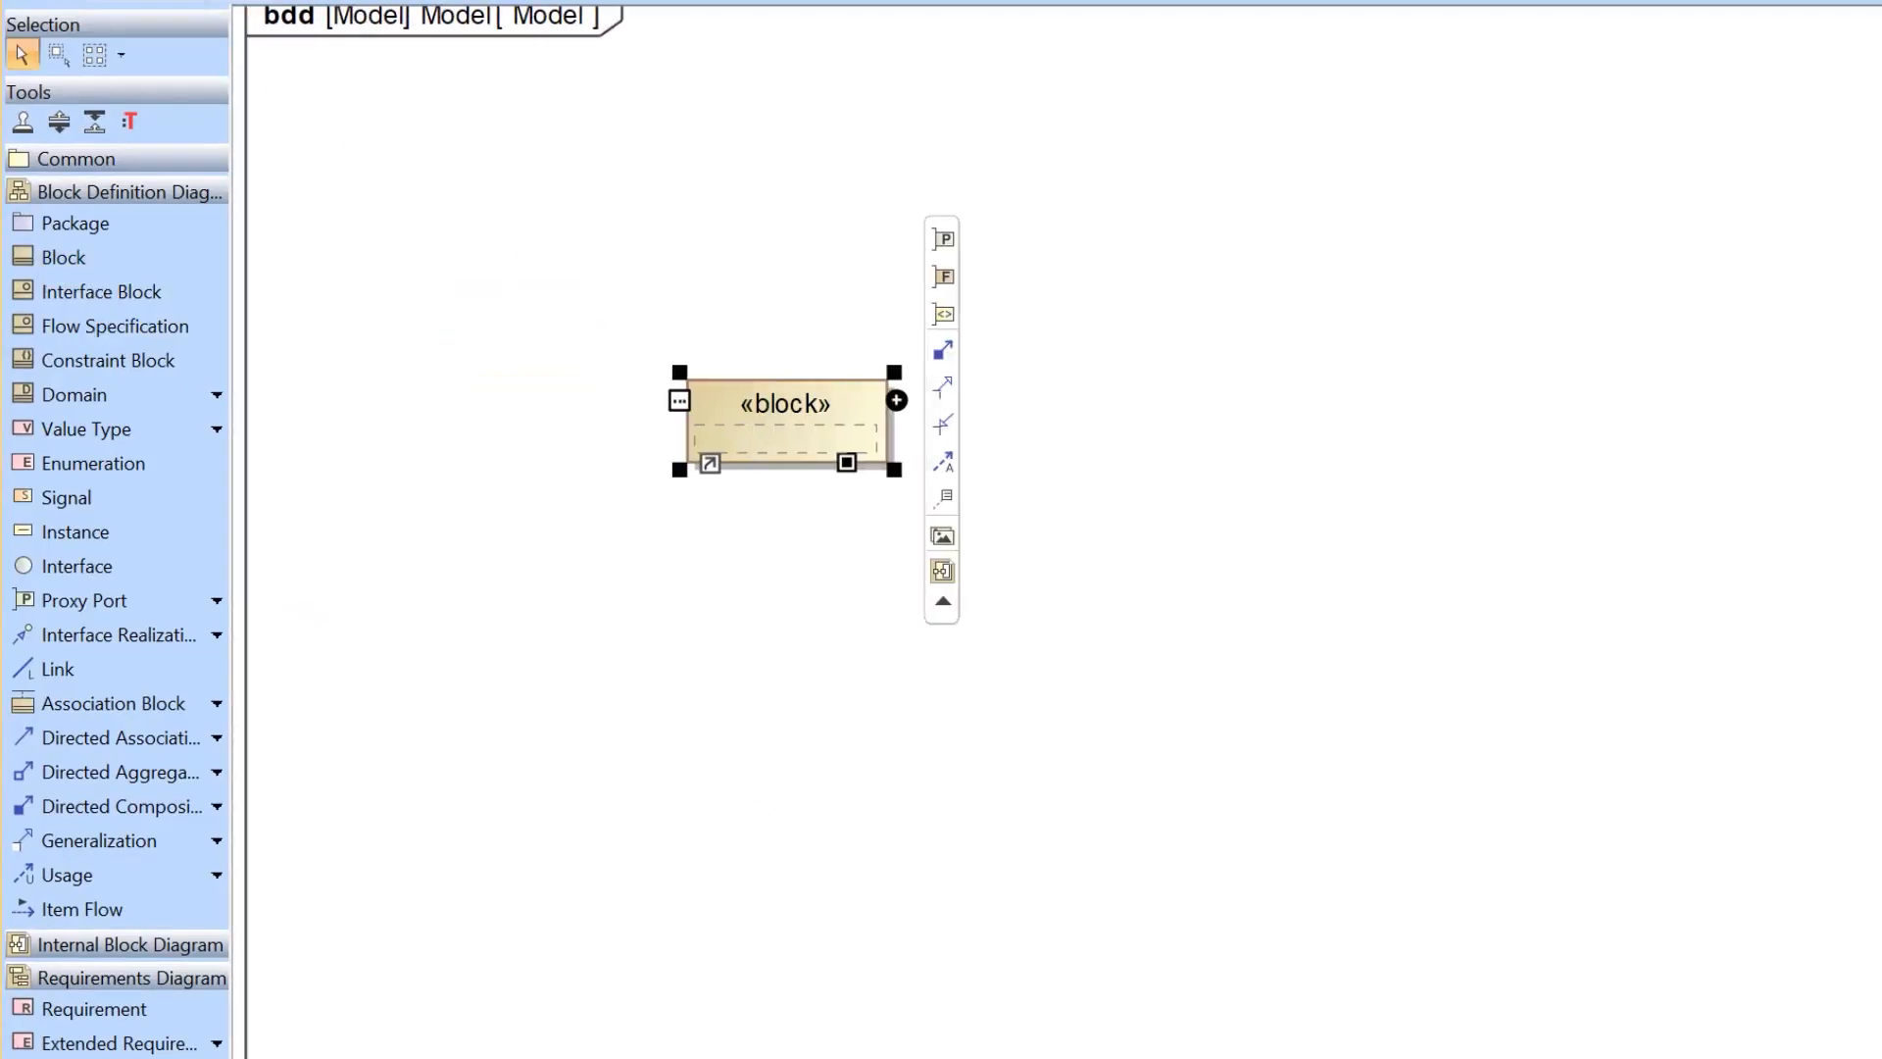
{"action": "left_click", "coordinate": [698, 172]}
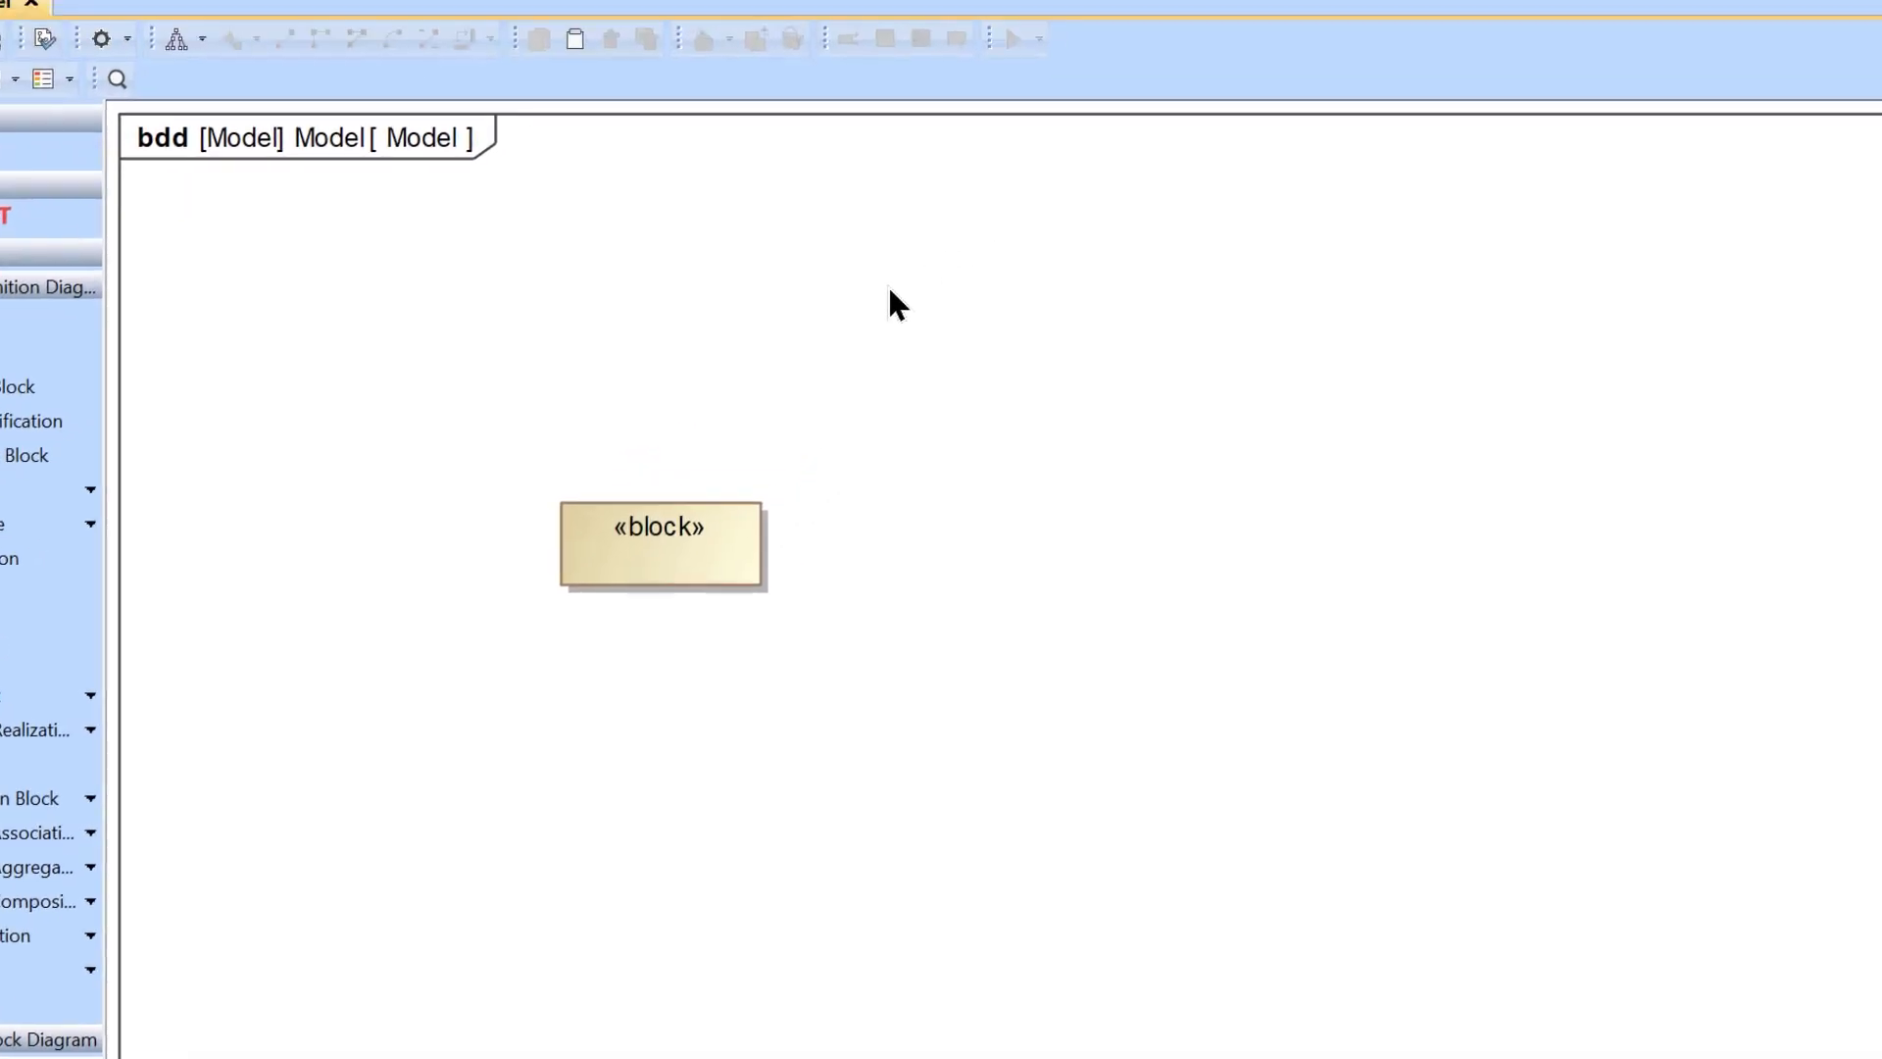
Open the Resource/Plugin Manager and examine the commercial and no-cost plugins and their installation status
{"action": "left_click", "coordinate": [265, 14]}
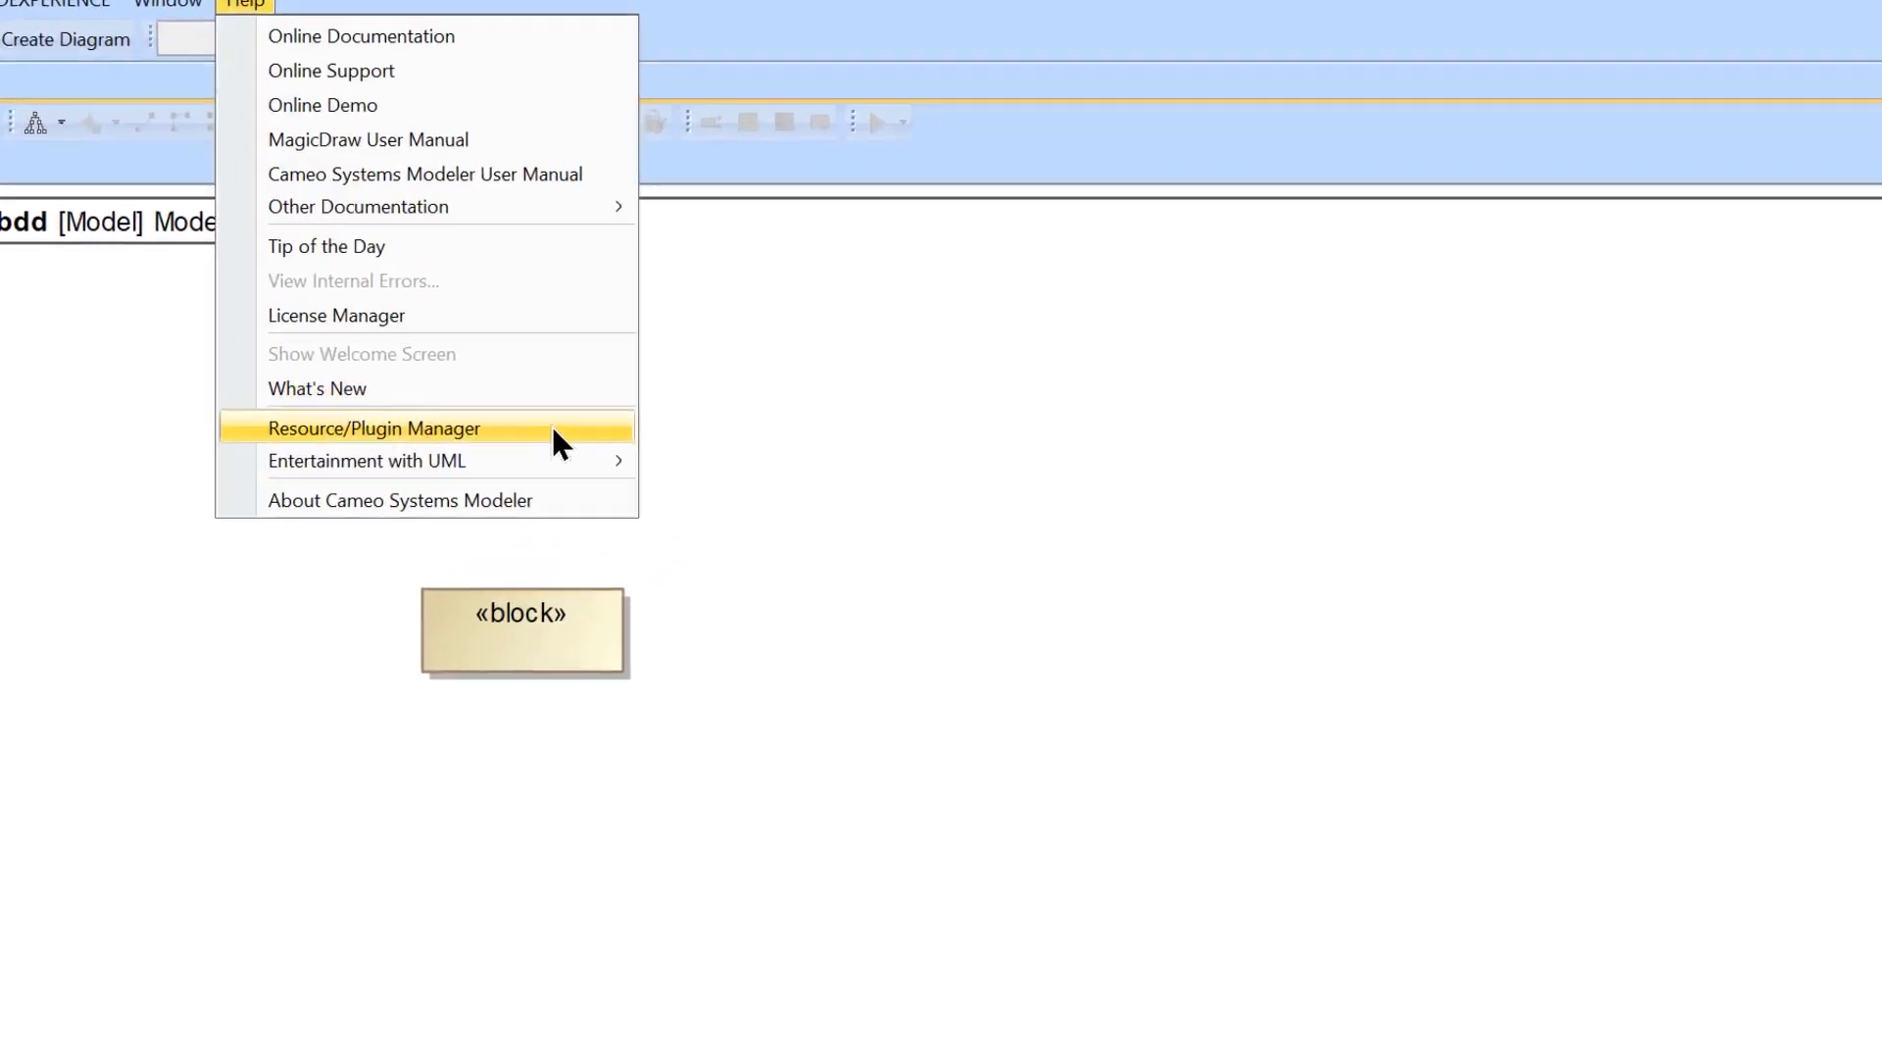
{"action": "left_click", "coordinate": [566, 441]}
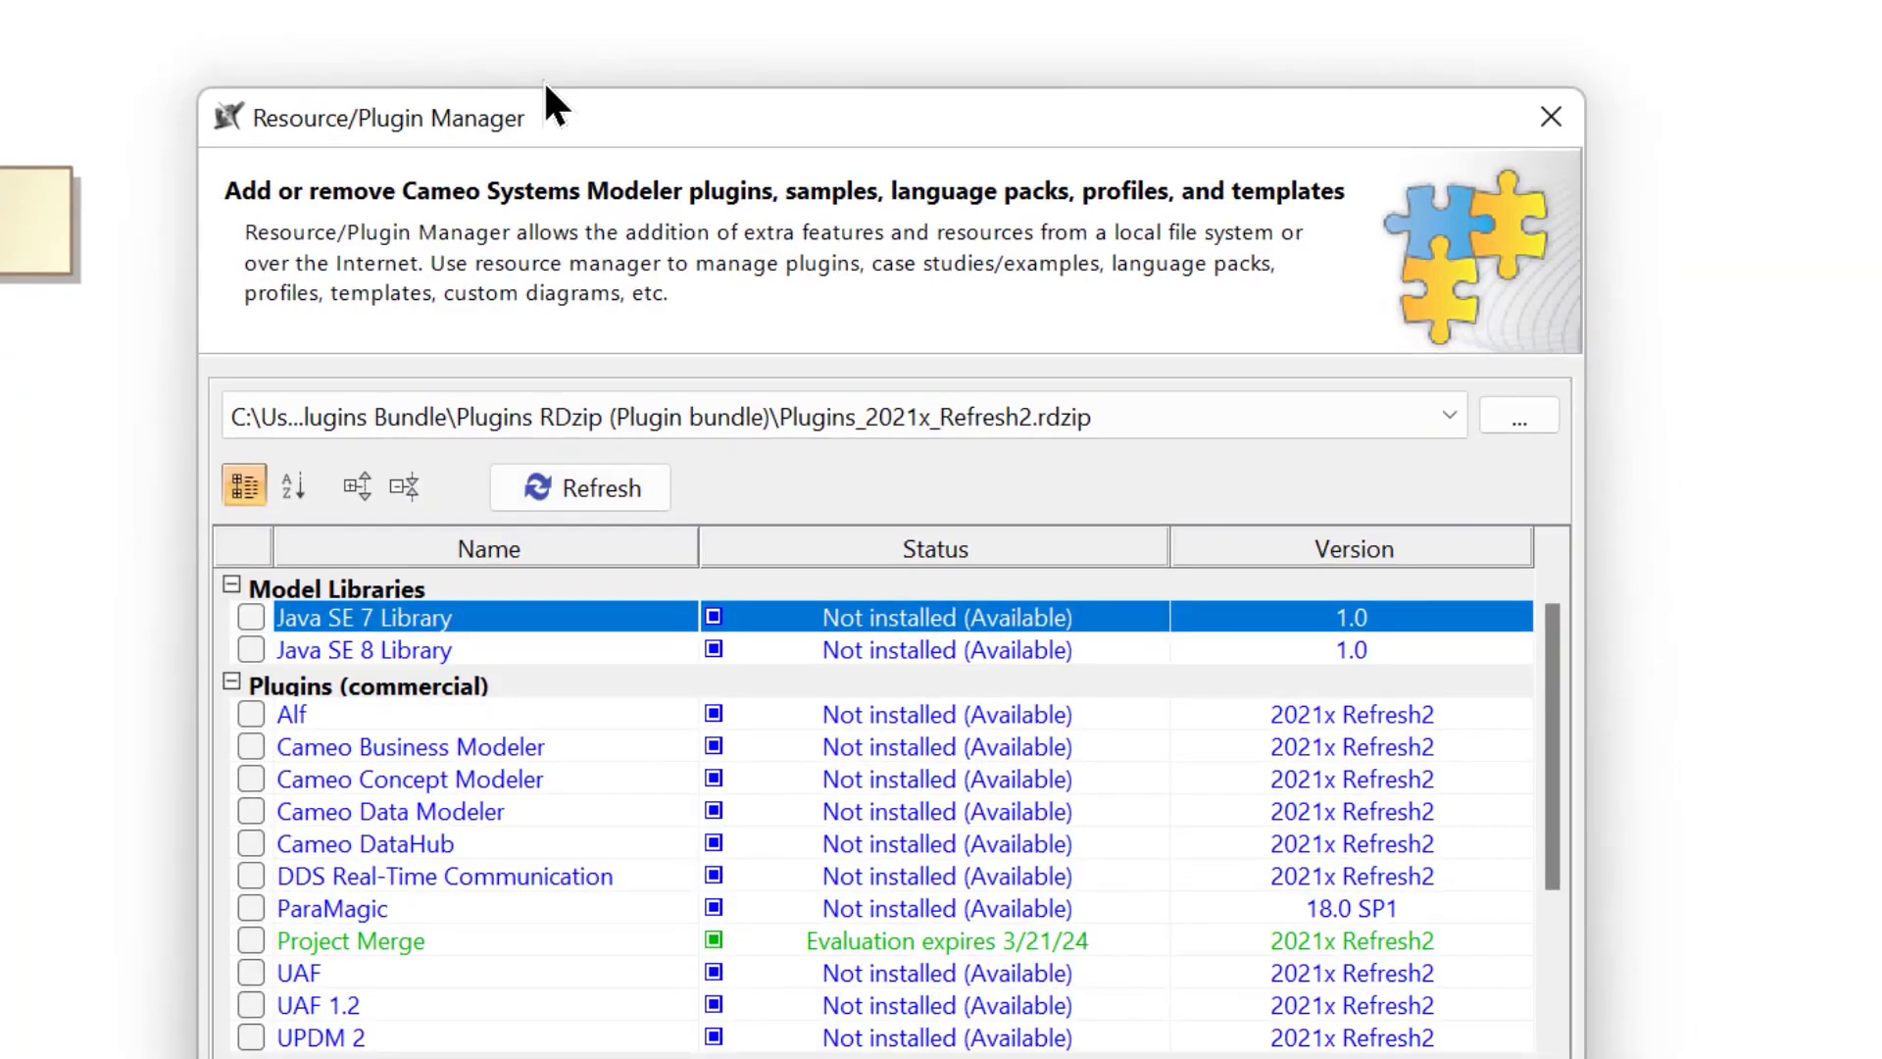
{"action": "left_click_drag", "start_coordinate": [546, 89], "coordinate": [546, 0]}
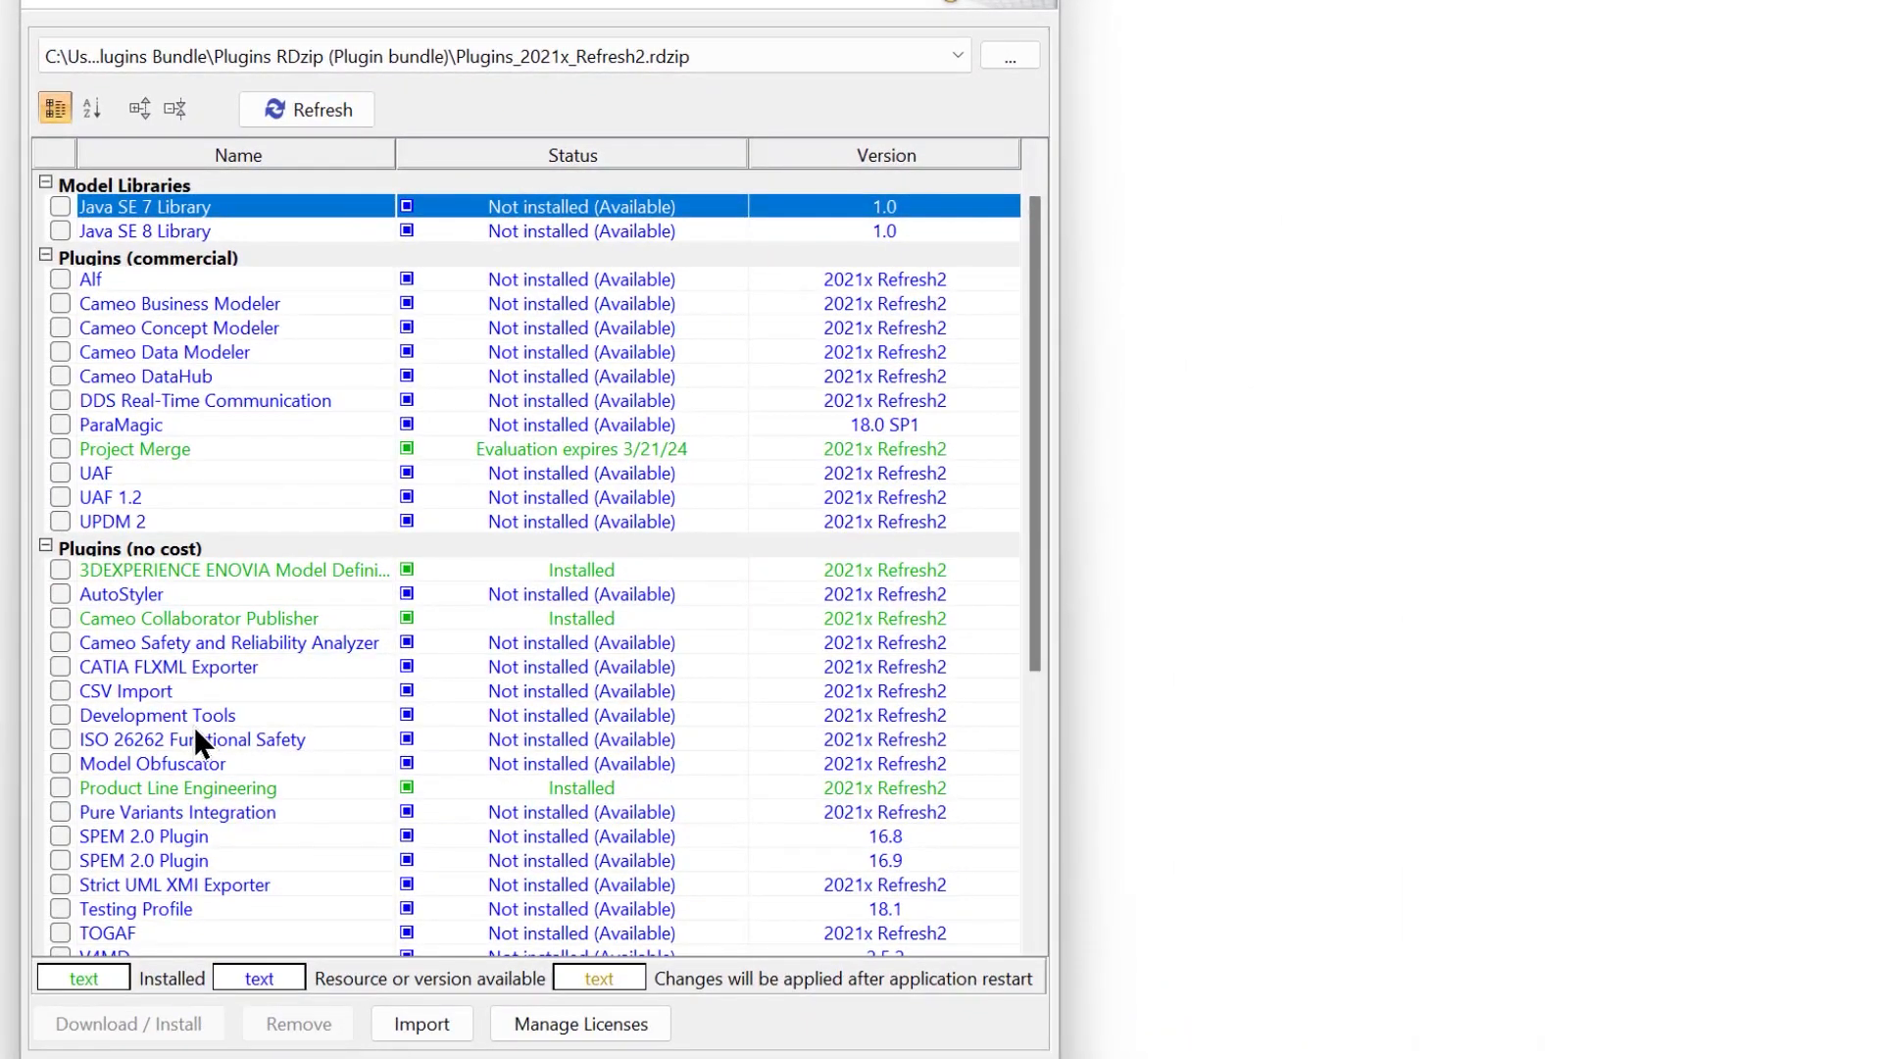
{"action": "scroll", "coordinate": [194, 727], "scroll_direction": "down", "scroll_amount": 3}
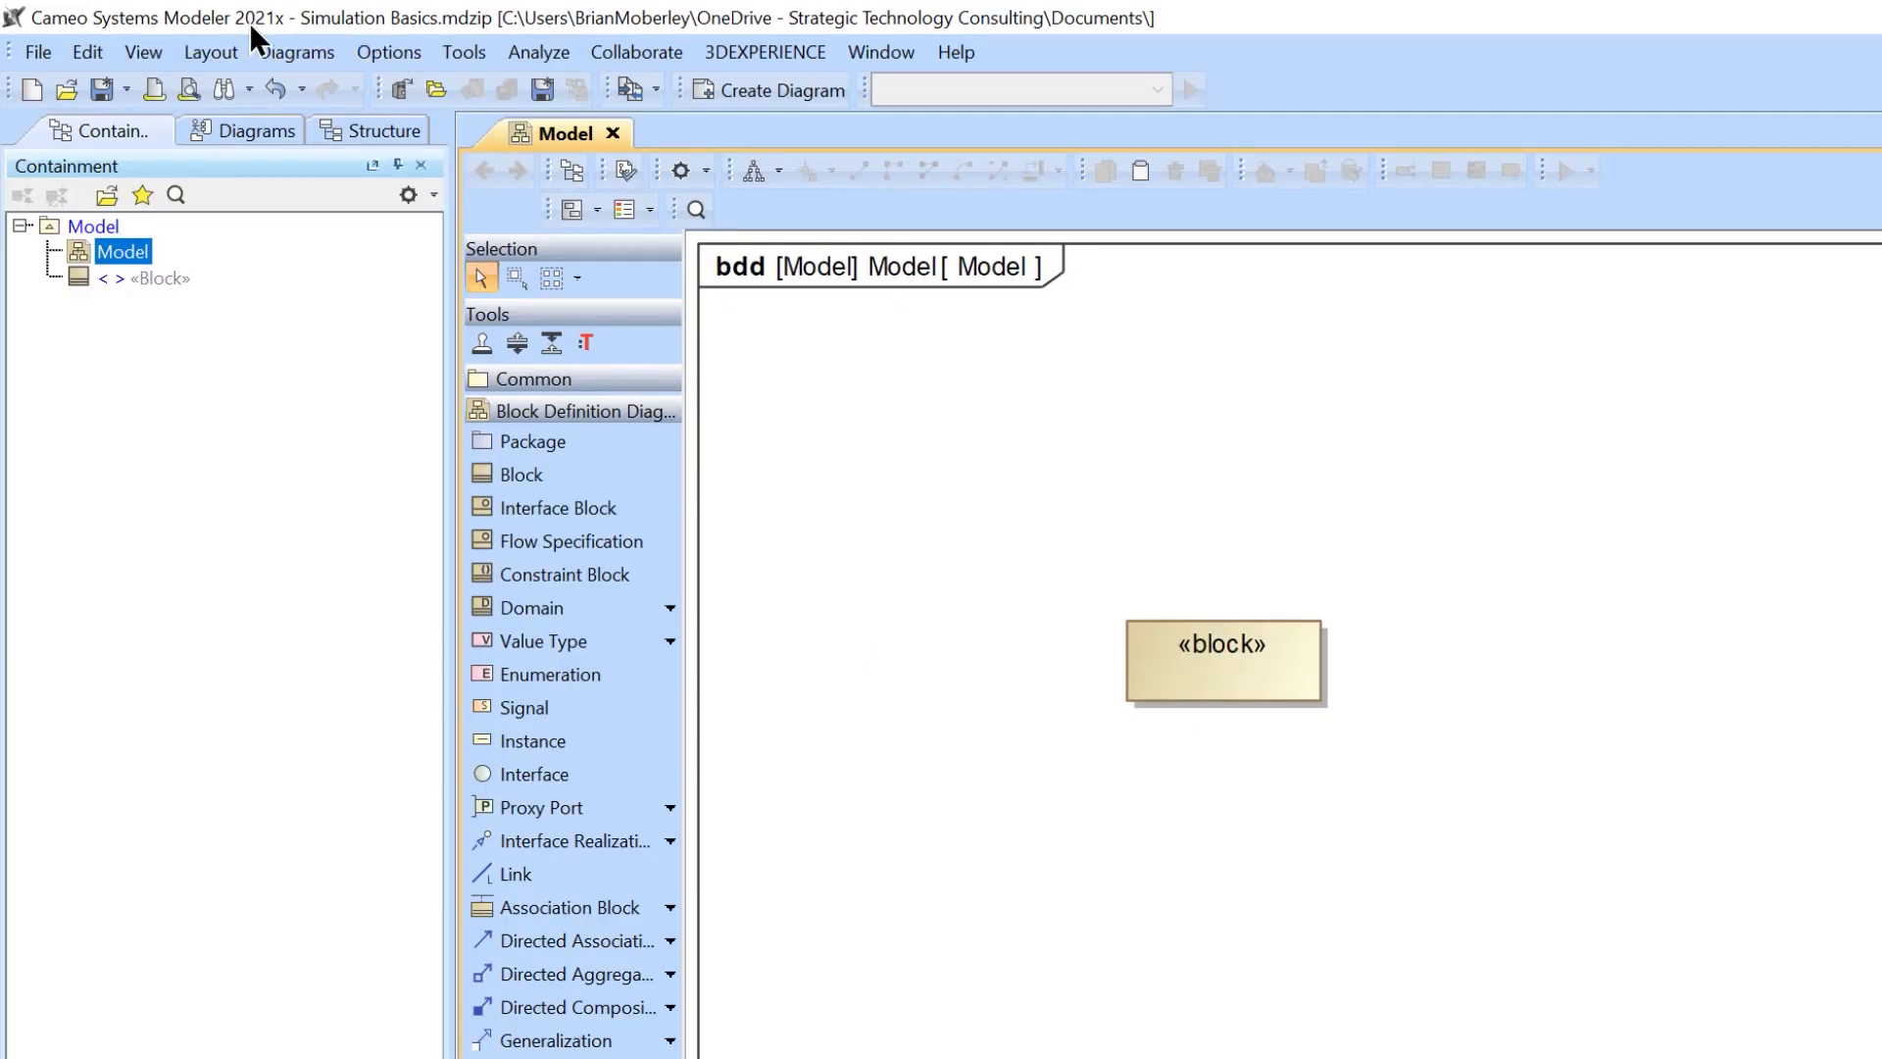
Open the Simulation category of the project options and enlarge the dialog to show more settings
{"action": "left_click", "coordinate": [409, 46]}
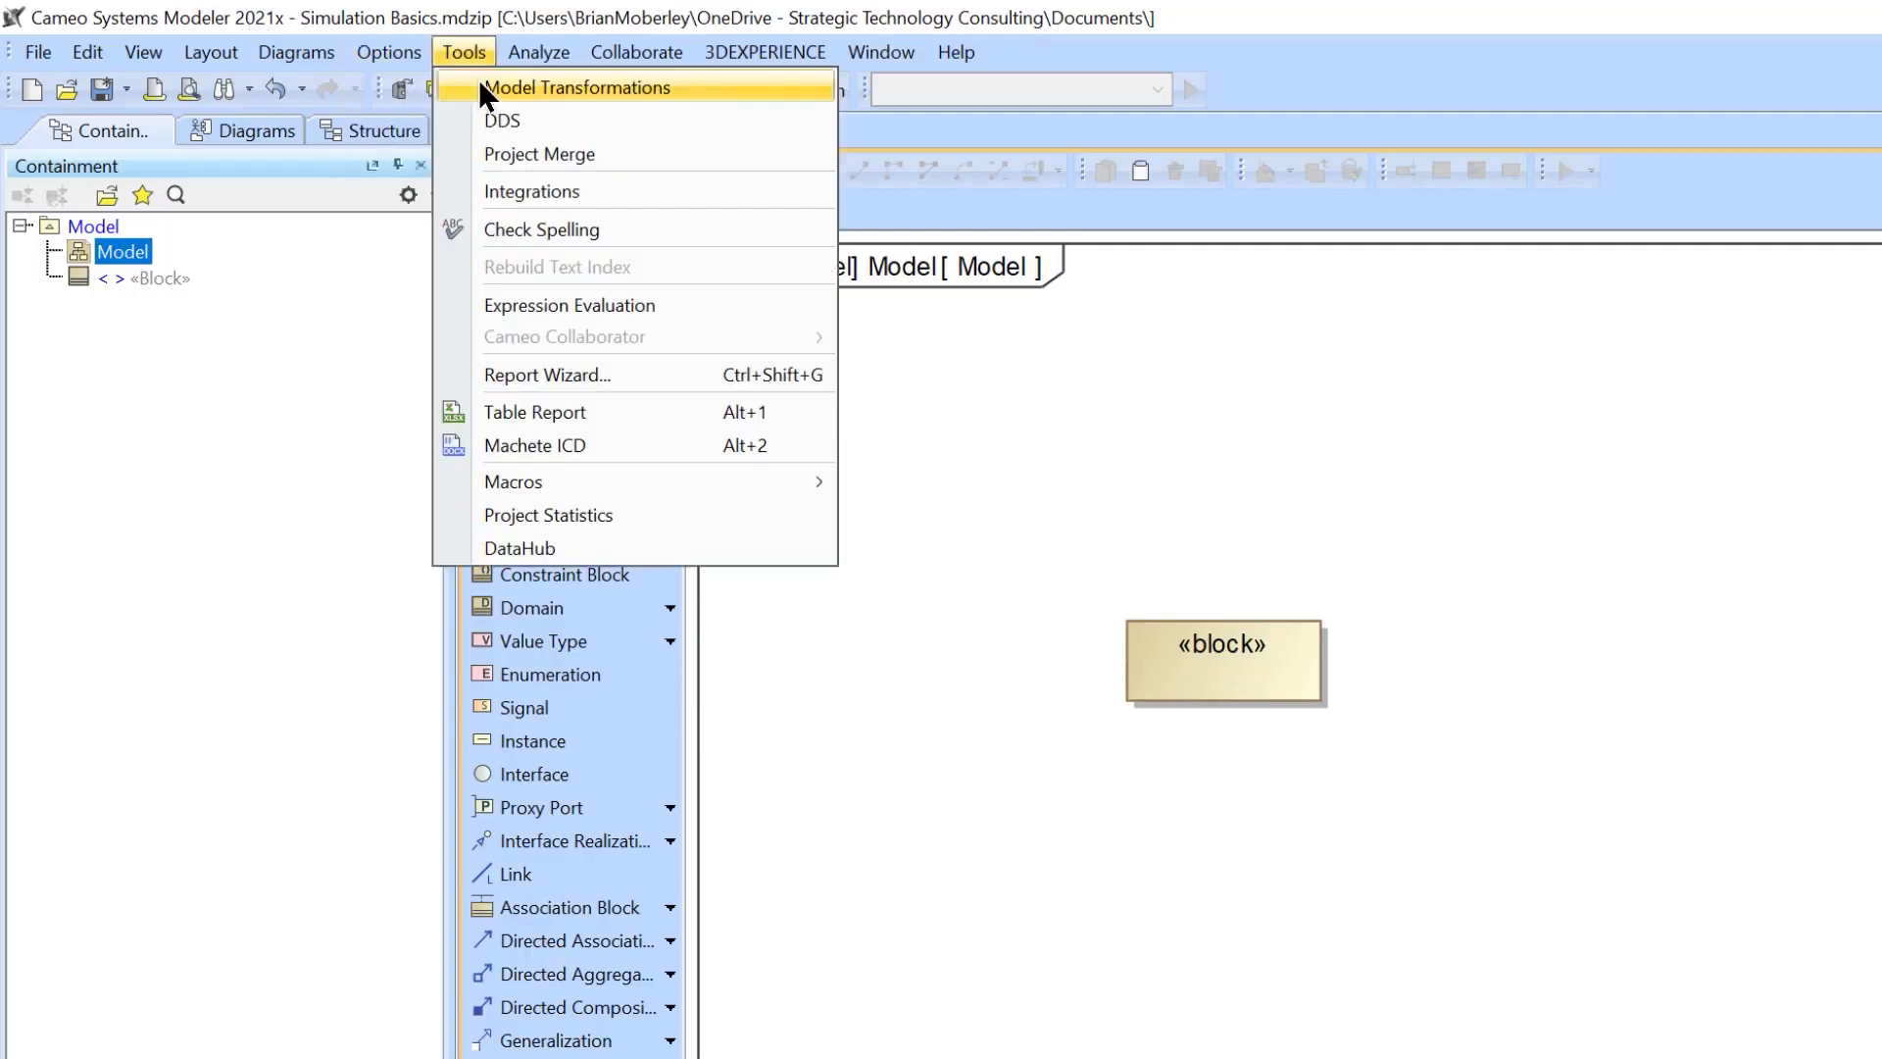
{"action": "mouse_move", "coordinate": [396, 44]}
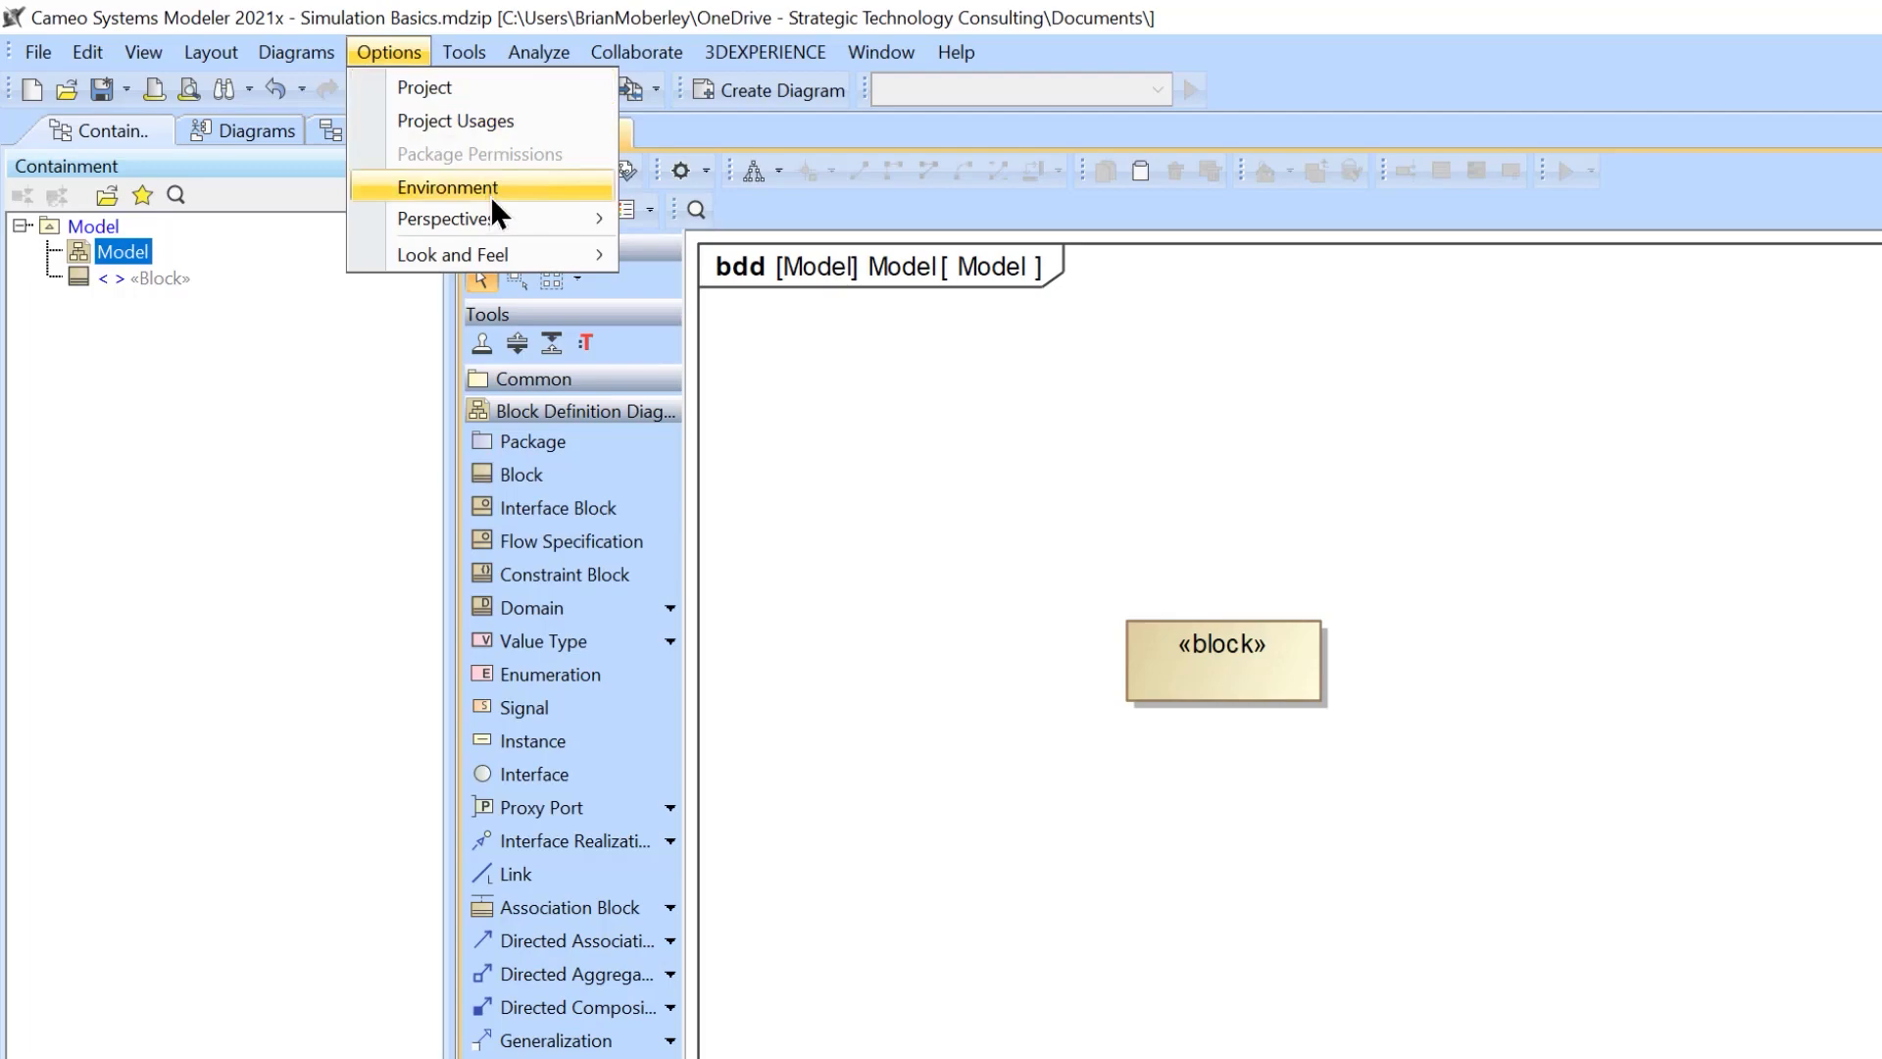
{"action": "left_click", "coordinate": [498, 89]}
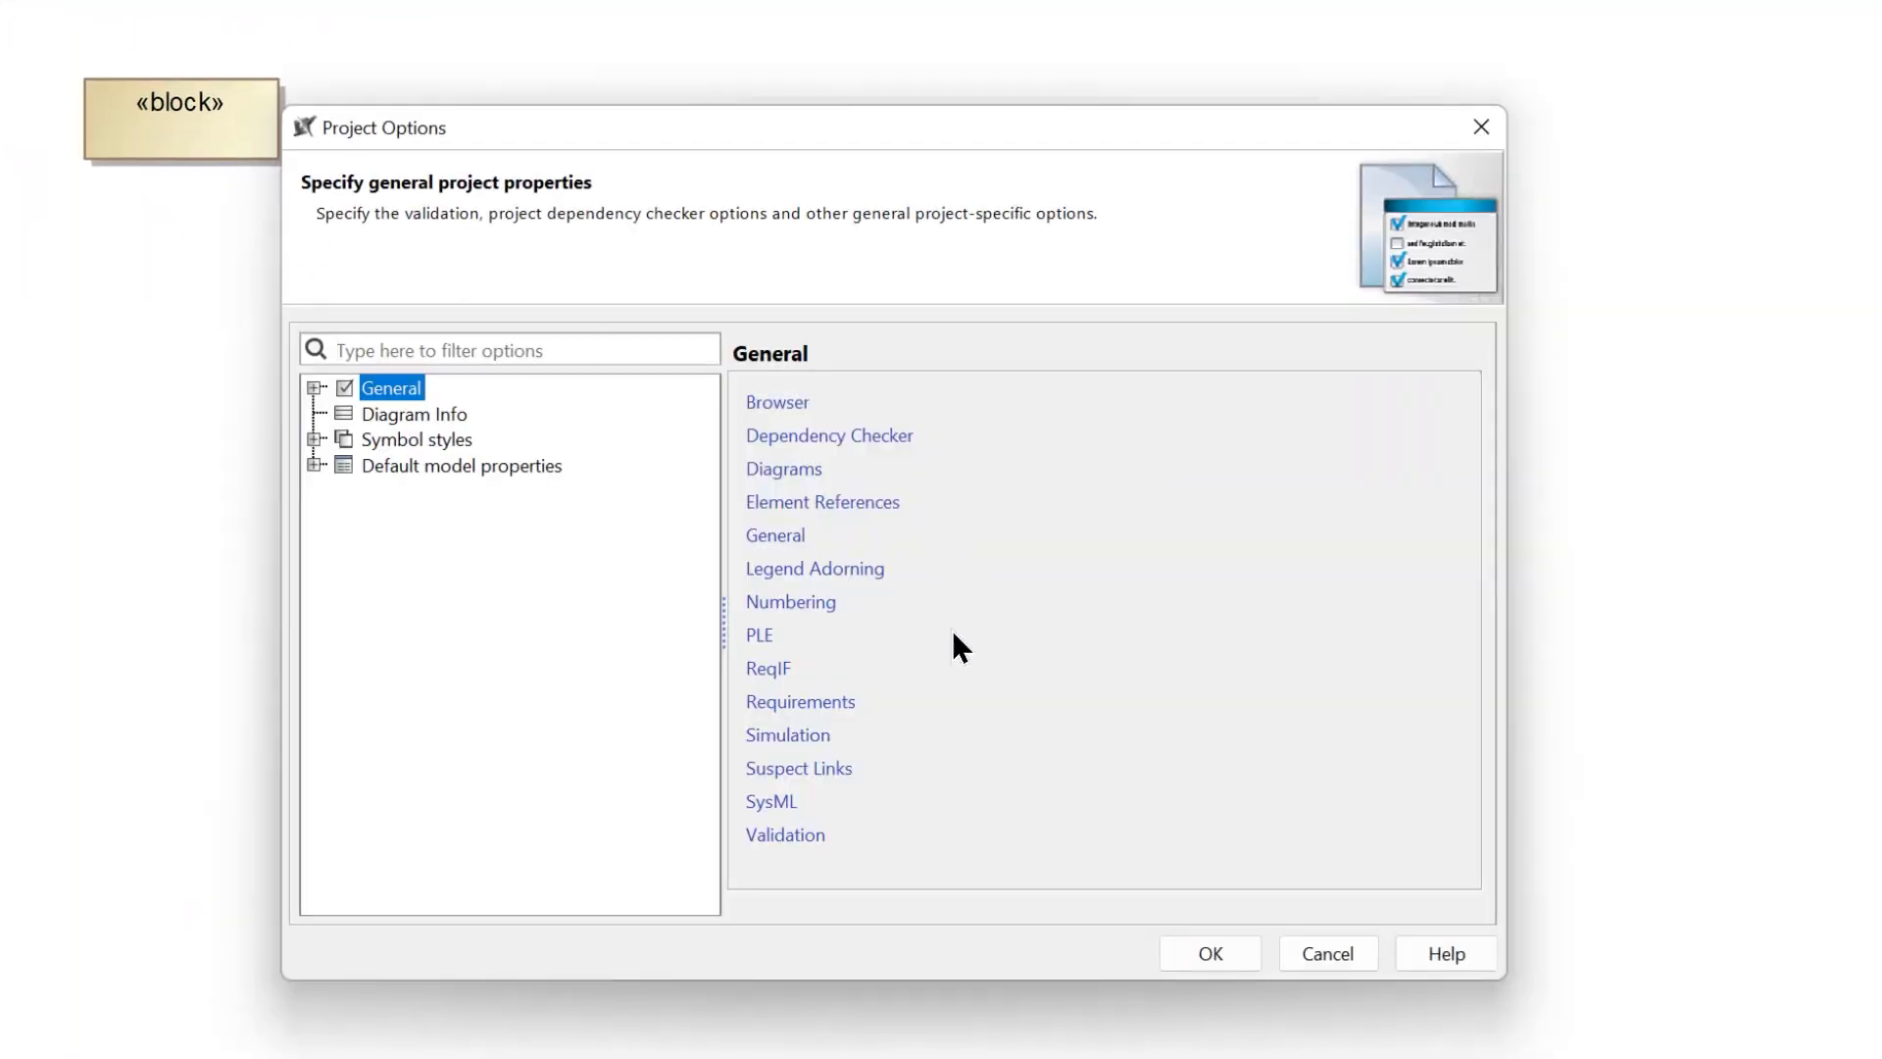
{"action": "left_click", "coordinate": [800, 743]}
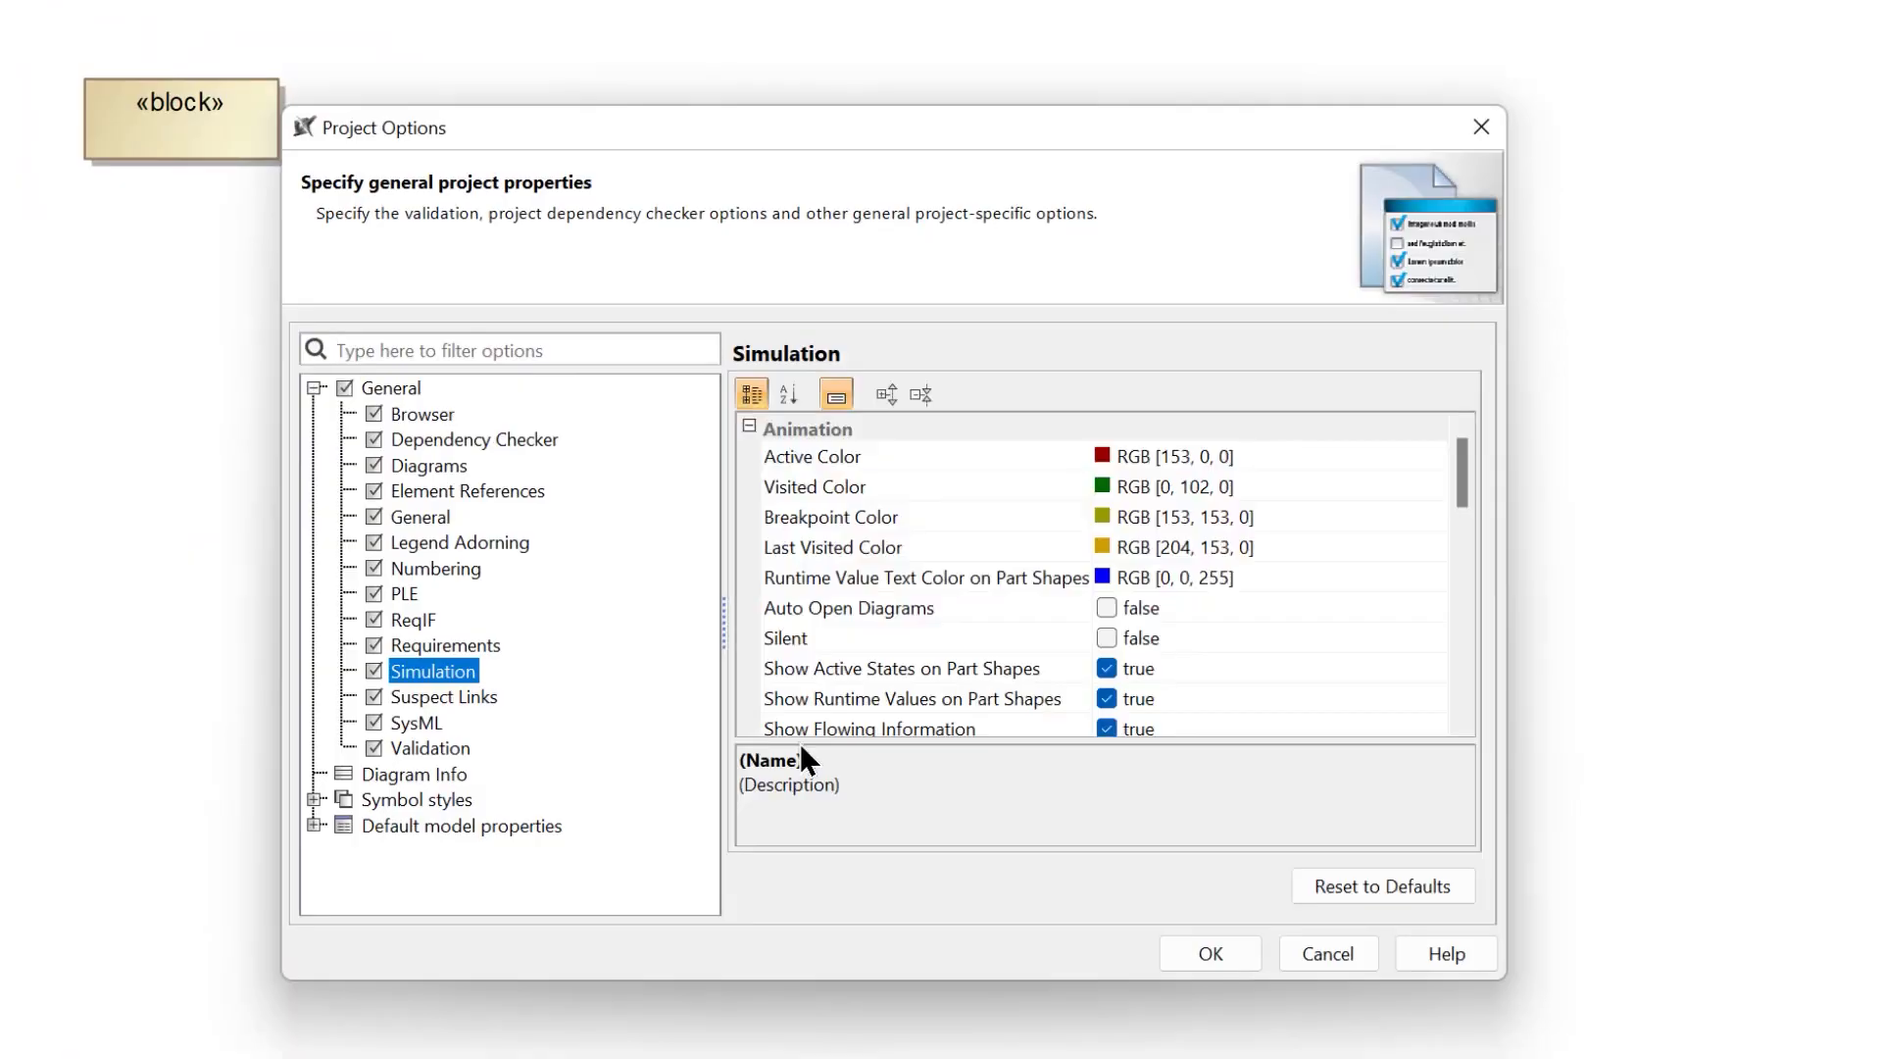
{"action": "left_click_drag", "start_coordinate": [974, 105], "coordinate": [974, 0]}
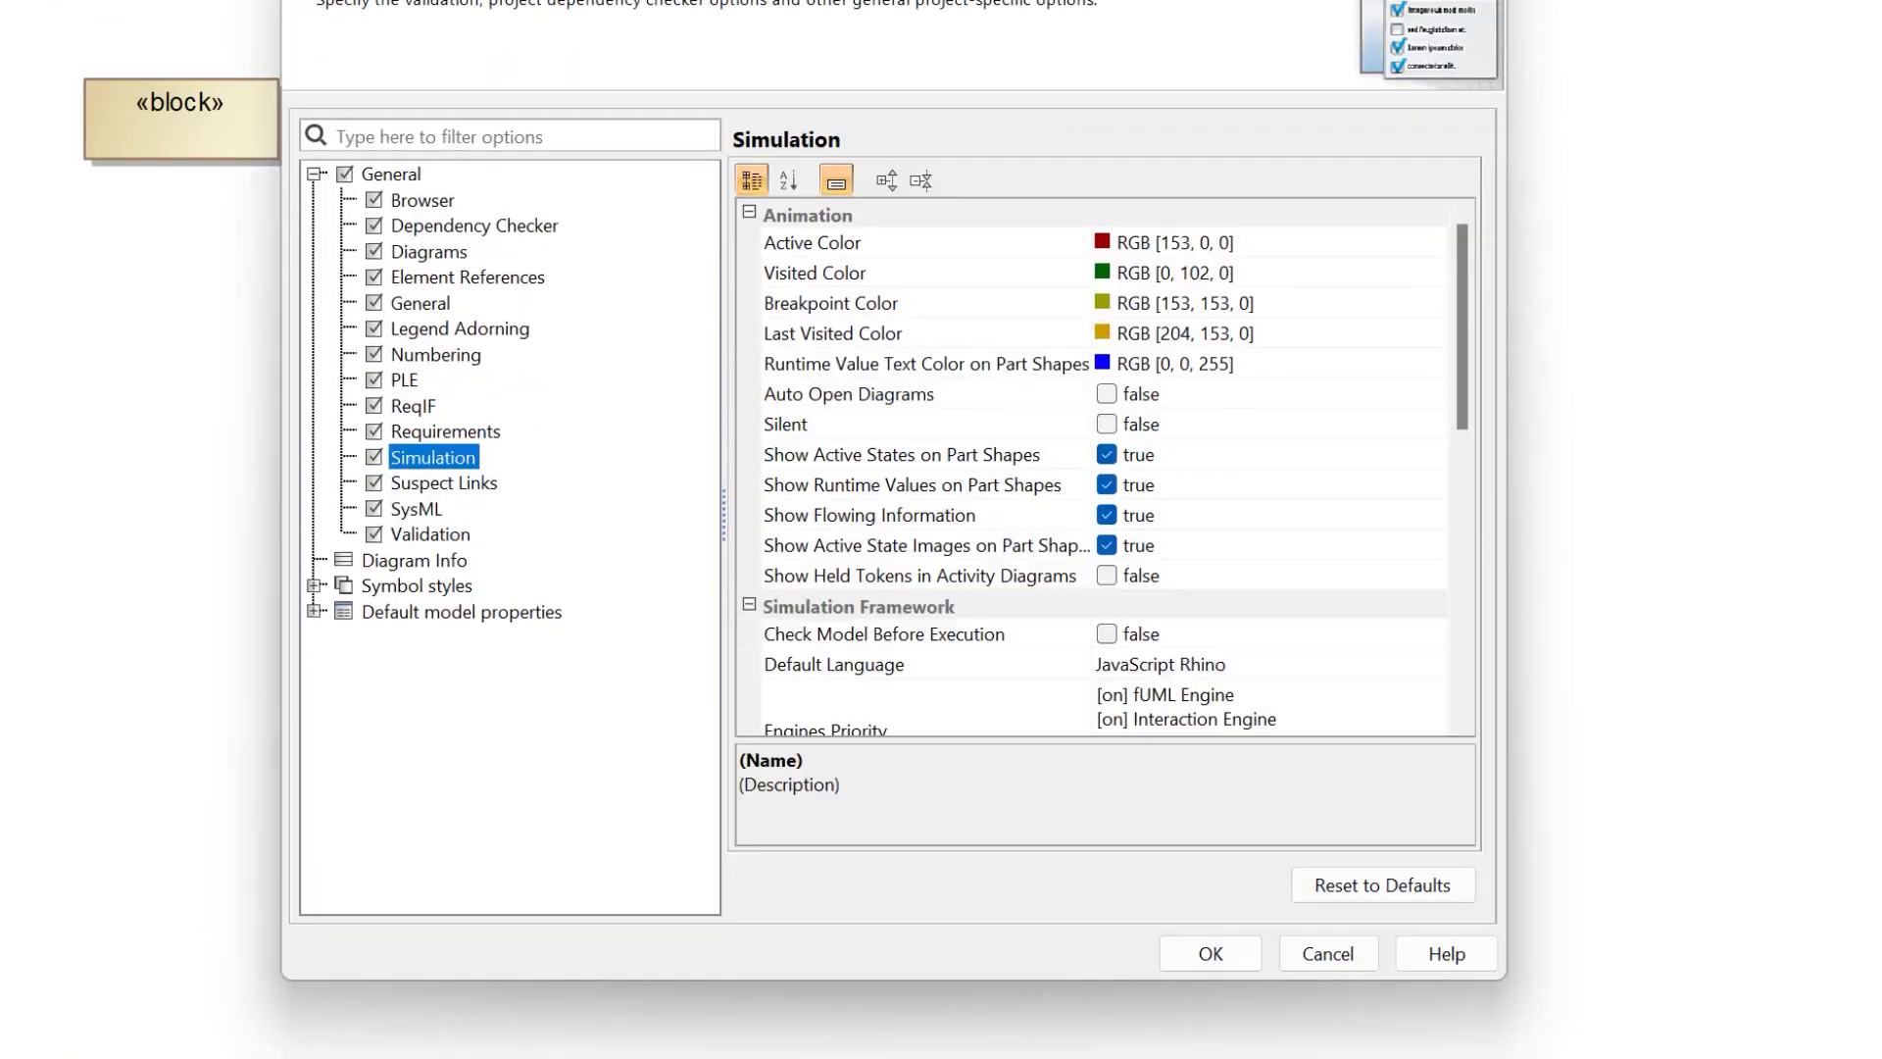
{"action": "left_click_drag", "start_coordinate": [1069, 983], "coordinate": [1070, 1058]}
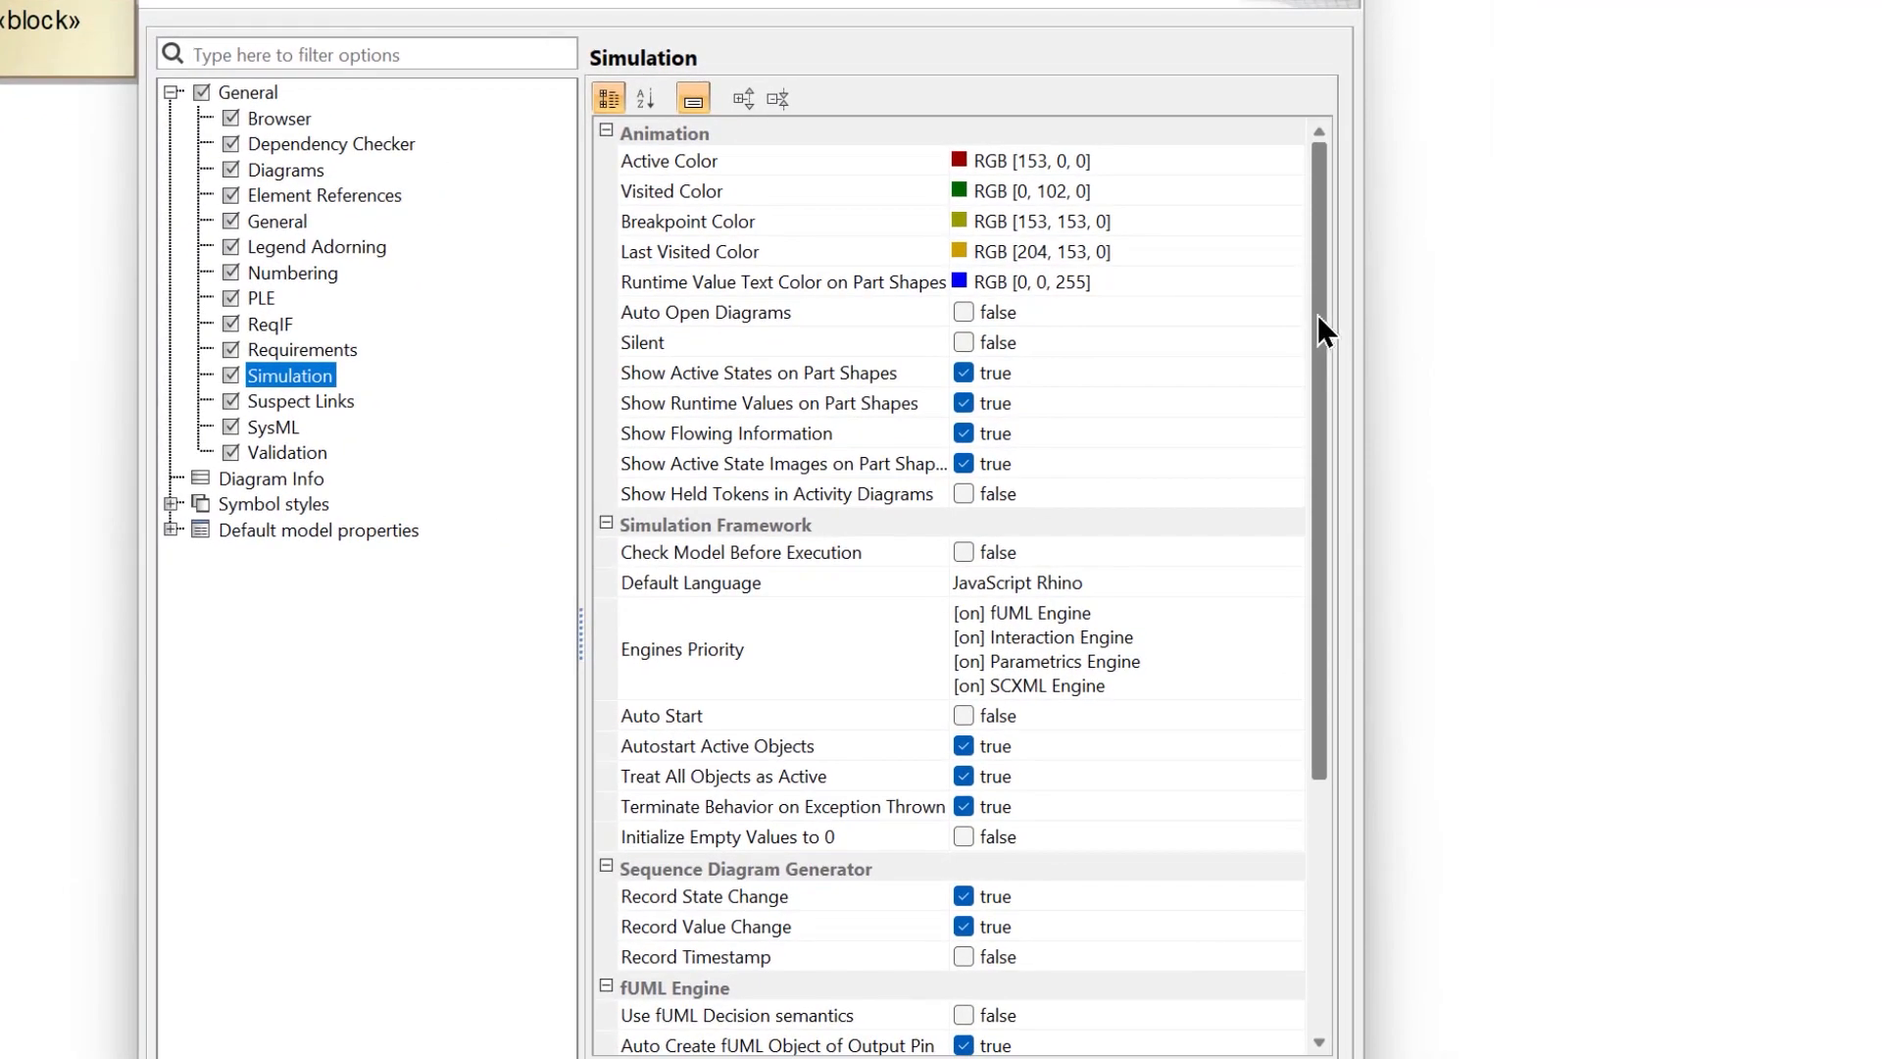
Enable Initialize Empty Values to 0 and Check Model Before Execution in the Simulation Framework settings
{"action": "left_click_drag", "start_coordinate": [1318, 314], "coordinate": [1309, 329]}
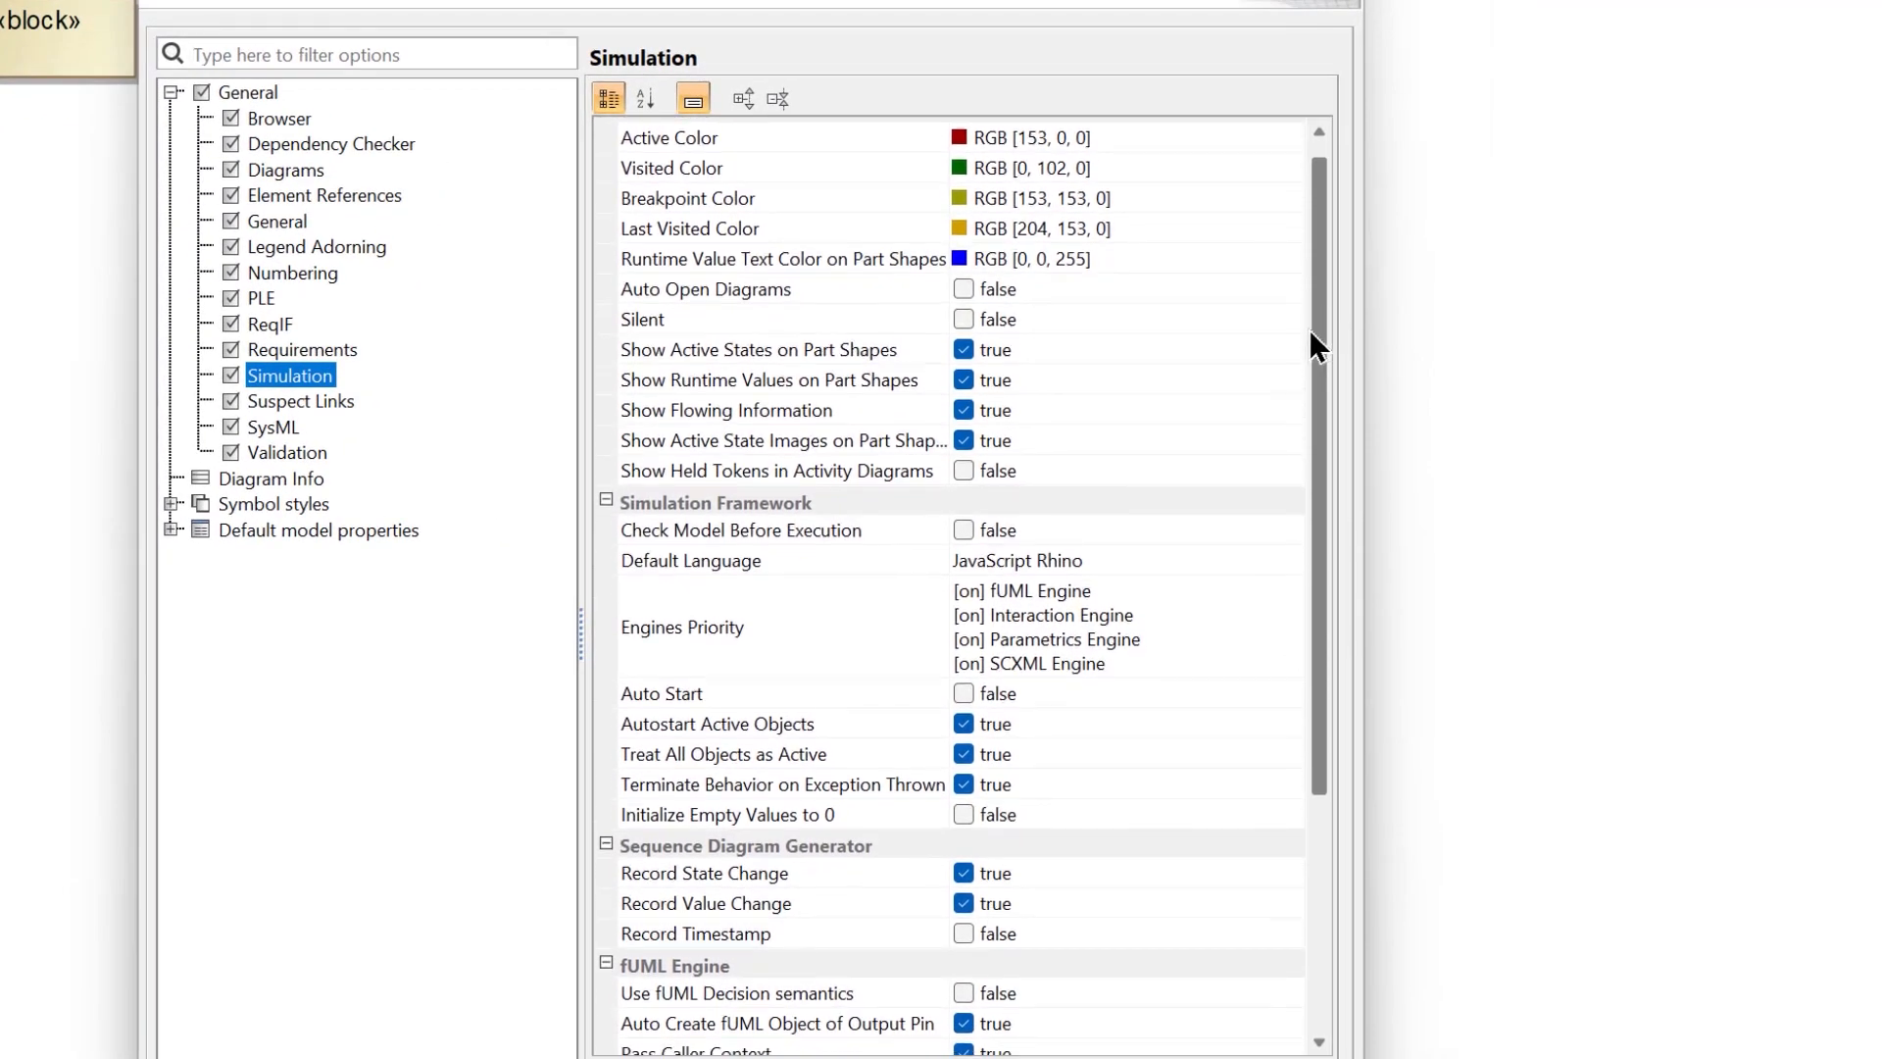
{"action": "scroll", "coordinate": [1253, 412], "scroll_direction": "down", "scroll_amount": 2}
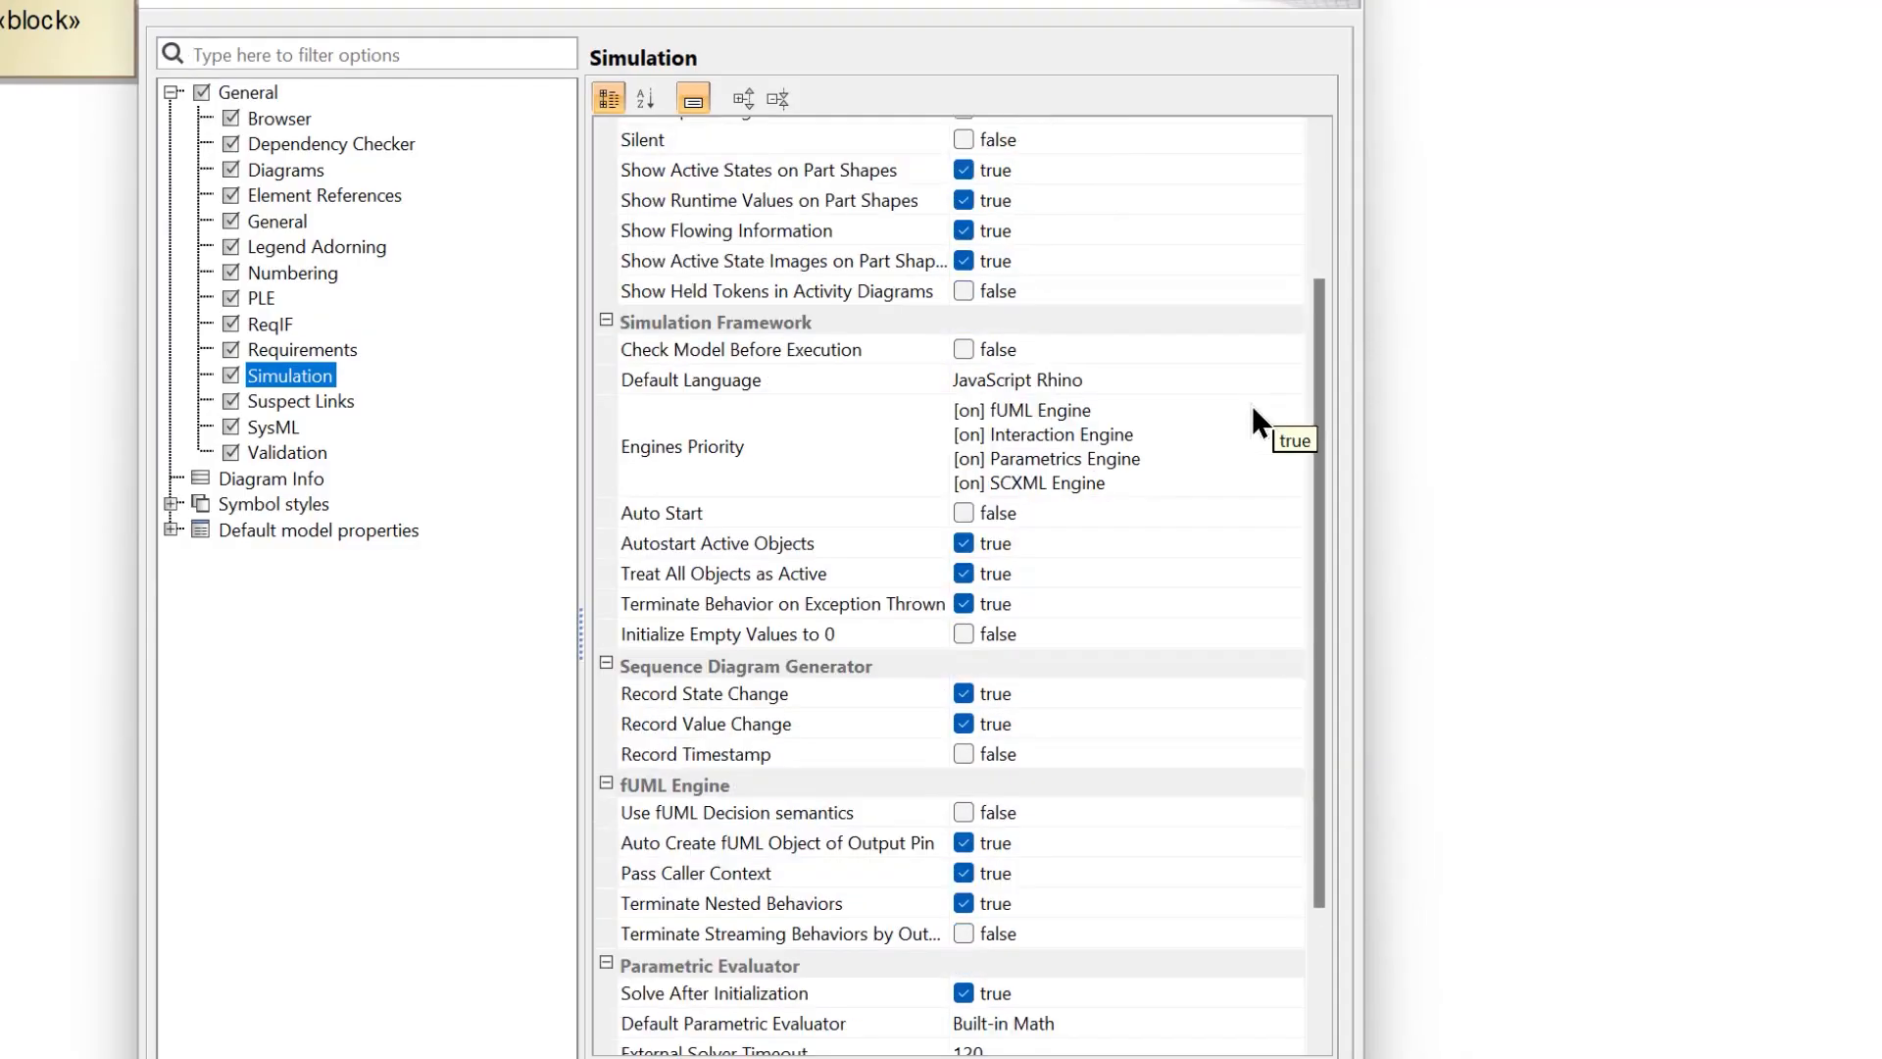
{"action": "left_click", "coordinate": [825, 636]}
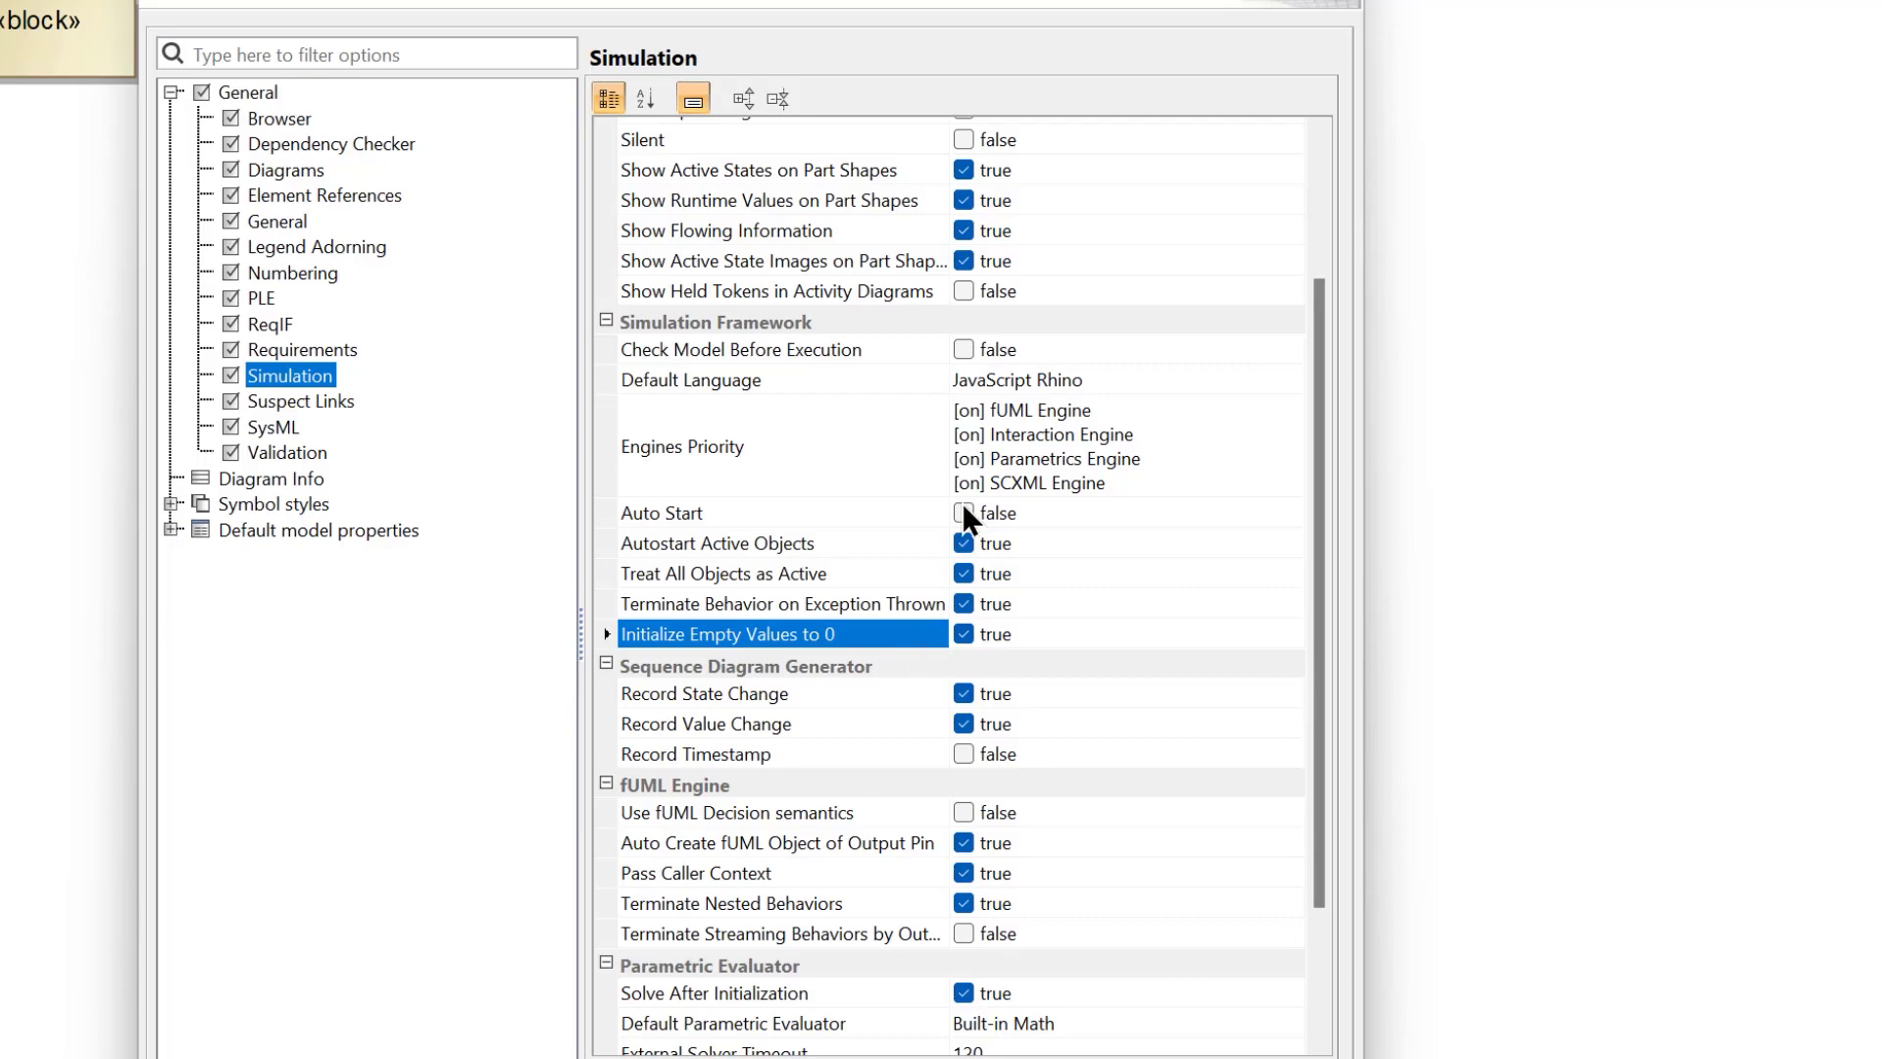
{"action": "left_click", "coordinate": [971, 349]}
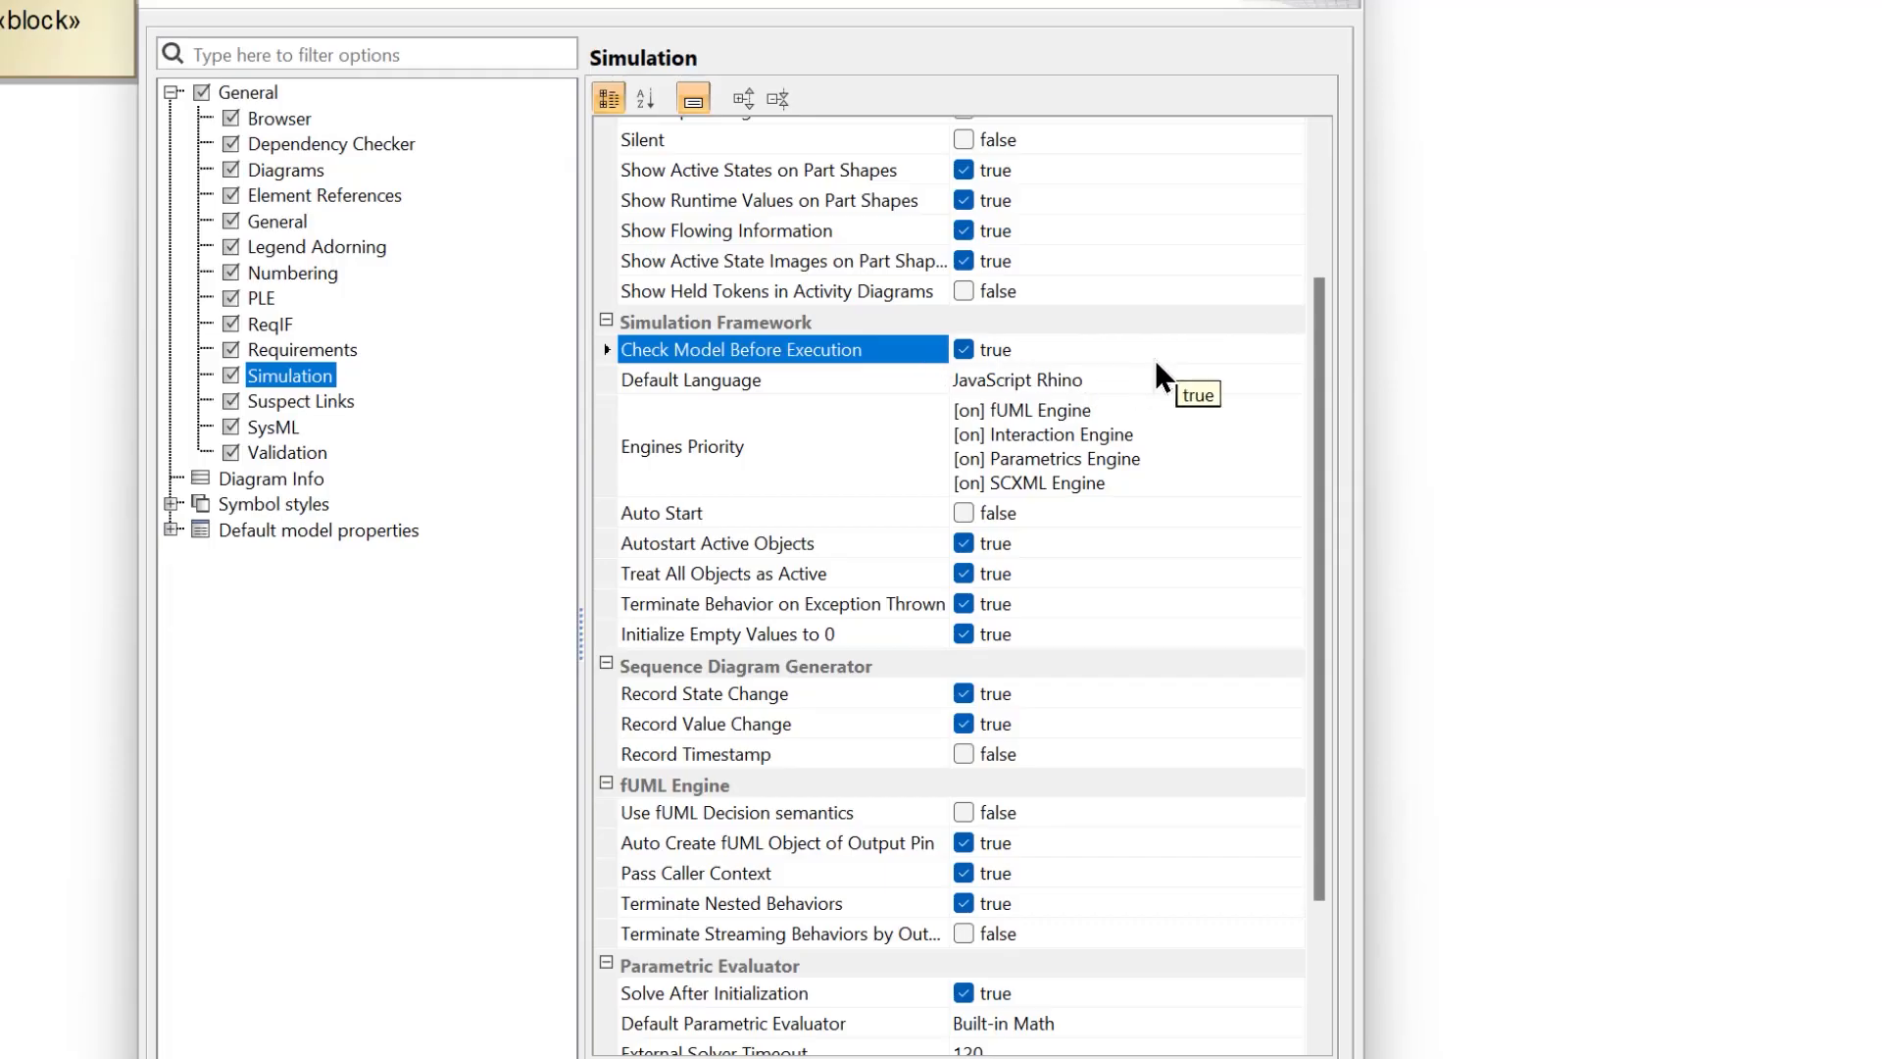
Choose JavaScript Rhino as the Simulation Framework's default language
{"action": "left_click", "coordinate": [1174, 384]}
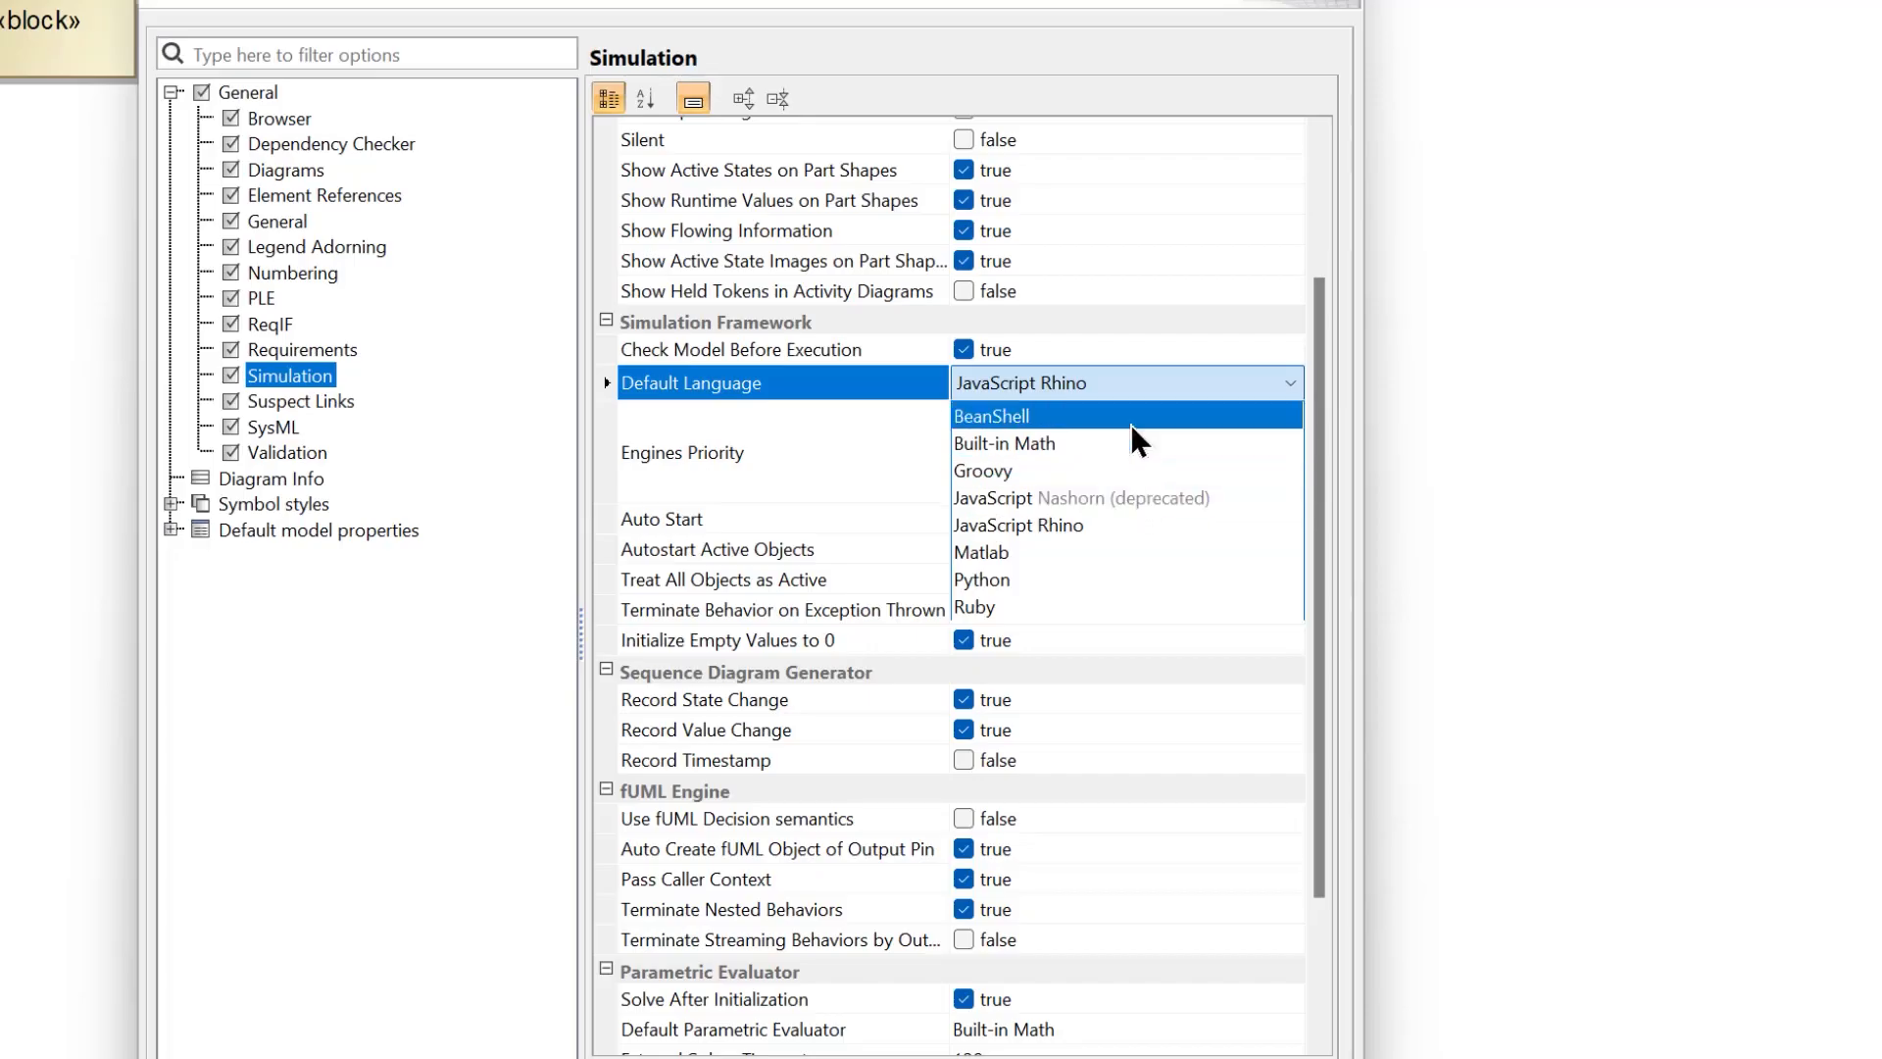
{"action": "left_click", "coordinate": [1098, 522]}
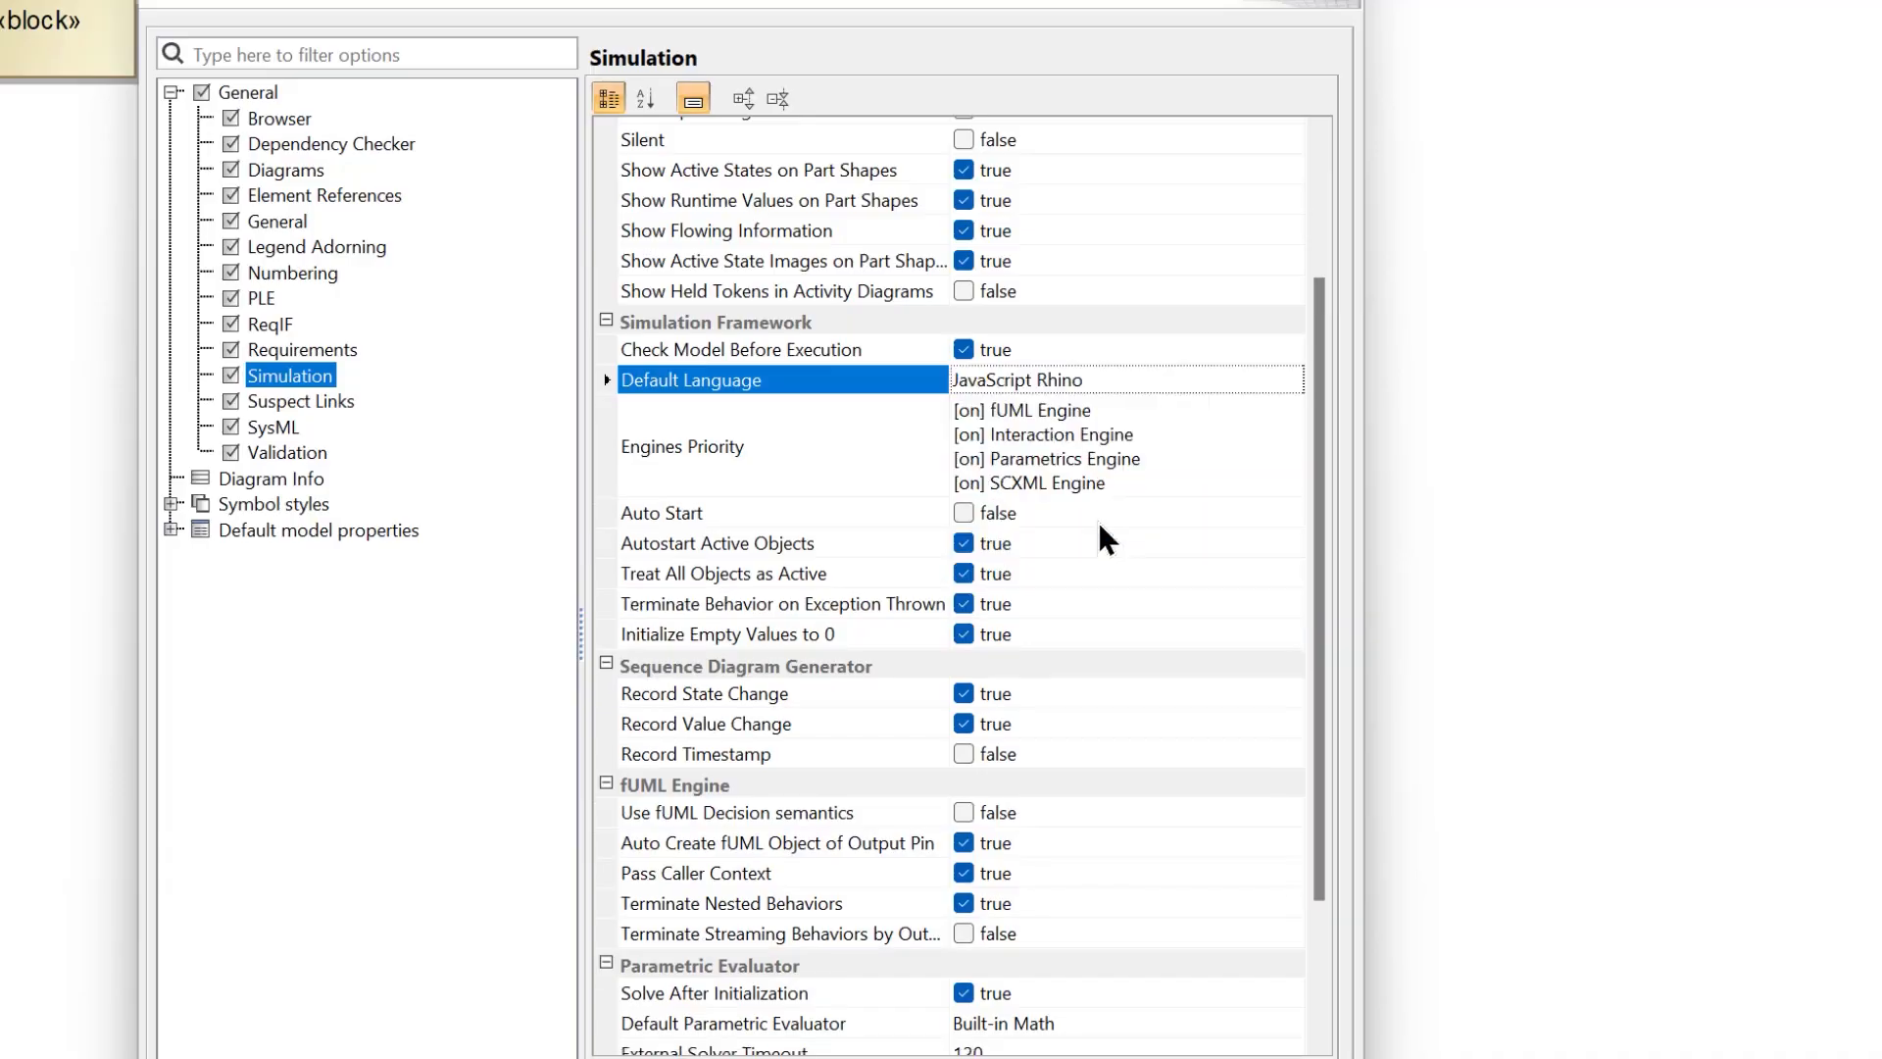
{"action": "left_click", "coordinate": [1132, 384]}
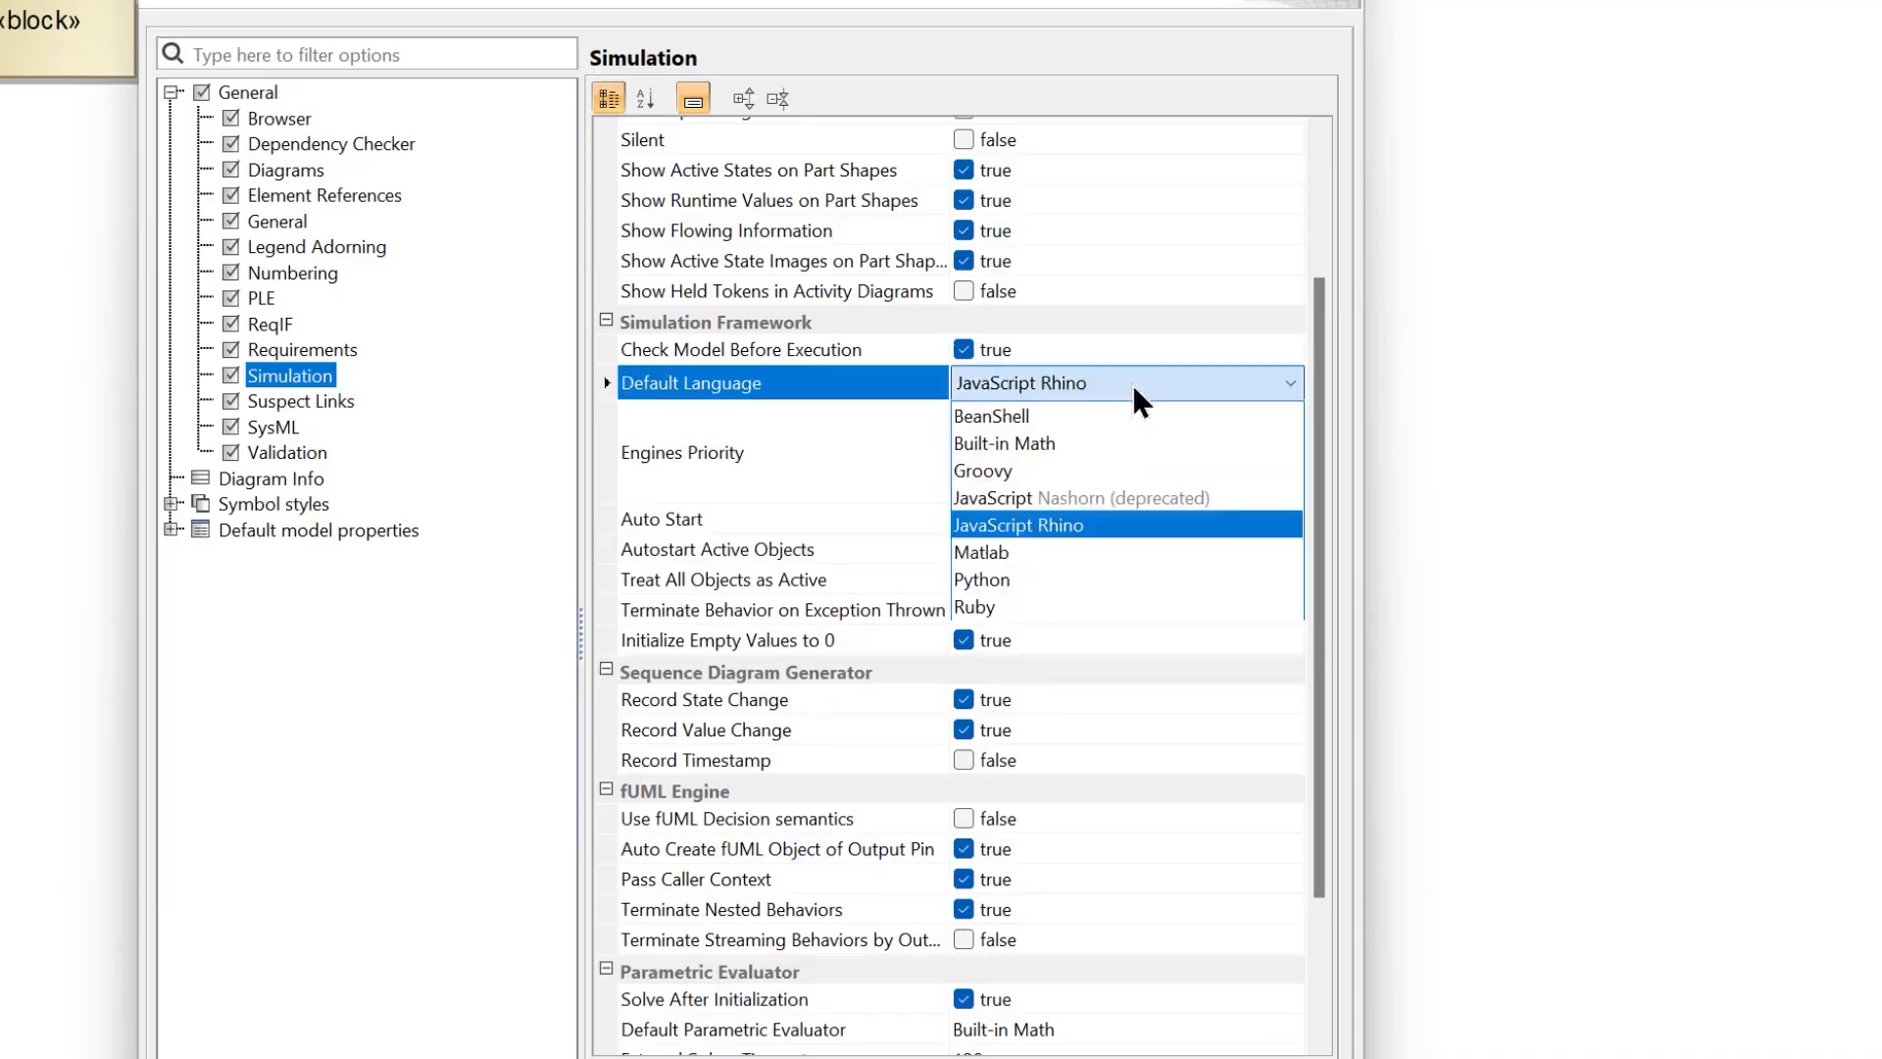
{"action": "left_click", "coordinate": [1127, 527]}
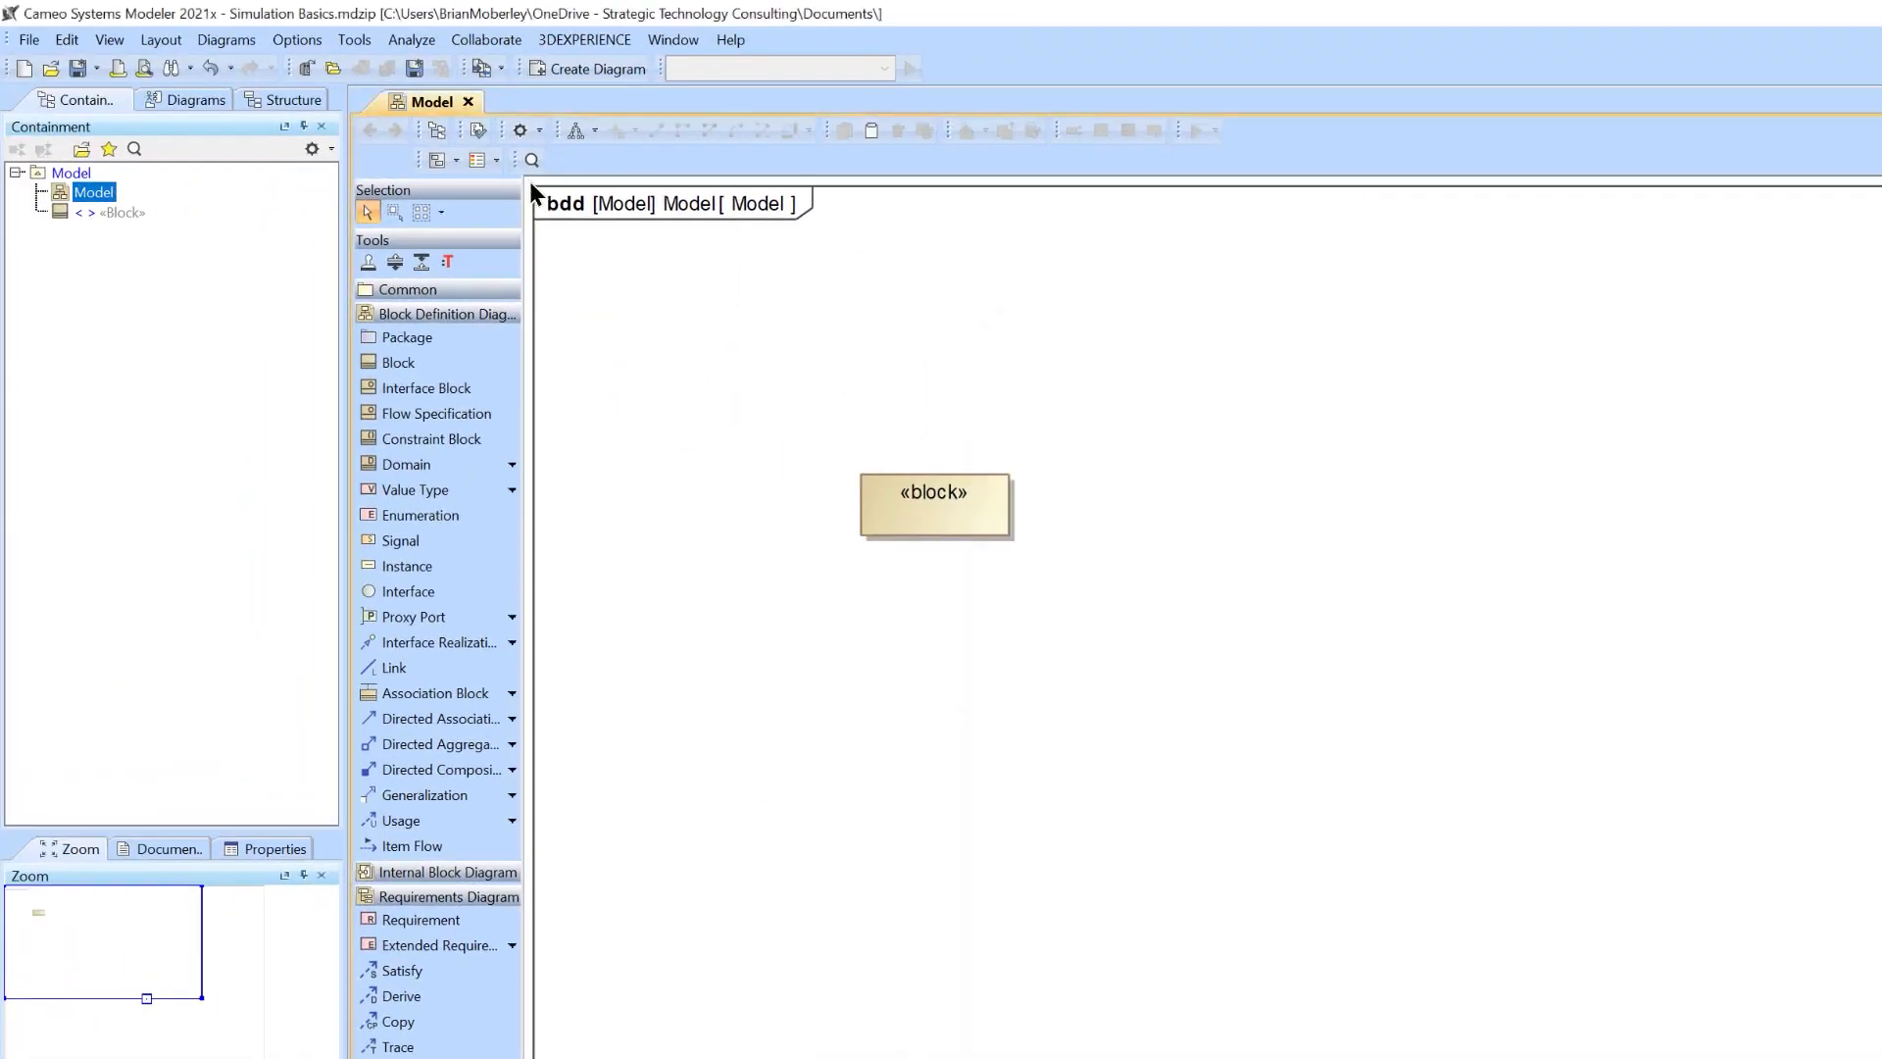
Move the unnamed block up and to the left in the diagram and name it System
{"action": "scroll", "coordinate": [529, 181], "scroll_direction": "up", "scroll_amount": 2}
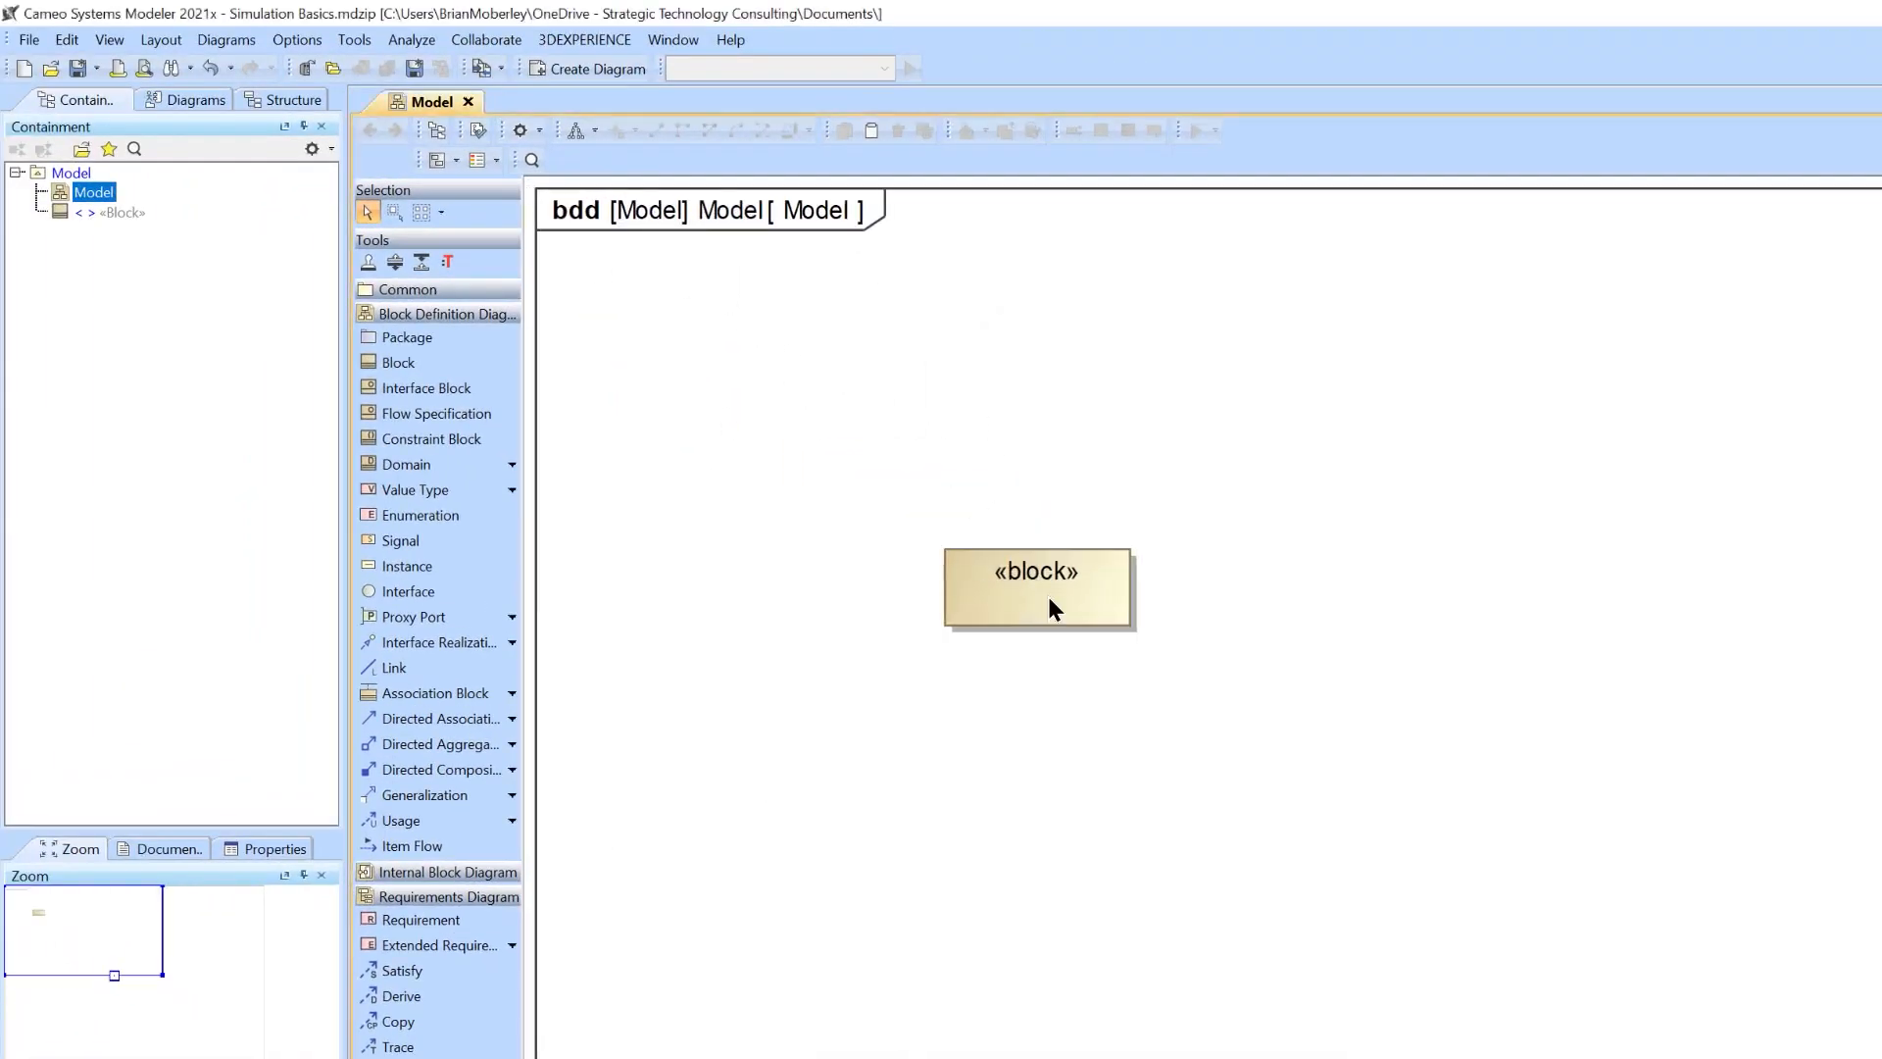
{"action": "left_click_drag", "start_coordinate": [1055, 597], "coordinate": [978, 514]}
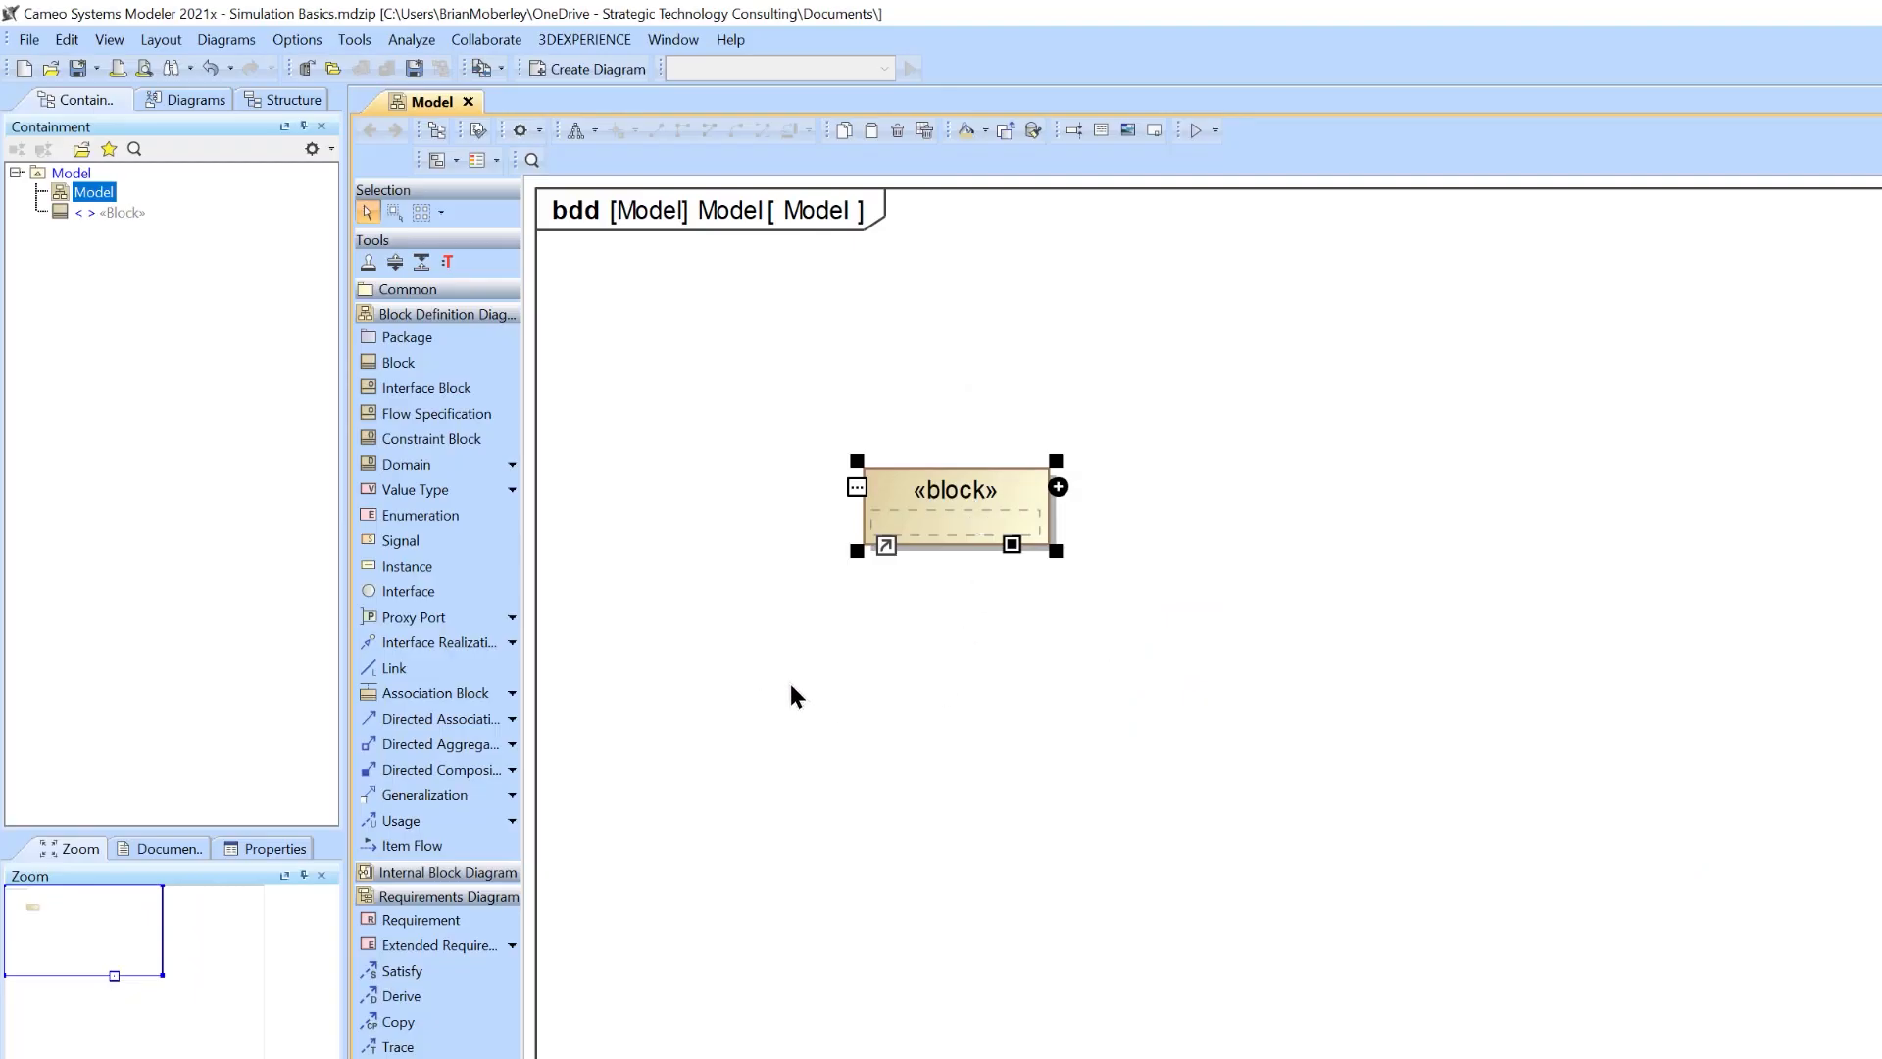
{"action": "mouse_move", "coordinate": [936, 528]}
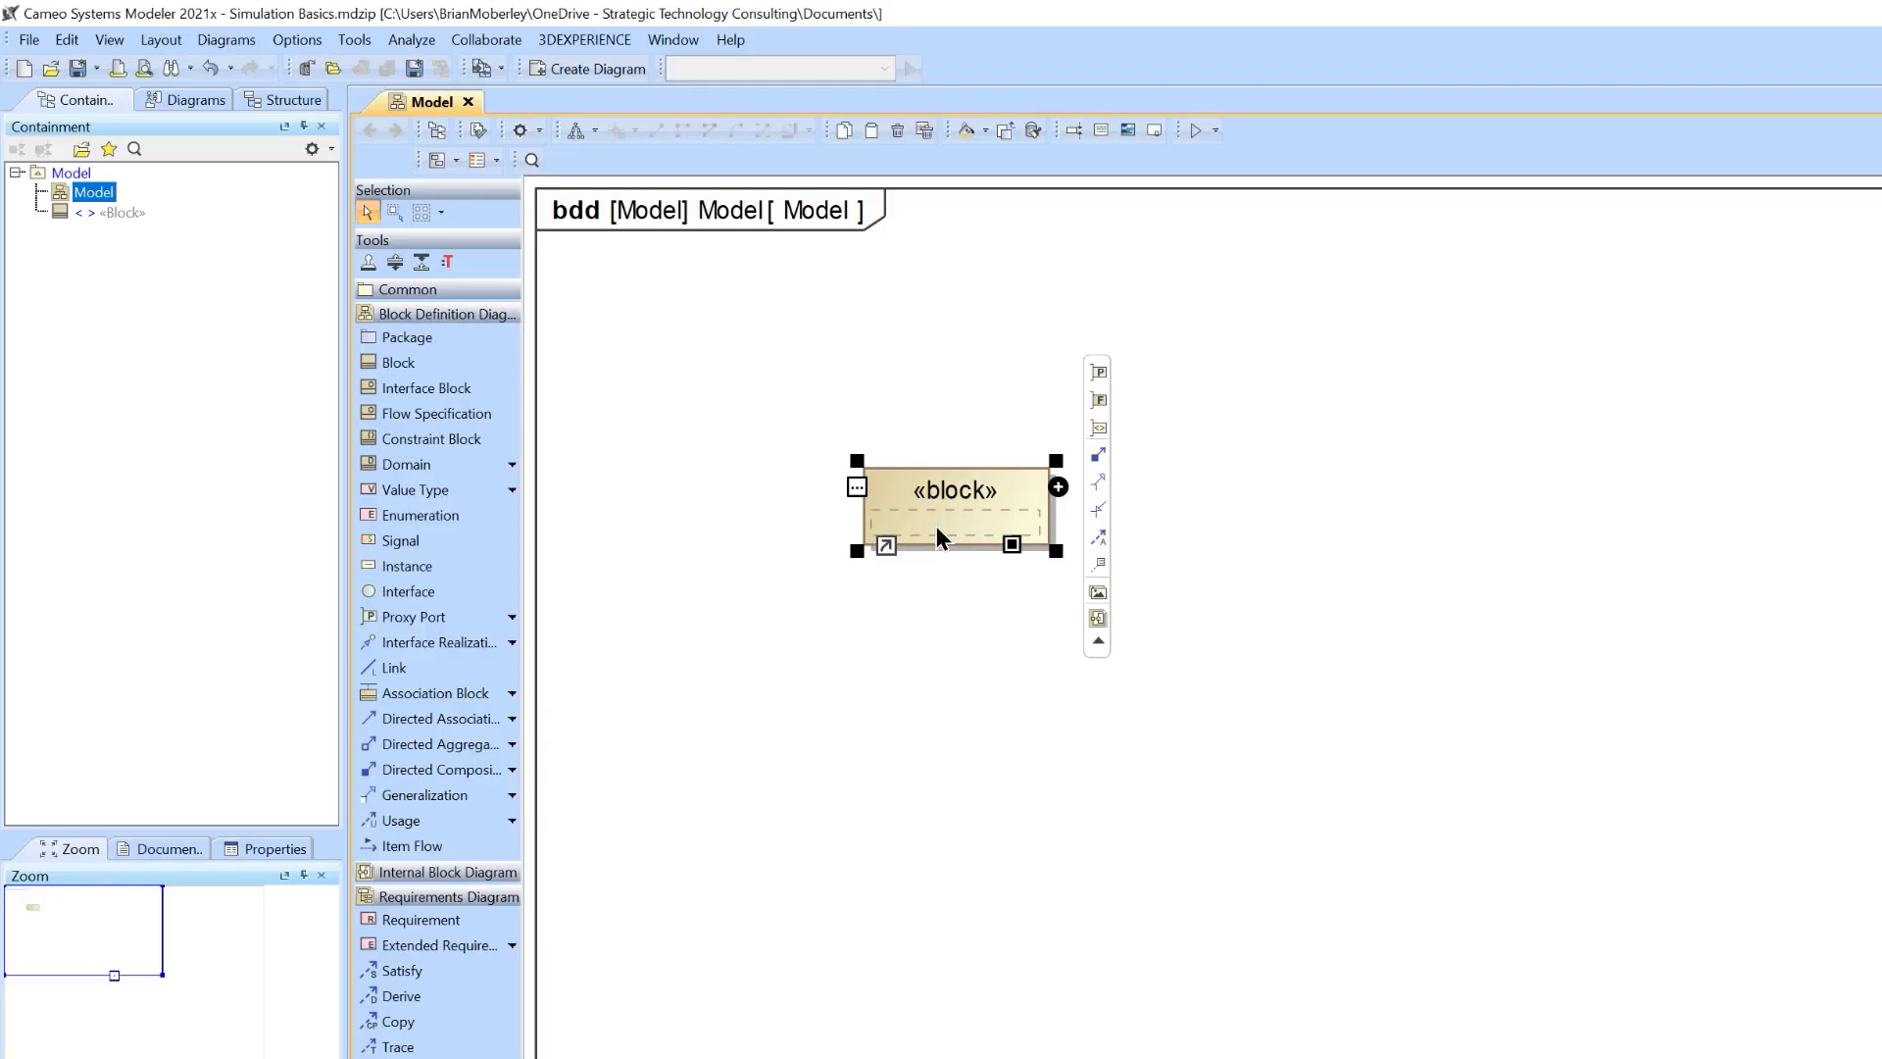
{"action": "type", "text": "System"}
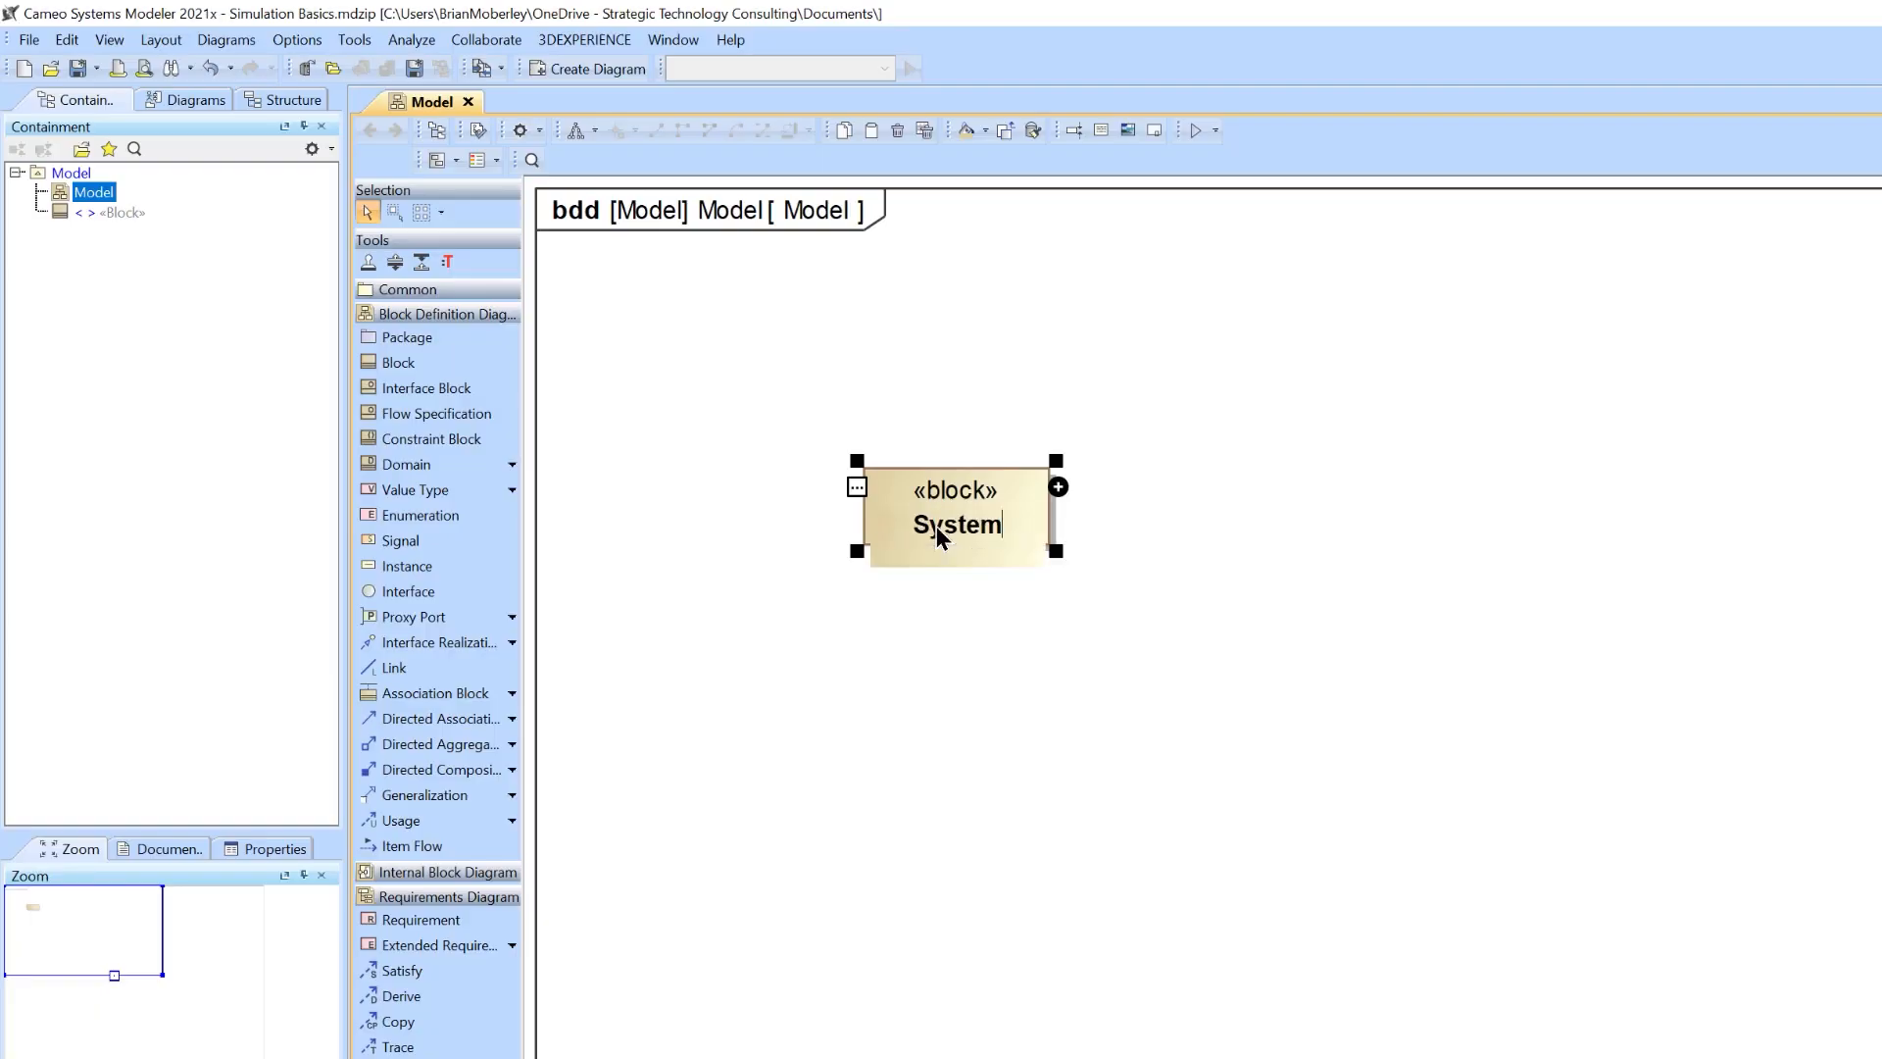
{"action": "key", "text": "Return"}
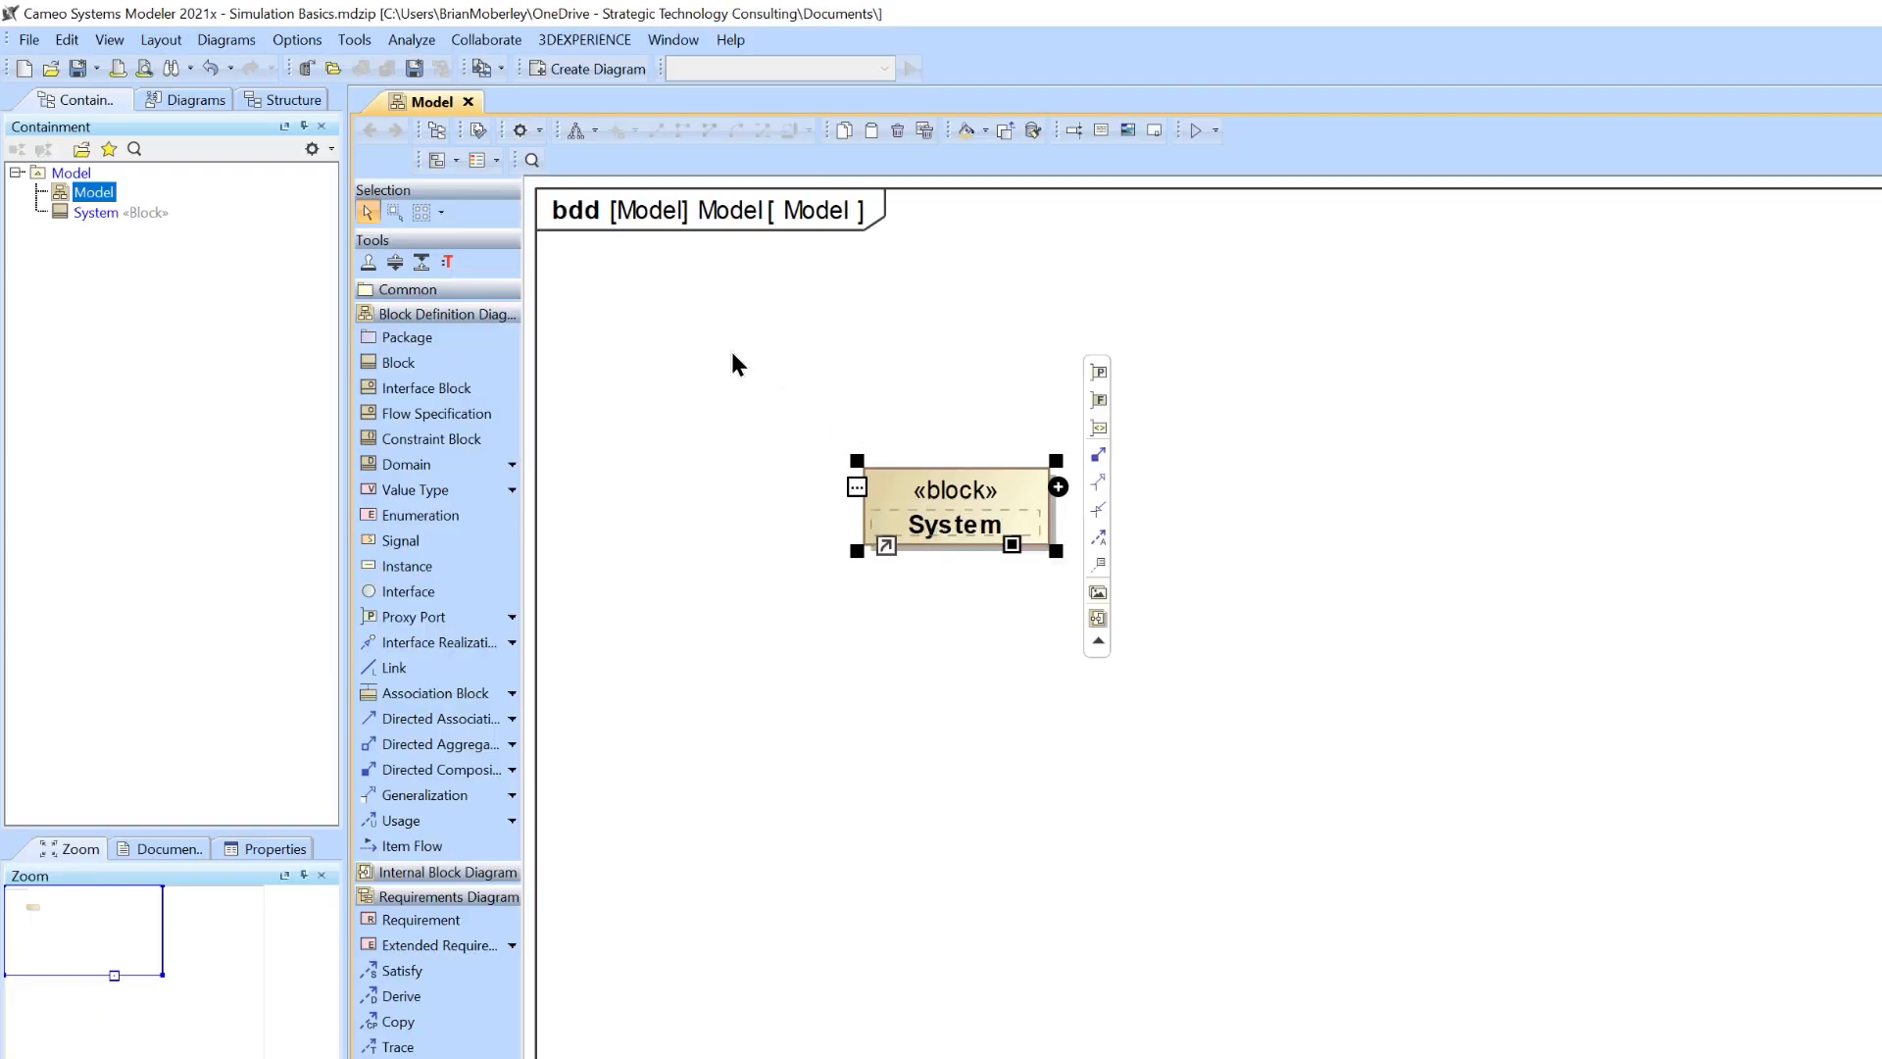
{"action": "left_click", "coordinate": [726, 345]}
Move the System block closer to the diagram's header and leave it selected
{"action": "scroll", "coordinate": [527, 194], "scroll_direction": "up", "scroll_amount": 2}
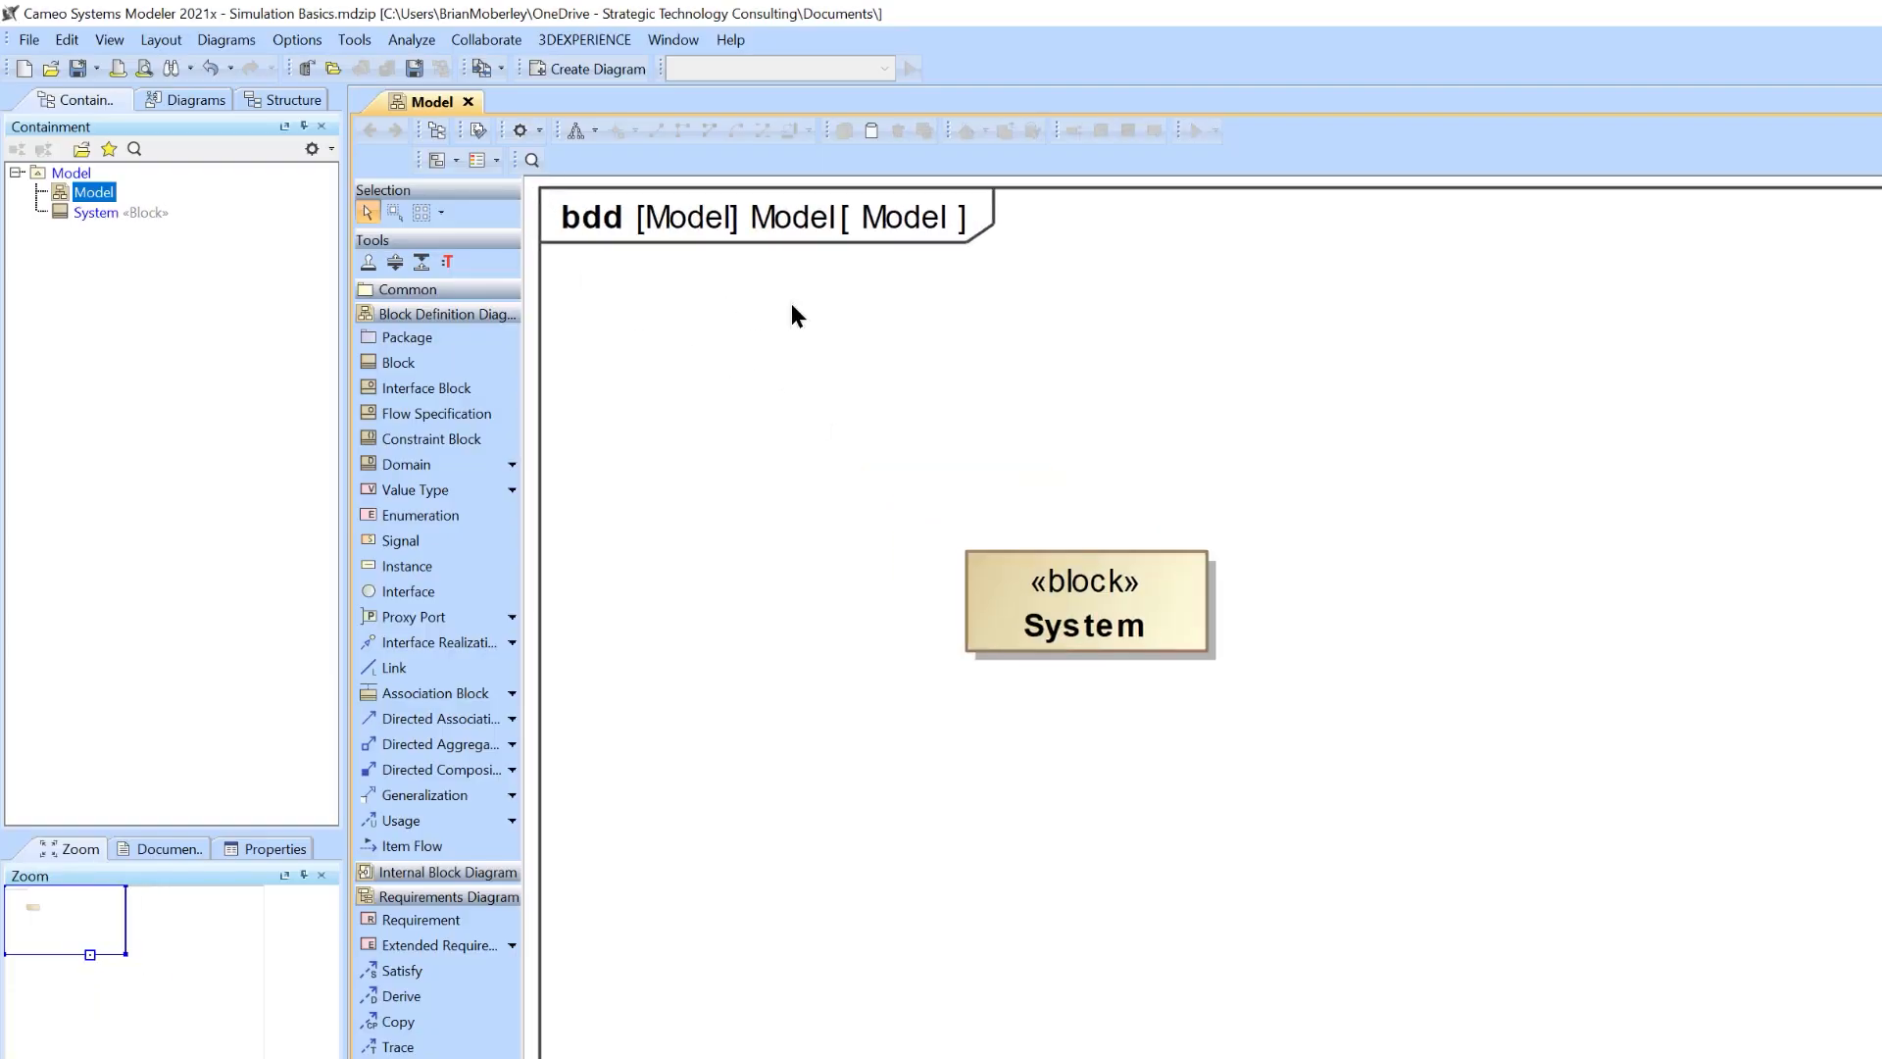
{"action": "left_click_drag", "start_coordinate": [1079, 611], "coordinate": [994, 538]}
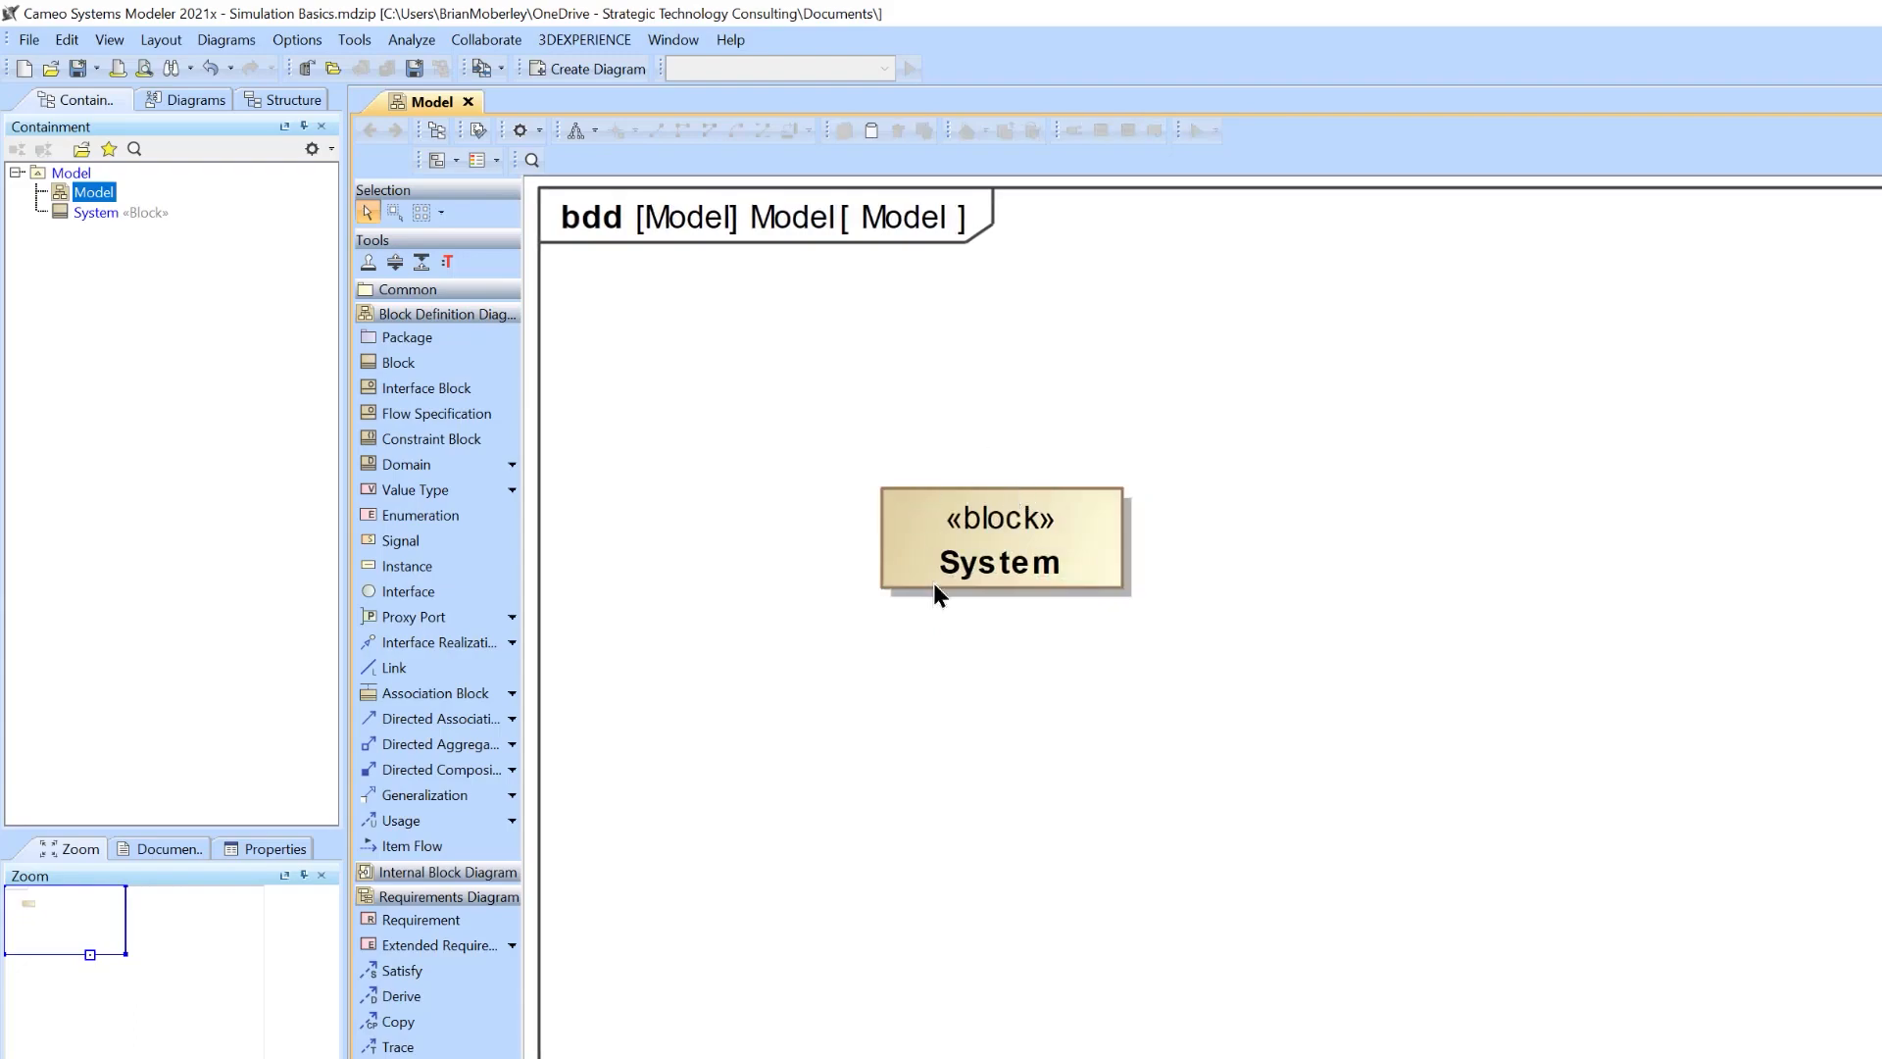
{"action": "left_click", "coordinate": [1098, 546]}
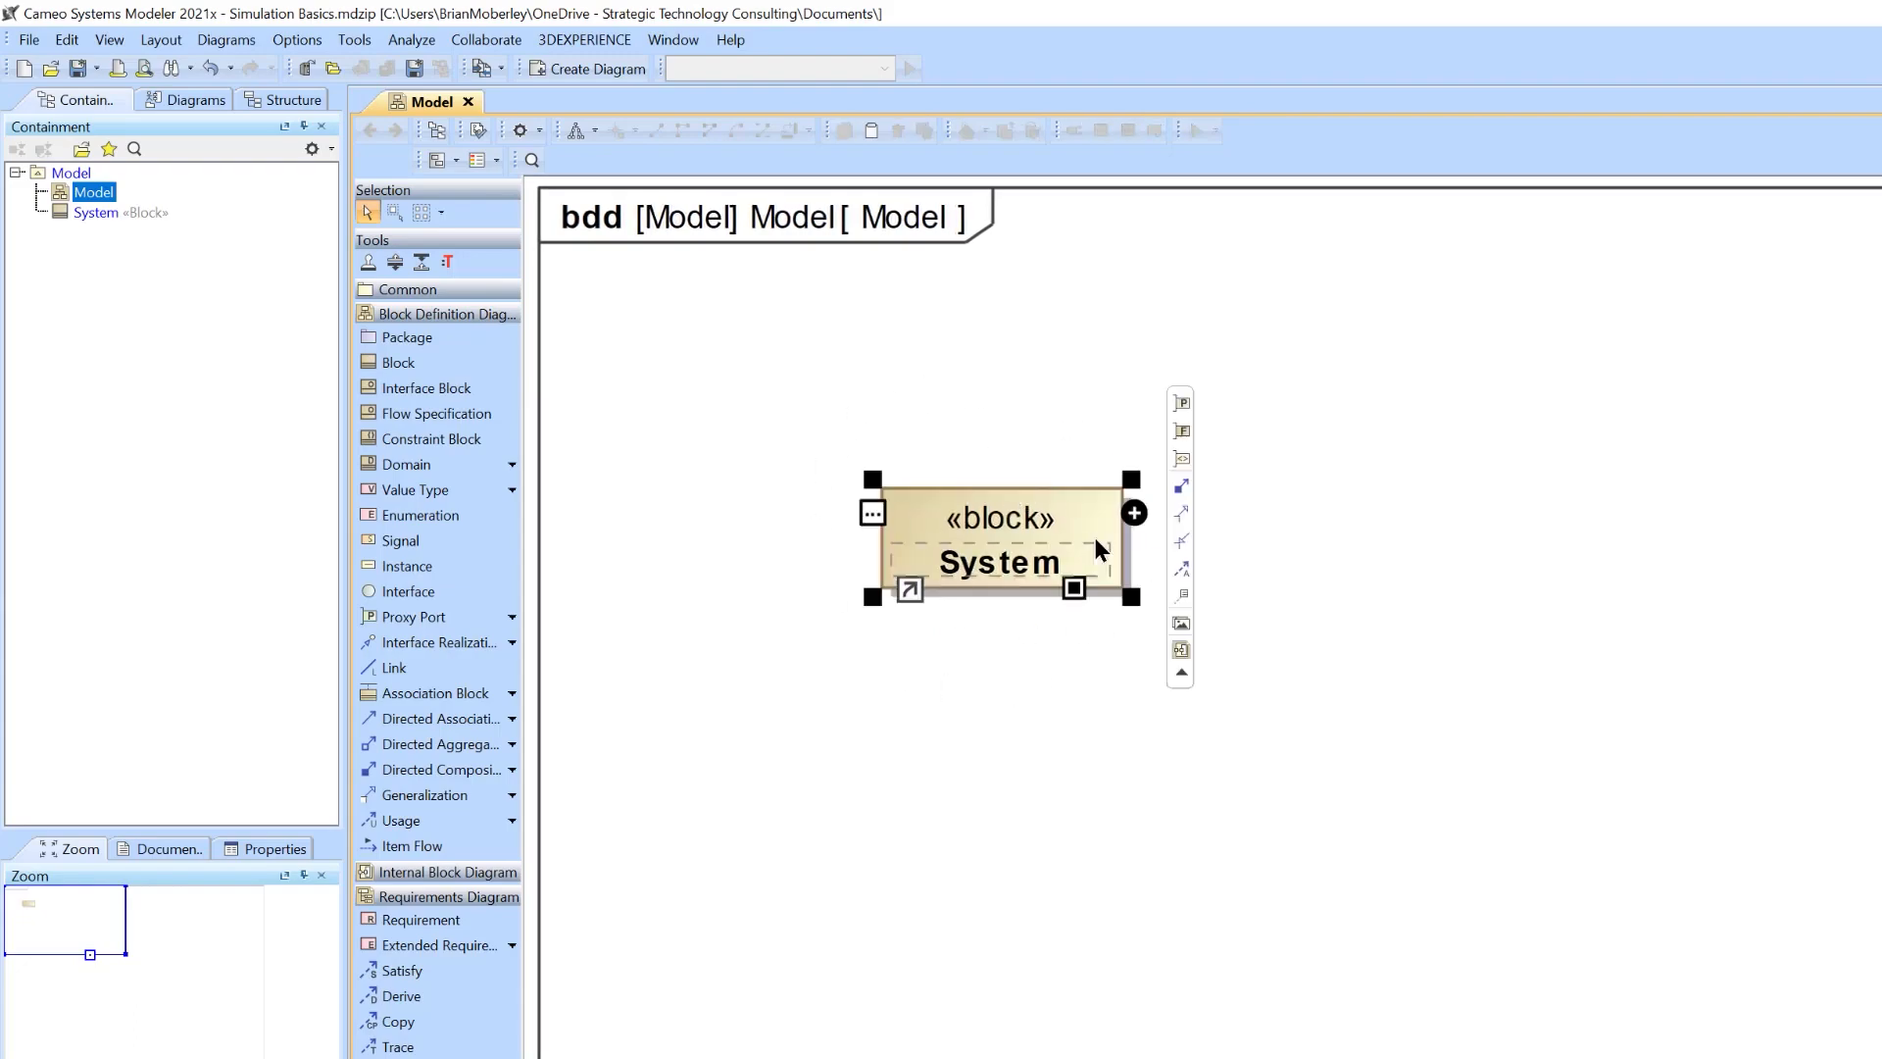
Add a value property to the System block and define it as engineRPM of type Real
{"action": "left_click", "coordinate": [1223, 563]}
{"action": "left_click", "coordinate": [1075, 545]}
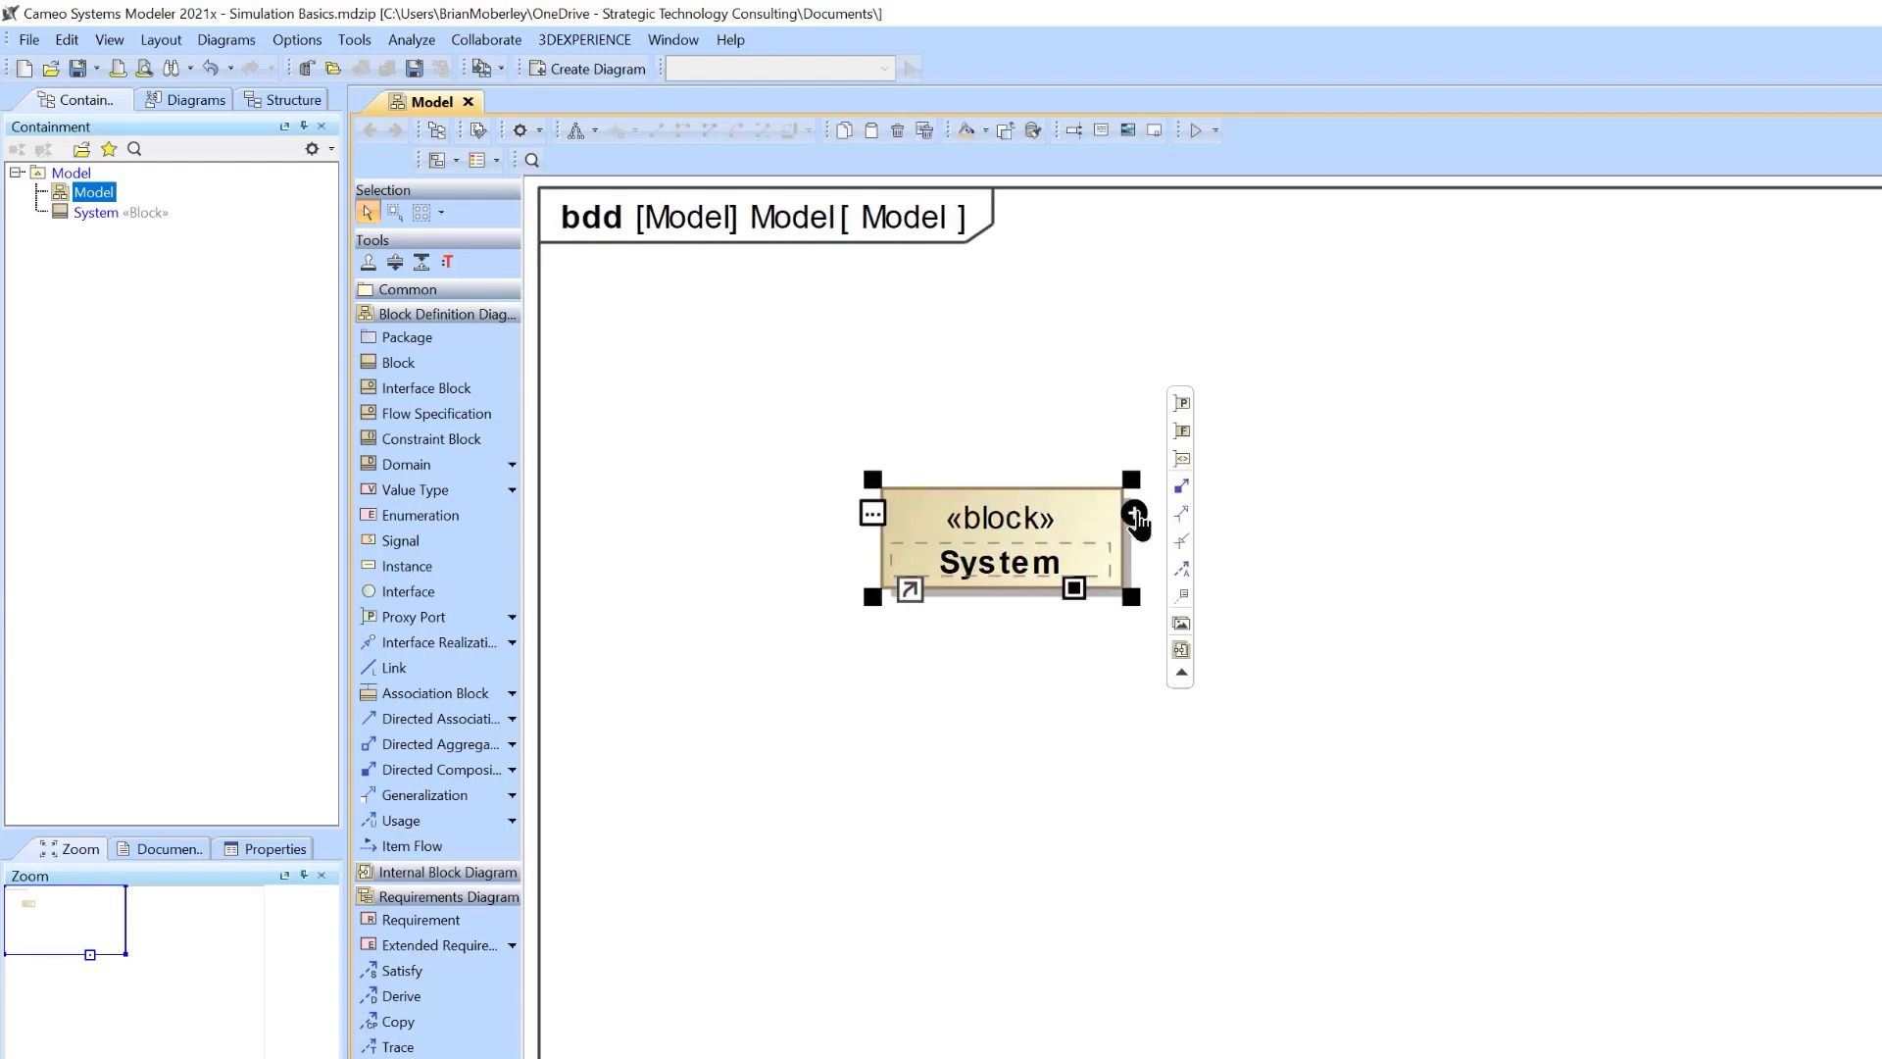
{"action": "left_click", "coordinate": [1135, 513]}
{"action": "left_click", "coordinate": [1235, 615]}
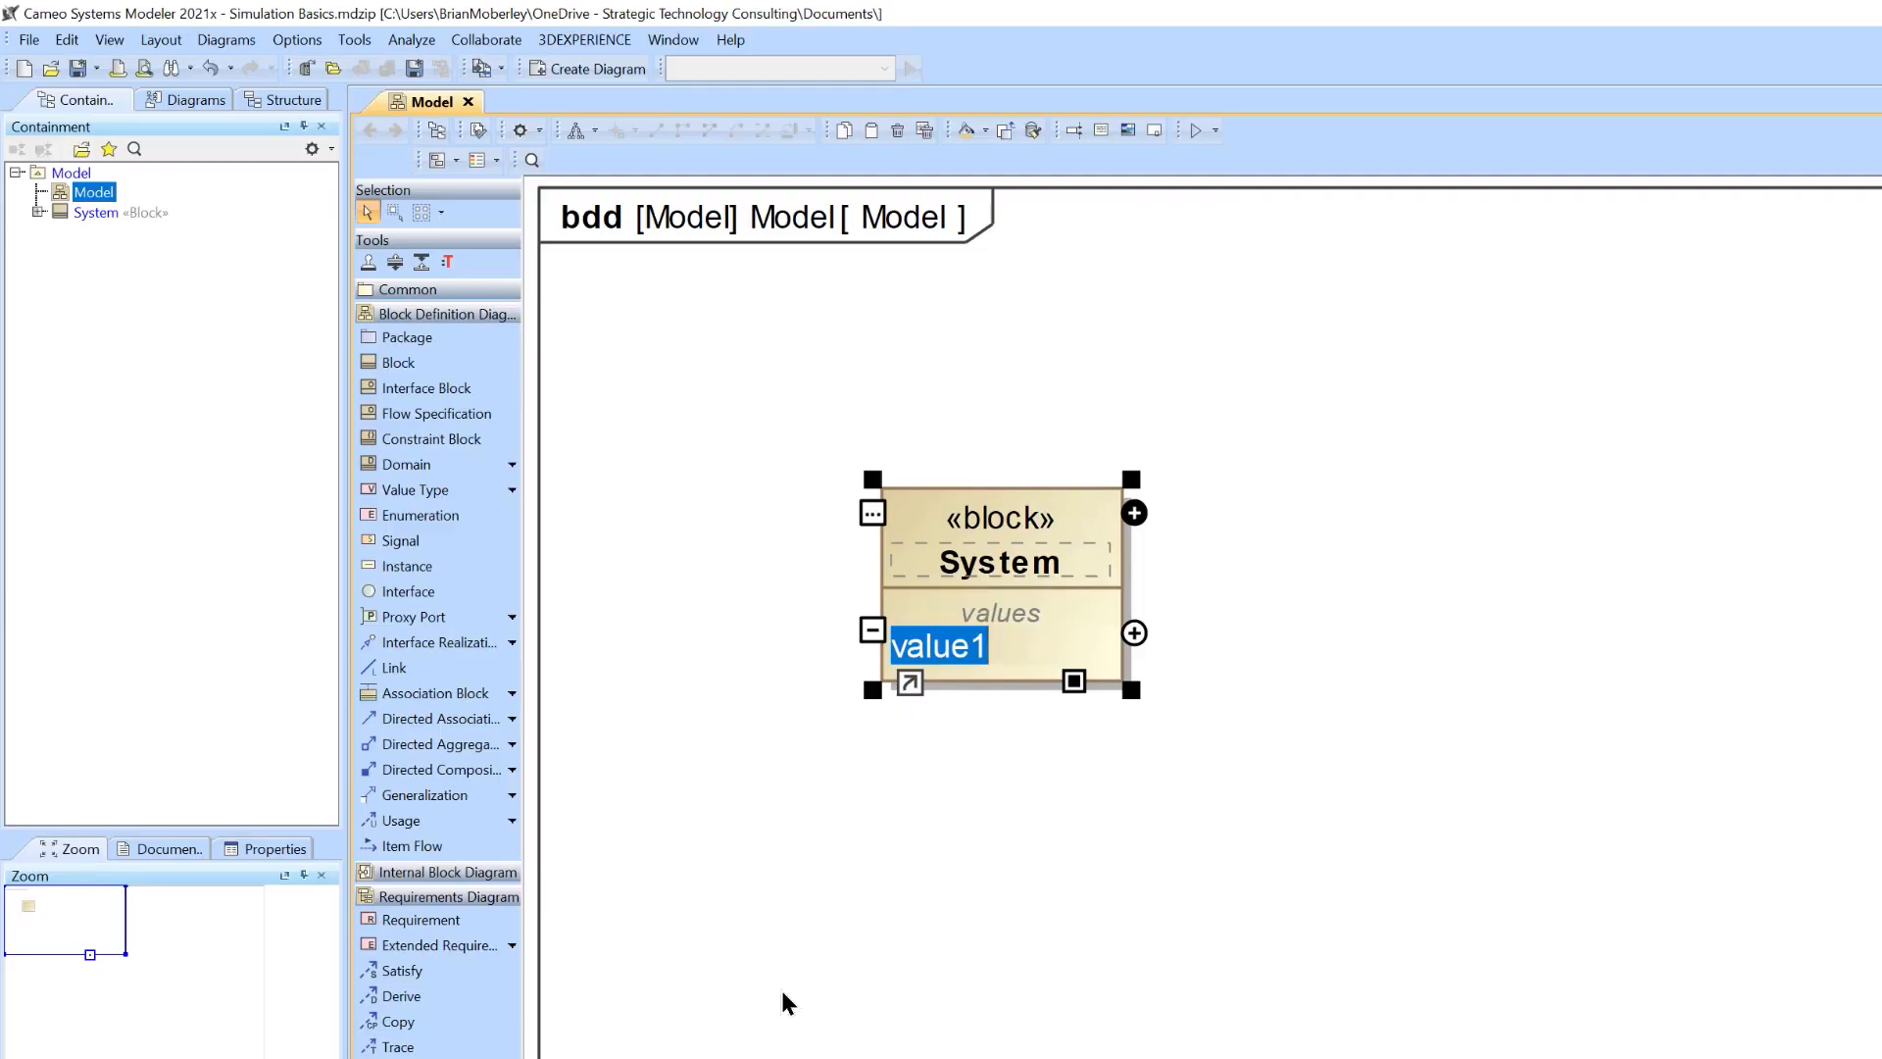
{"action": "type", "text": "eng"}
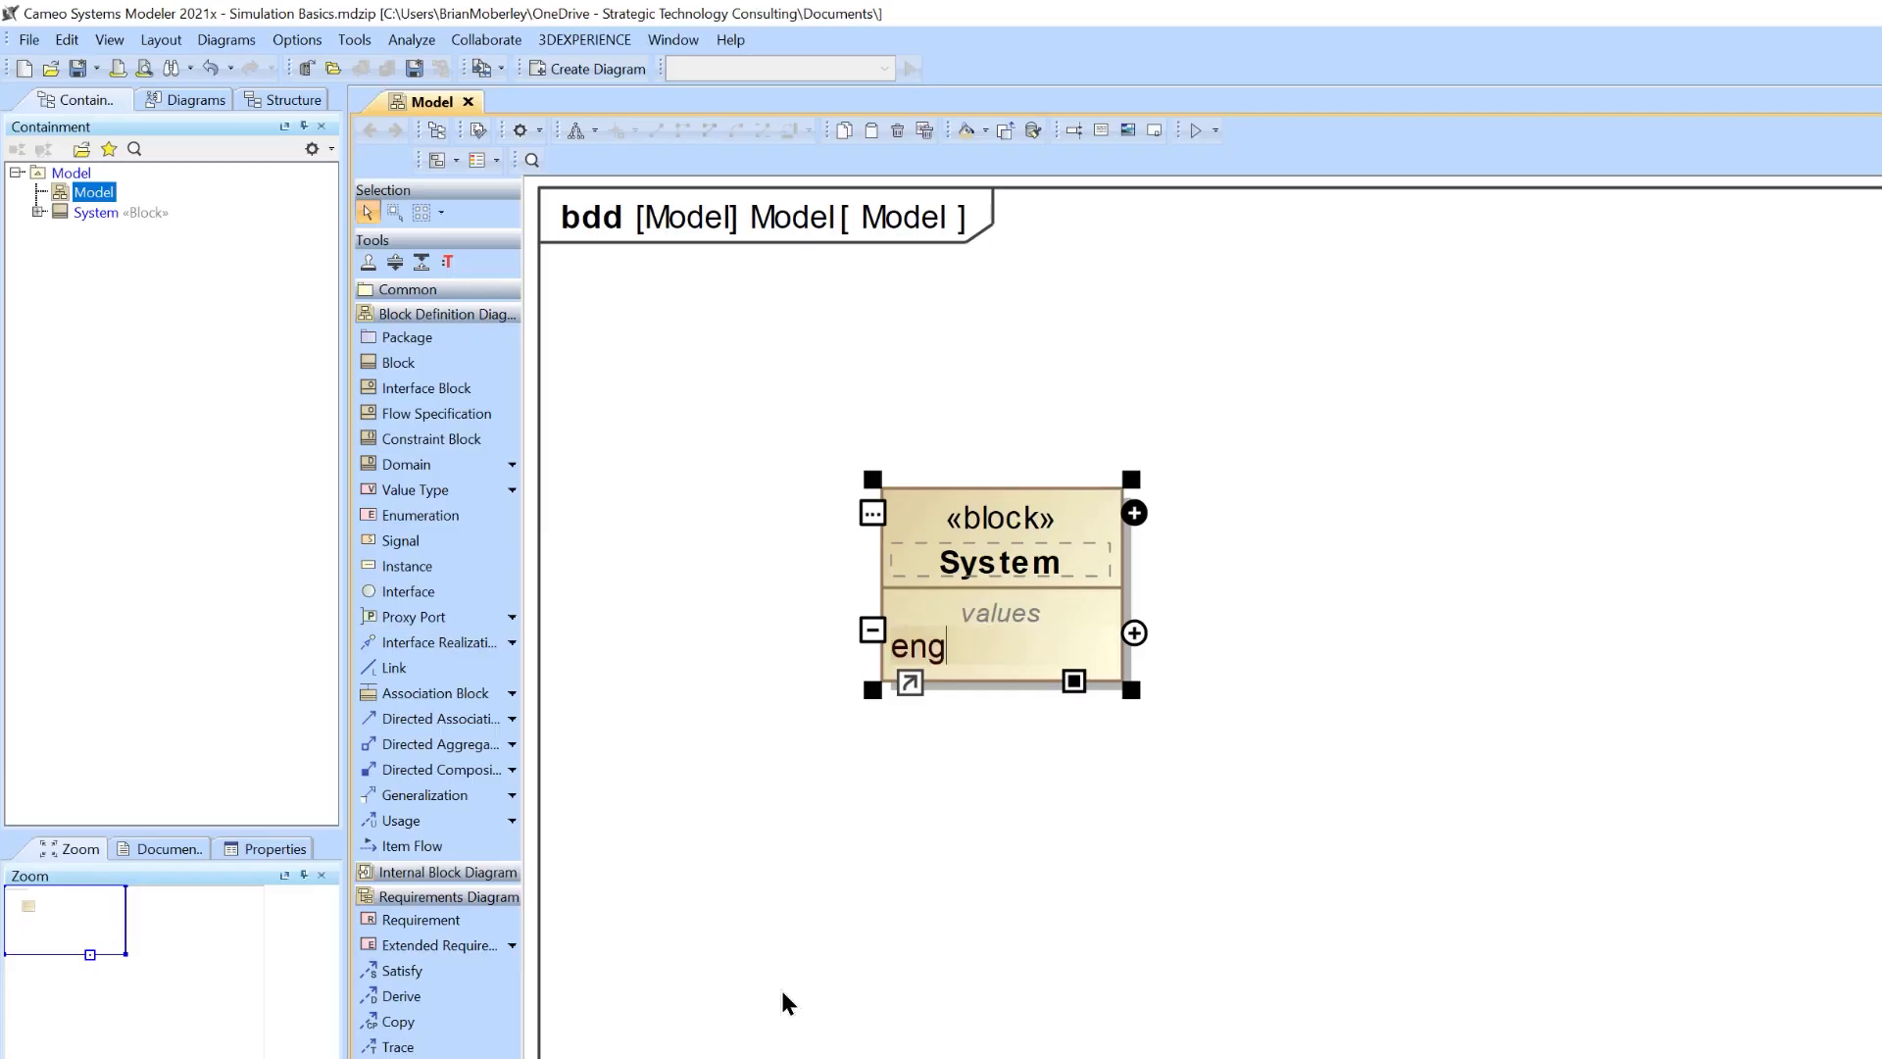
{"action": "type", "text": "ineRPM:R"}
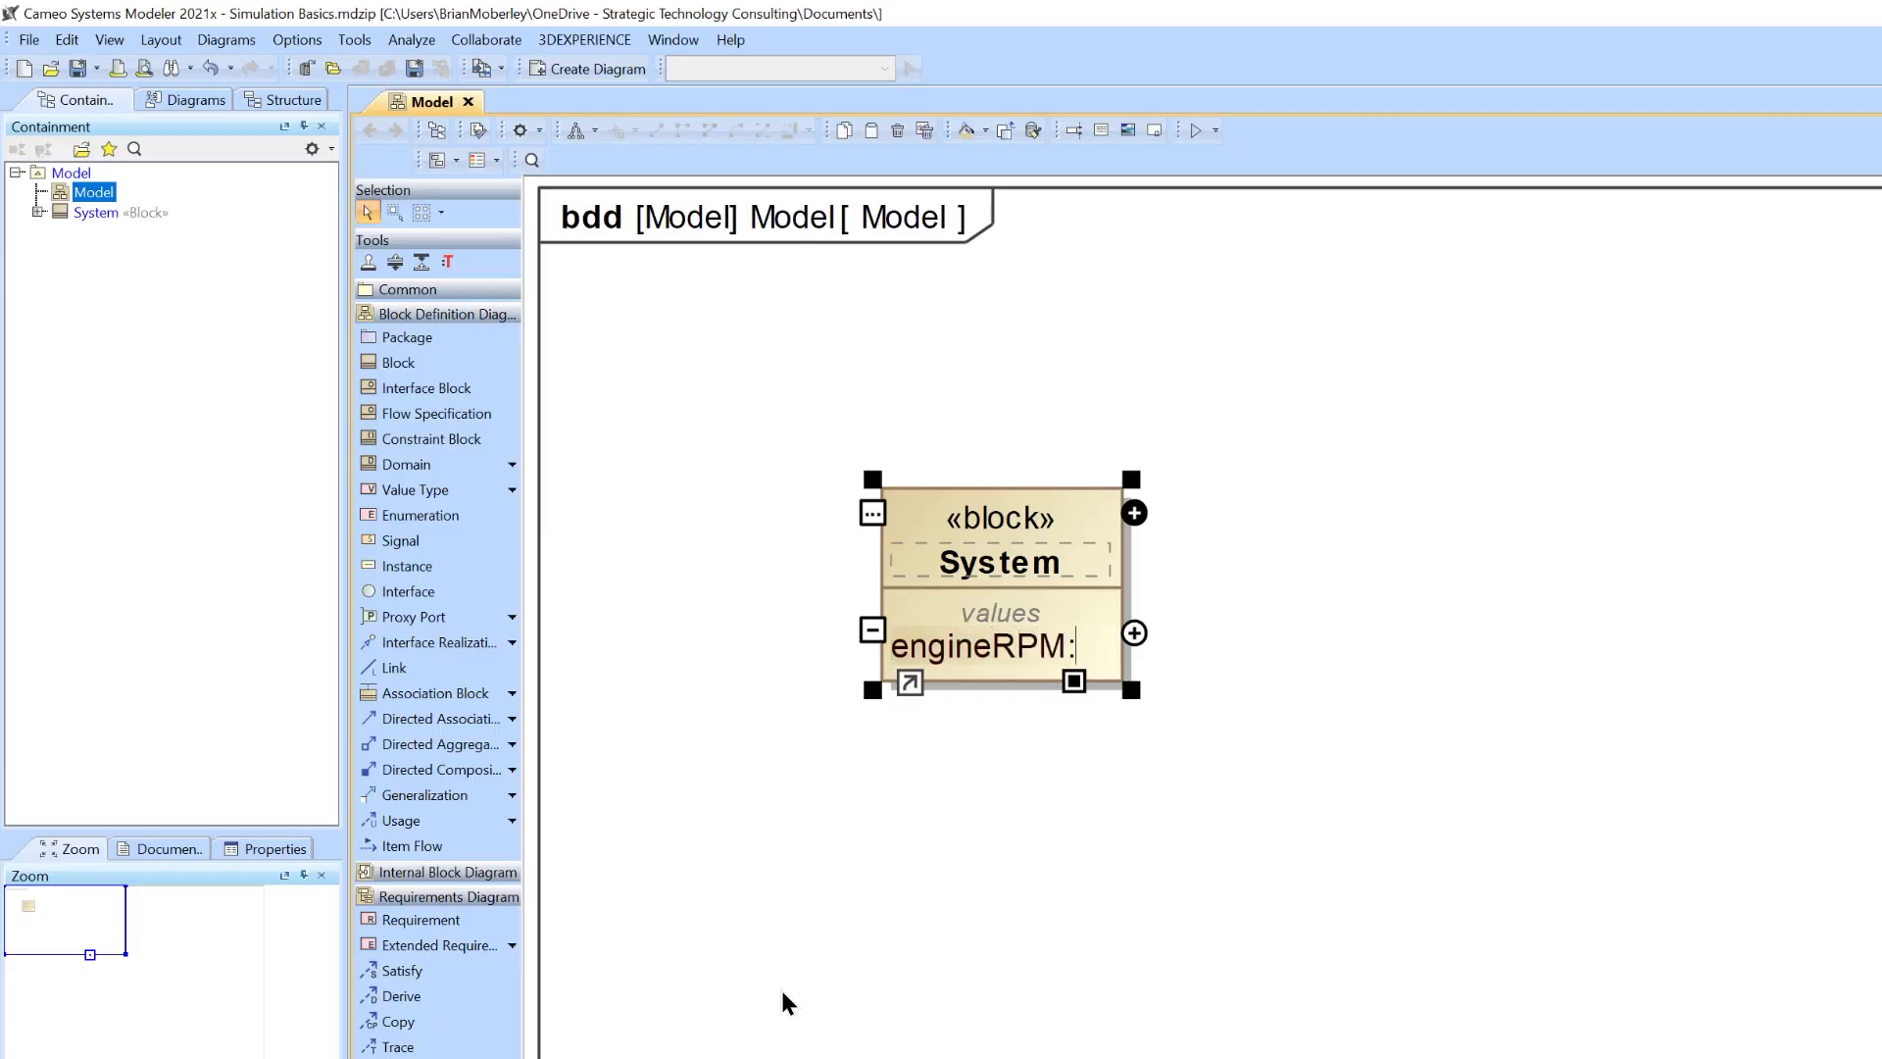
{"action": "type", "text": "eal"}
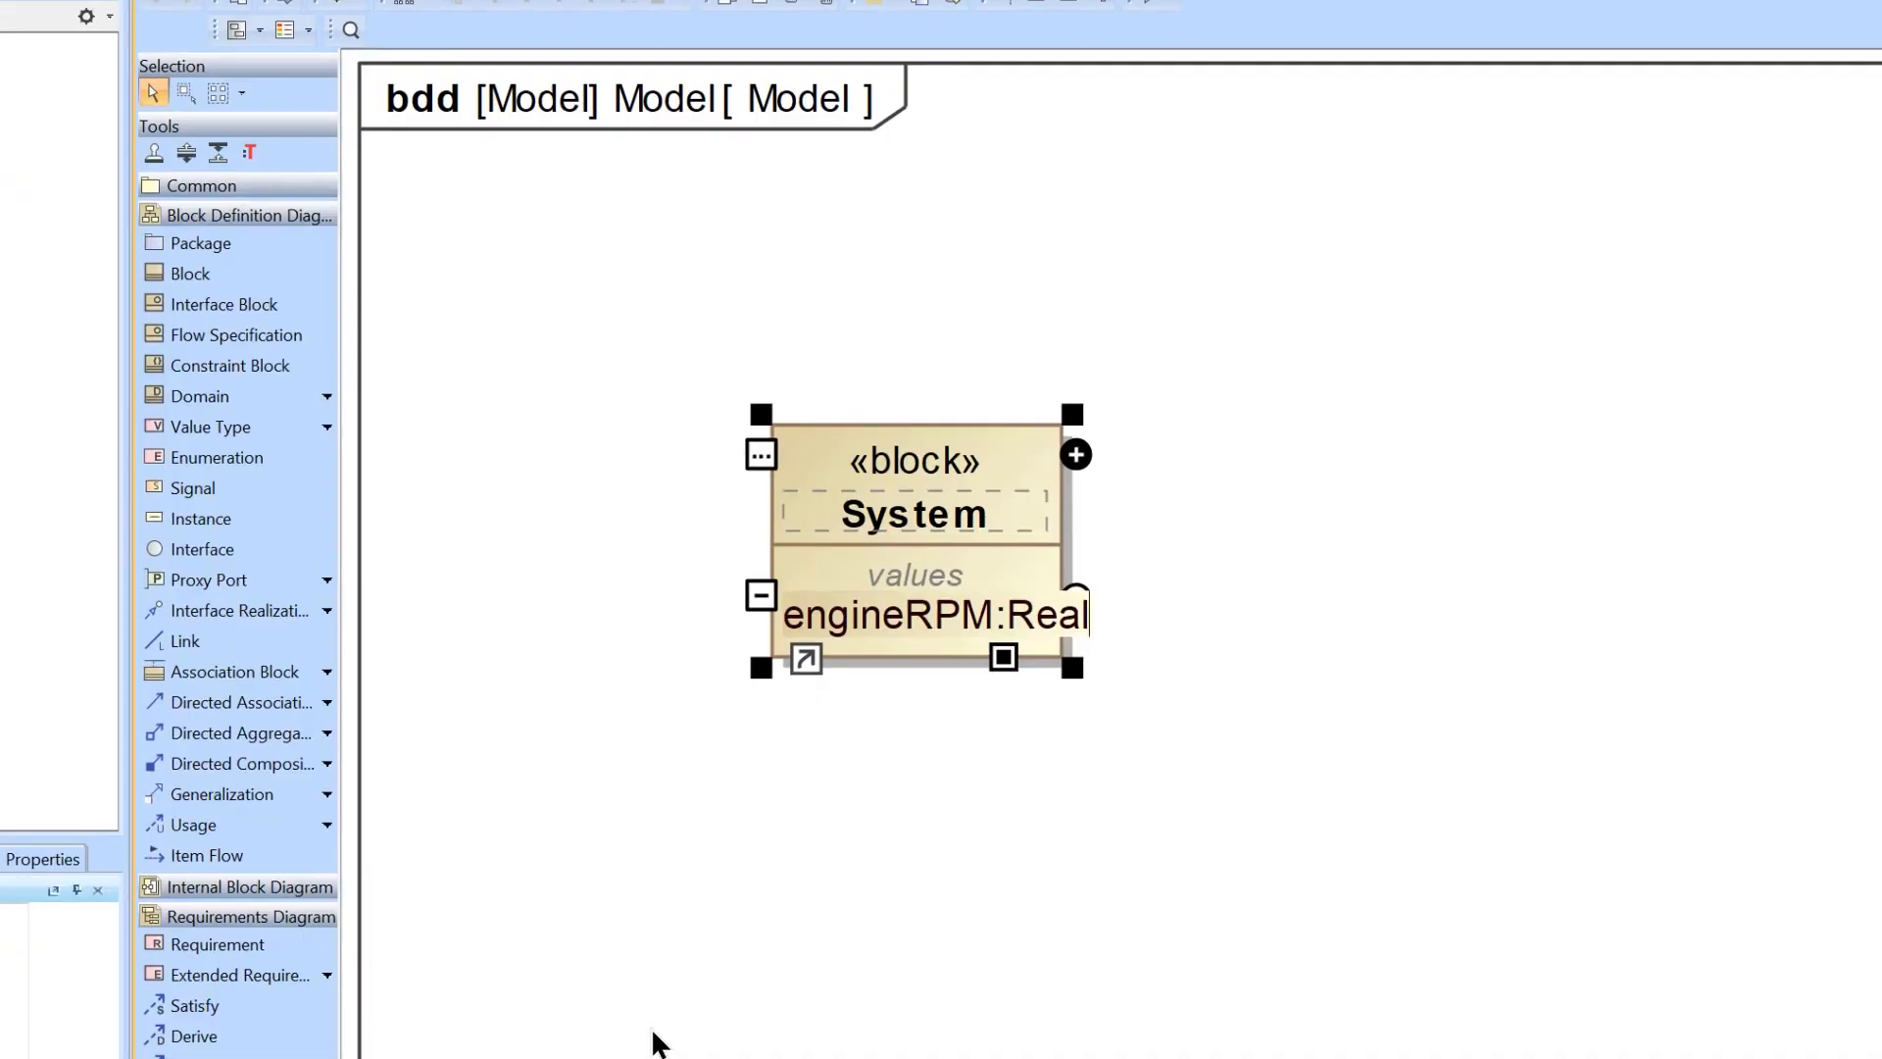
Replace the engineRPM value property's type with Integer and commit the entry
{"action": "key", "text": "BackSpace"}
{"action": "key", "text": "BackSpace"}
{"action": "key", "text": "BackSpace"}
{"action": "key", "text": "BackSpace"}
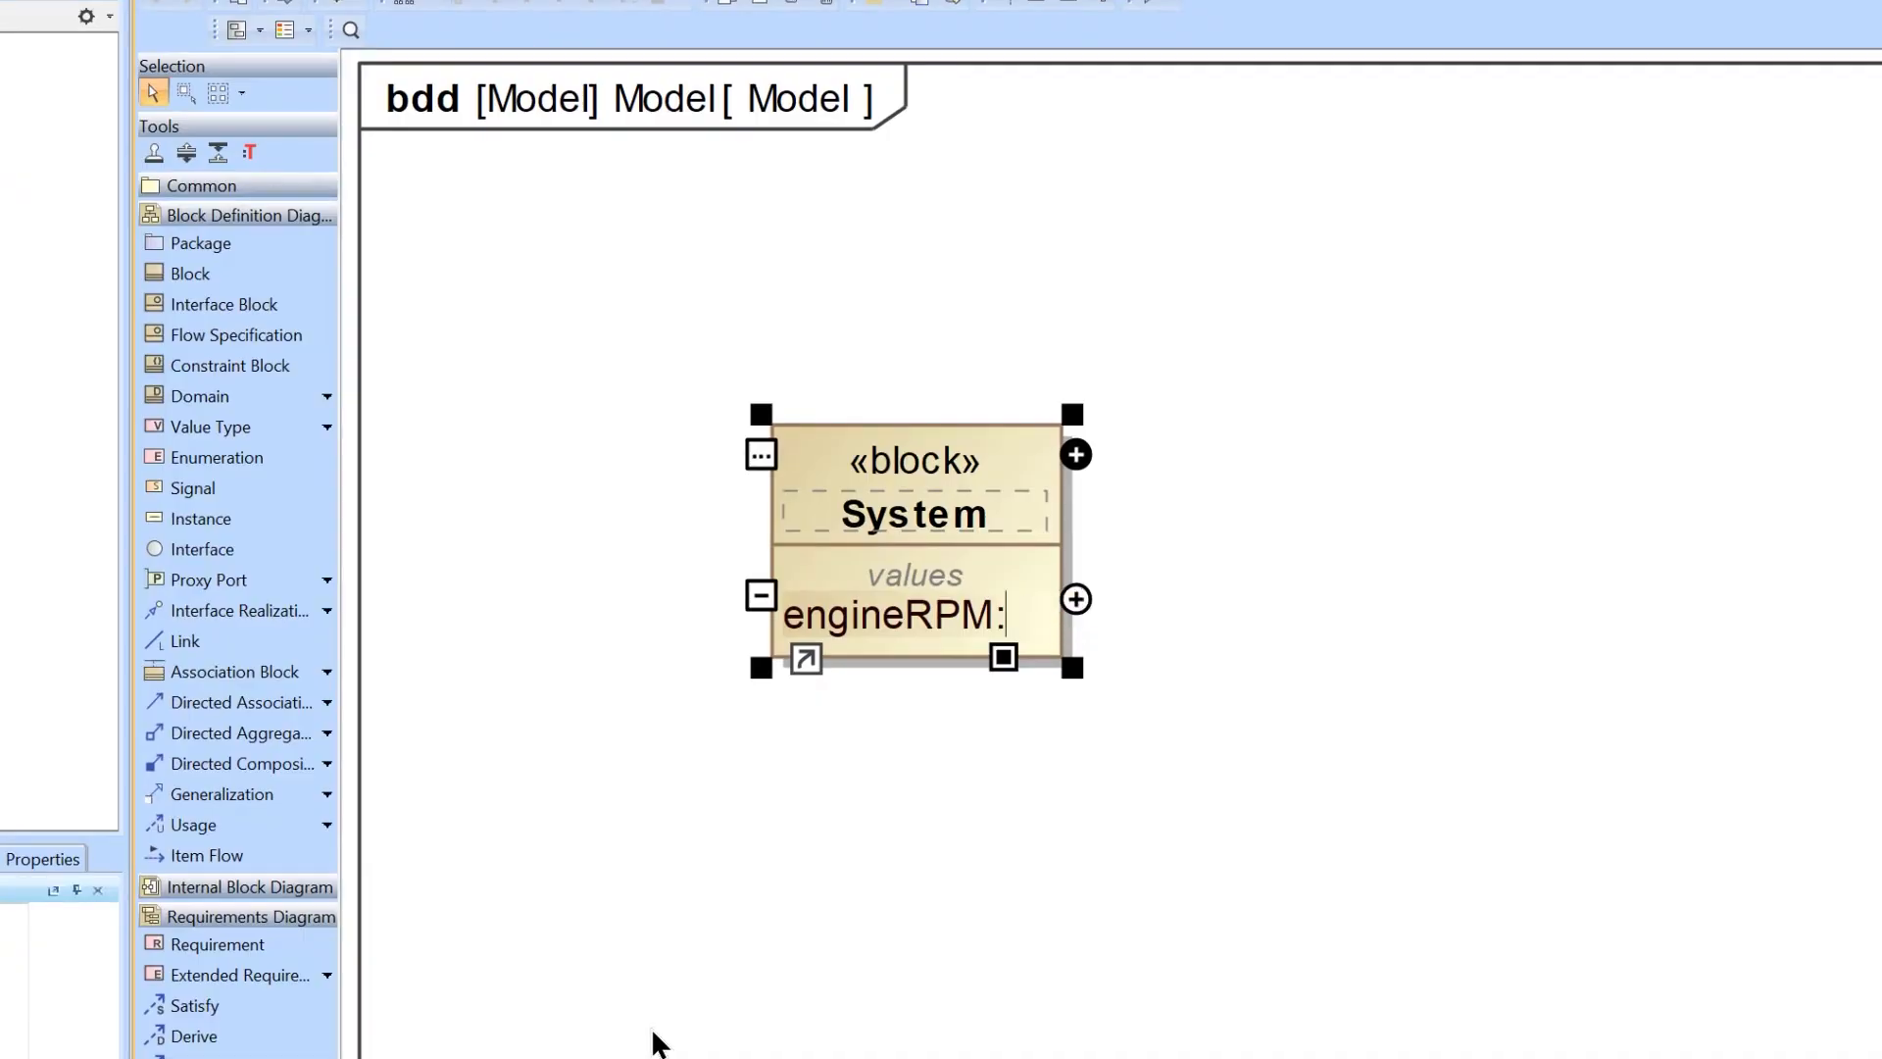
{"action": "type", "text": "Integer"}
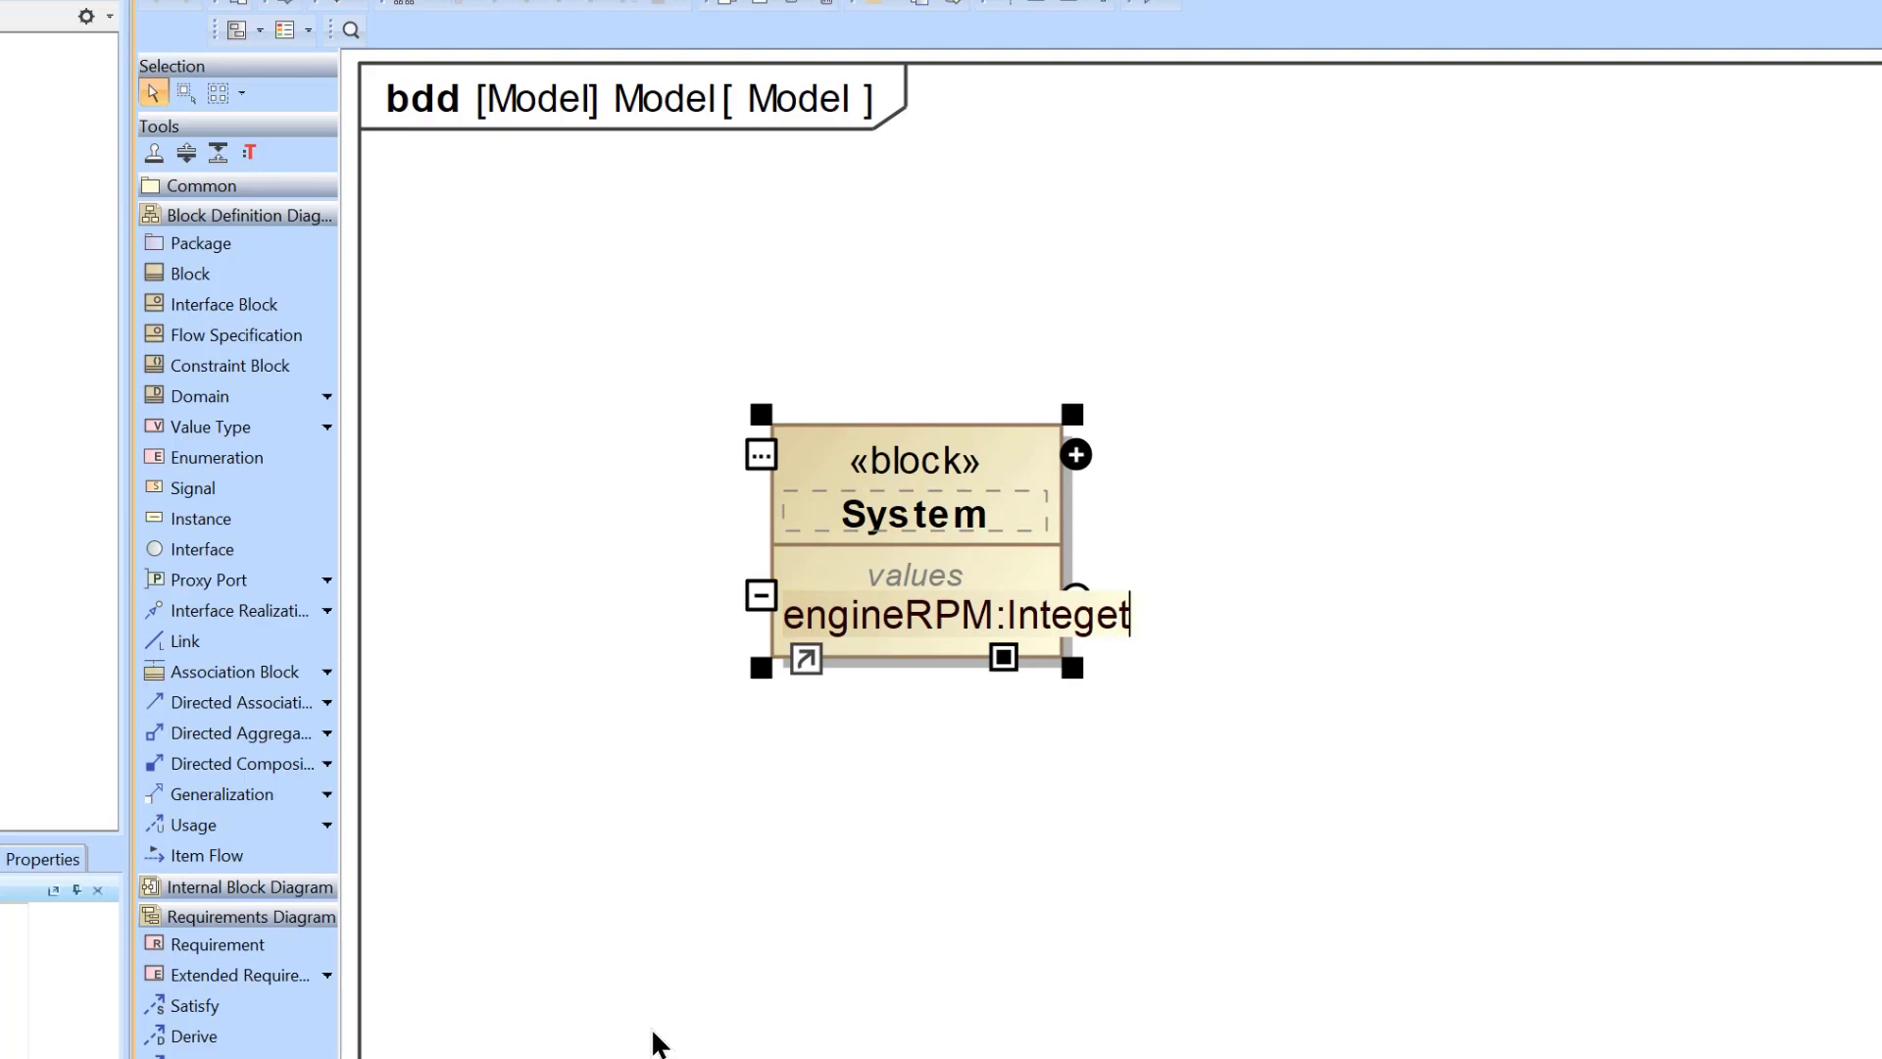
{"action": "left_click", "coordinate": [852, 773]}
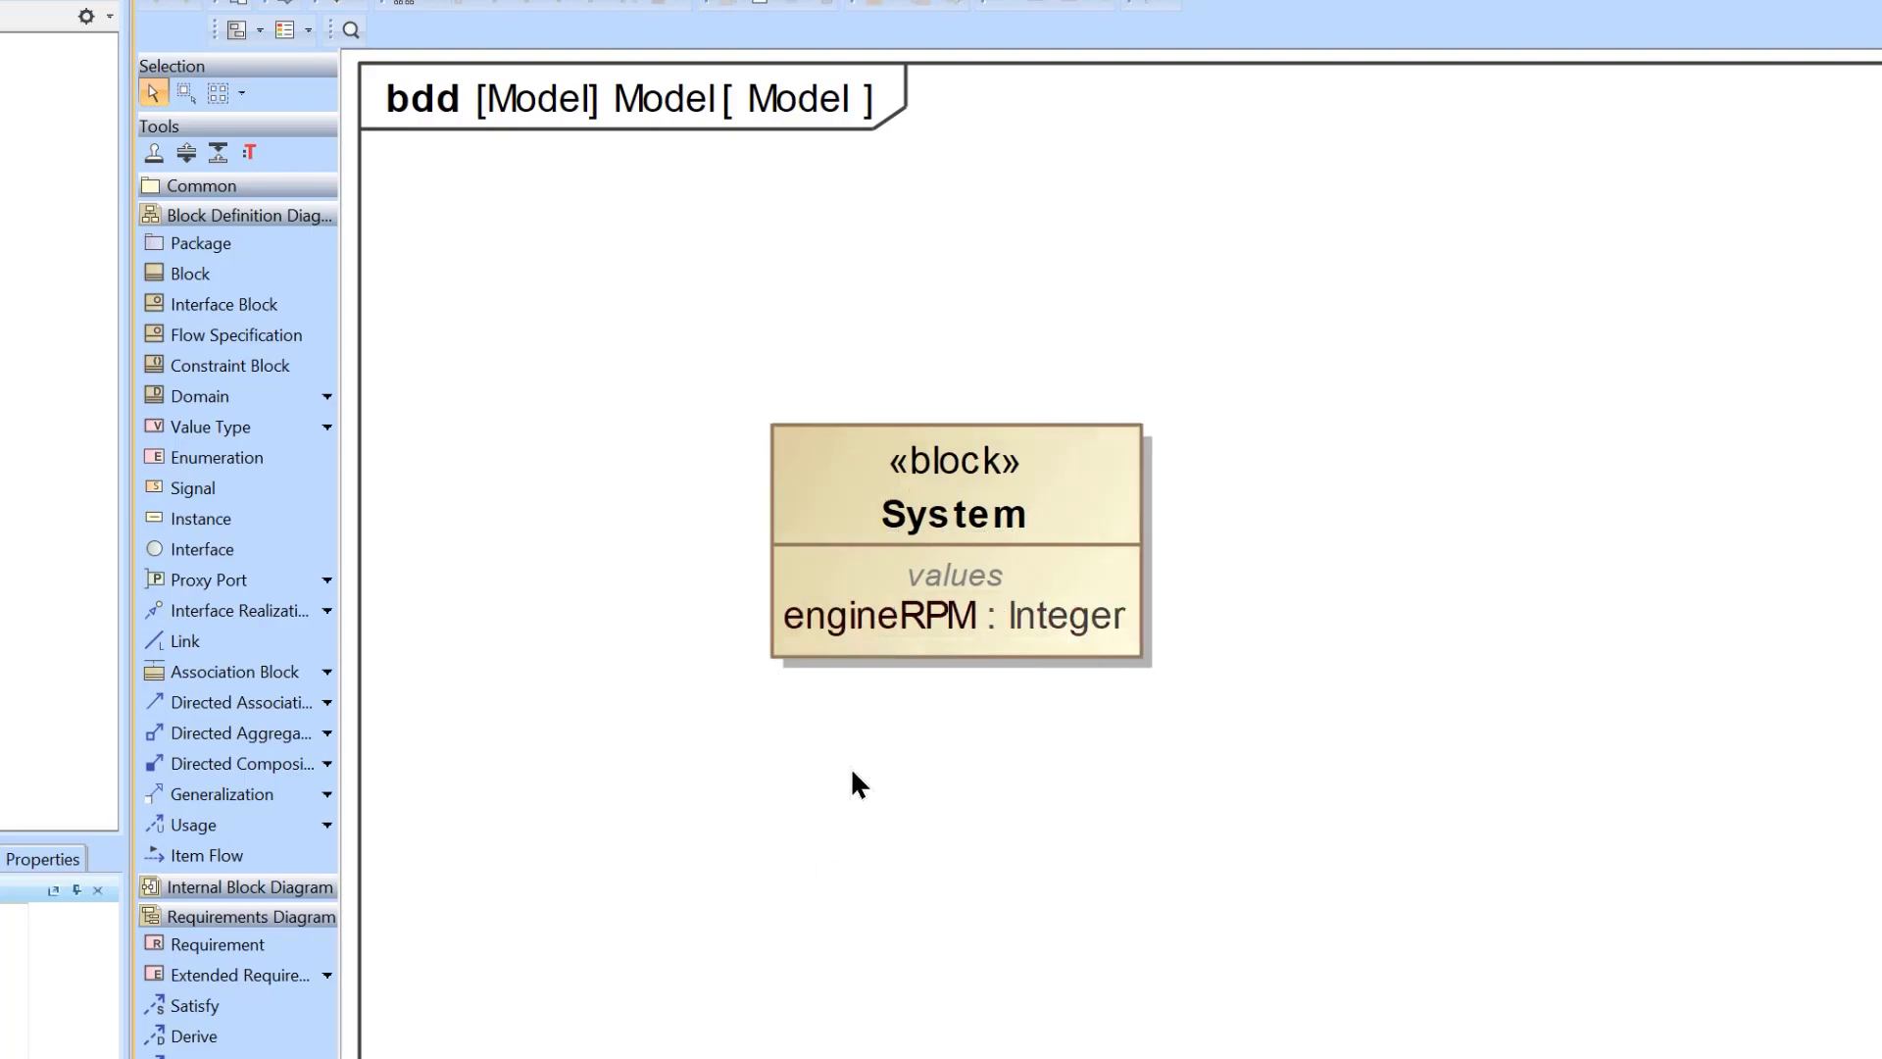
Set the type of the System block's engineRPM value property to Real
{"action": "left_click", "coordinate": [974, 628]}
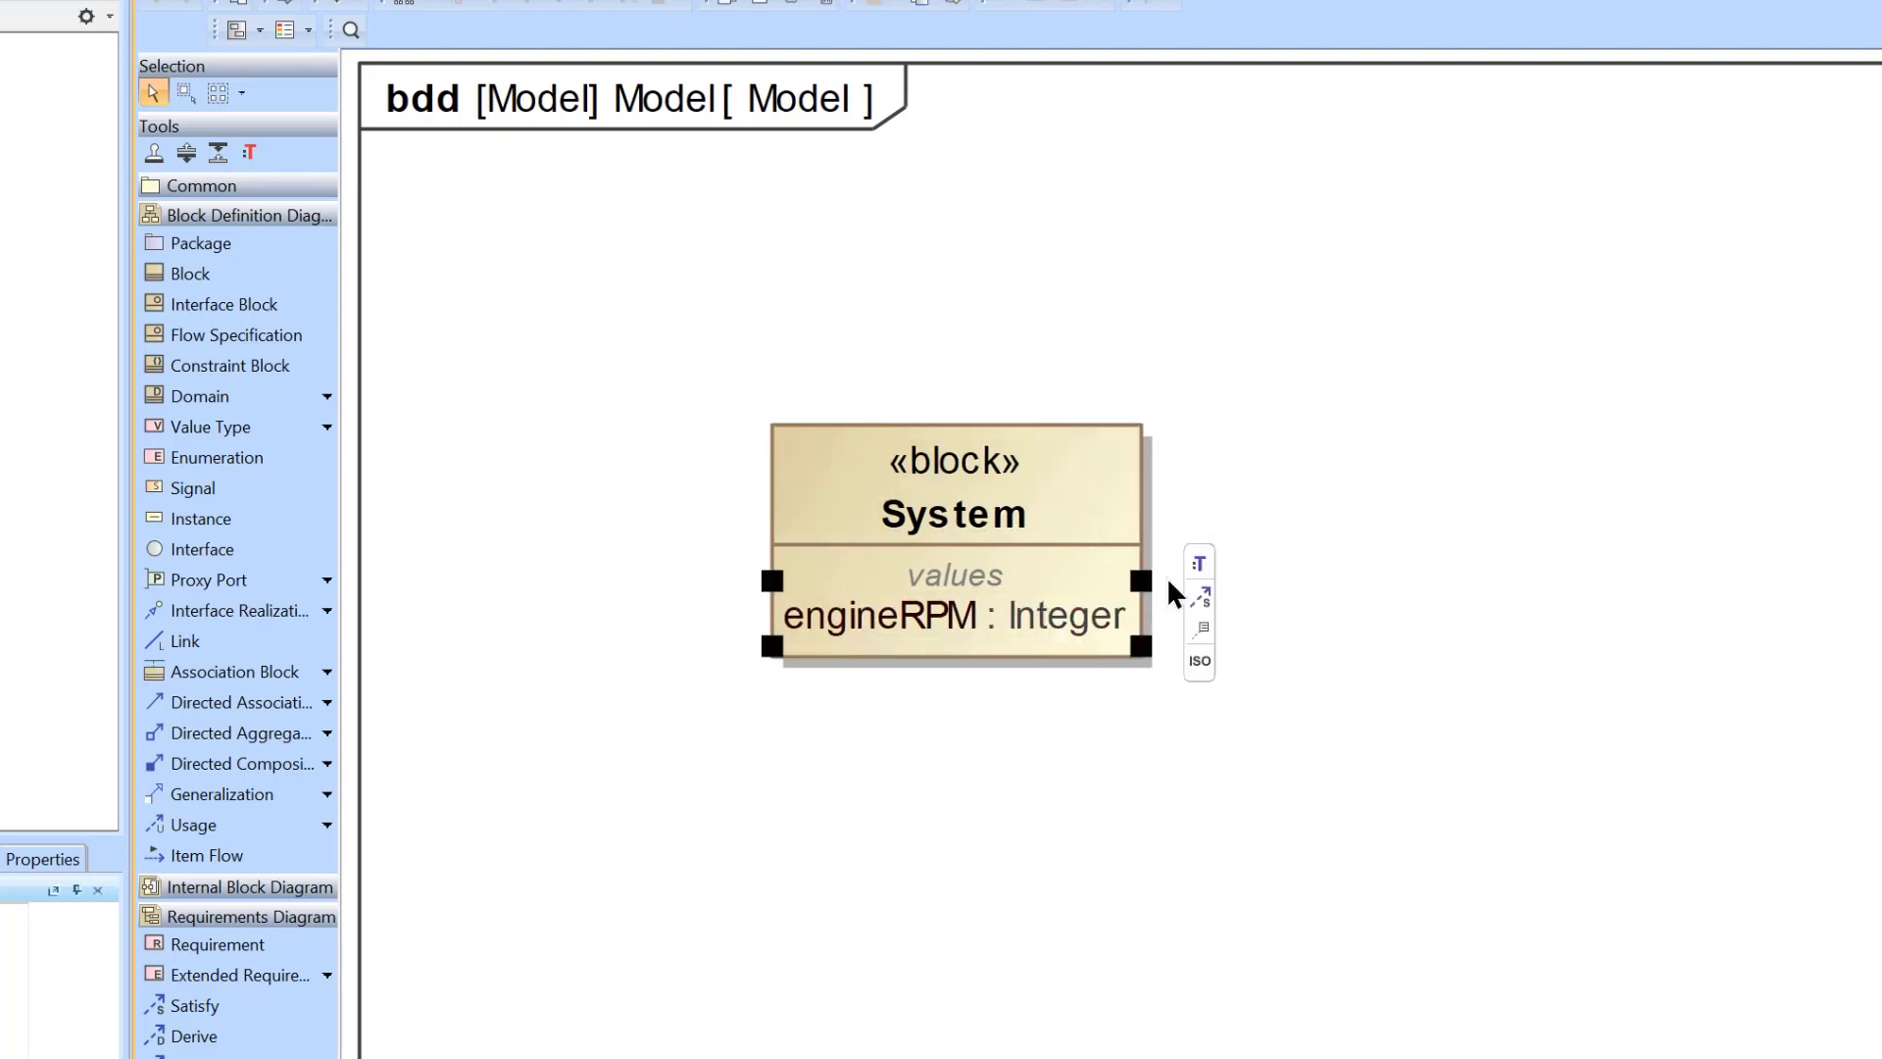
{"action": "left_click", "coordinate": [1201, 567]}
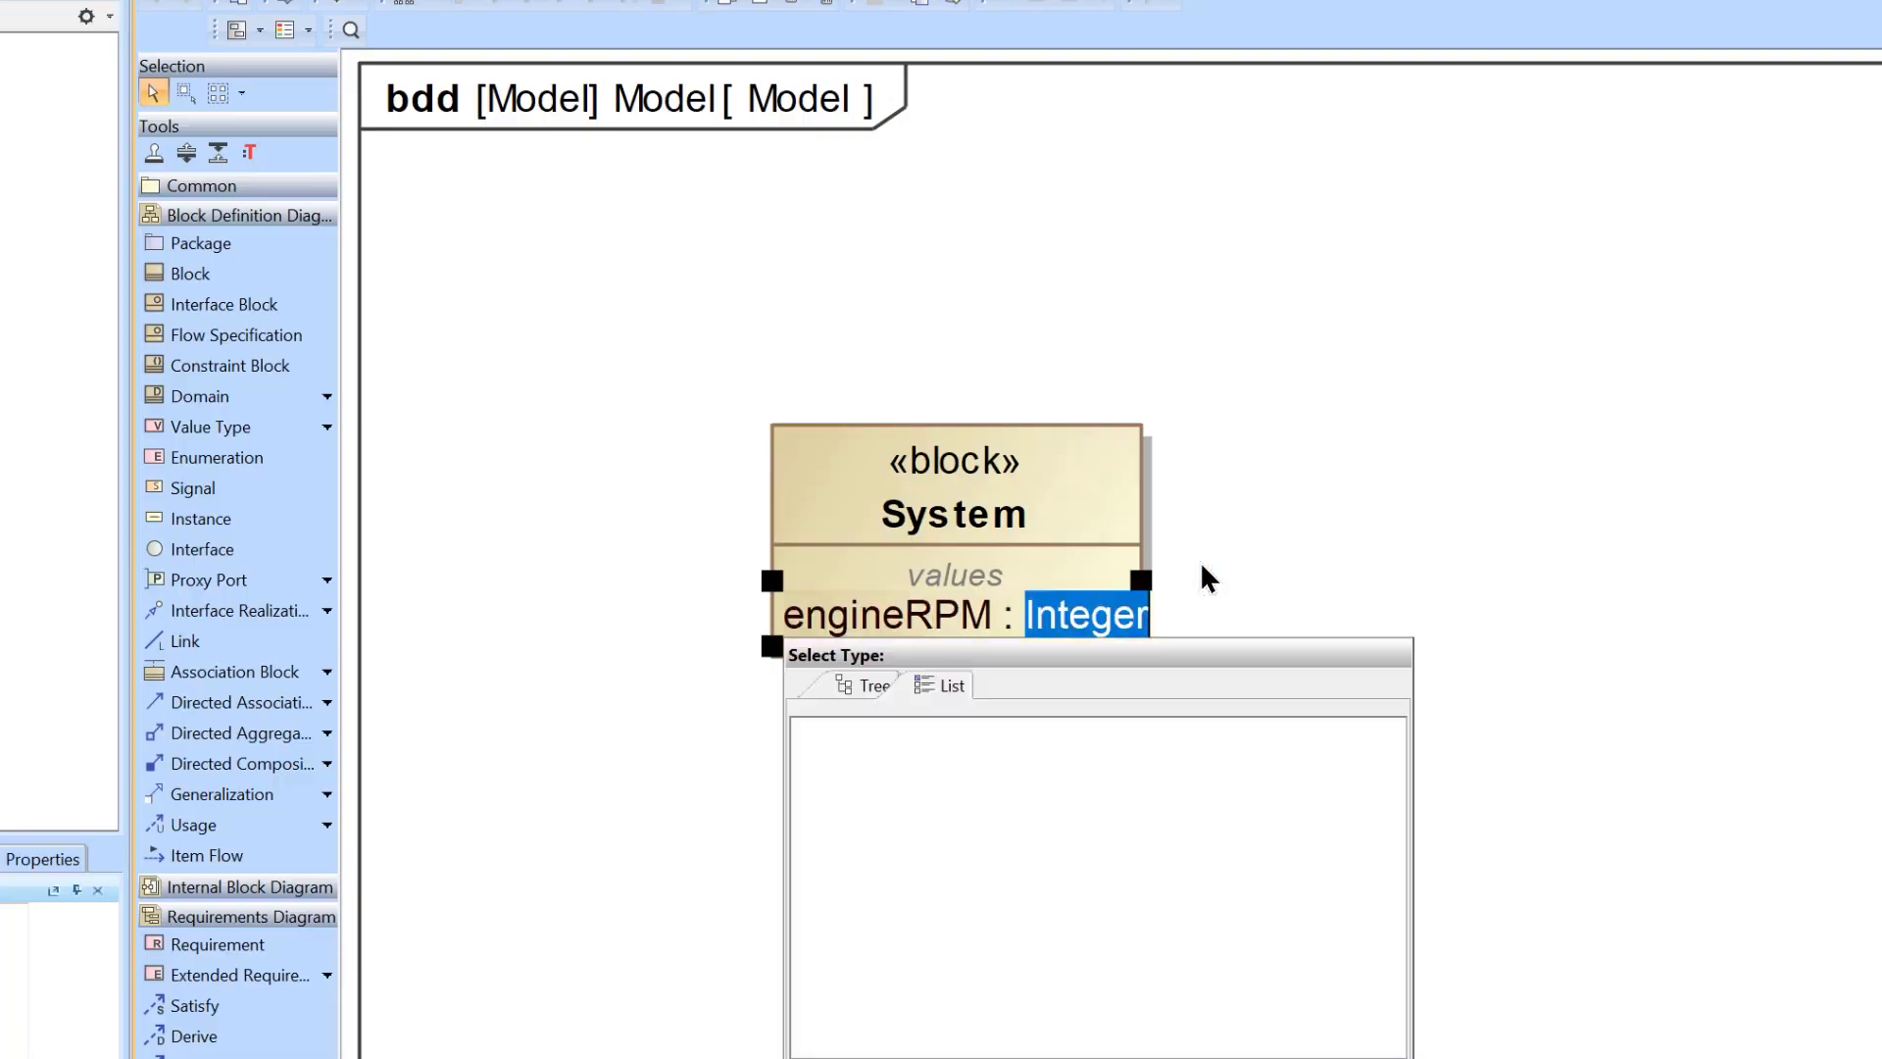
{"action": "type", "text": "real"}
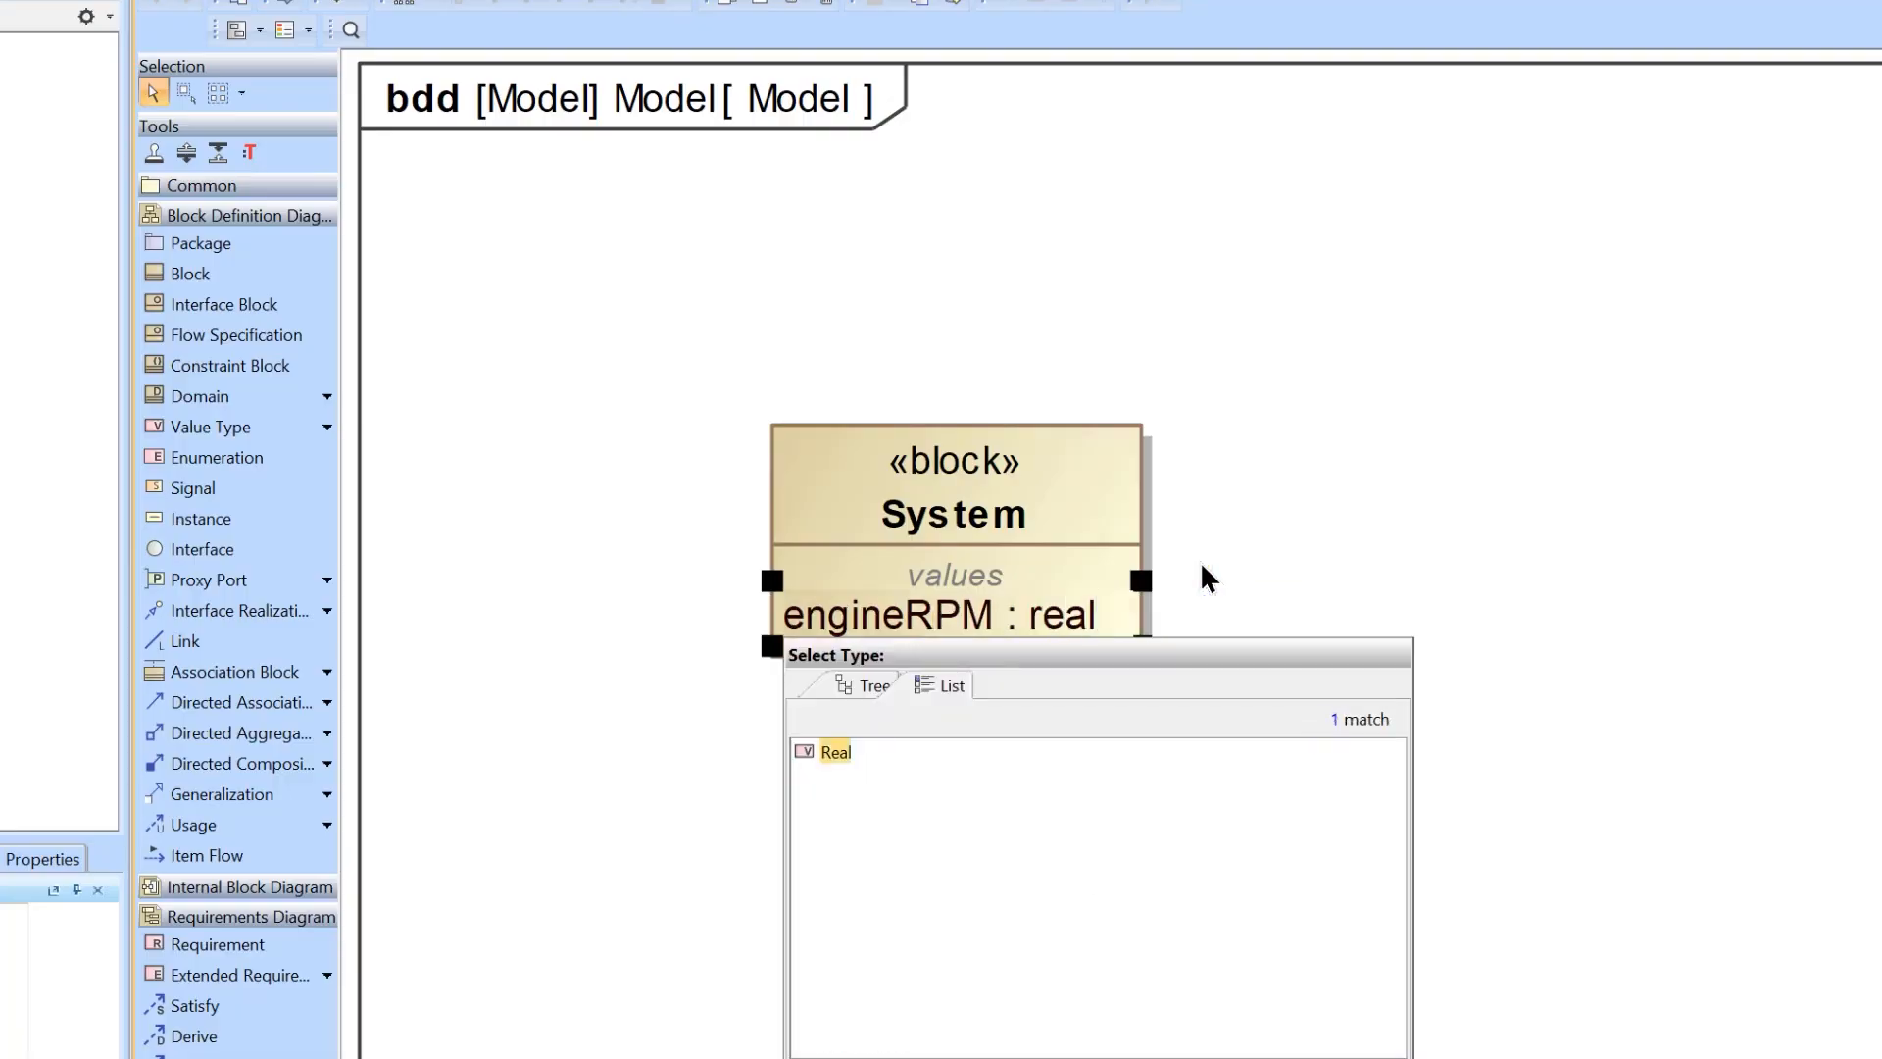
{"action": "left_click", "coordinate": [1015, 750]}
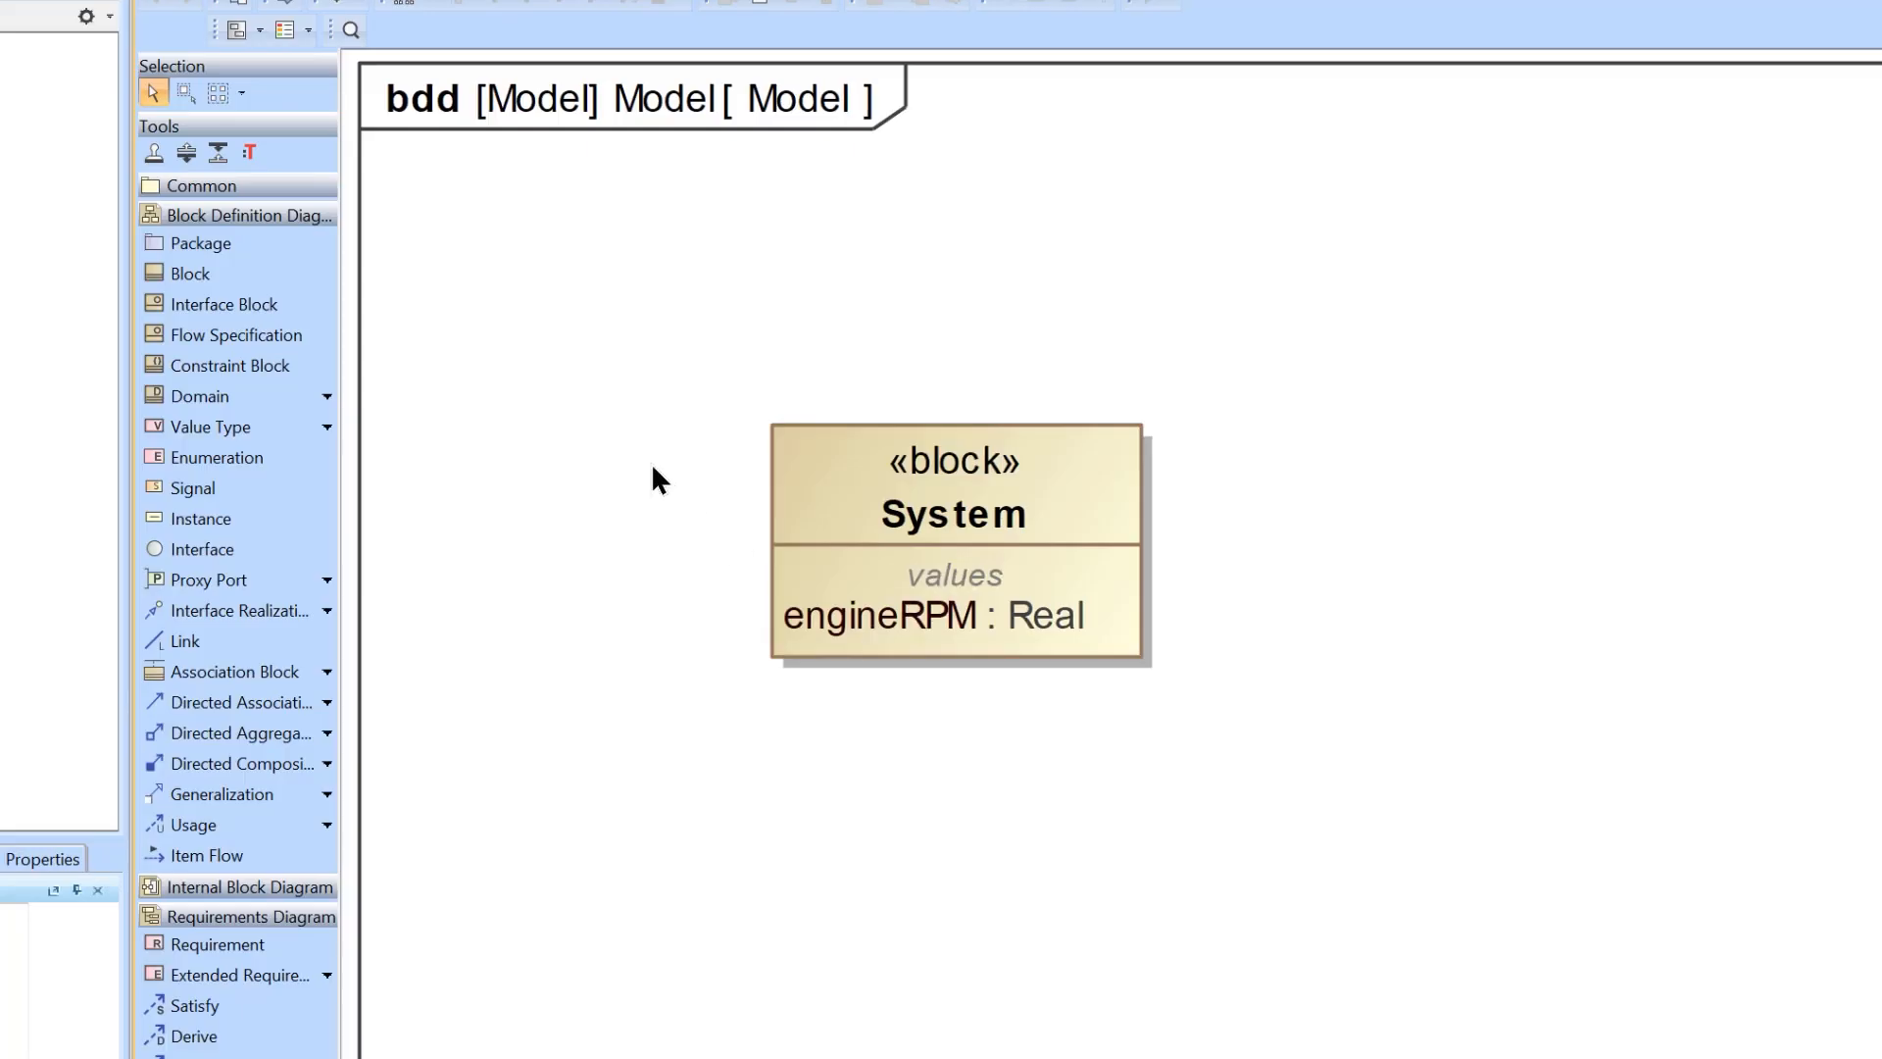
{"action": "left_click", "coordinate": [963, 463]}
{"action": "left_click", "coordinate": [1553, 493]}
{"action": "left_click", "coordinate": [888, 619]}
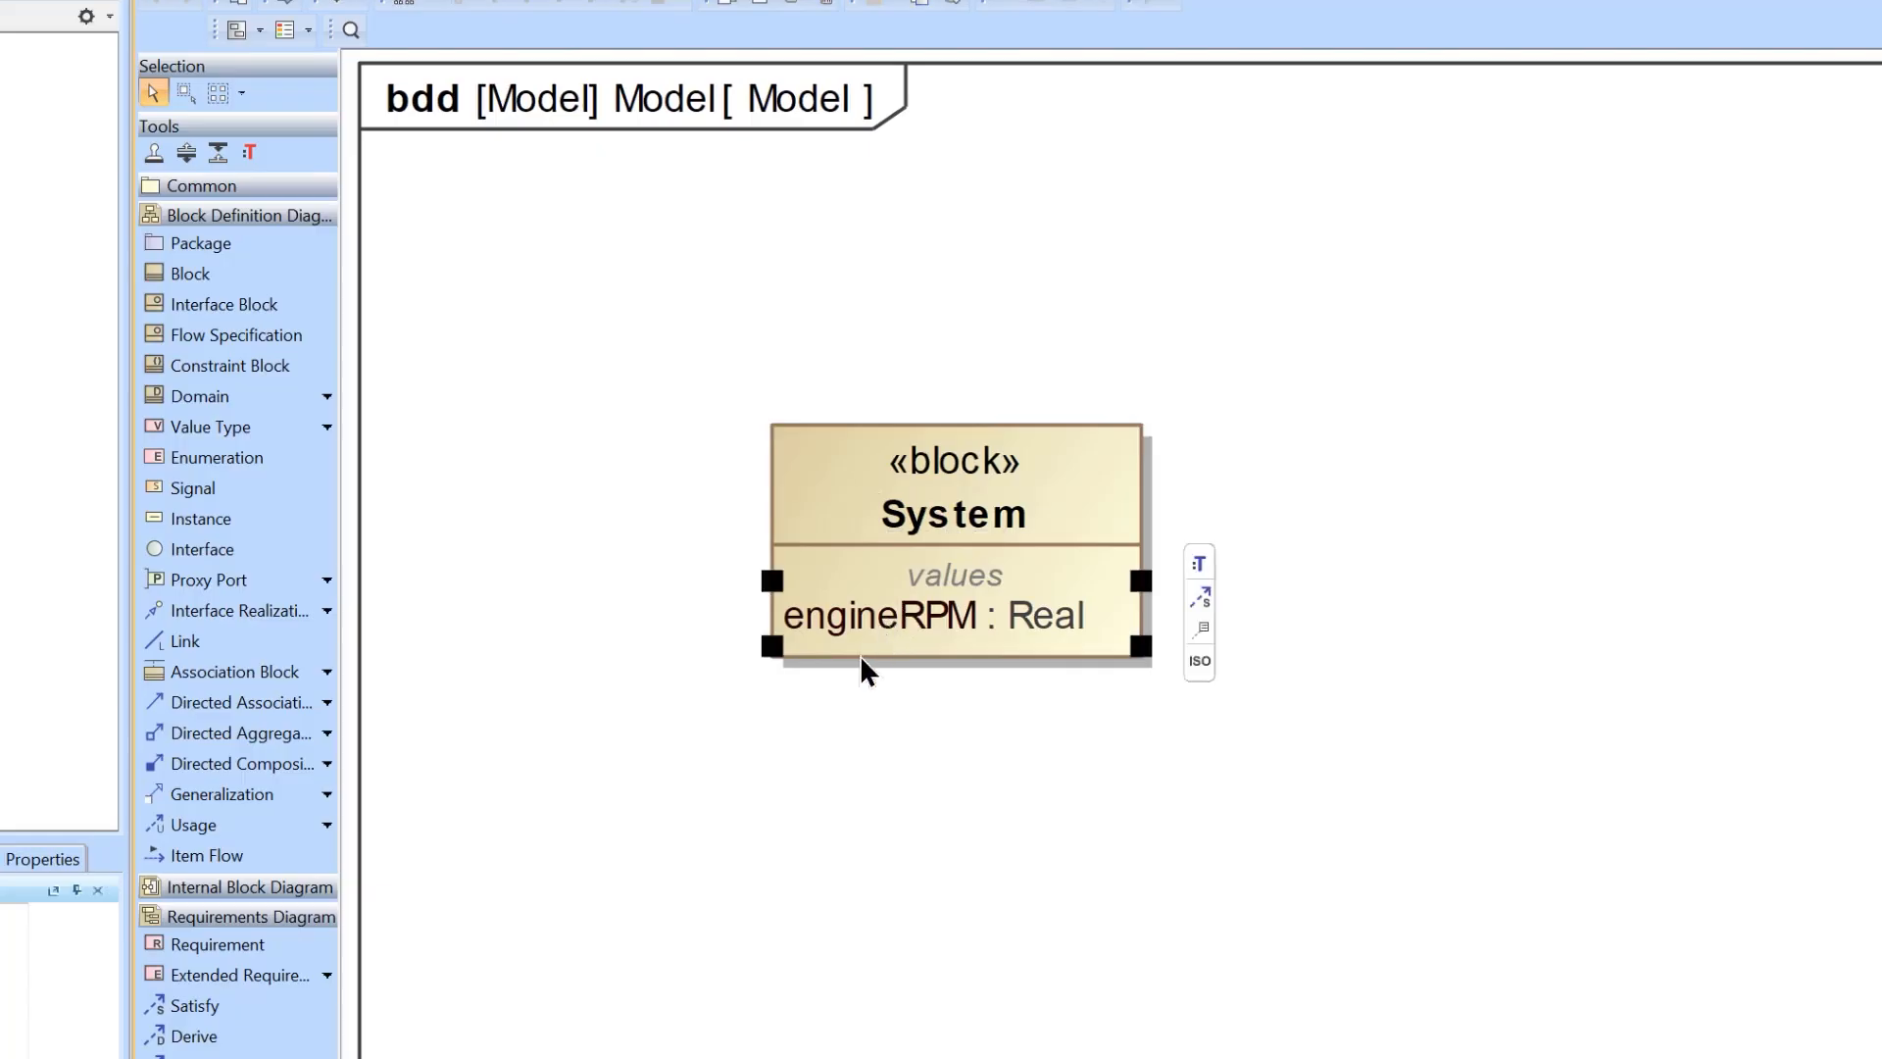
{"action": "left_click", "coordinate": [947, 531]}
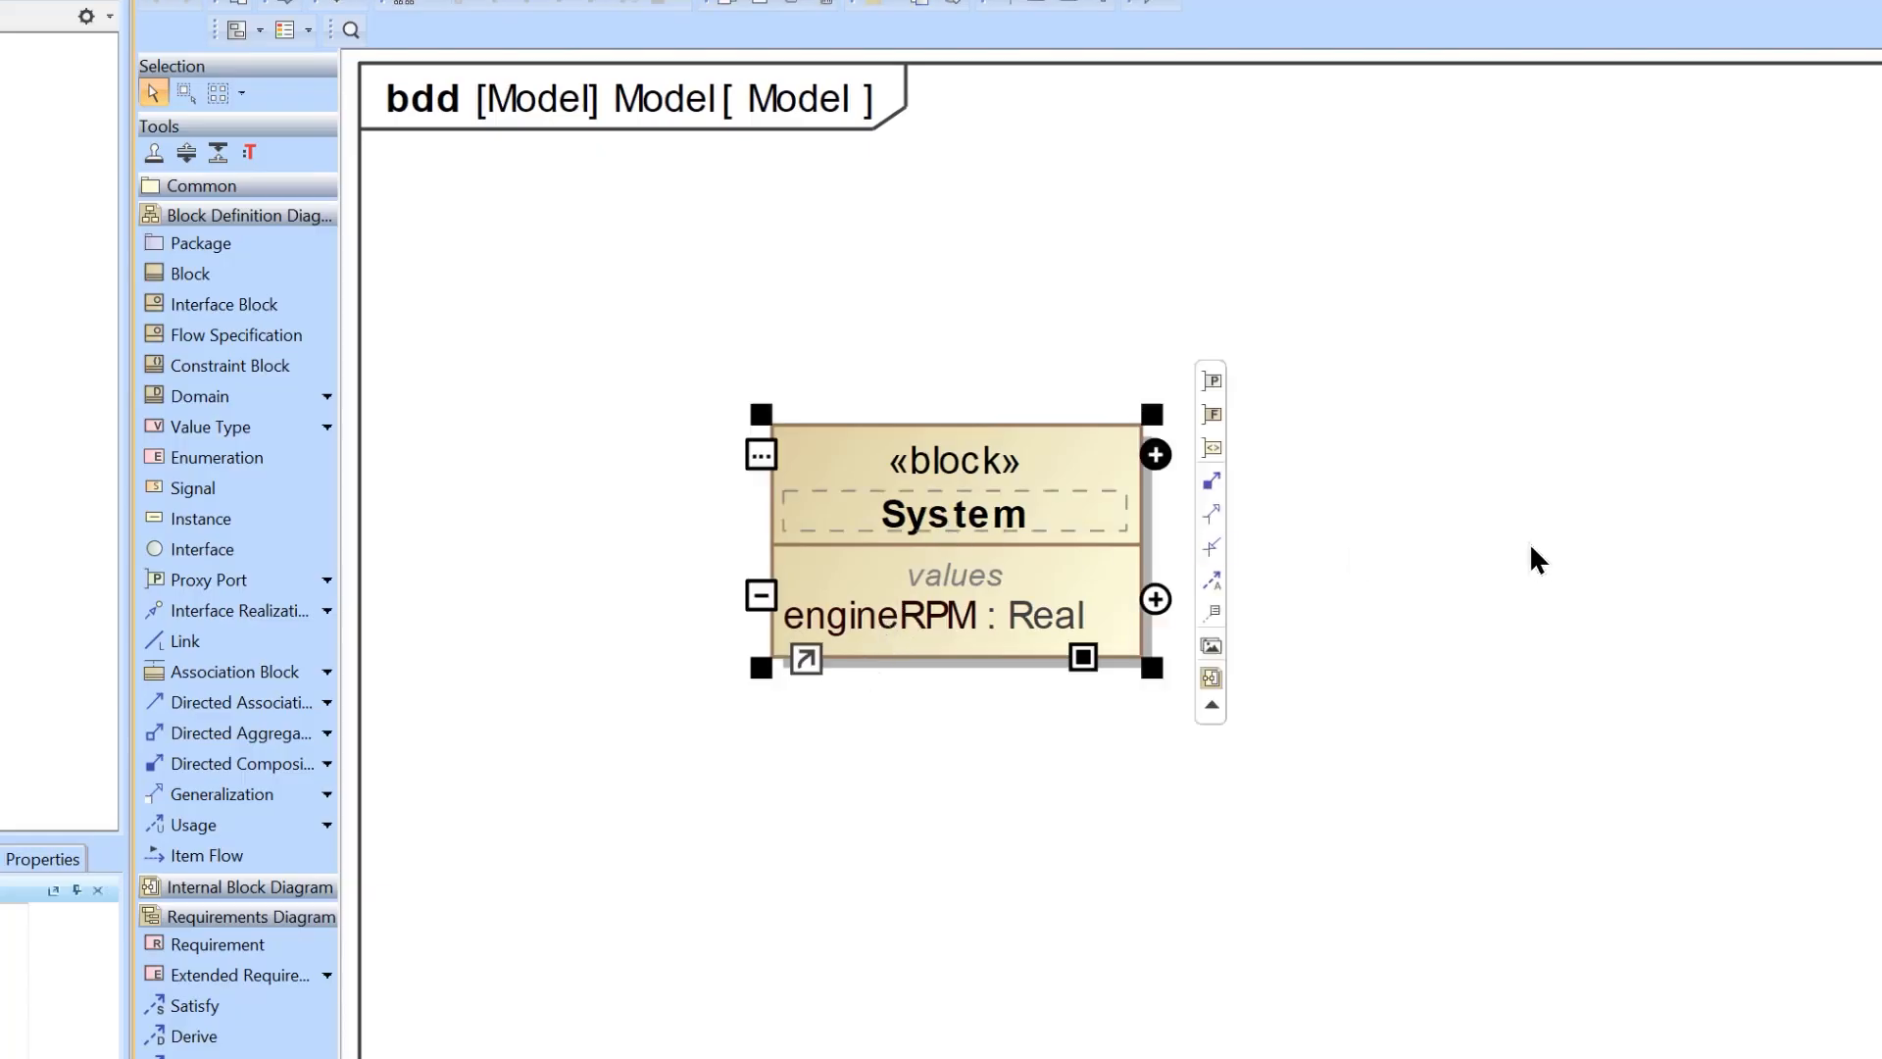
{"action": "left_click", "coordinate": [864, 793]}
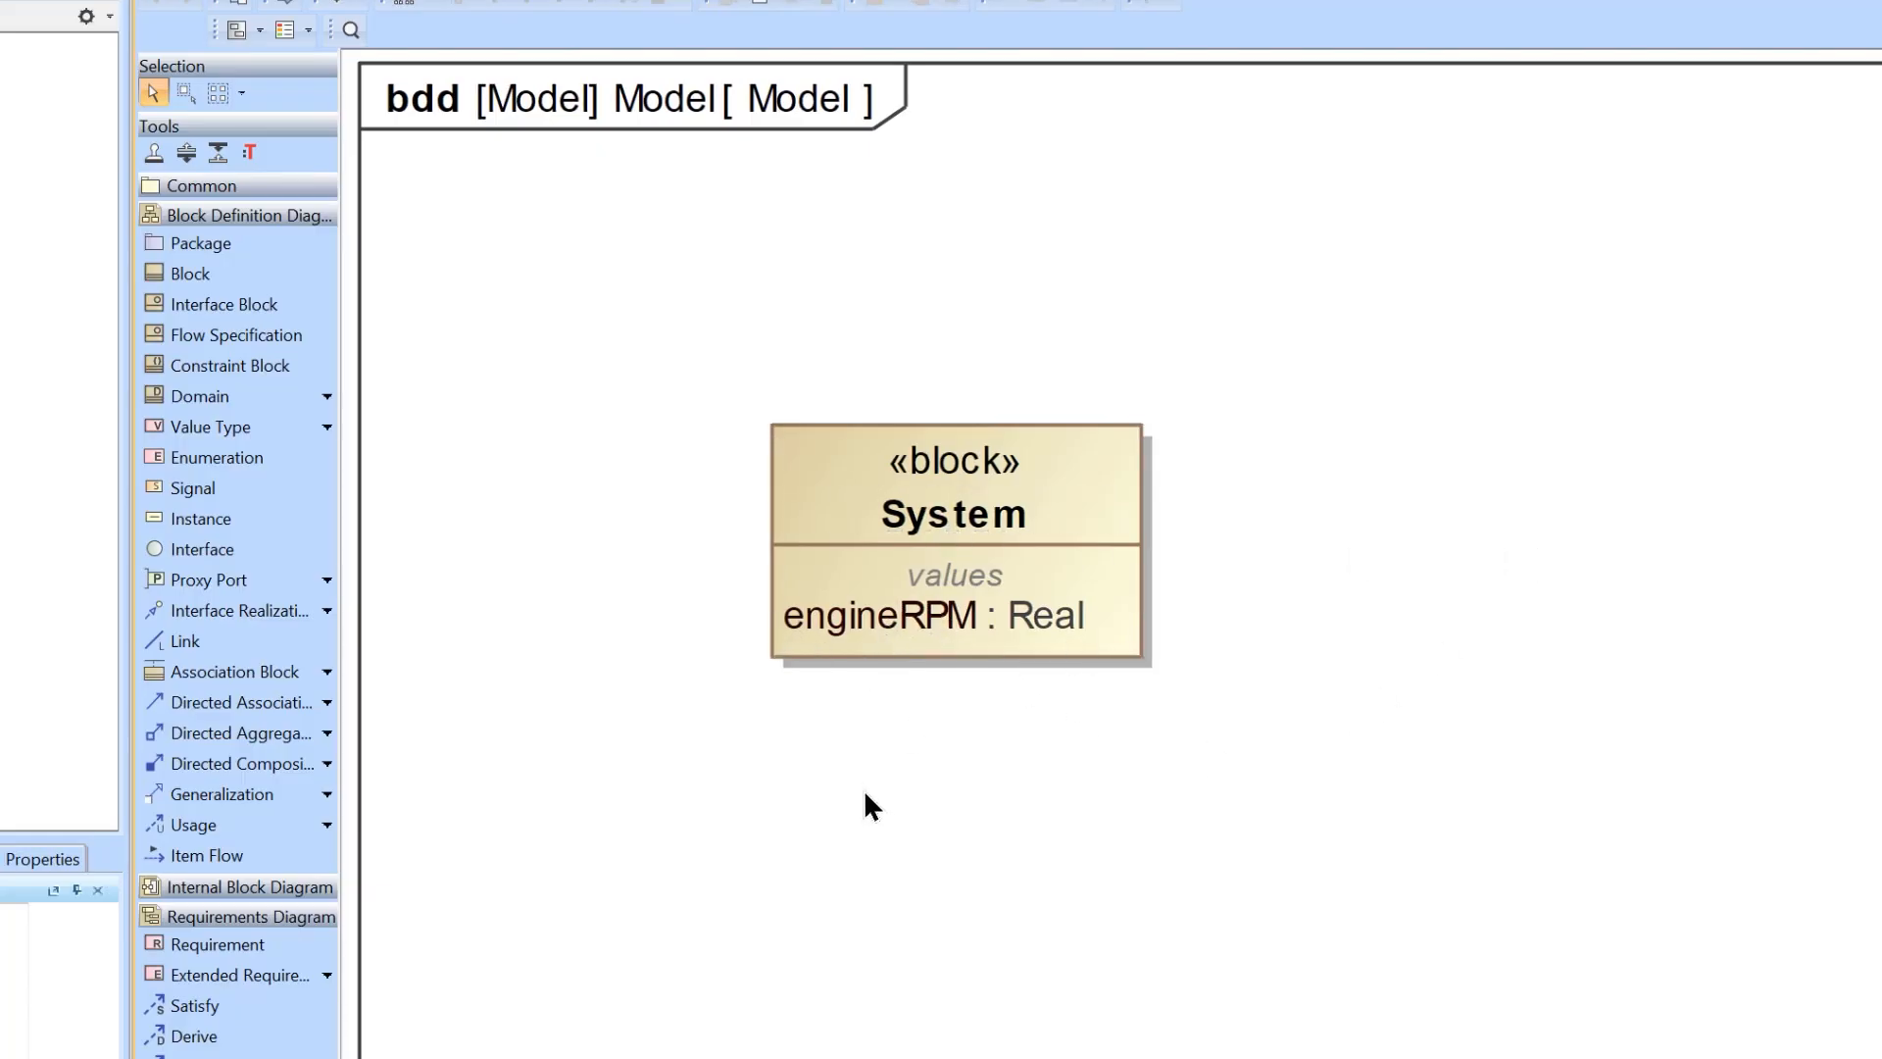
Run the simulation of the System block and load the validation rules
{"action": "right_click", "coordinate": [963, 504]}
{"action": "key", "text": "Escape"}
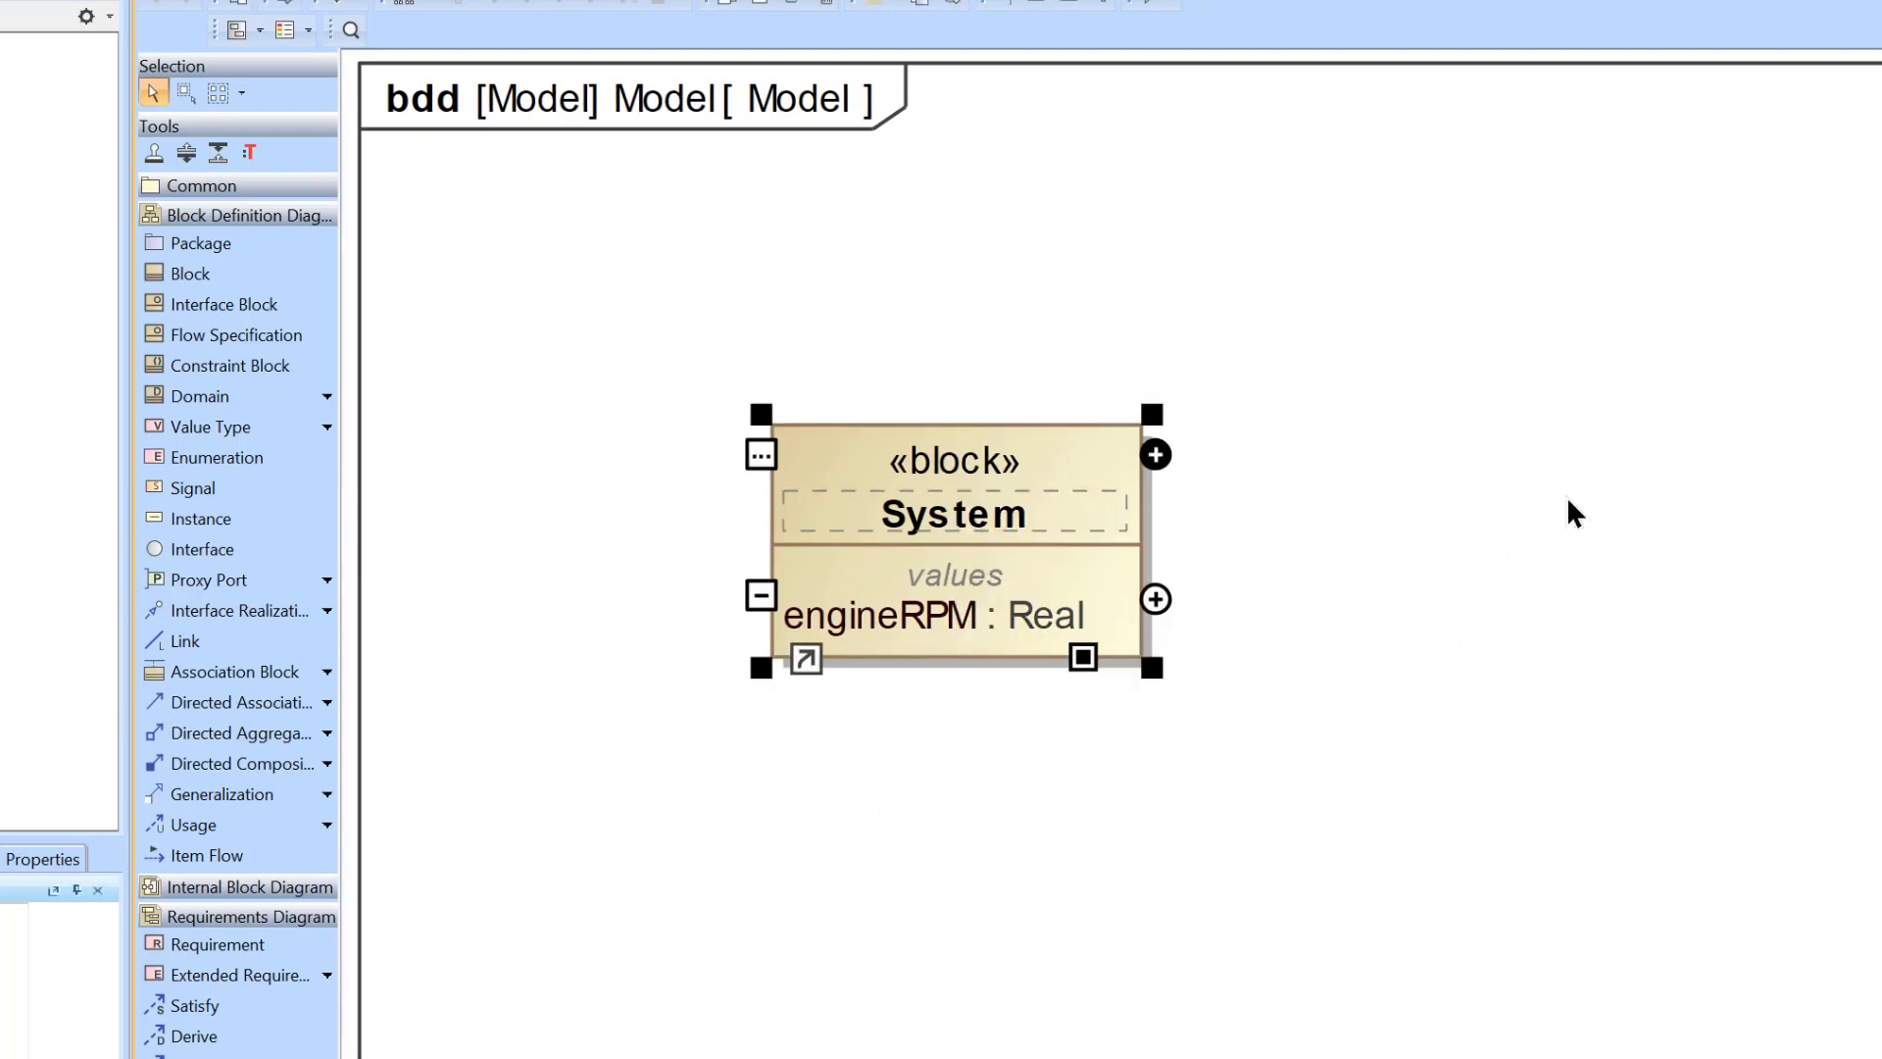
{"action": "right_click", "coordinate": [1051, 484]}
{"action": "mouse_move", "coordinate": [1322, 945]}
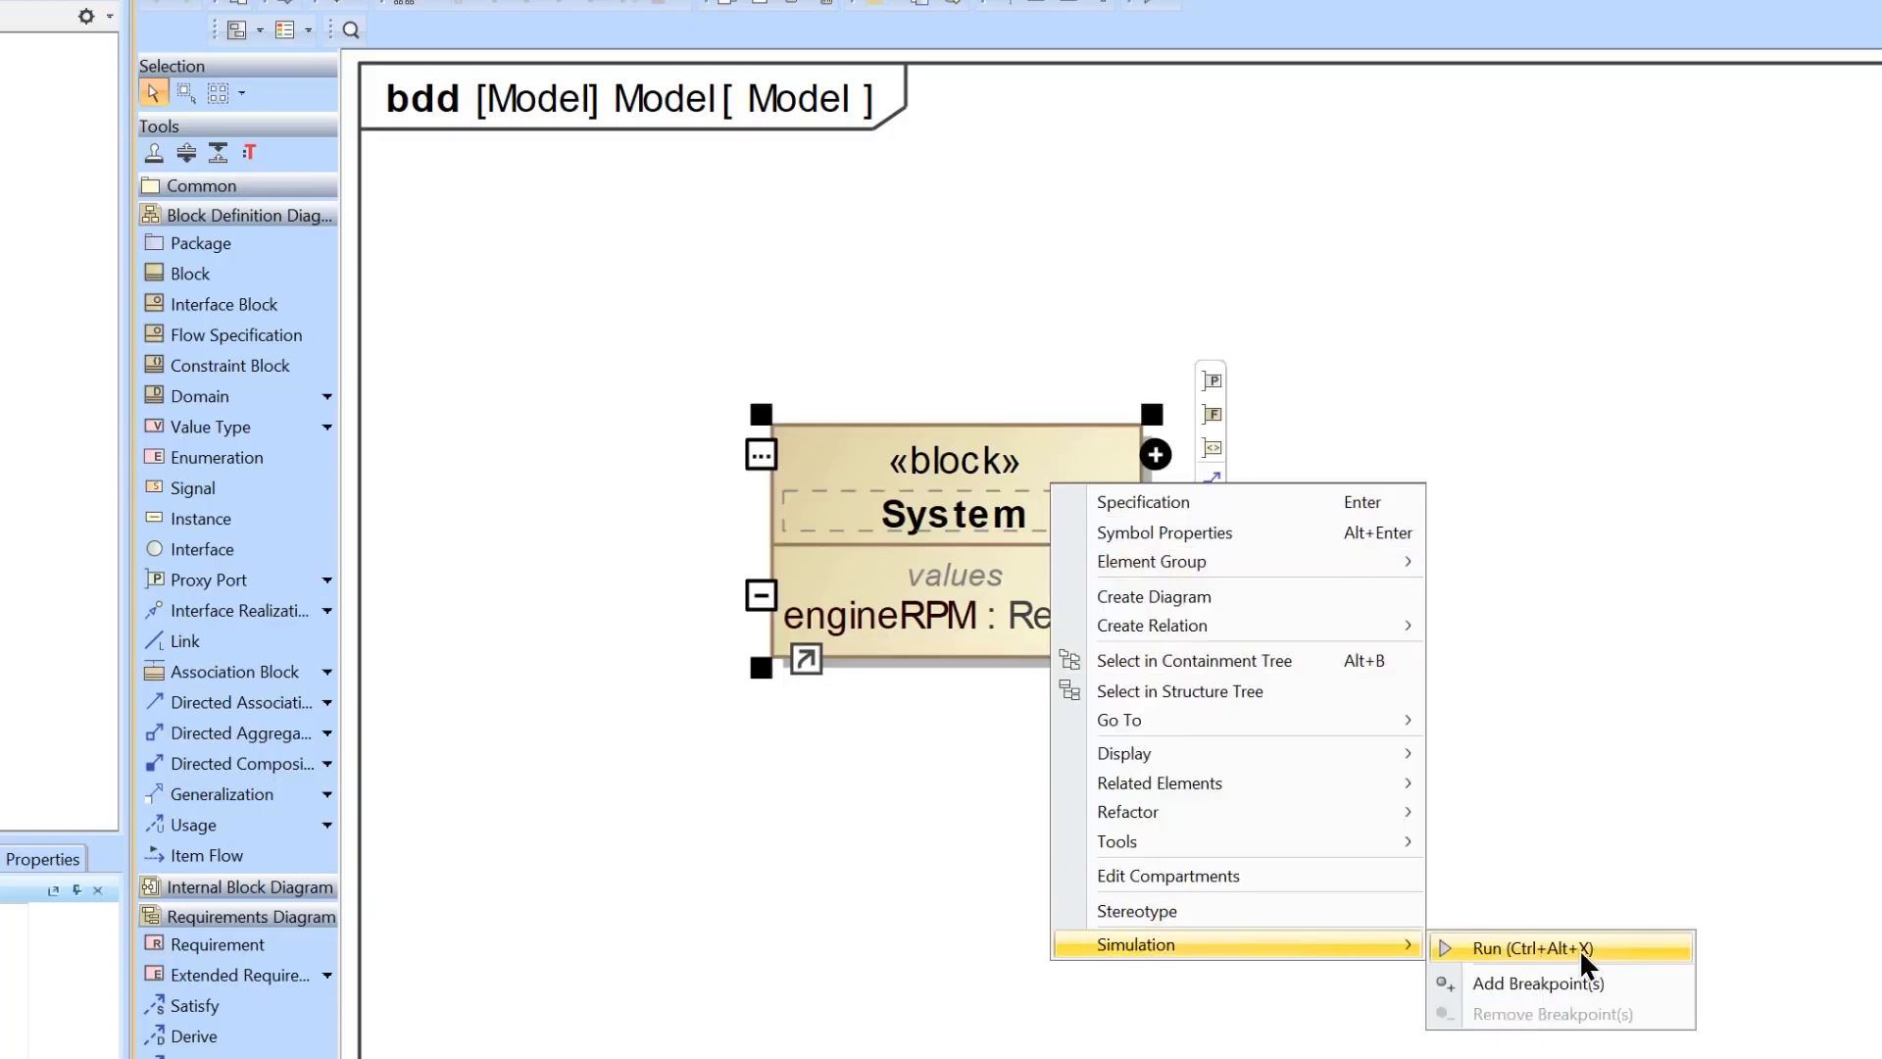
{"action": "left_click", "coordinate": [1579, 949]}
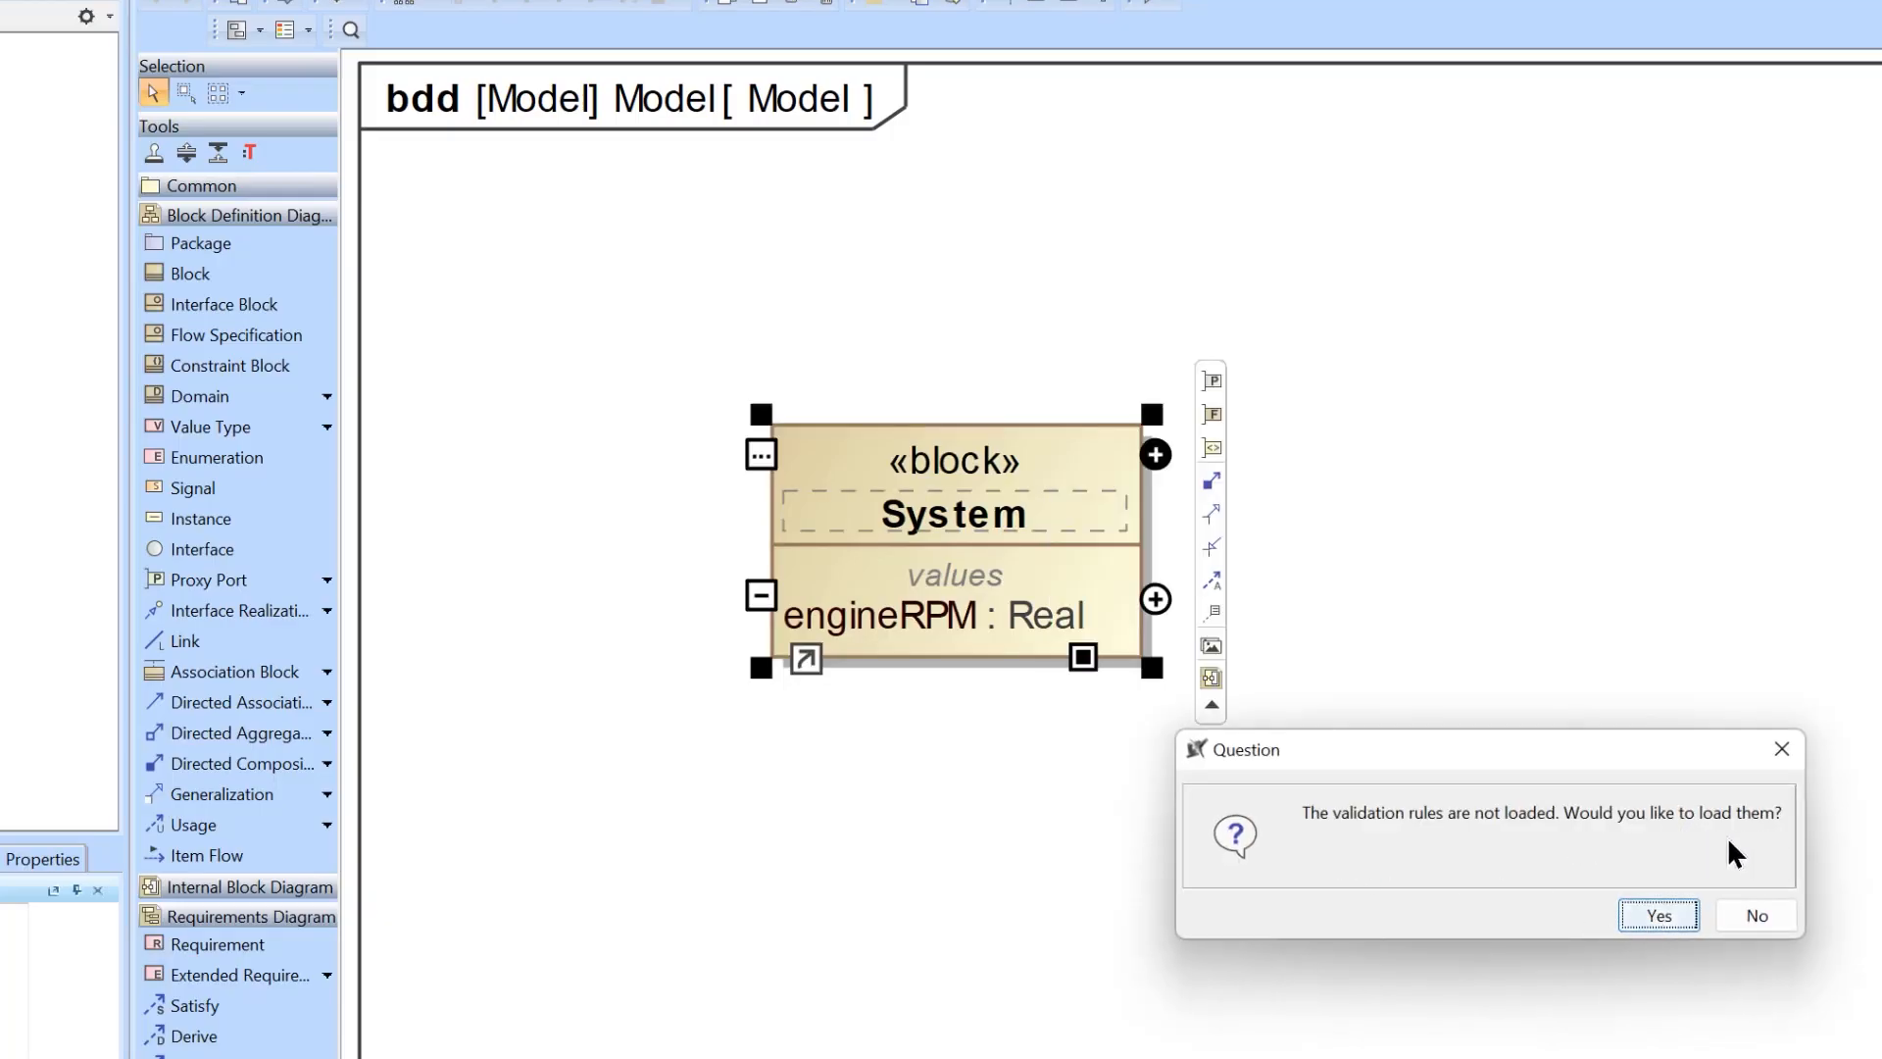
{"action": "left_click", "coordinate": [1654, 917]}
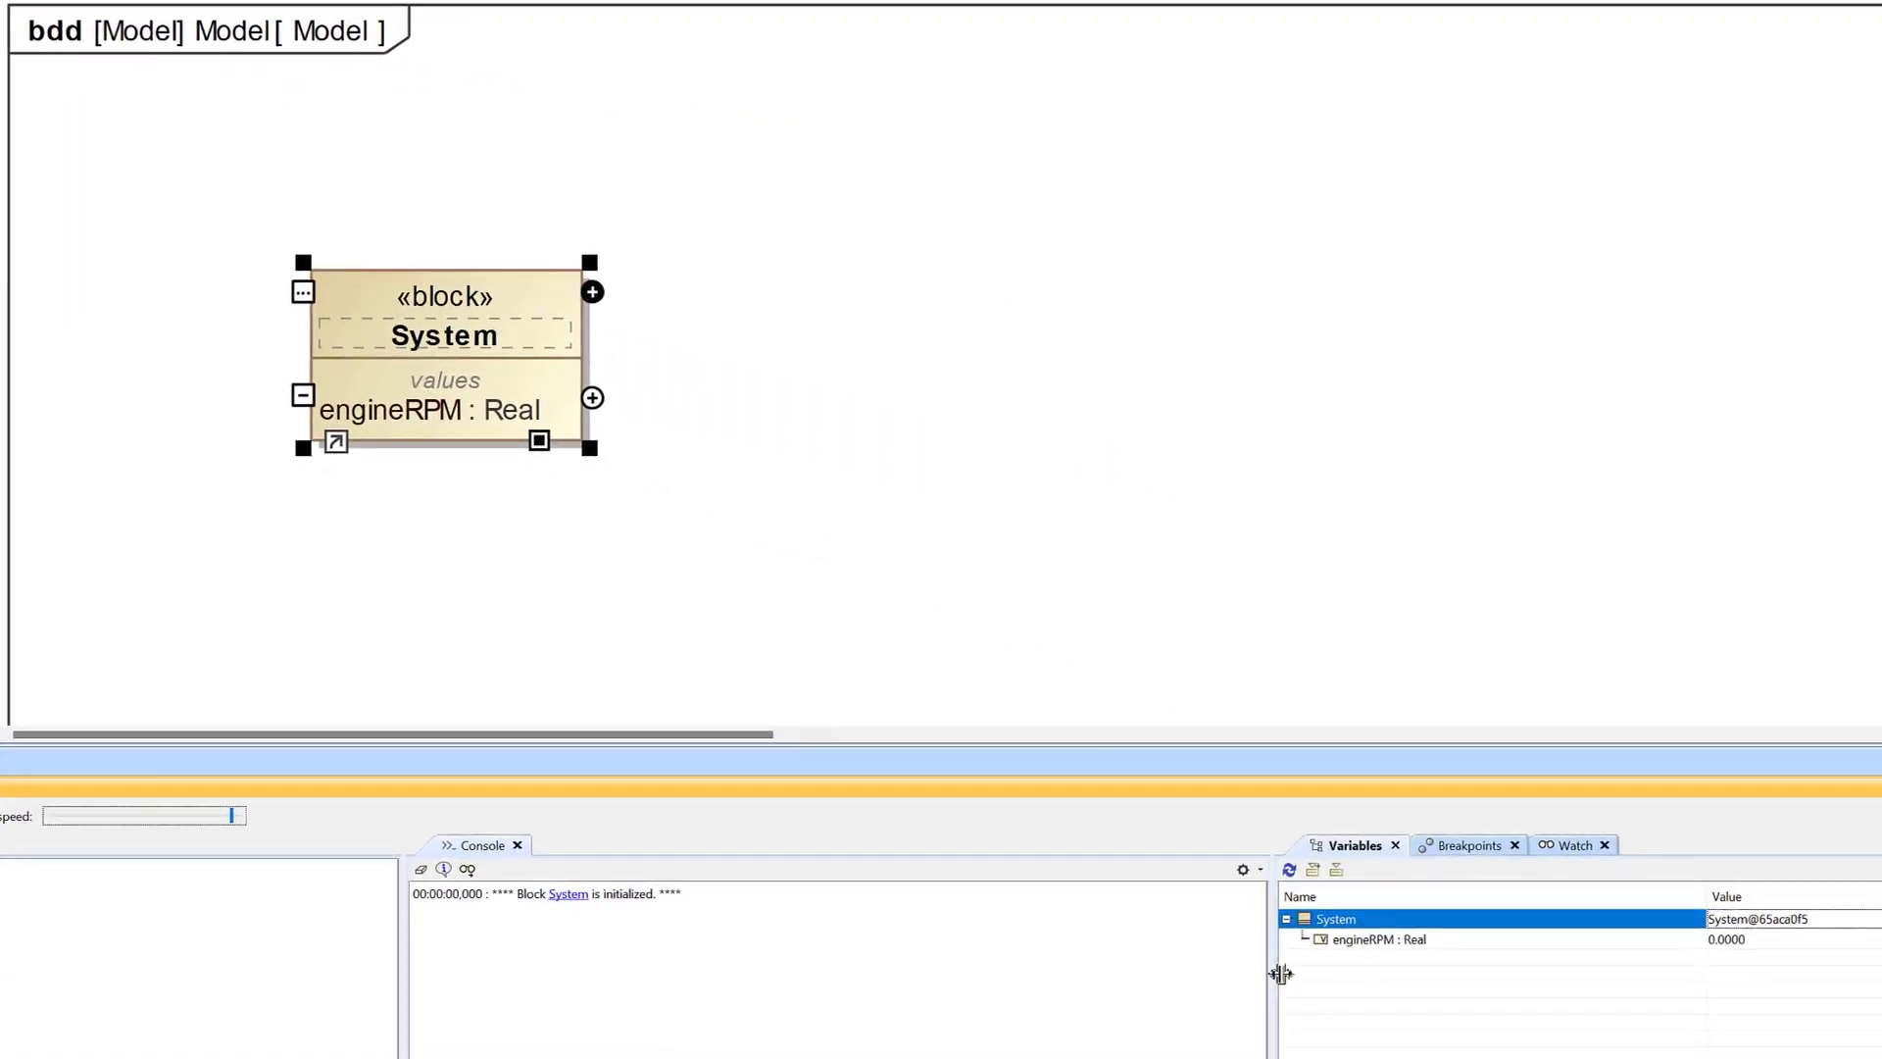
Widen the simulation's Variables pane and inspect the System instance and its engineRPM value
{"action": "left_click_drag", "start_coordinate": [1348, 1006], "coordinate": [914, 1051]}
{"action": "left_click_drag", "start_coordinate": [439, 1049], "coordinate": [122, 1049]}
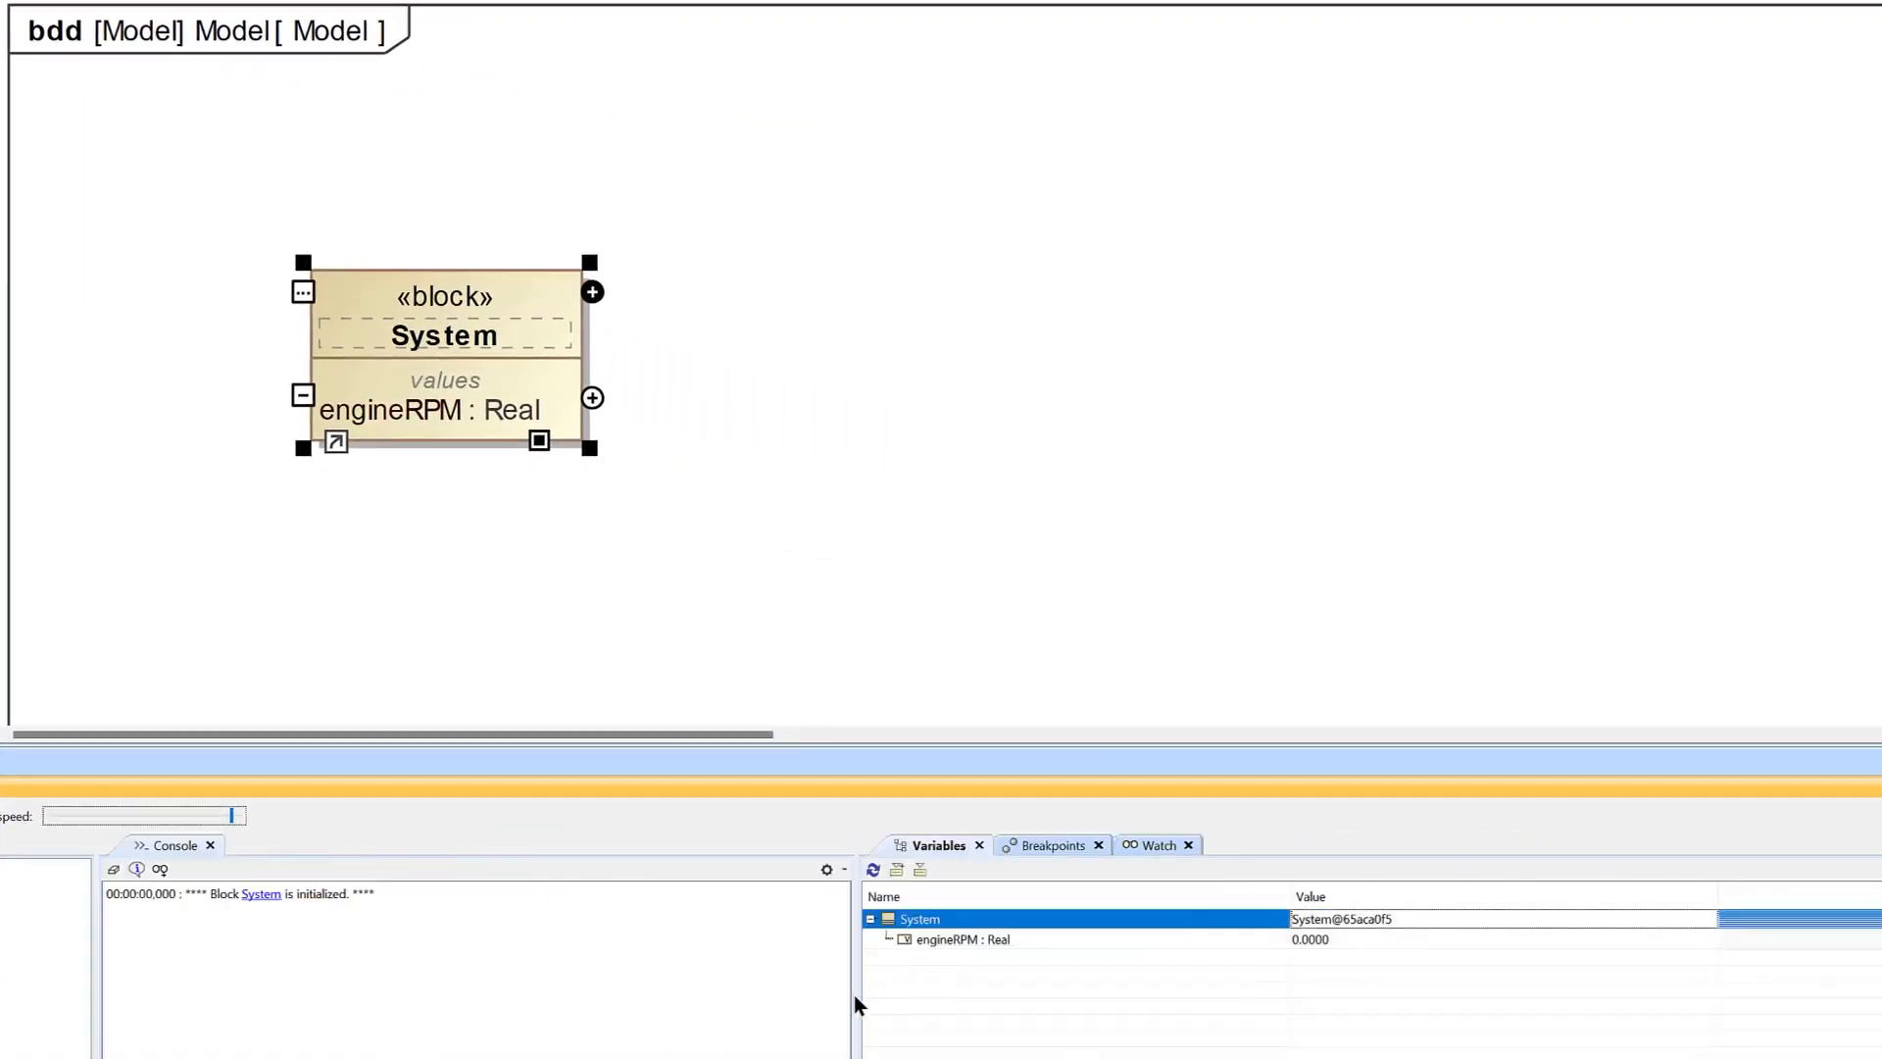
{"action": "left_click_drag", "start_coordinate": [857, 1000], "coordinate": [843, 1000]}
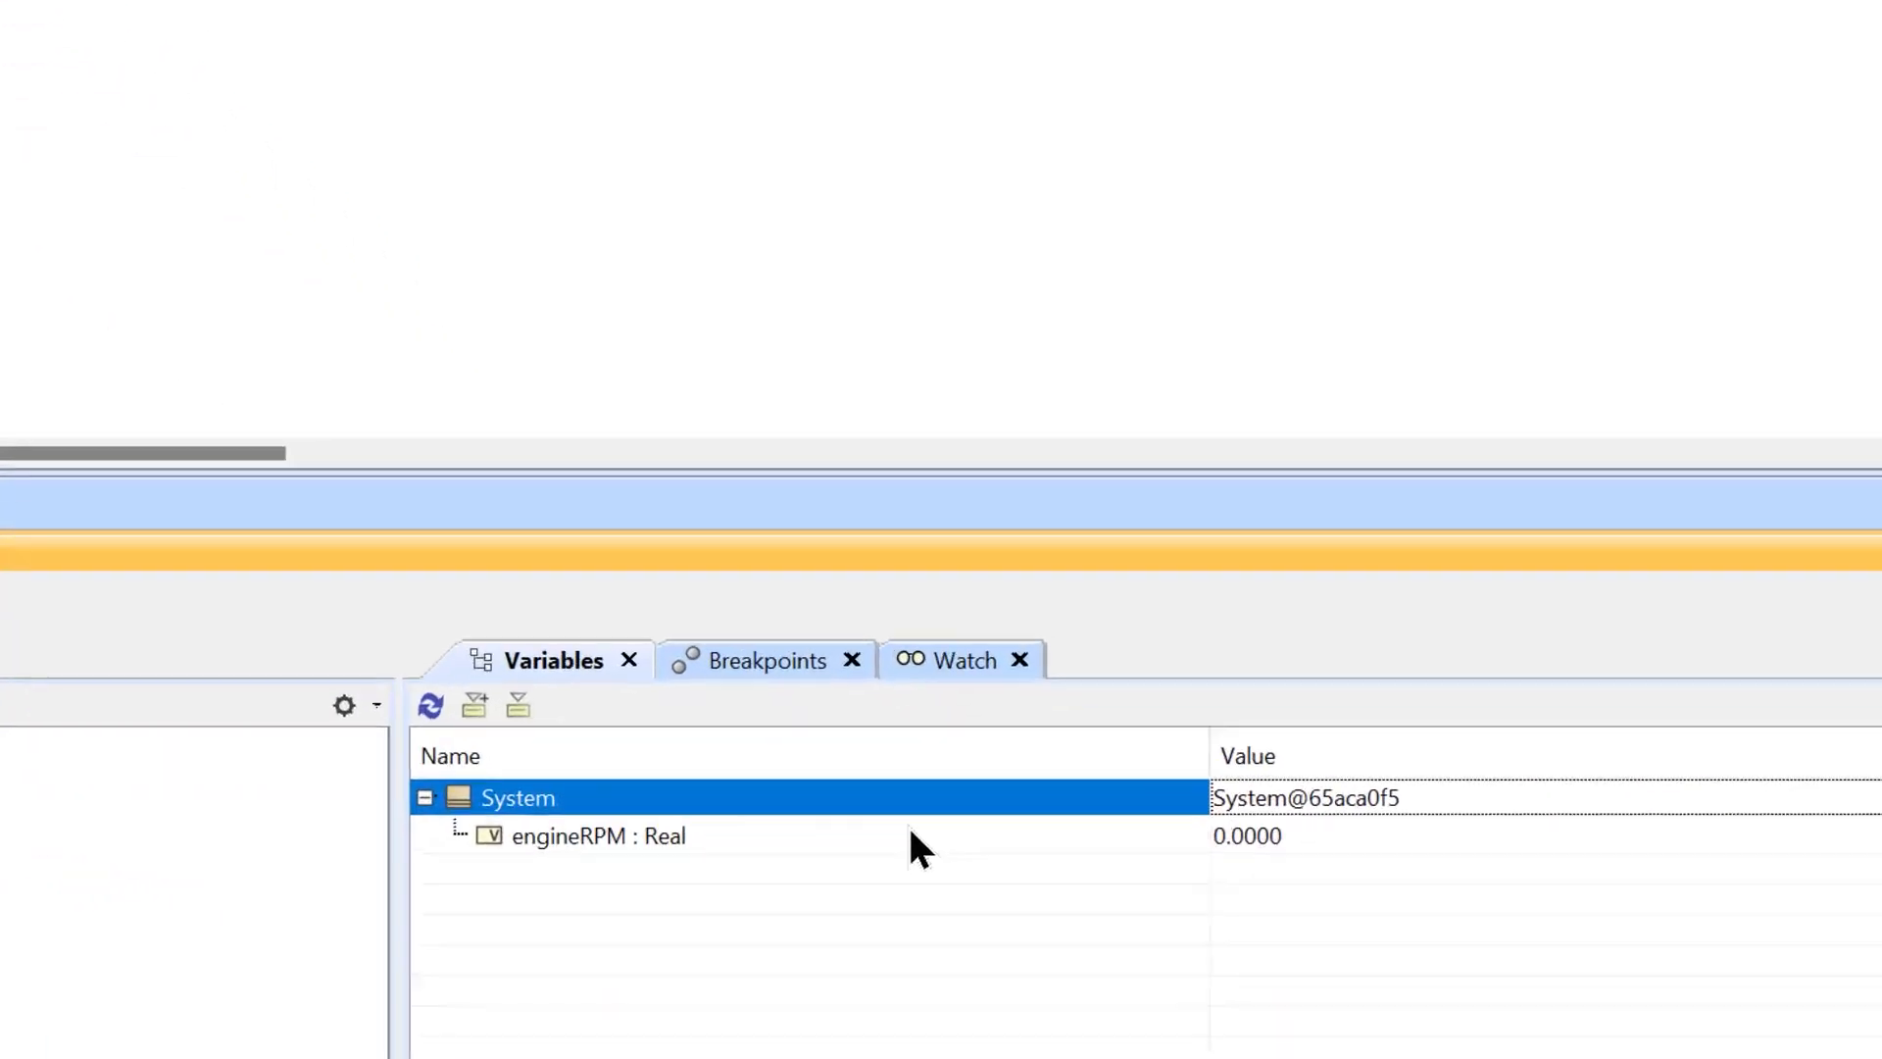
{"action": "left_click", "coordinate": [1074, 941]}
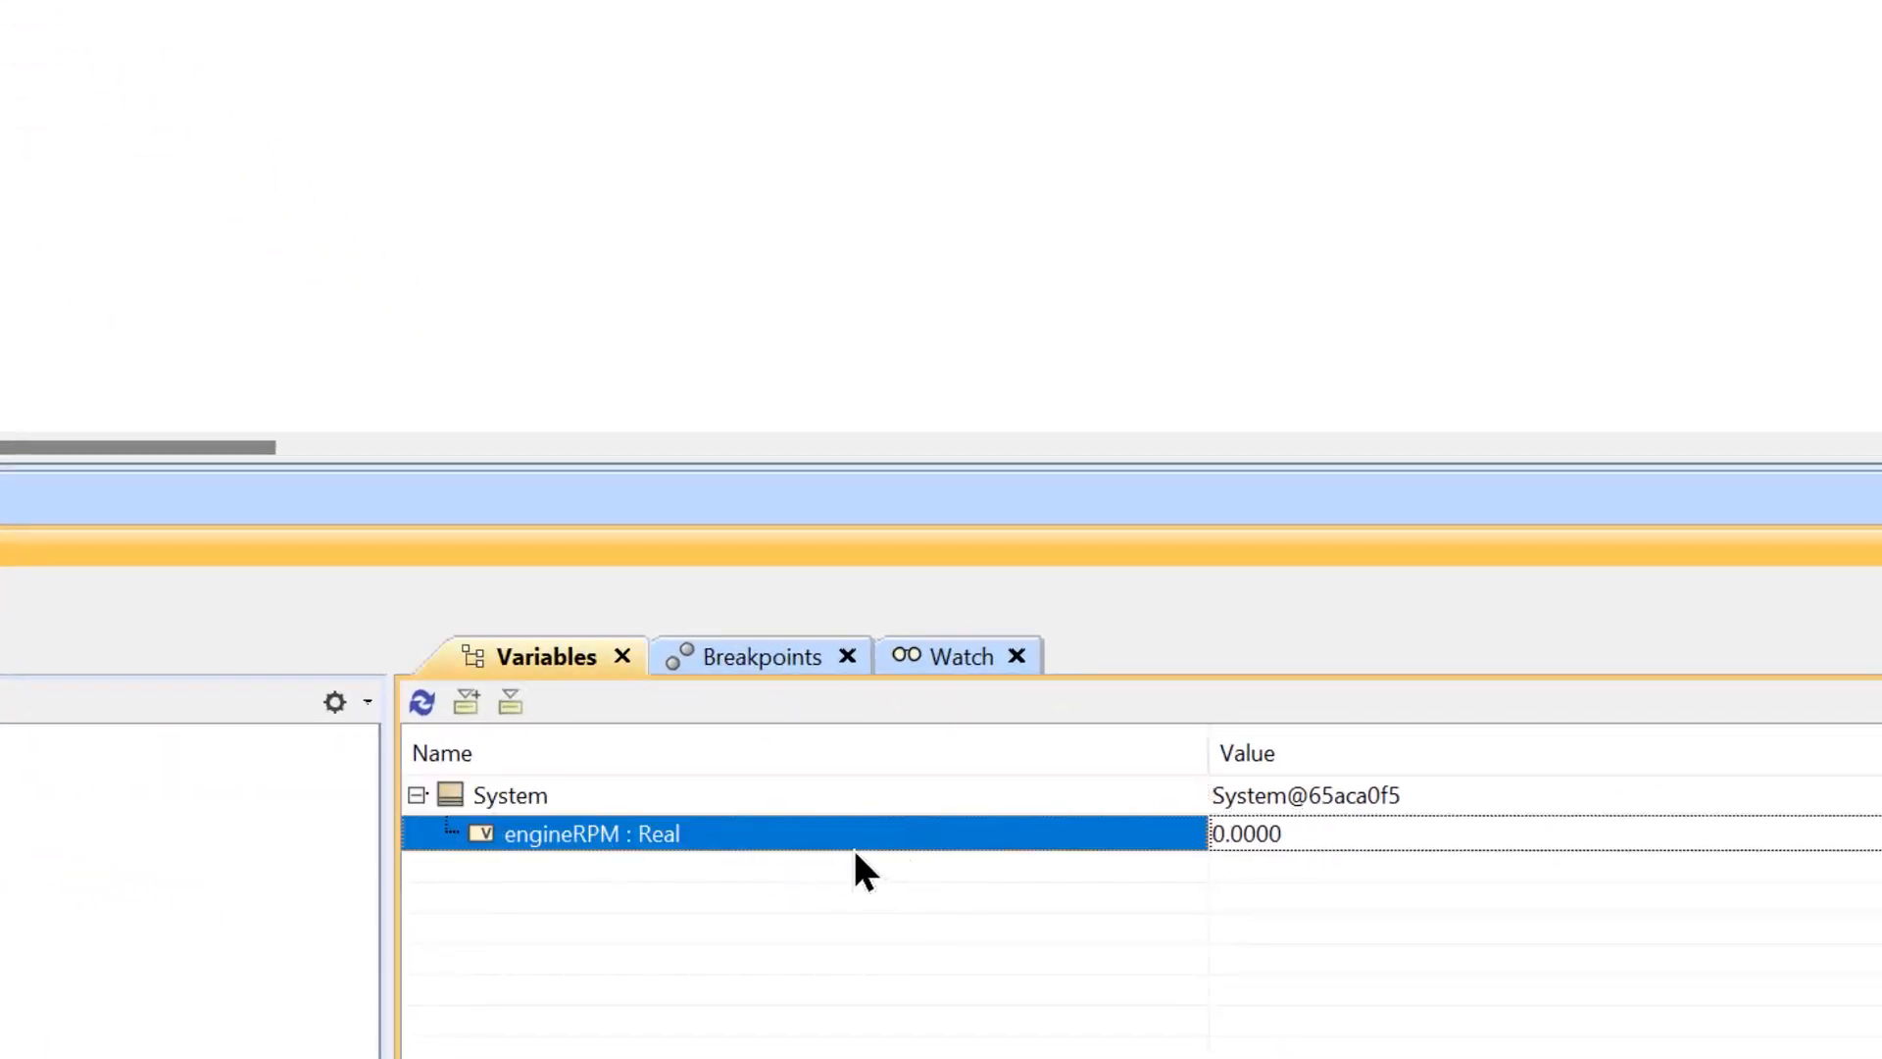
{"action": "left_click", "coordinate": [1333, 809]}
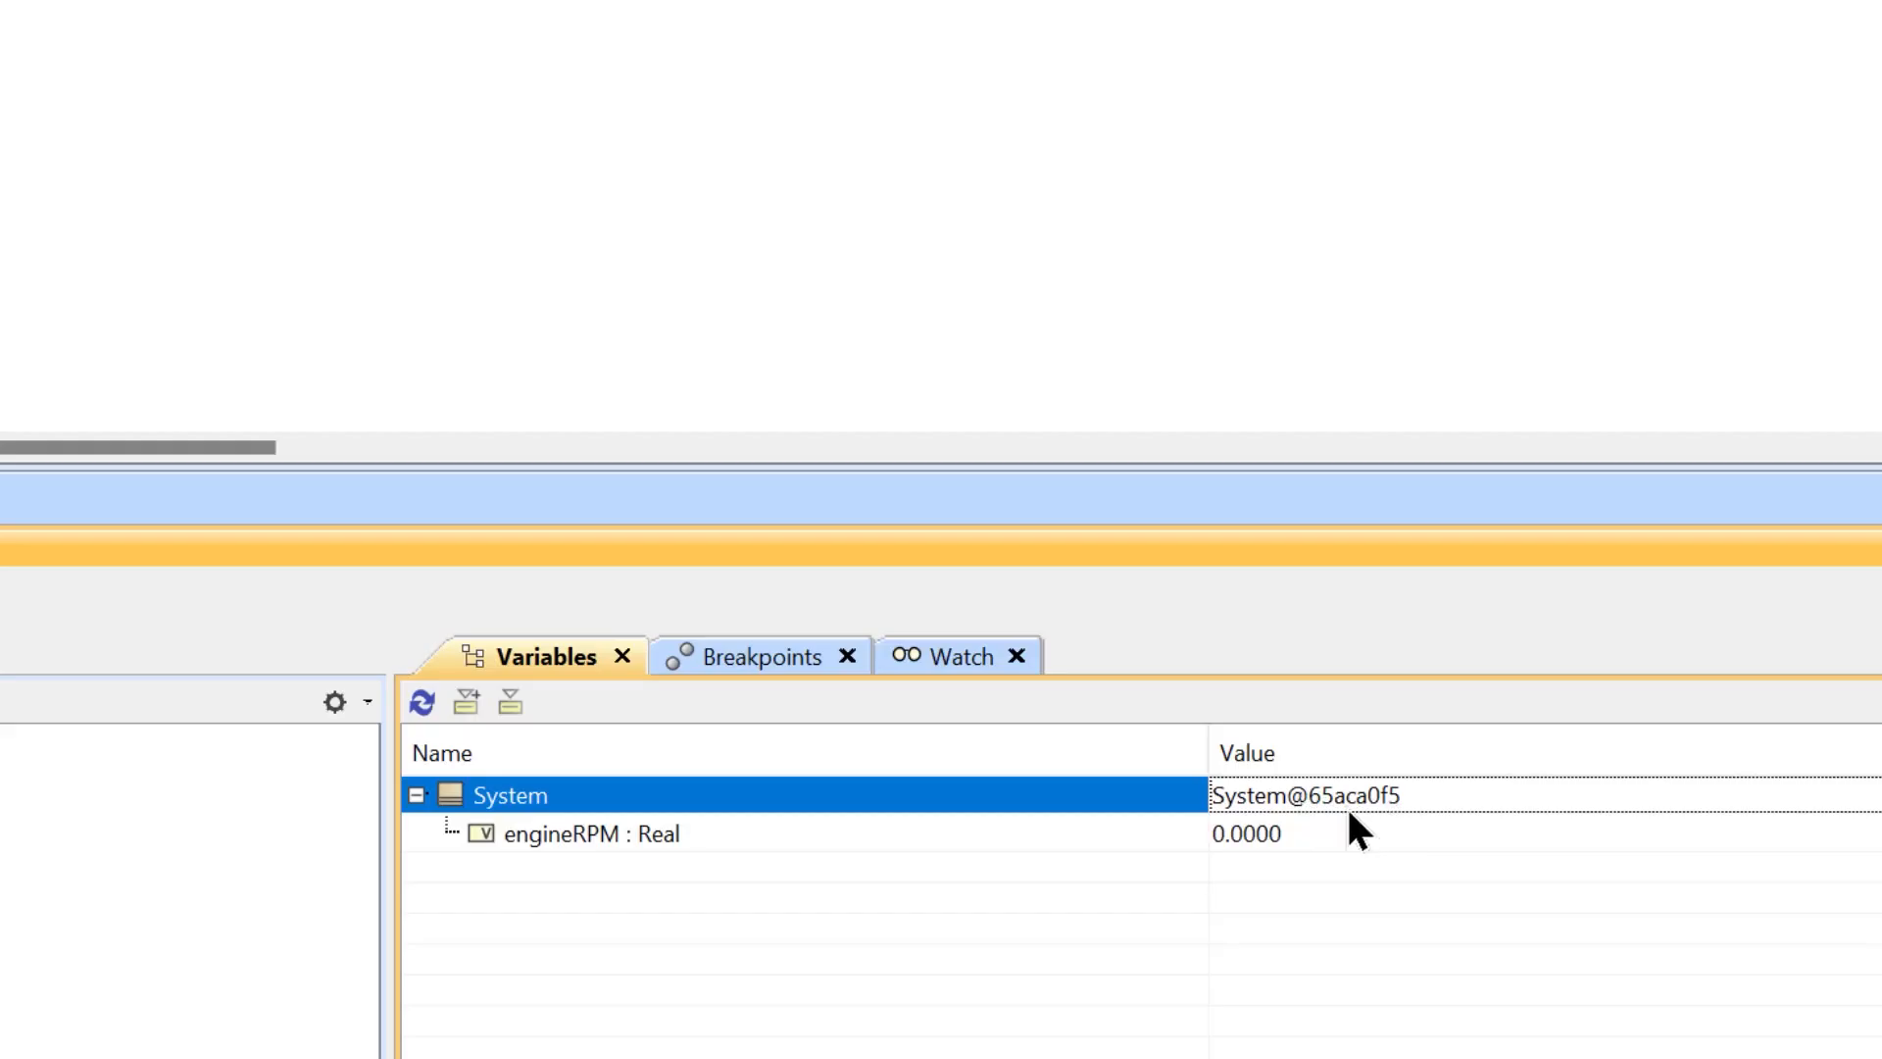
Add a reference property named maxTemperature of type Real to the System block
{"action": "left_click", "coordinate": [701, 251]}
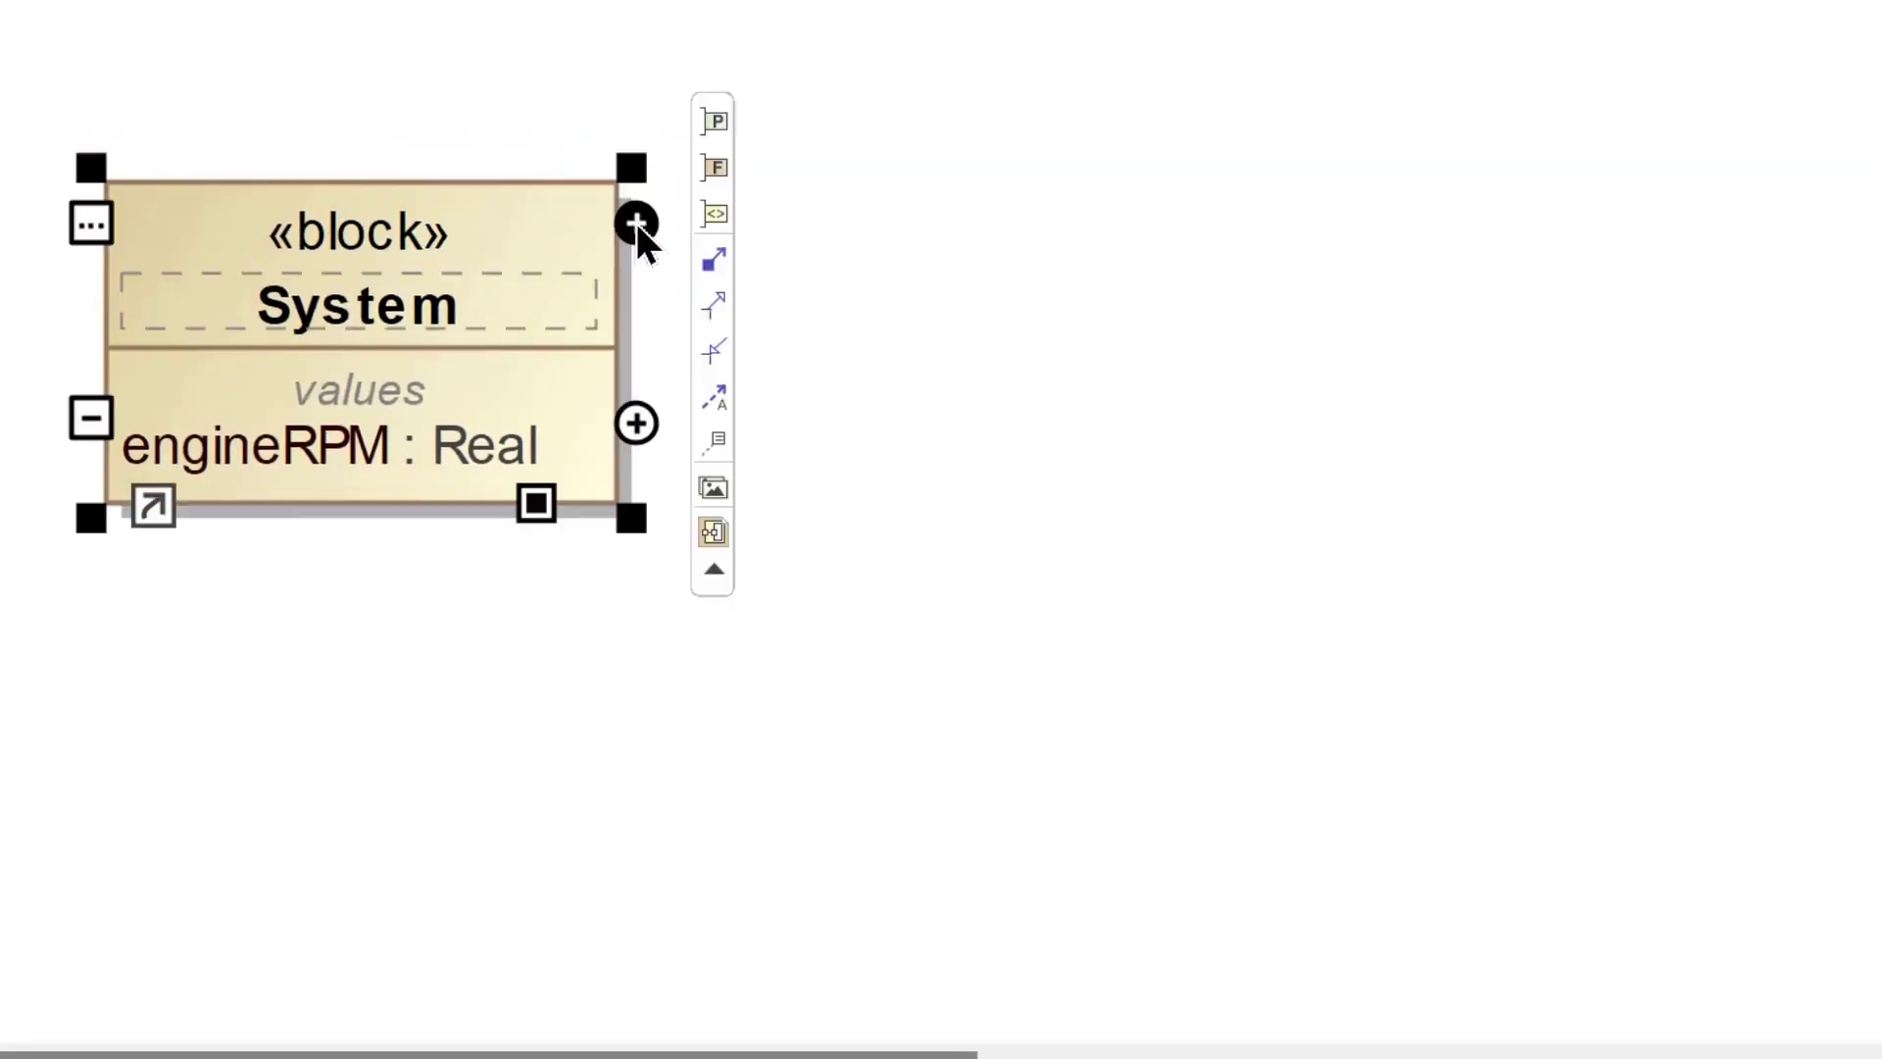
{"action": "left_click", "coordinate": [637, 227]}
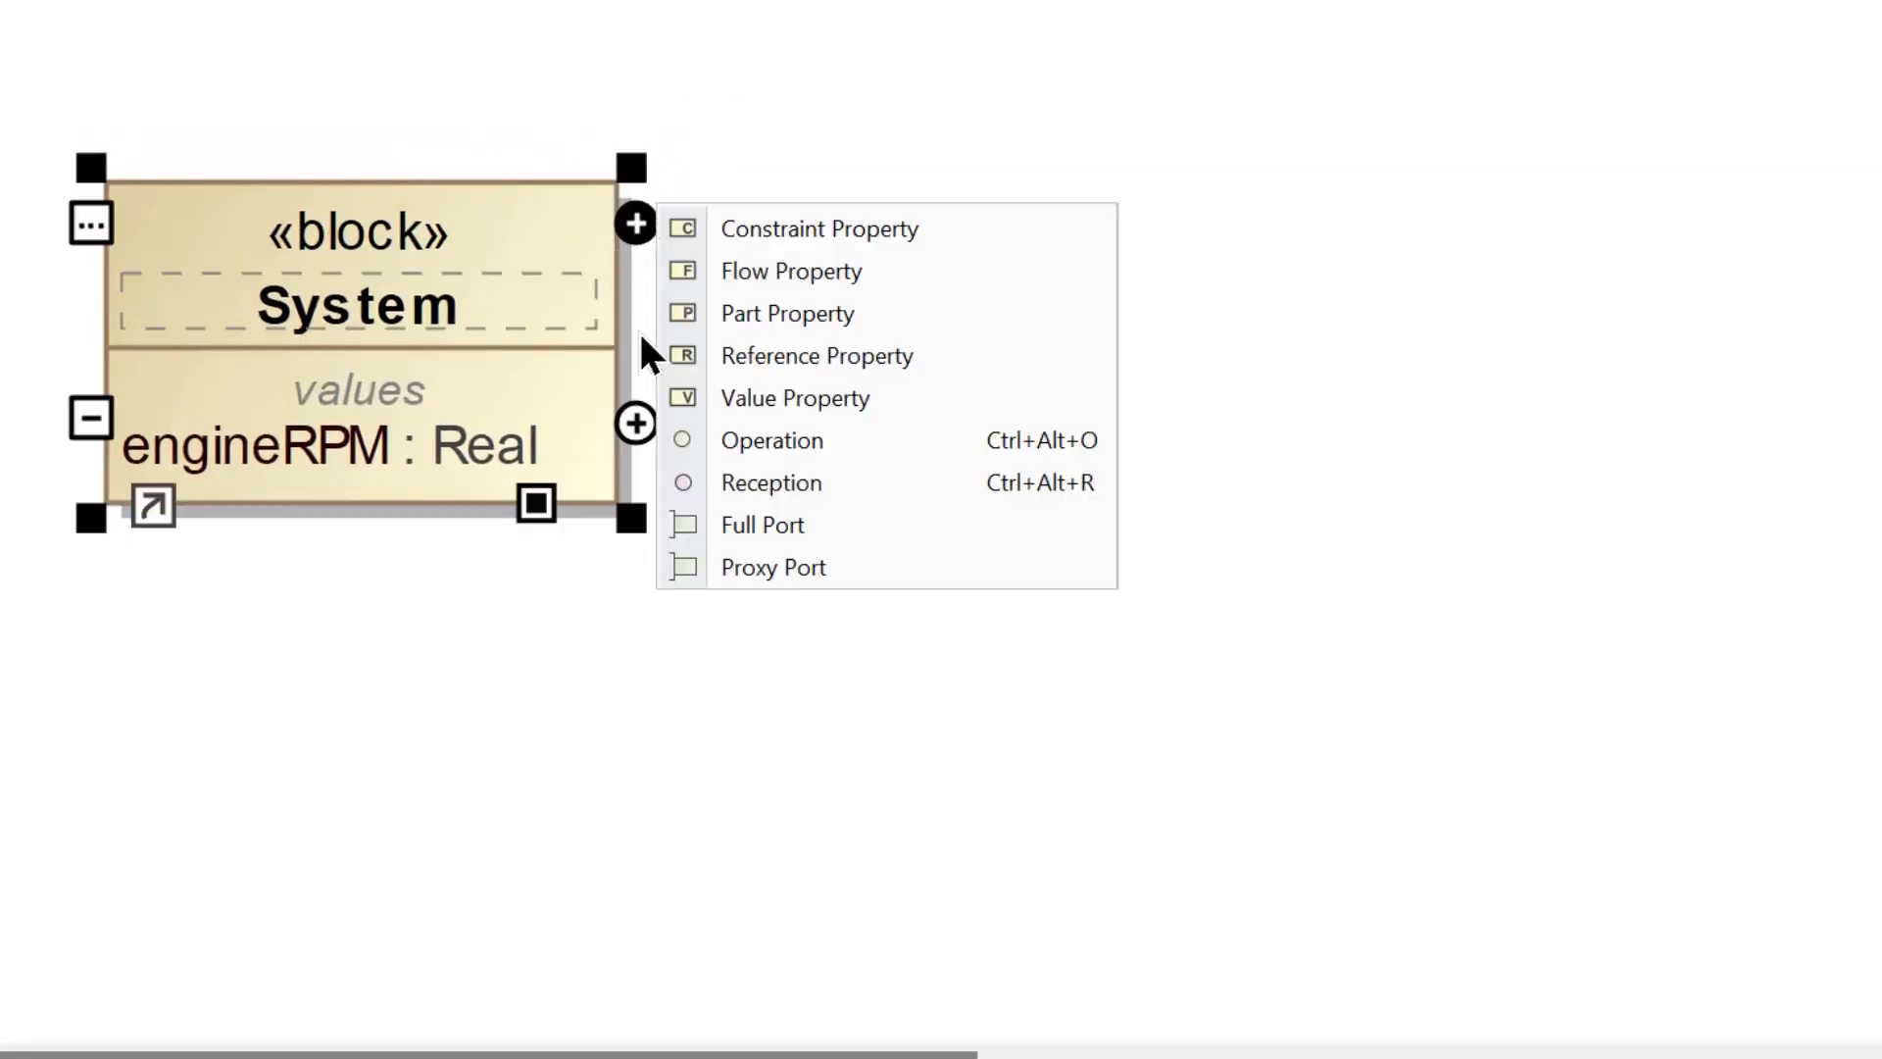
{"action": "left_click", "coordinate": [904, 357]}
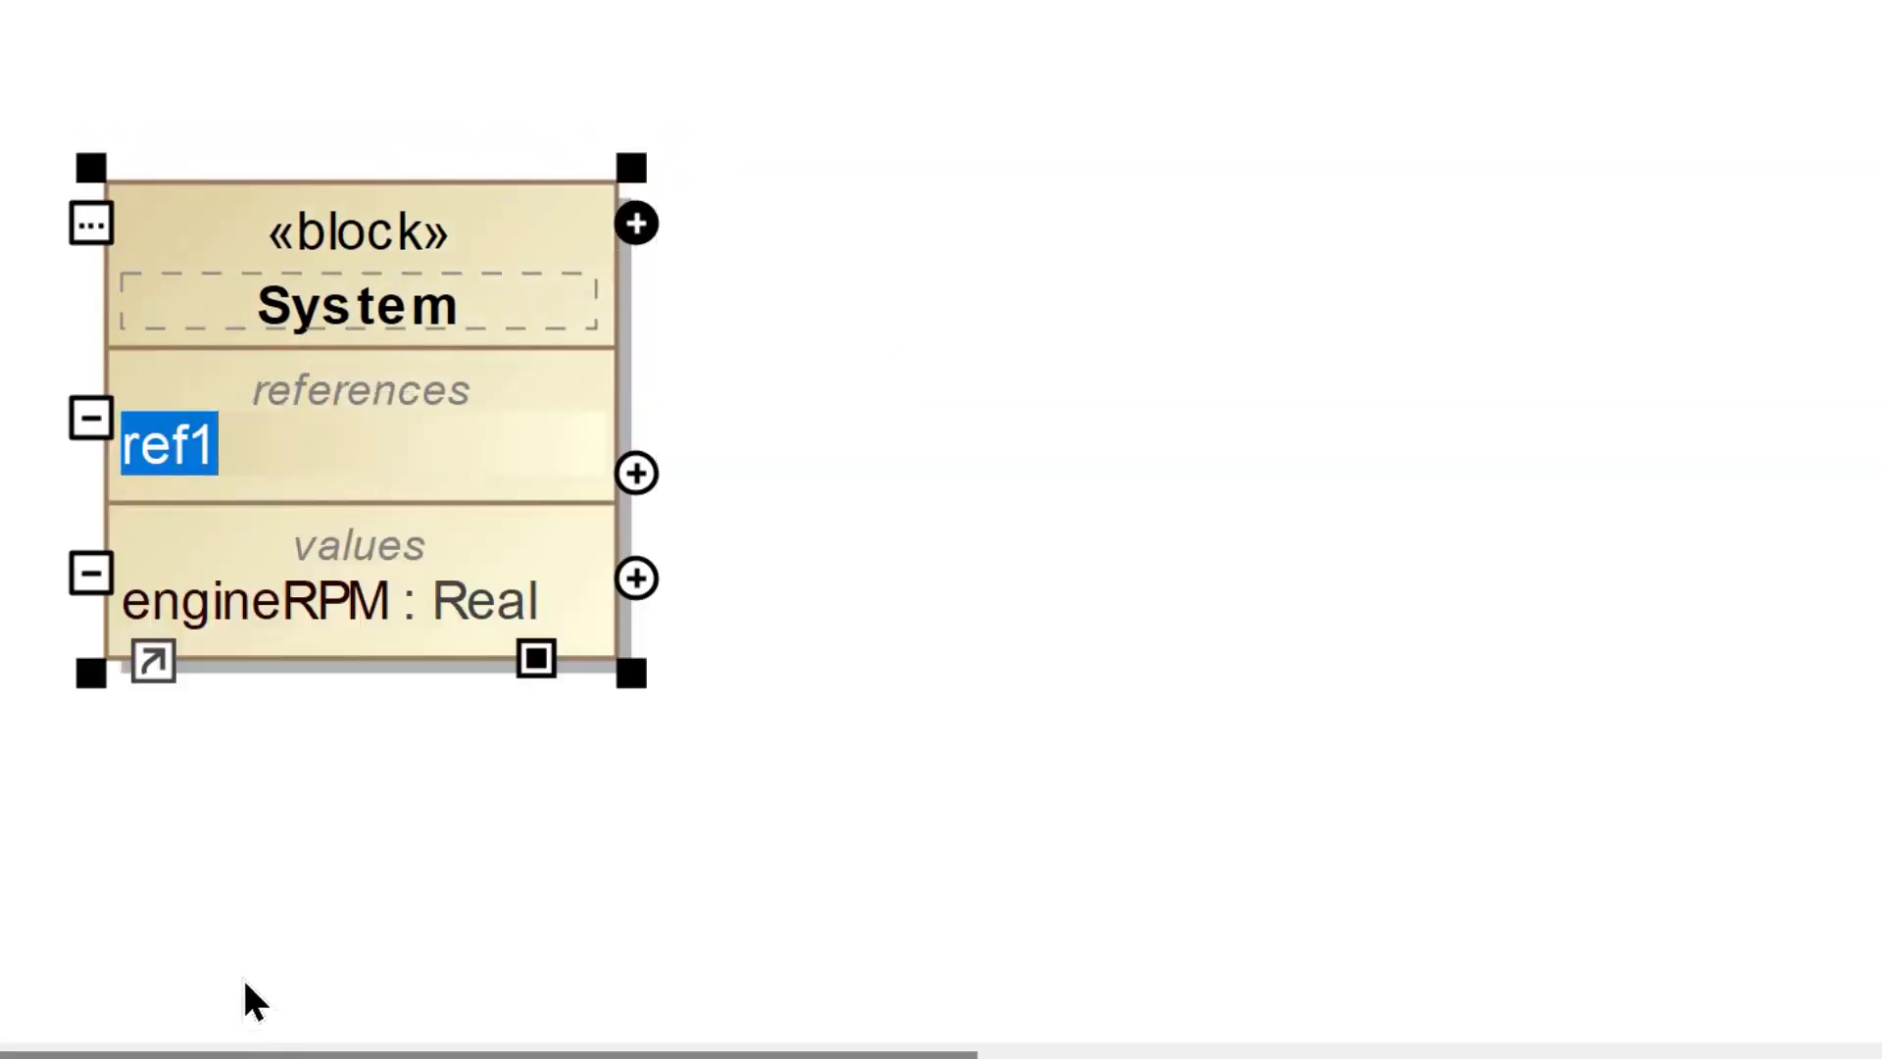
{"action": "type", "text": "max"}
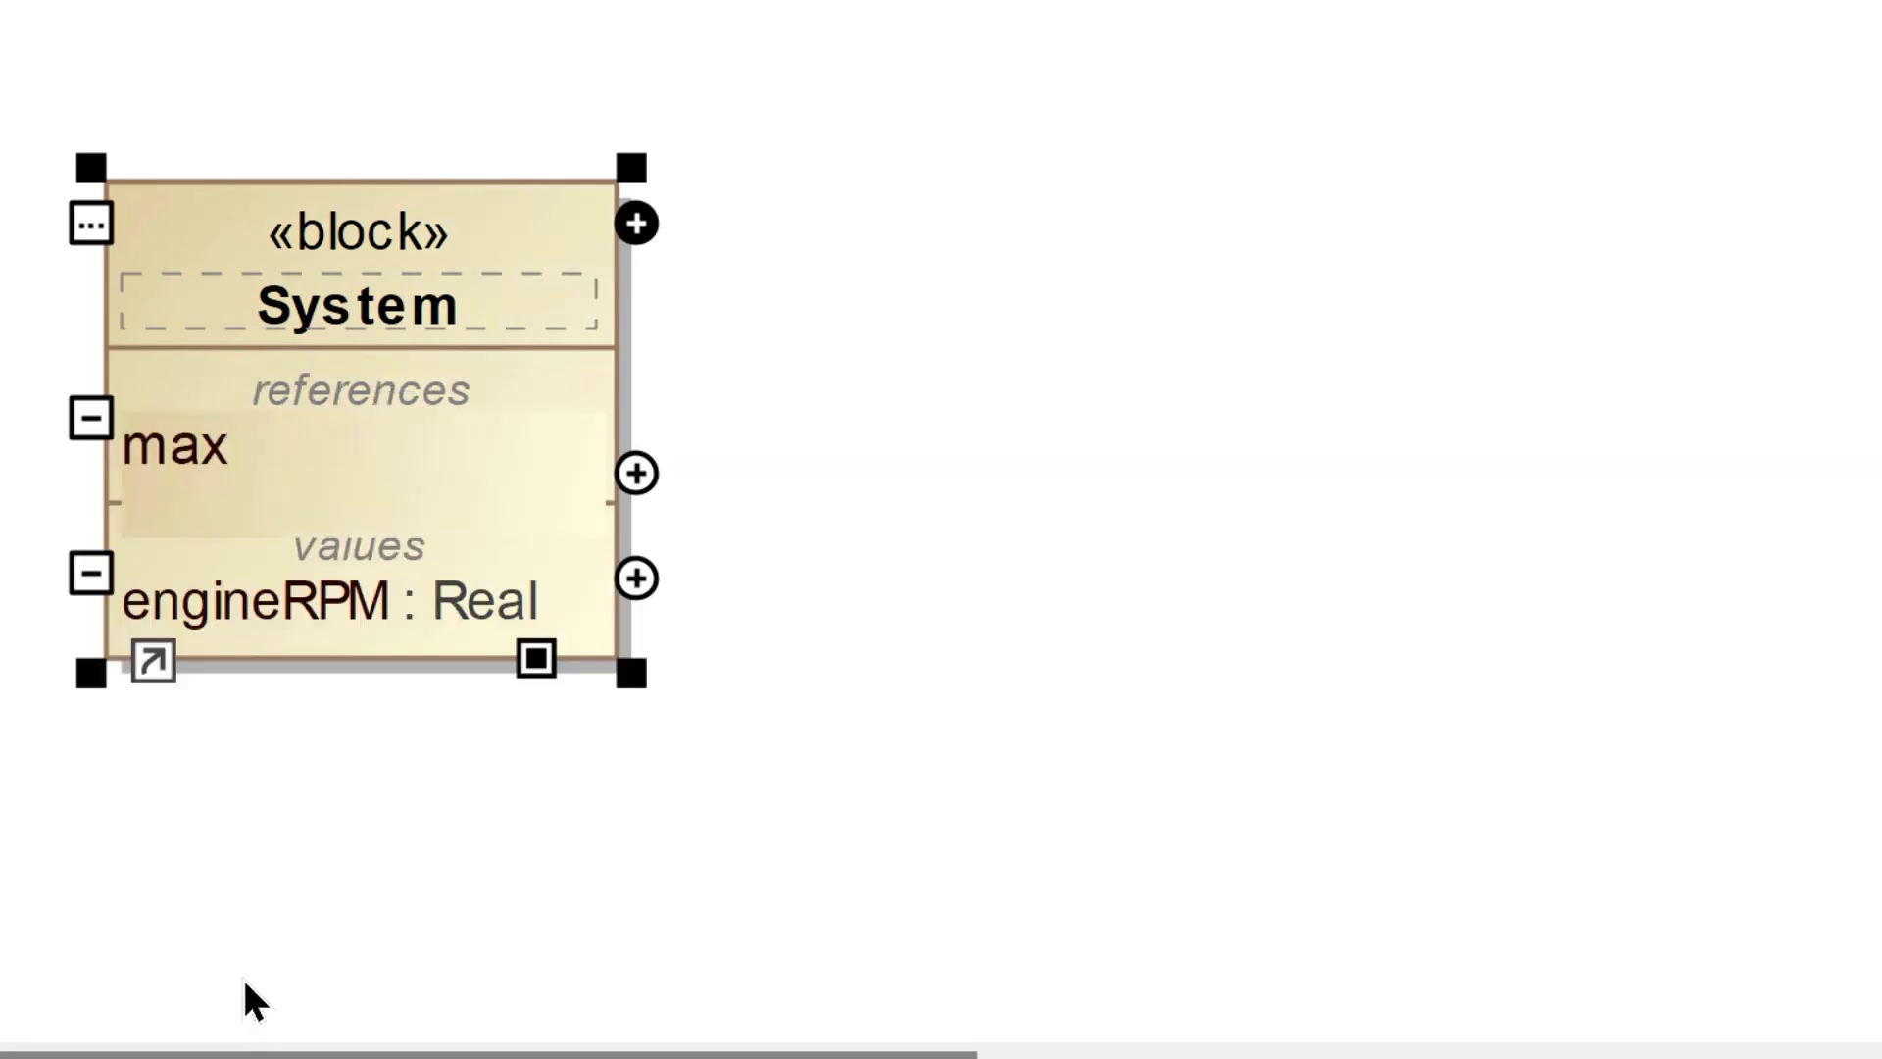
{"action": "type", "text": "Temp"}
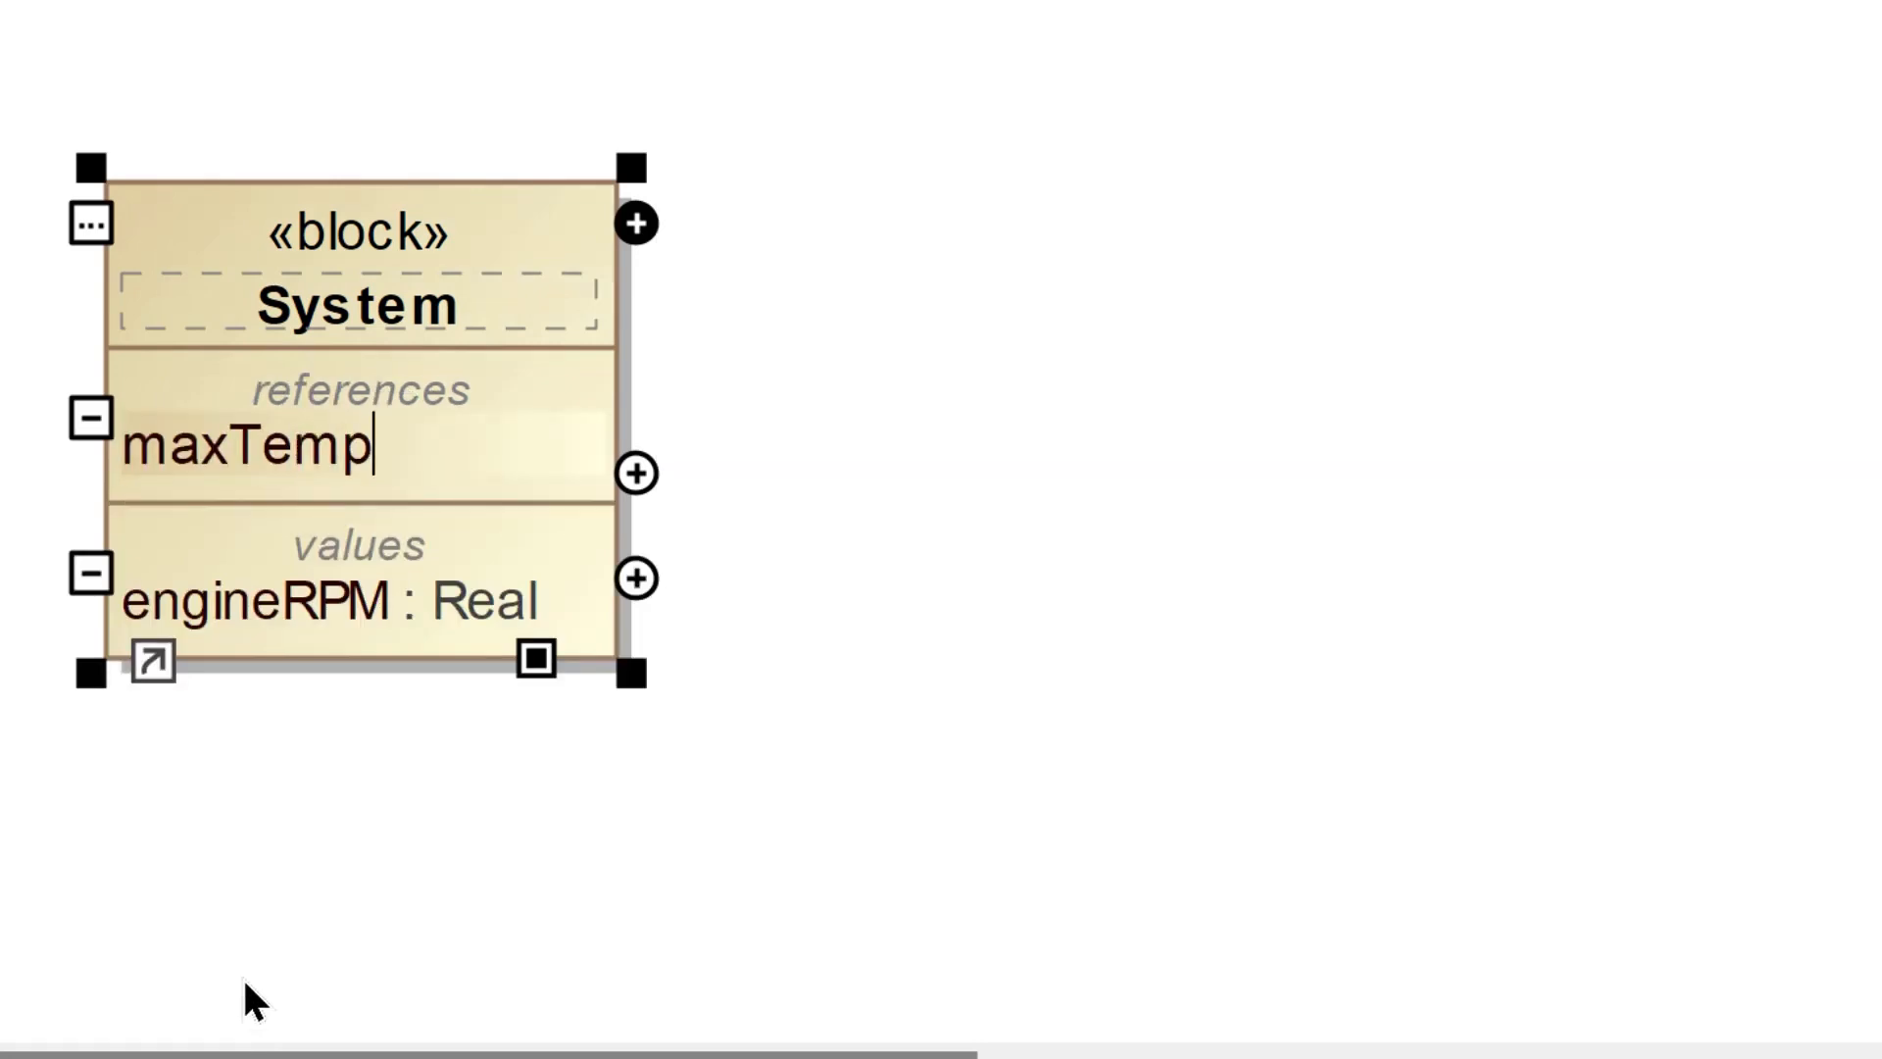
{"action": "type", "text": "erature "}
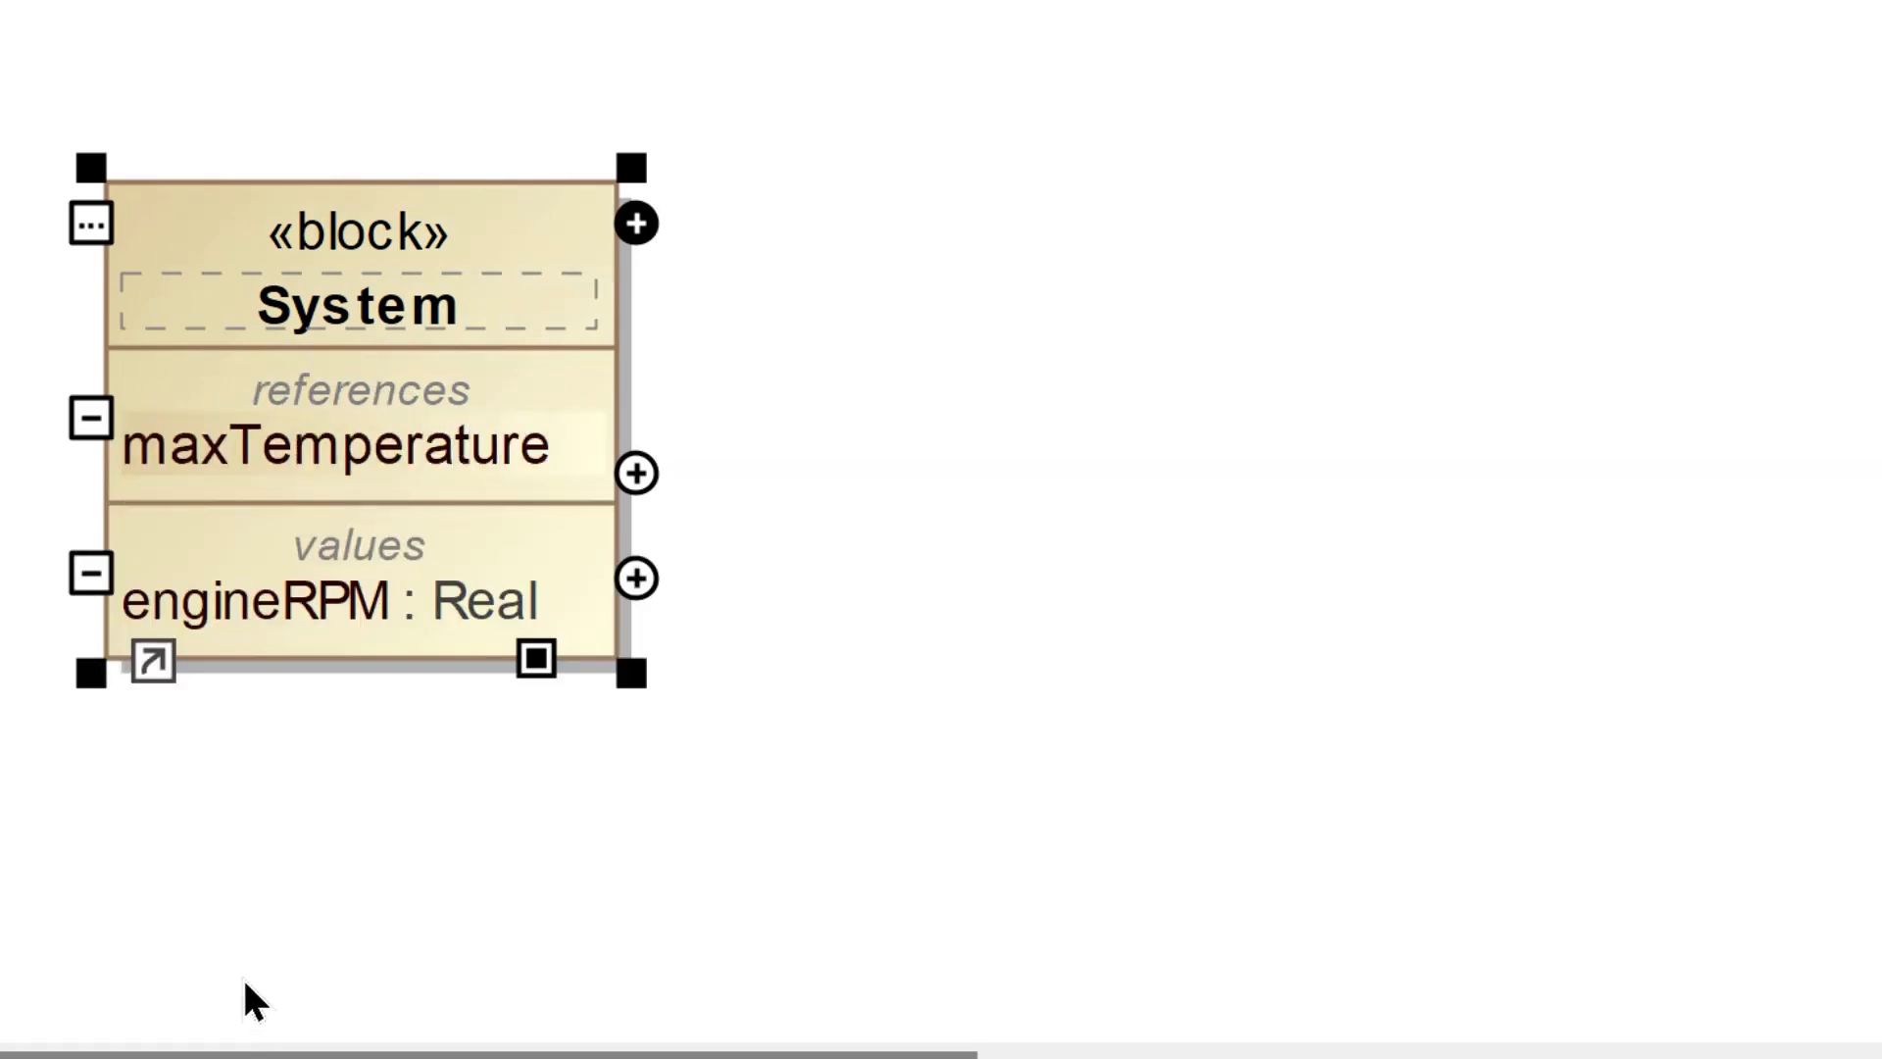
{"action": "type", "text": ": Real"}
{"action": "key", "text": "Return"}
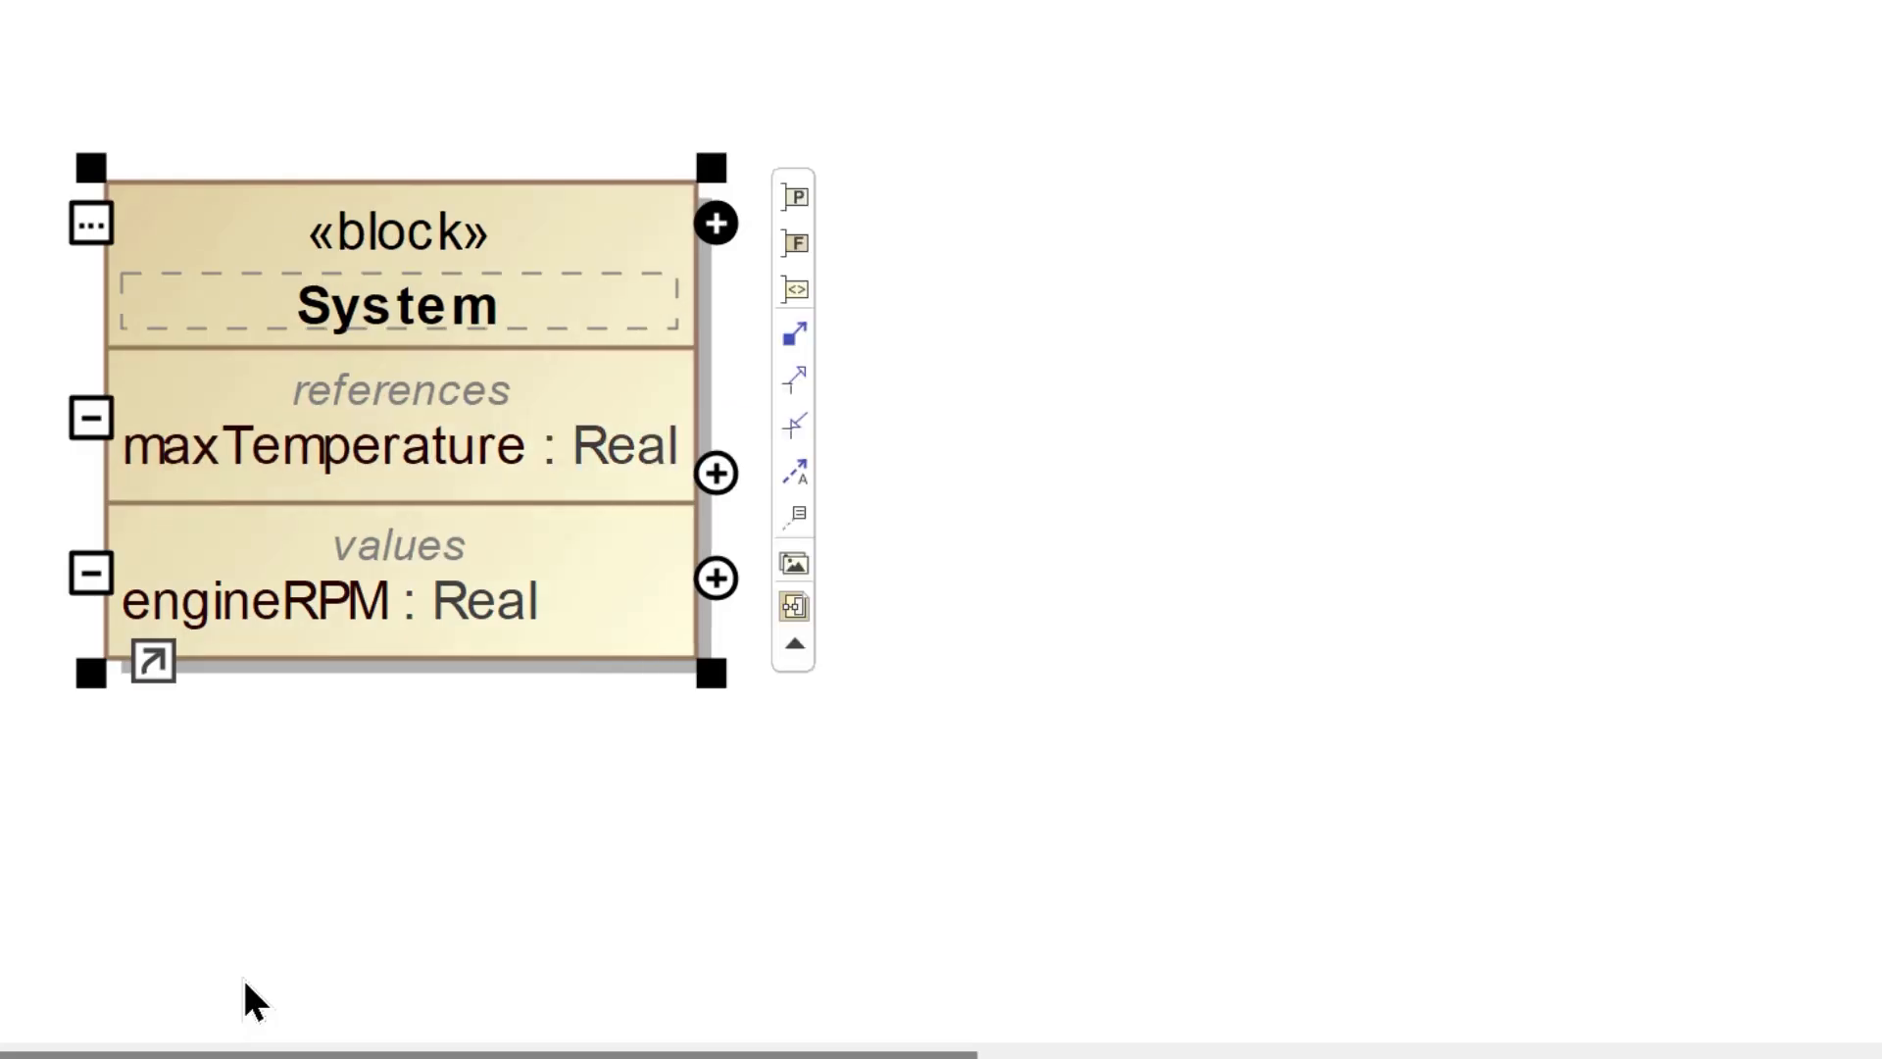
{"action": "left_click", "coordinate": [1823, 265]}
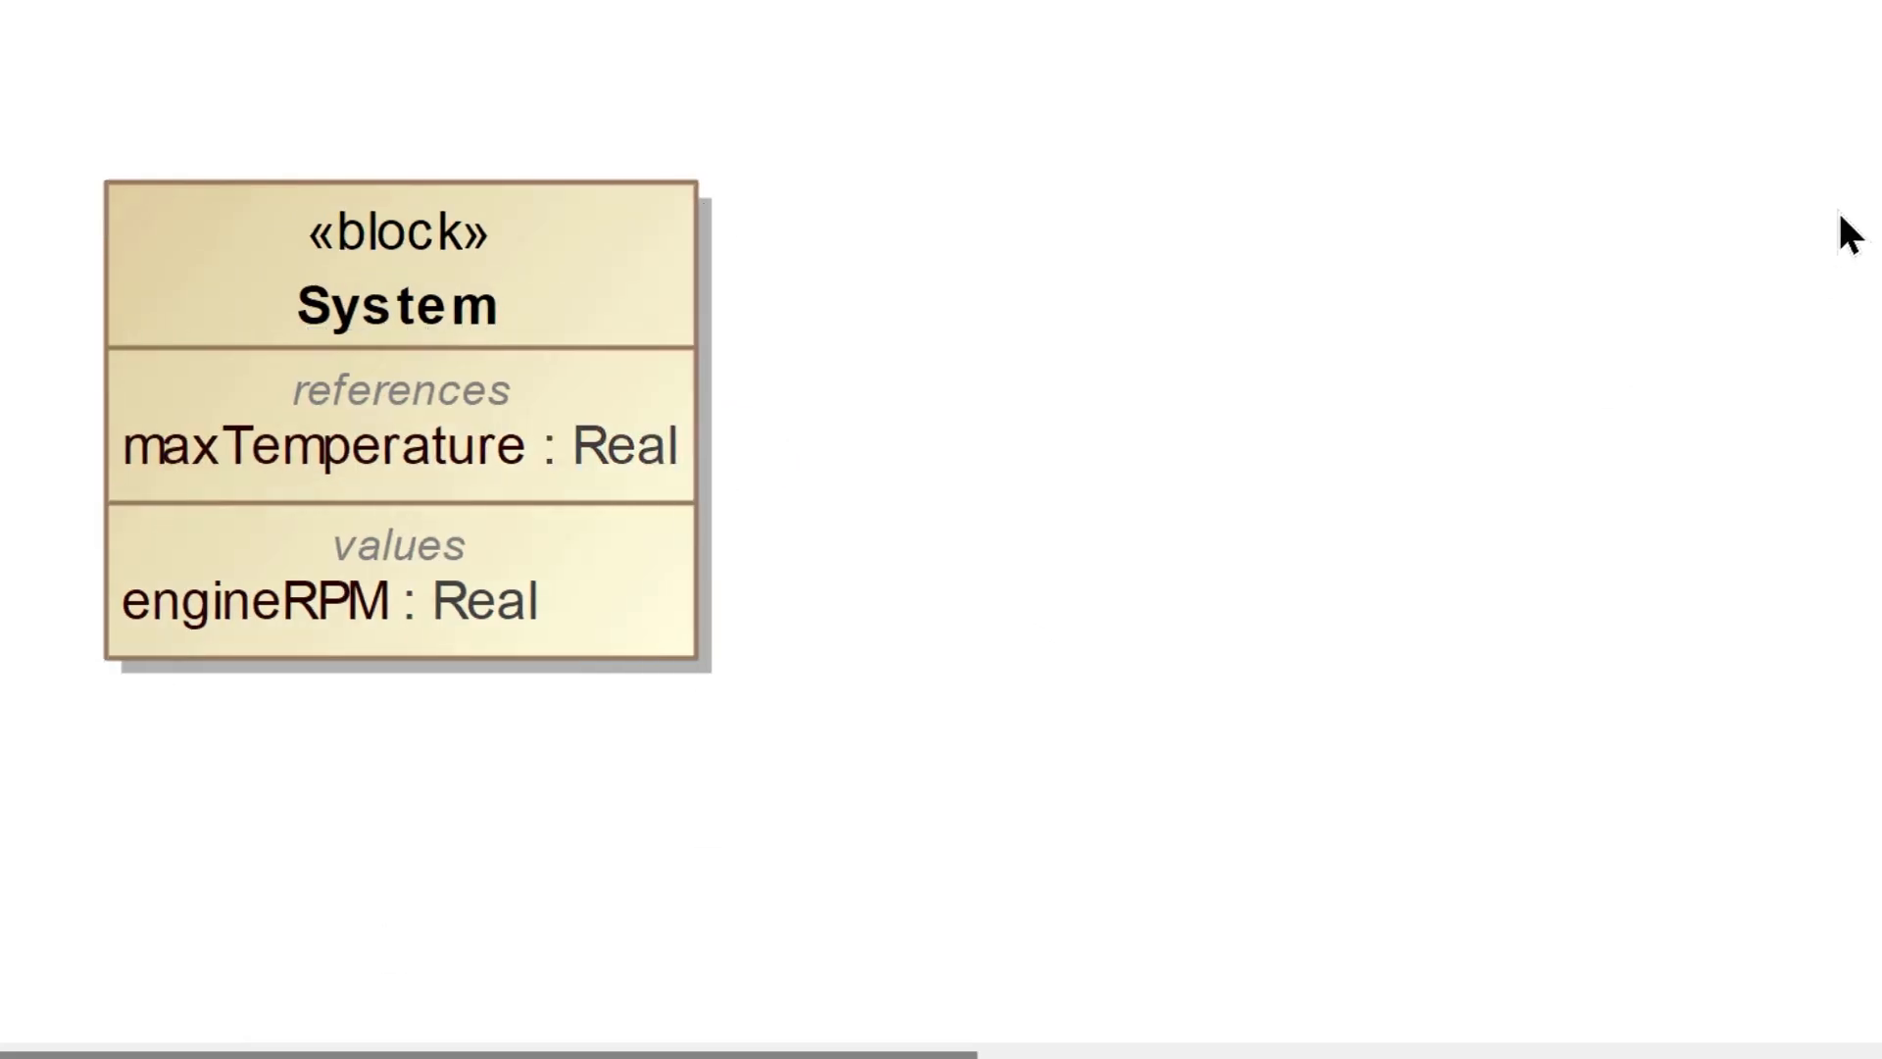
Rerun the System block's simulation, terminating the execution in progress, and check the value of the maxTemperature variable
{"action": "right_click", "coordinate": [471, 228]}
{"action": "mouse_move", "coordinate": [898, 863]}
{"action": "left_click", "coordinate": [1212, 865]}
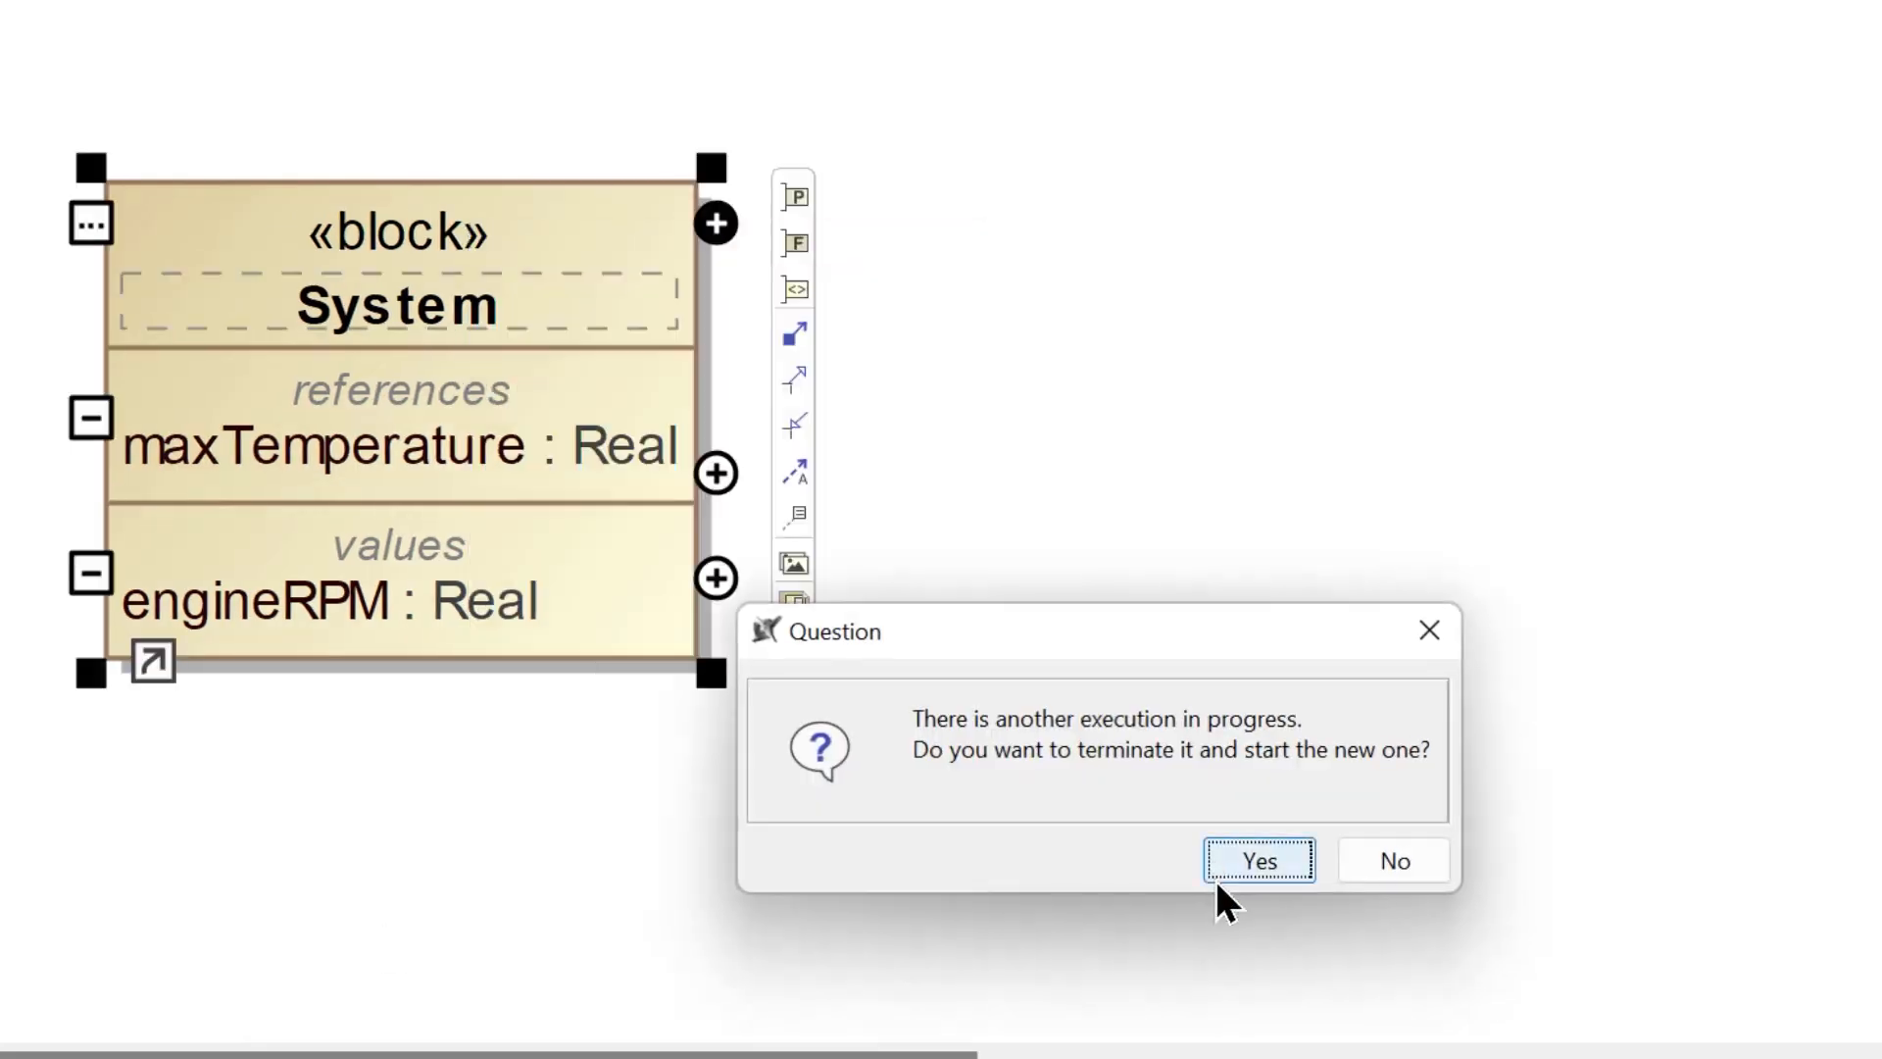
{"action": "left_click", "coordinate": [1290, 859]}
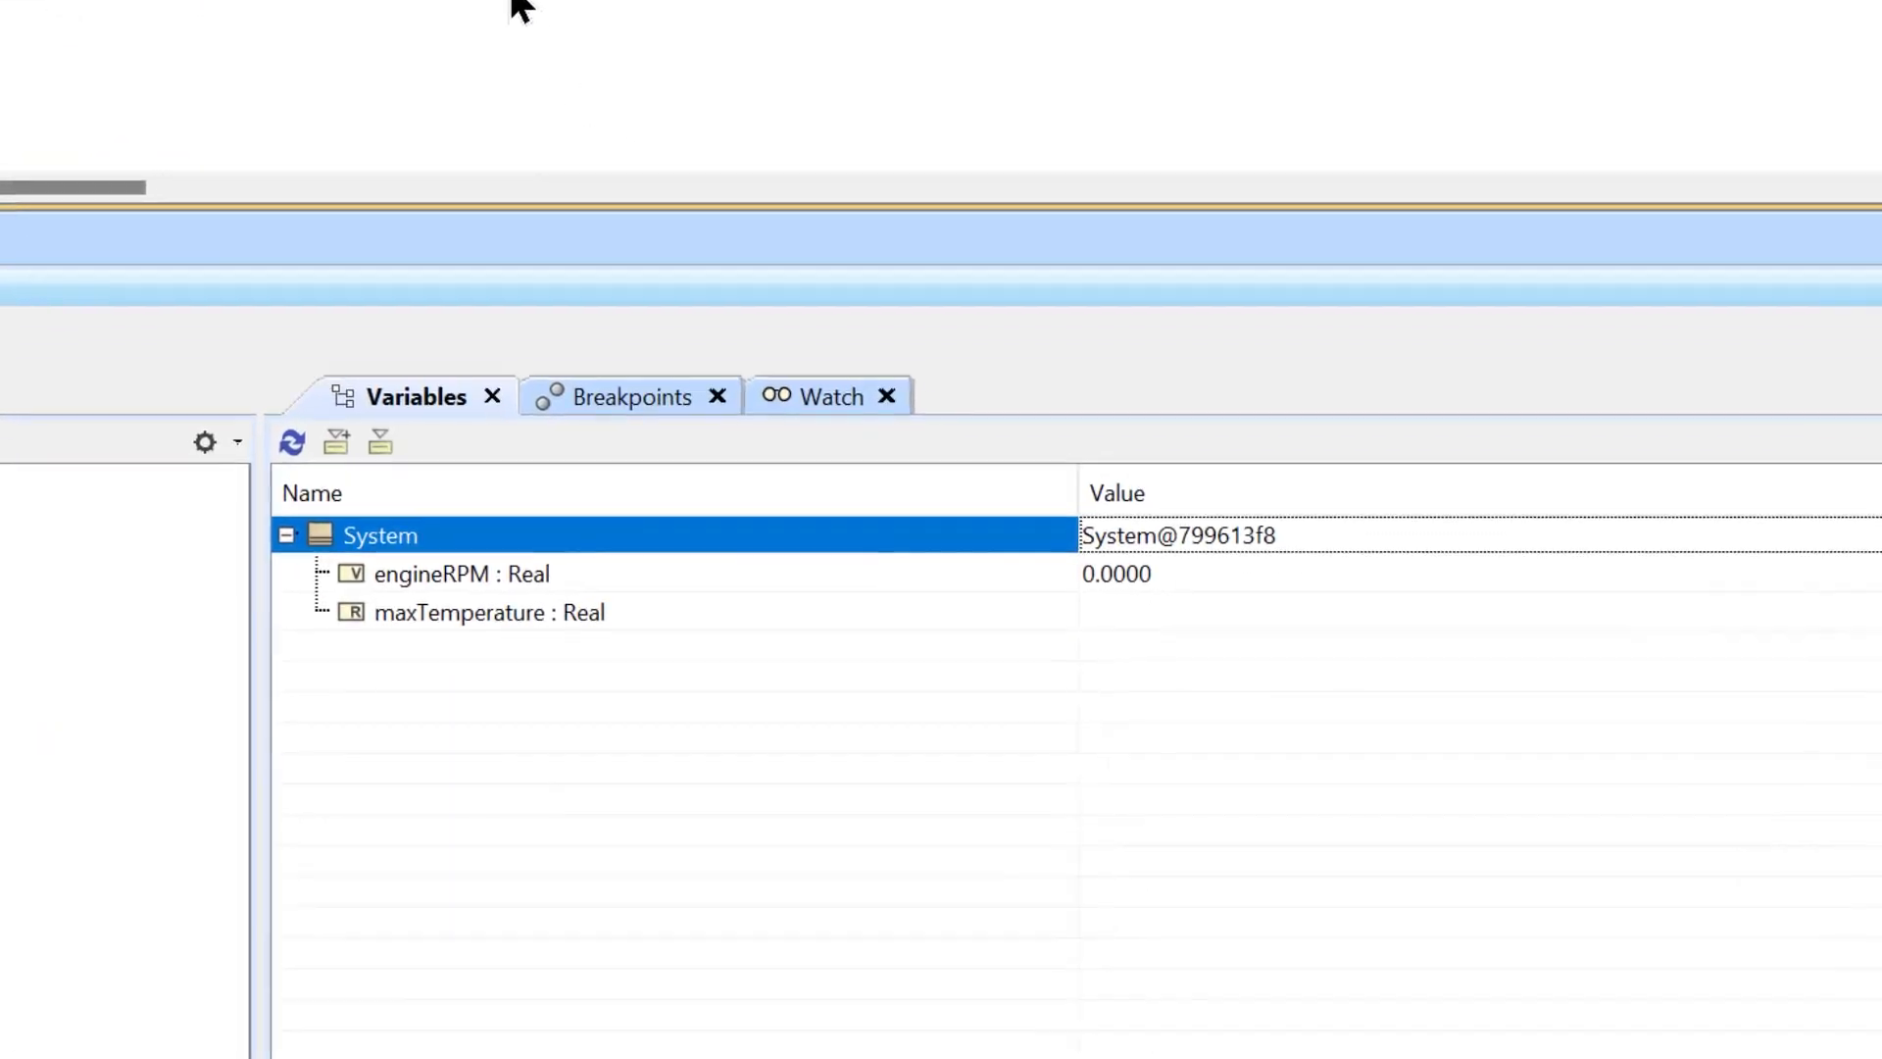
{"action": "left_click", "coordinate": [911, 619]}
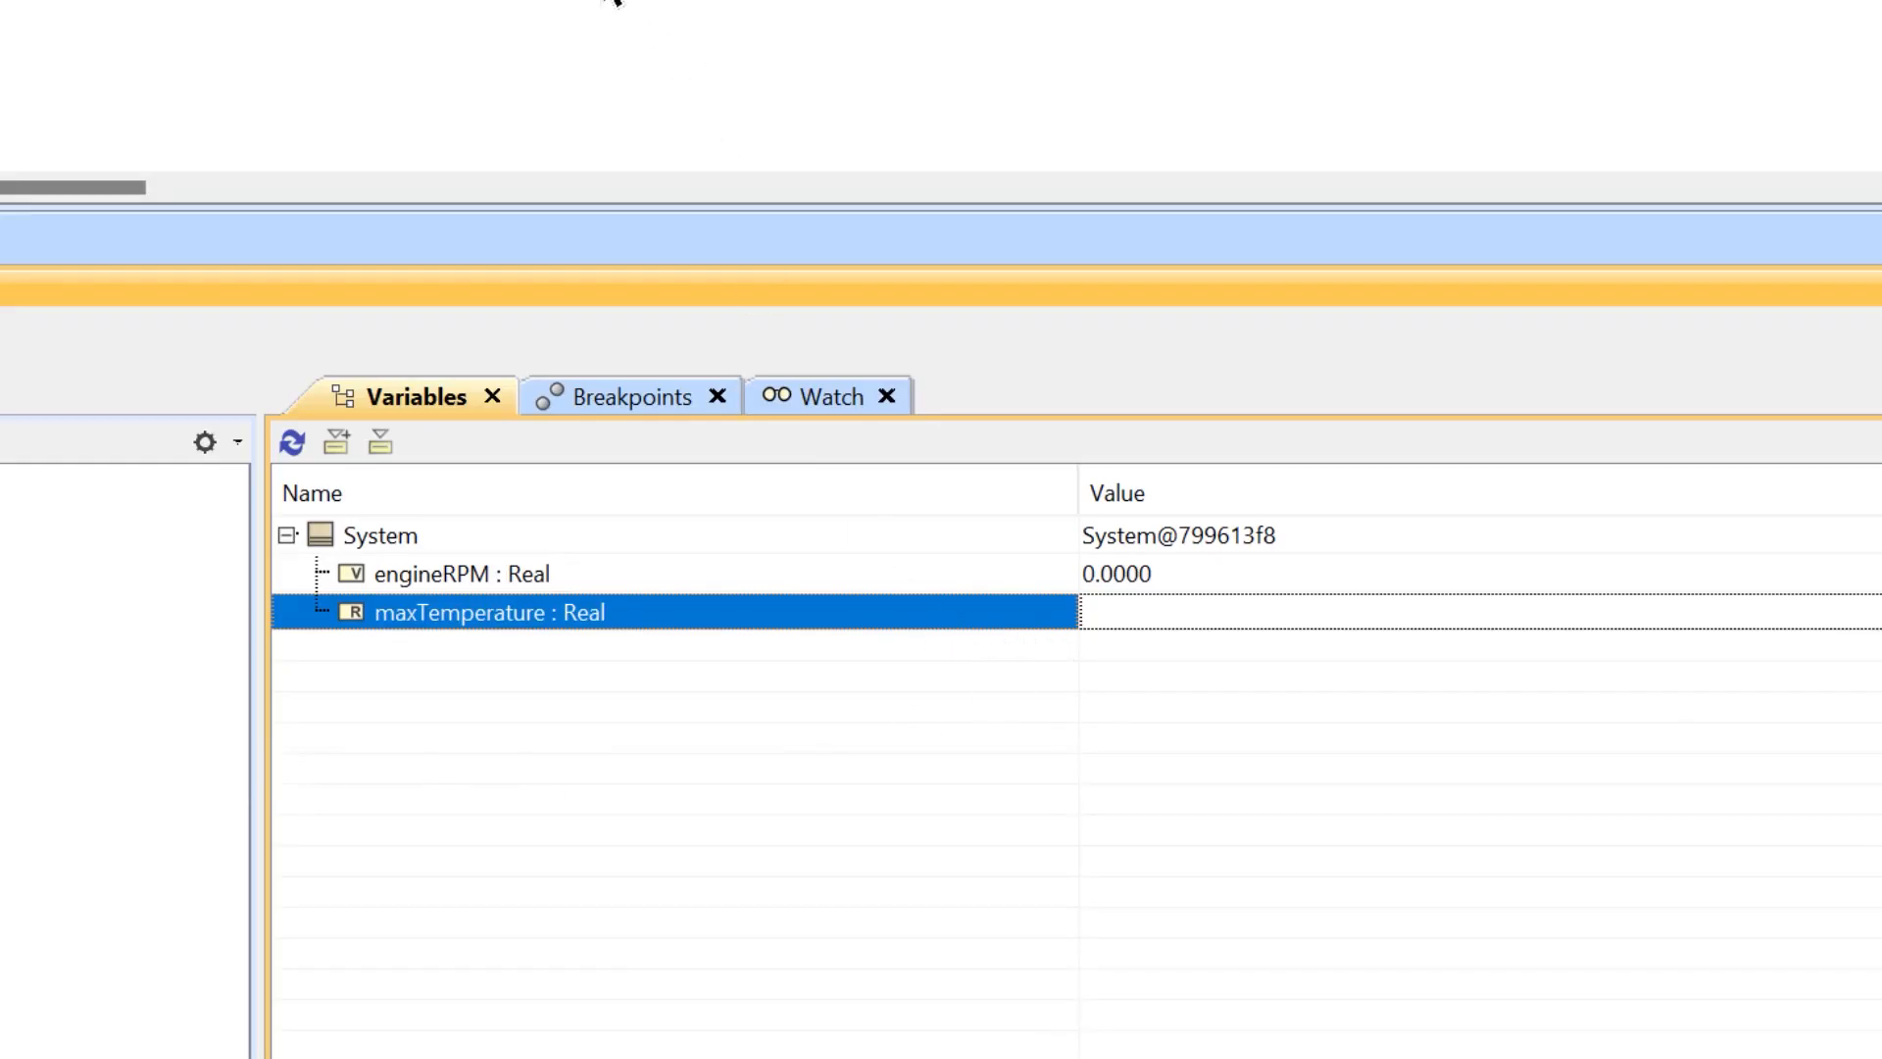
{"action": "left_click", "coordinate": [609, 3]}
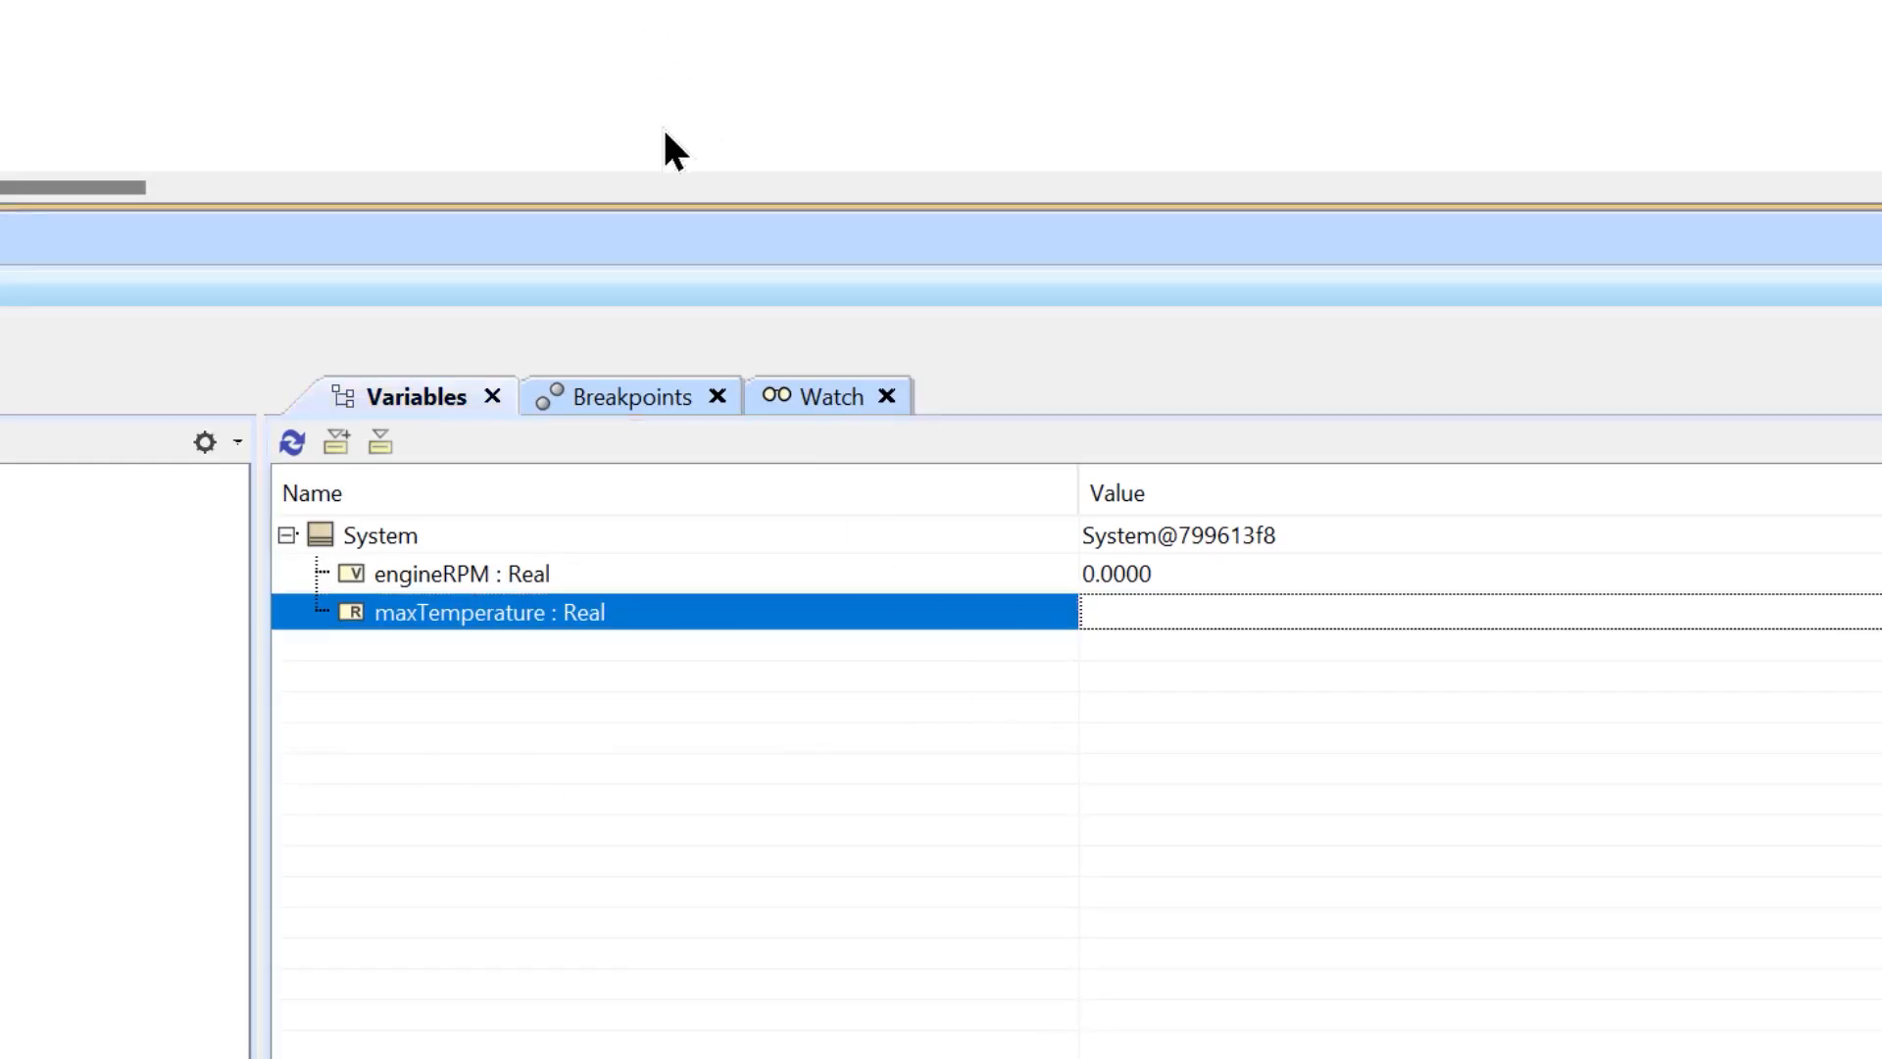
Add a runtime value to the maxTemperature variable in the simulation and compare it with engineRPM
{"action": "left_click", "coordinate": [735, 579]}
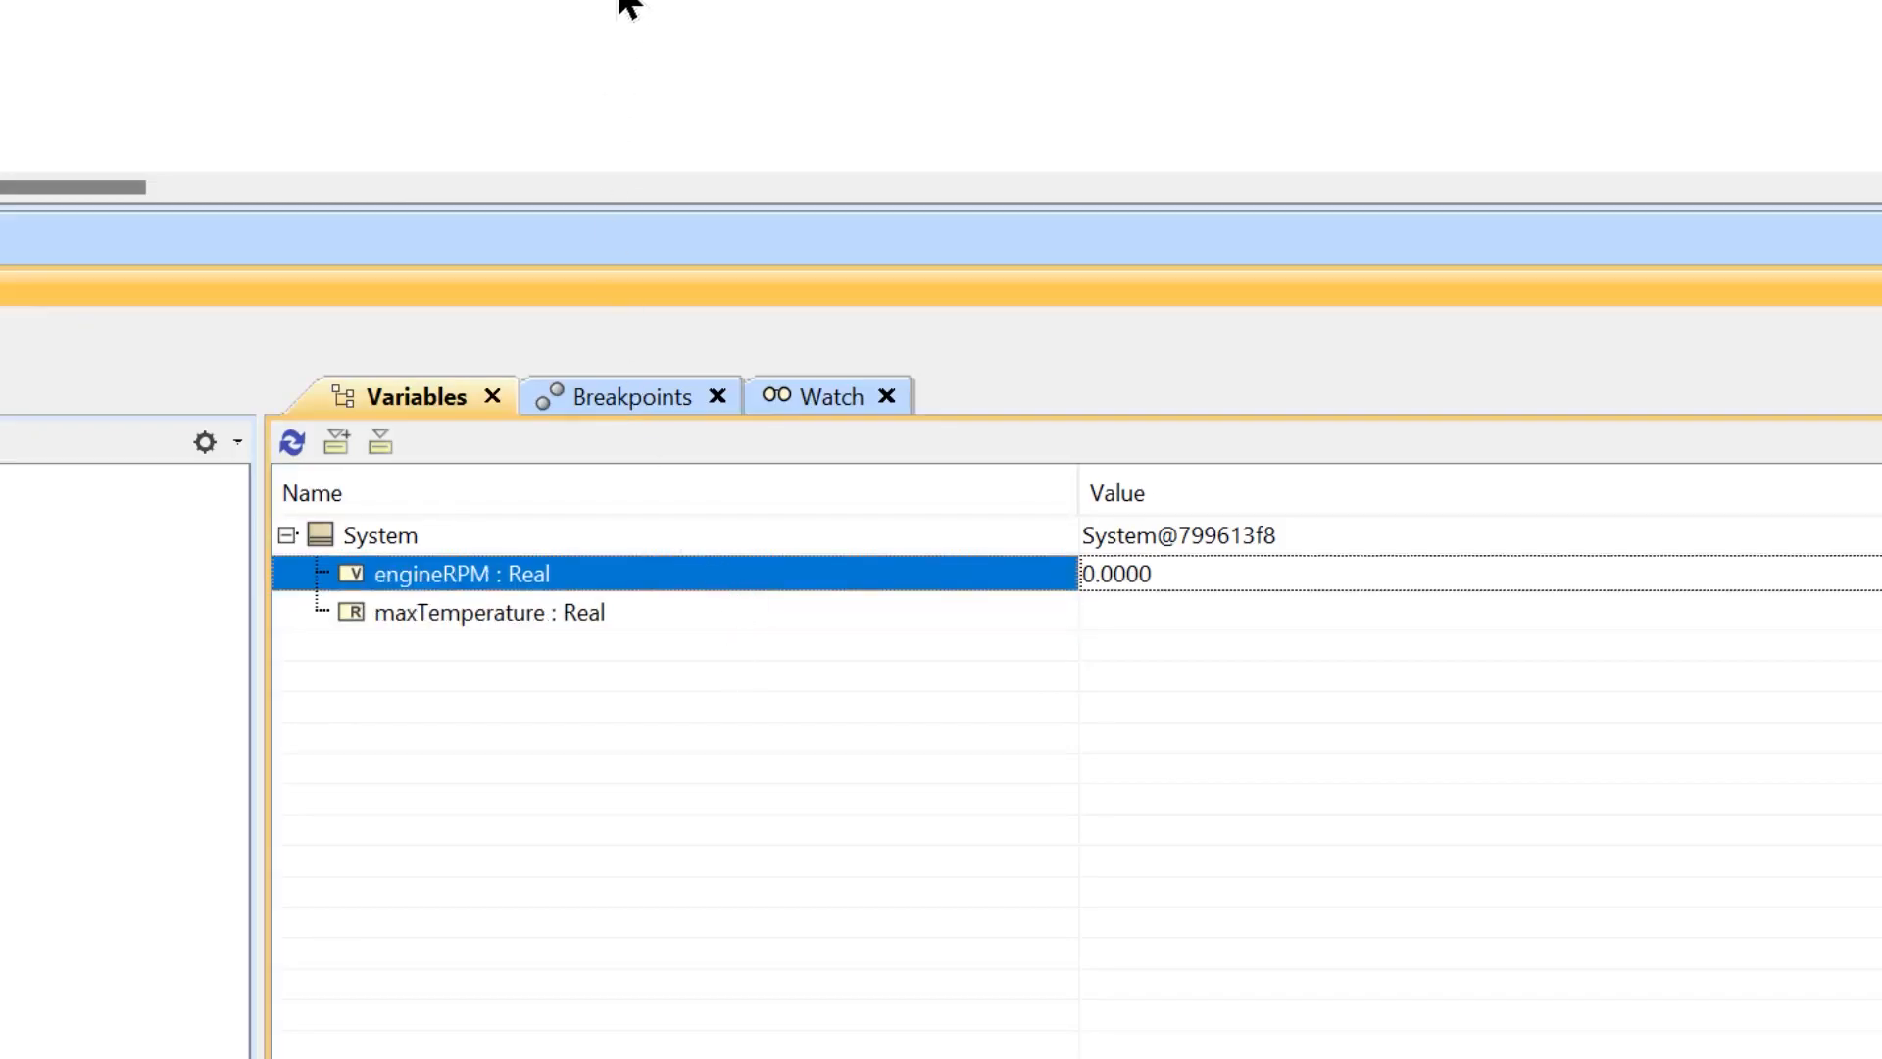
{"action": "right_click", "coordinate": [758, 614]}
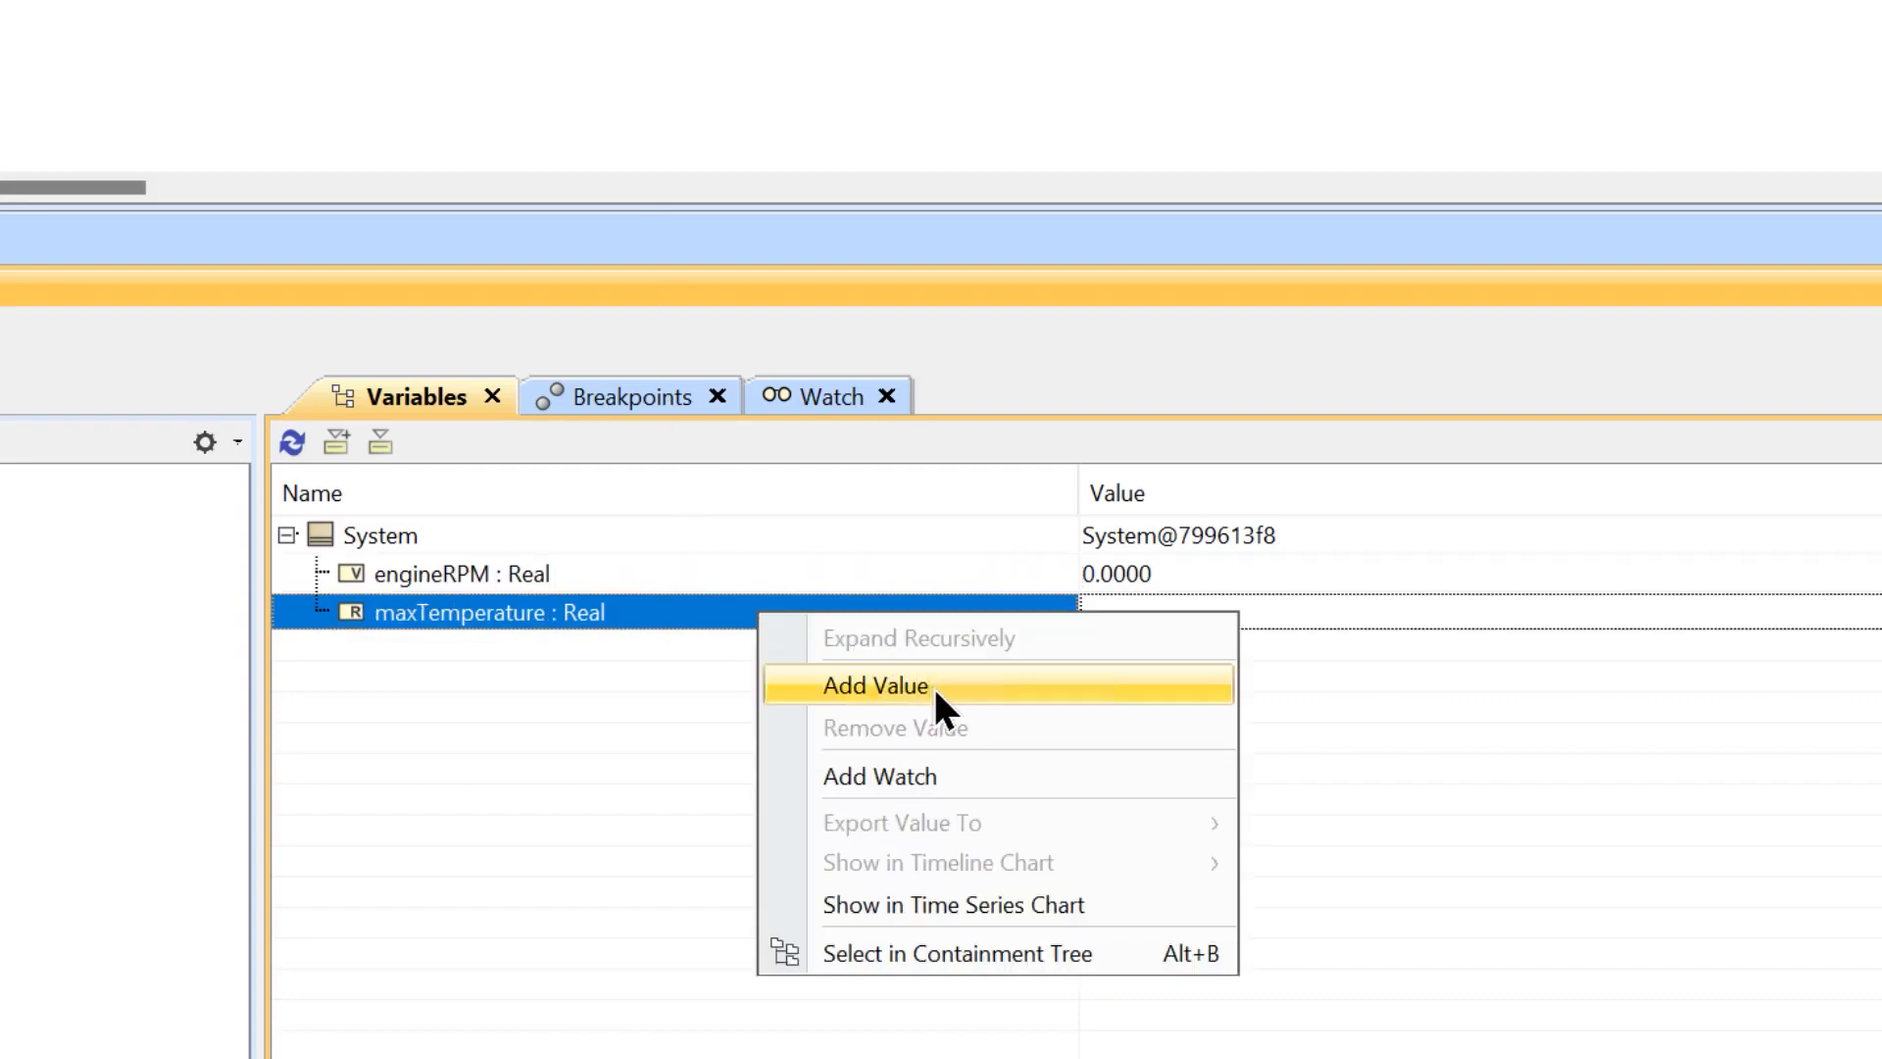
{"action": "left_click", "coordinate": [1020, 682]}
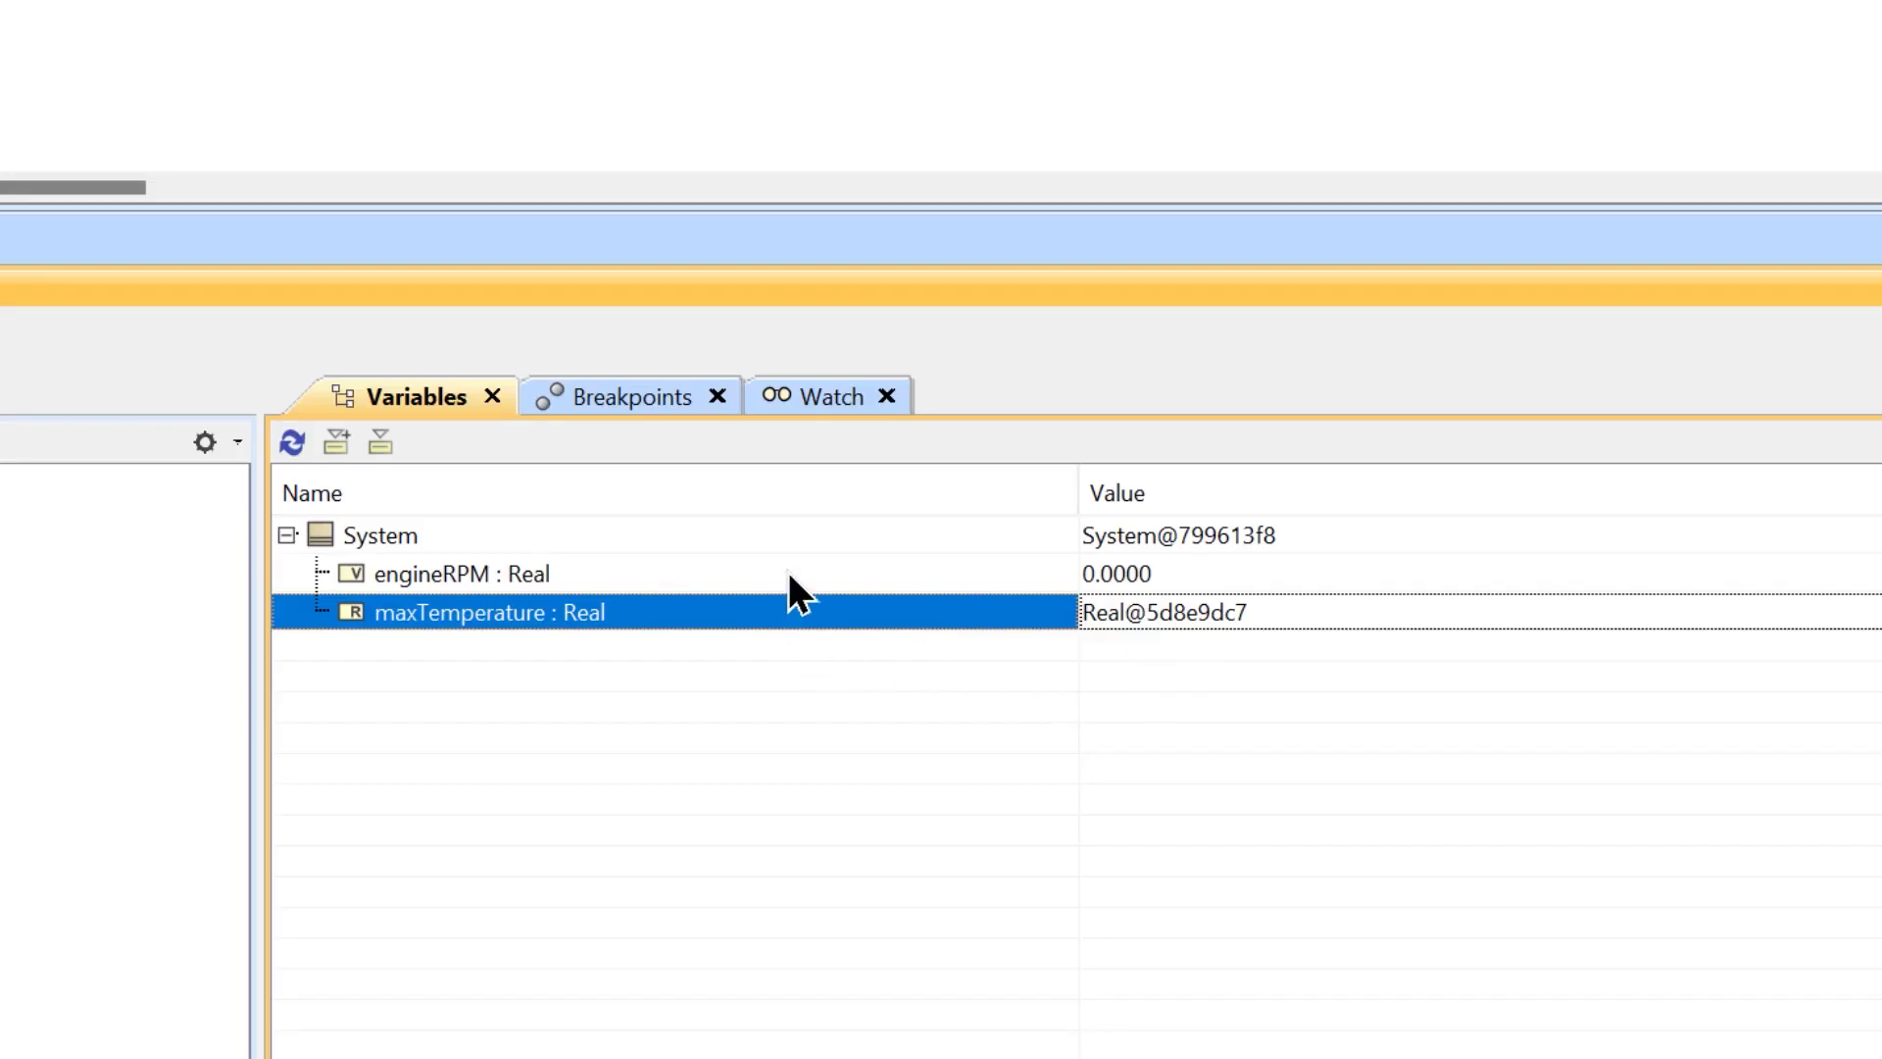
{"action": "left_click", "coordinate": [757, 576]}
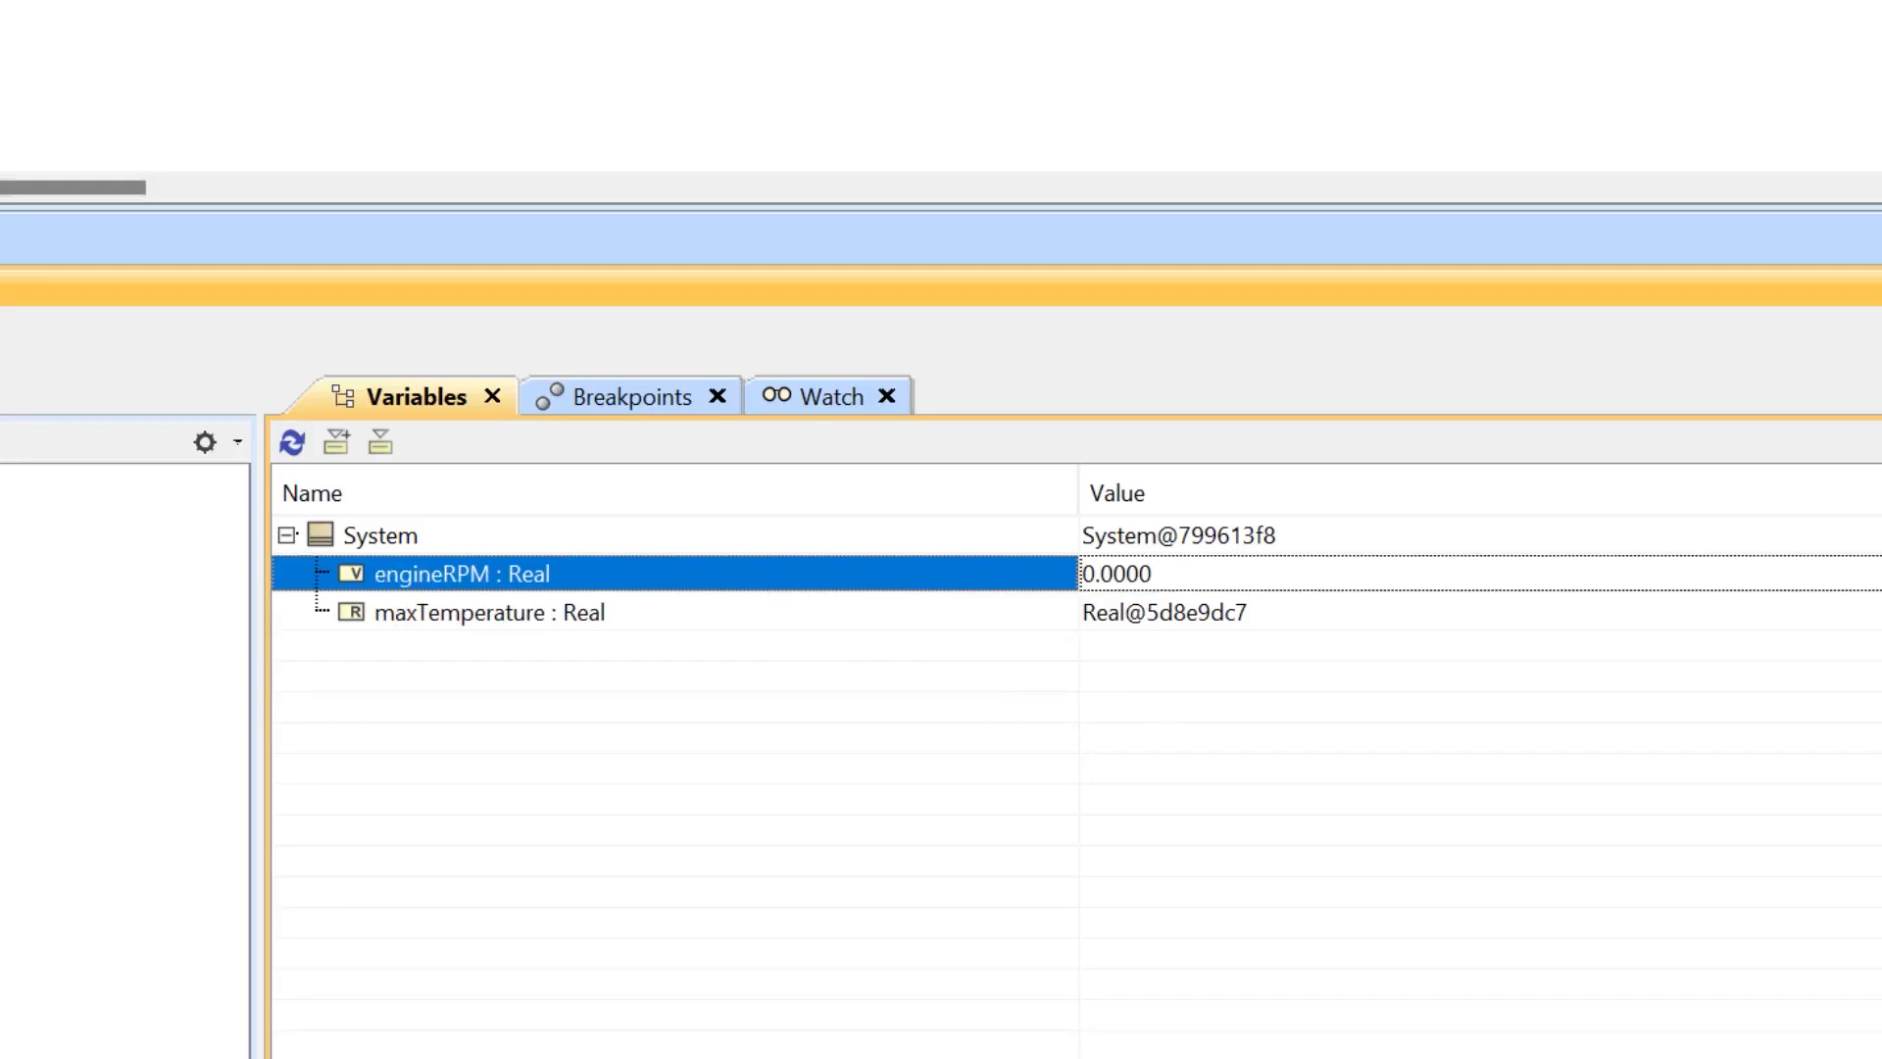
Move the System block up and to the left on the block definition diagram
{"action": "left_click", "coordinate": [941, 86]}
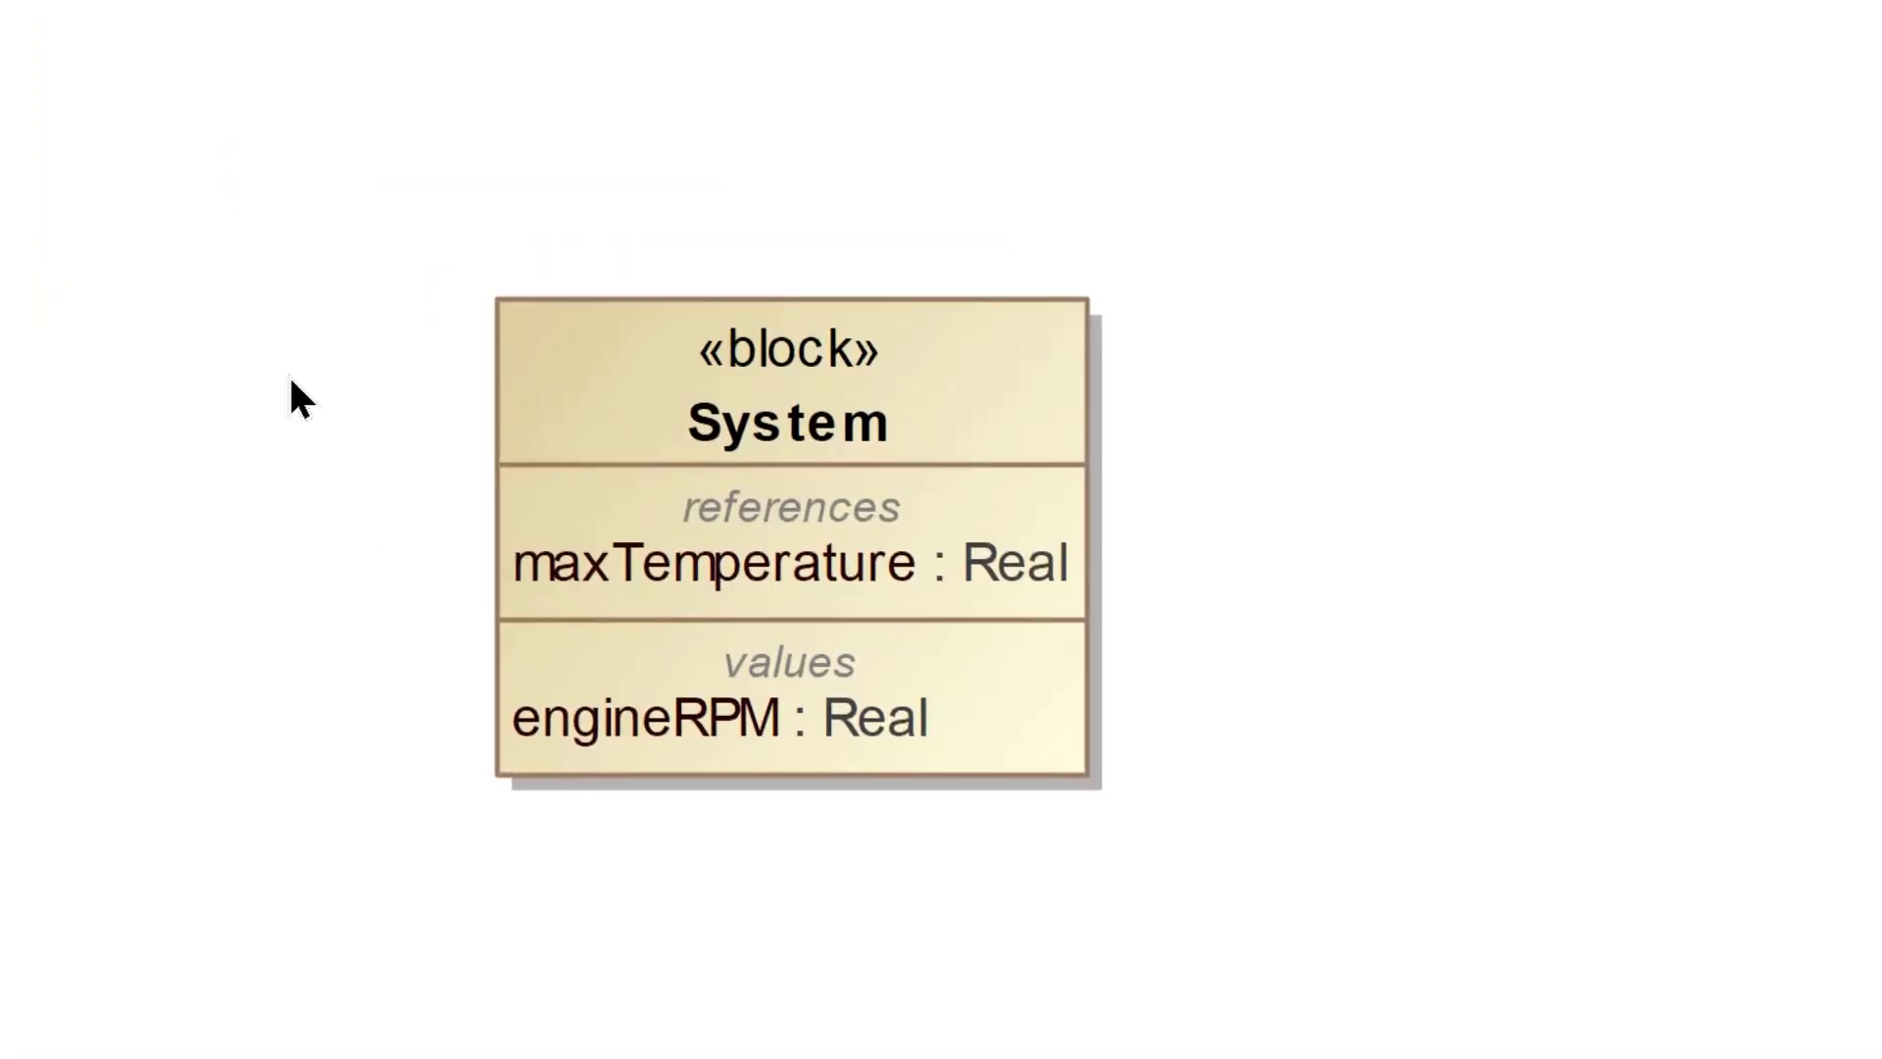
{"action": "left_click_drag", "start_coordinate": [748, 386], "coordinate": [577, 214]}
{"action": "left_click", "coordinate": [978, 224]}
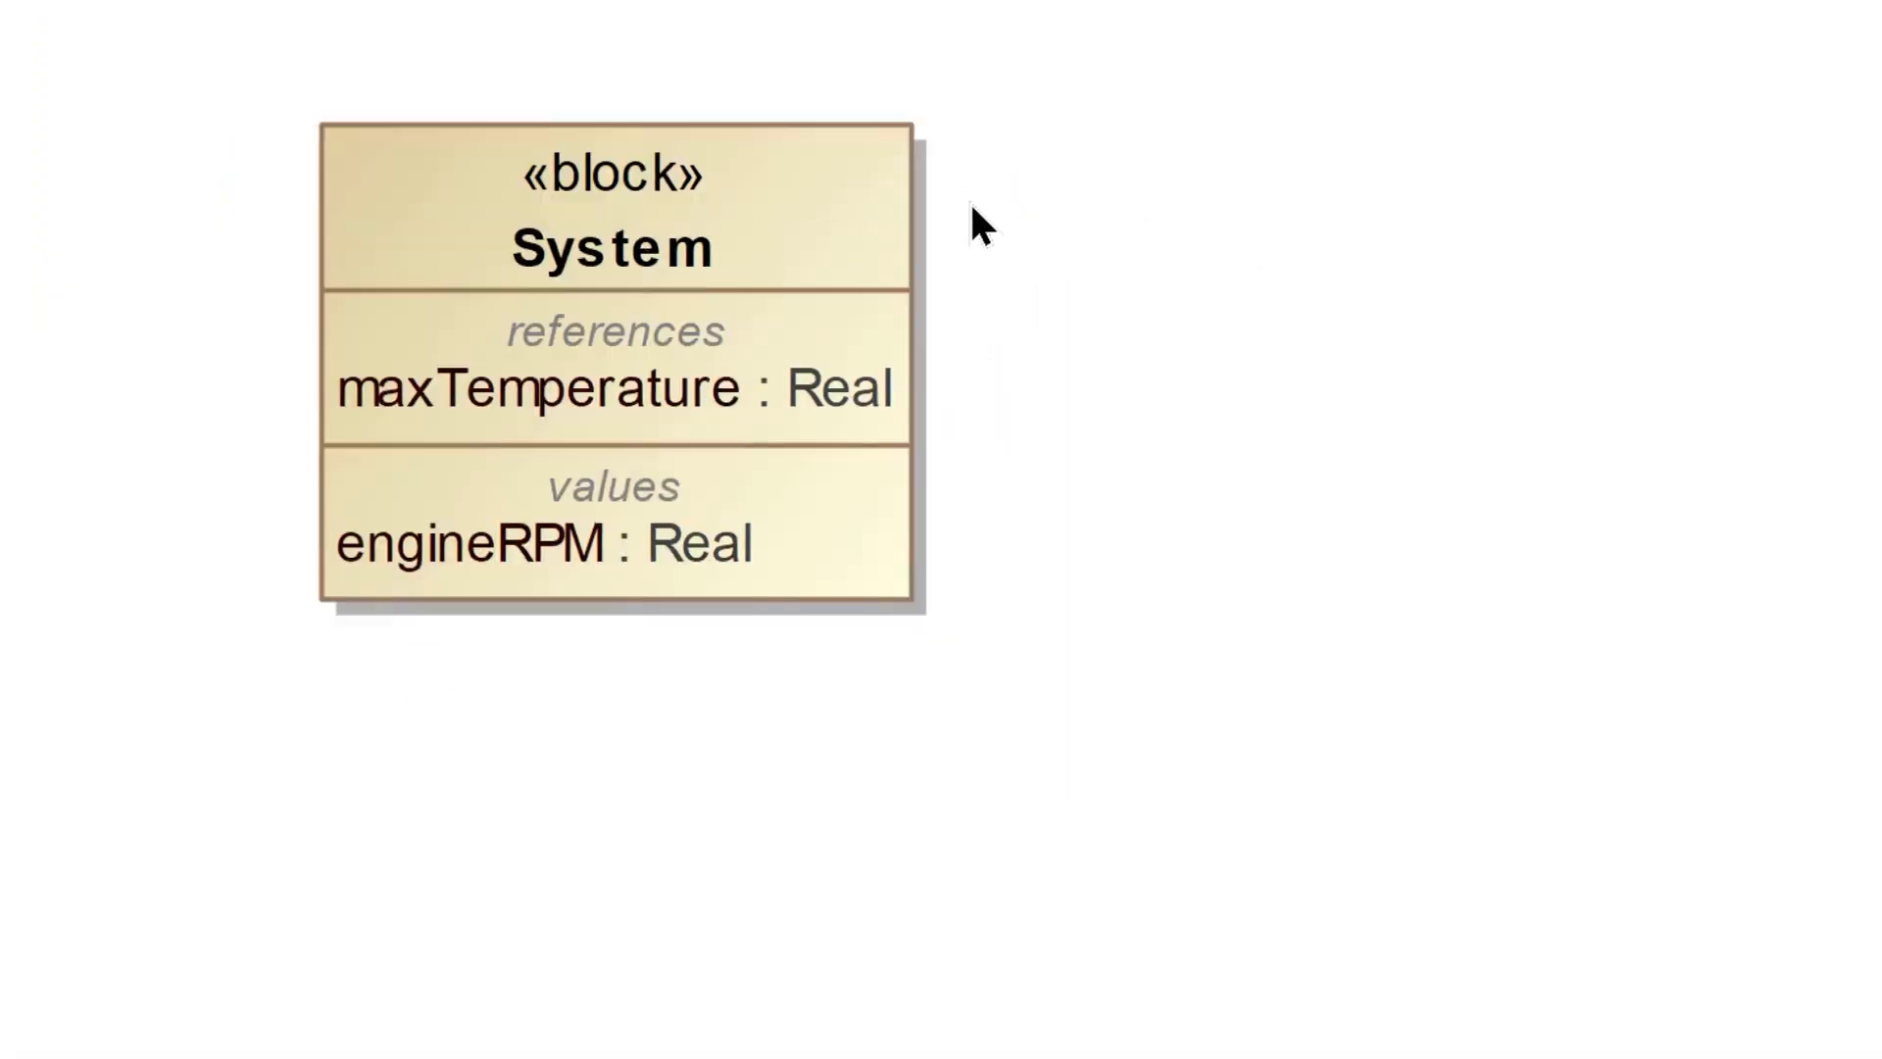
{"action": "right_click", "coordinate": [648, 194]}
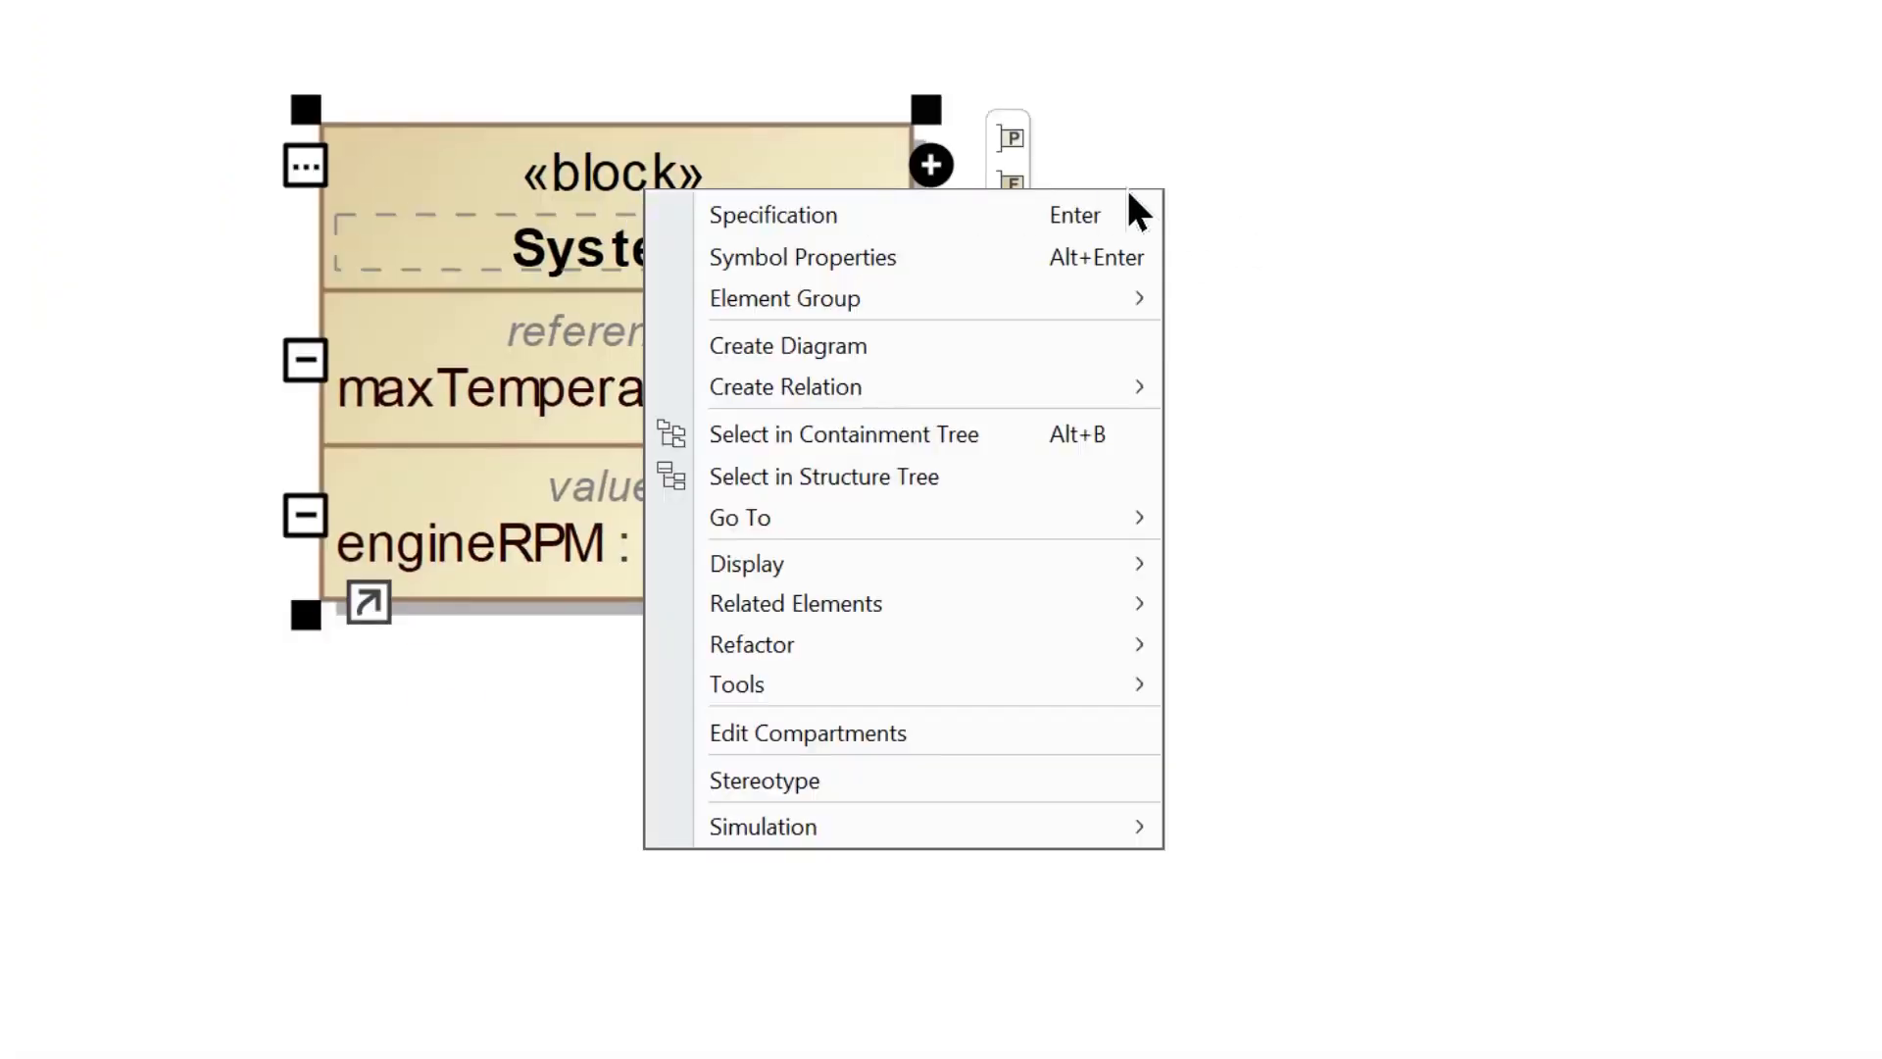
{"action": "left_click", "coordinate": [1325, 70]}
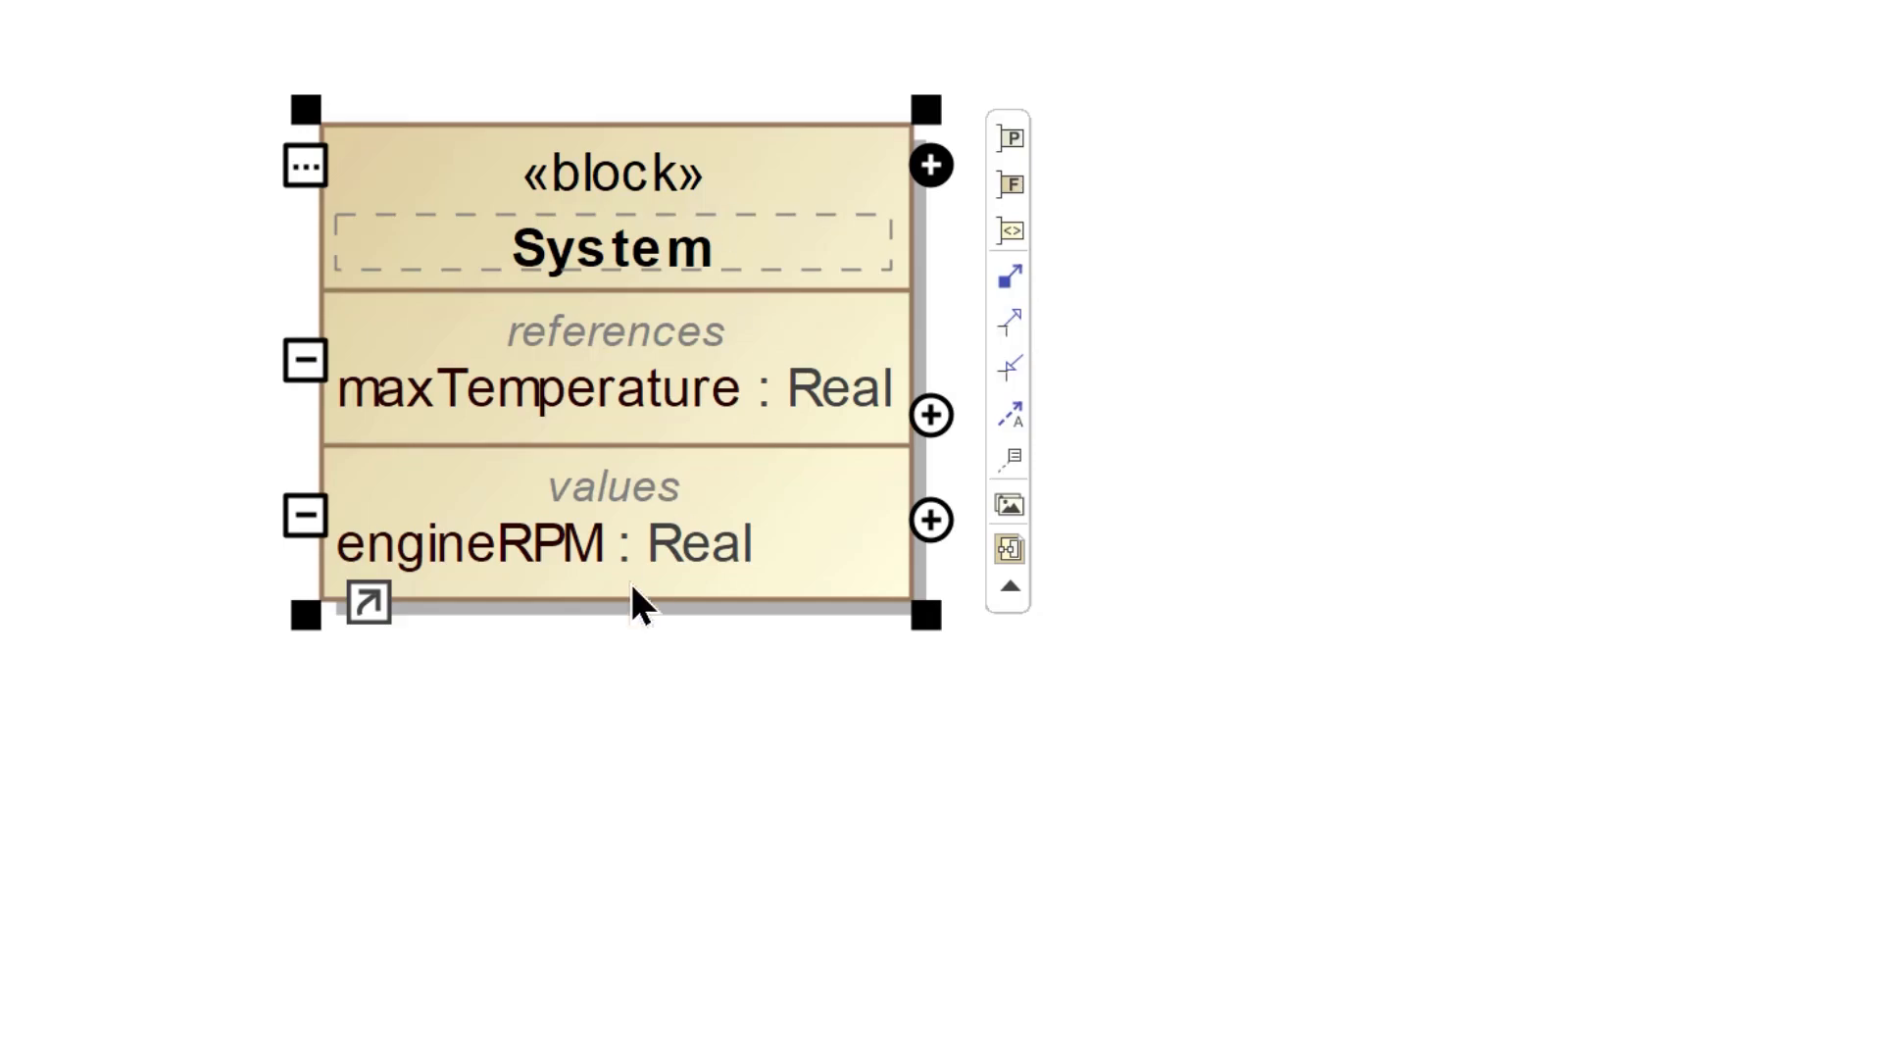
{"action": "left_click", "coordinate": [647, 693]}
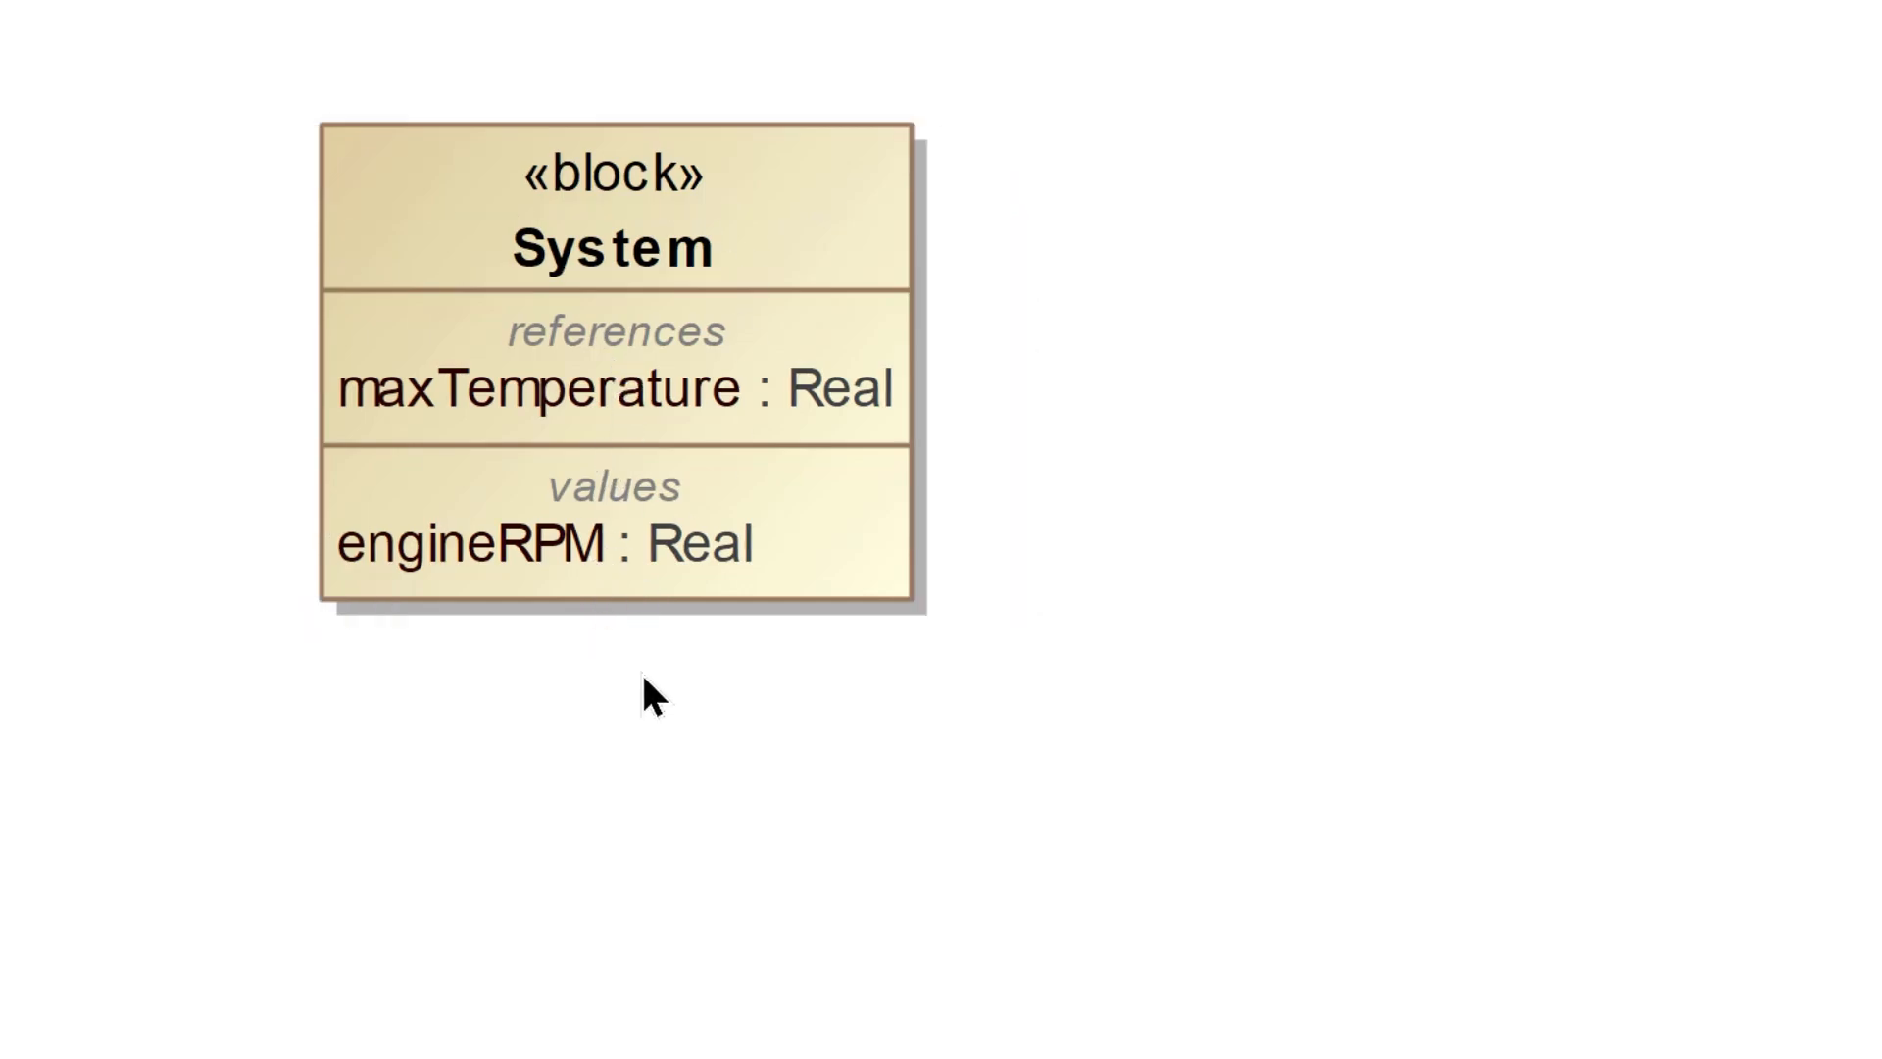
Create a SysML Activity Diagram for the System block
{"action": "right_click", "coordinate": [740, 241]}
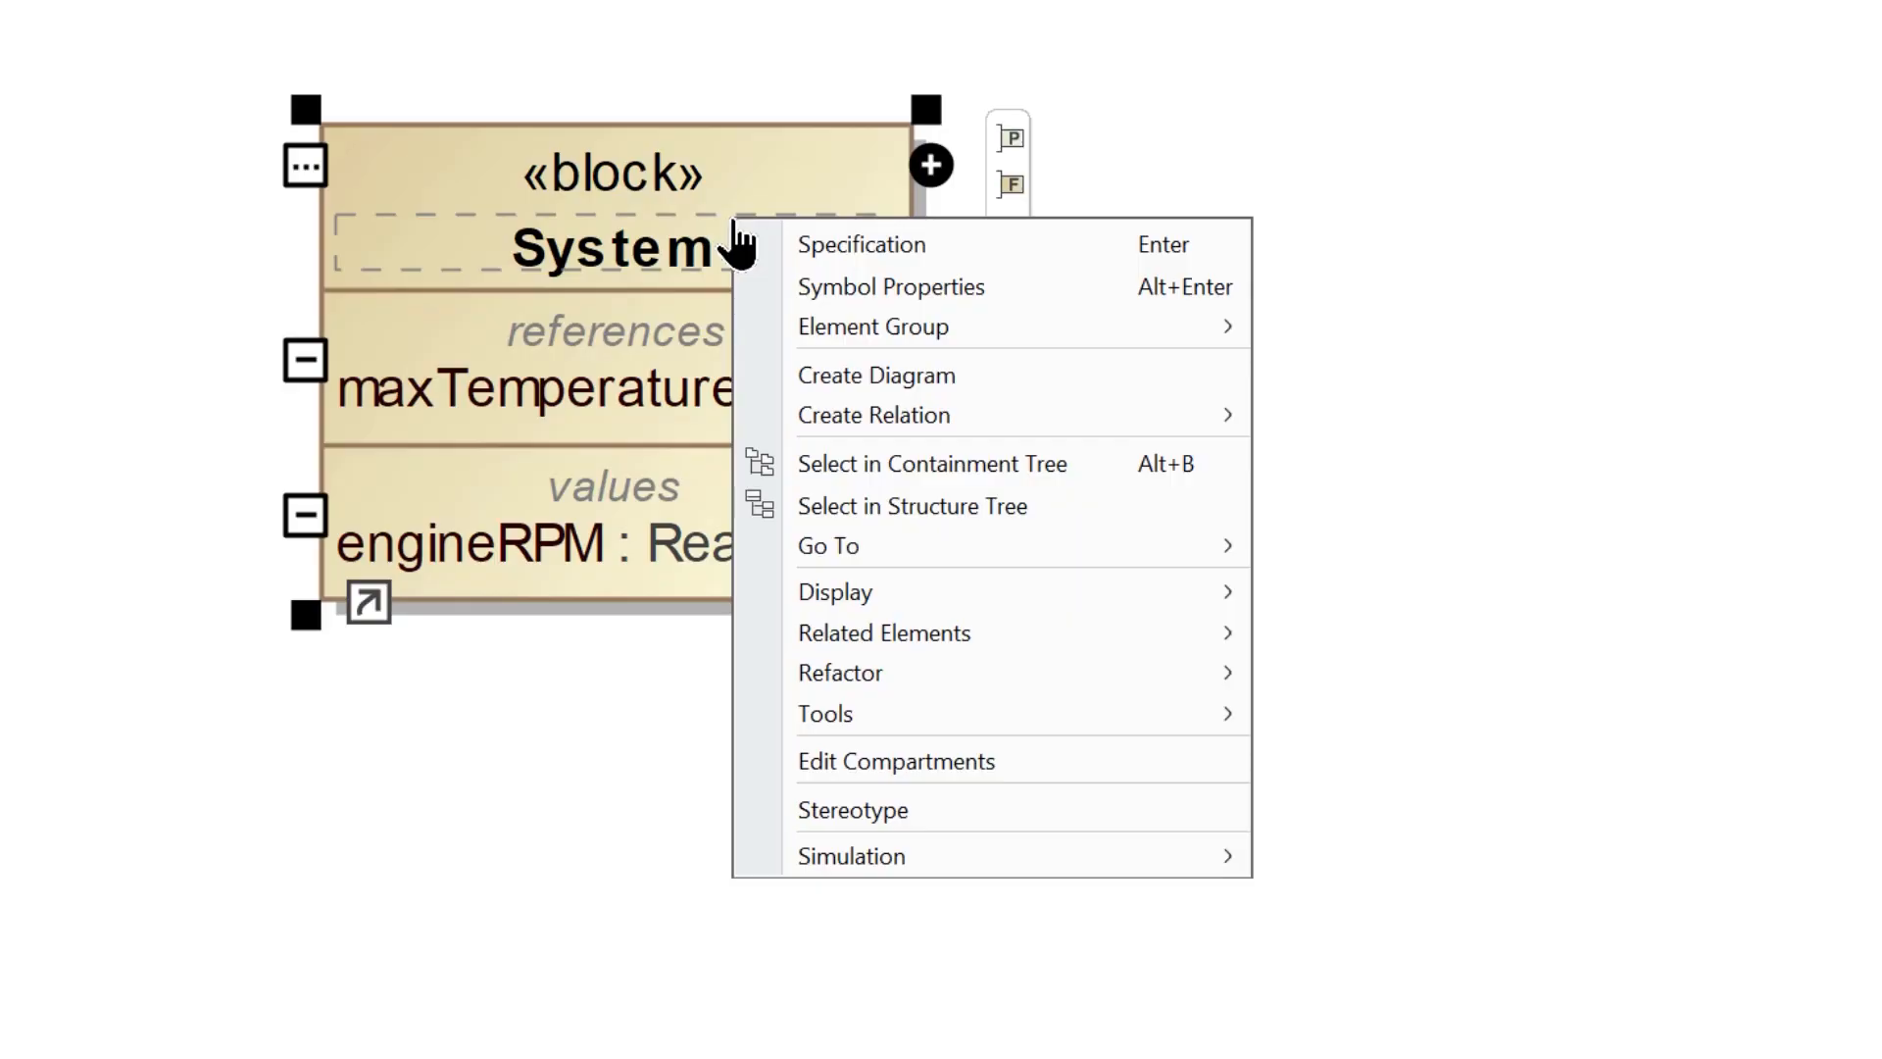
{"action": "left_click", "coordinate": [1050, 372]}
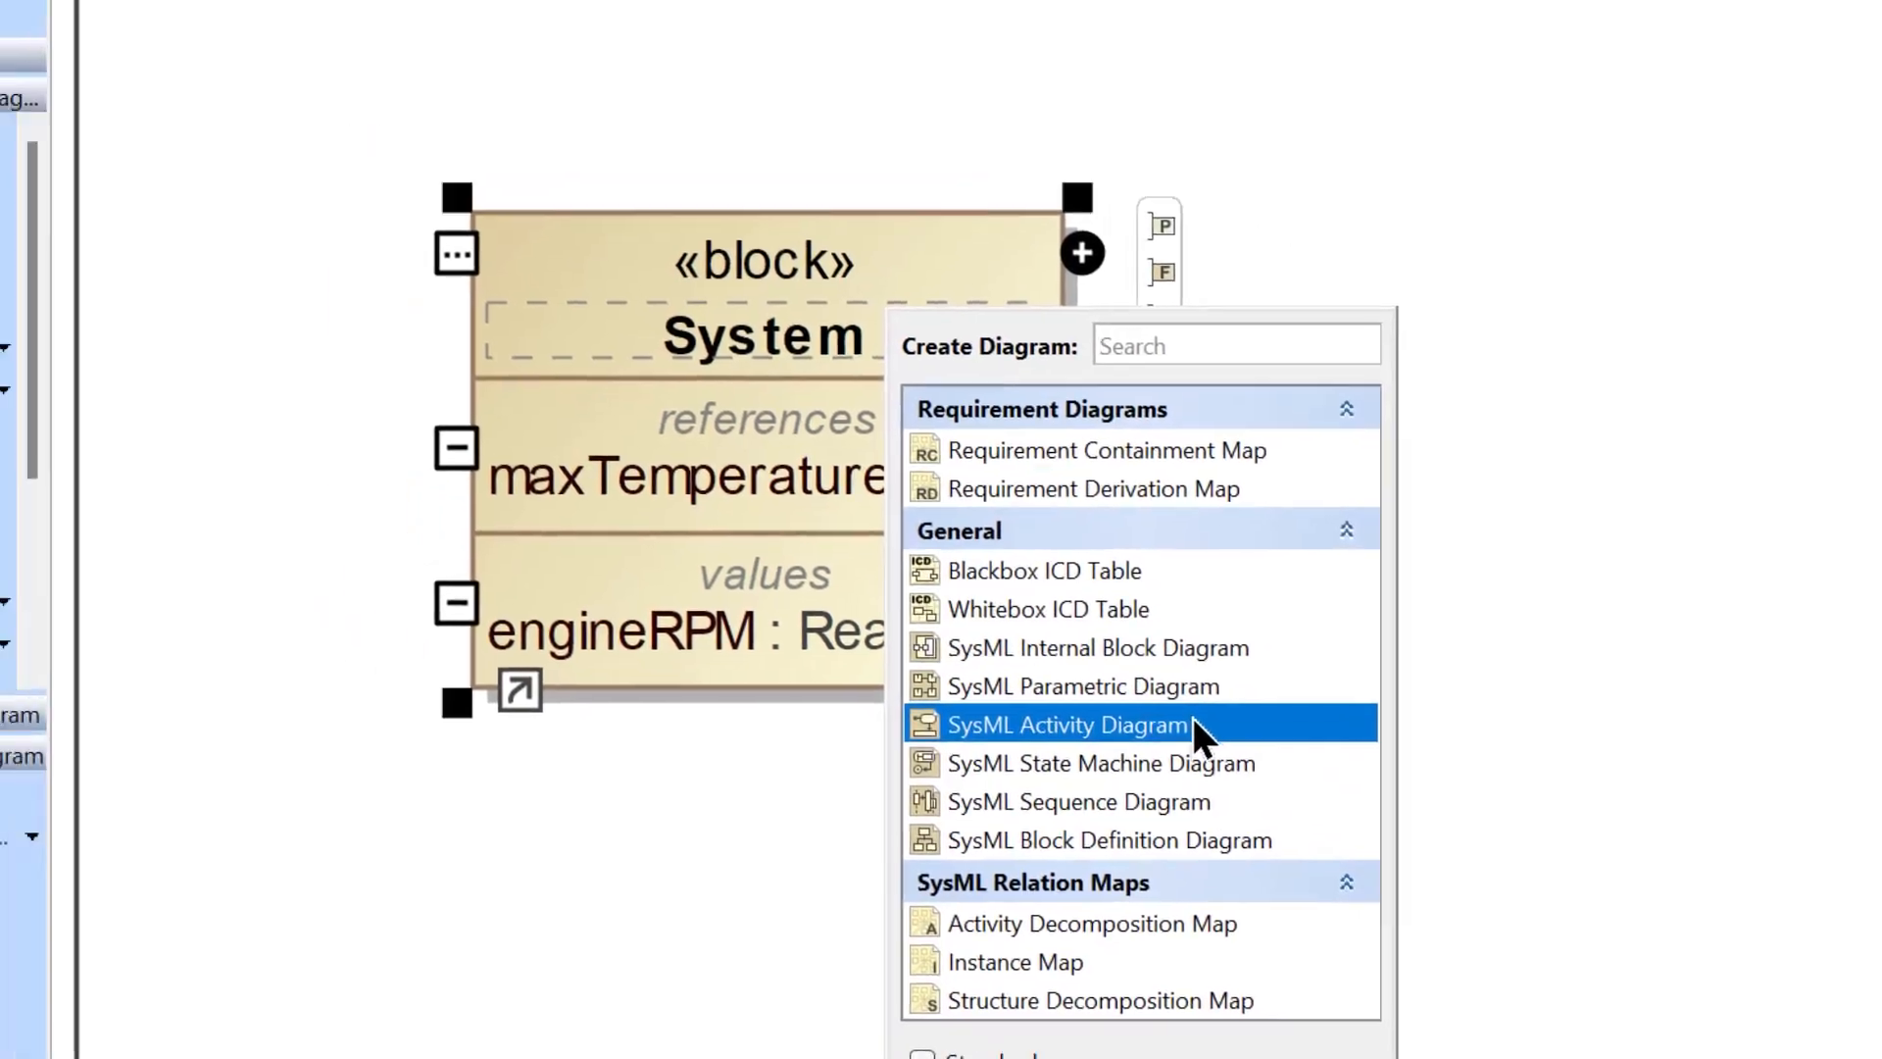
{"action": "left_click", "coordinate": [1192, 725]}
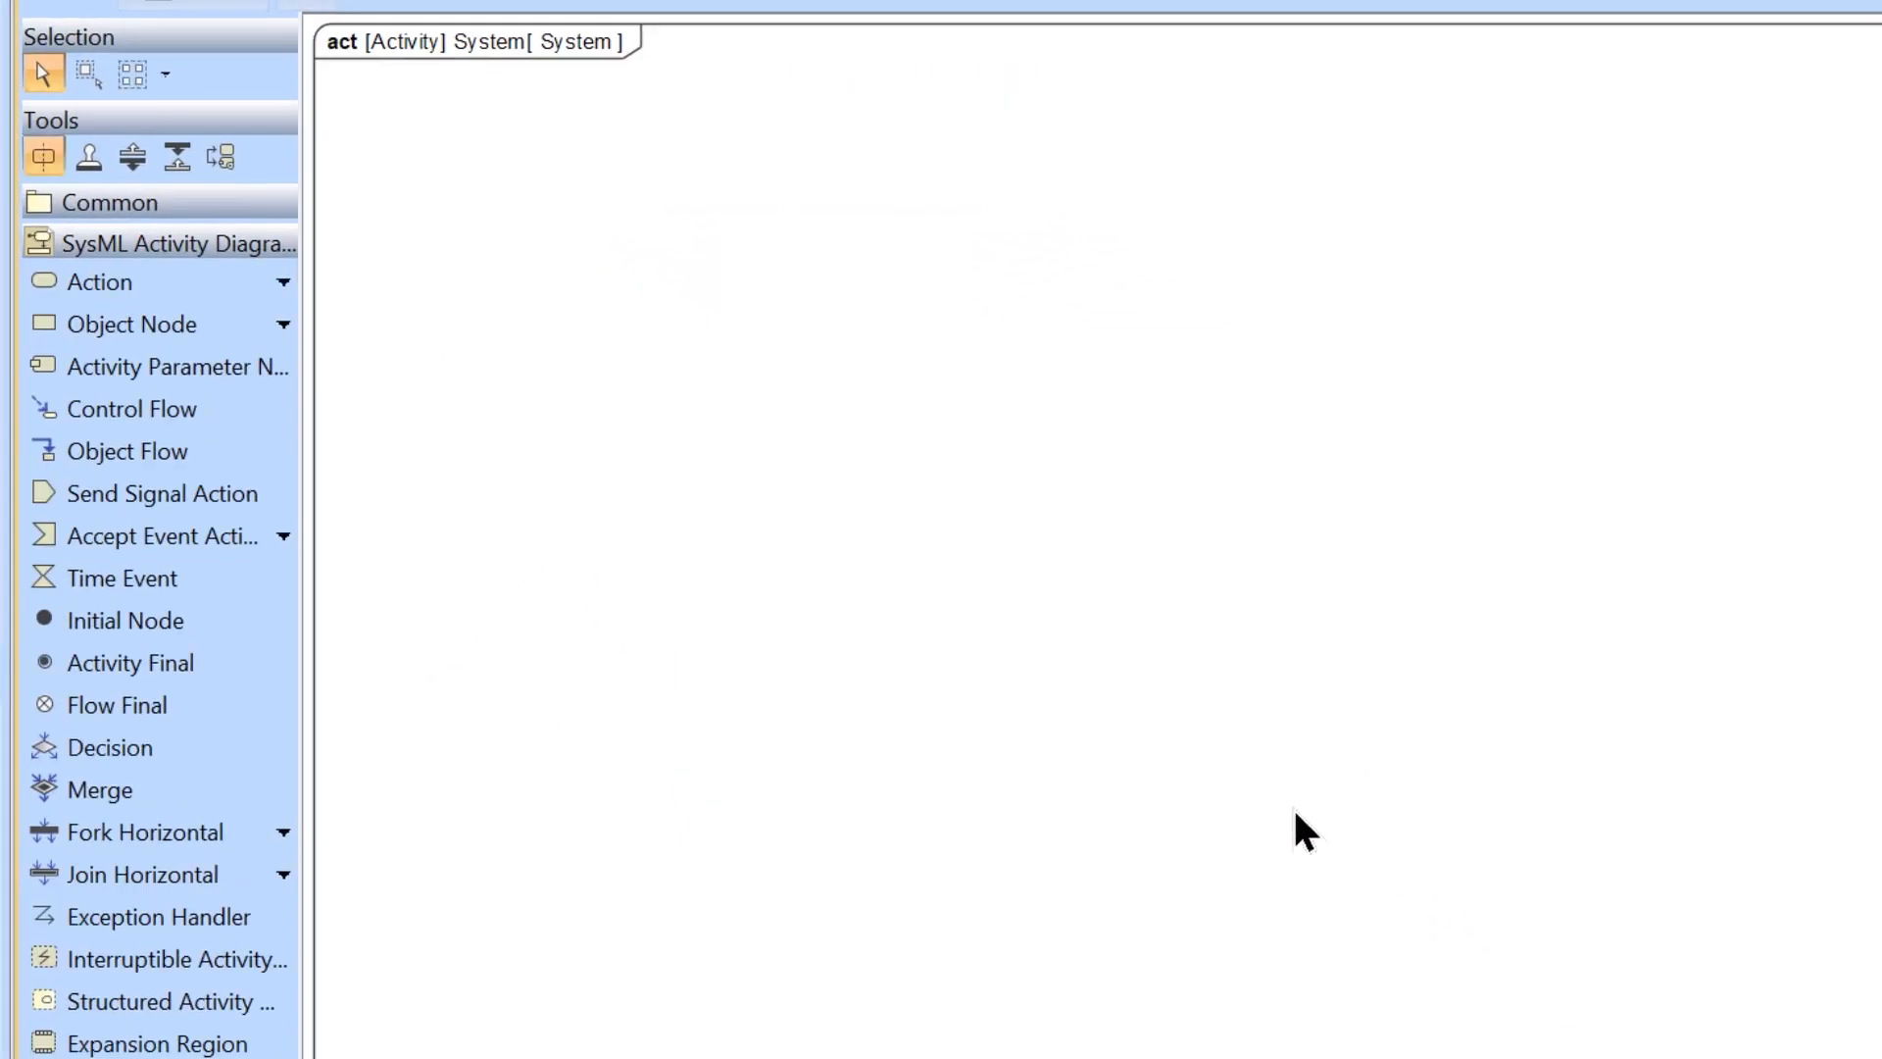
Place an initial node on the activity diagram and draw a control flow from it down to a new merge node
{"action": "left_click", "coordinate": [116, 615]}
{"action": "left_click", "coordinate": [792, 247]}
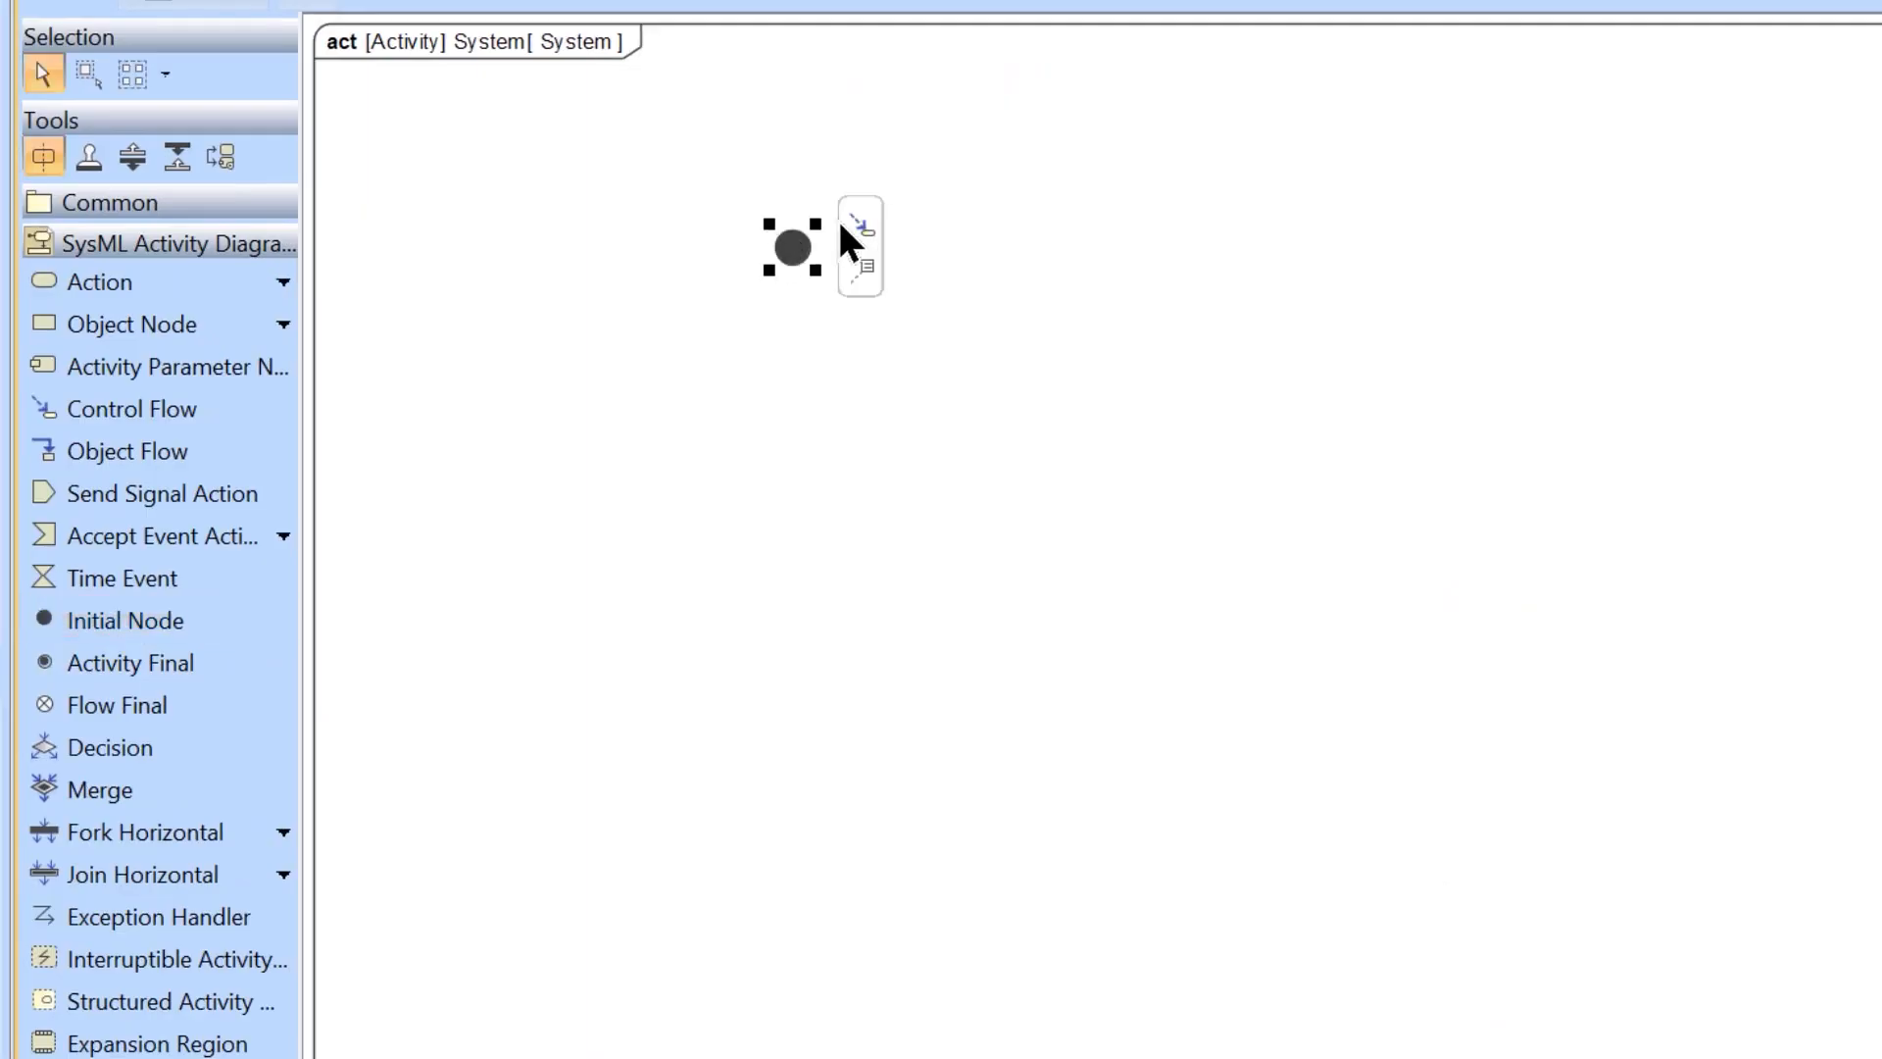
{"action": "left_click_drag", "start_coordinate": [865, 223], "coordinate": [810, 392]}
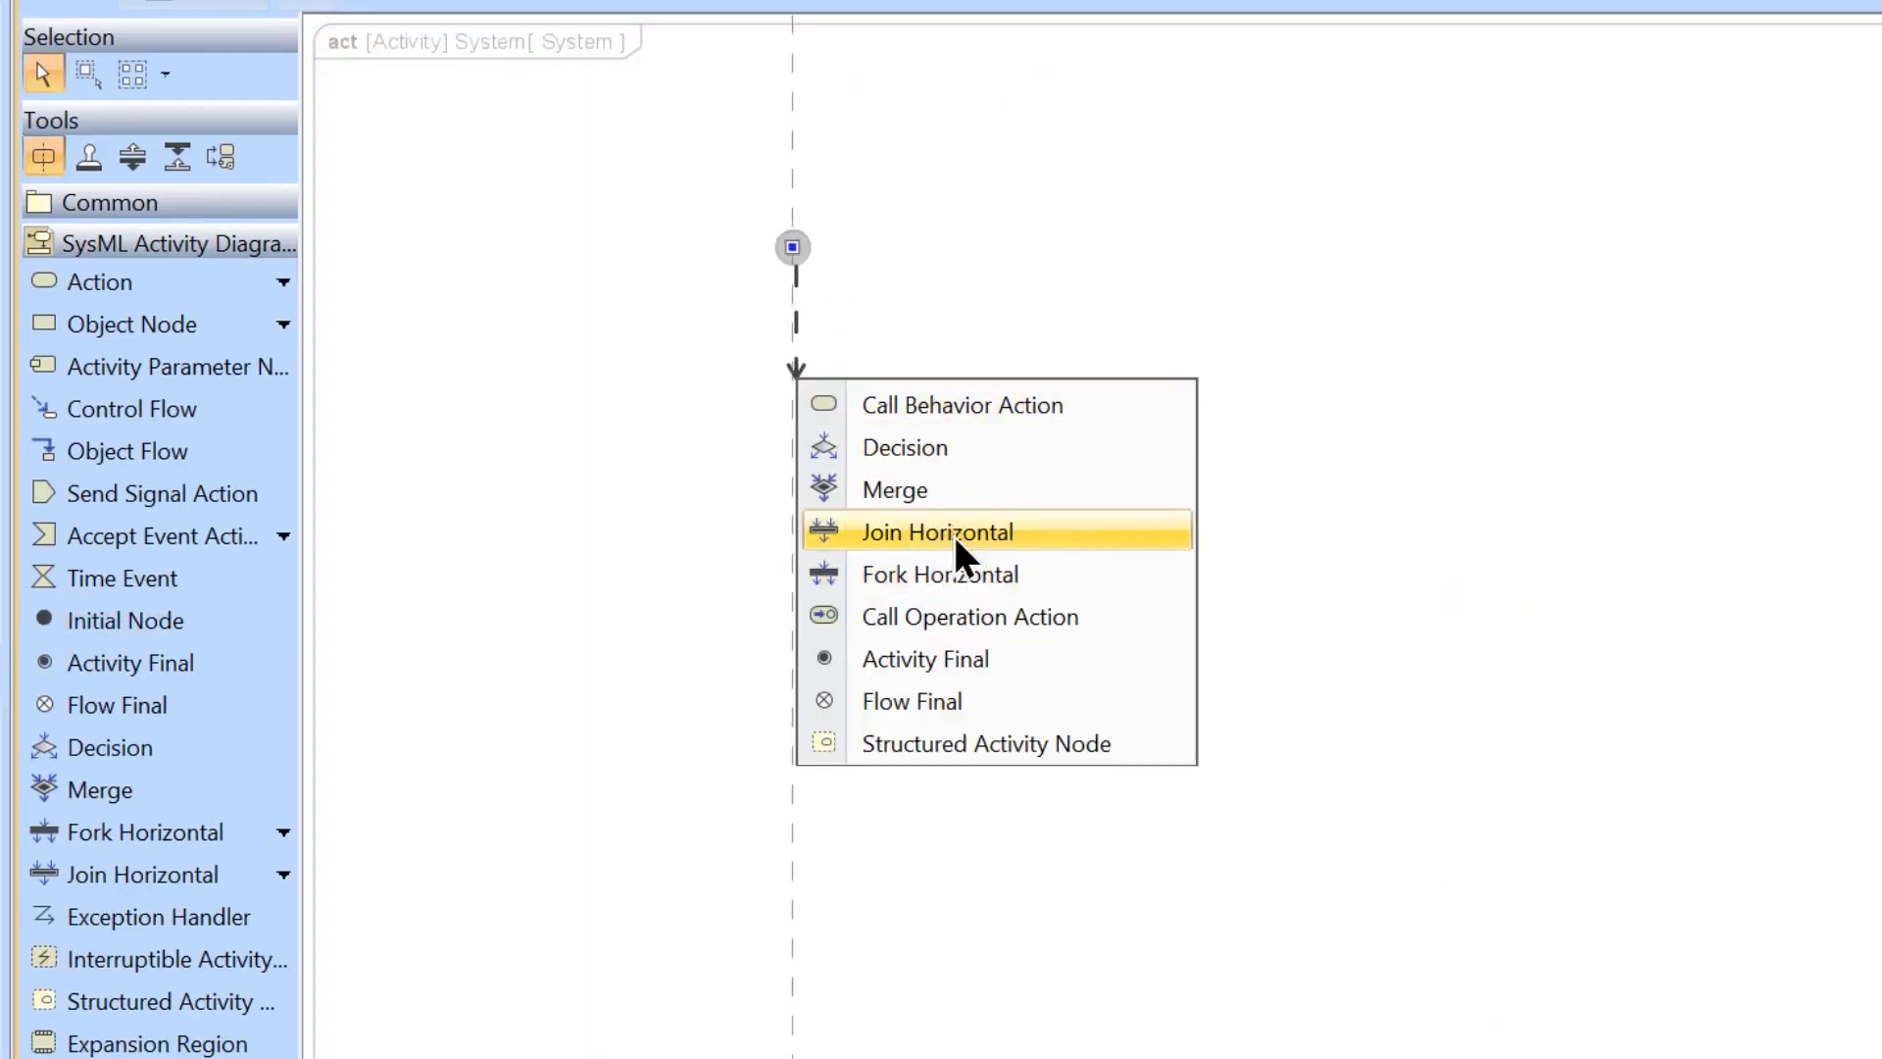
{"action": "left_click", "coordinate": [1027, 490]}
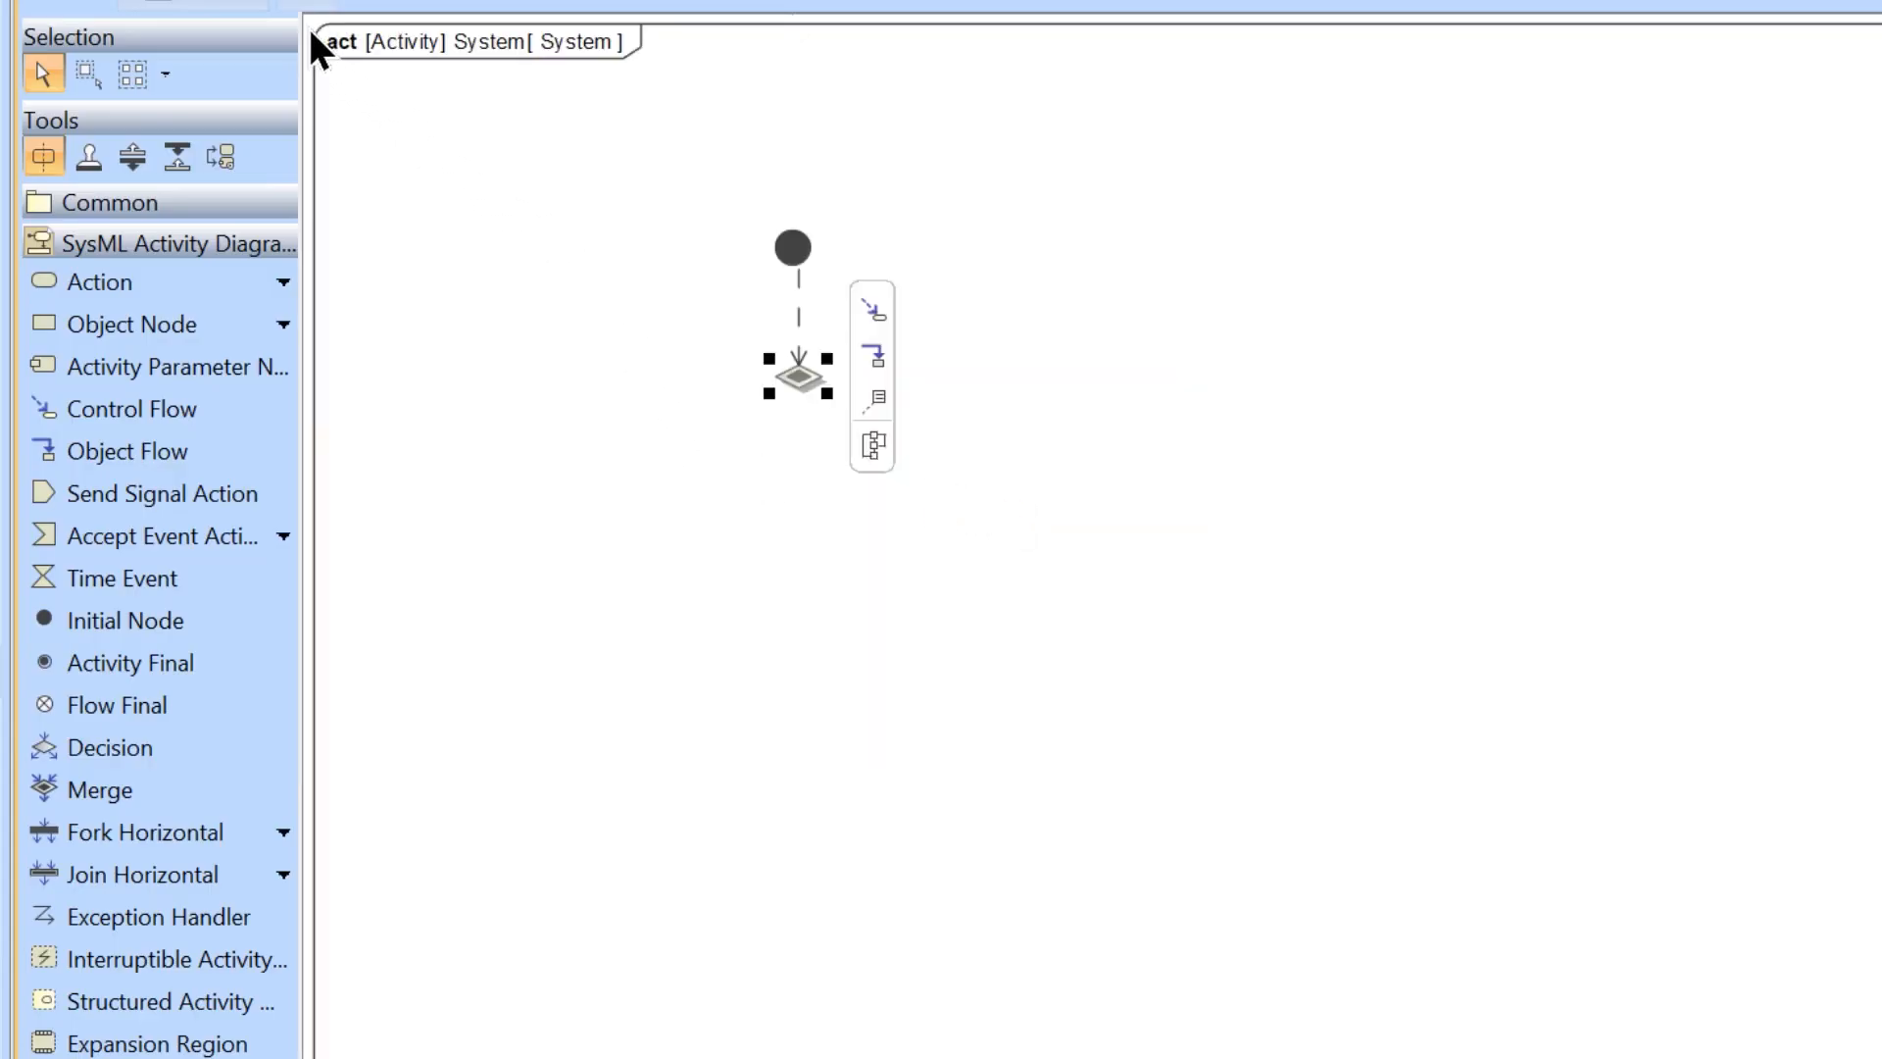
Lower the initial node slightly and align it directly above the merge node
{"action": "scroll", "coordinate": [309, 20], "scroll_direction": "up", "scroll_amount": 3}
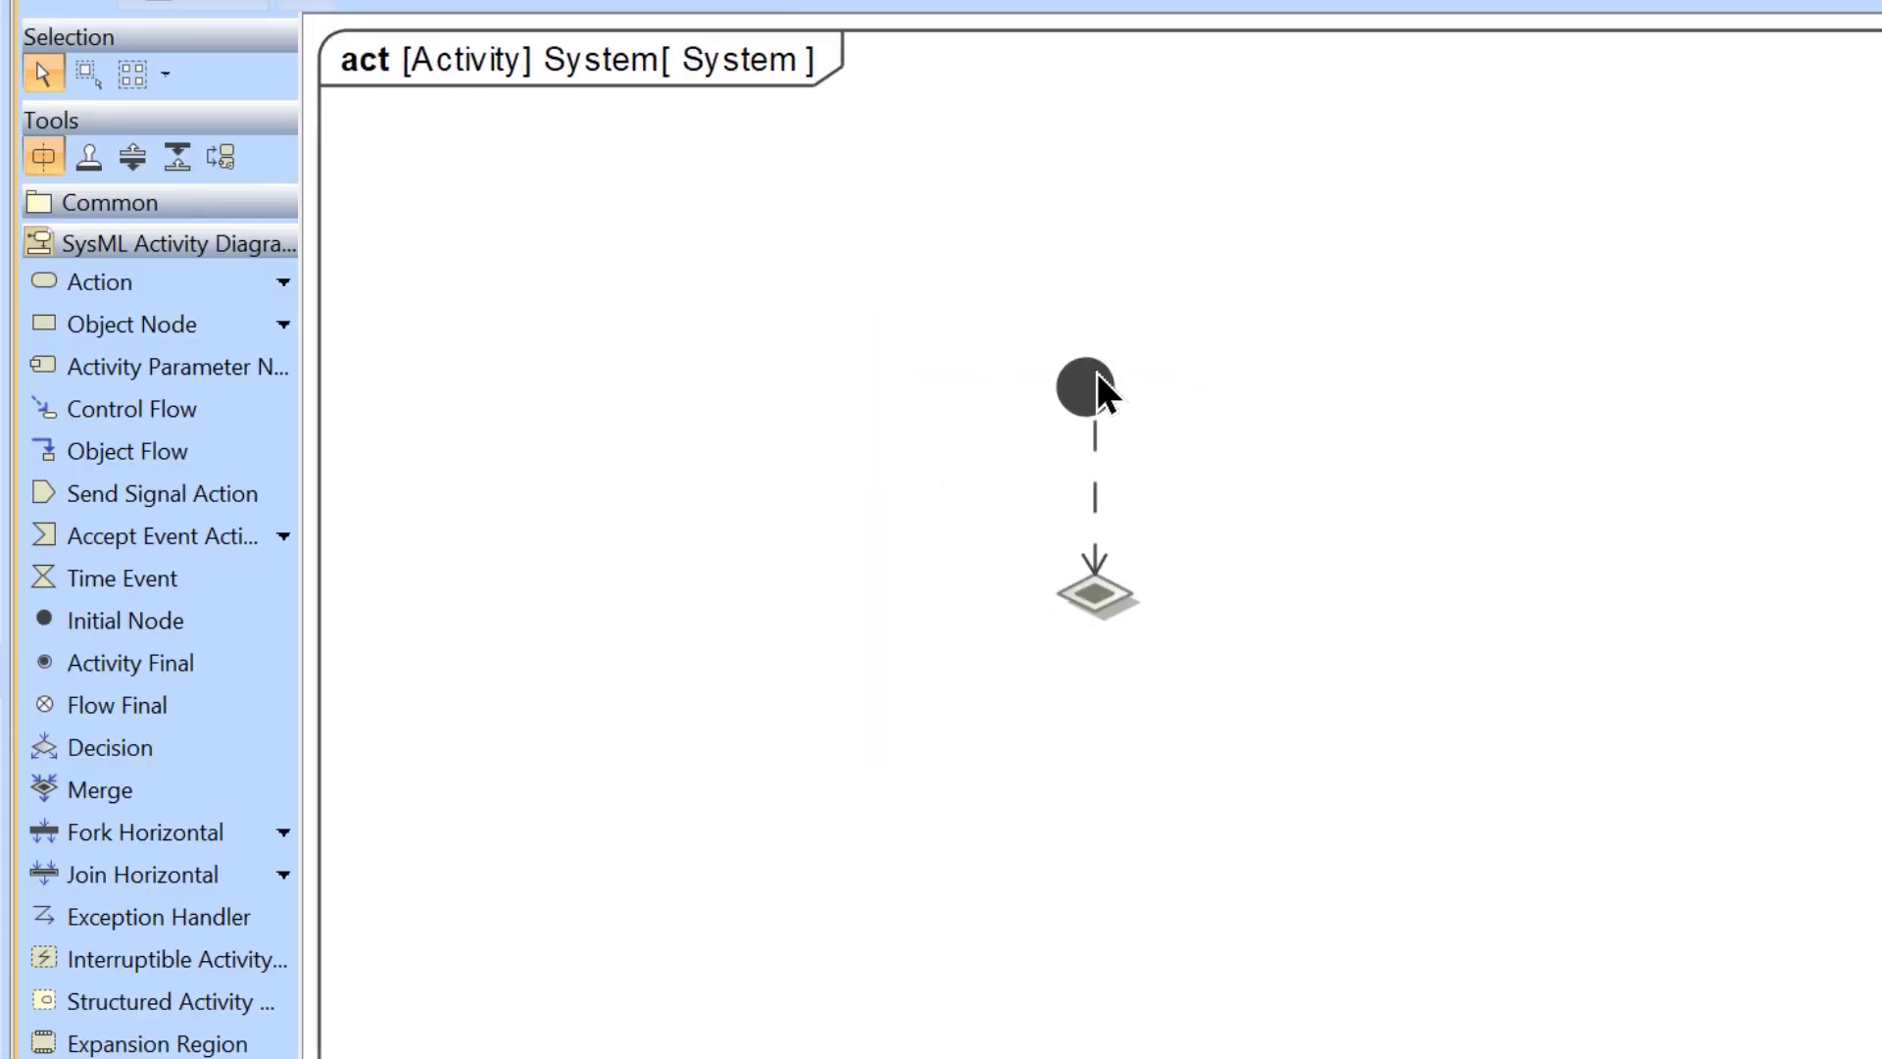
{"action": "left_click_drag", "start_coordinate": [1101, 387], "coordinate": [1101, 406]}
{"action": "left_click", "coordinate": [943, 739]}
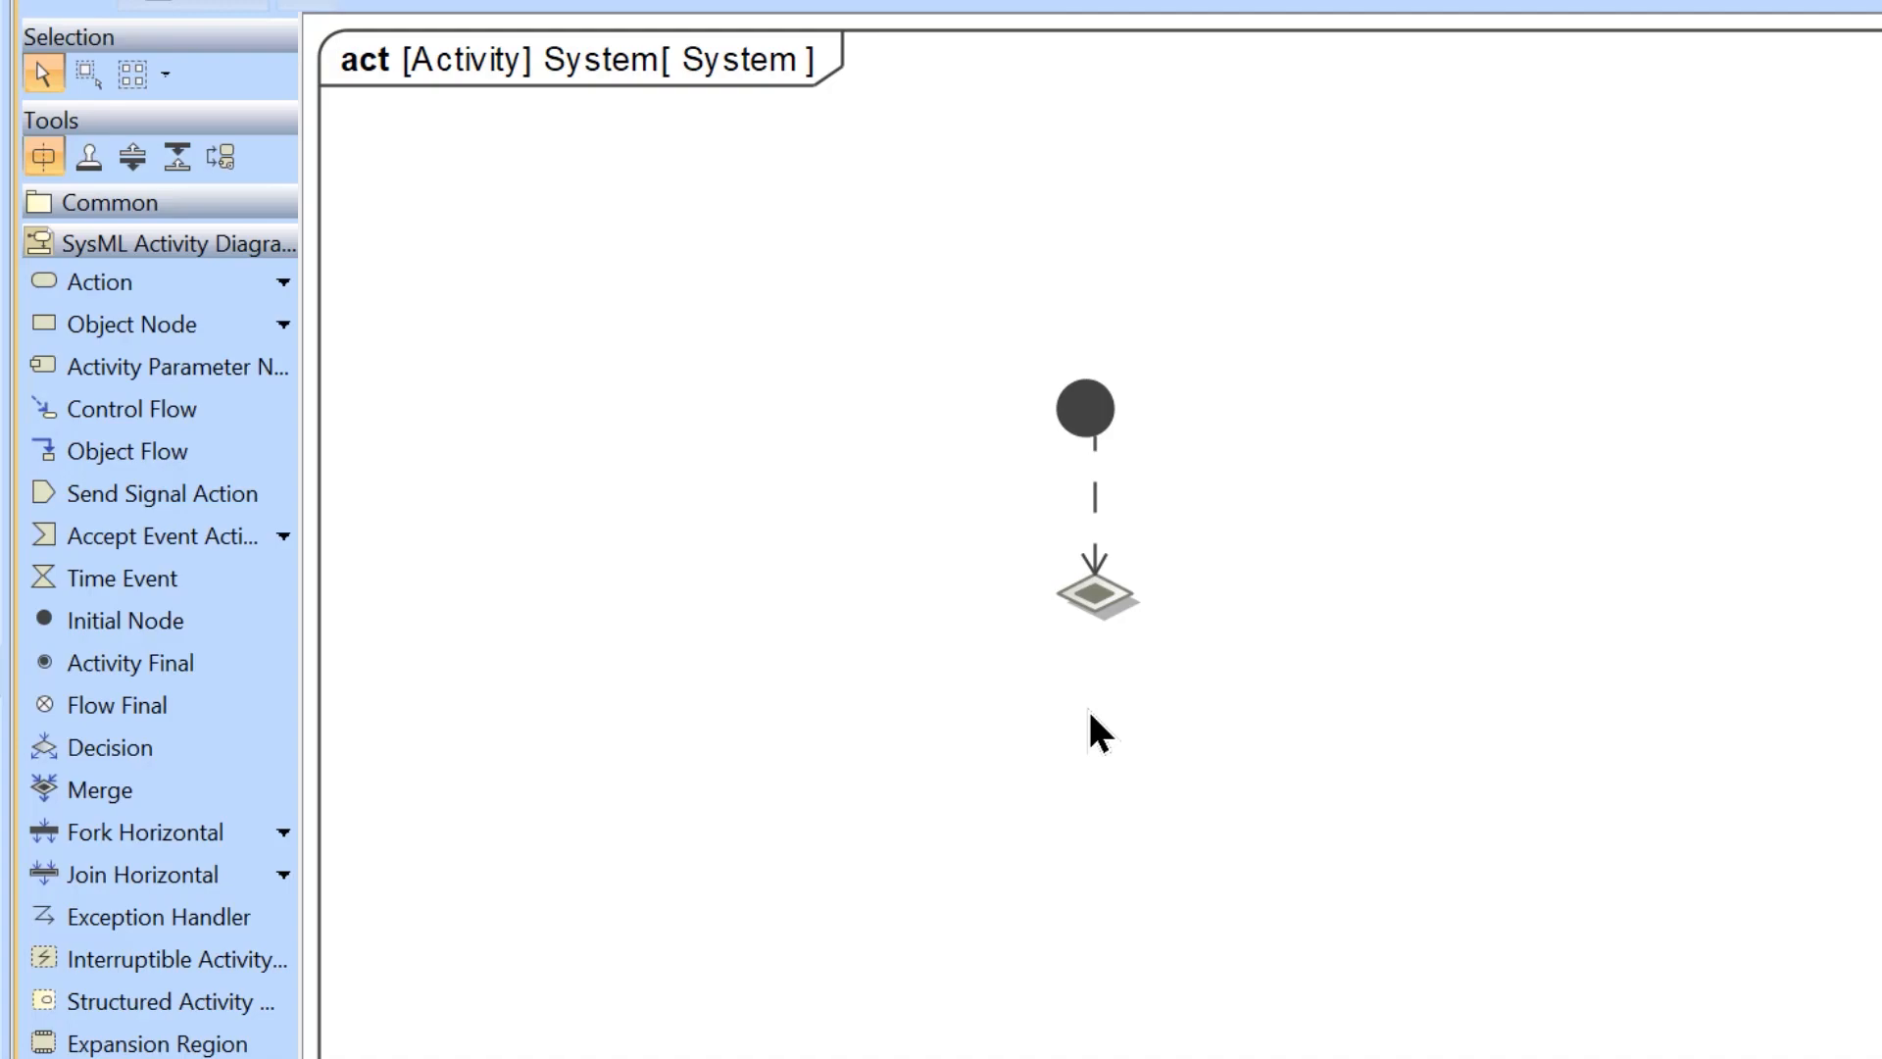
{"action": "left_click_drag", "start_coordinate": [1087, 408], "coordinate": [1095, 409]}
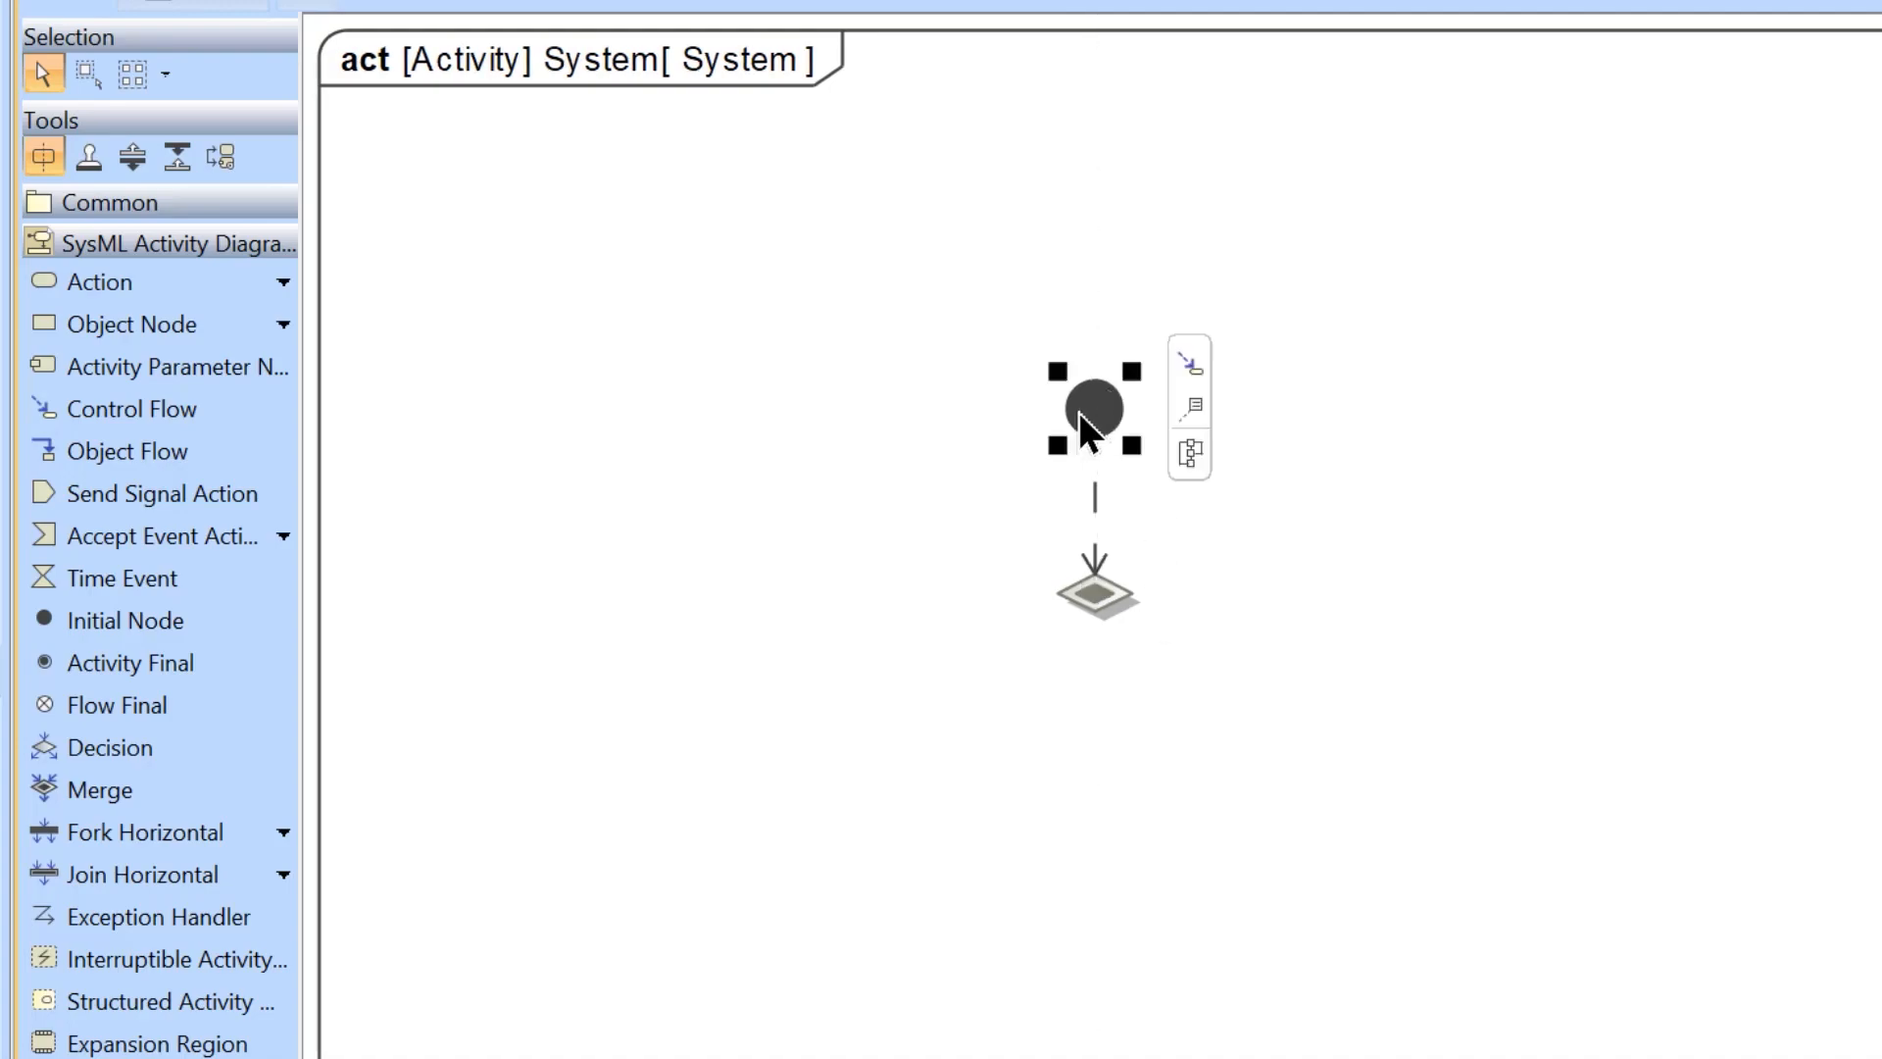
{"action": "left_click", "coordinate": [927, 481]}
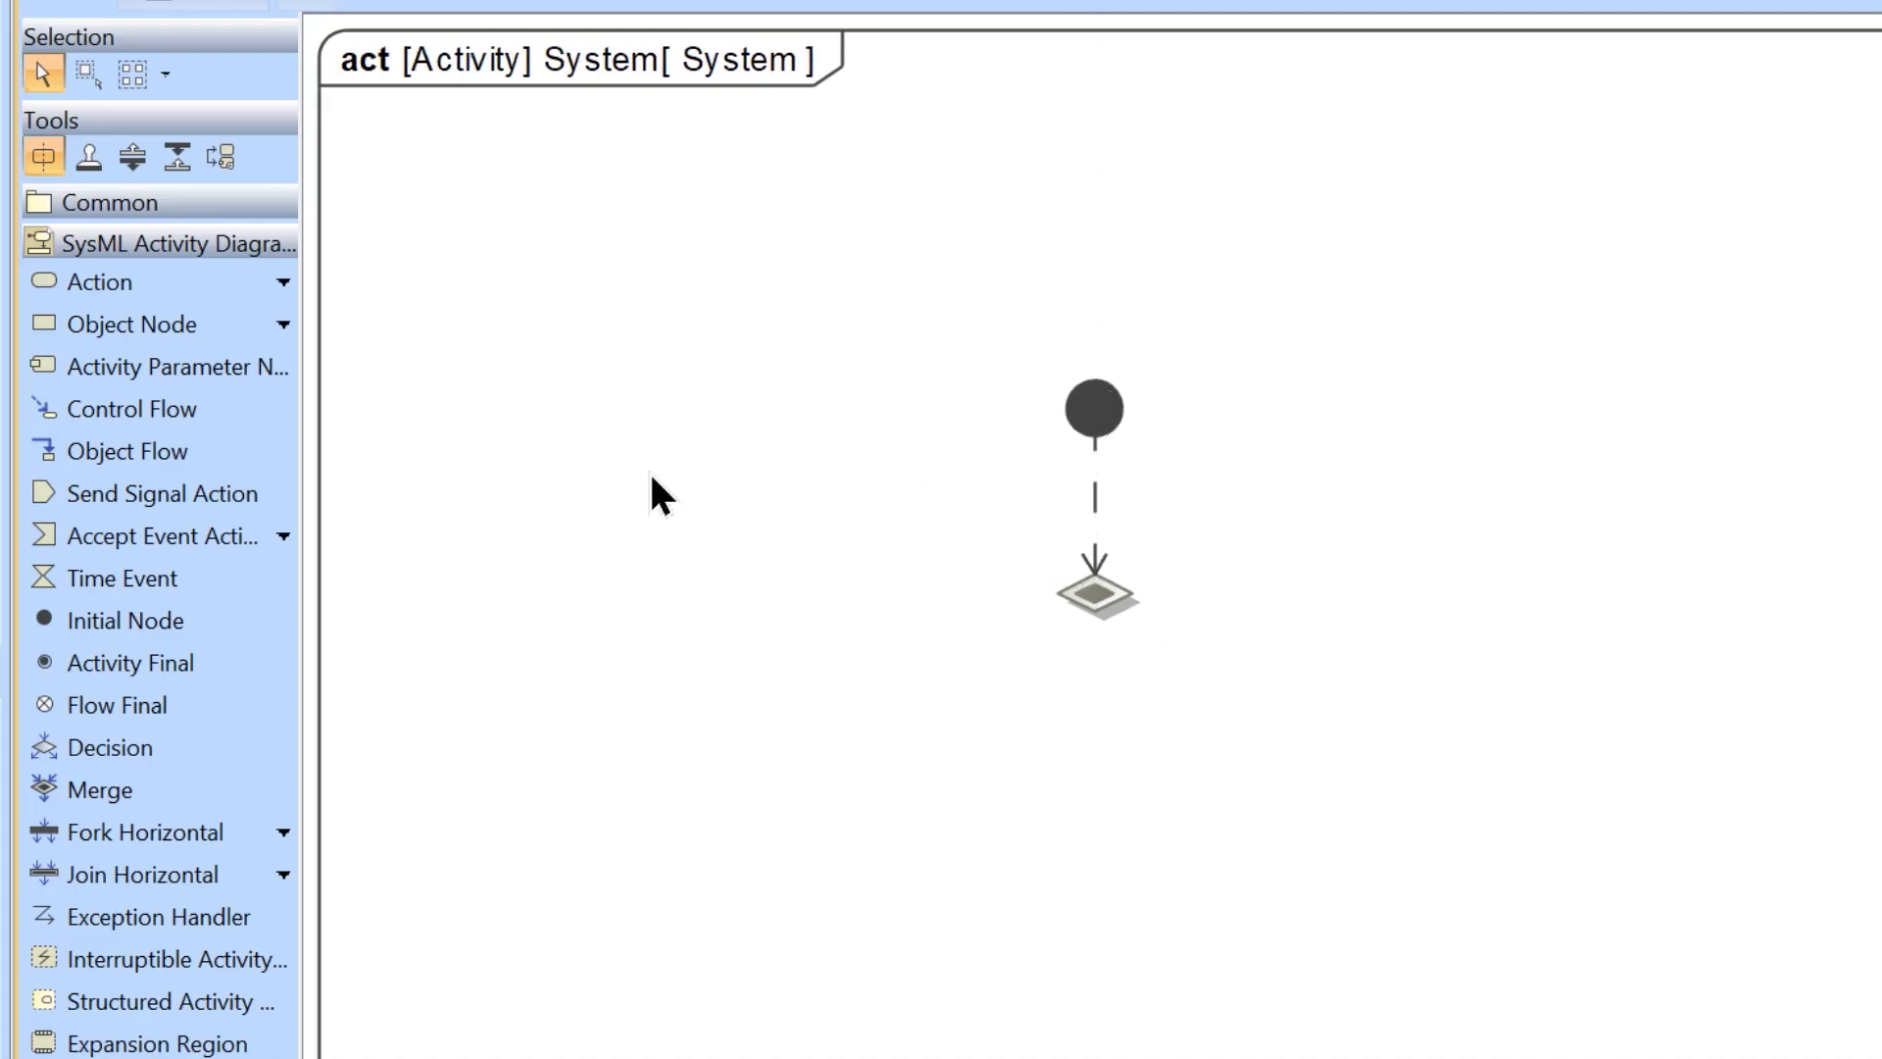
Place an opaque action below the merge node on the activity diagram
{"action": "left_click", "coordinate": [284, 278]}
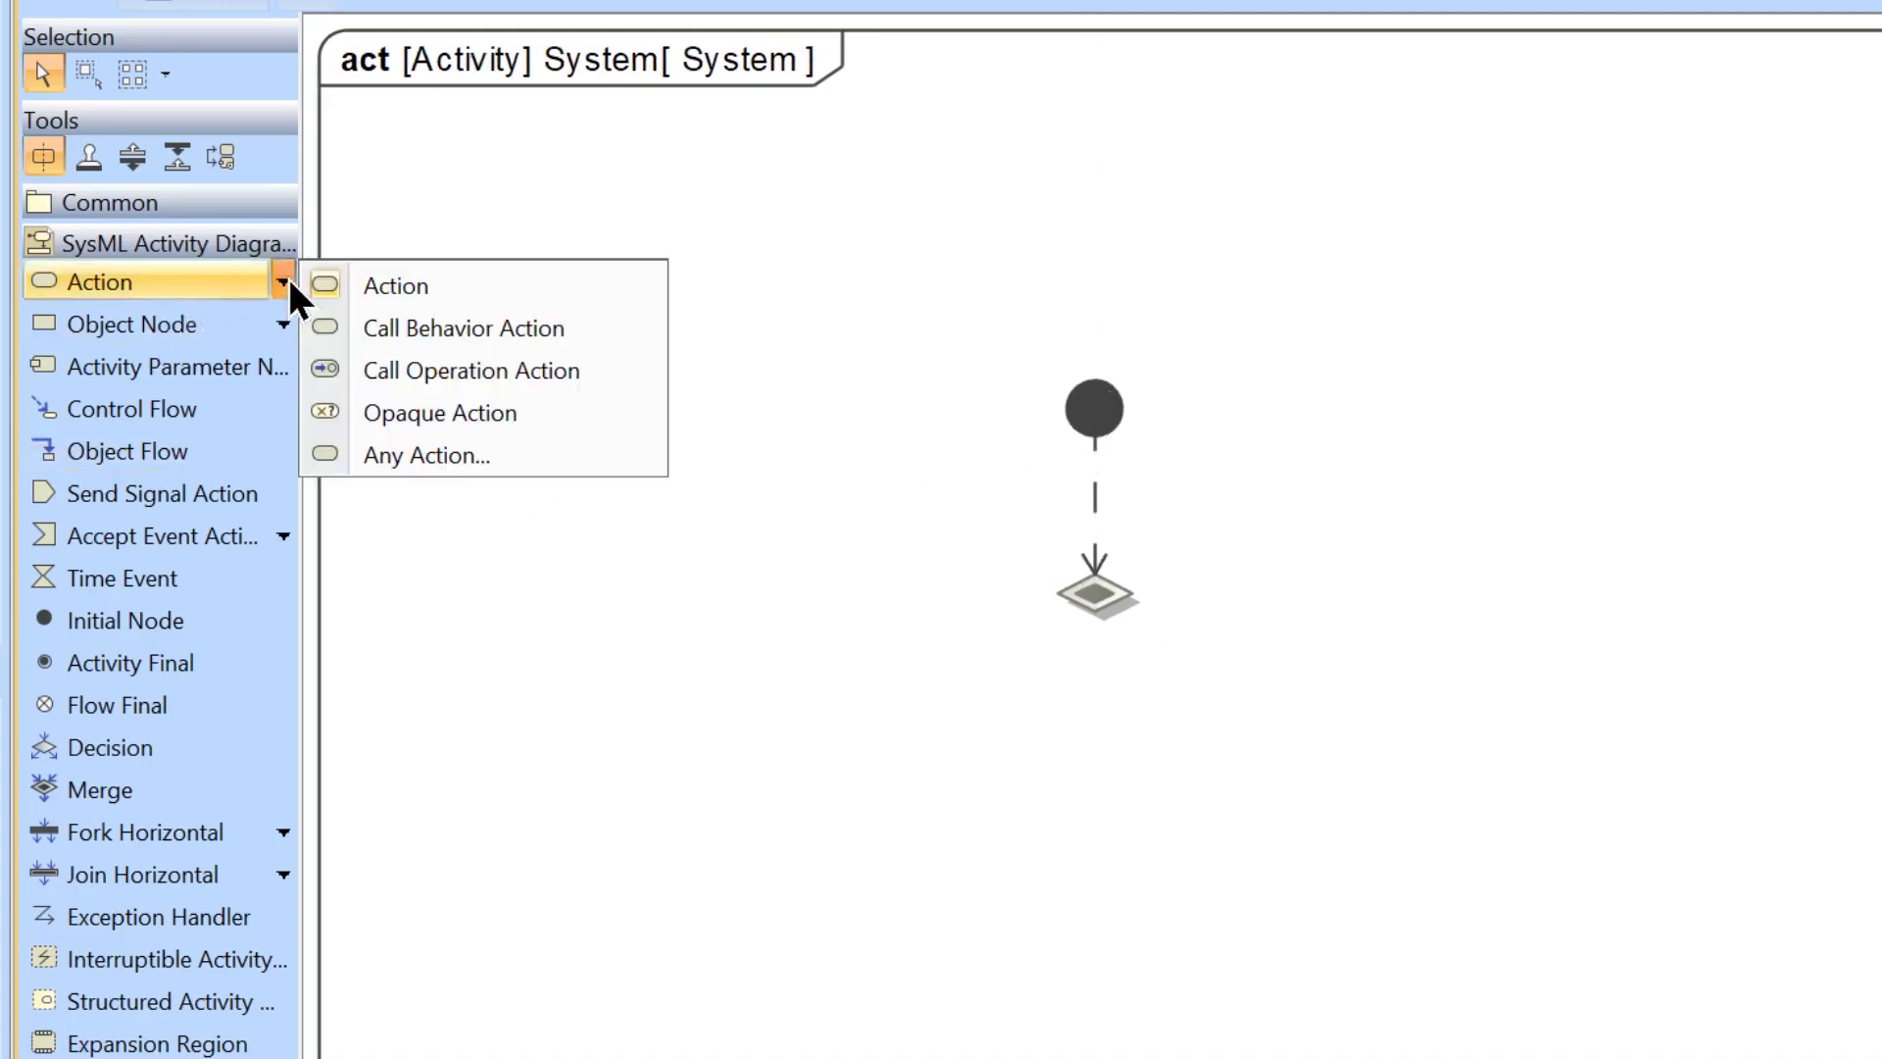
{"action": "left_click", "coordinate": [574, 413]}
{"action": "left_click", "coordinate": [932, 823]}
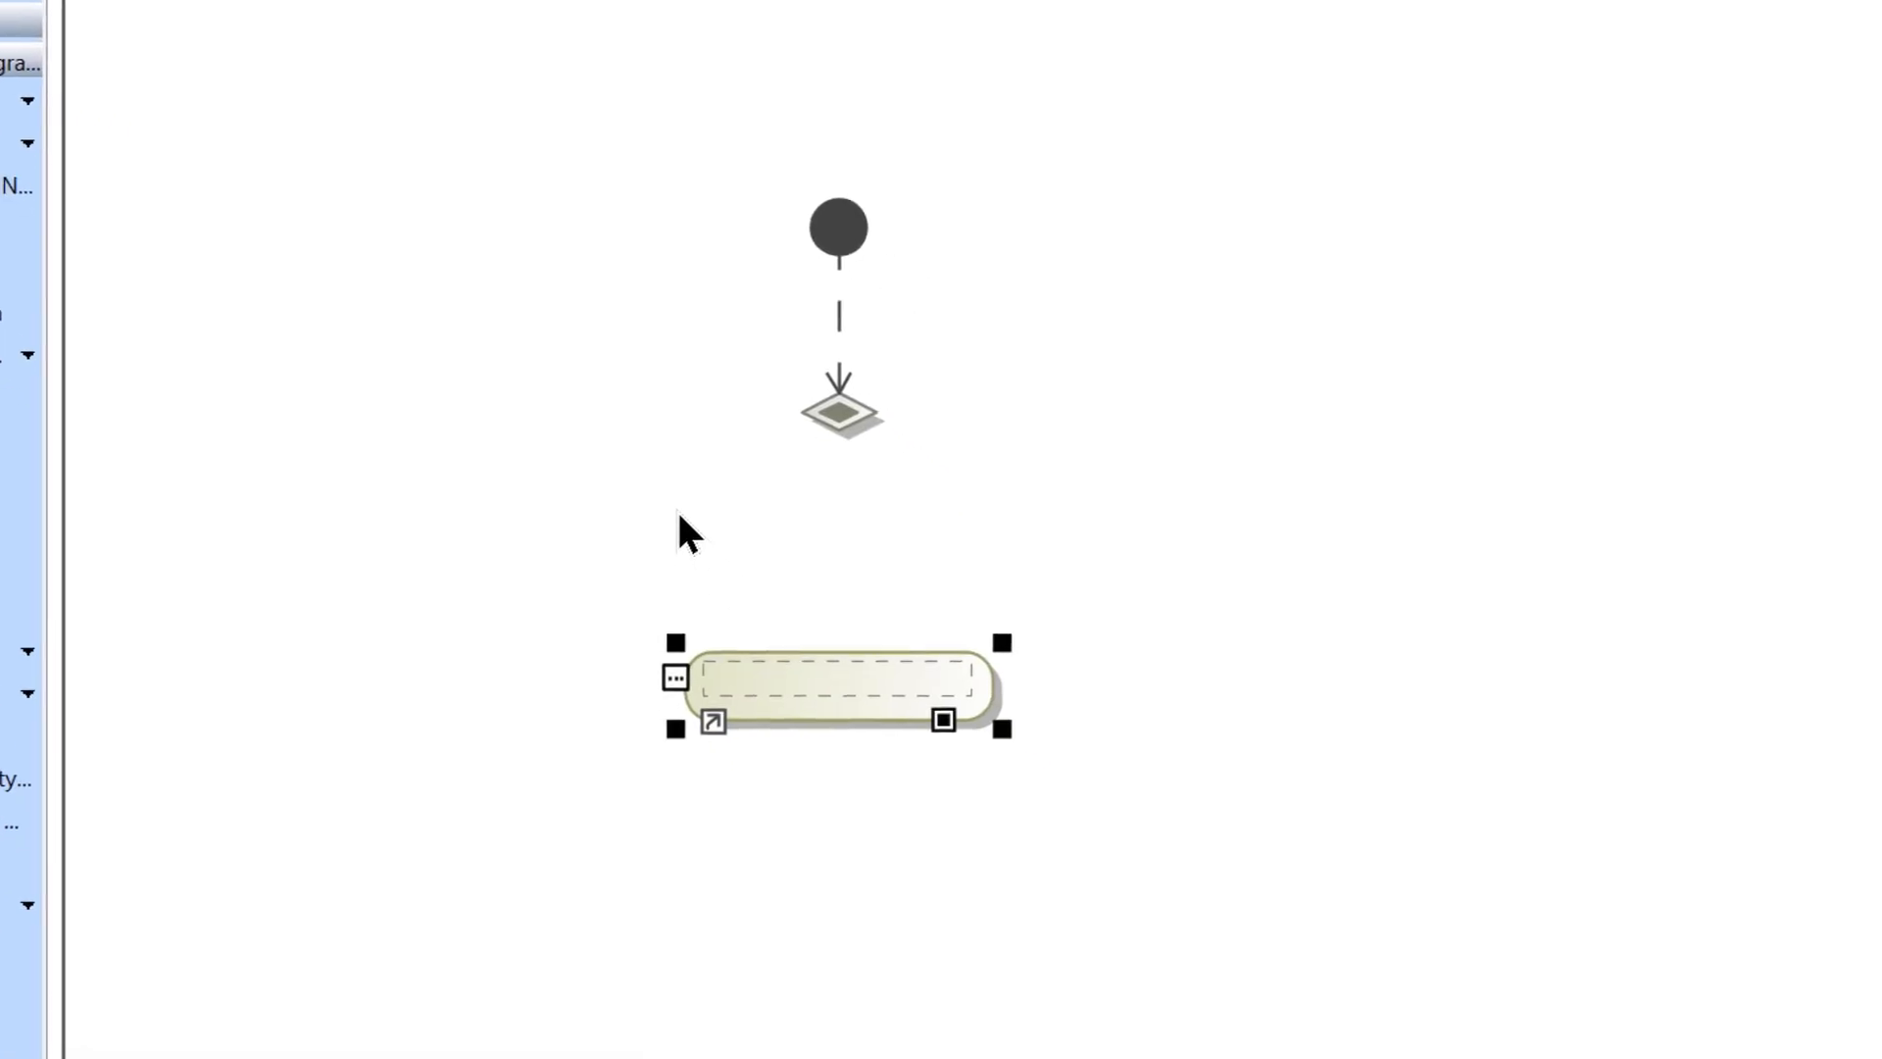
Check the System block's properties in the model tree and name the opaque action engineRPM
{"action": "left_click", "coordinate": [624, 476]}
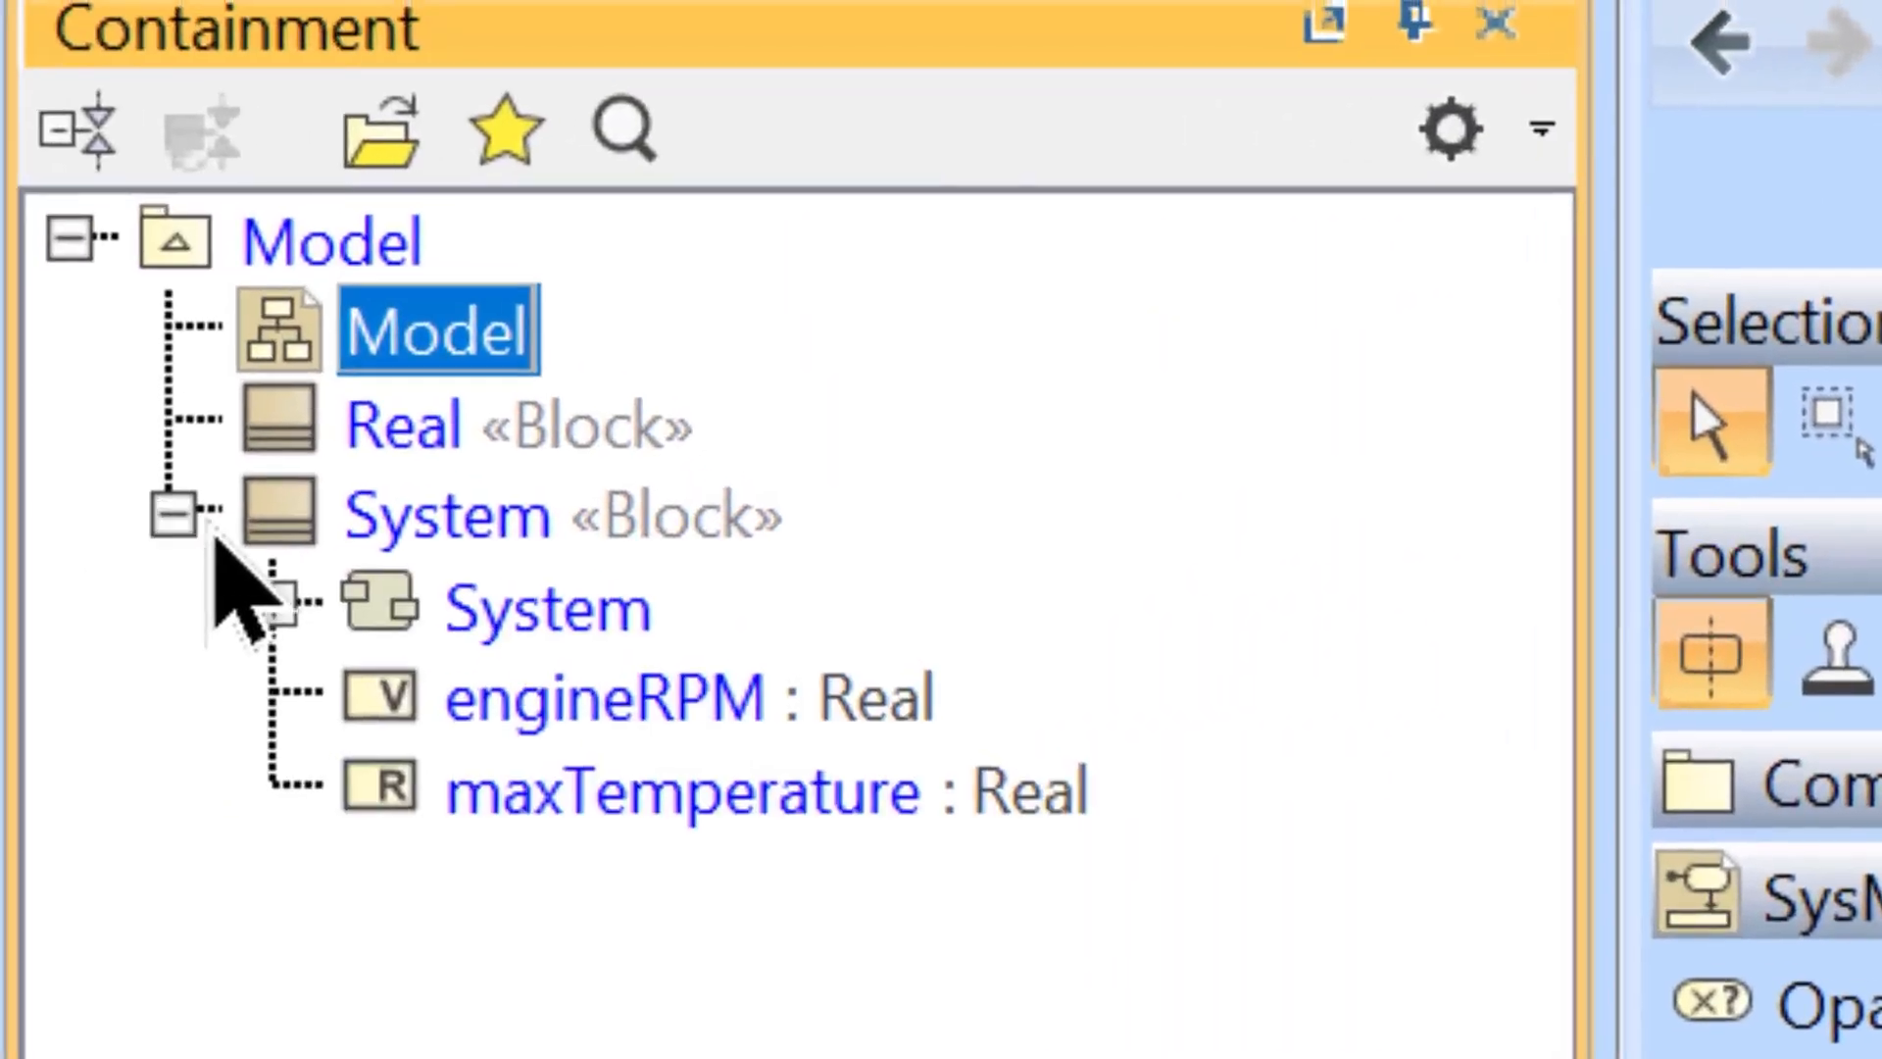
{"action": "left_click", "coordinate": [753, 721]}
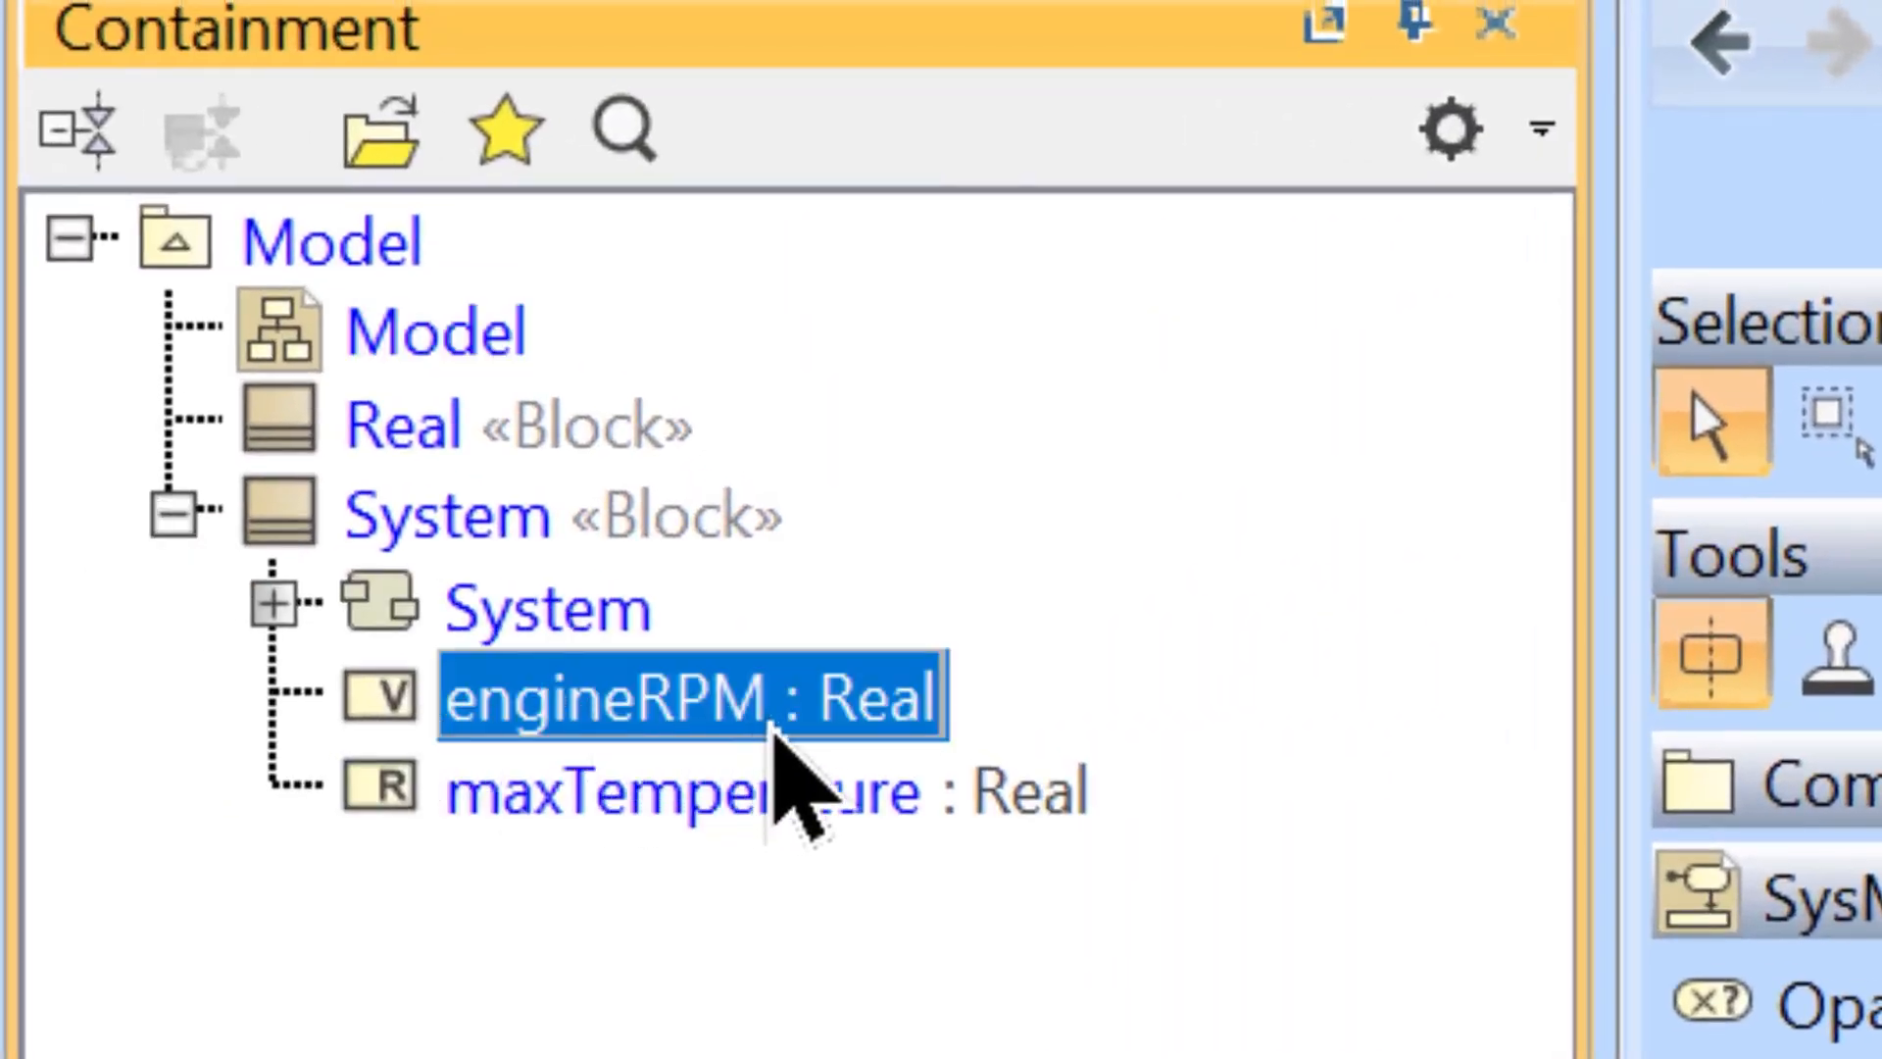
{"action": "left_click", "coordinate": [500, 796]}
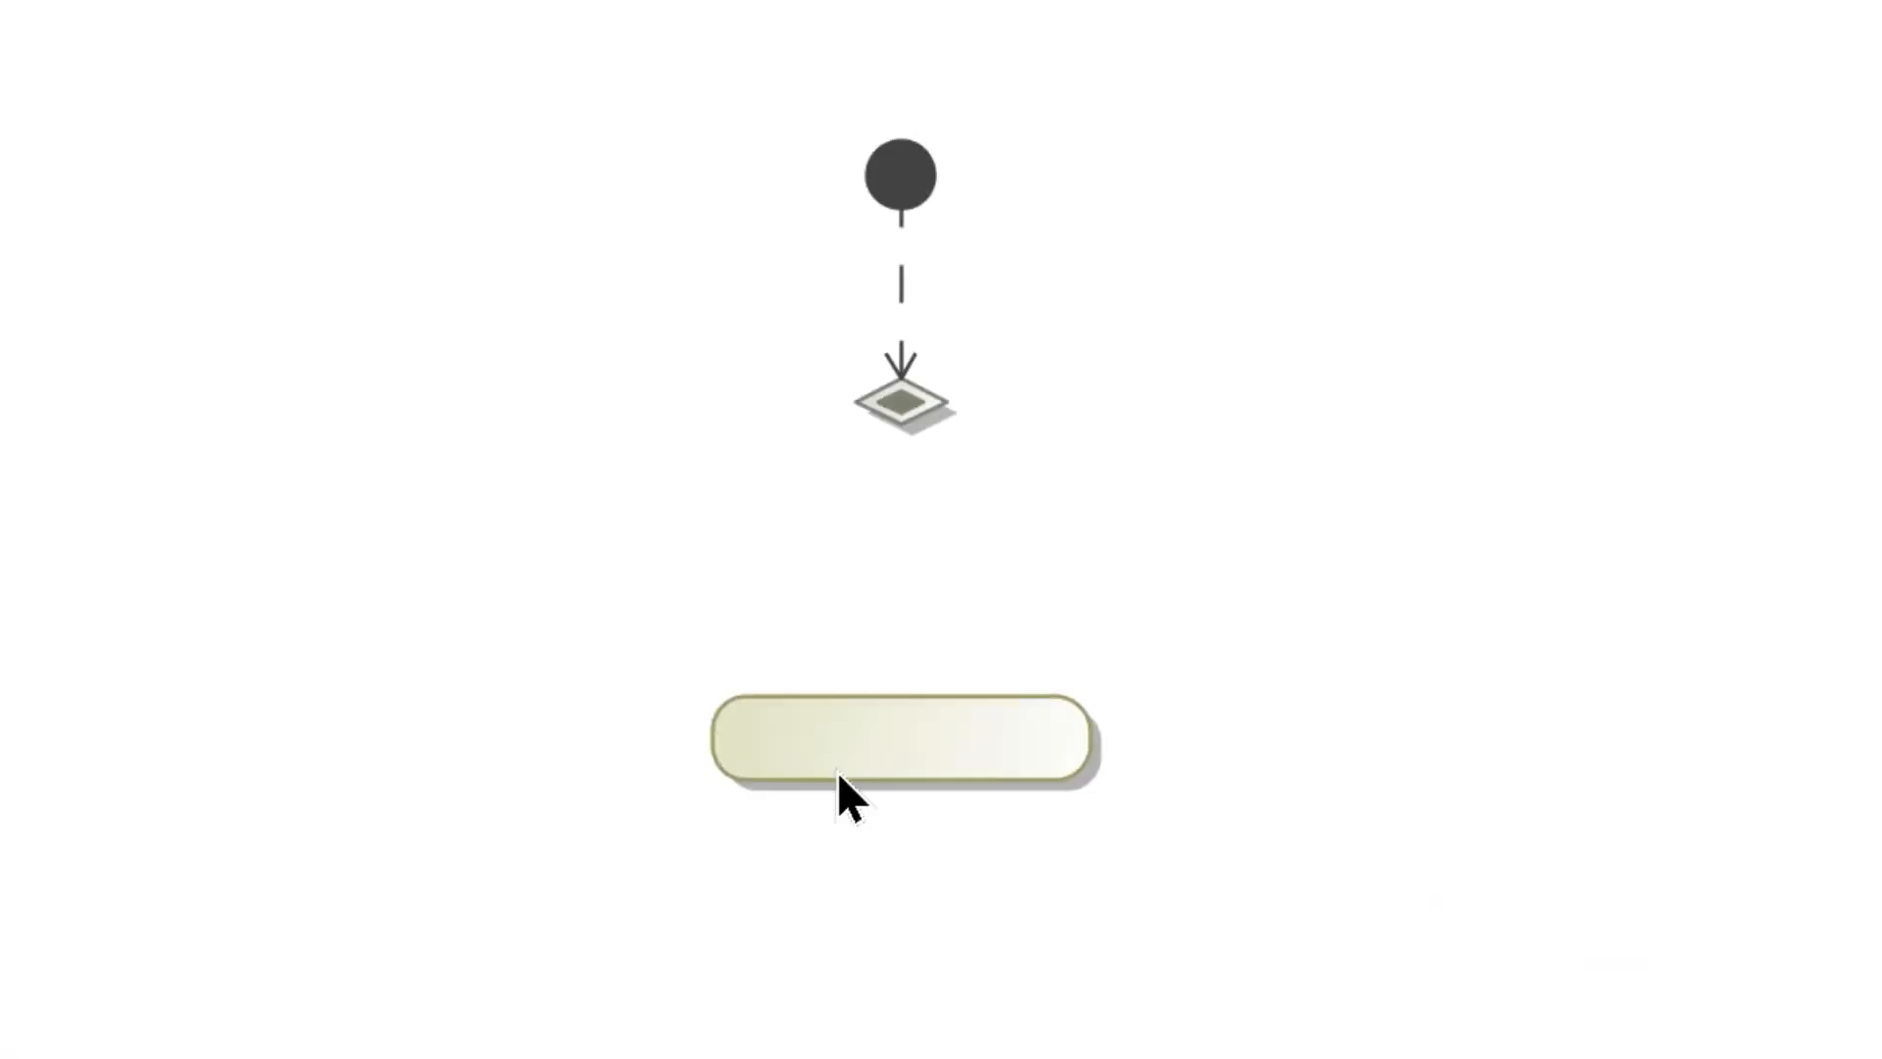
{"action": "left_click", "coordinate": [810, 745]}
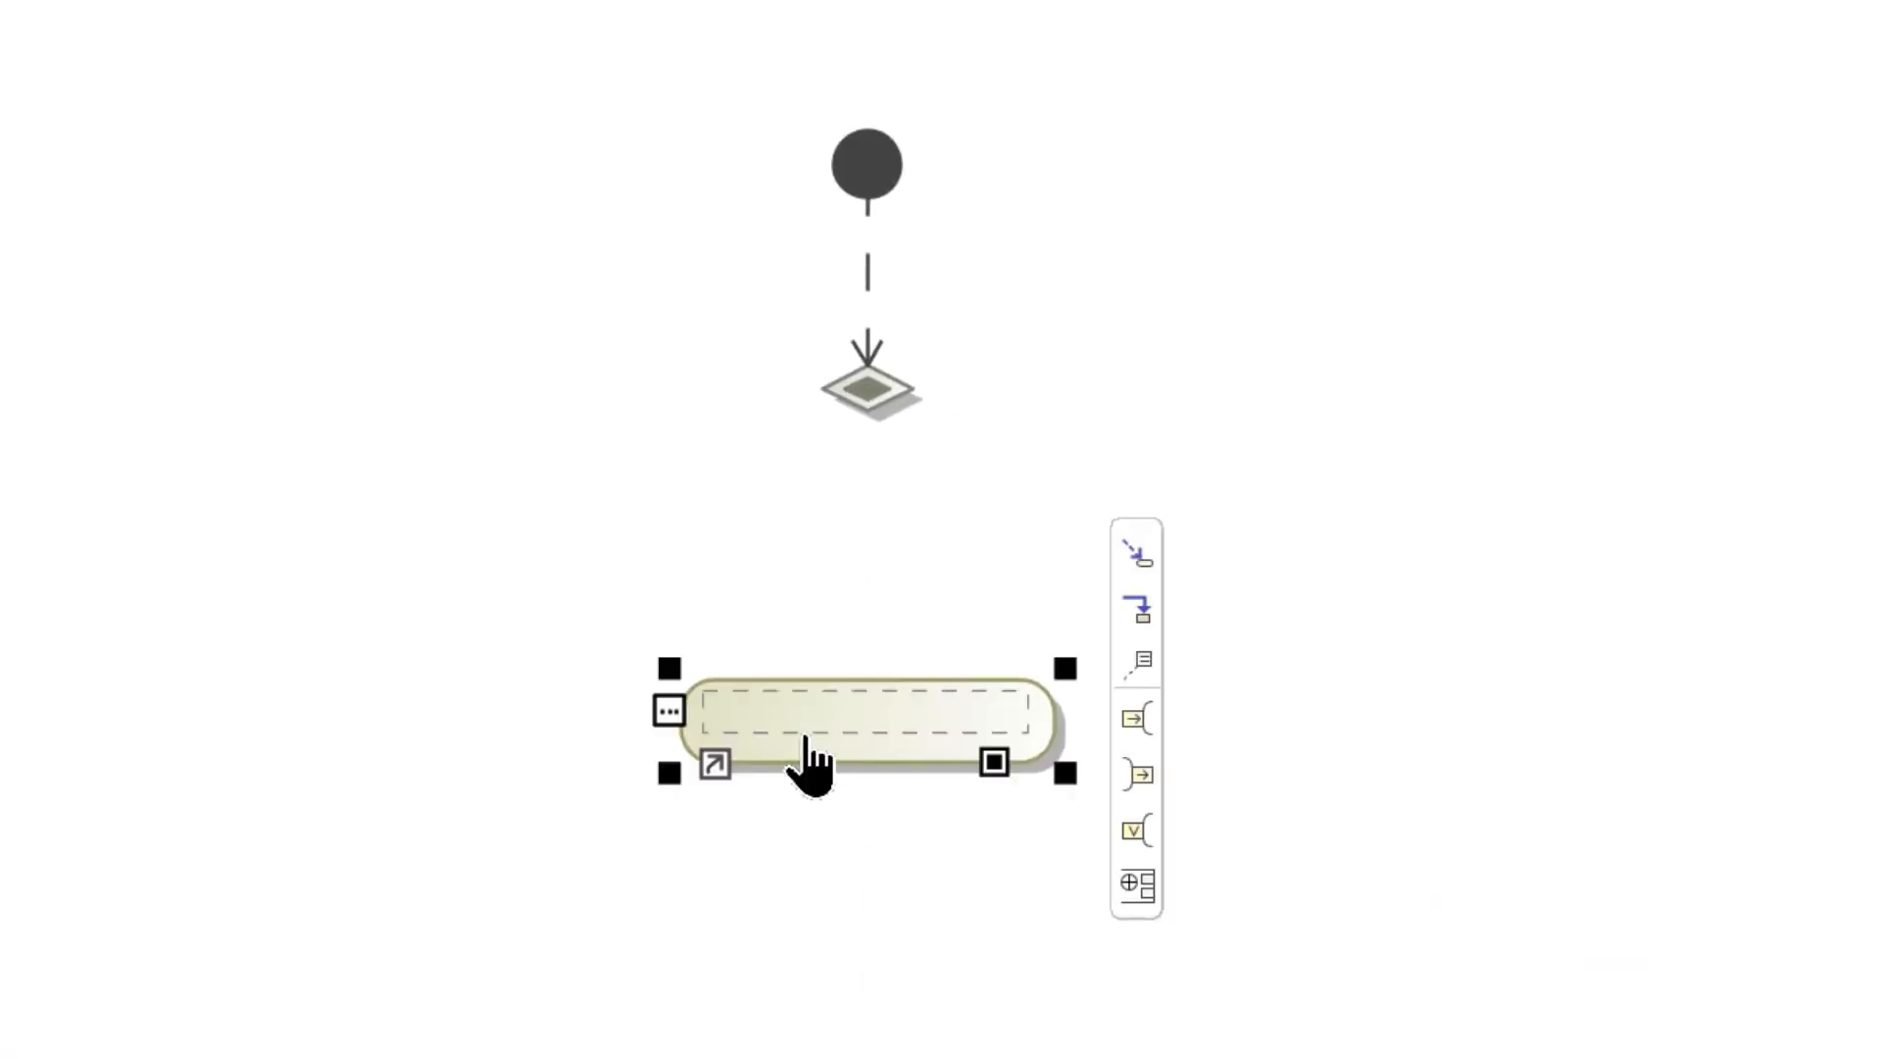
{"action": "left_click", "coordinate": [810, 765]}
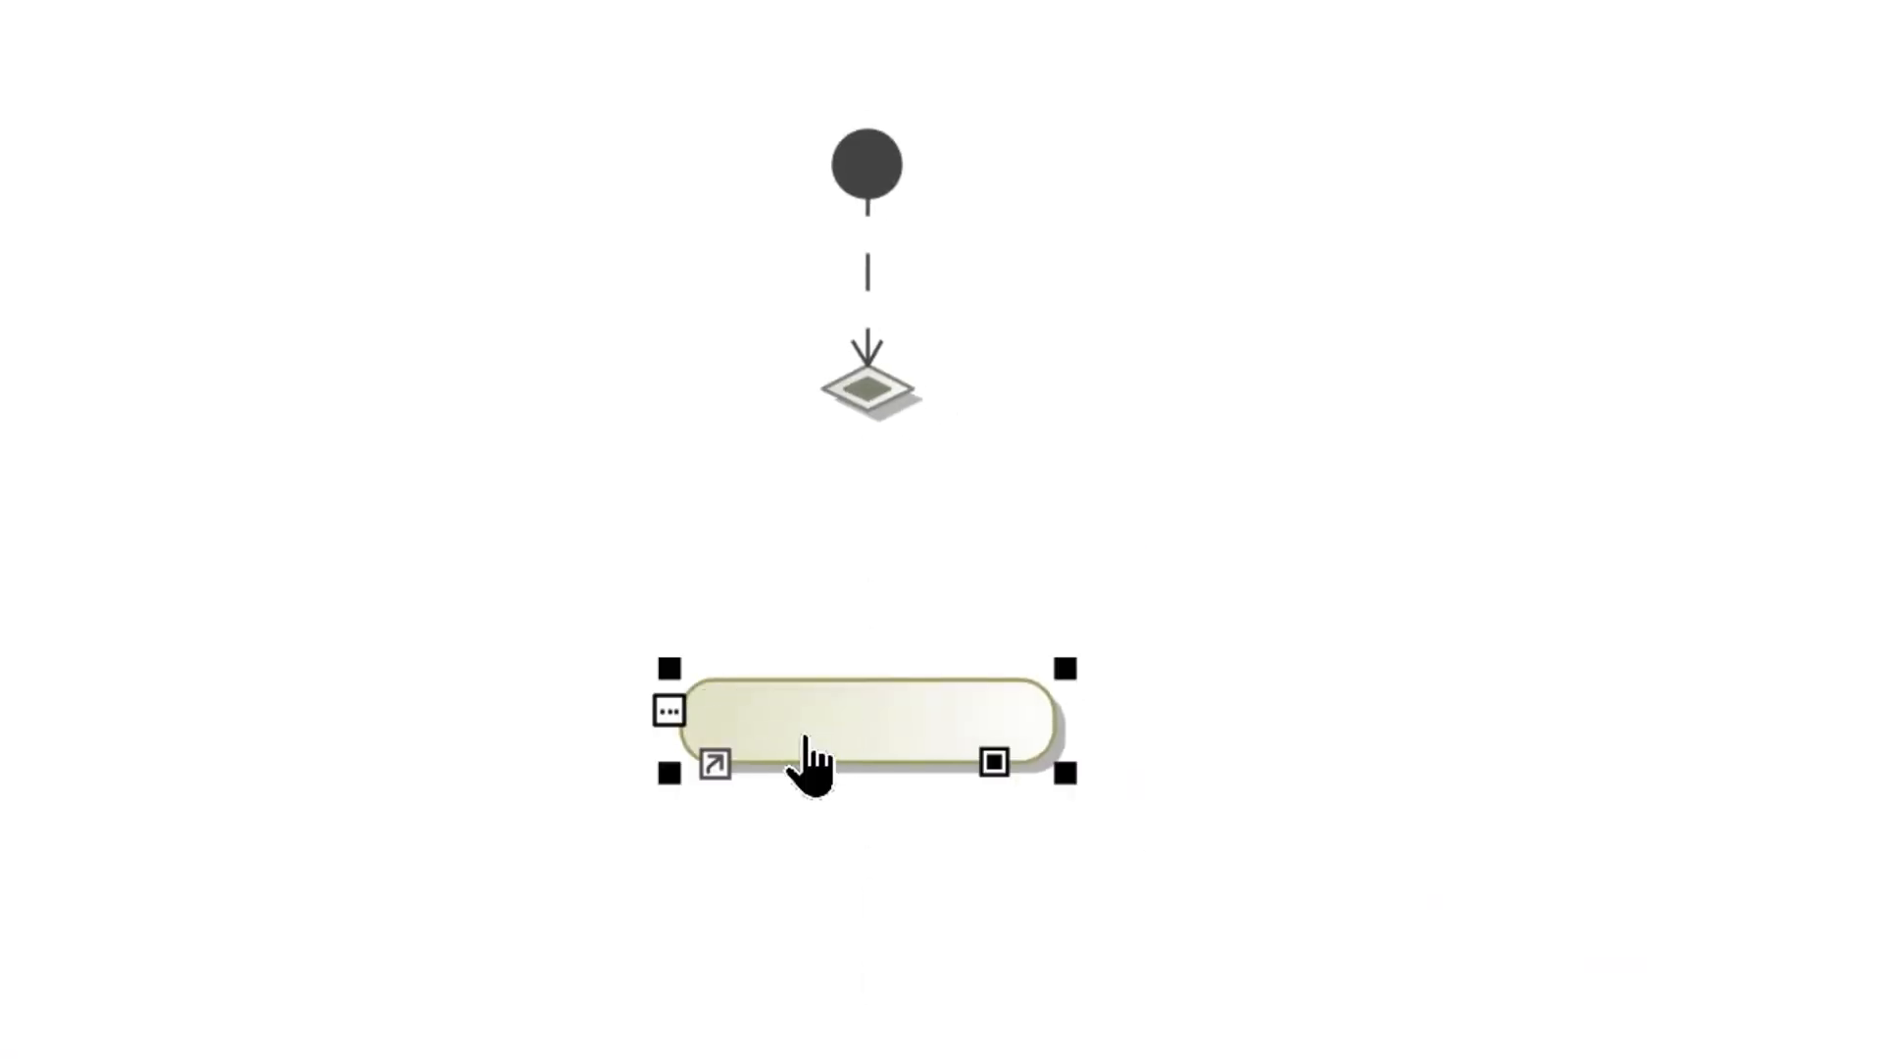
{"action": "type", "text": "eng"}
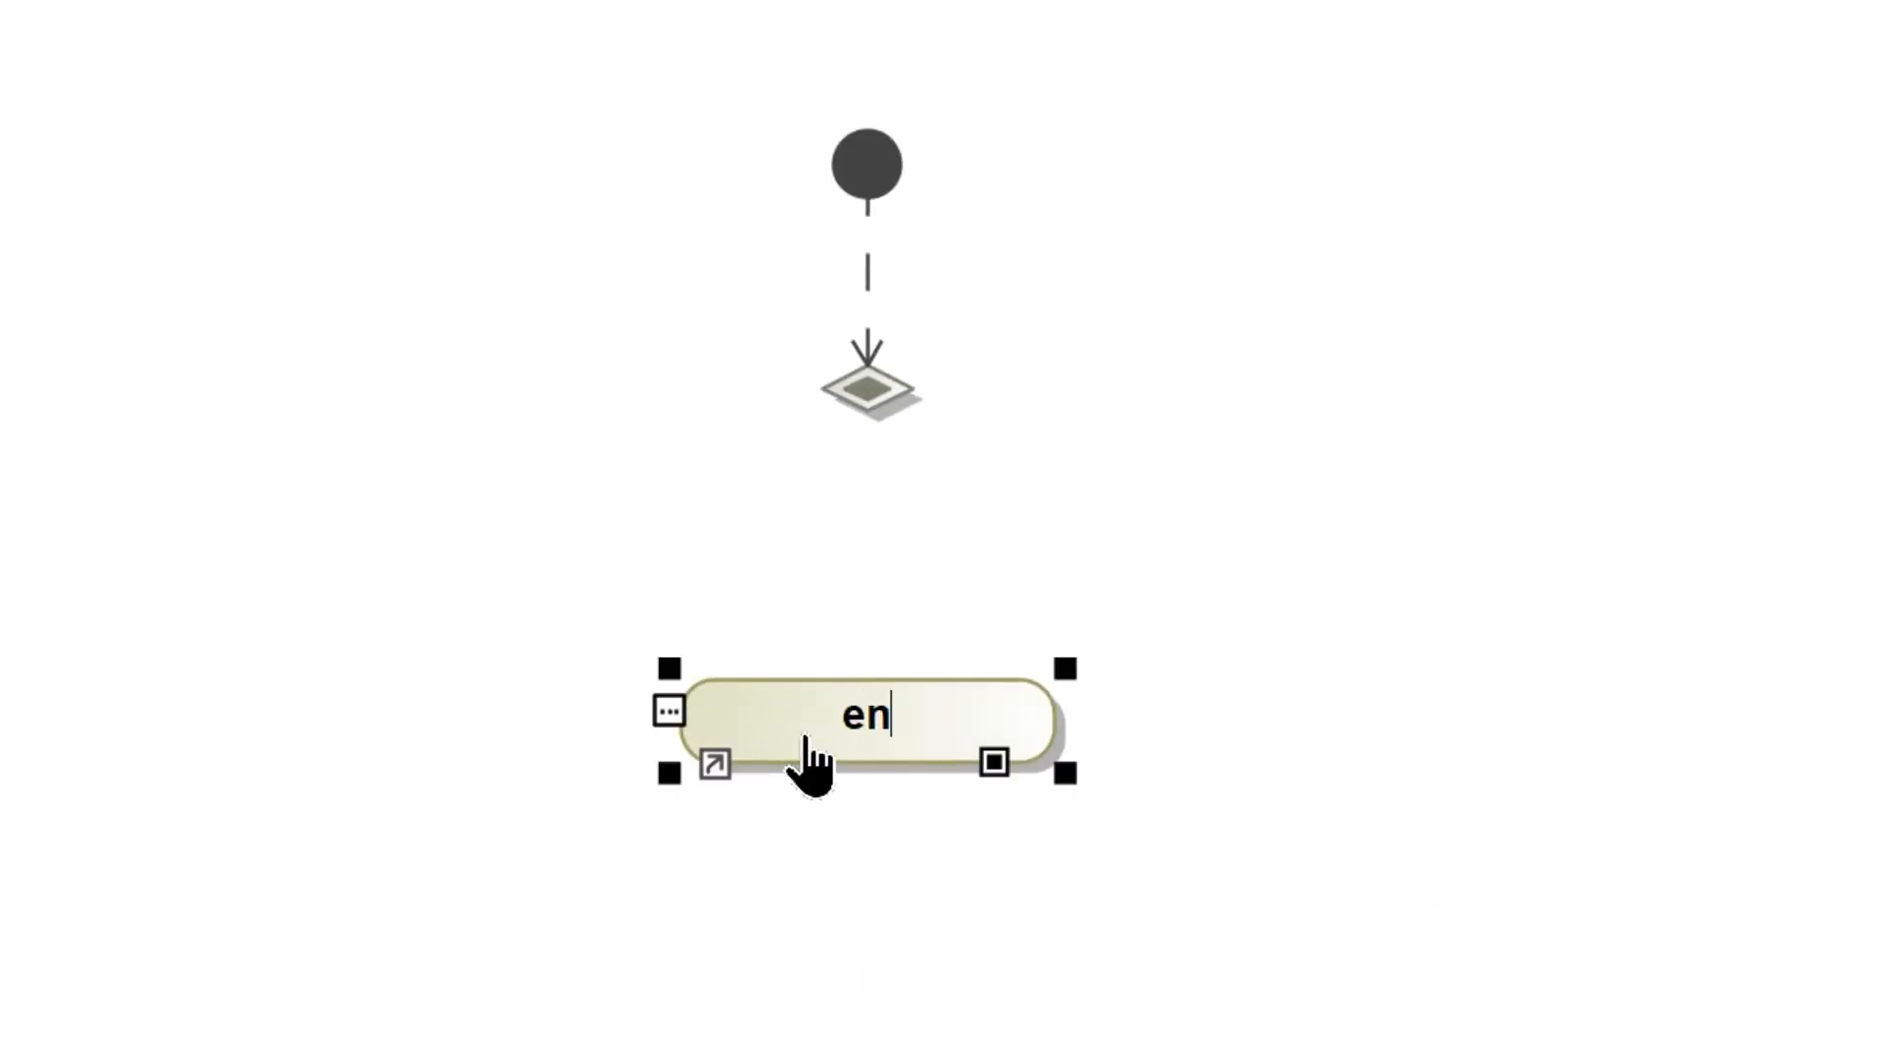
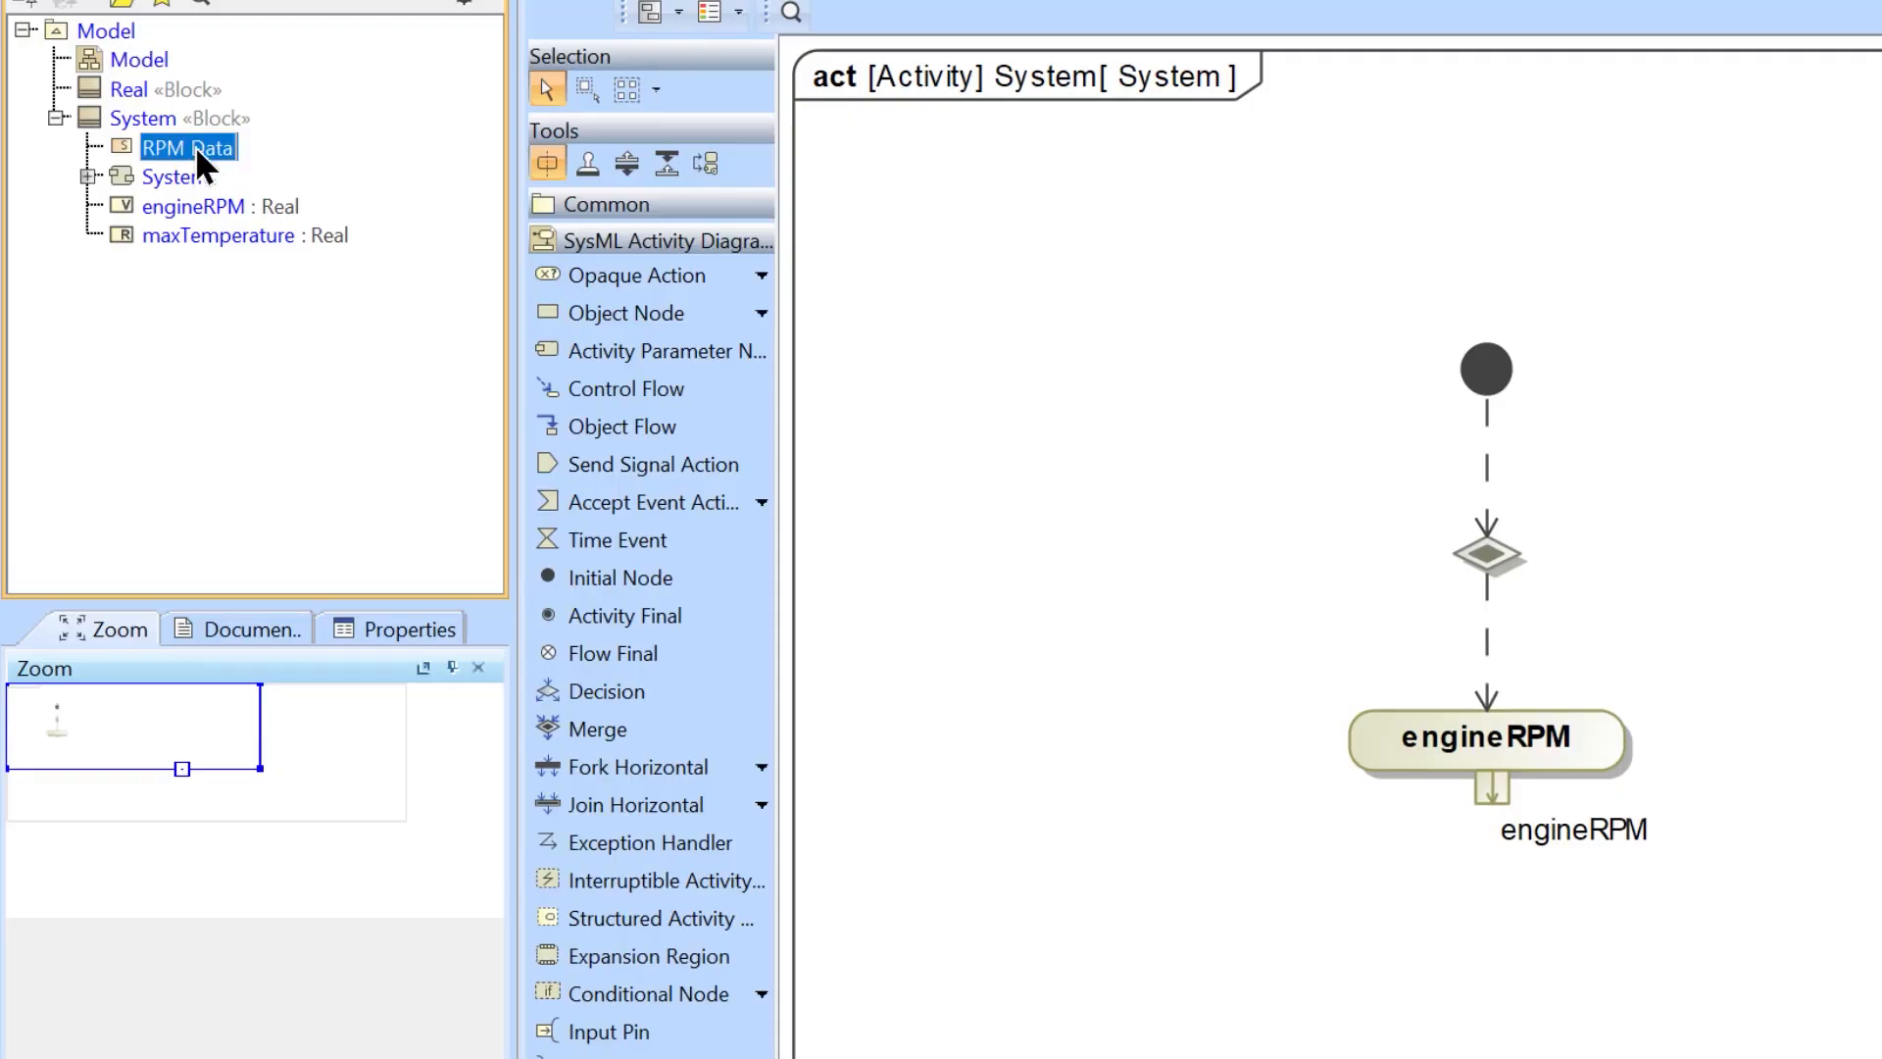
Add a property named engineRPM of type Real to the RPM Data signal, accepting the classifier selection
{"action": "right_click", "coordinate": [201, 165]}
{"action": "left_click", "coordinate": [318, 168]}
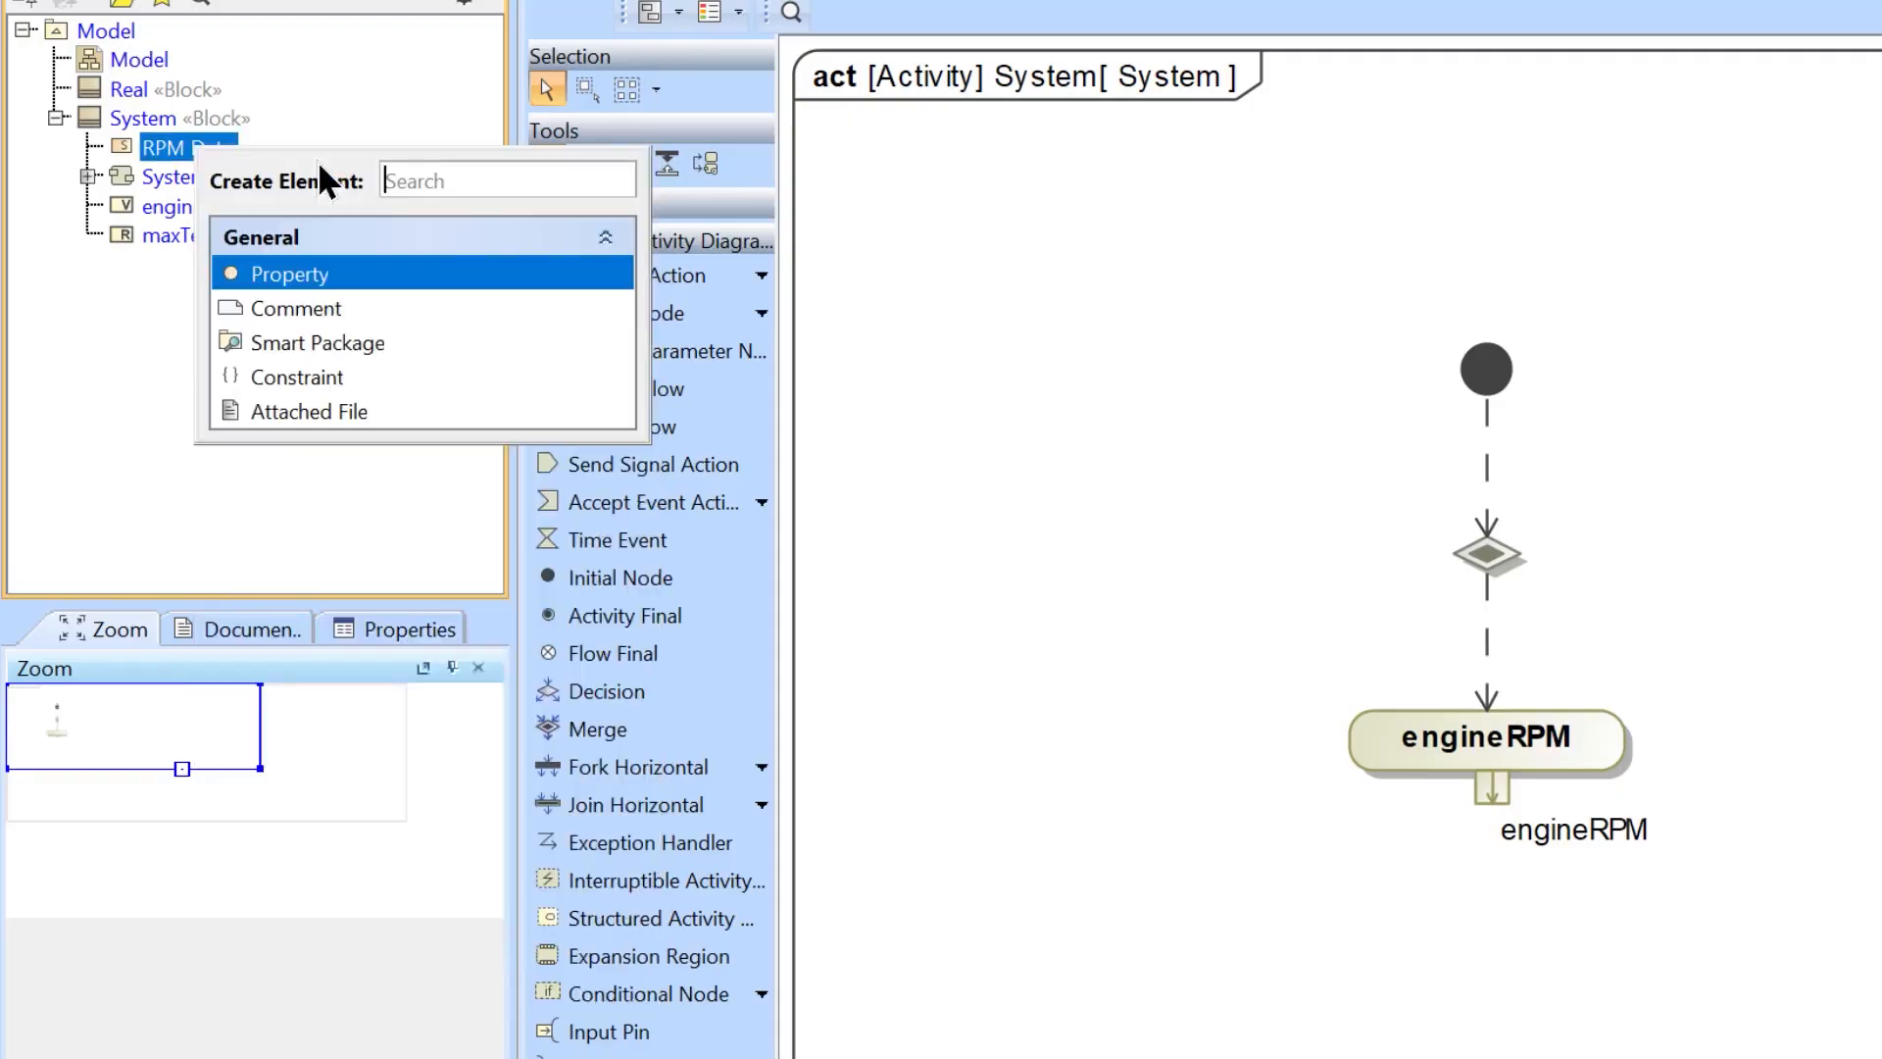
{"action": "left_click", "coordinate": [355, 270]}
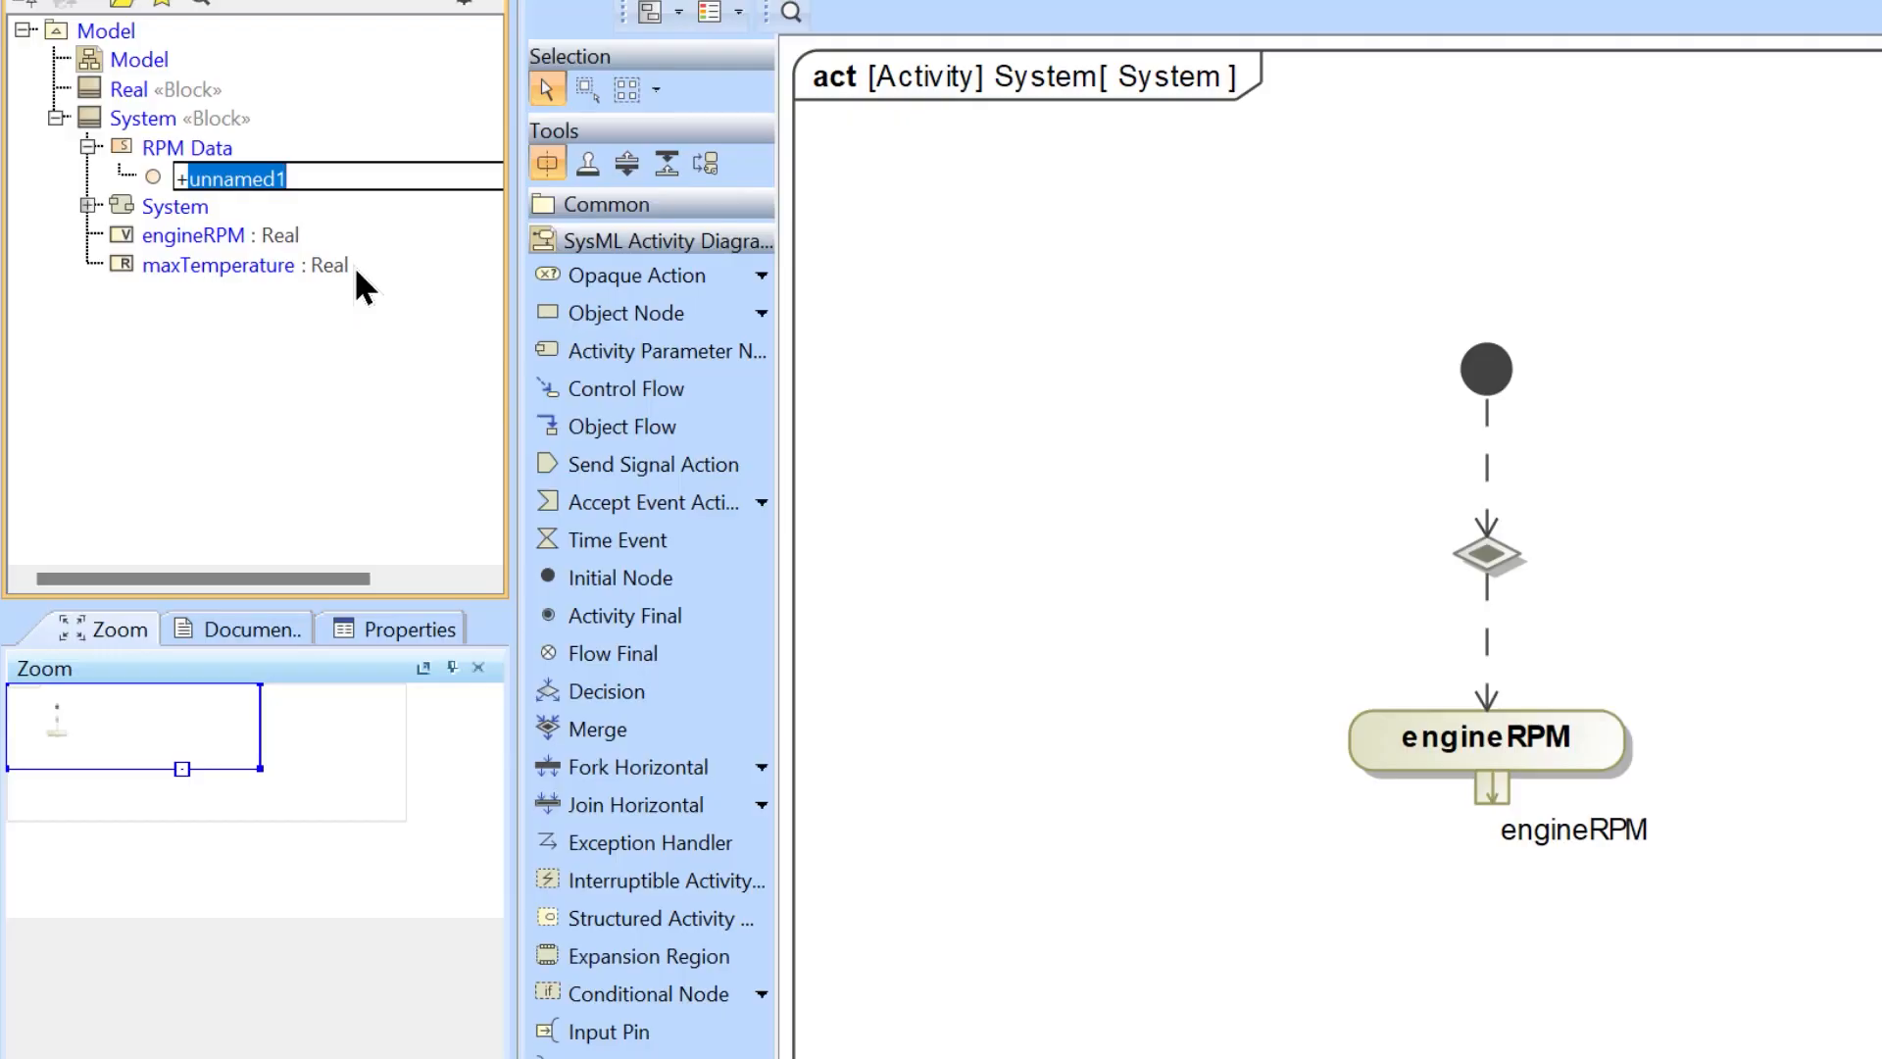
{"action": "type", "text": "engineRPM"}
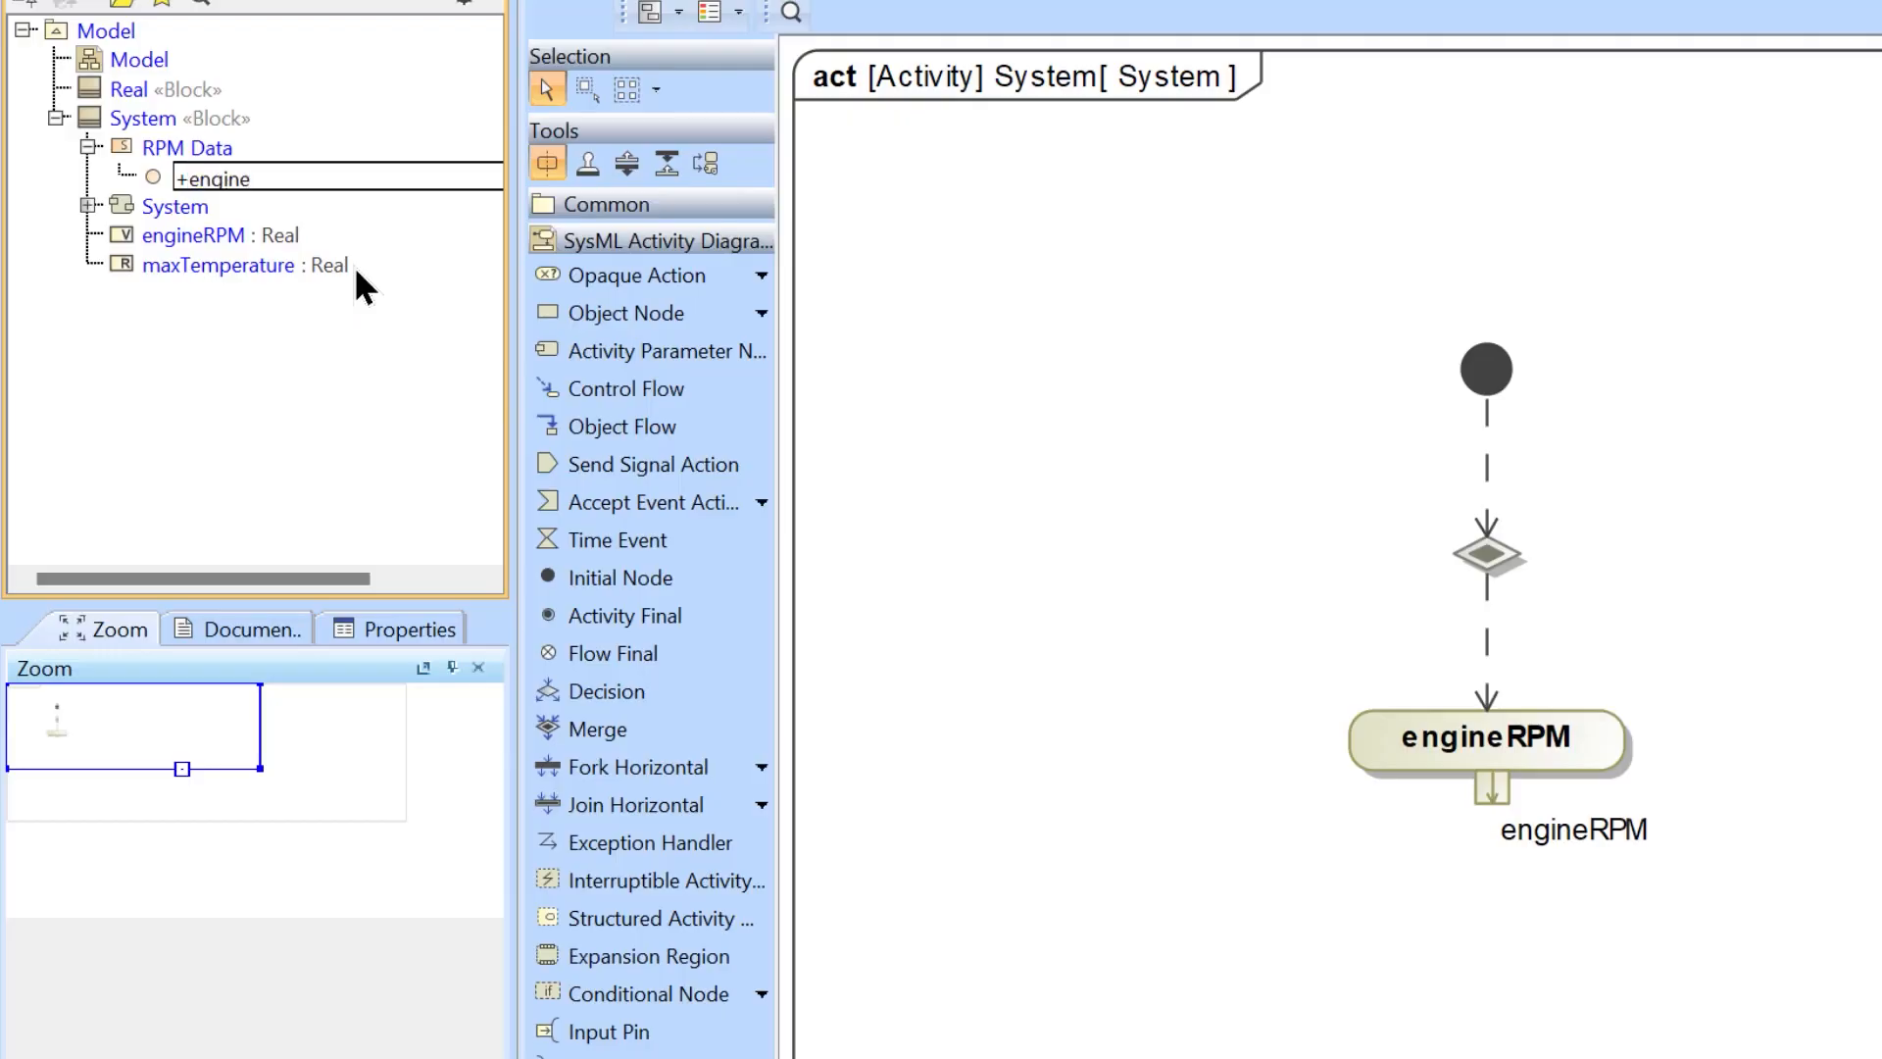
{"action": "type", "text": ":Real"}
{"action": "key", "text": "Return"}
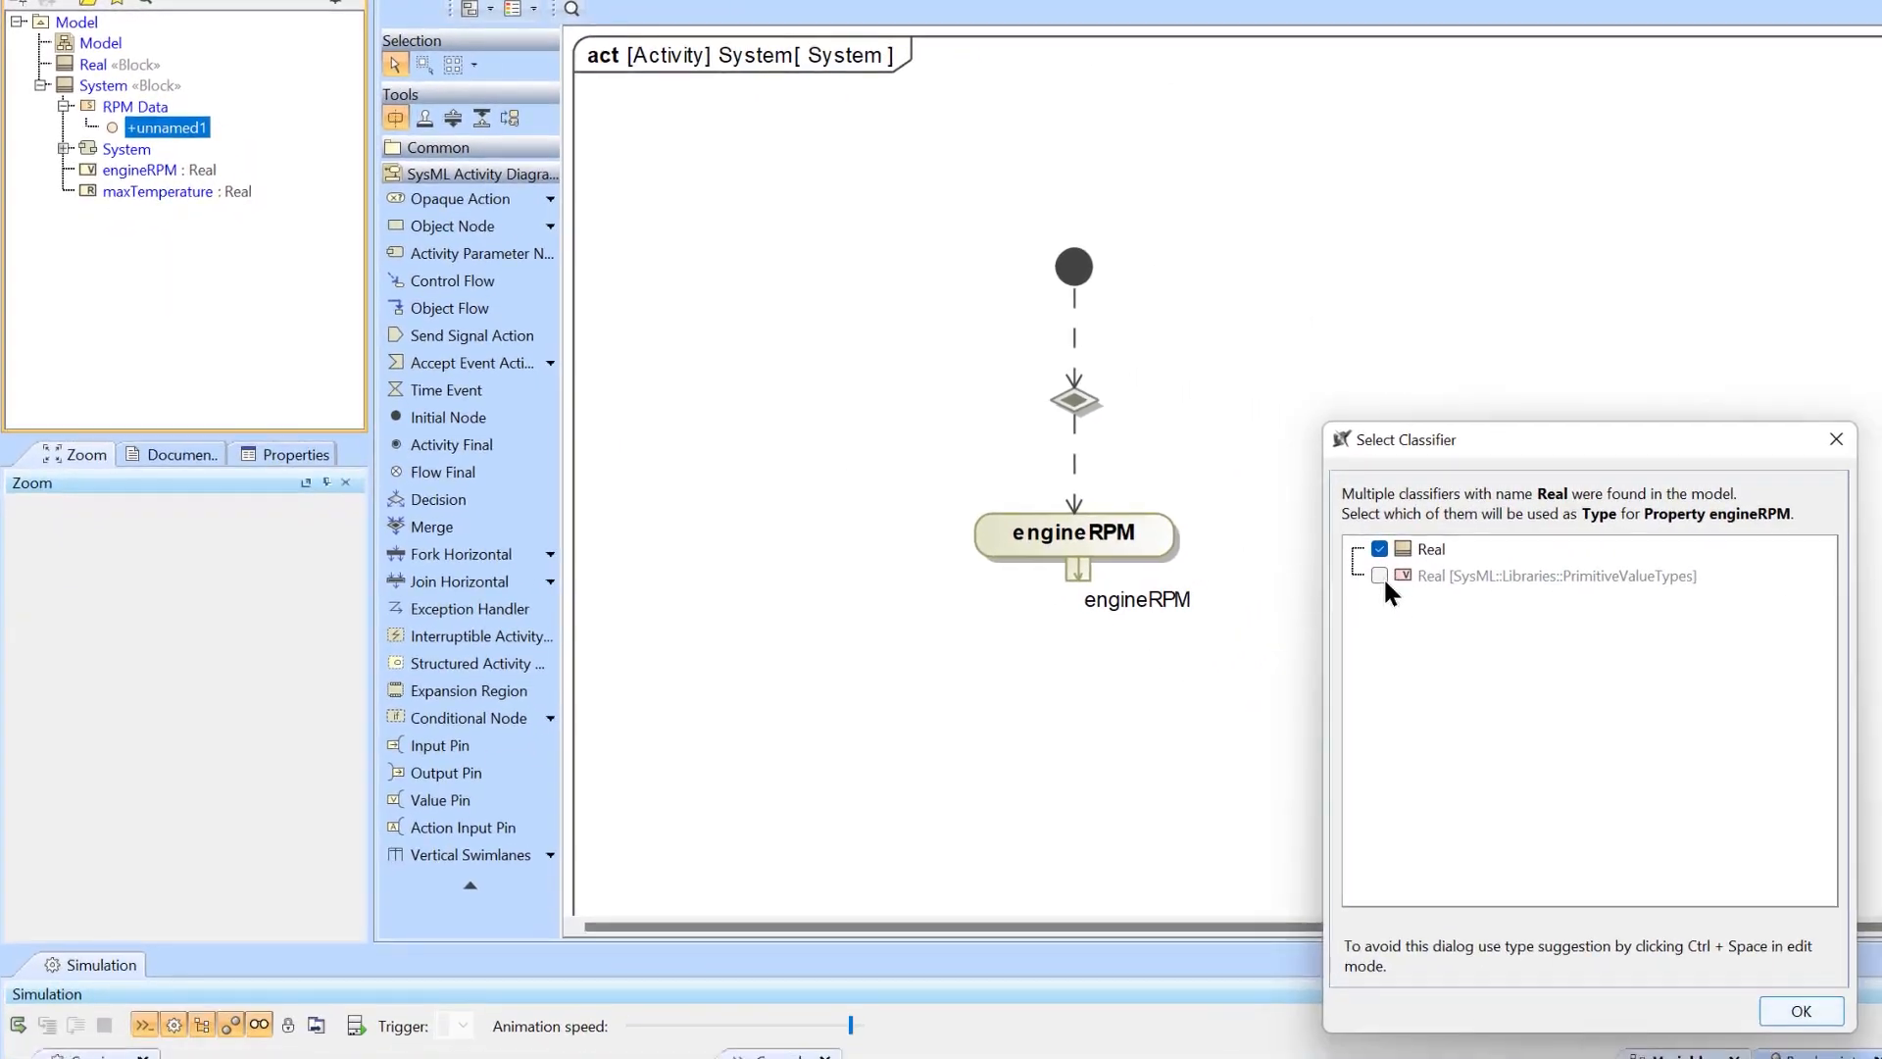
{"action": "key", "text": "Return"}
Place the RPM Data signal as a send signal action below the engineRPM action and connect their engineRPM pins with an object flow
{"action": "left_click_drag", "start_coordinate": [135, 107], "coordinate": [996, 723]}
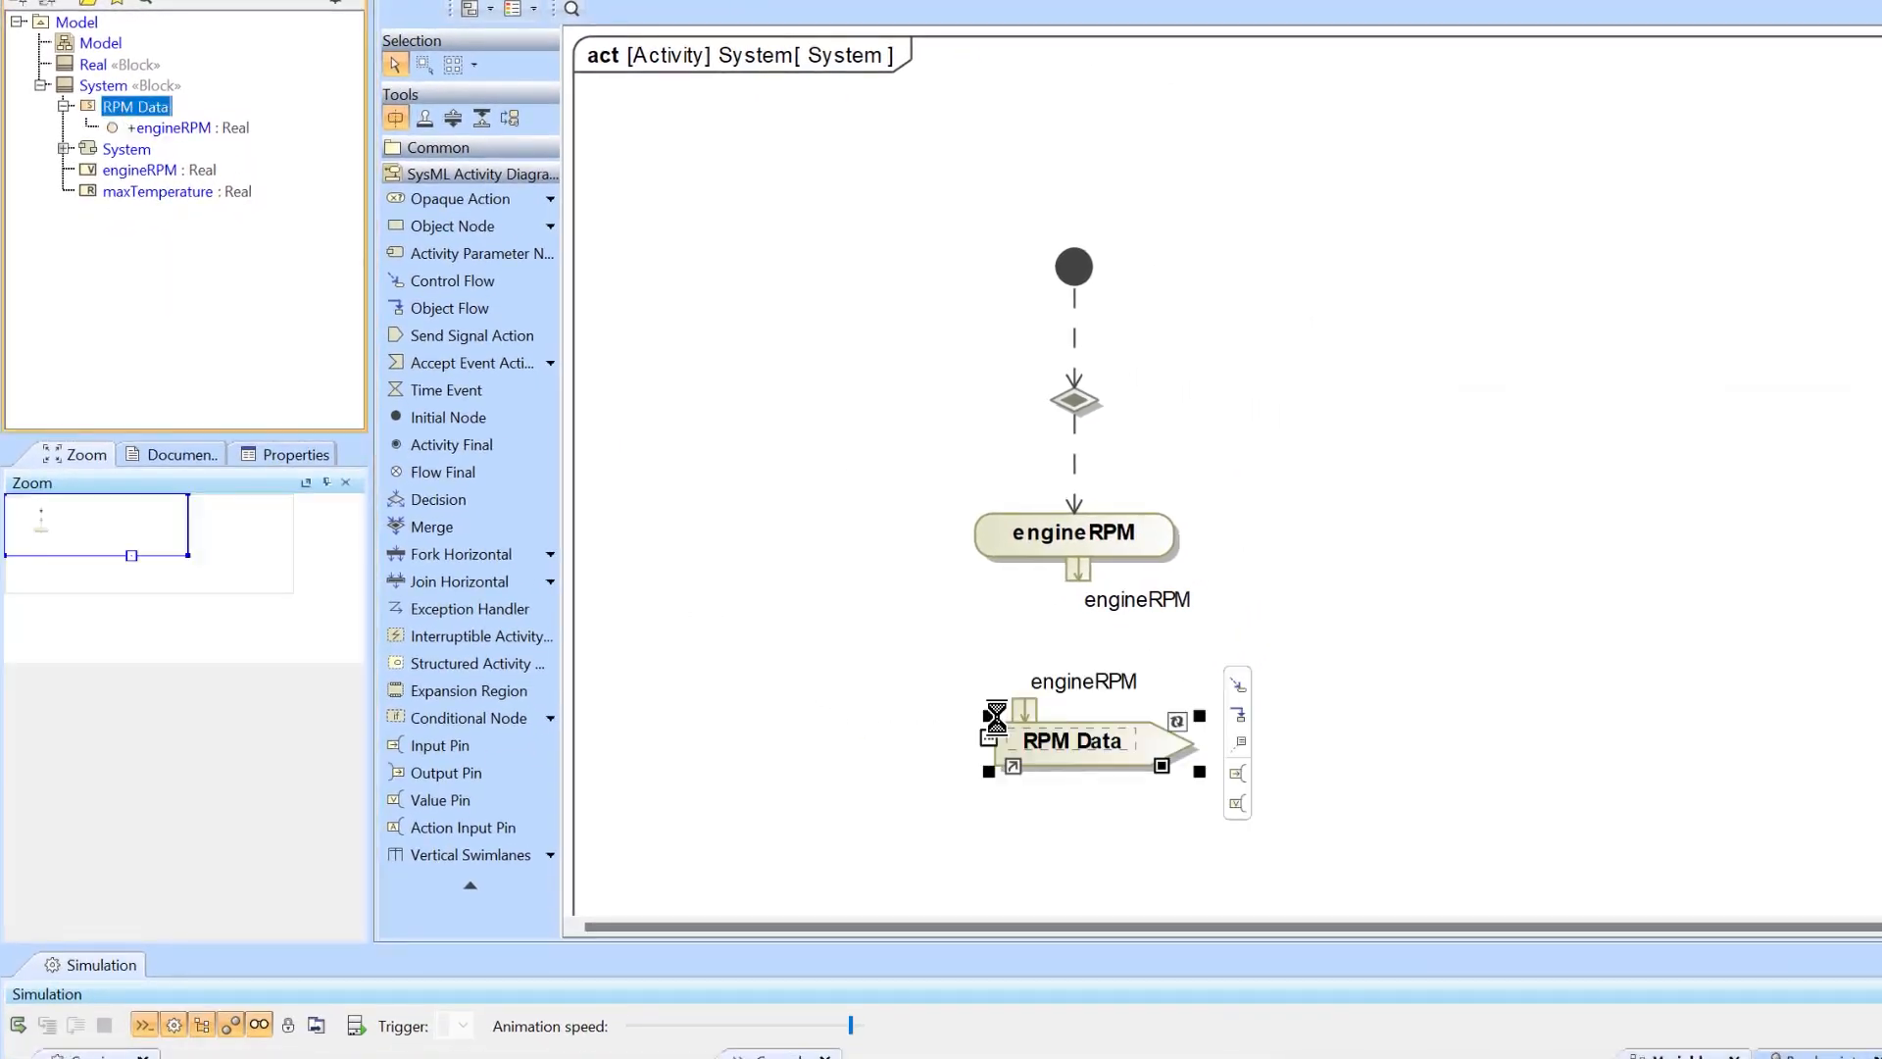
{"action": "left_click", "coordinate": [1421, 696]}
{"action": "left_click_drag", "start_coordinate": [1103, 742], "coordinate": [1159, 743]}
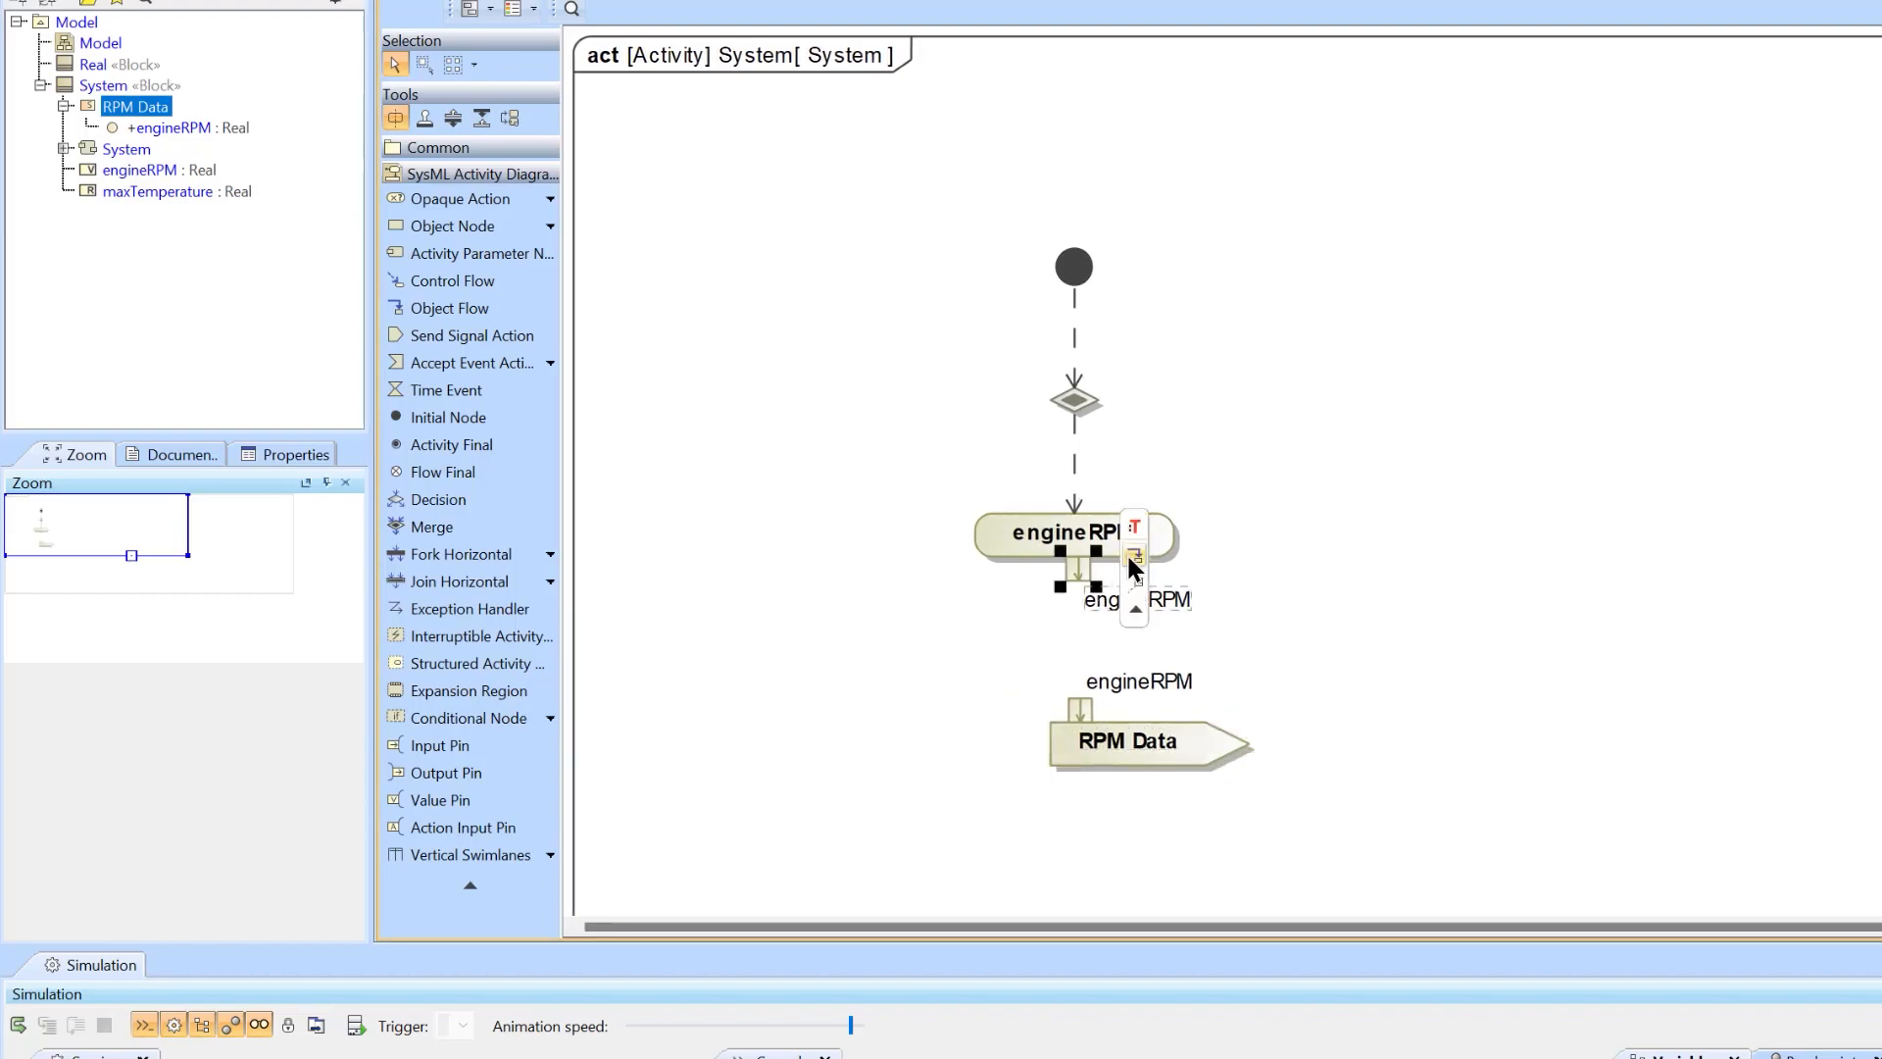
{"action": "left_click_drag", "start_coordinate": [1090, 585], "coordinate": [1078, 710]}
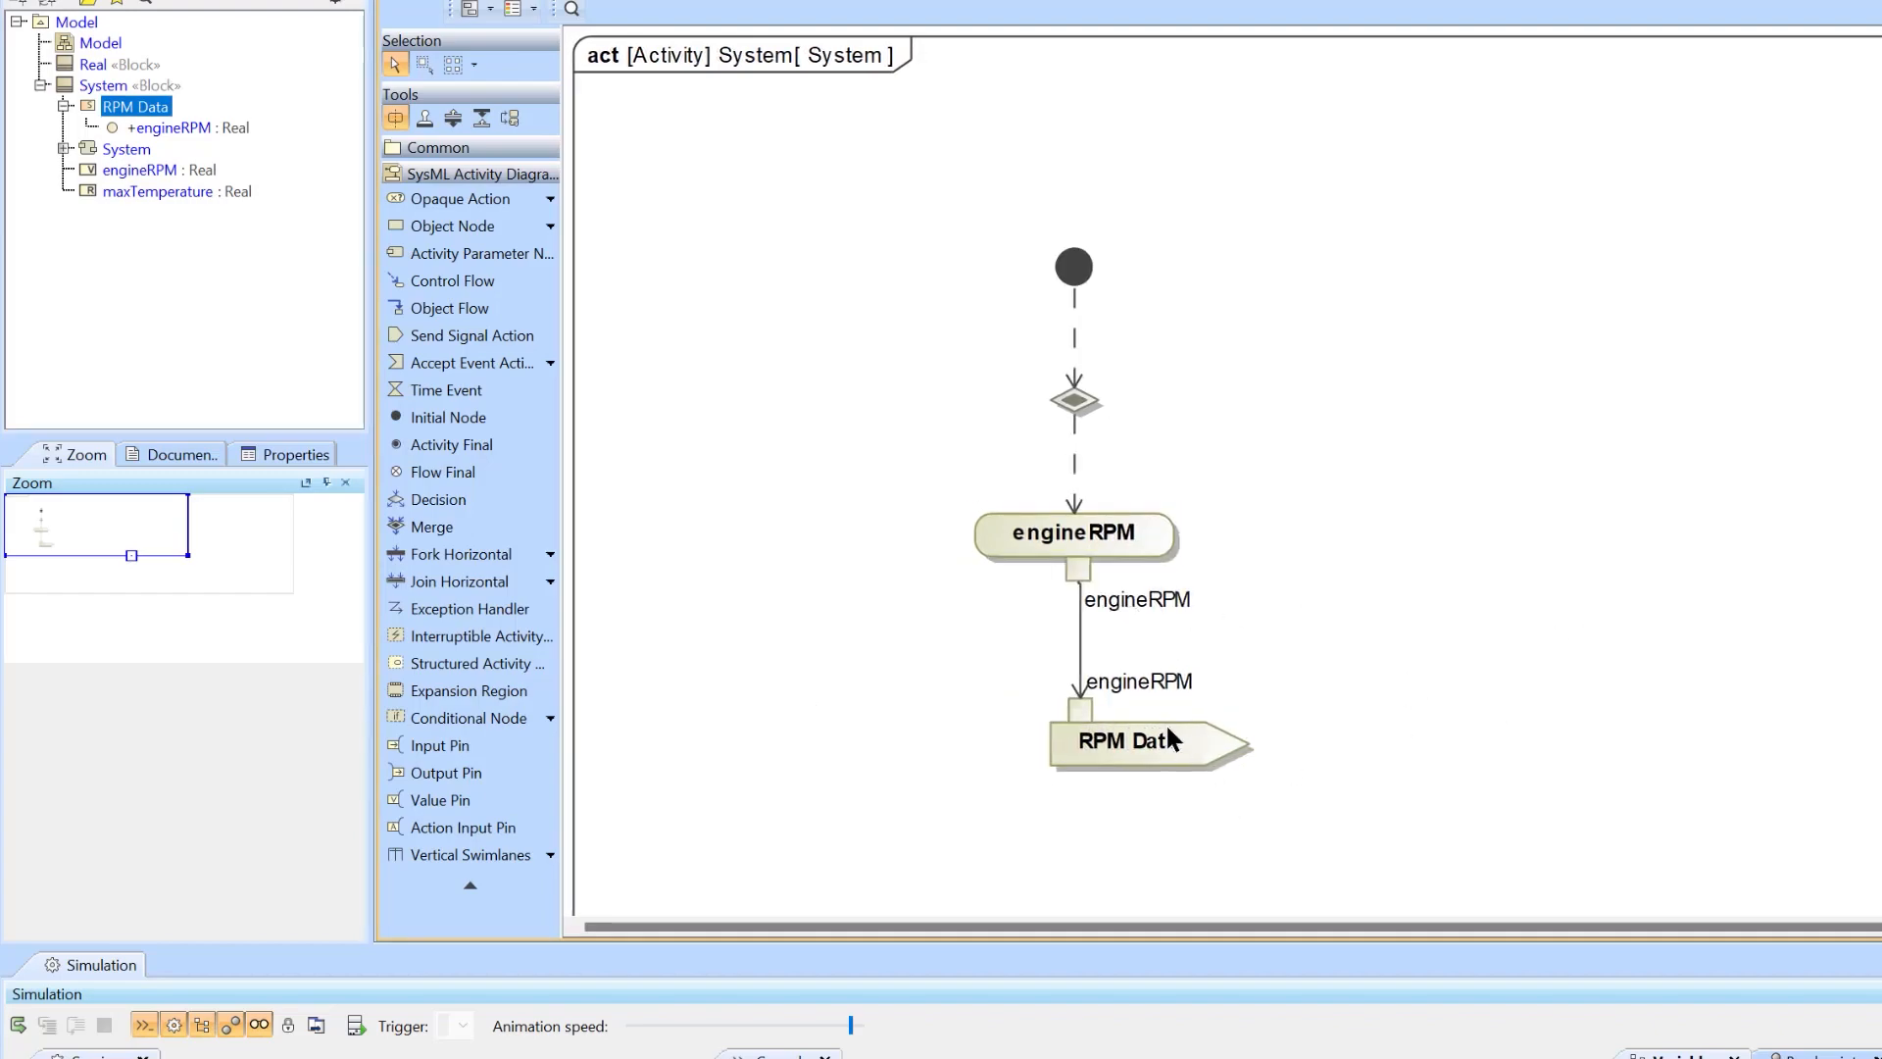
Widen the RPM Data send signal action and align the engineRPM action's output pin above its input pin
{"action": "left_click", "coordinate": [1175, 740]}
{"action": "left_click_drag", "start_coordinate": [1256, 774], "coordinate": [1438, 764]}
{"action": "left_click", "coordinate": [1504, 534]}
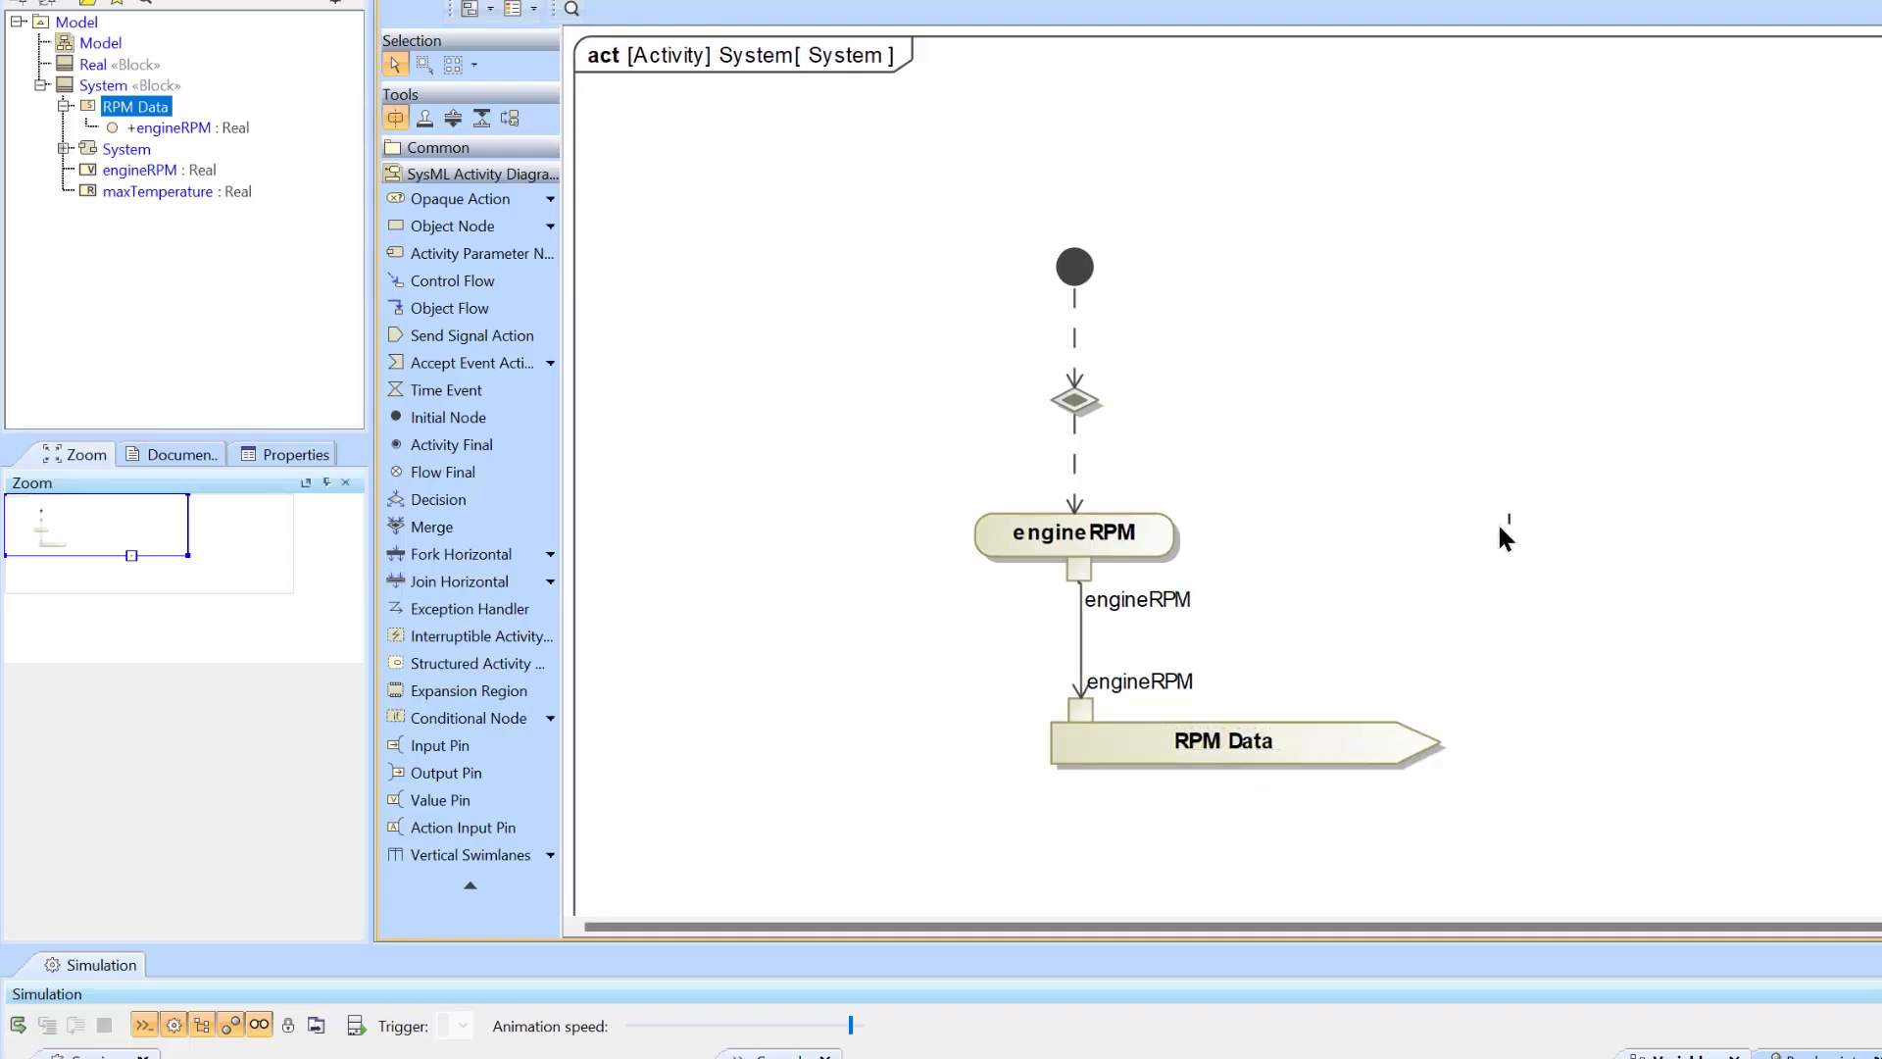
{"action": "left_click_drag", "start_coordinate": [1083, 570], "coordinate": [1078, 573]}
{"action": "left_click", "coordinate": [1241, 547]}
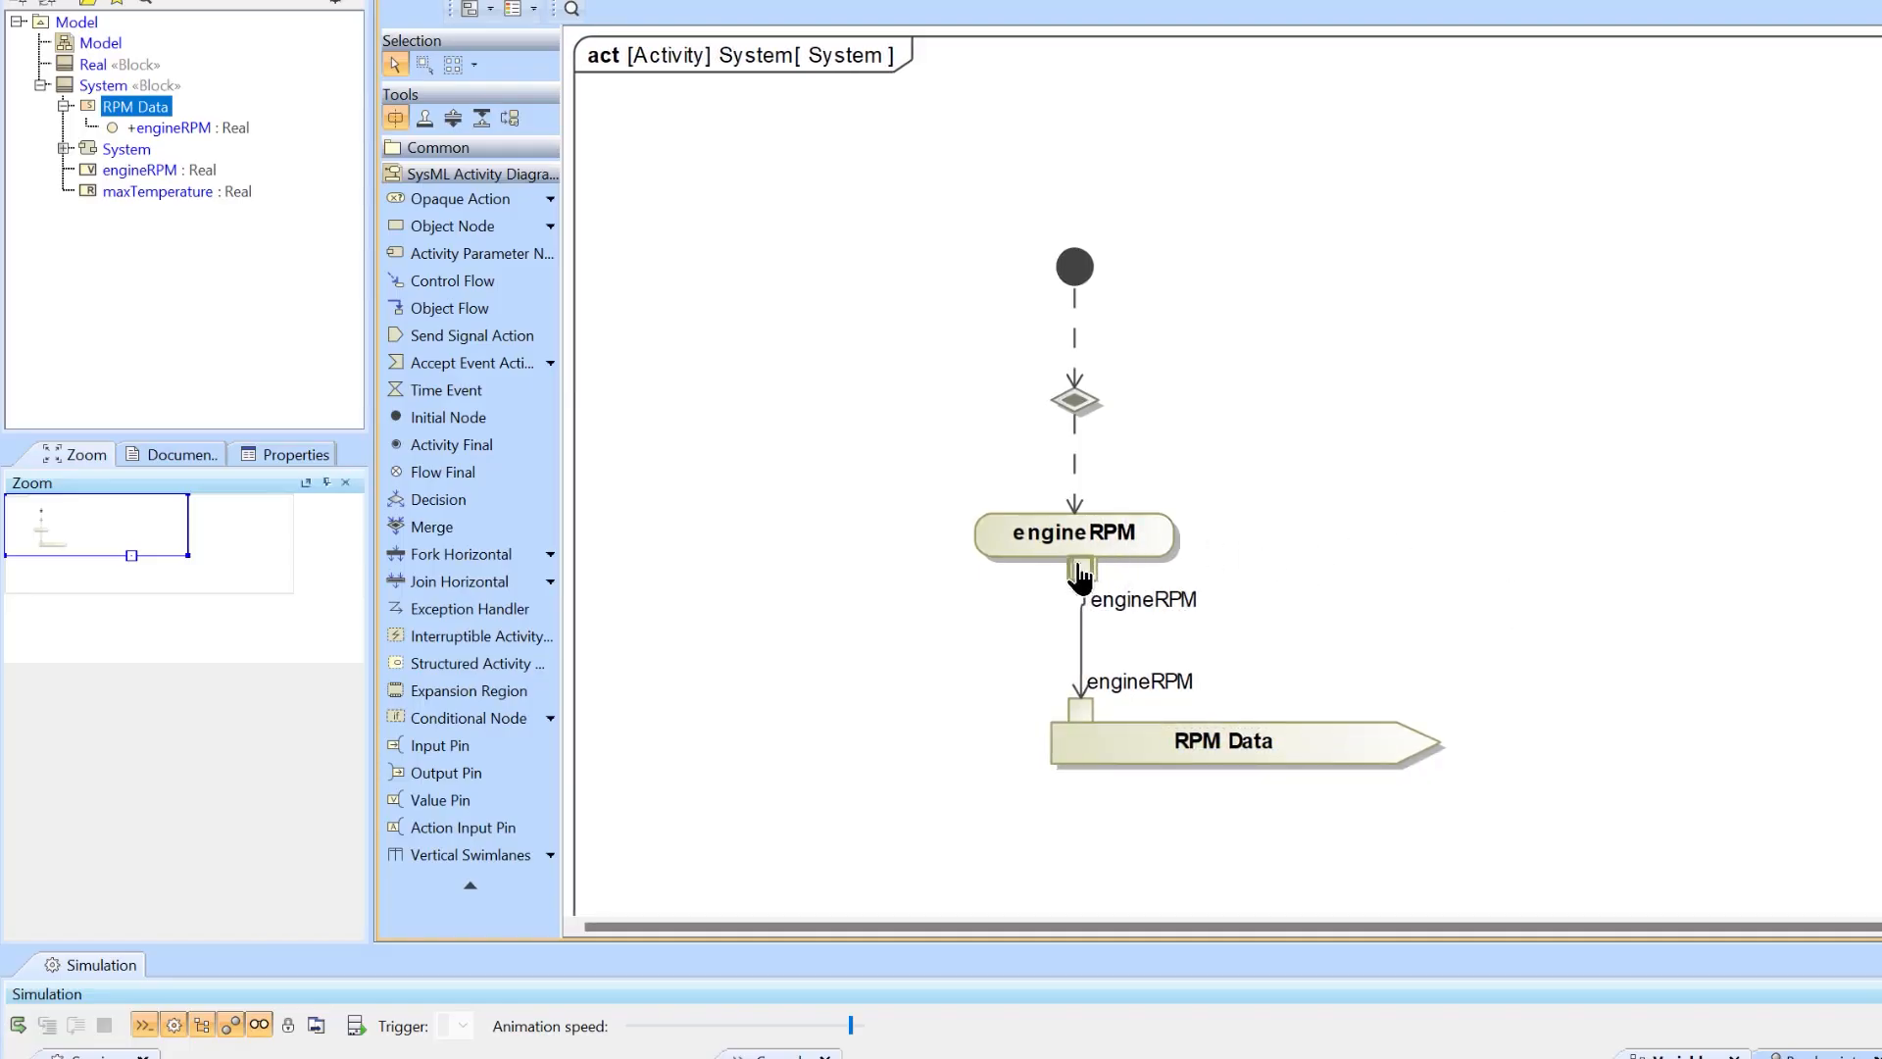
{"action": "left_click", "coordinate": [1281, 526]}
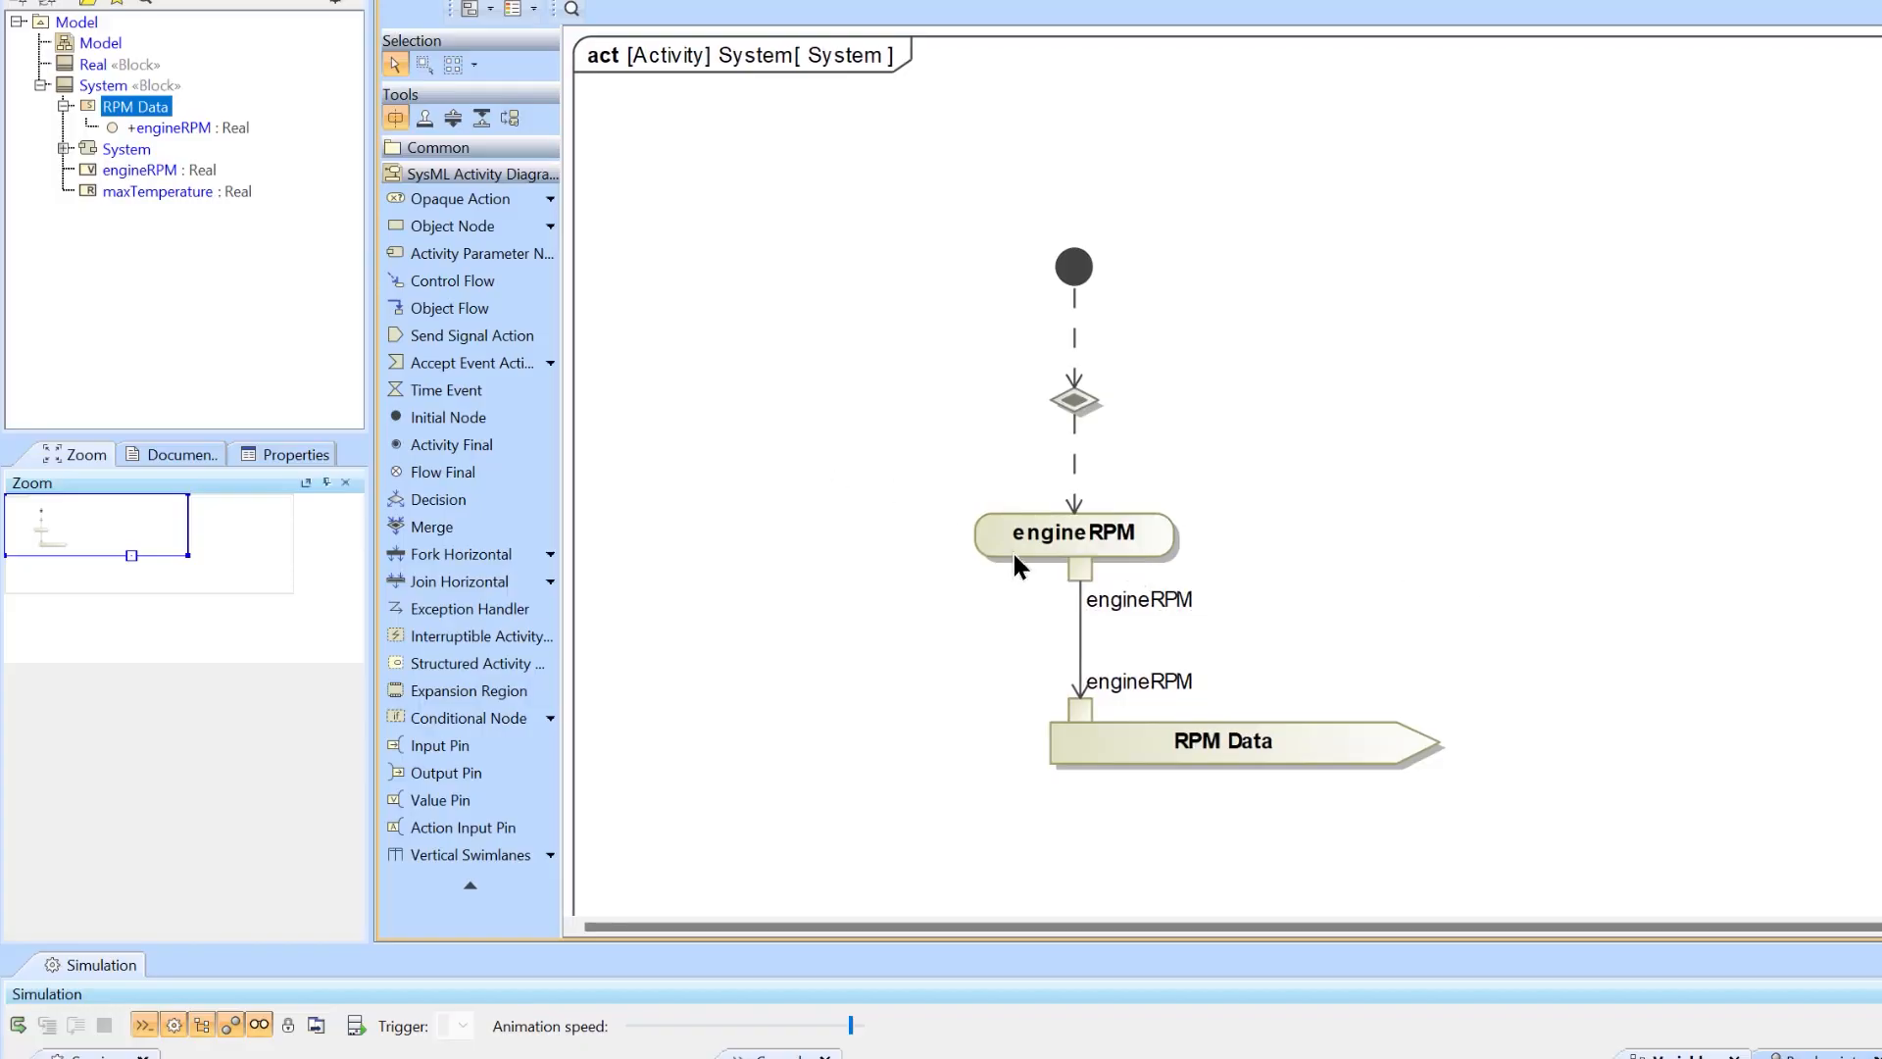
Draw a control flow from the RPM Data action back to the merge node, routing it around the engineRPM action
{"action": "left_click", "coordinate": [1382, 761]}
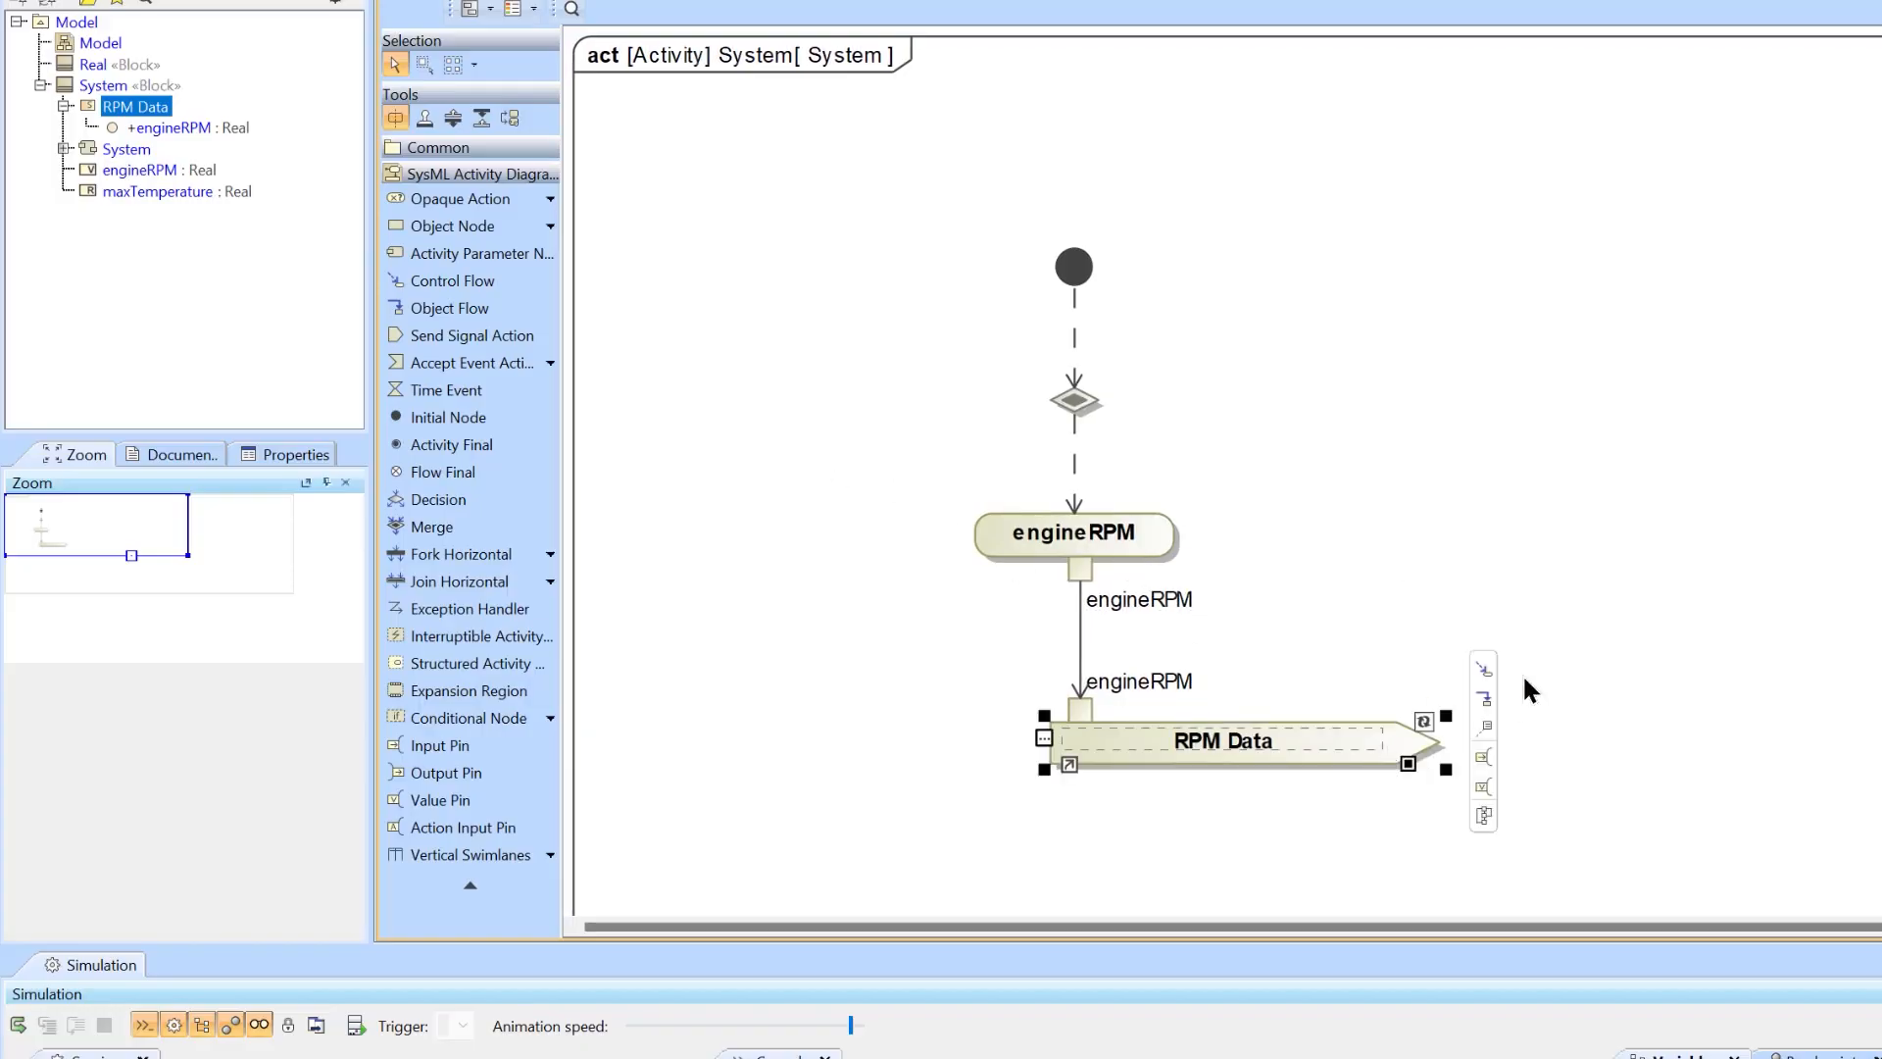
{"action": "left_click", "coordinate": [1492, 666]}
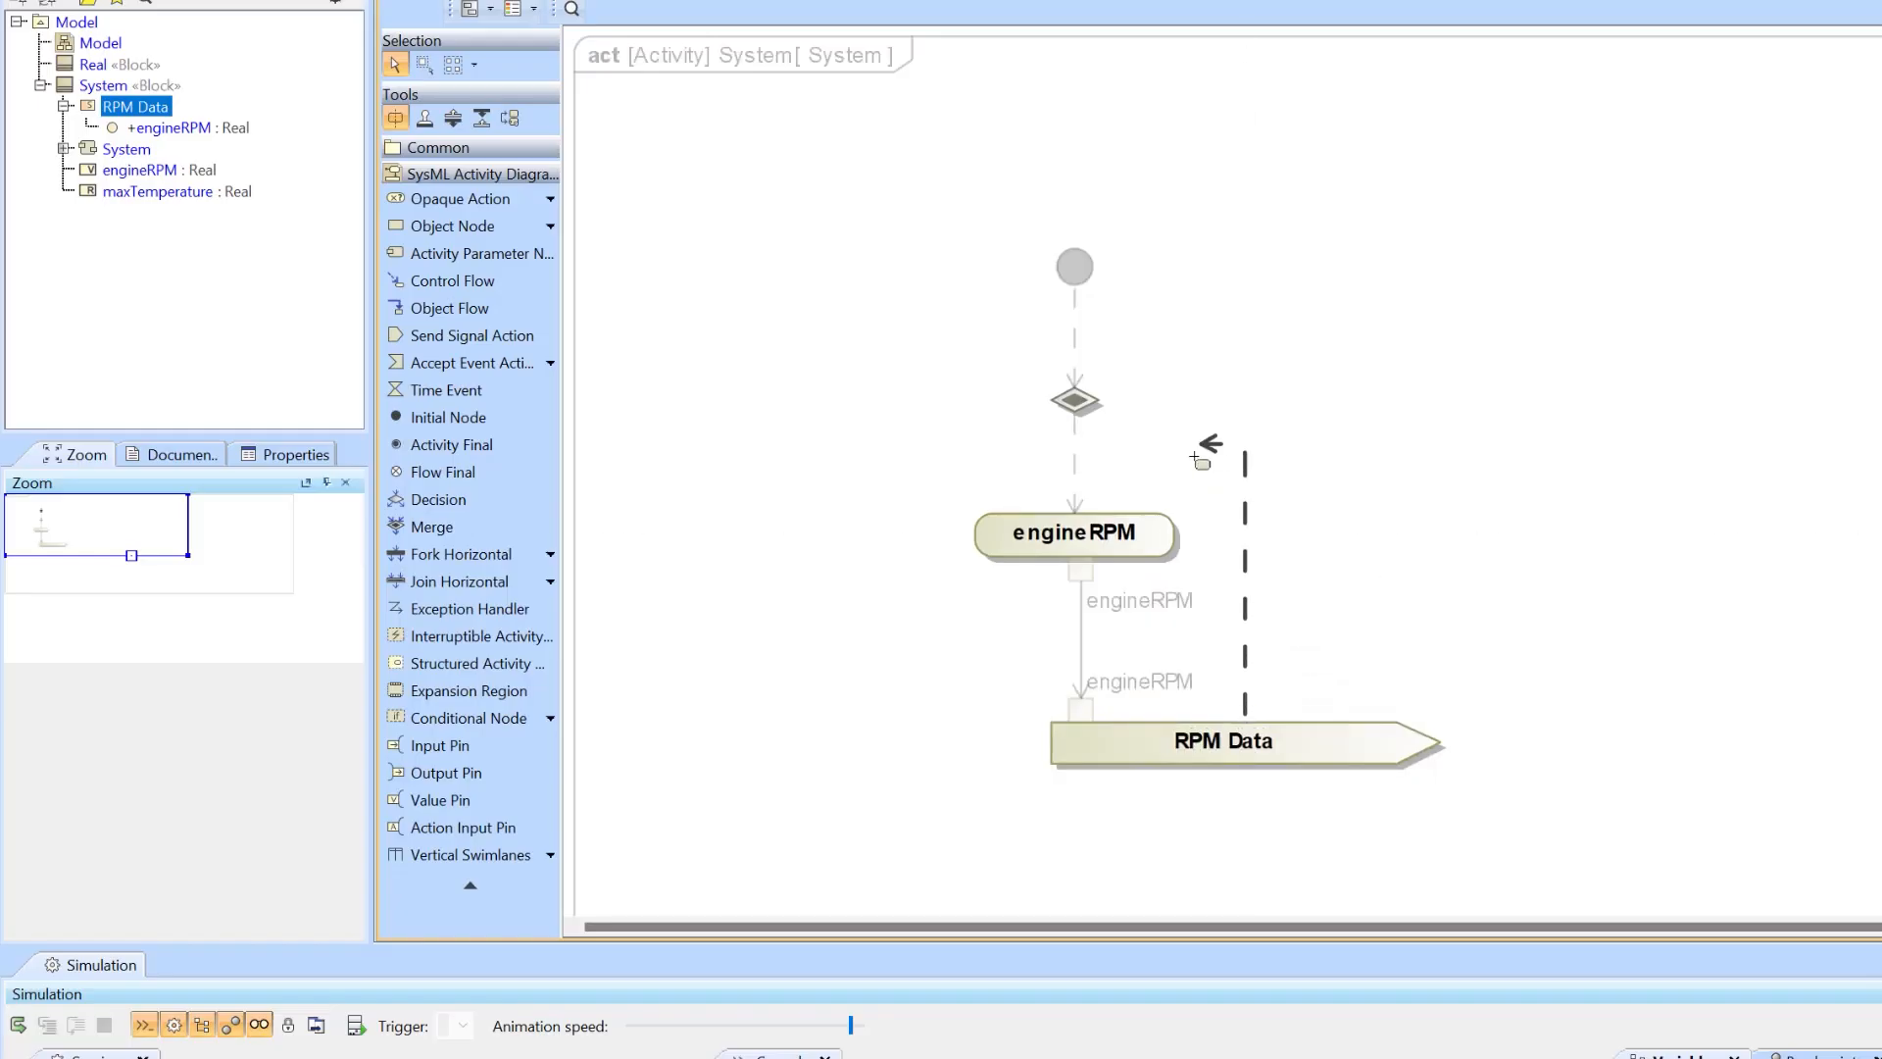
{"action": "left_click", "coordinate": [1077, 406]}
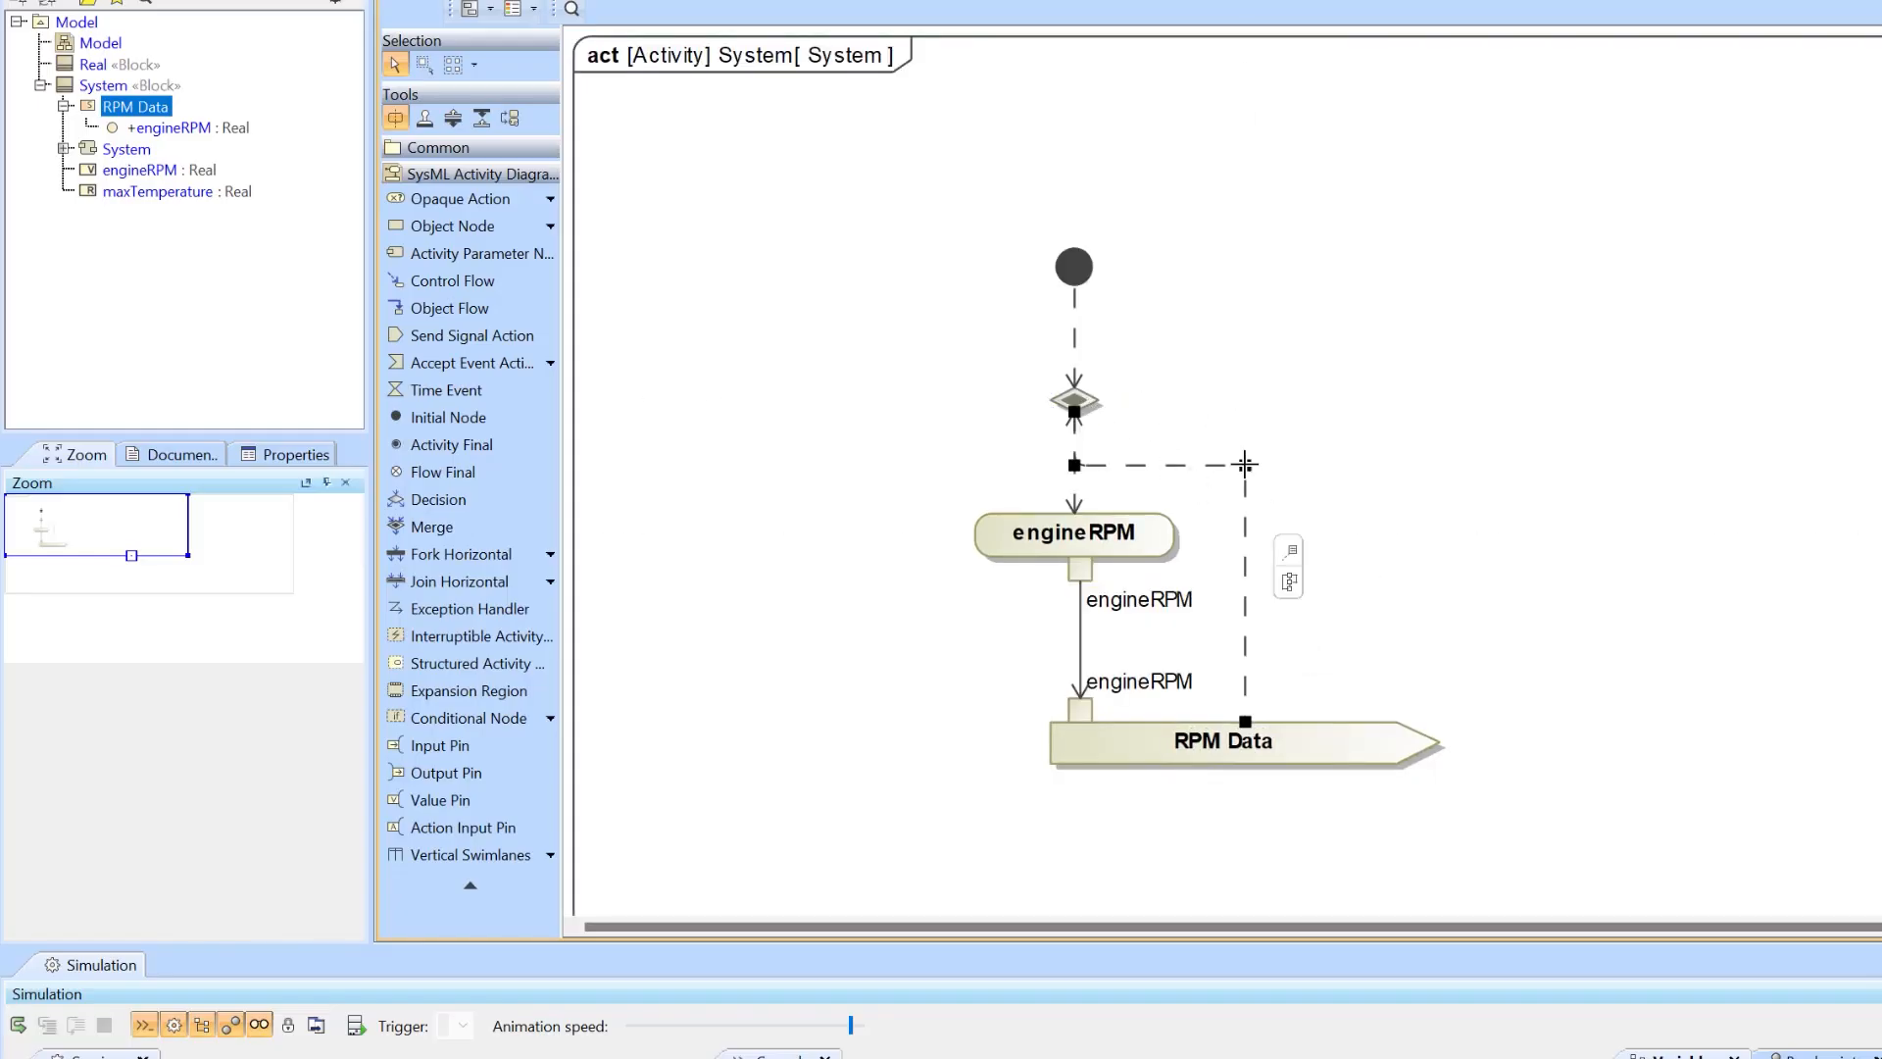
{"action": "left_click_drag", "start_coordinate": [1245, 462], "coordinate": [1304, 400]}
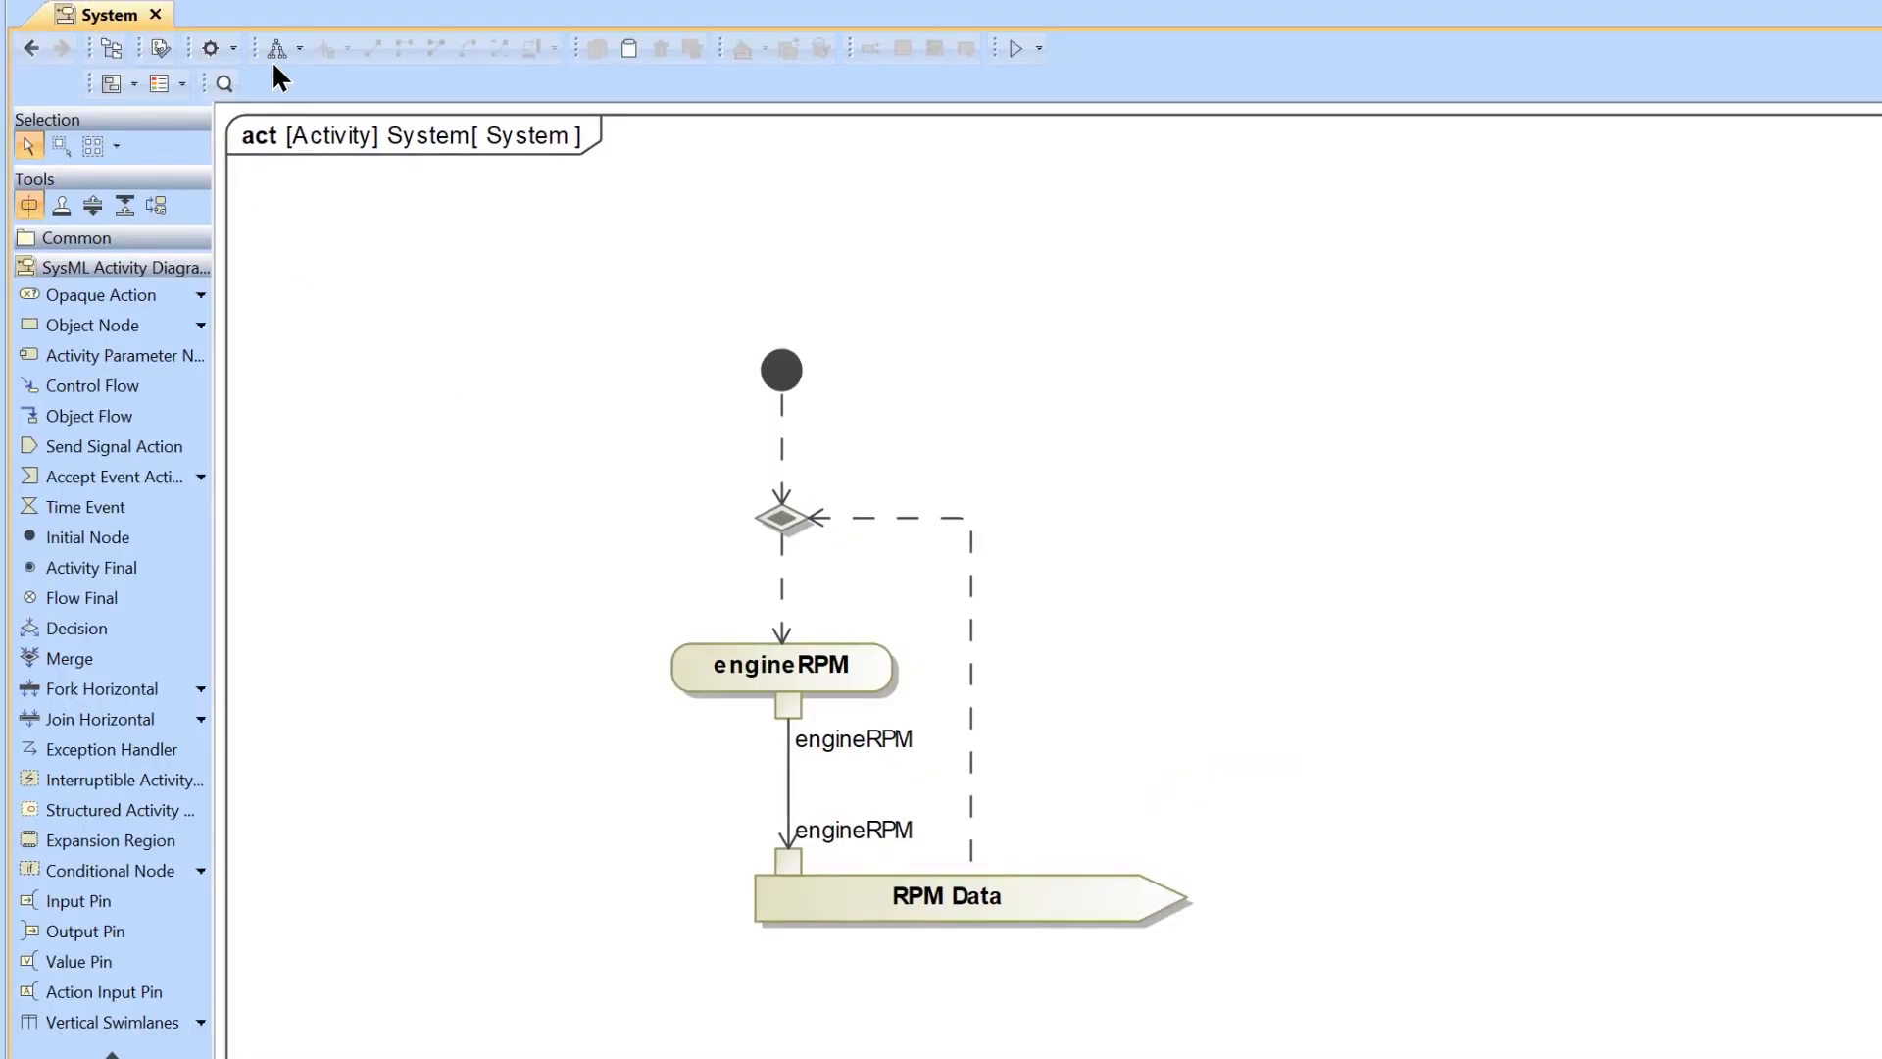
Apply the automatic quick layout to the whole System activity diagram
{"action": "left_click", "coordinate": [277, 49]}
{"action": "scroll", "coordinate": [261, 156], "scroll_direction": "up", "scroll_amount": 2}
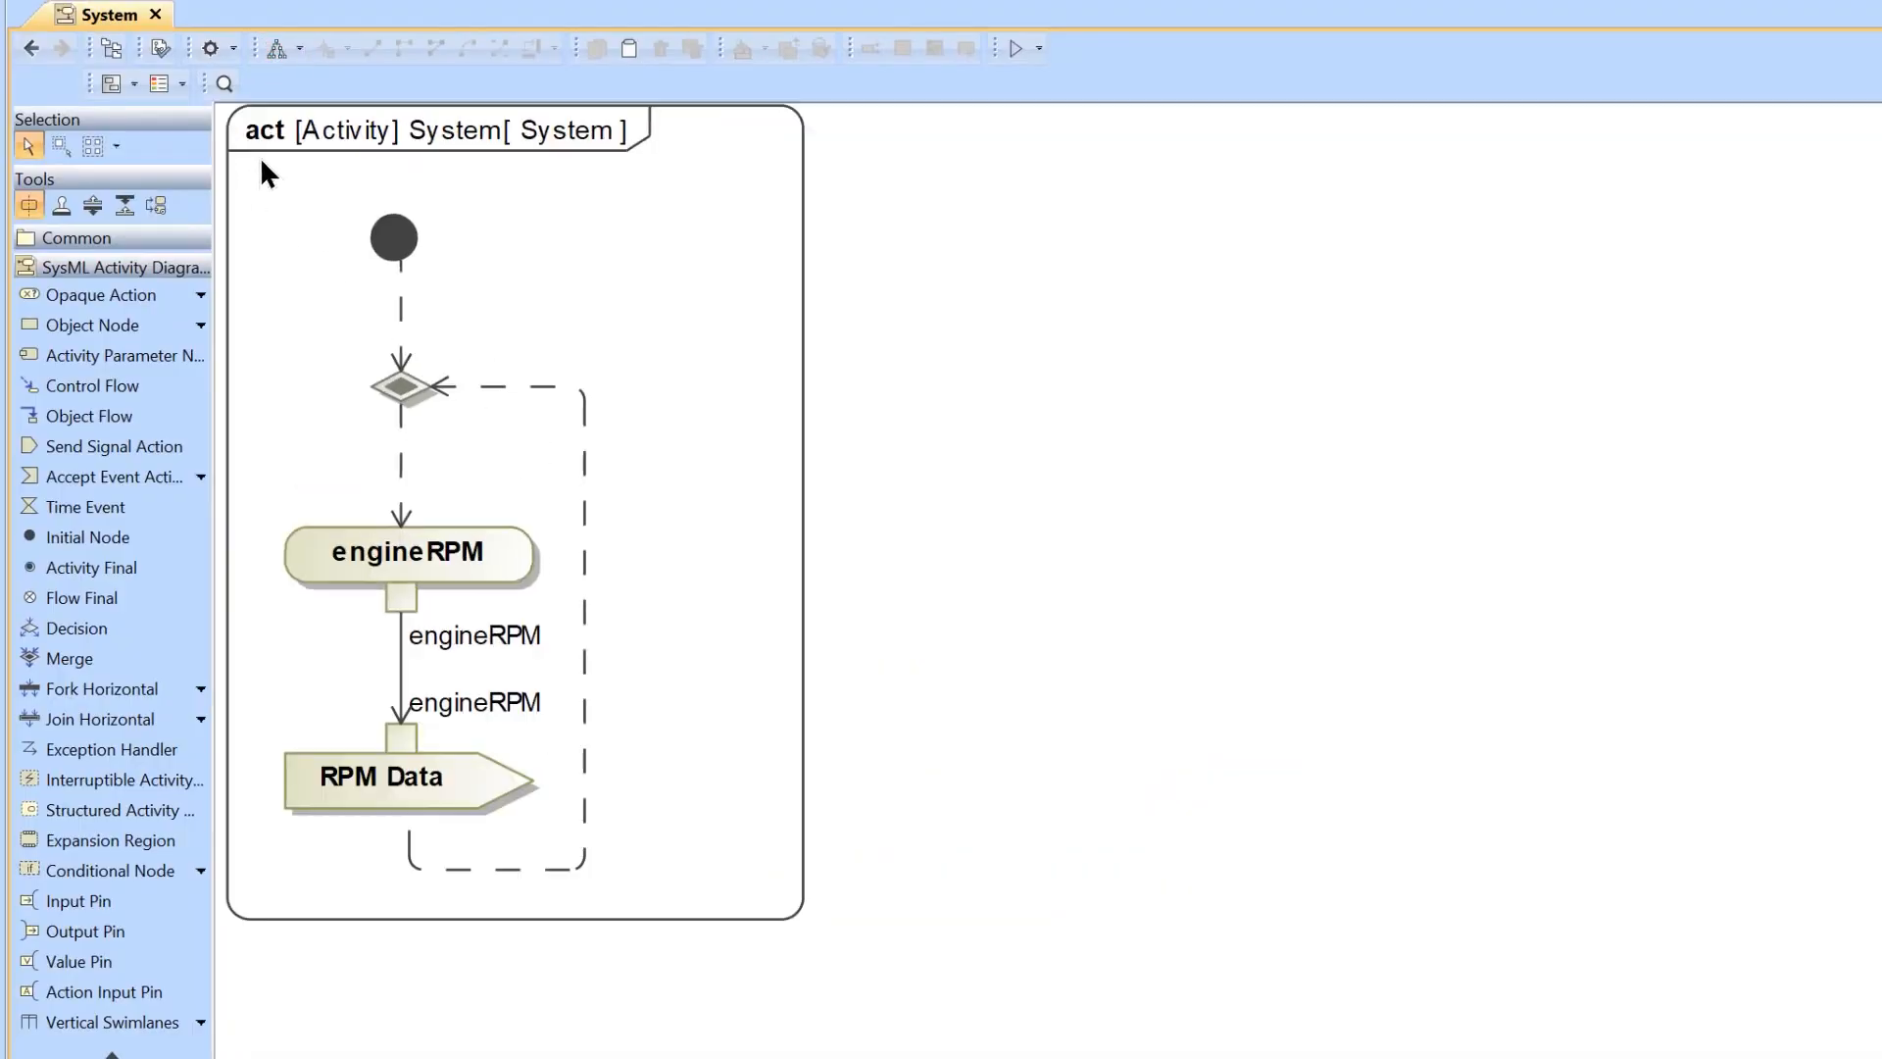
{"action": "scroll", "coordinate": [926, 357], "scroll_direction": "up", "scroll_amount": 1}
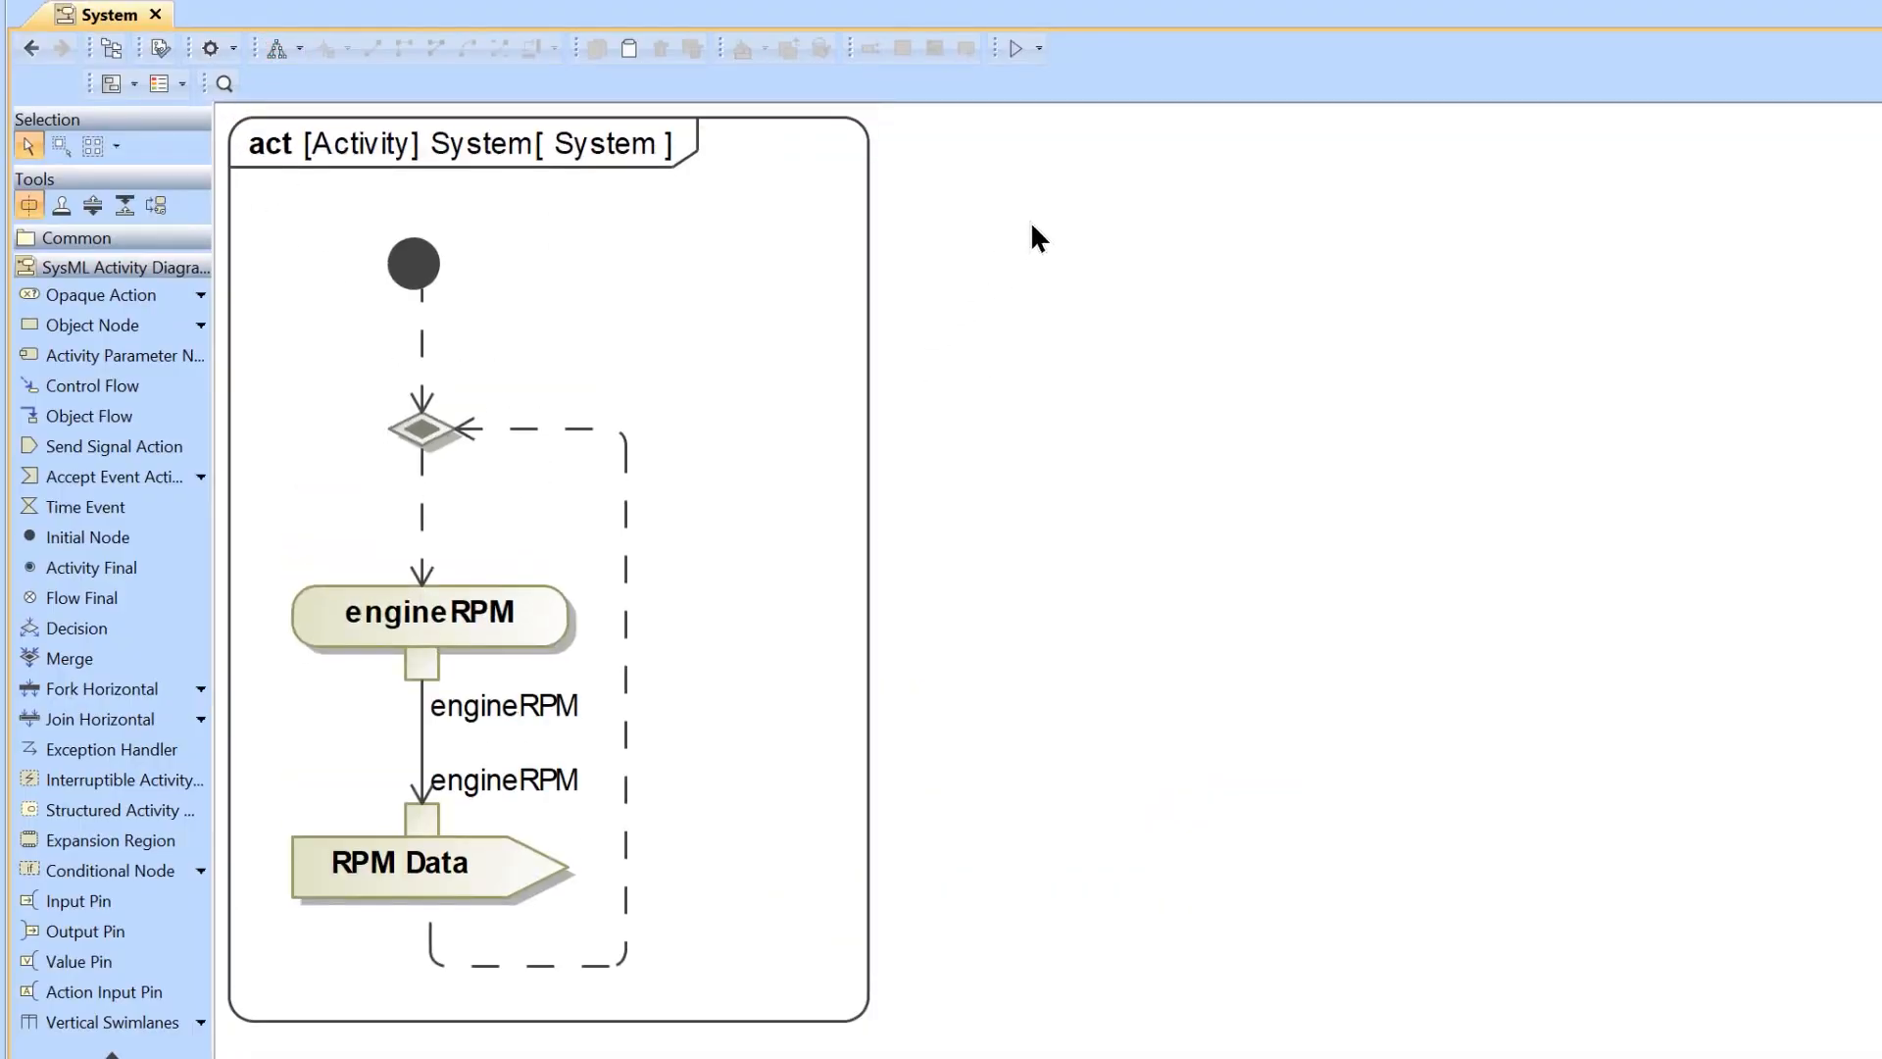
Run the System activity without context, load the validation rules, start the execution and widen the console to read its output
{"action": "left_click", "coordinate": [1039, 49]}
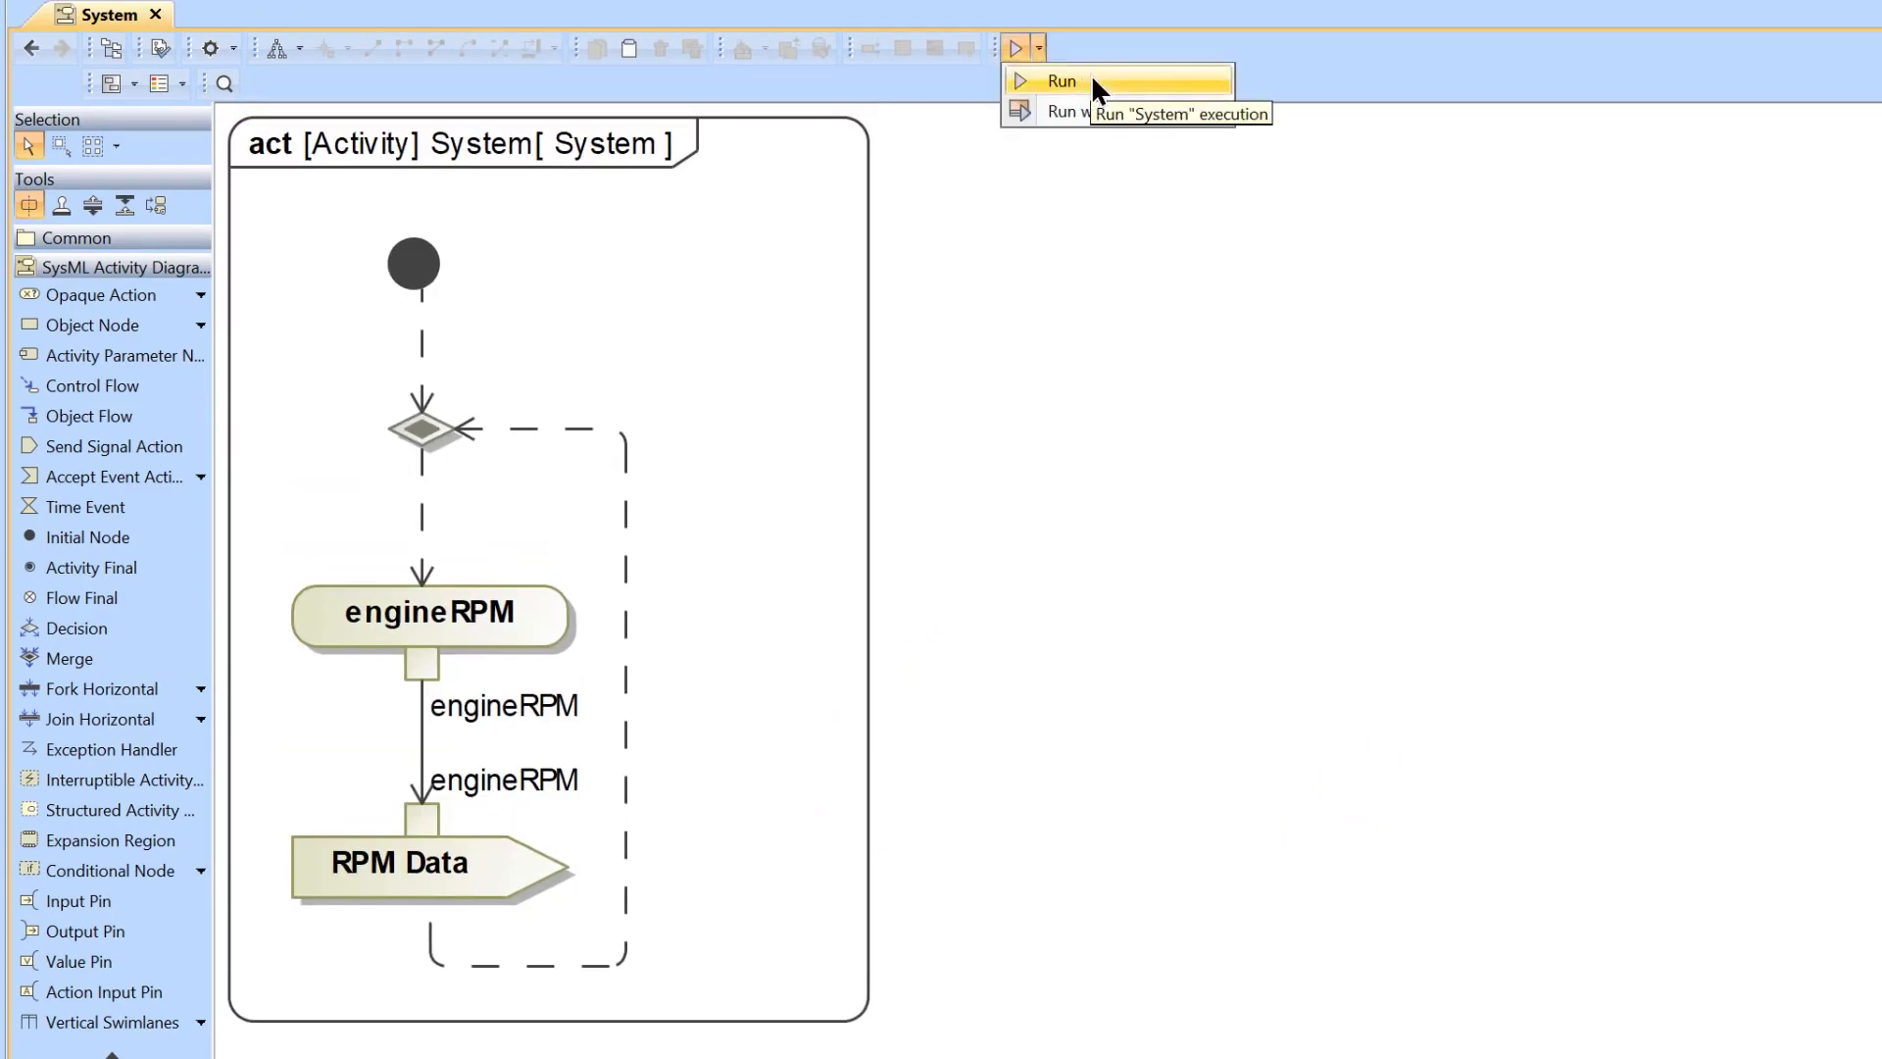
{"action": "left_click", "coordinate": [1161, 80]}
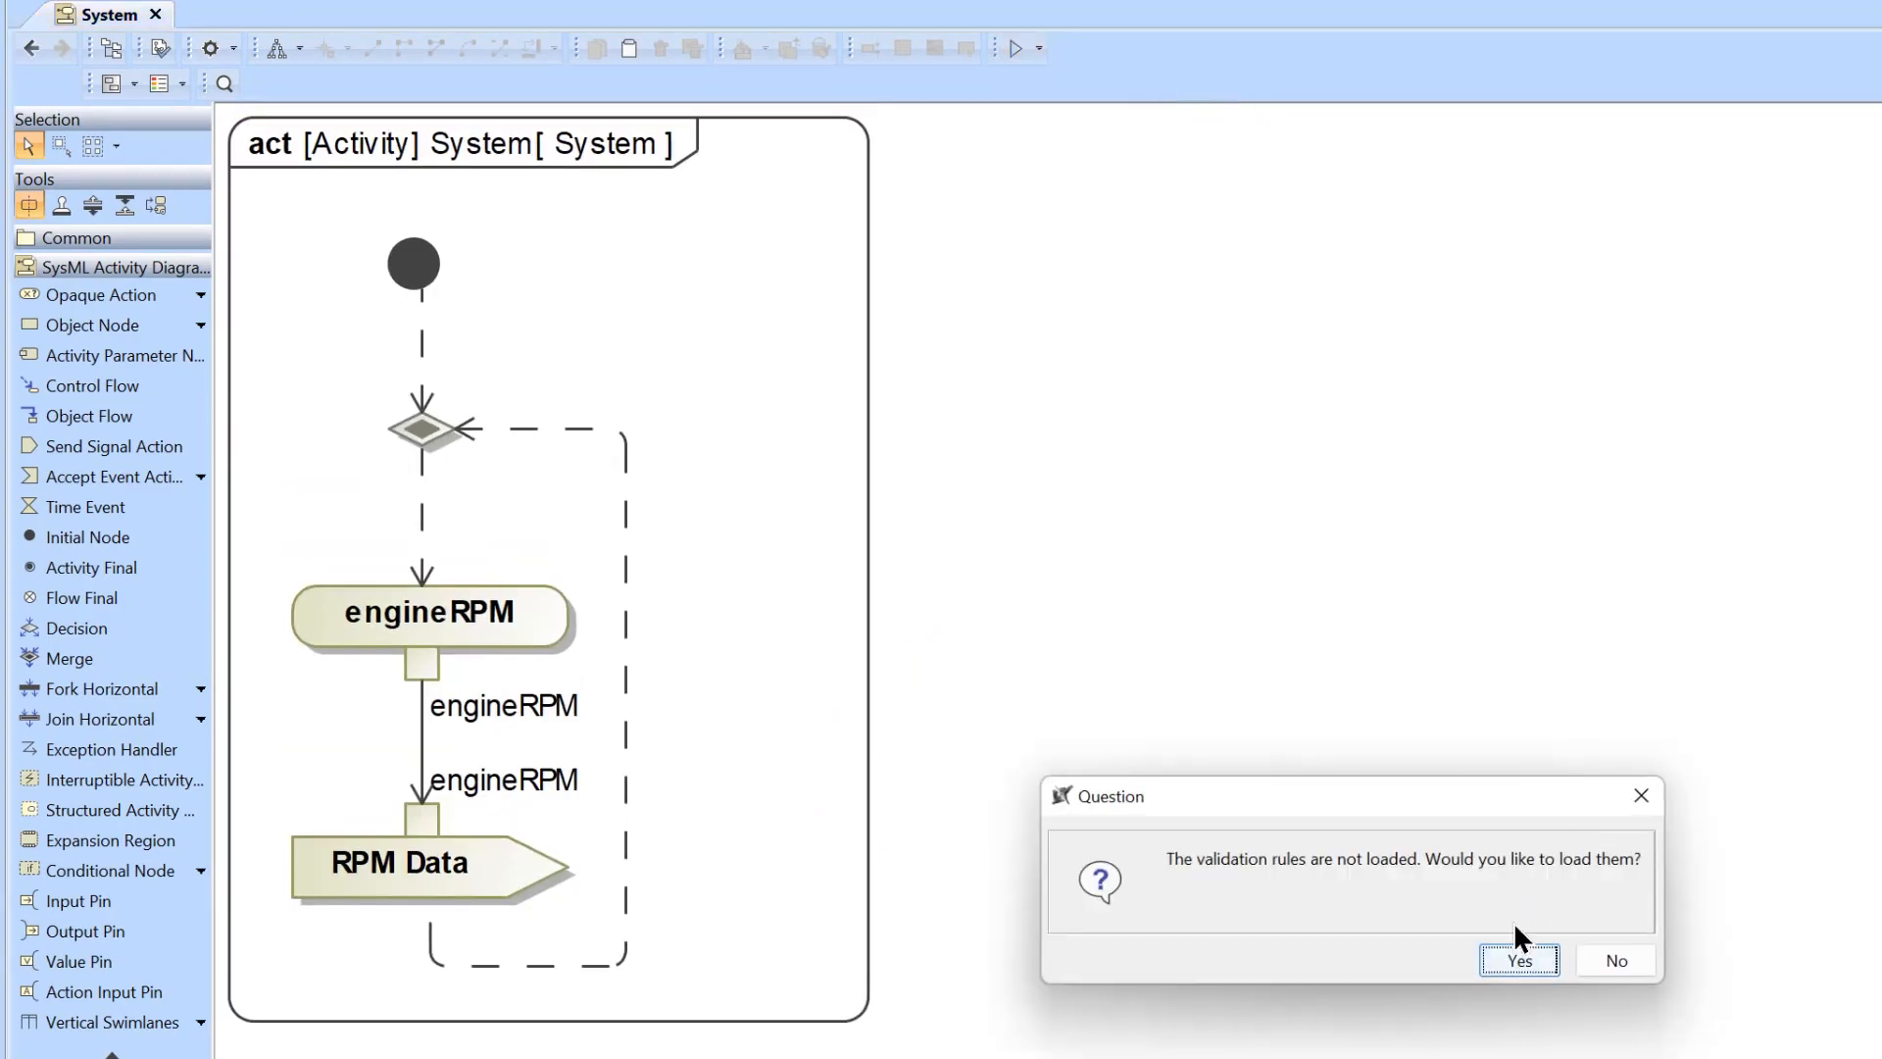
{"action": "left_click", "coordinate": [1517, 956]}
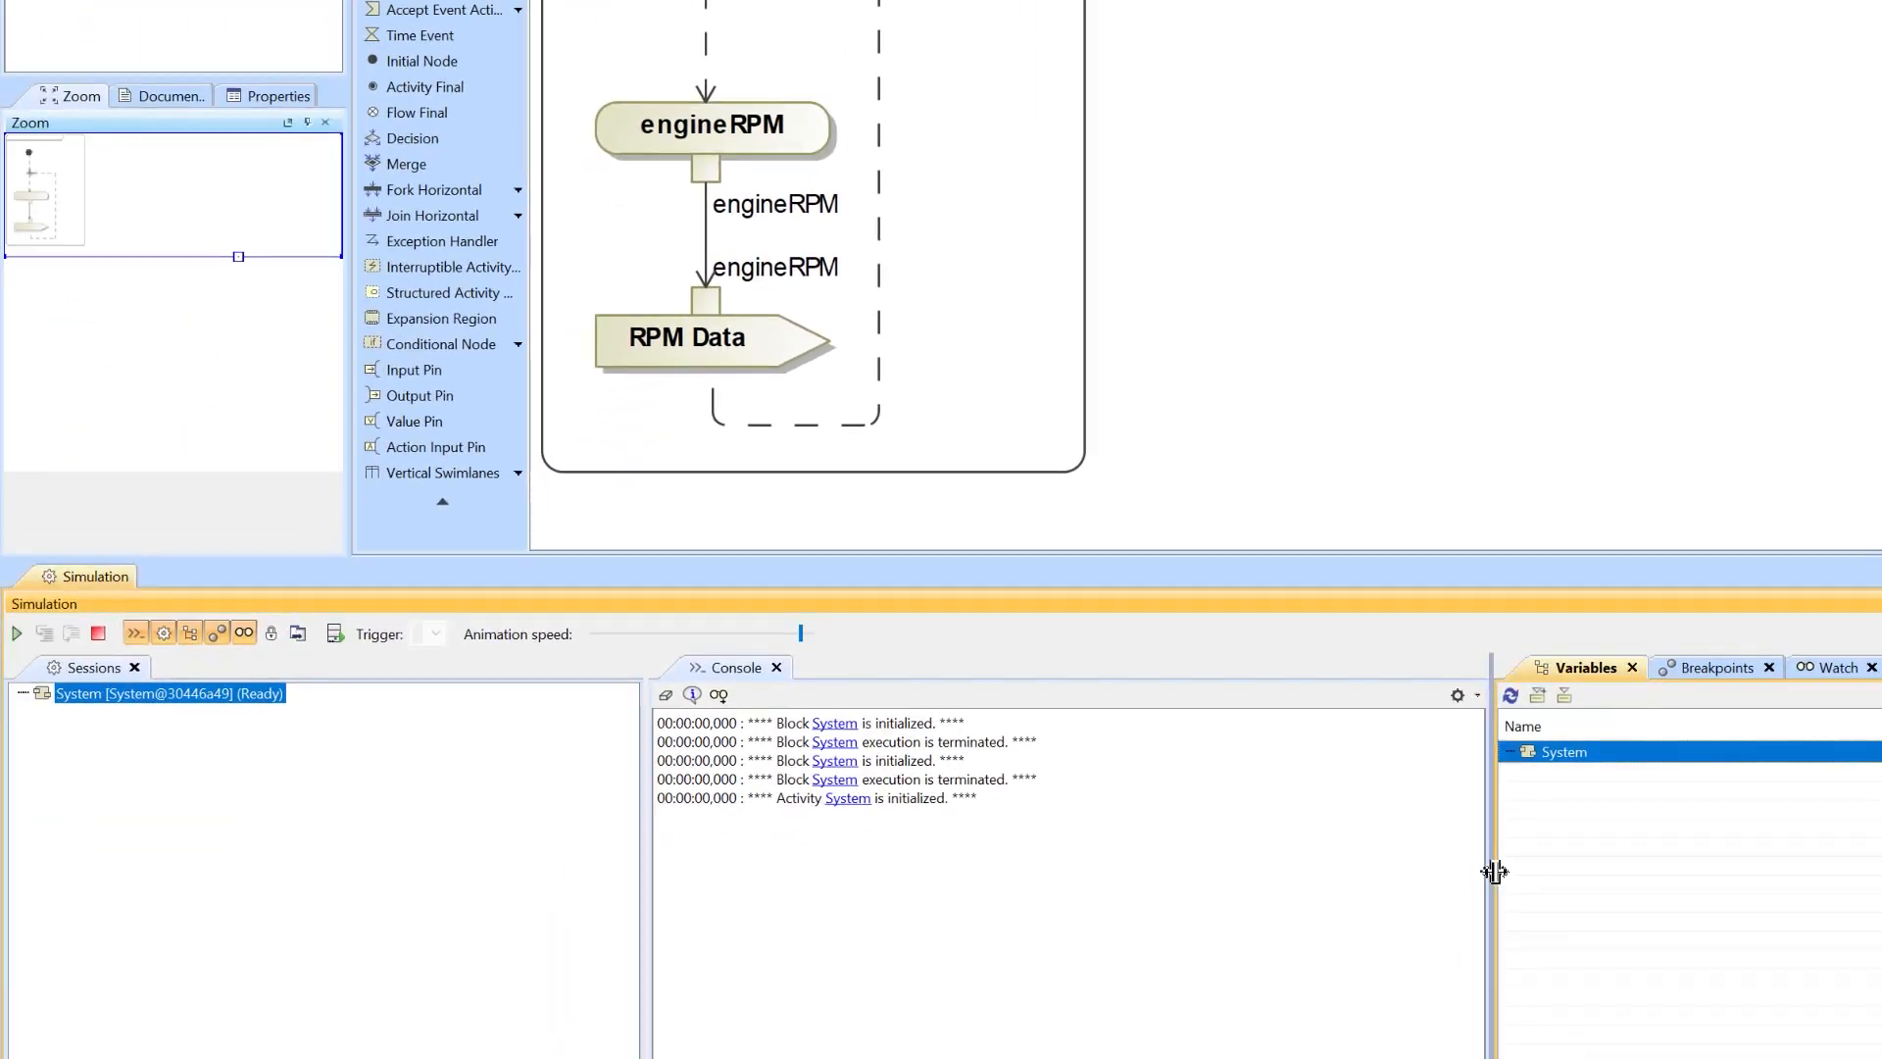
{"action": "left_click_drag", "start_coordinate": [1495, 871], "coordinate": [1245, 872]}
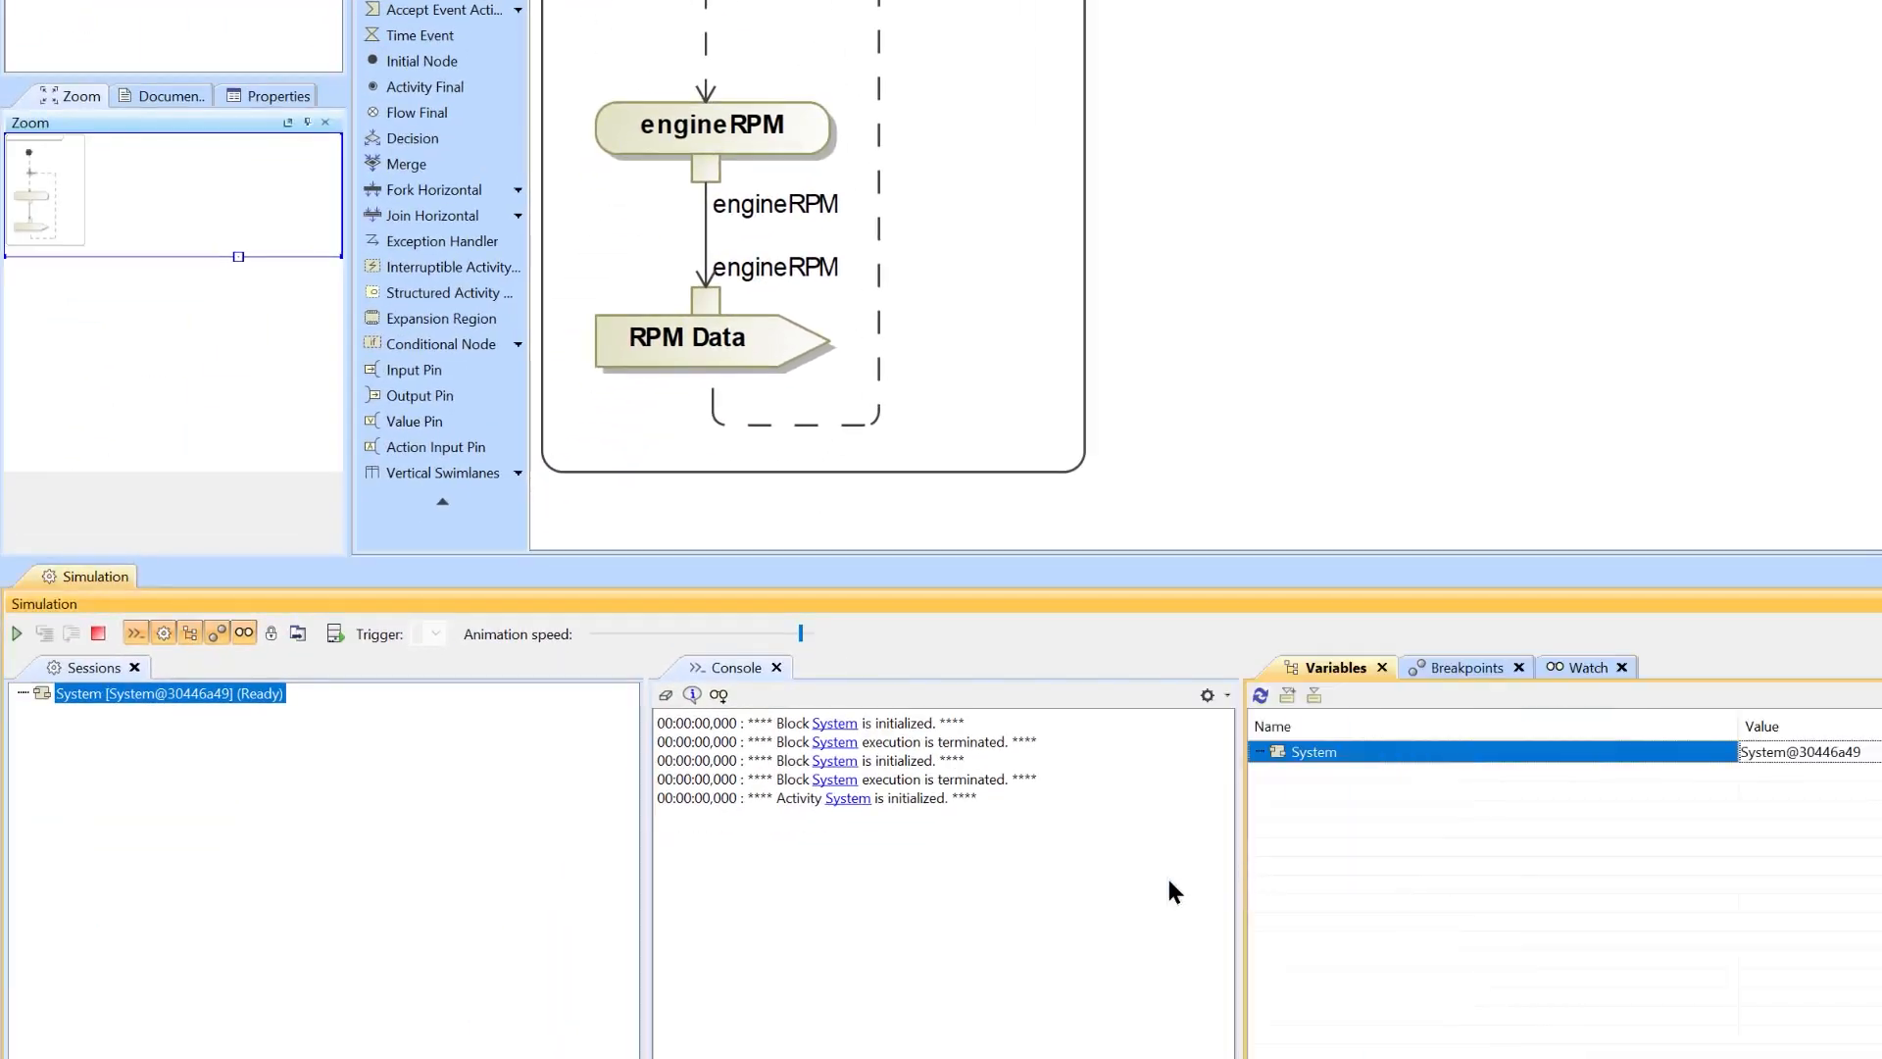
{"action": "left_click", "coordinate": [17, 634]}
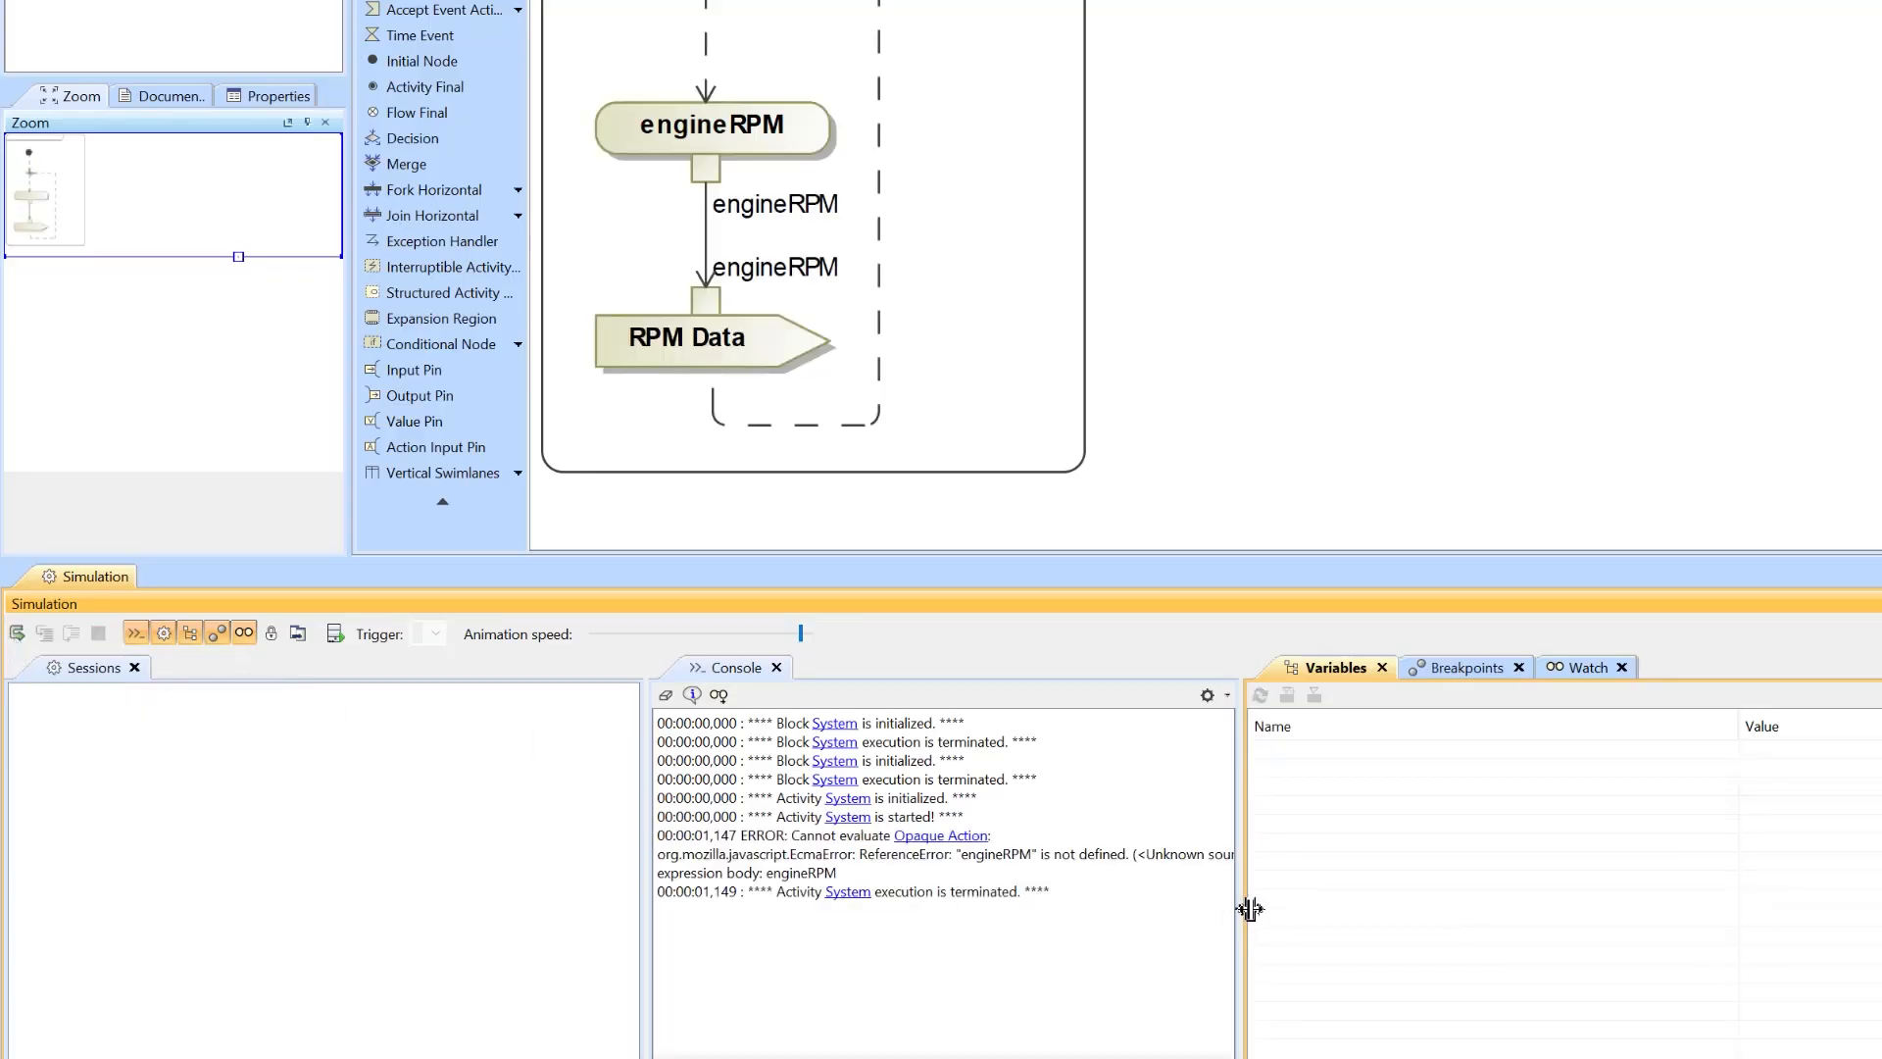
{"action": "left_click_drag", "start_coordinate": [1250, 909], "coordinate": [1313, 904]}
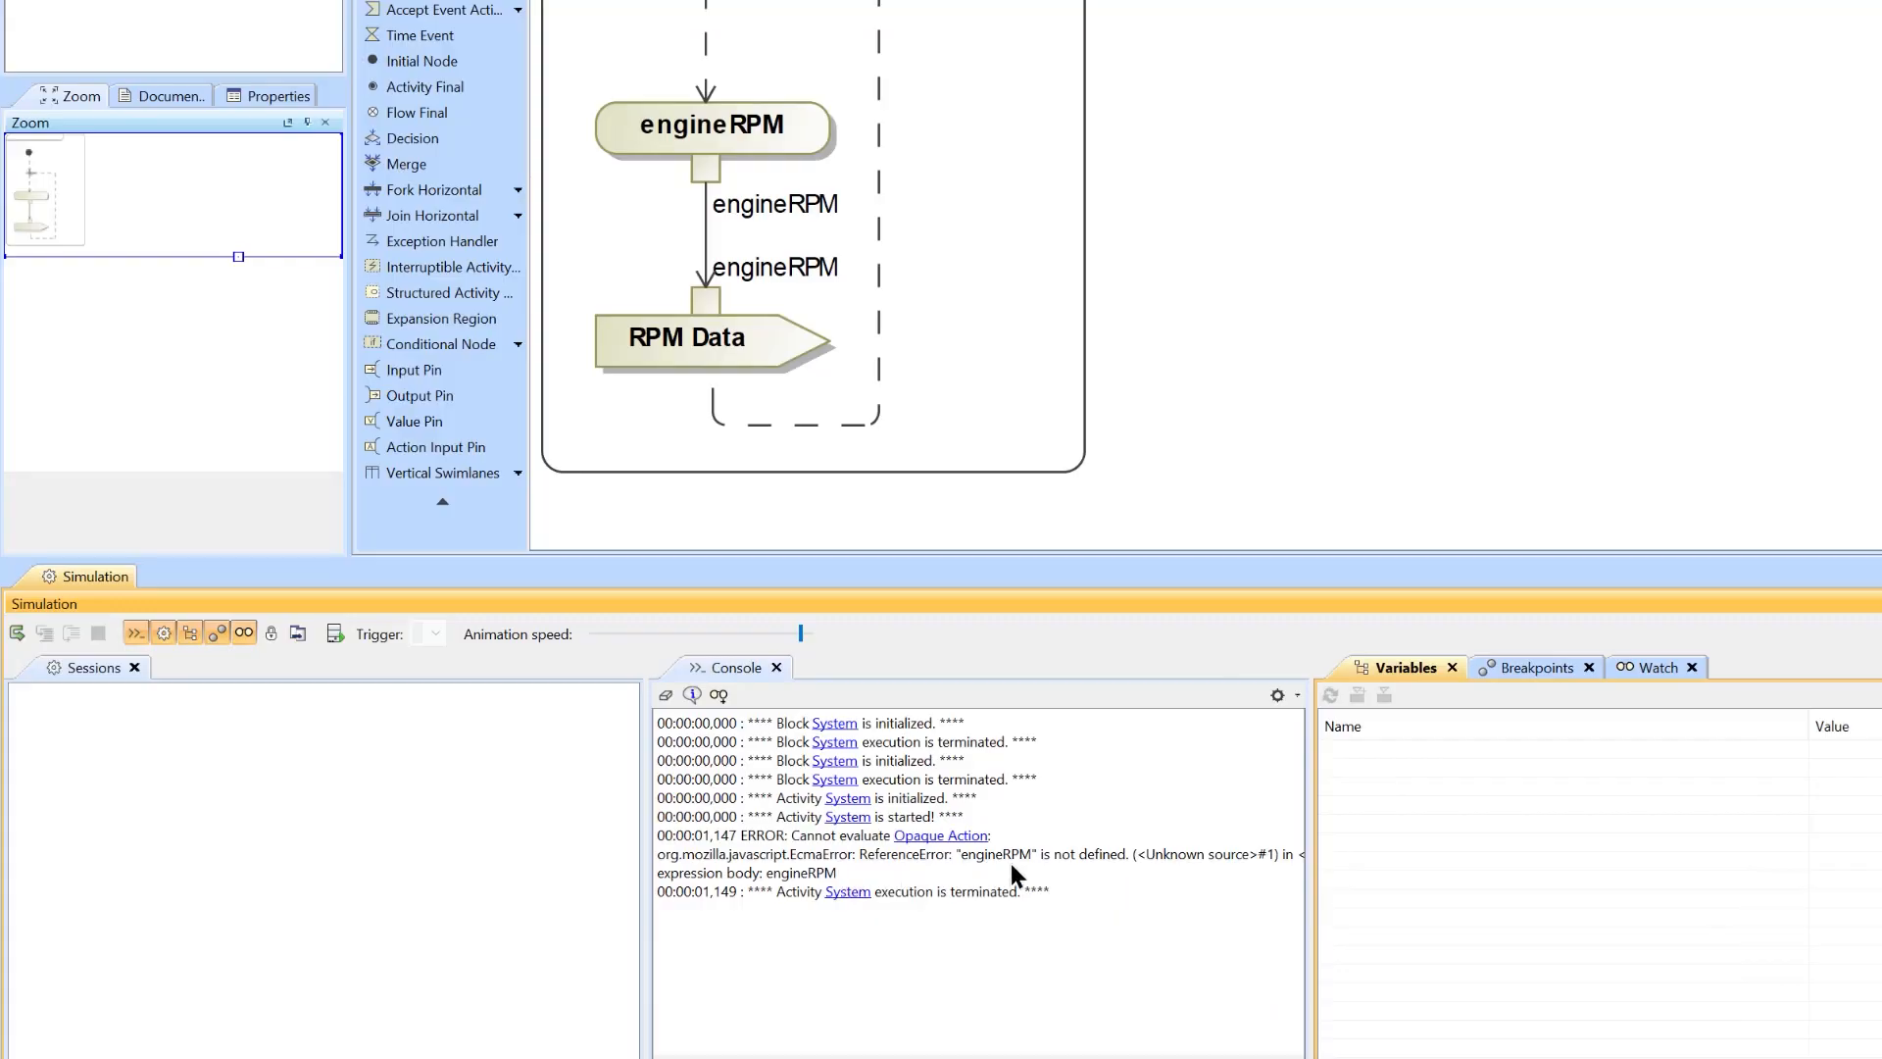
{"action": "left_click_drag", "start_coordinate": [1315, 896], "coordinate": [1438, 906]}
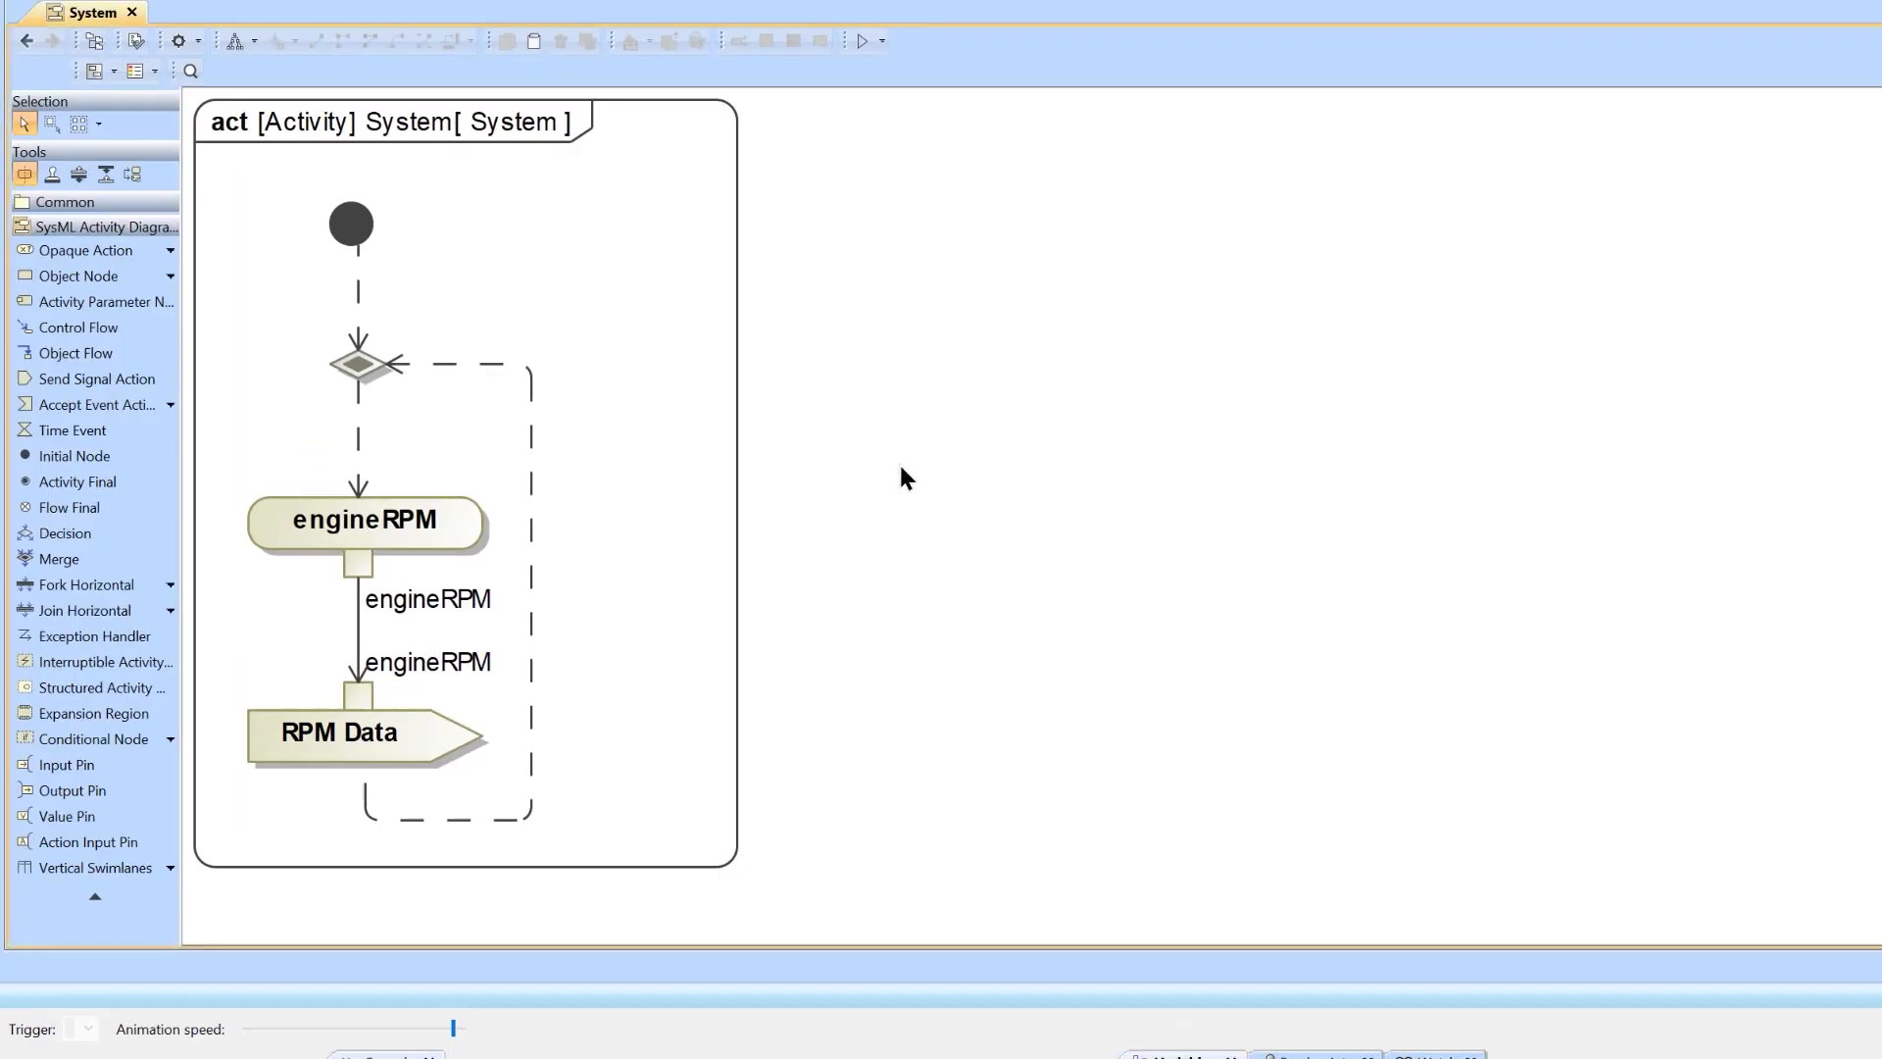
Run the System activity with context and set the engineRPM variable to 25 during execution
{"action": "left_click", "coordinate": [882, 41]}
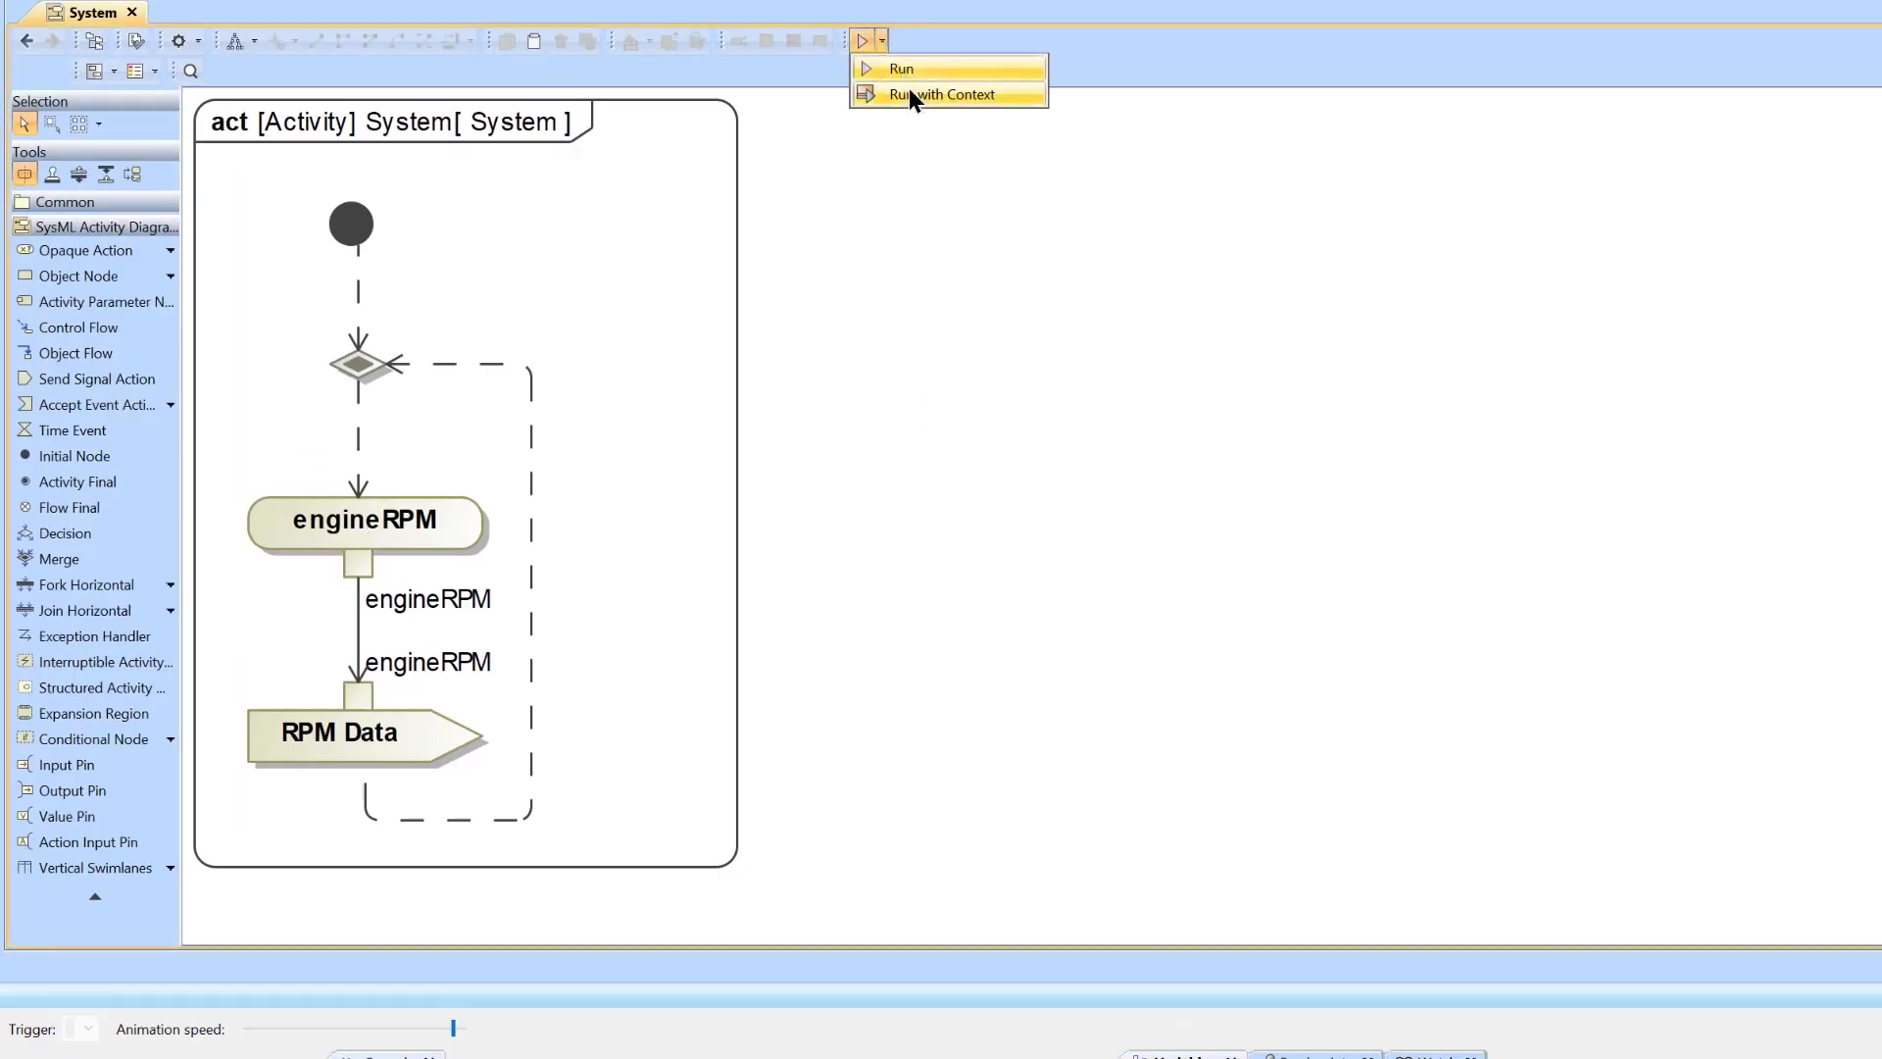
{"action": "left_click", "coordinate": [979, 93]}
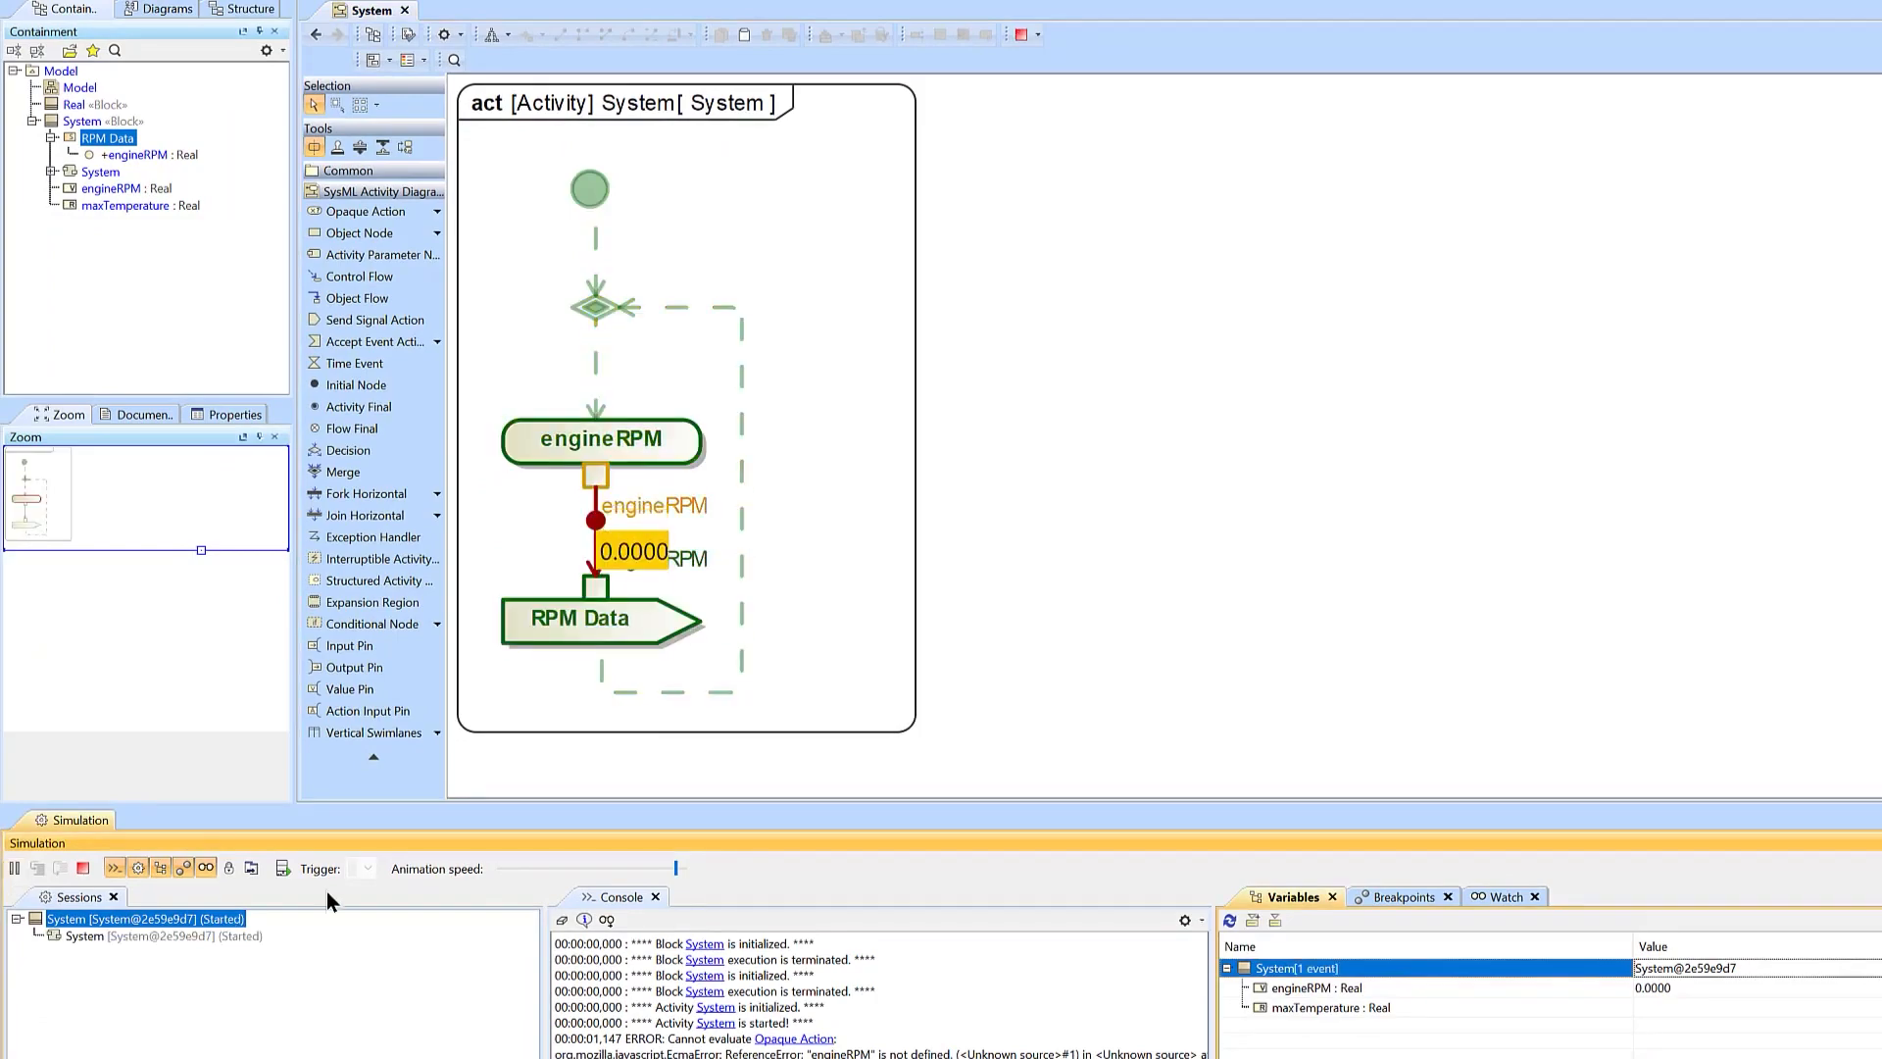
{"action": "left_click", "coordinate": [1695, 990]}
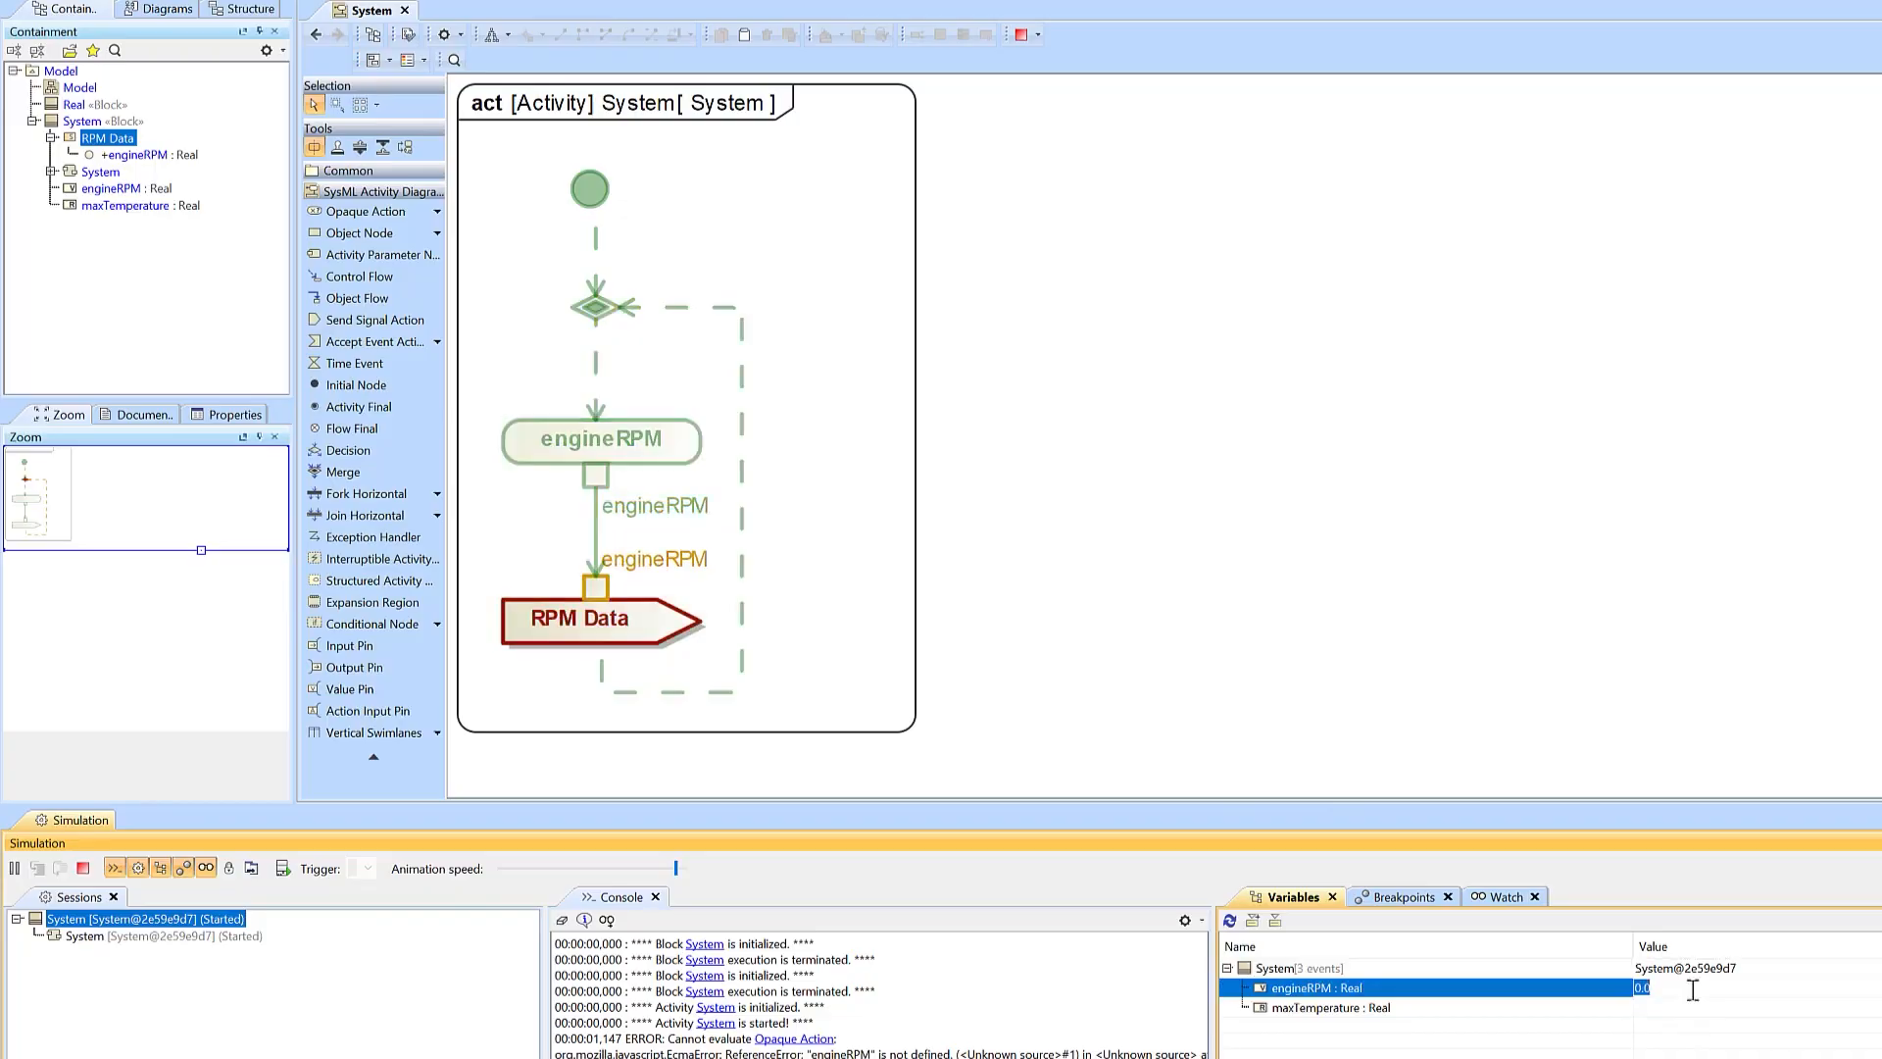
{"action": "type", "text": "25"}
{"action": "key", "text": "Return"}
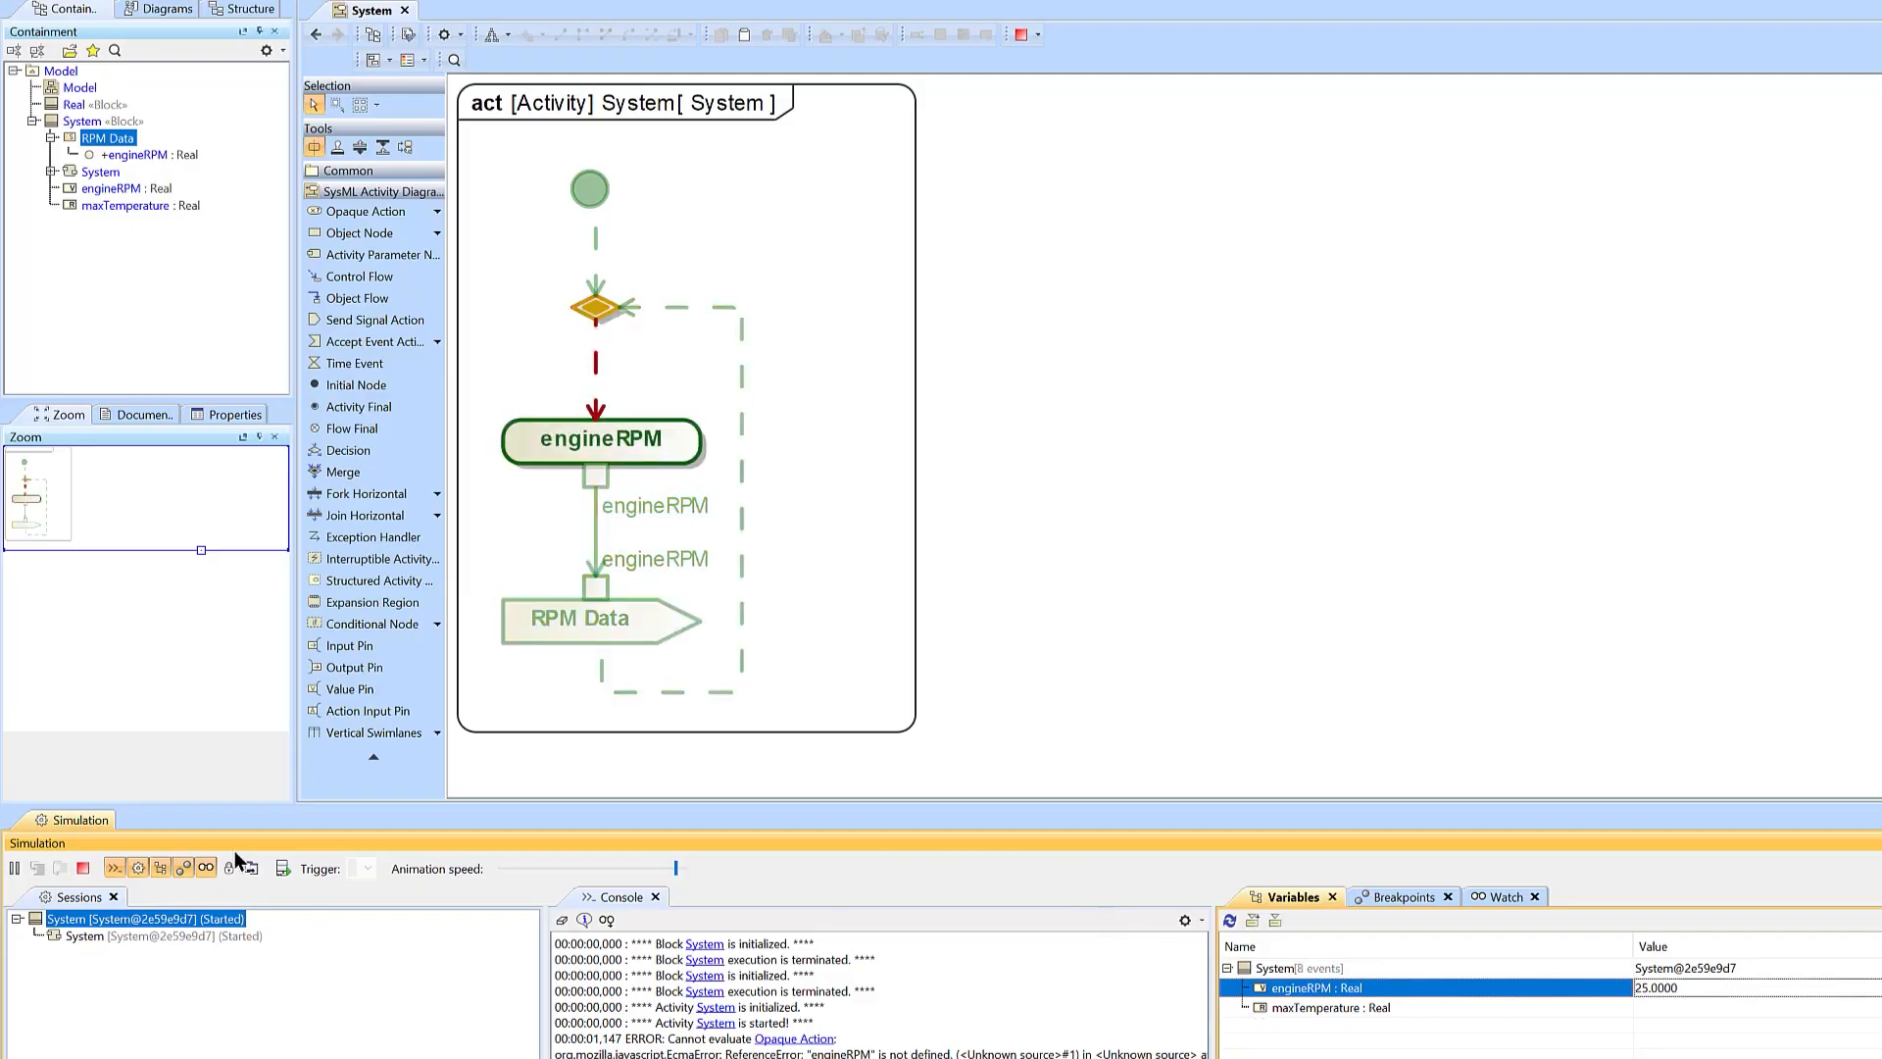
Insert a time event into the control flow returning to the merge node, choosing Before Control Flow, and move it away from the engineRPM action
{"action": "left_click", "coordinate": [388, 367]}
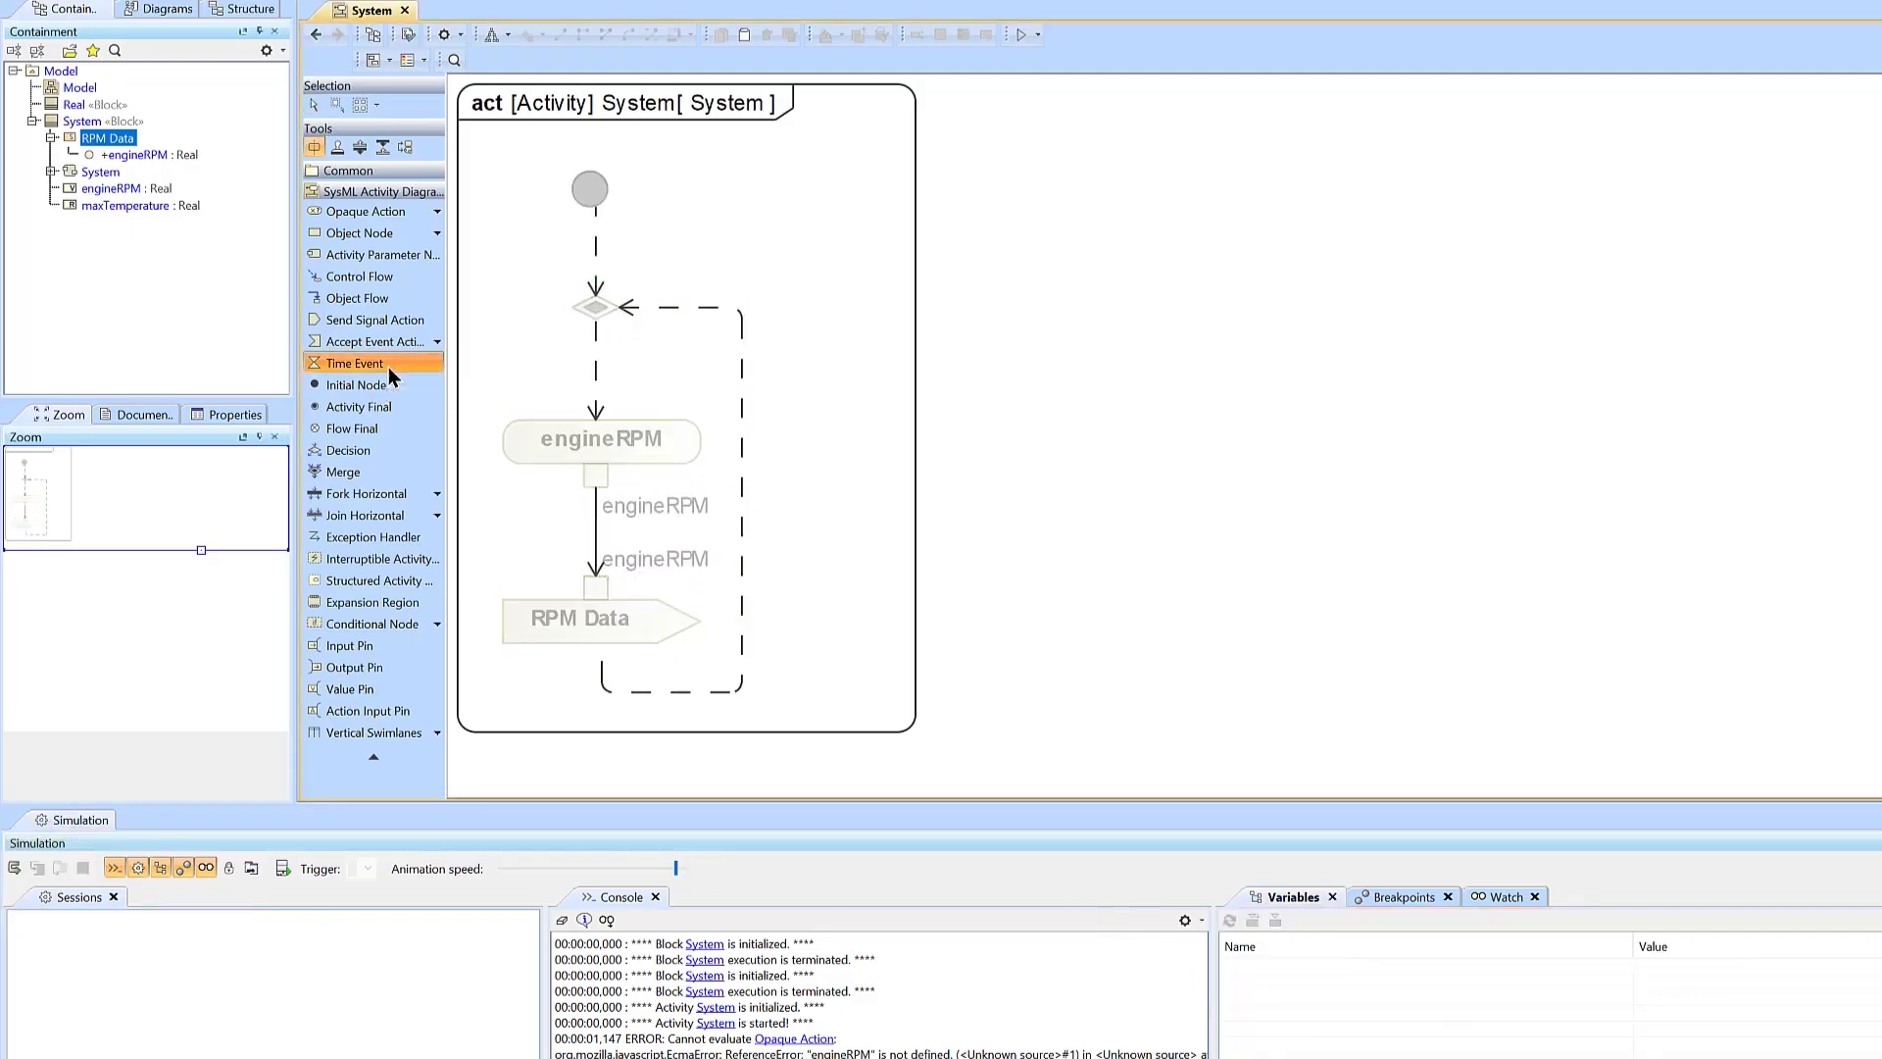
{"action": "left_click", "coordinate": [750, 428]}
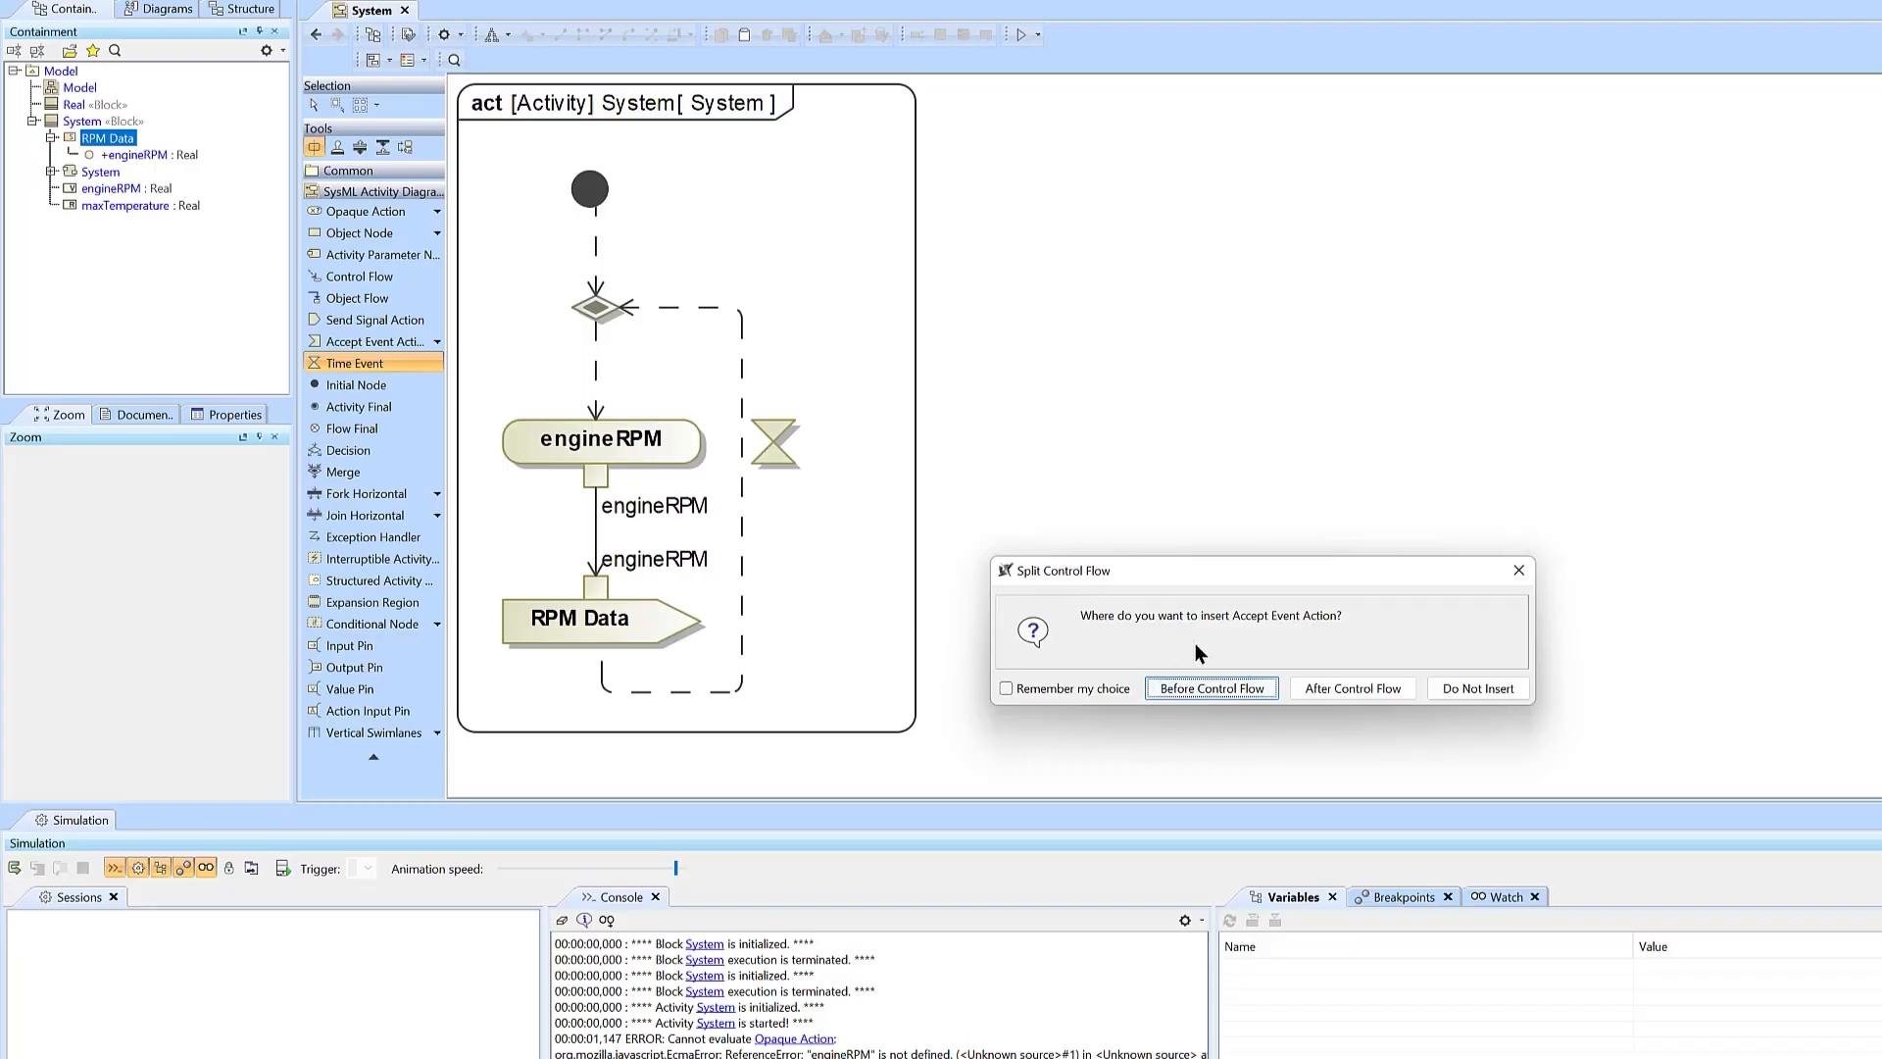
{"action": "left_click", "coordinate": [1221, 690]}
{"action": "left_click_drag", "start_coordinate": [753, 442], "coordinate": [878, 461]}
{"action": "left_click", "coordinate": [1490, 514]}
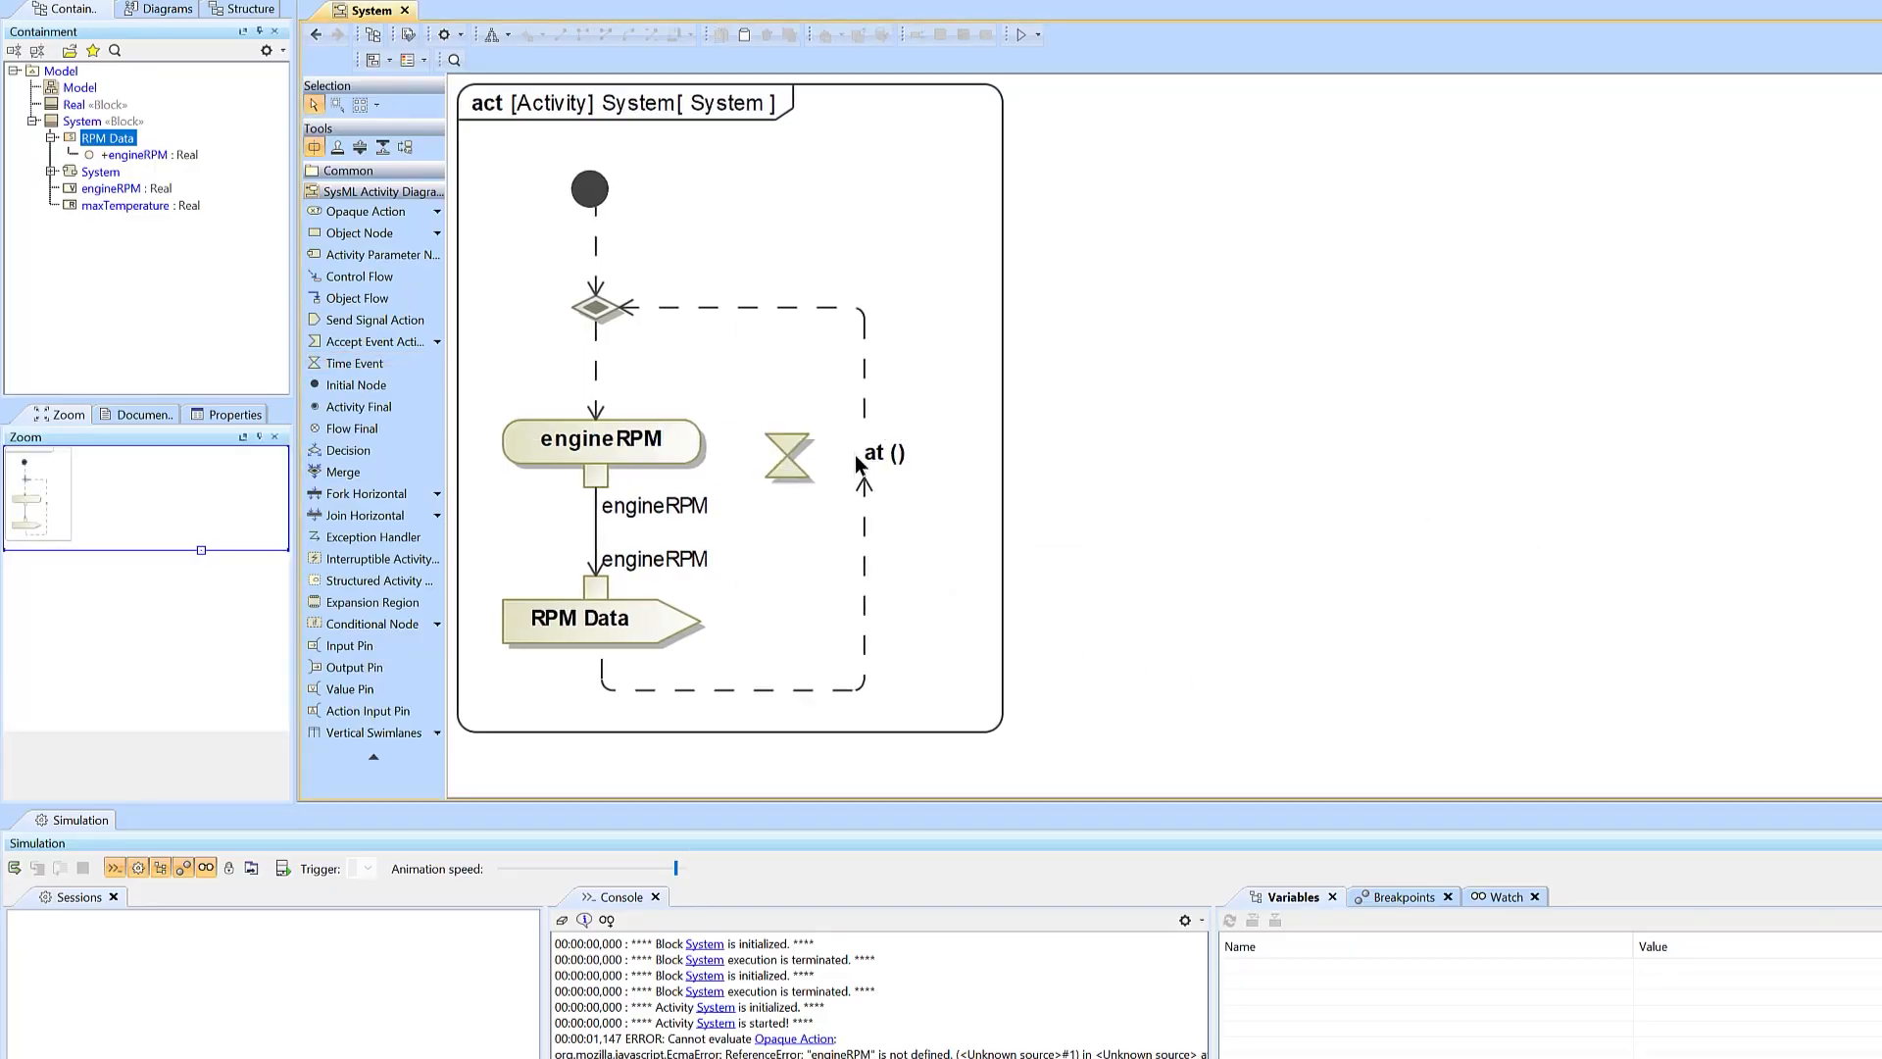
Set the time event's time to 2s
{"action": "left_click", "coordinate": [855, 462]}
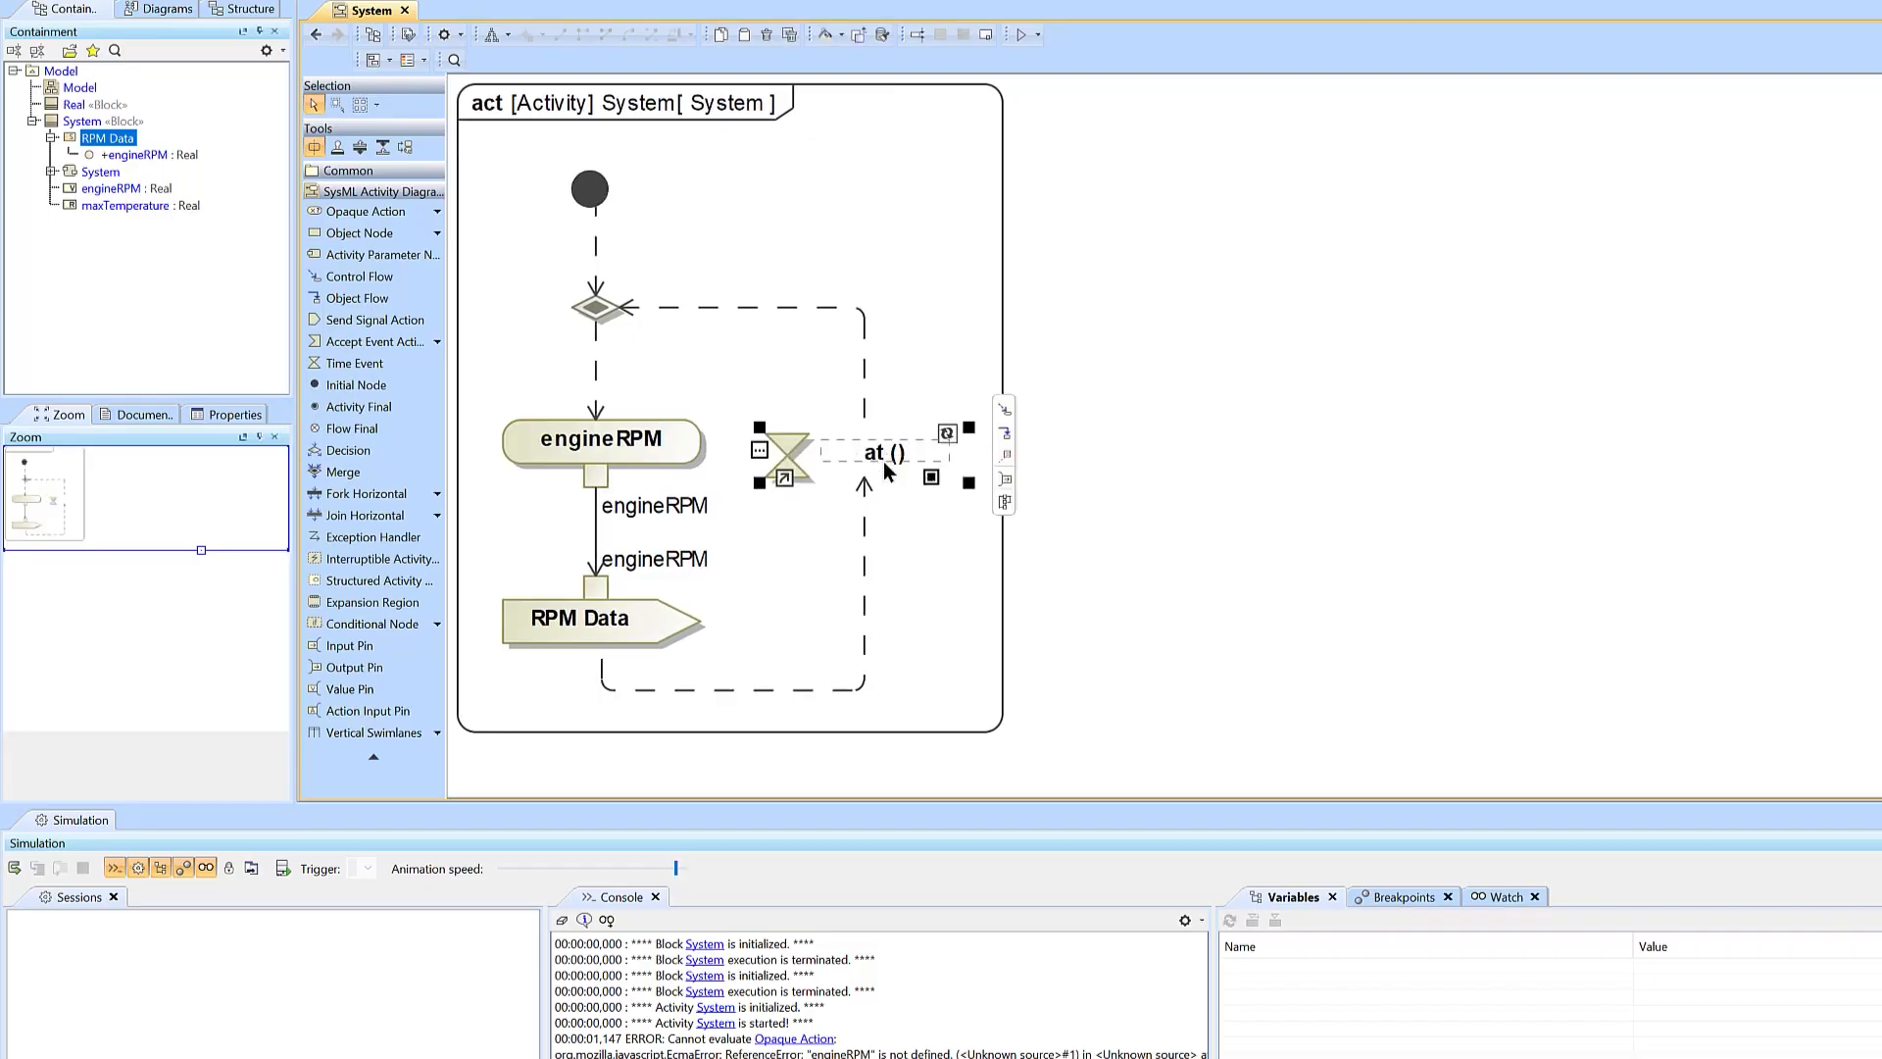
{"action": "type", "text": "2s"}
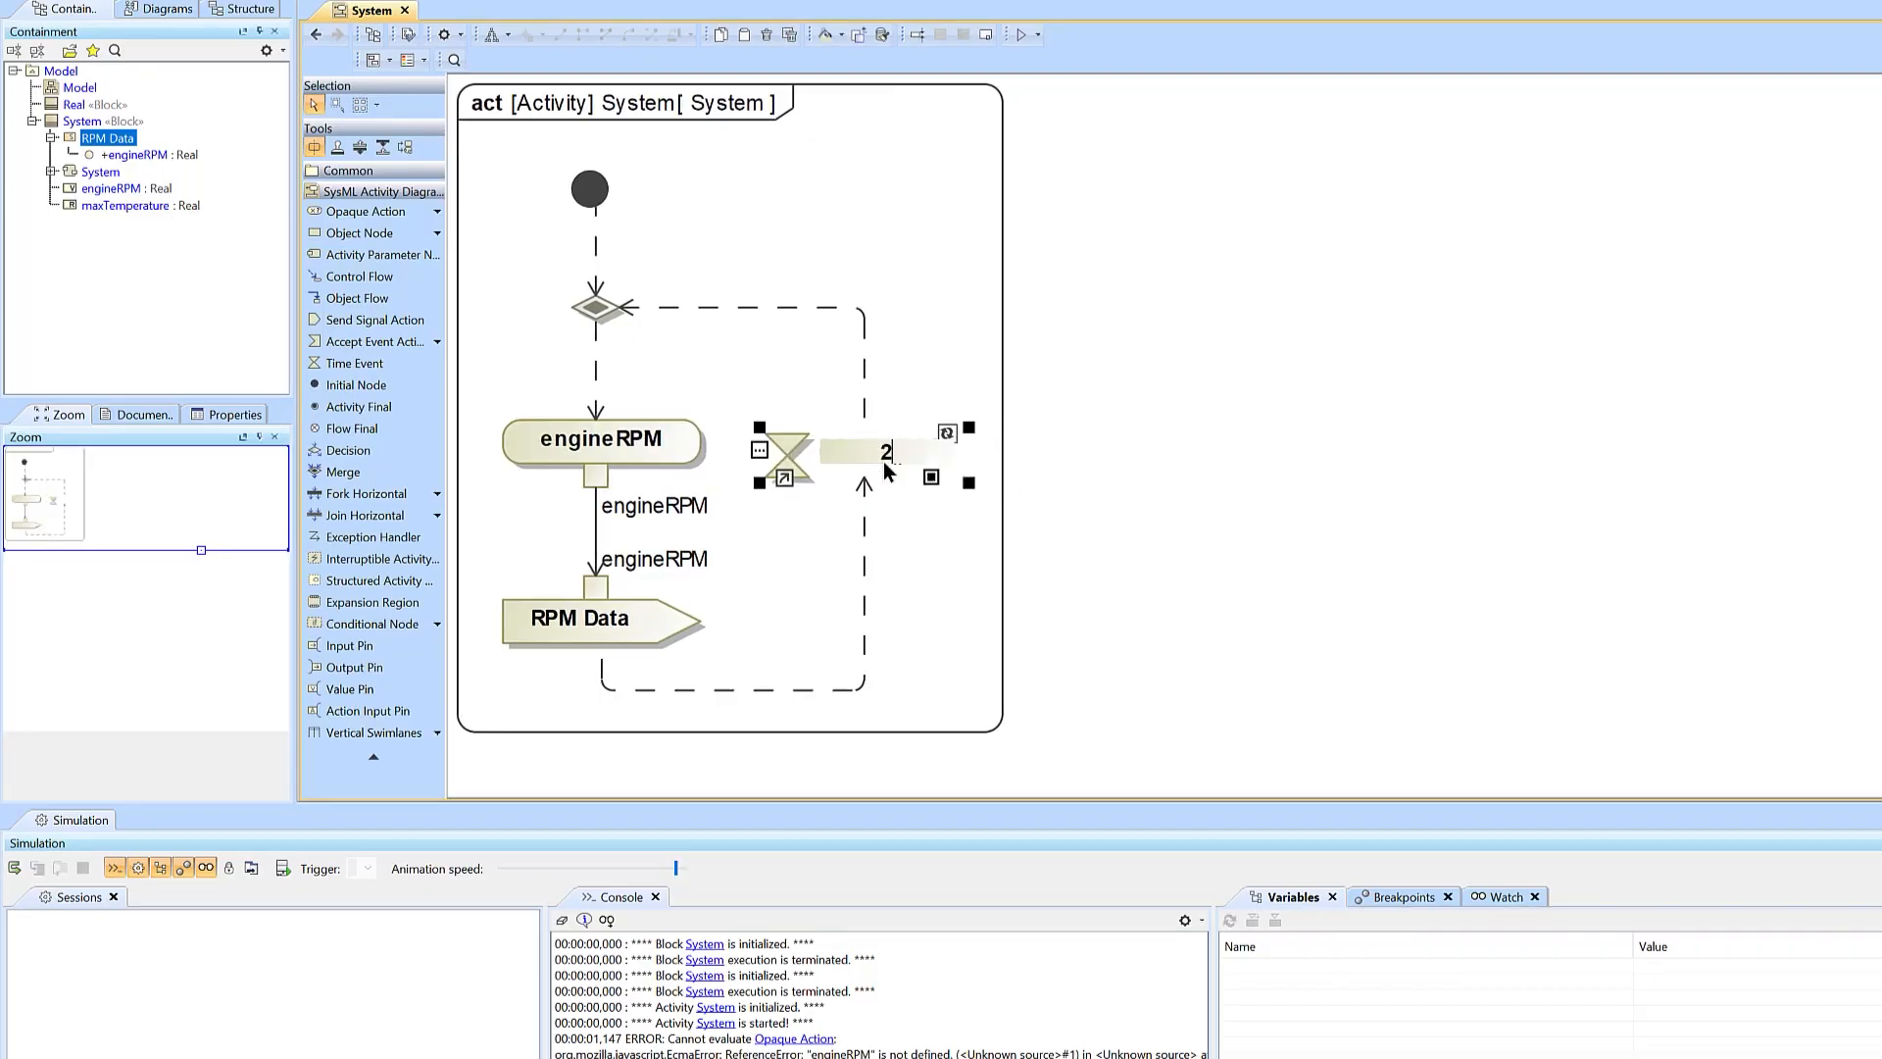
{"action": "left_click", "coordinate": [1237, 468]}
{"action": "left_click", "coordinate": [854, 475]}
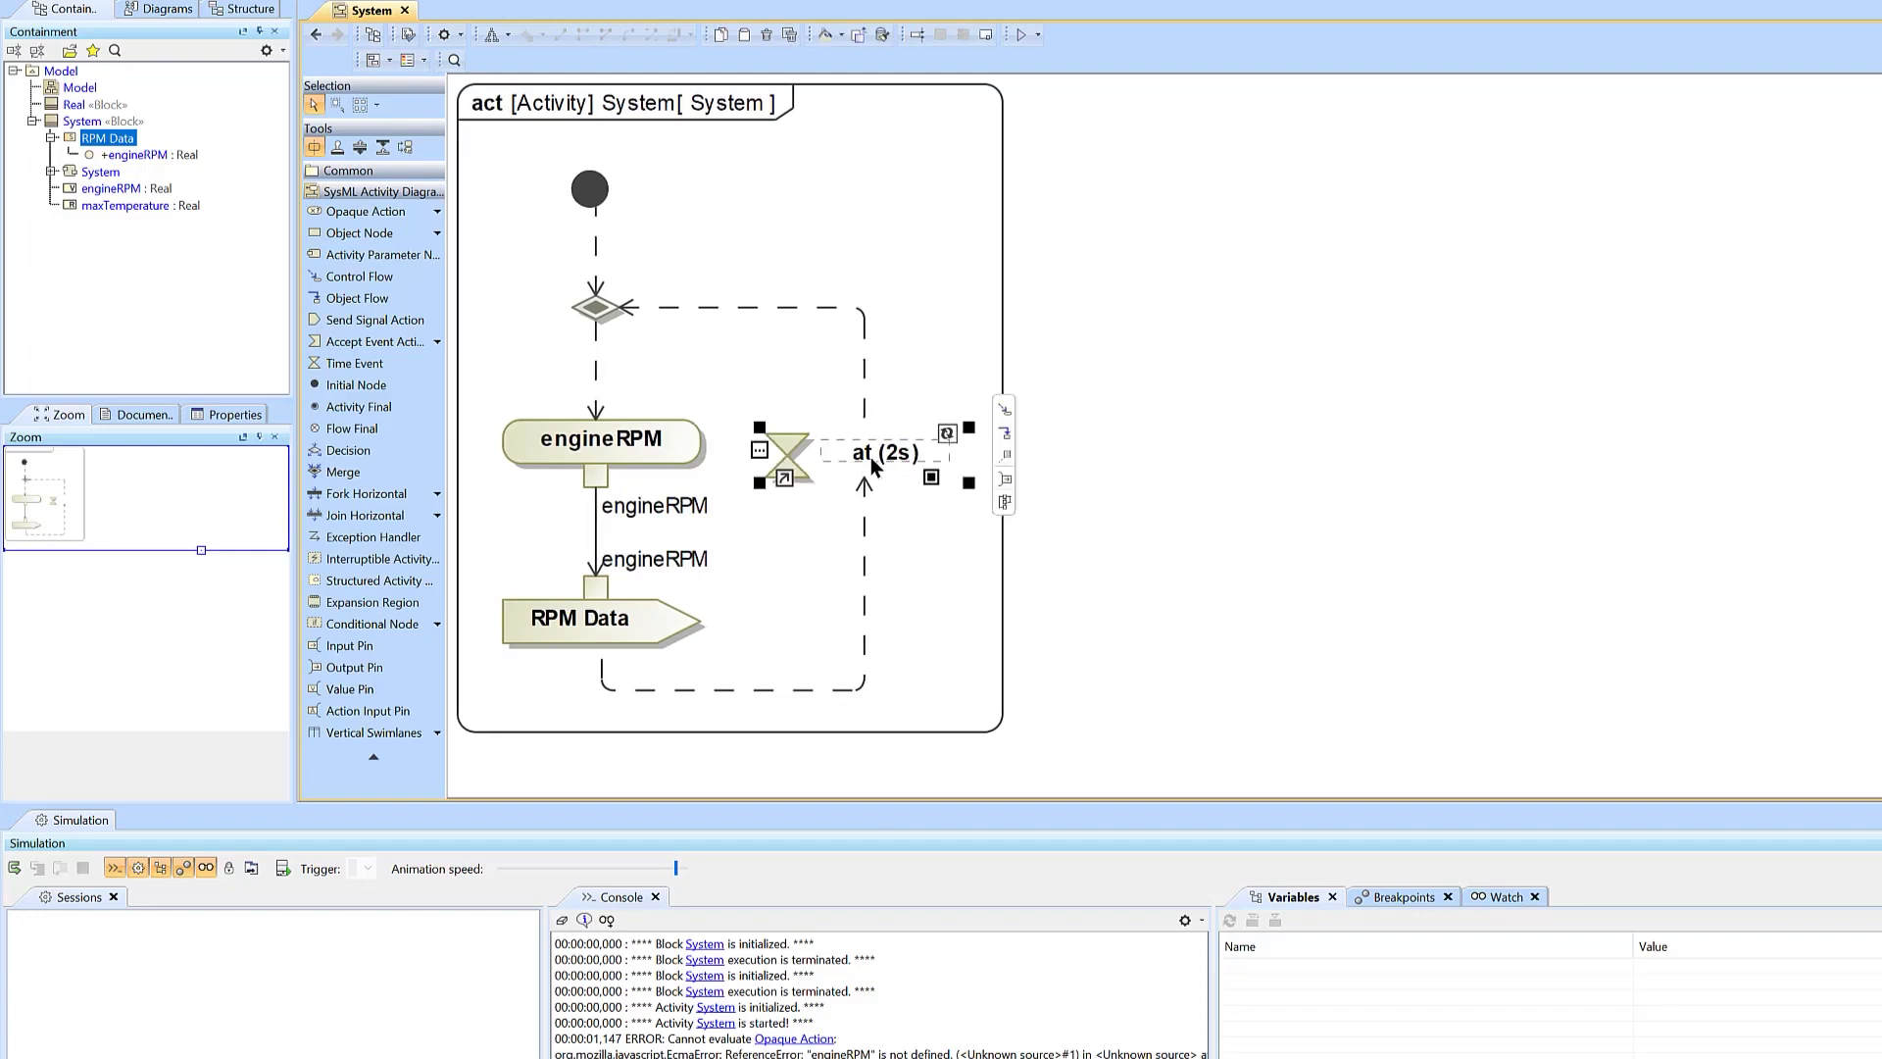
Make the 2s time event relative by setting its Is Relative property to true
{"action": "left_click", "coordinate": [208, 420]}
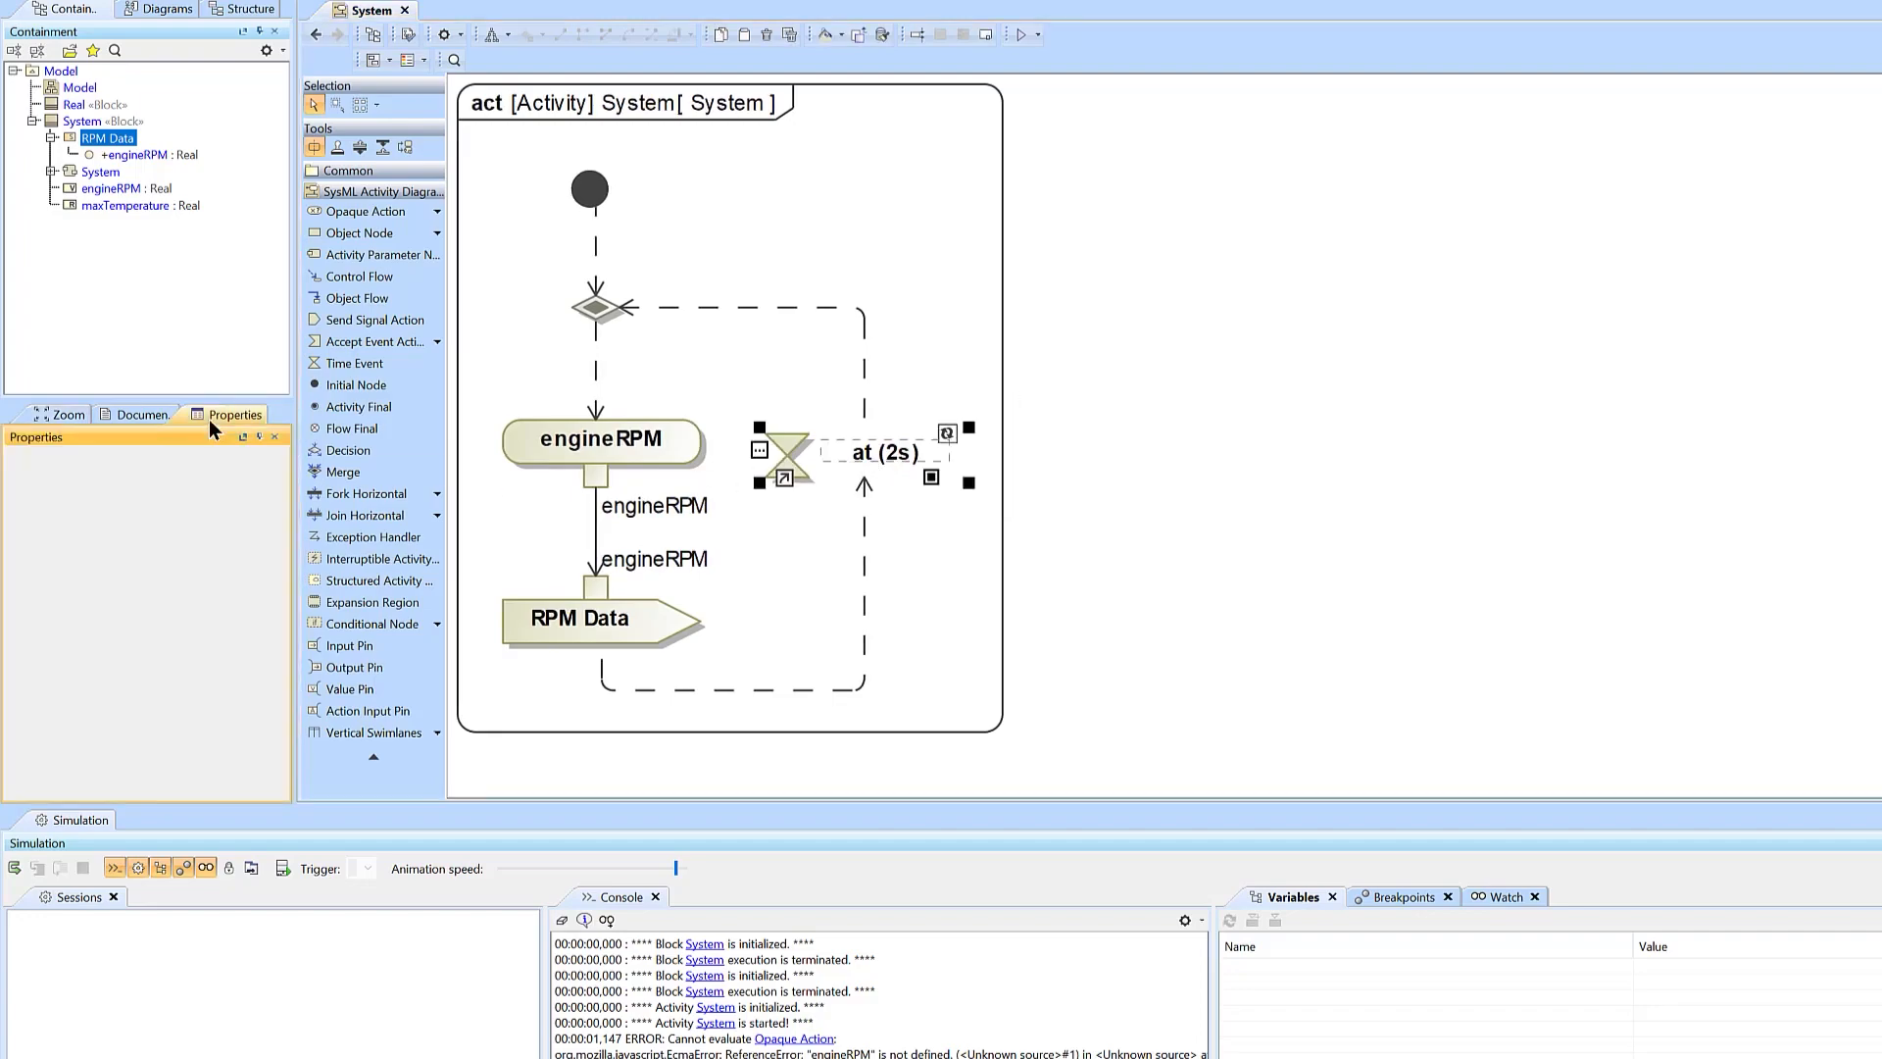
{"action": "scroll", "coordinate": [201, 605], "scroll_direction": "down", "scroll_amount": 3}
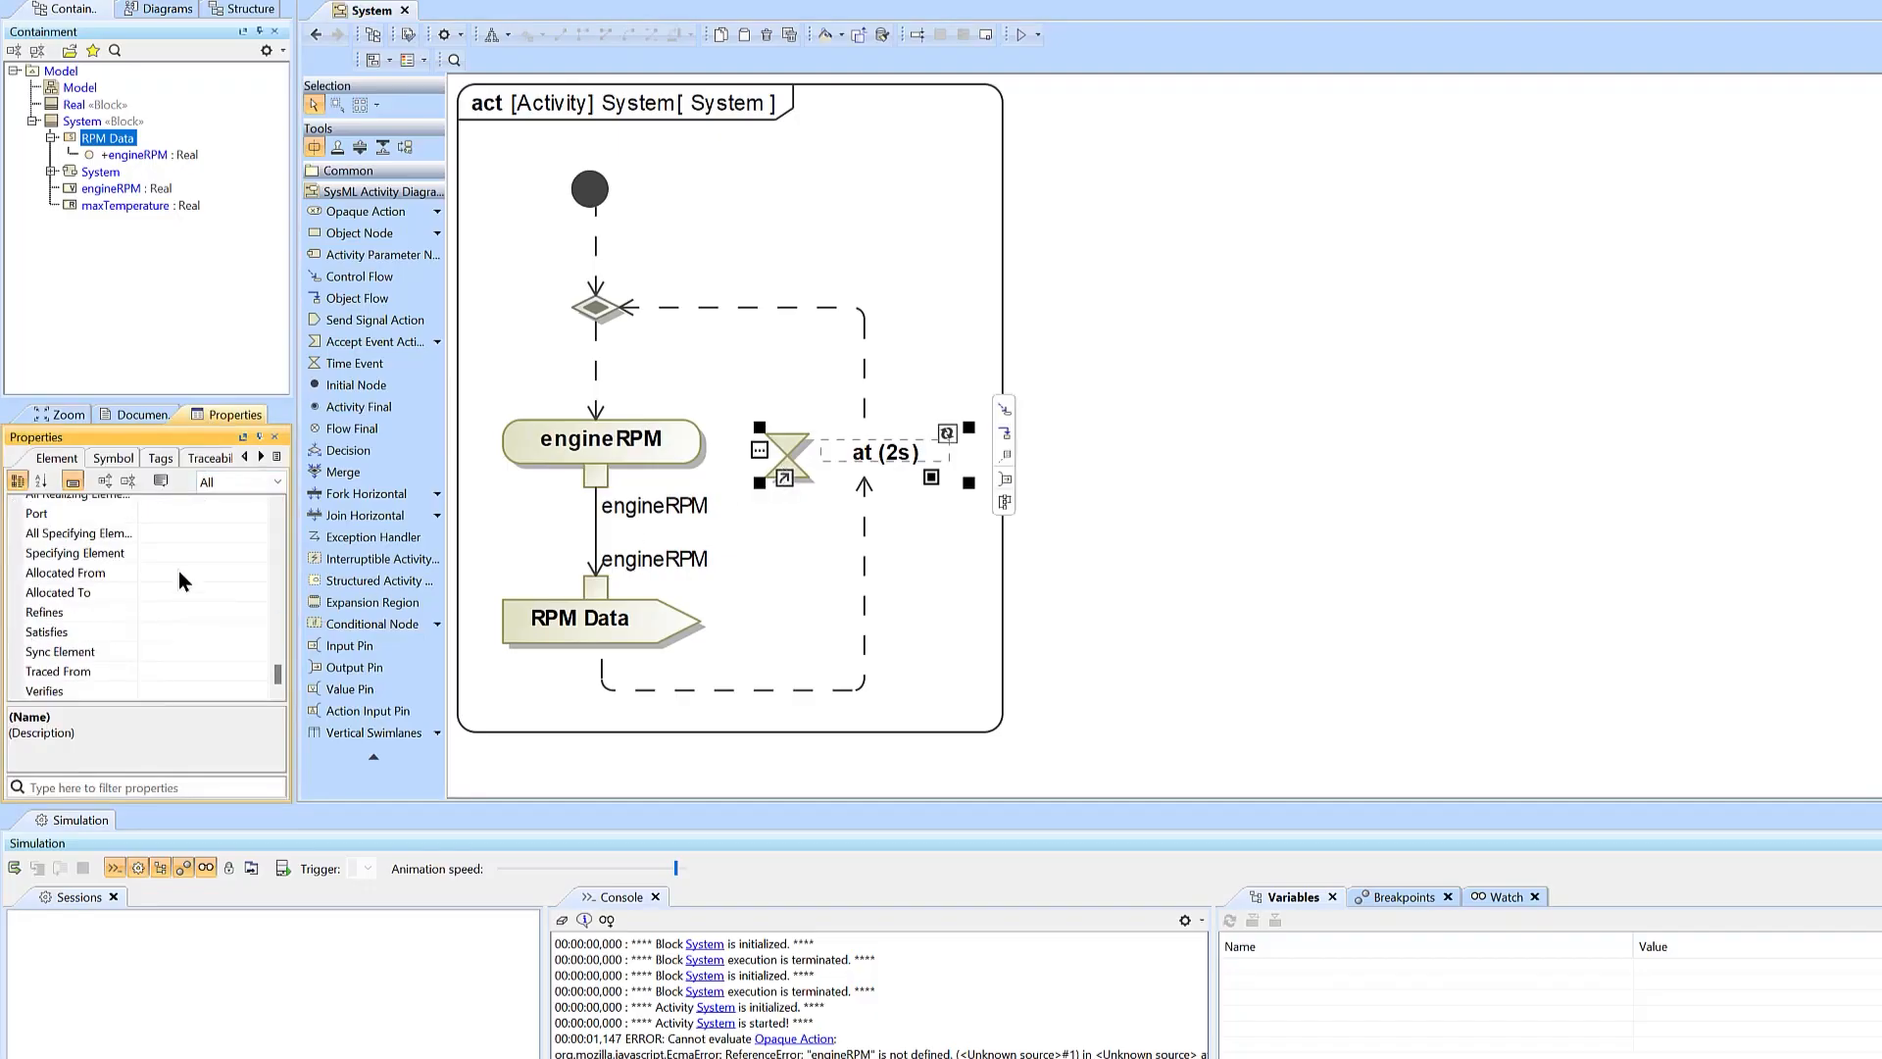
{"action": "scroll", "coordinate": [178, 571], "scroll_direction": "up", "scroll_amount": 2}
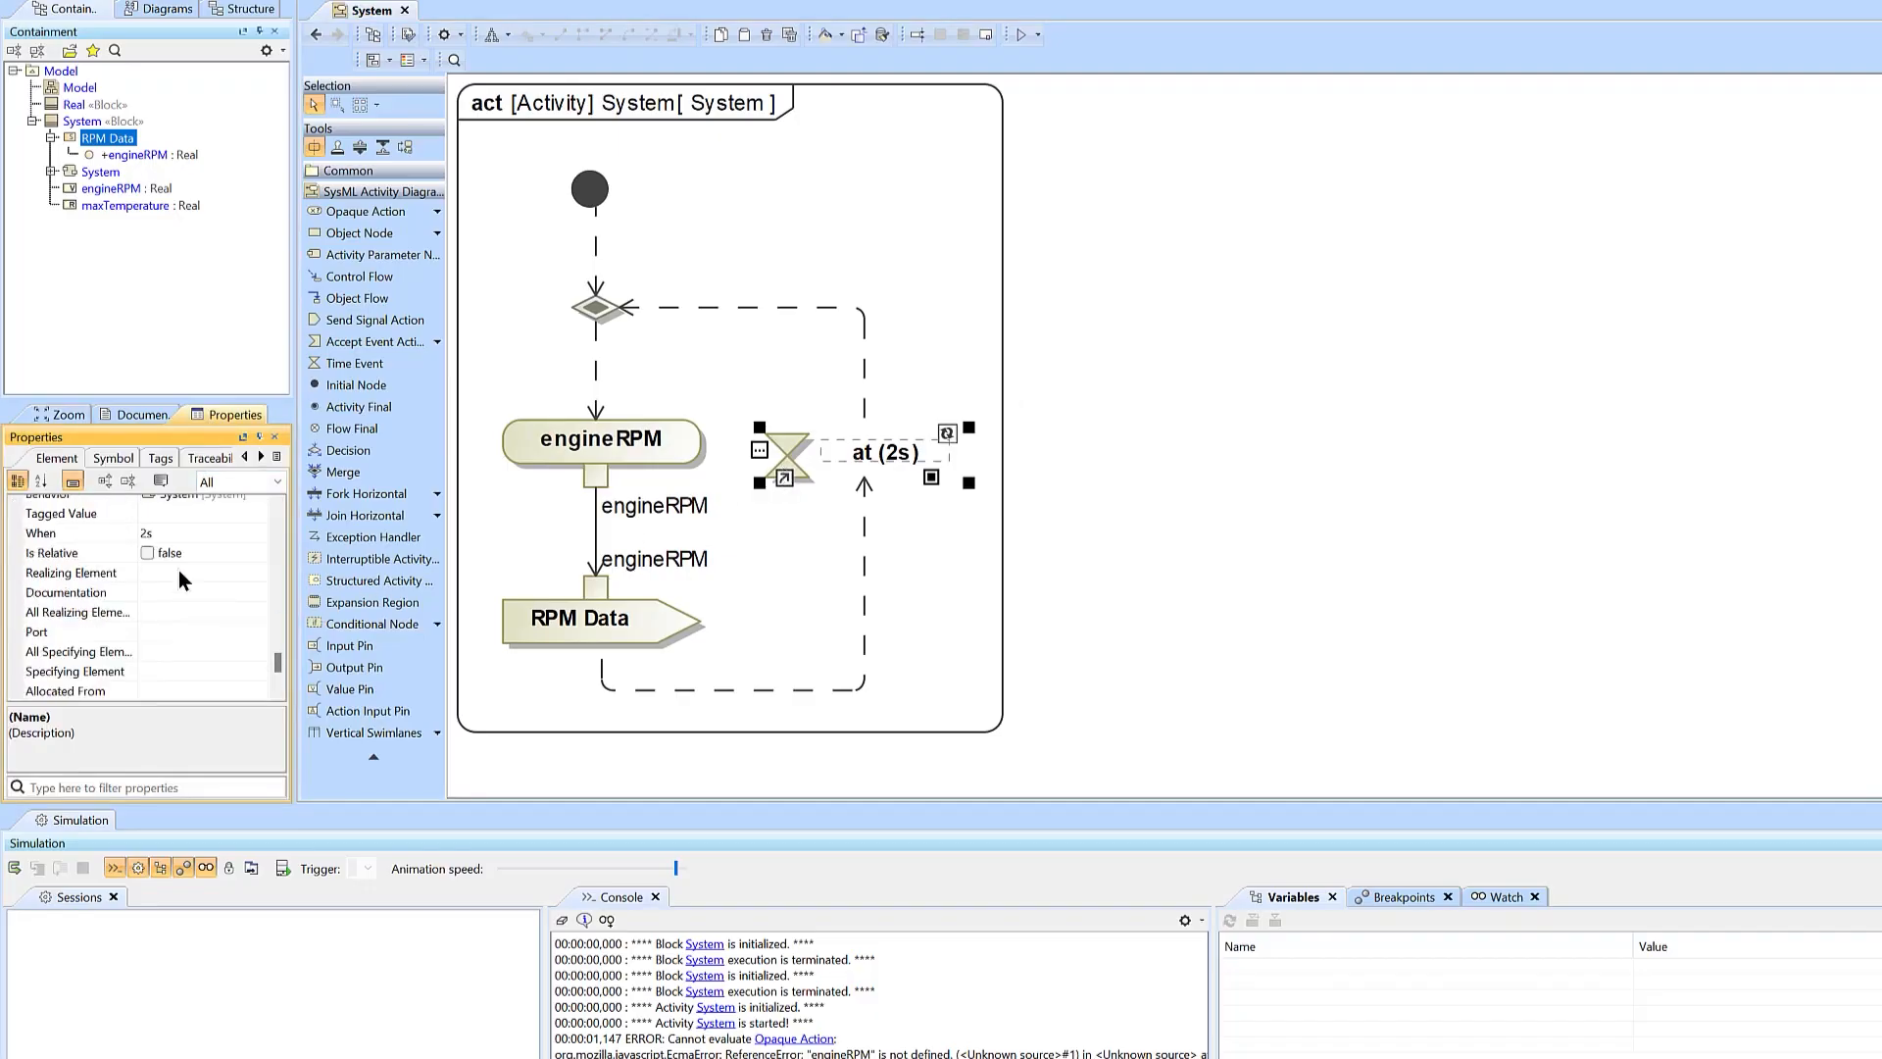
{"action": "left_click", "coordinate": [116, 552]}
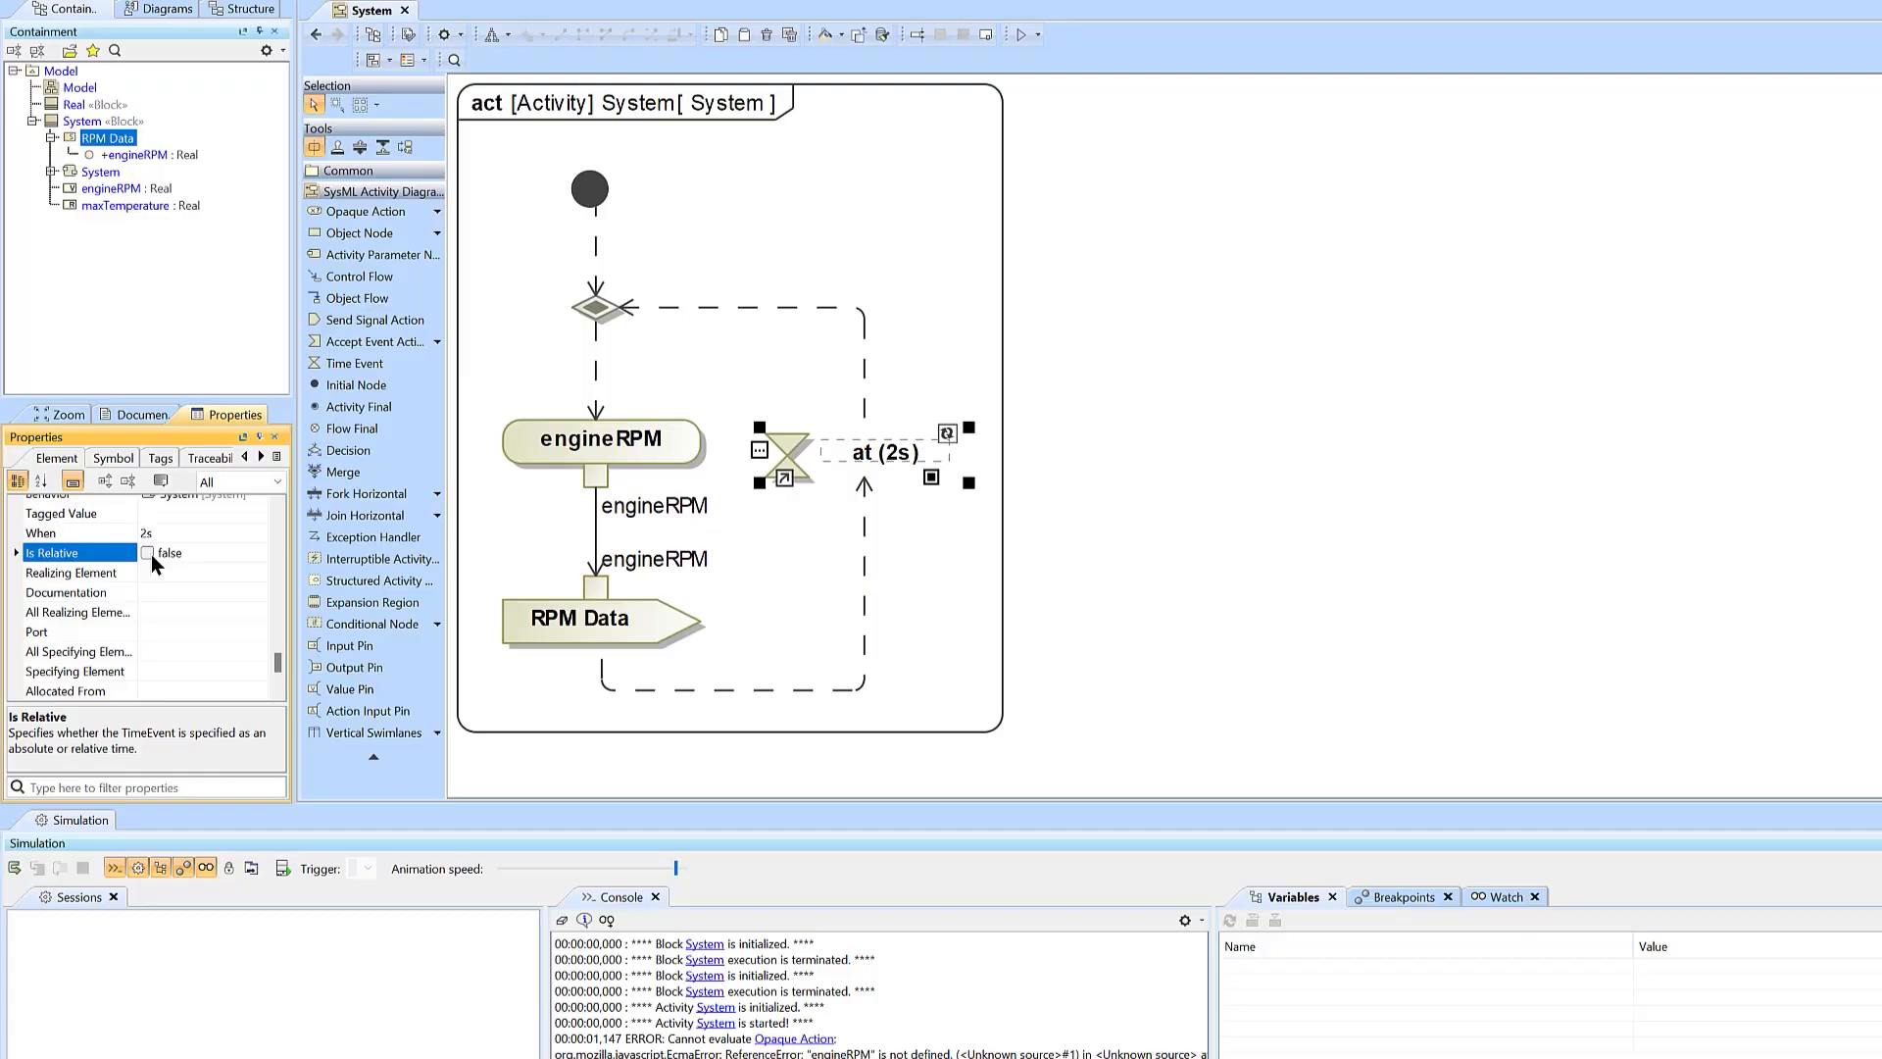
{"action": "left_click", "coordinate": [151, 555]}
{"action": "left_click", "coordinate": [1272, 577]}
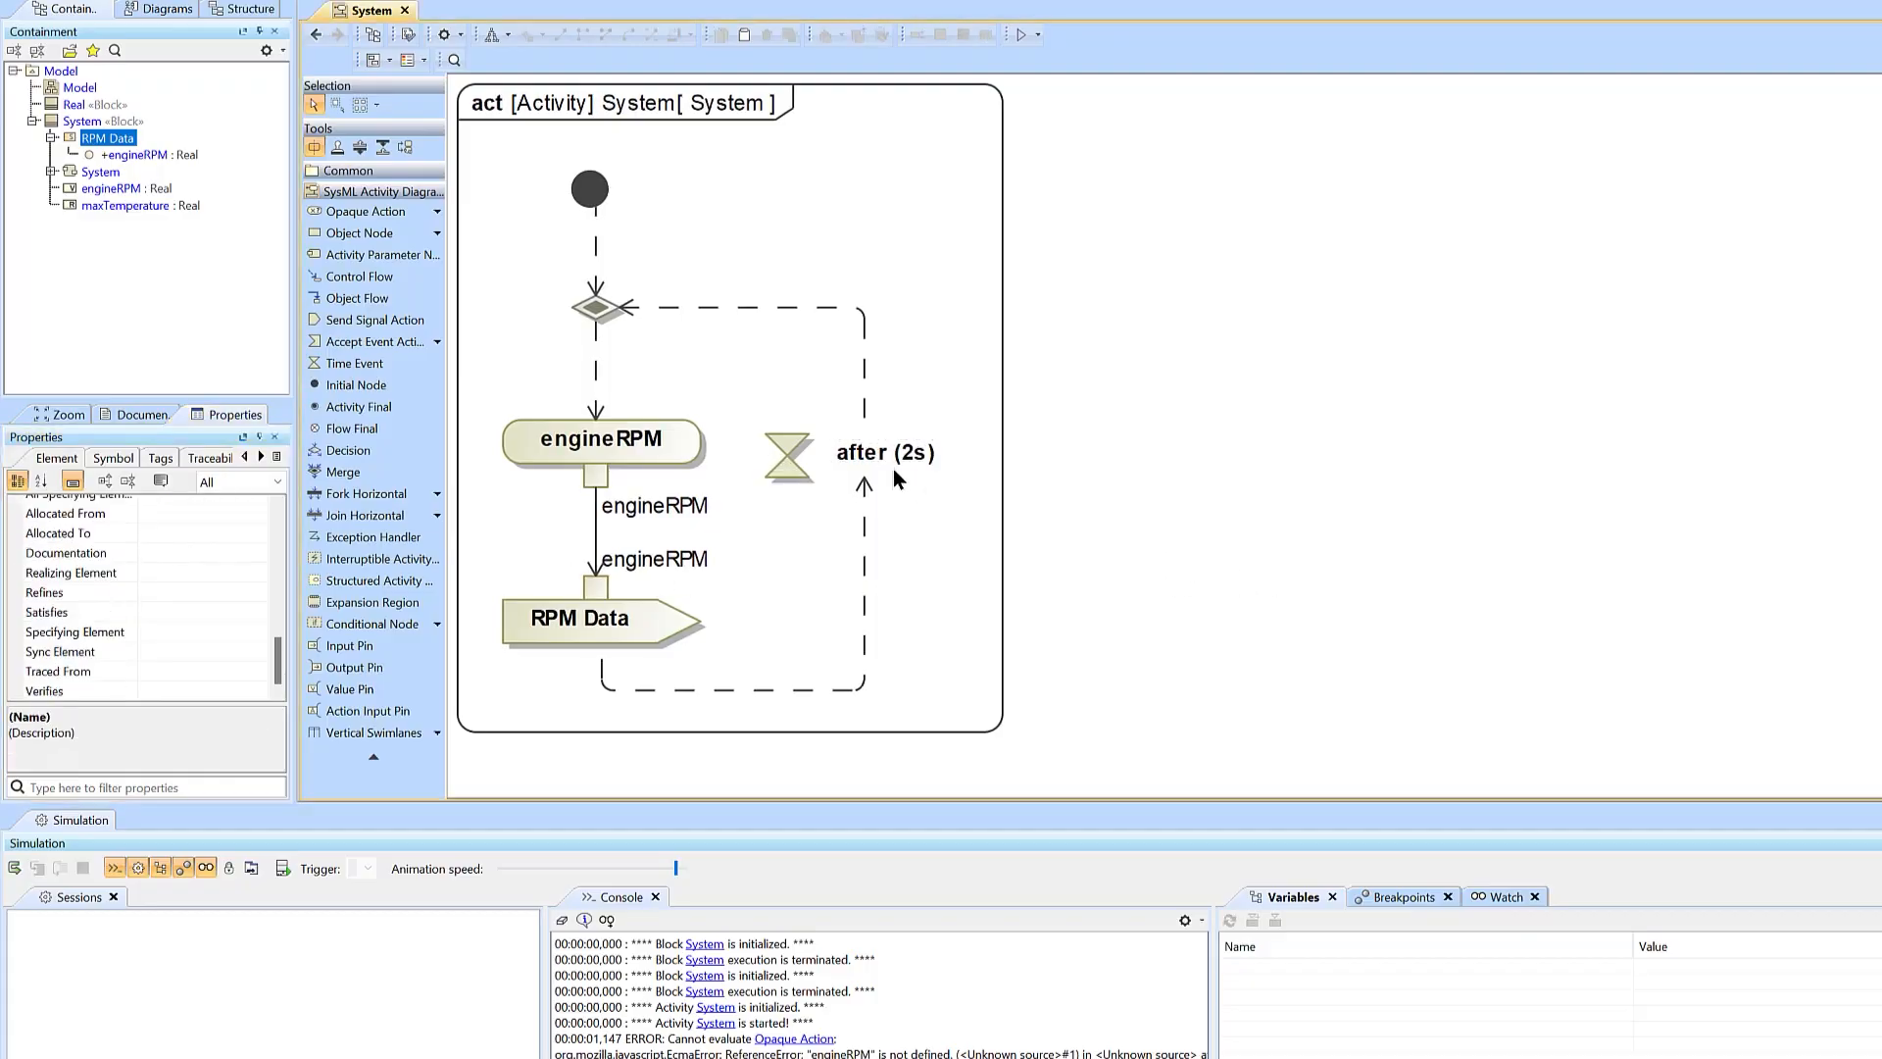
Run the System activity with context again, start the execution to watch the delayed loop, and terminate it
{"action": "left_click", "coordinate": [1040, 37]}
{"action": "left_click", "coordinate": [1090, 81]}
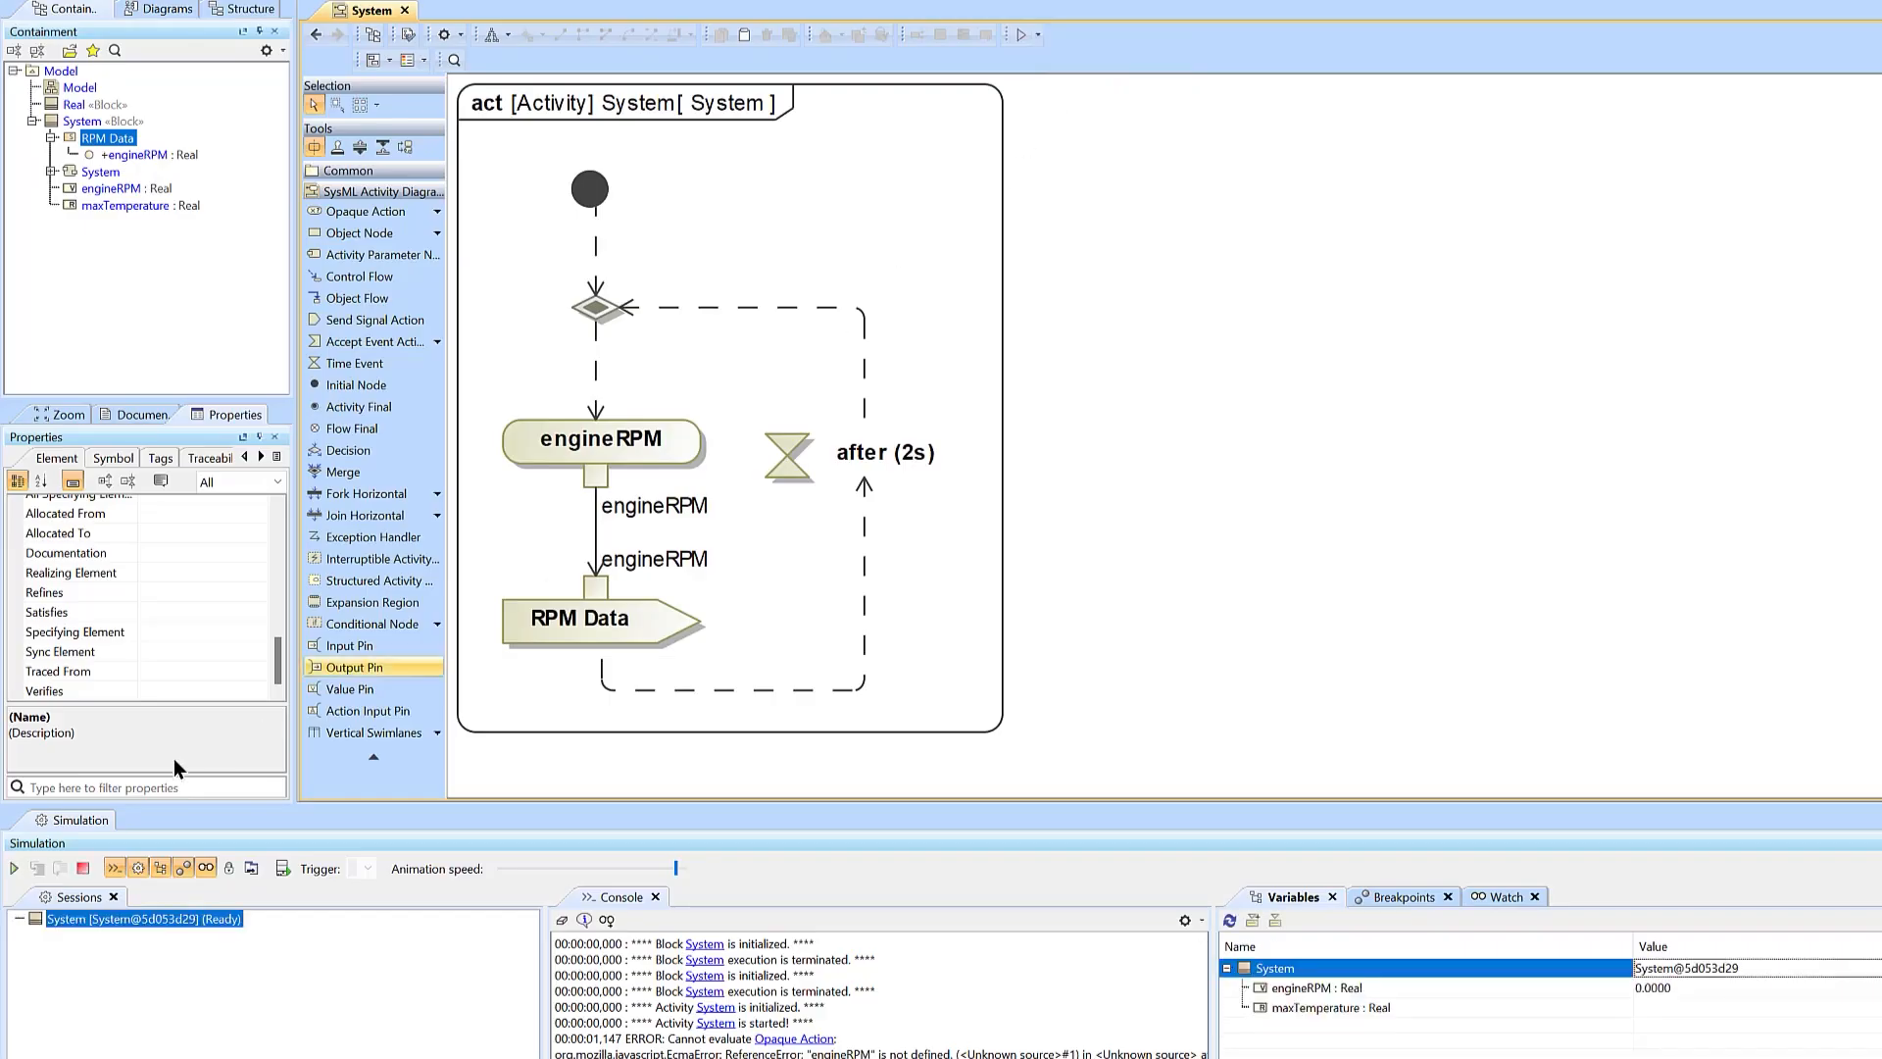
{"action": "left_click", "coordinate": [13, 868]}
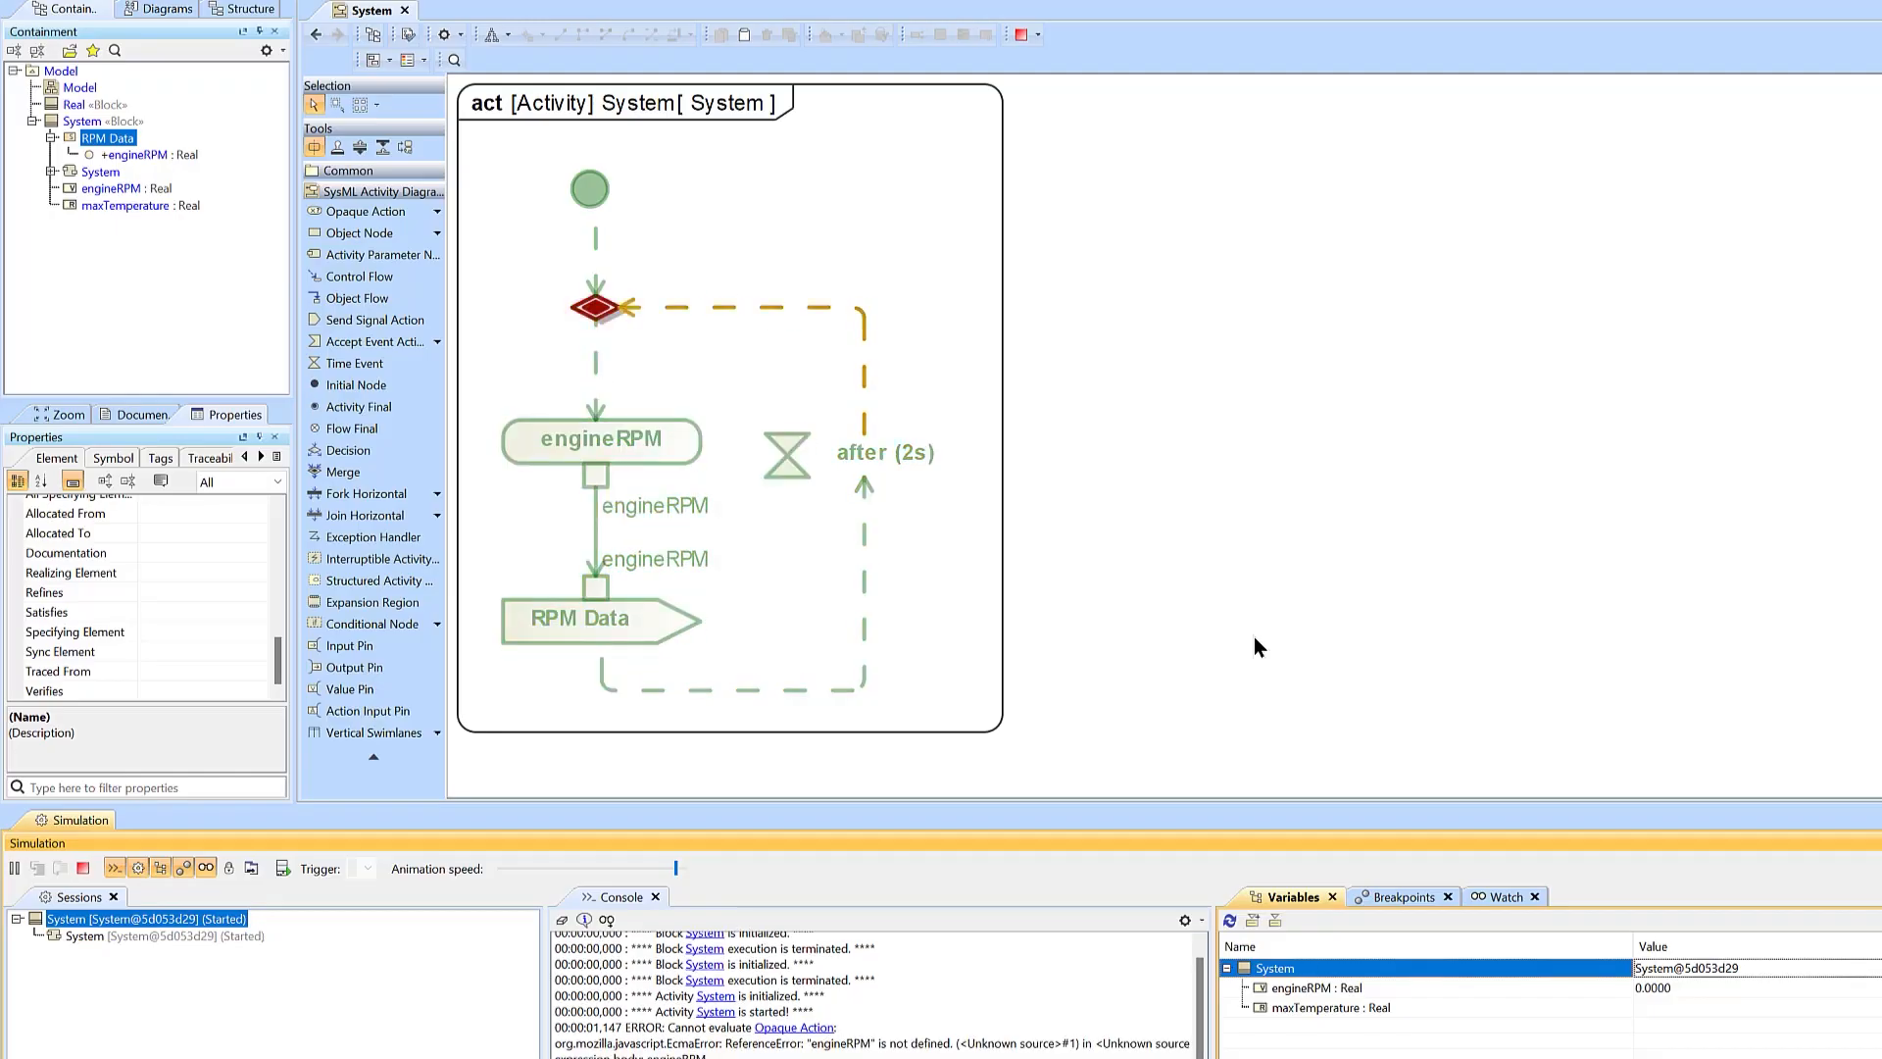
{"action": "left_click", "coordinate": [84, 870]}
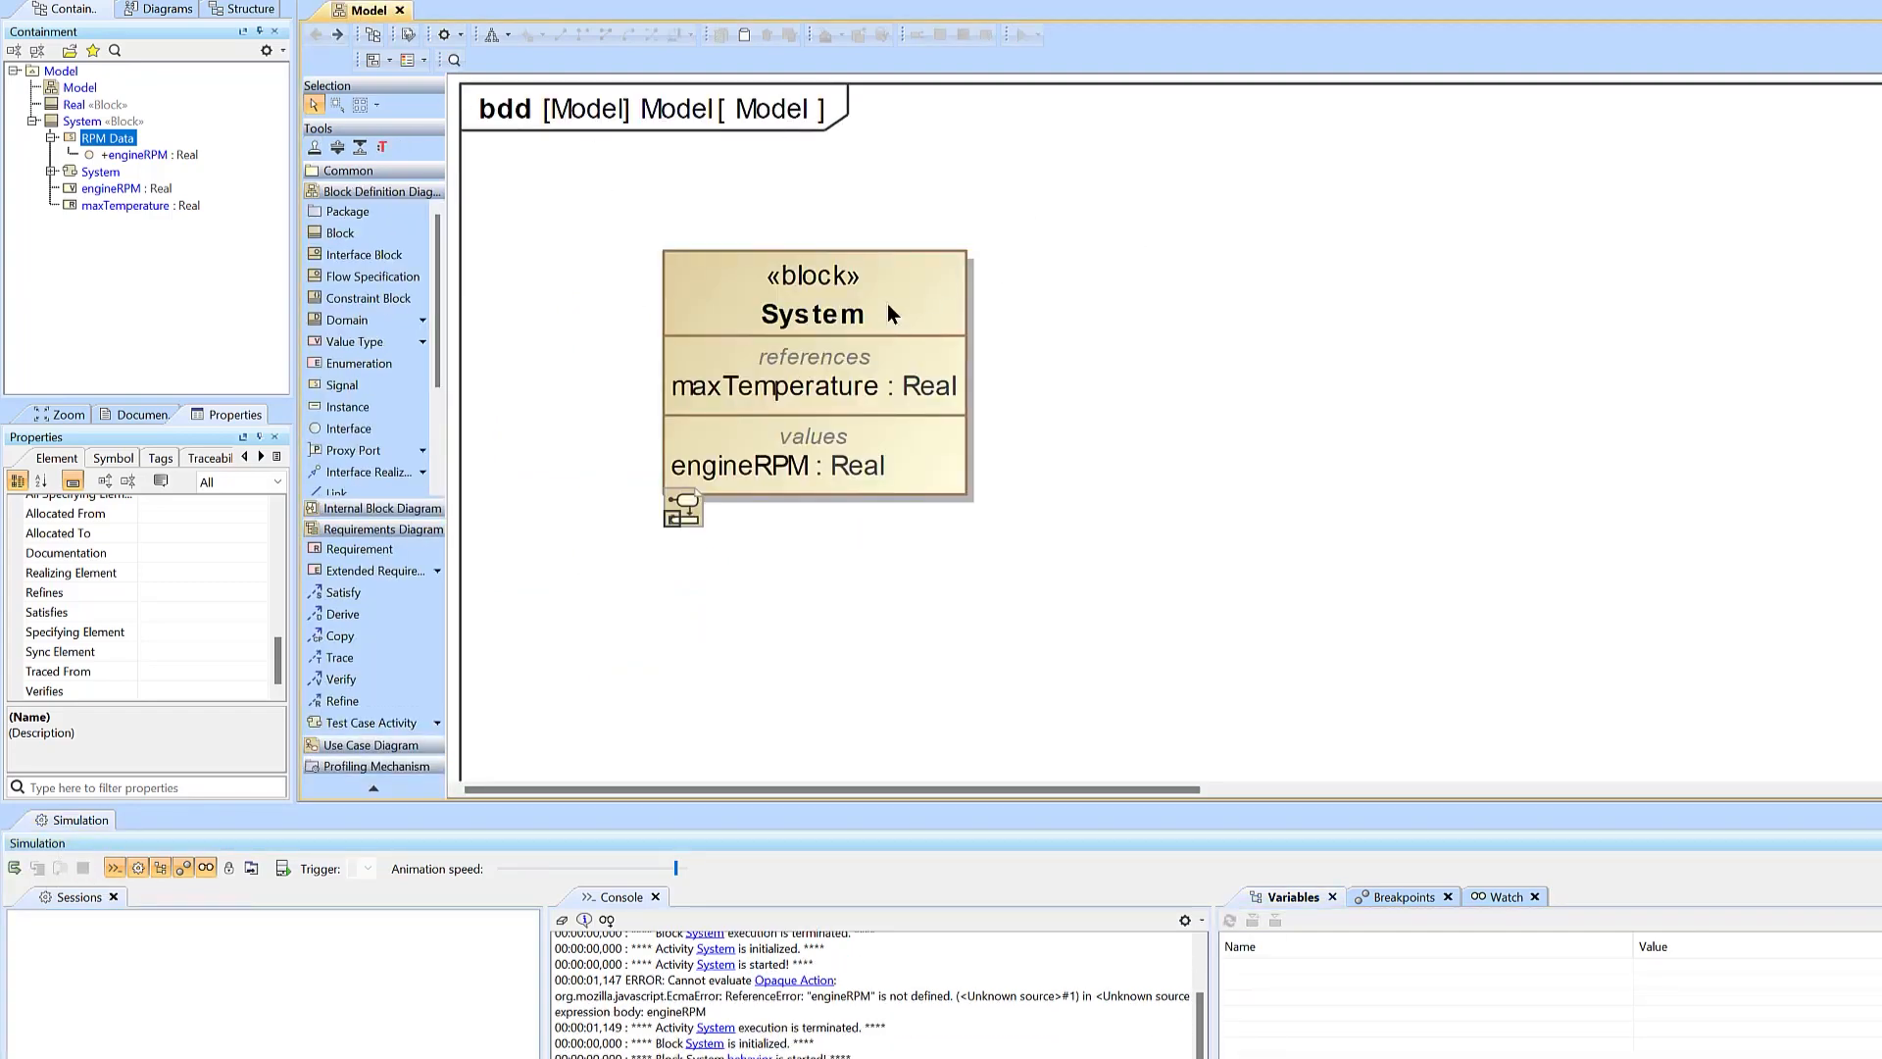
Move the System block higher on the Model block definition diagram
{"action": "left_click_drag", "start_coordinate": [853, 302], "coordinate": [854, 248]}
{"action": "left_click", "coordinate": [1137, 290]}
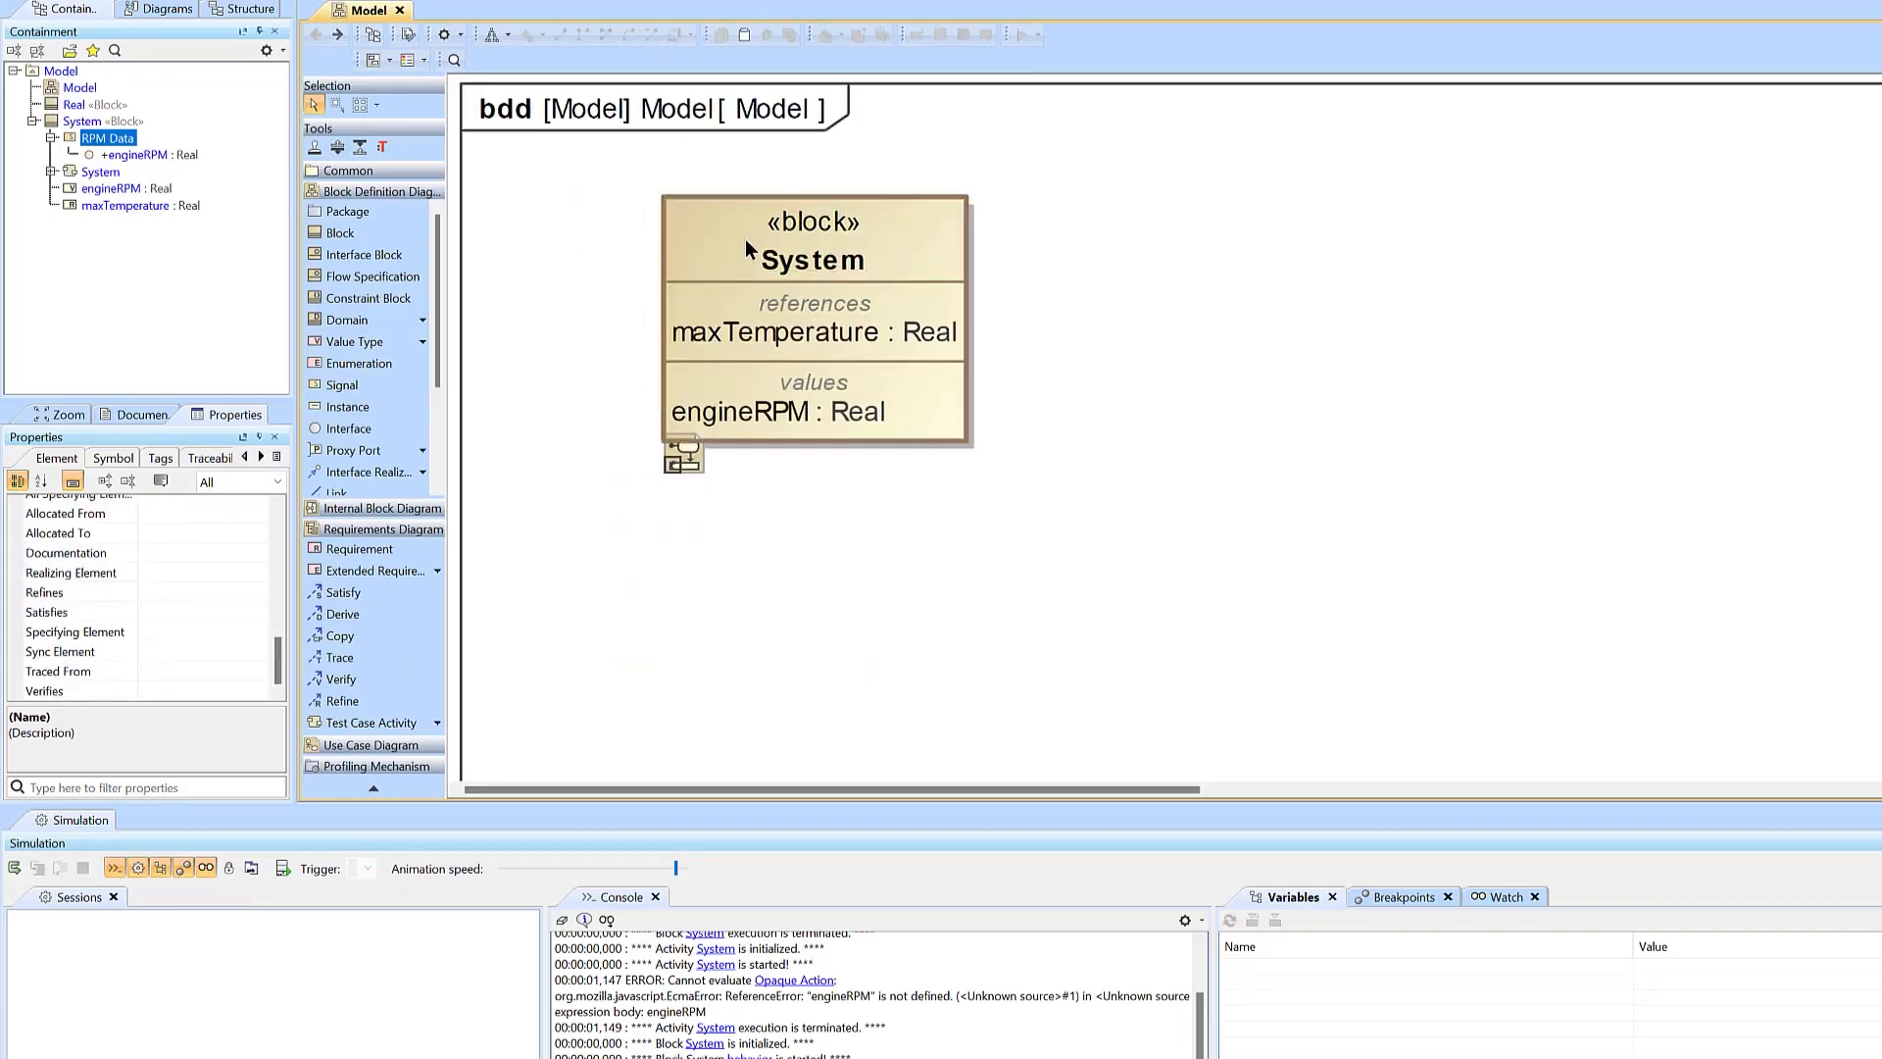
Move the System block farther right and compose it of two new unnamed blocks, one below on each side
{"action": "left_click_drag", "start_coordinate": [745, 245], "coordinate": [1015, 245]}
{"action": "left_click", "coordinate": [761, 261]}
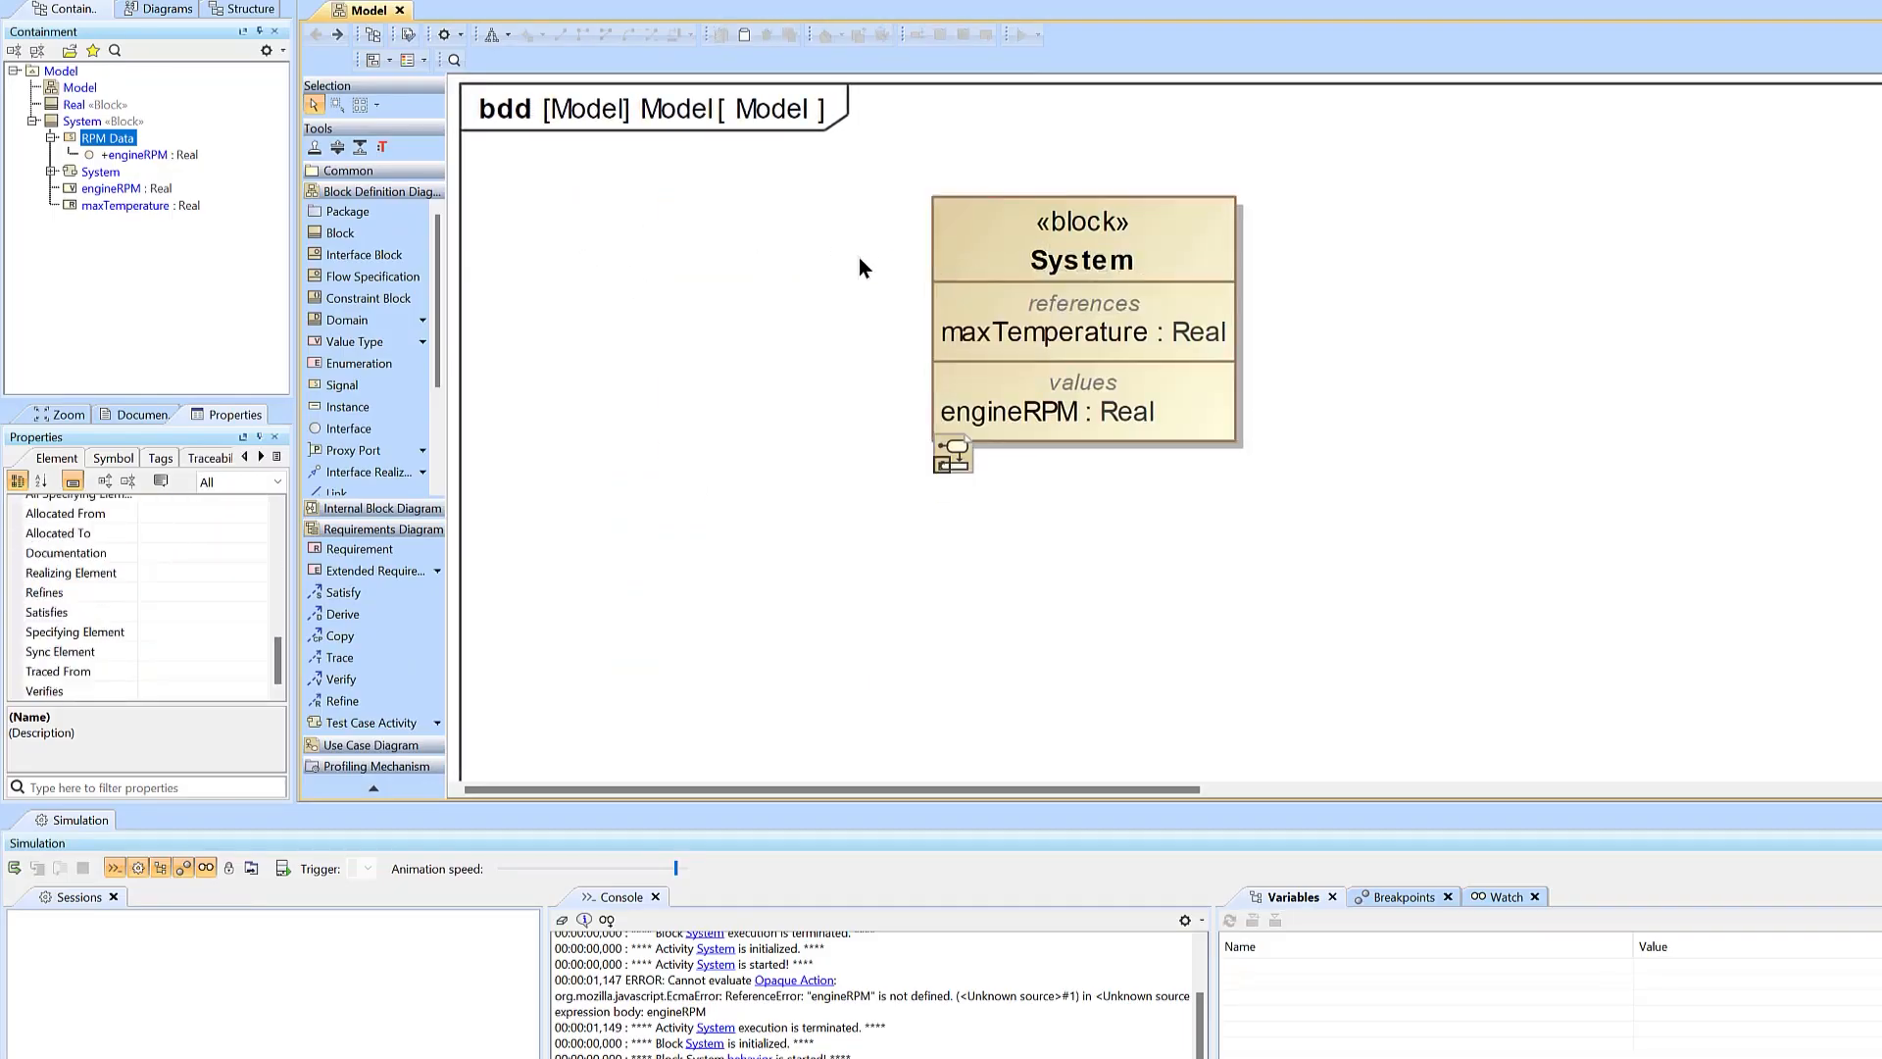
{"action": "left_click", "coordinate": [1100, 263]}
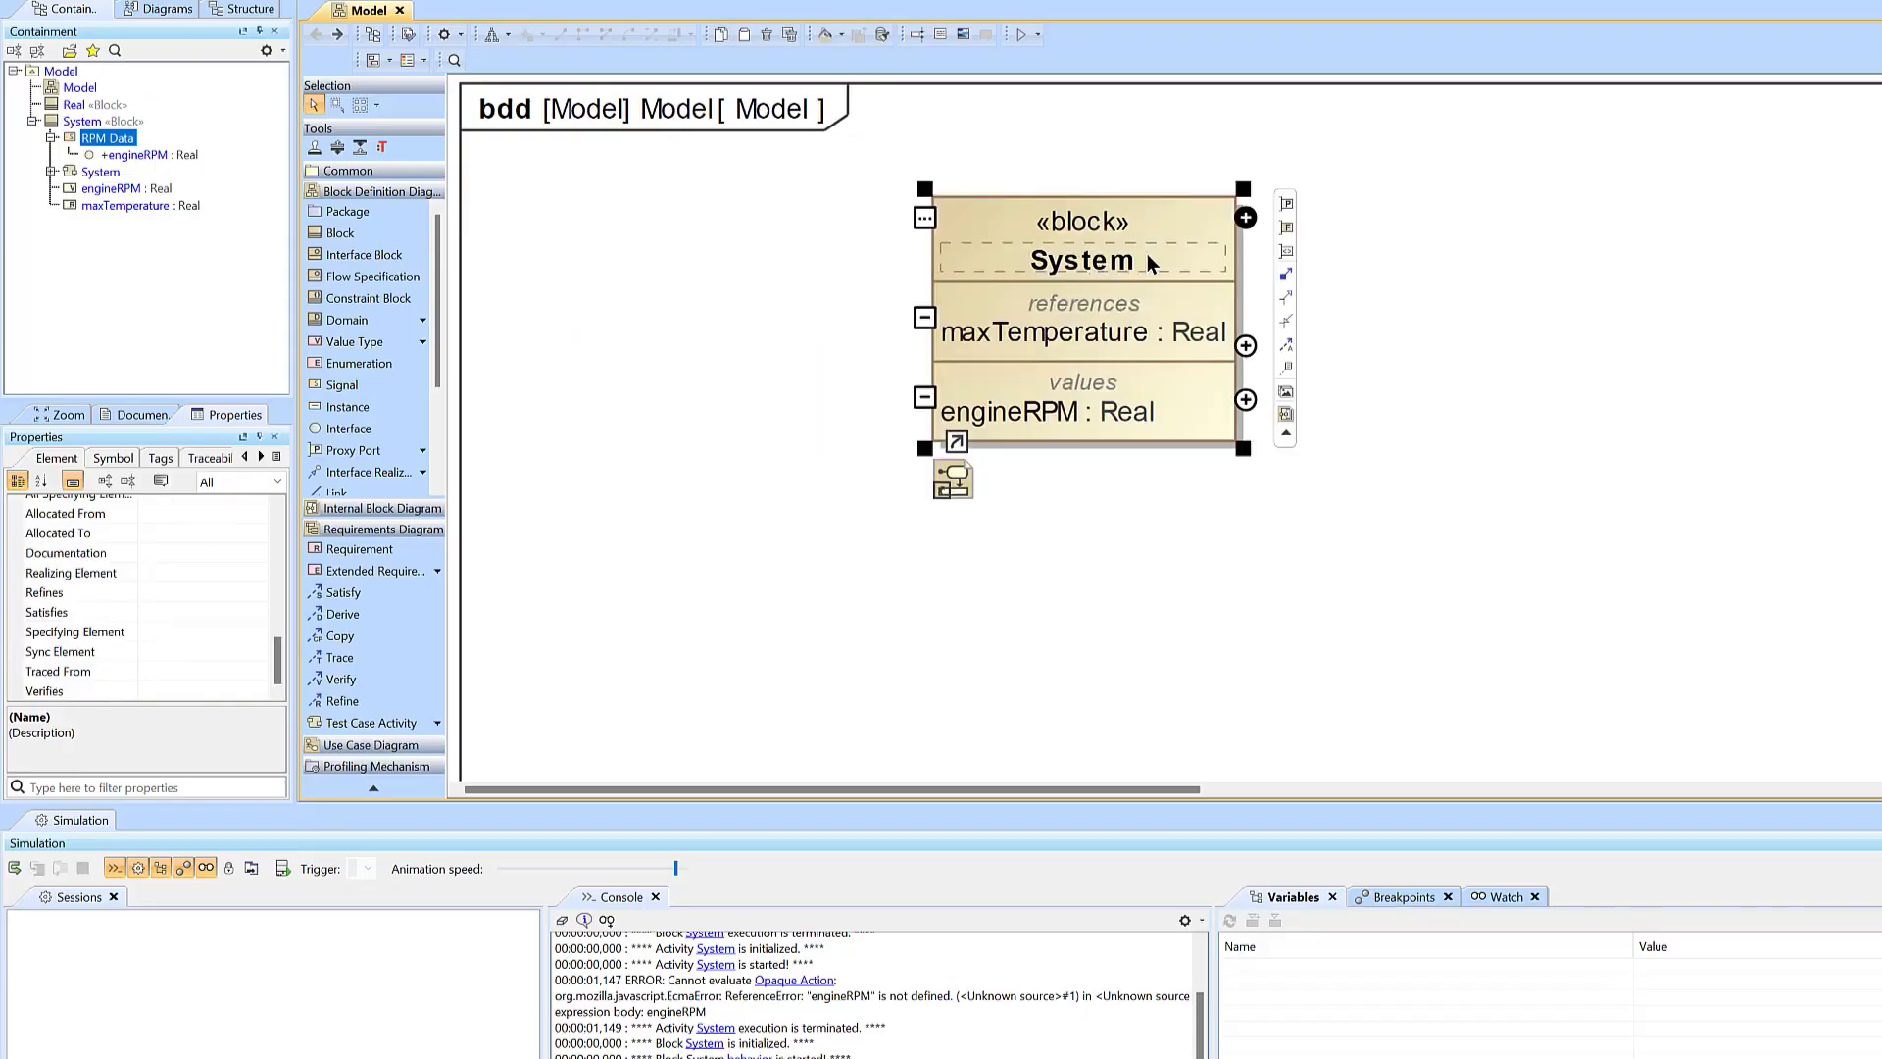
{"action": "left_click_drag", "start_coordinate": [1285, 281], "coordinate": [780, 587]}
{"action": "left_click", "coordinate": [1110, 274]}
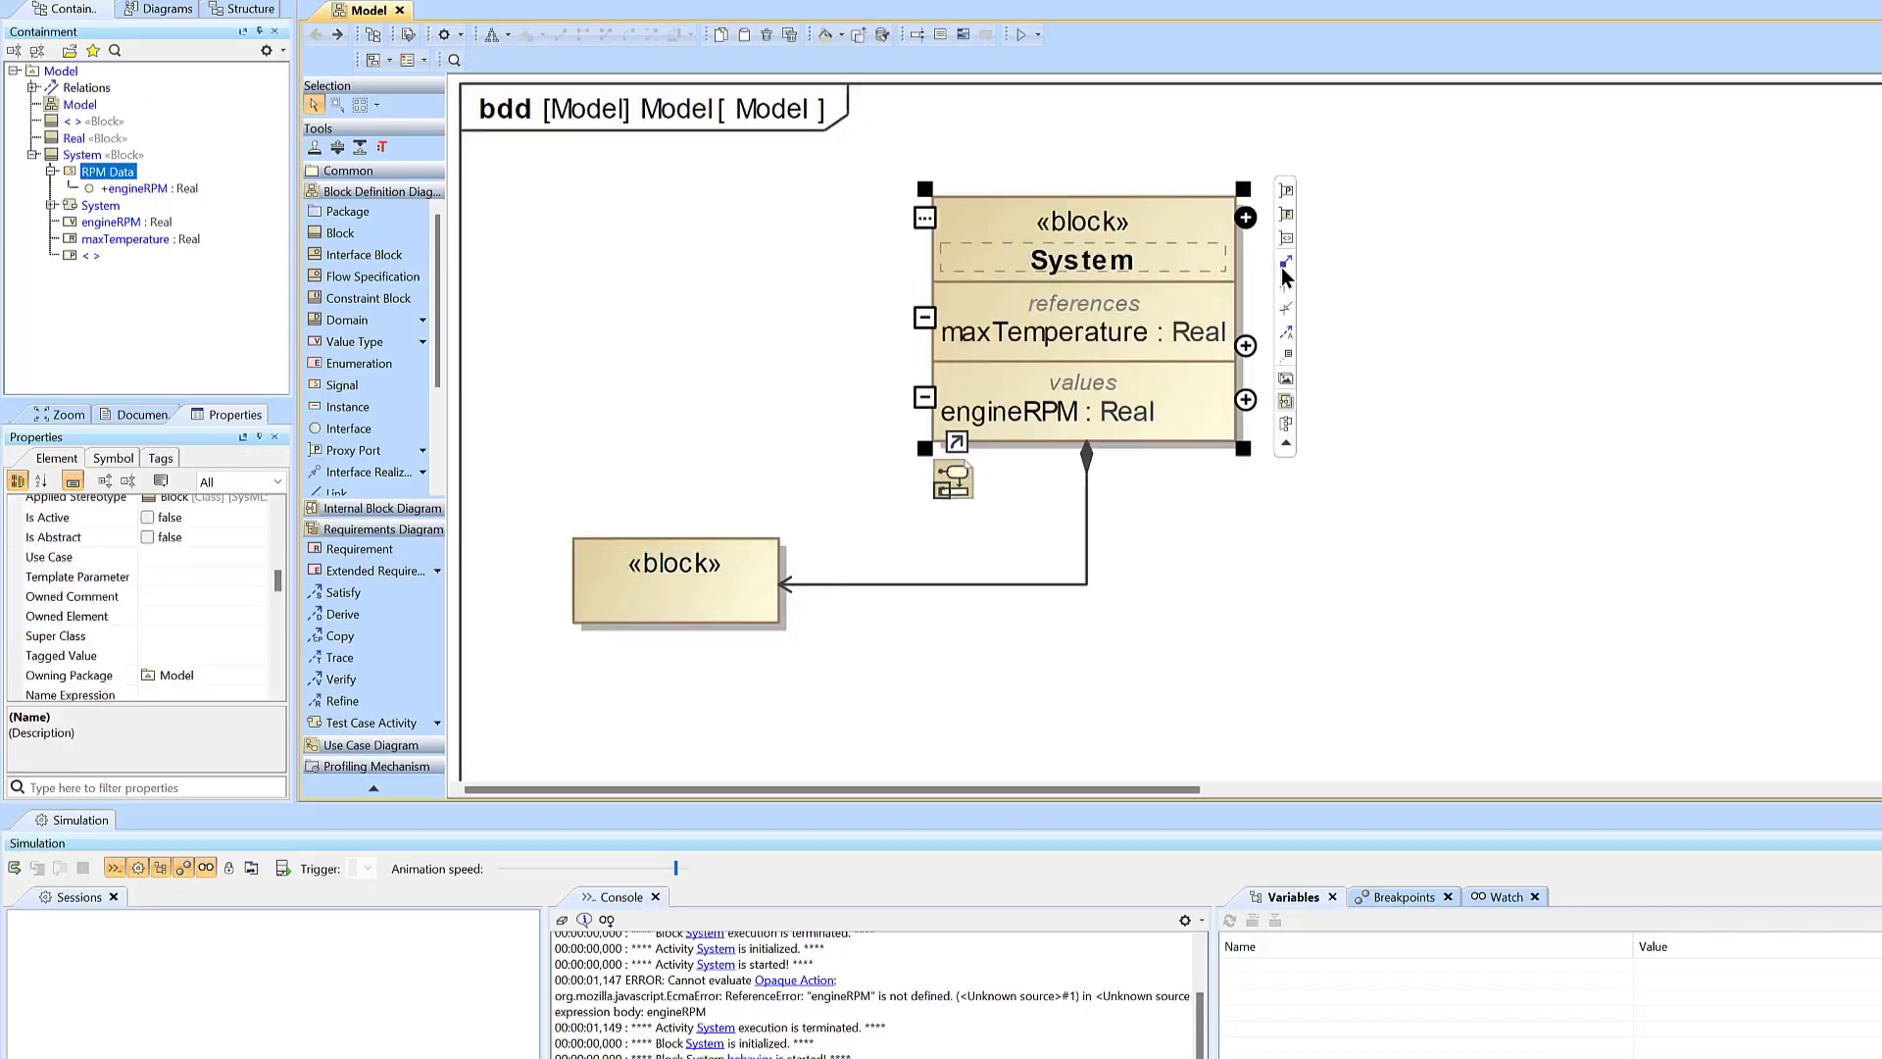
{"action": "left_click_drag", "start_coordinate": [1284, 263], "coordinate": [1500, 586]}
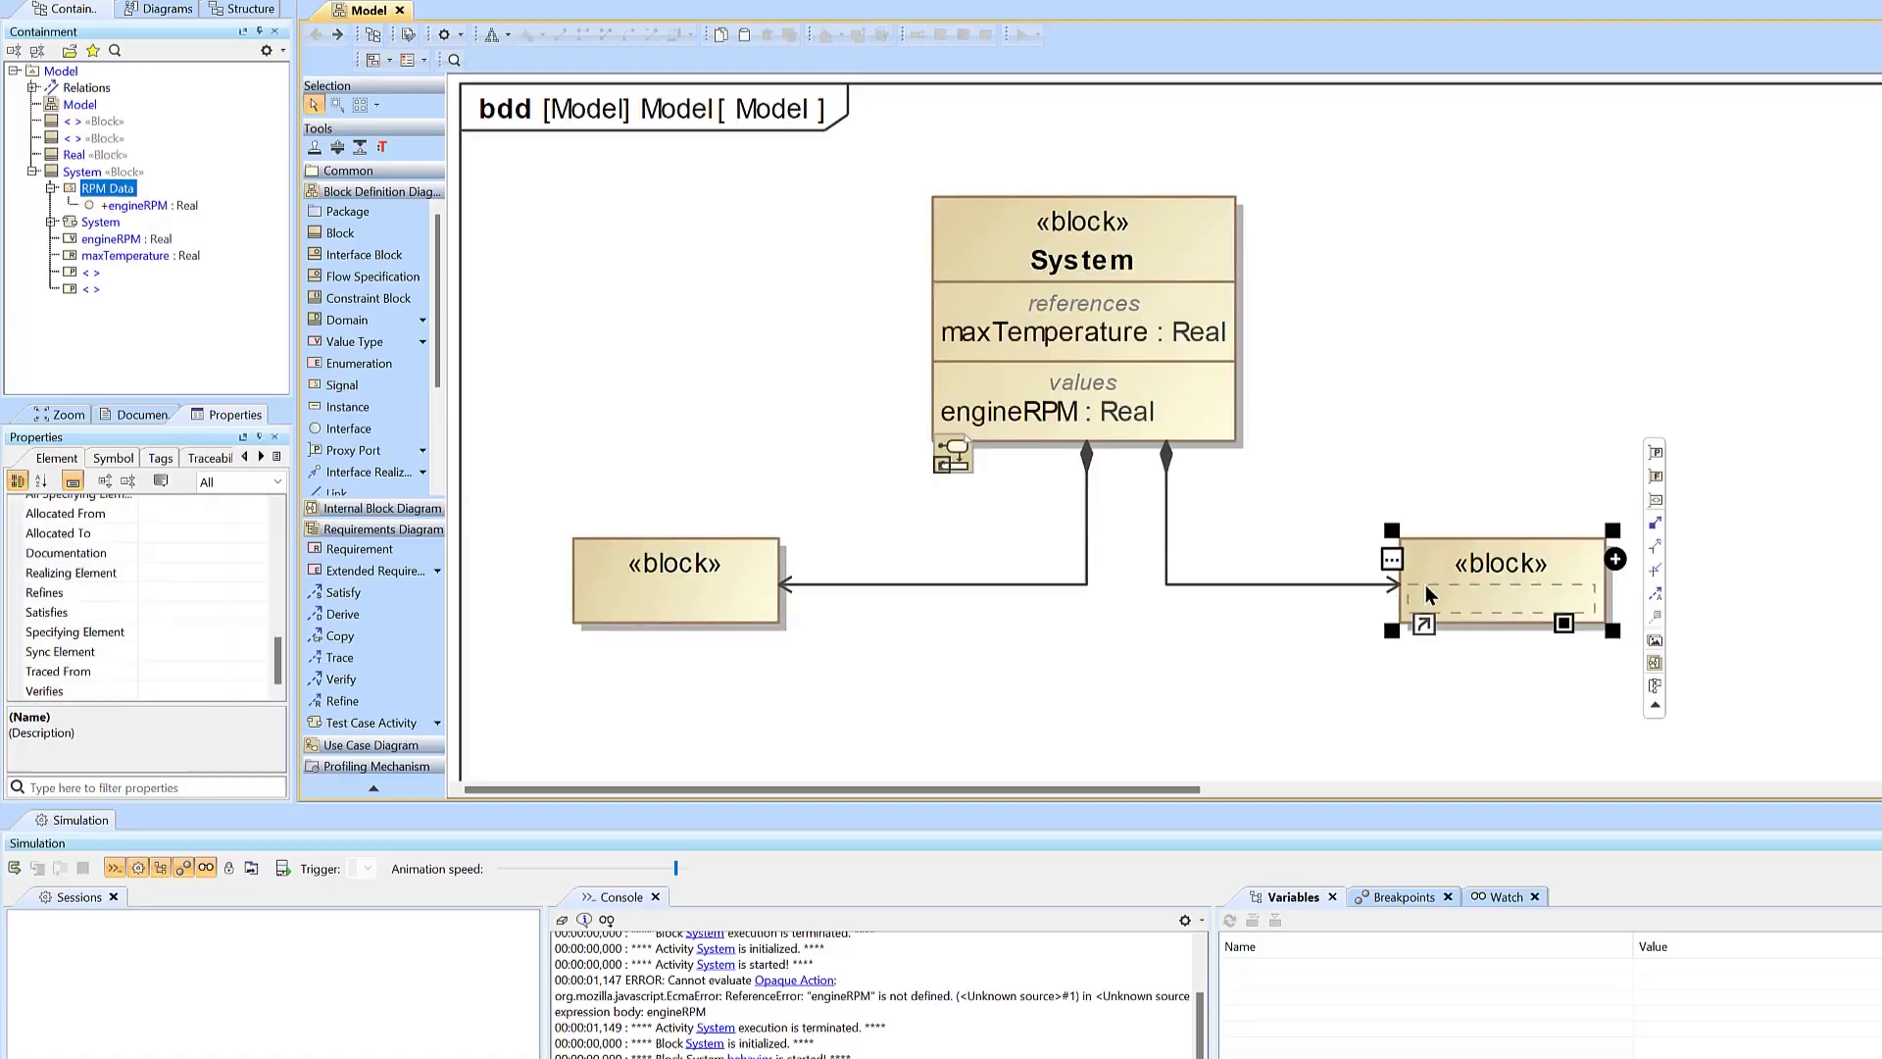
Name the new block at the lower left of the diagram Engine
{"action": "left_click", "coordinate": [663, 597]}
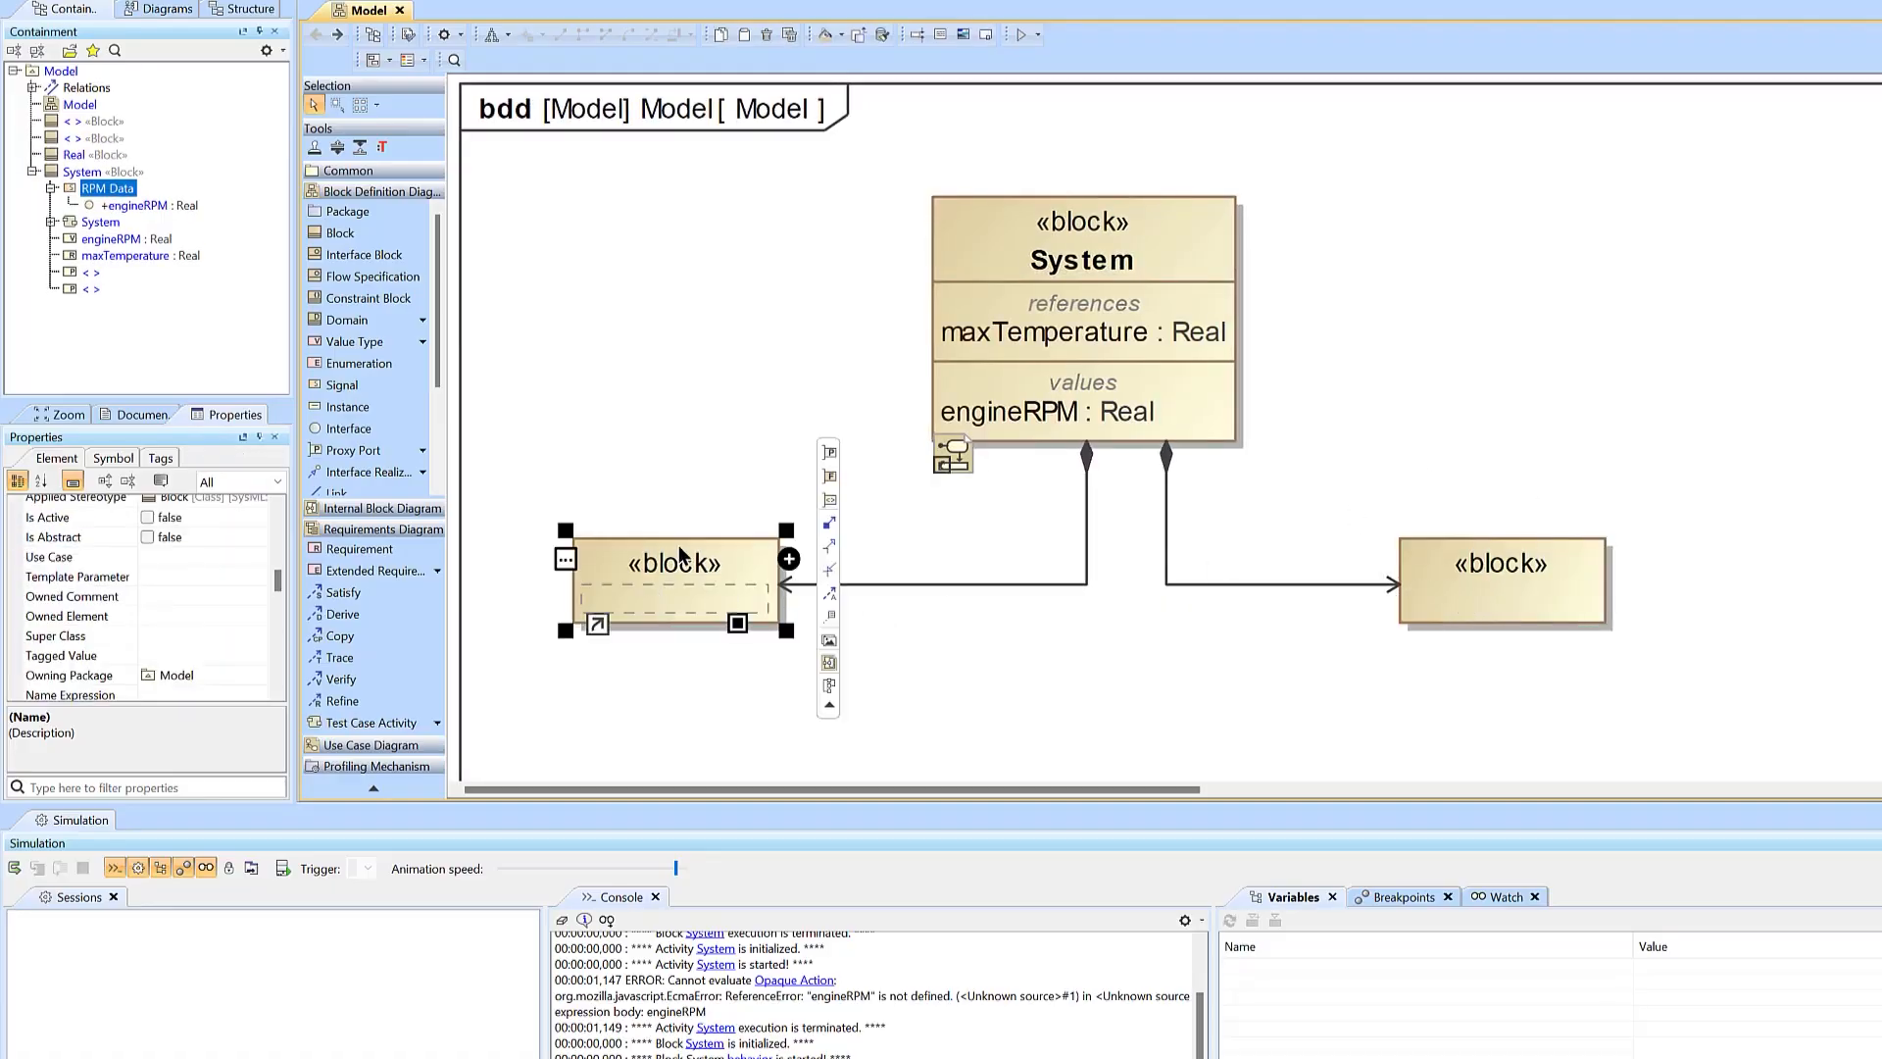
{"action": "type", "text": "Eng"}
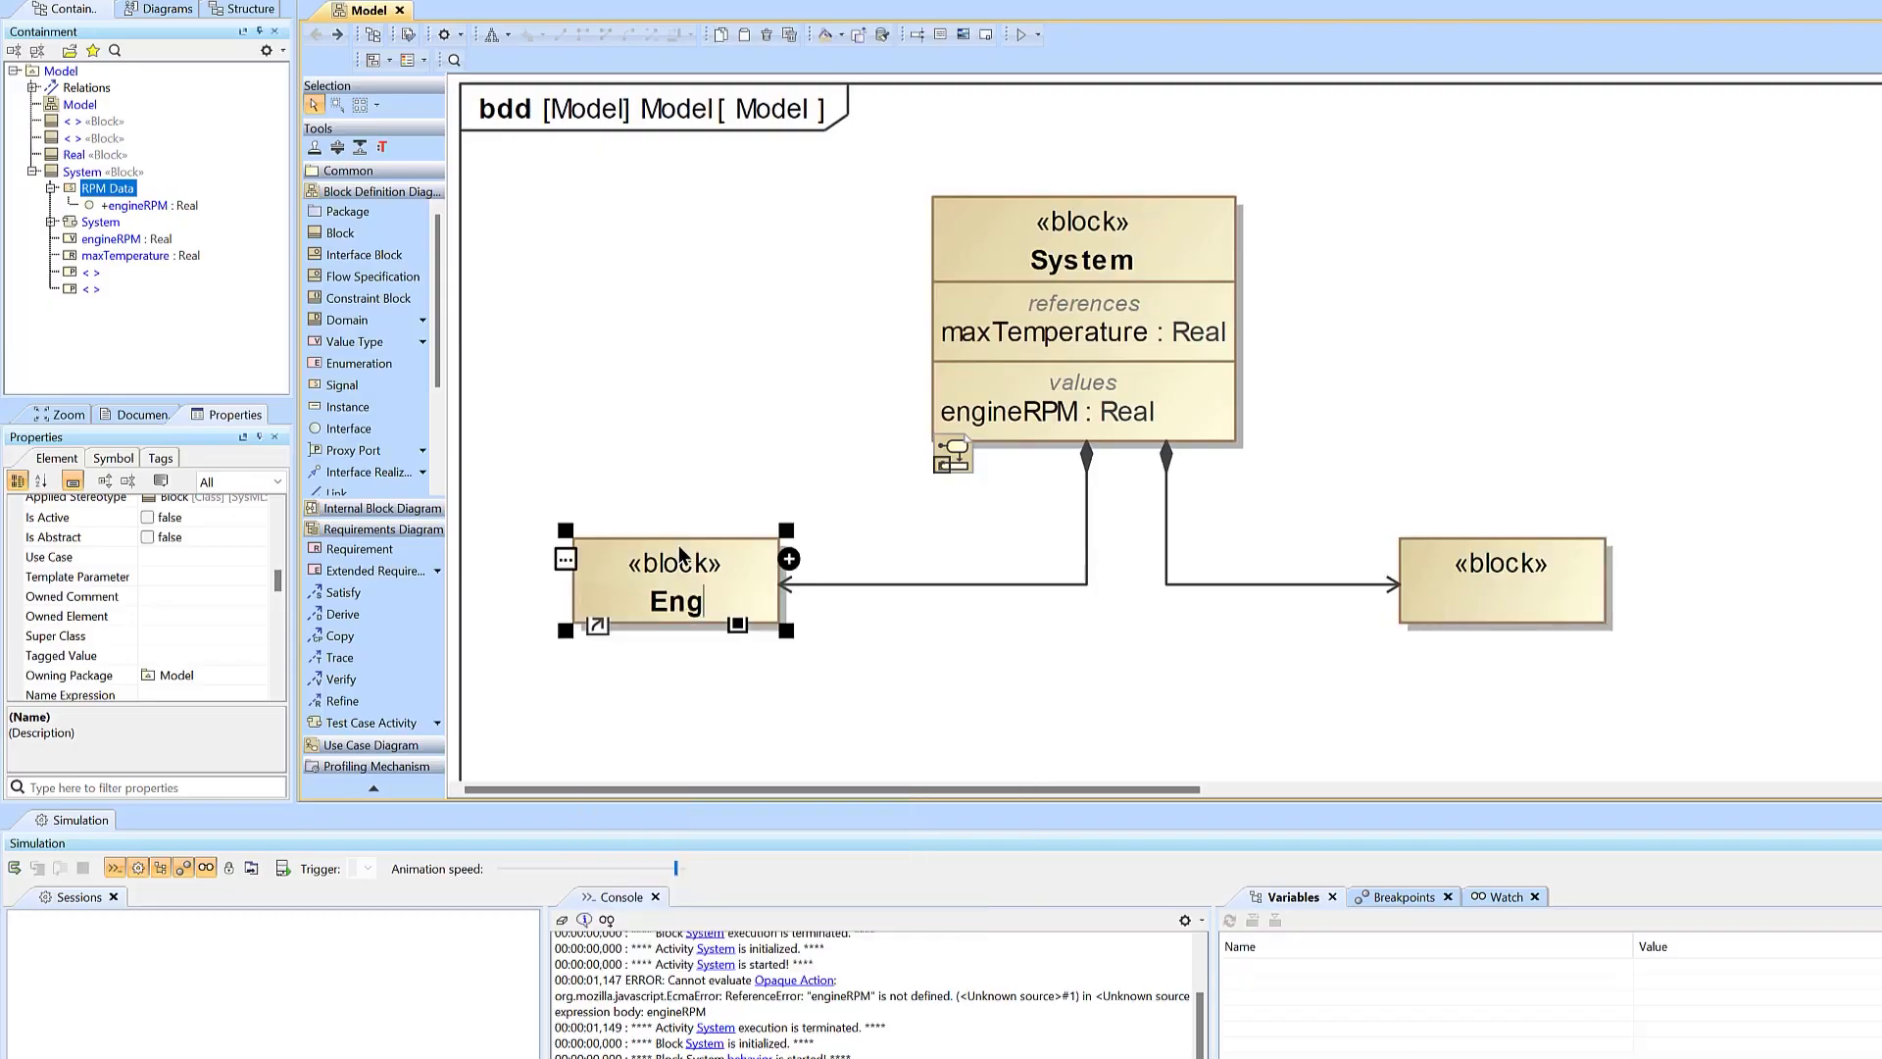
{"action": "type", "text": "ine"}
{"action": "key", "text": "Return"}
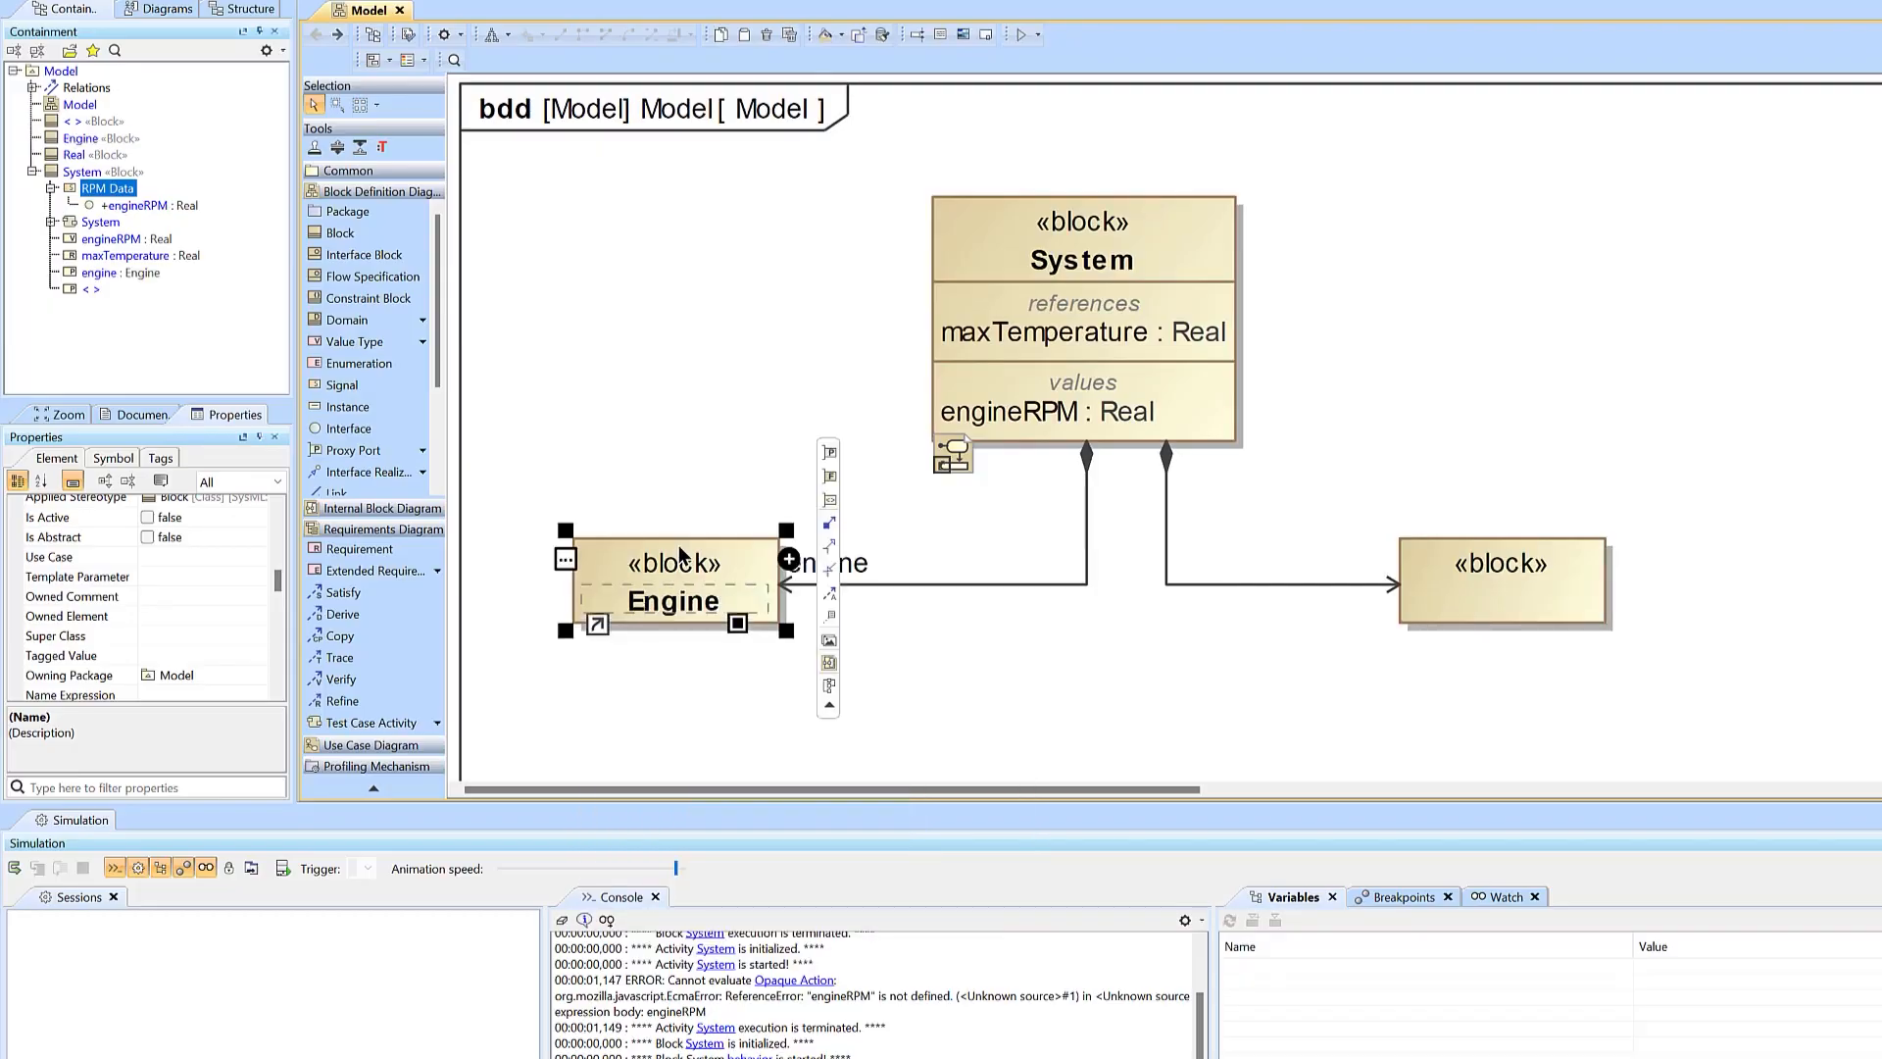
{"action": "left_click", "coordinate": [742, 400]}
Name the new block at the lower right of the diagram Computer
{"action": "left_click", "coordinate": [1459, 594]}
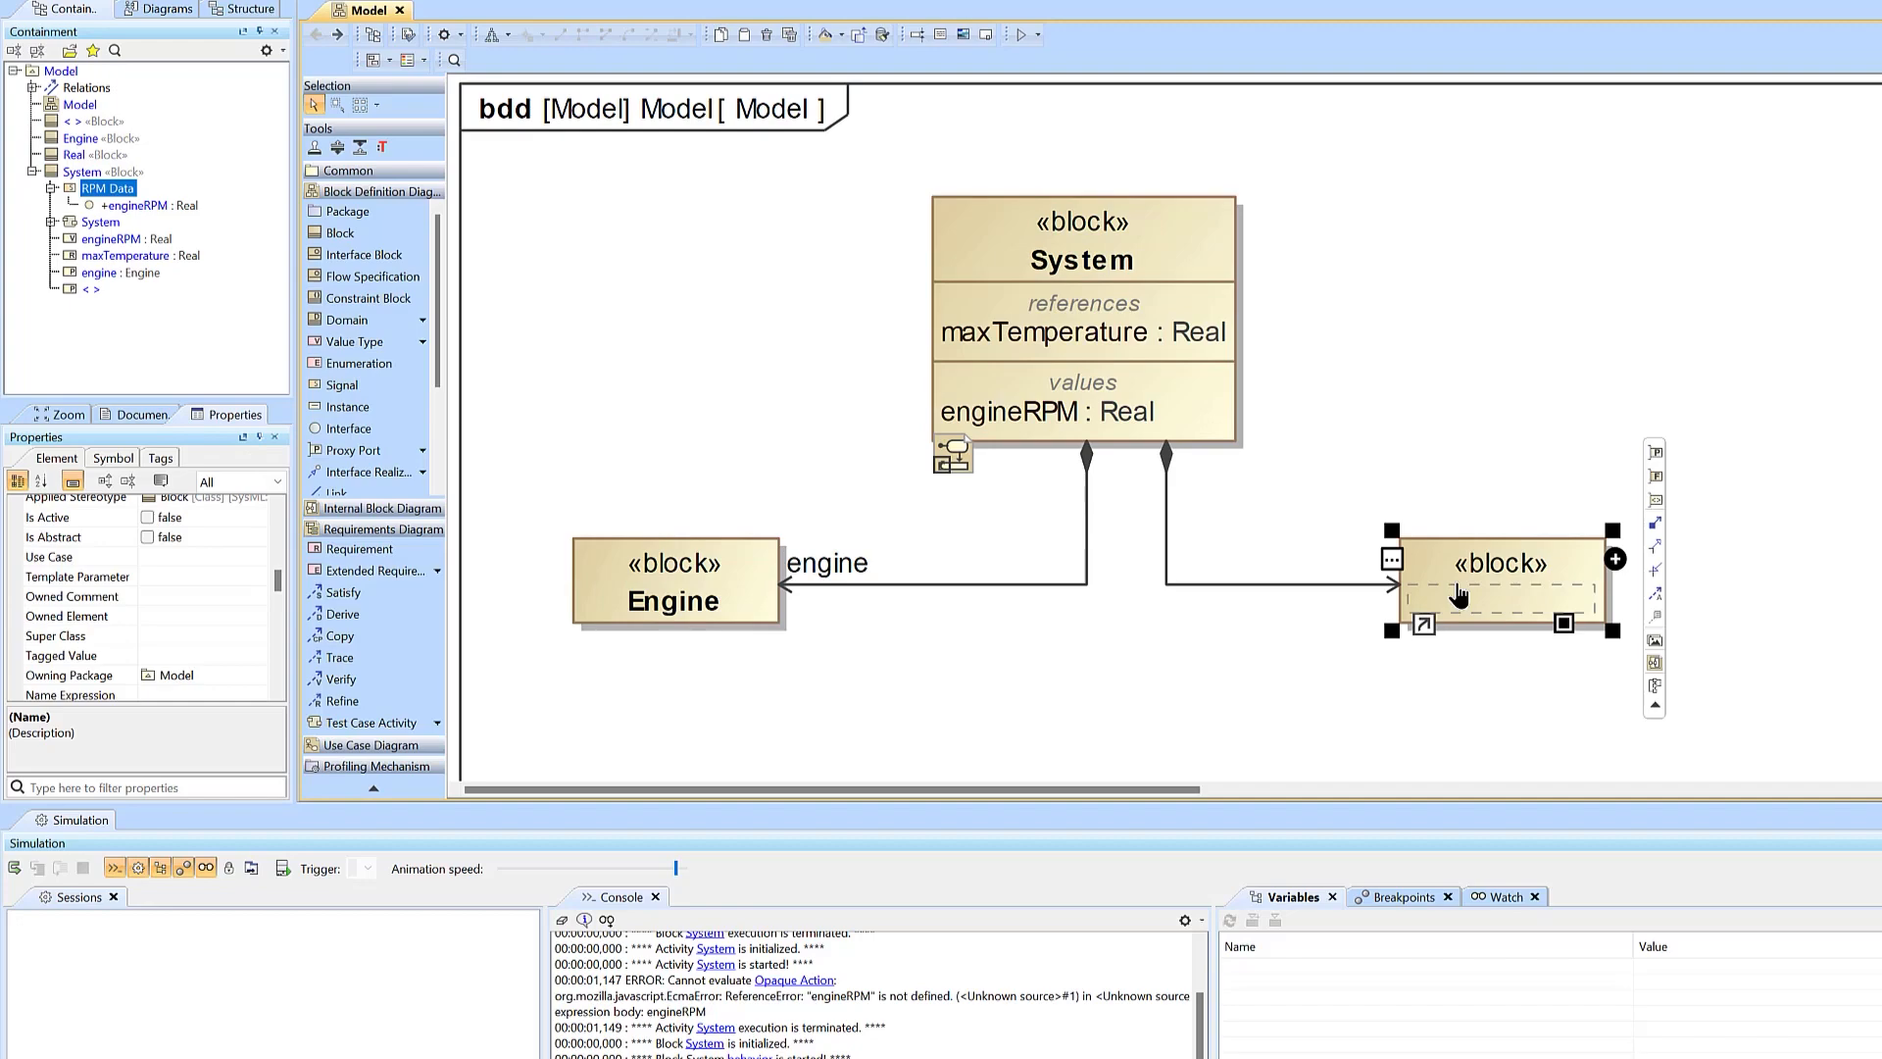
{"action": "type", "text": "puter"}
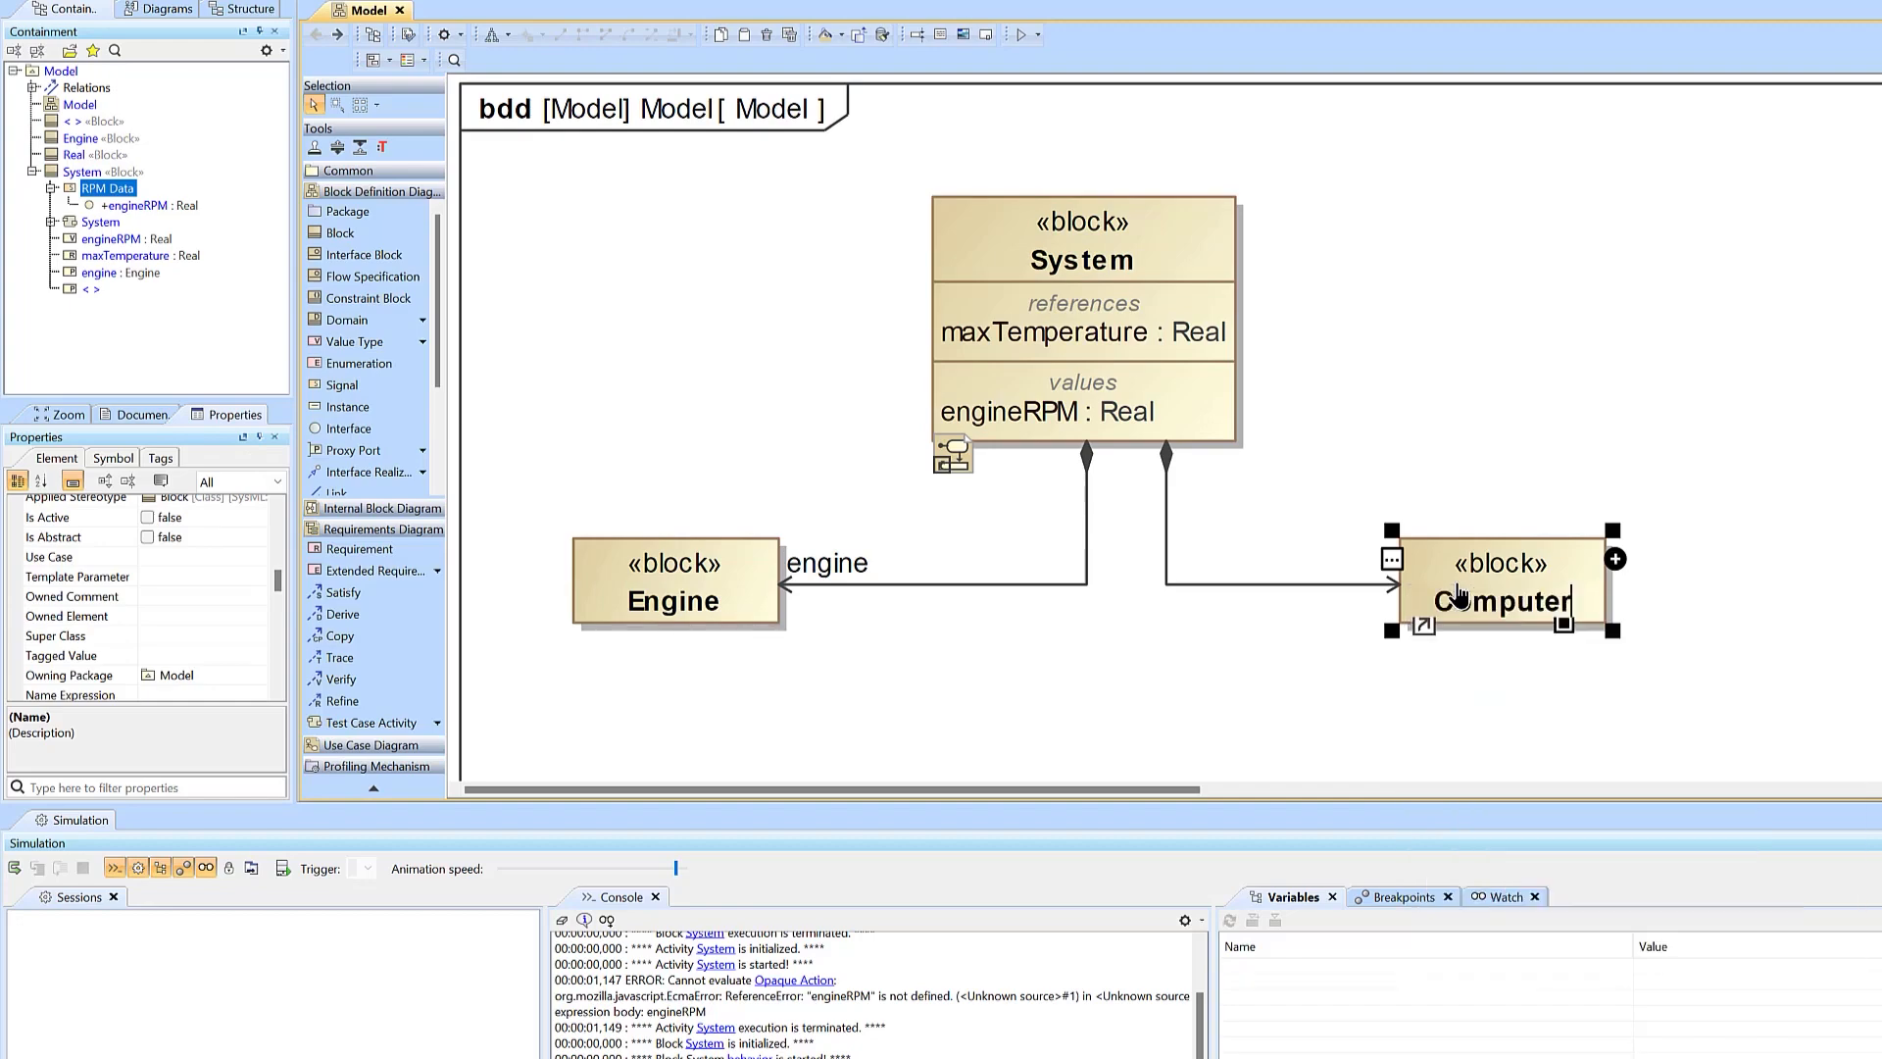
{"action": "key", "text": "Return"}
{"action": "left_click", "coordinate": [1645, 360]}
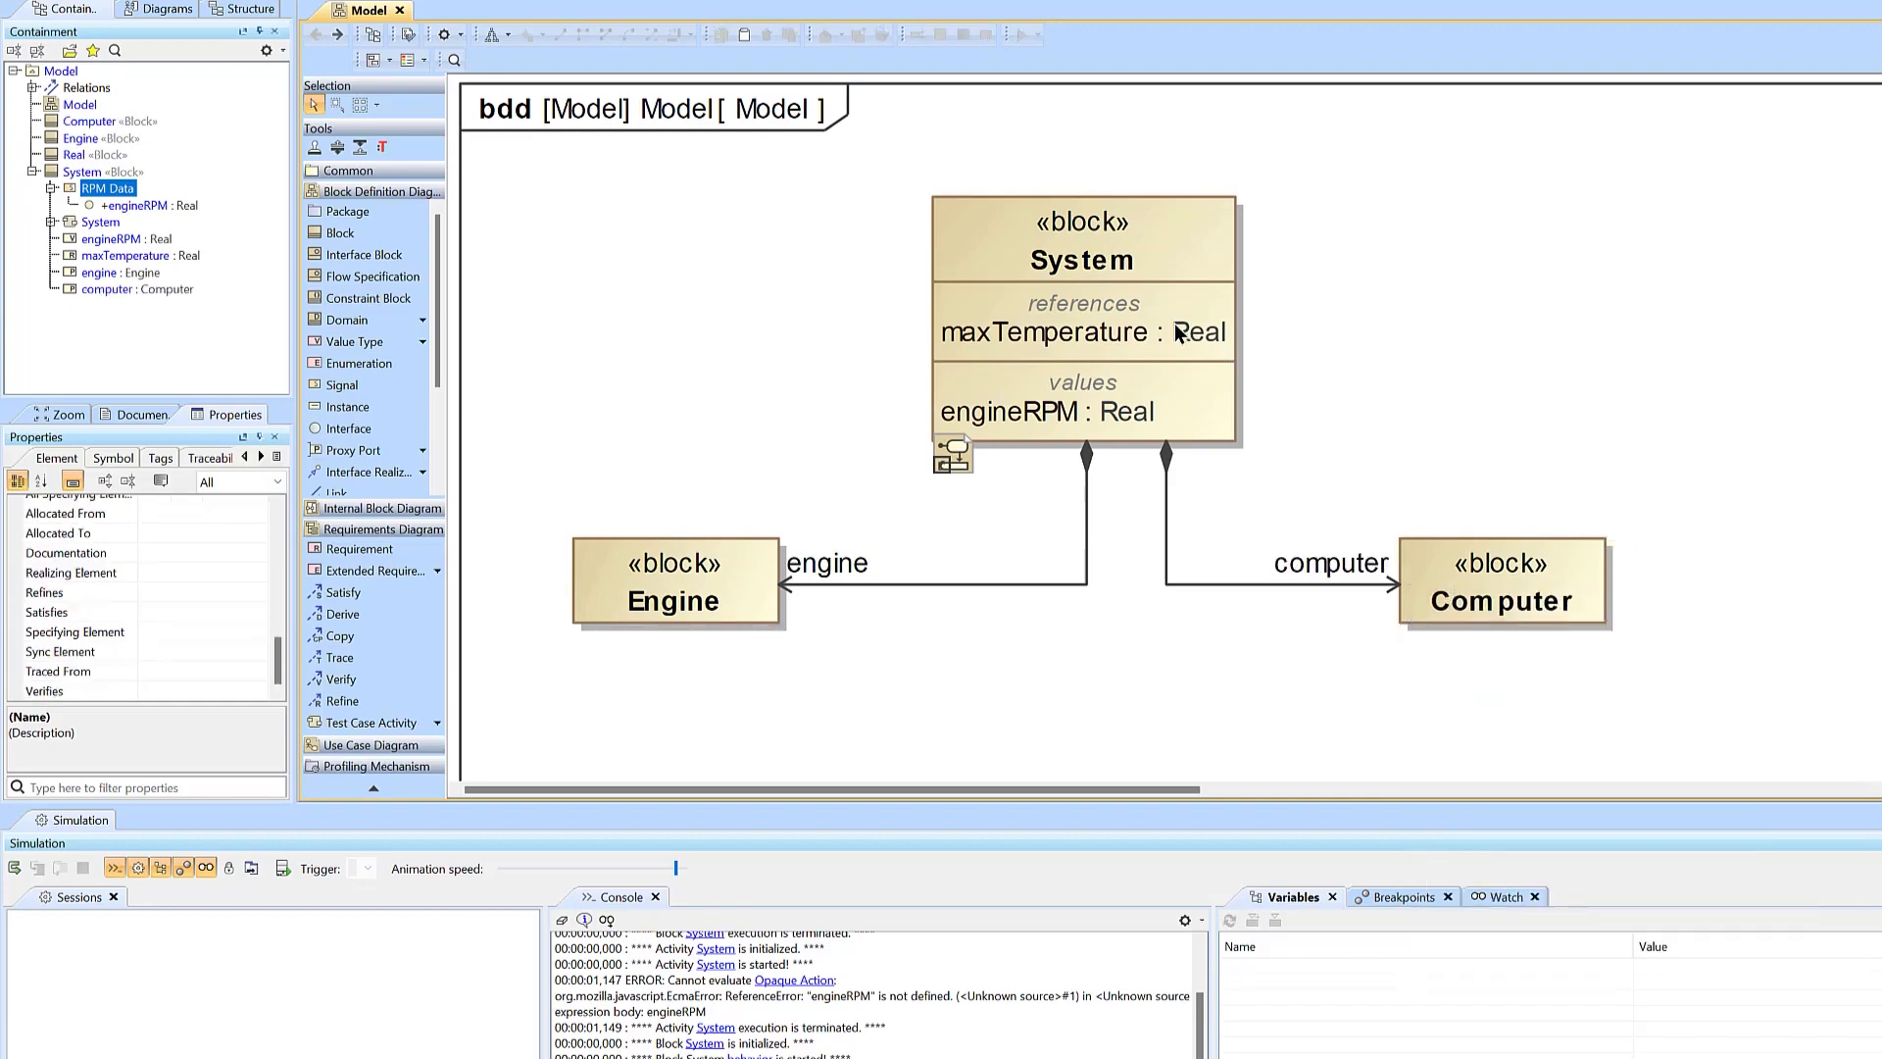
Shift the engine composition line's vertical segment slightly left and review the engine and computer part names beside their blocks
{"action": "left_click_drag", "start_coordinate": [1086, 584], "coordinate": [1040, 584]}
{"action": "left_click", "coordinate": [828, 565]}
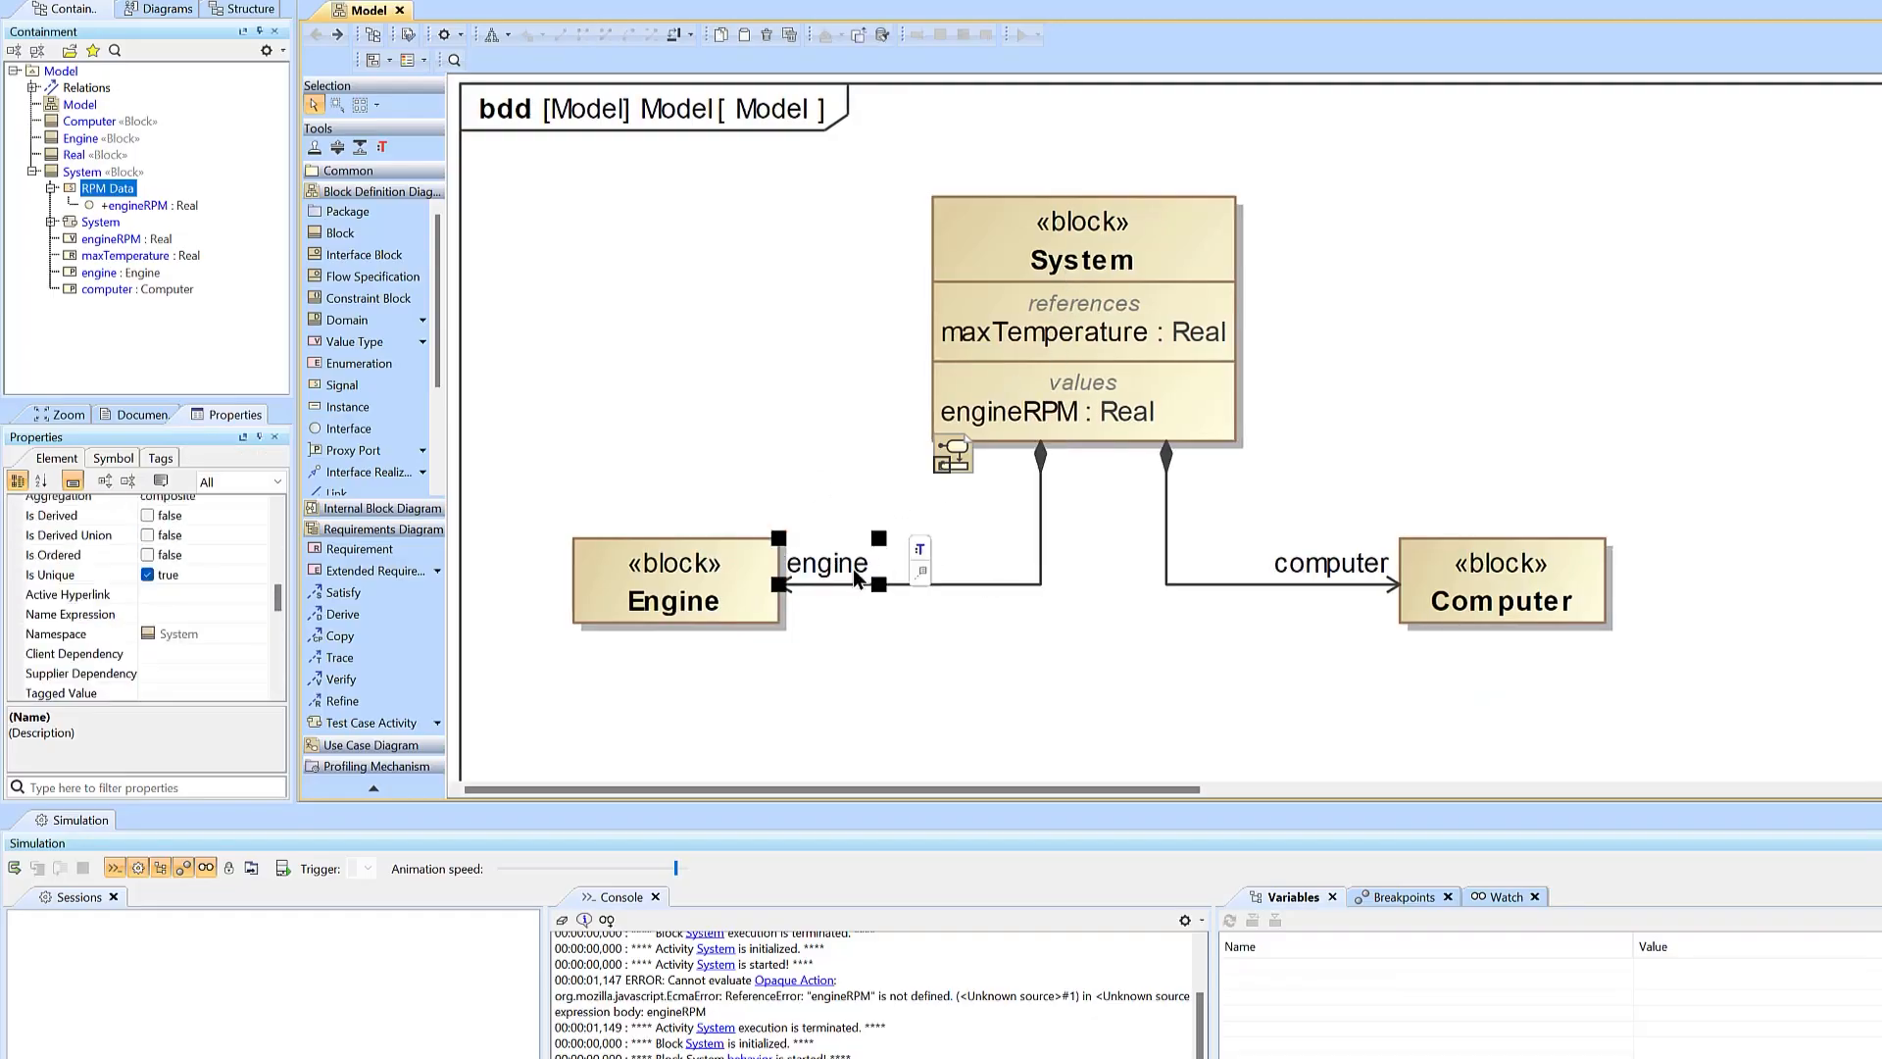
{"action": "left_click", "coordinate": [592, 572]}
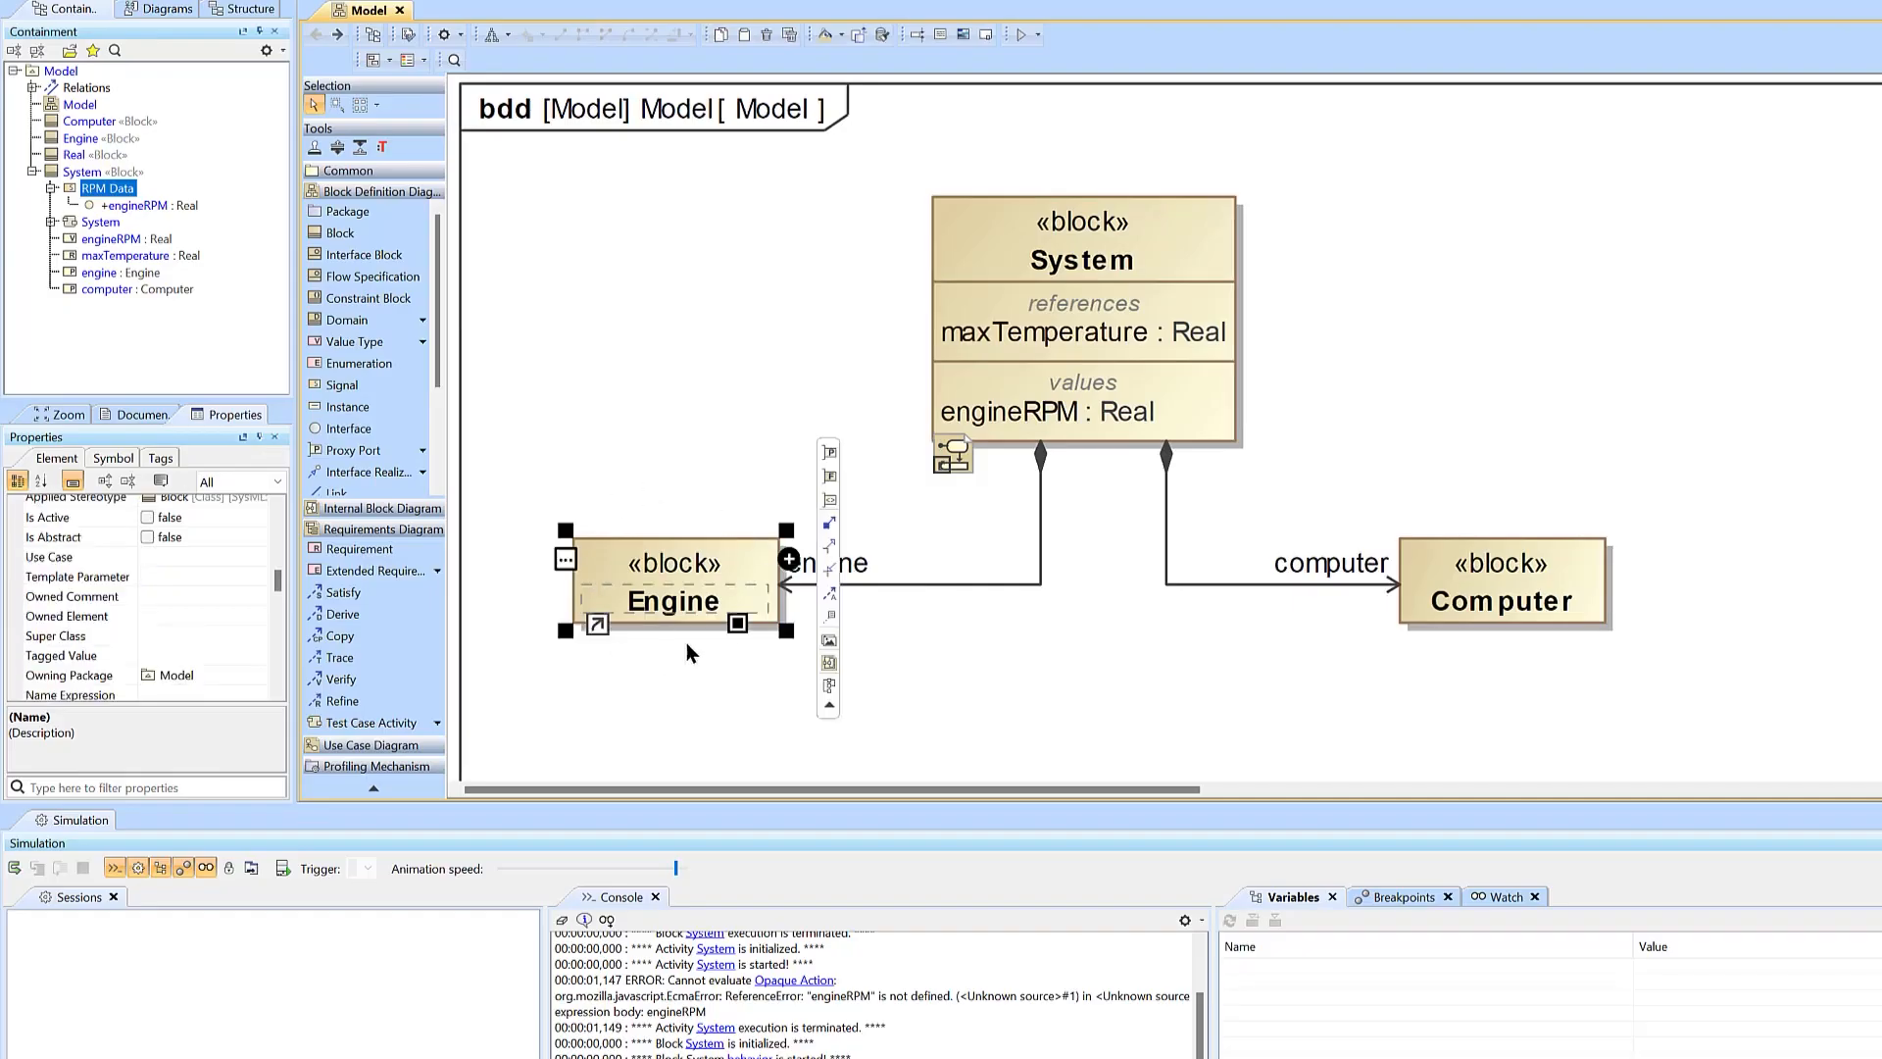
{"action": "left_click", "coordinate": [1060, 674]}
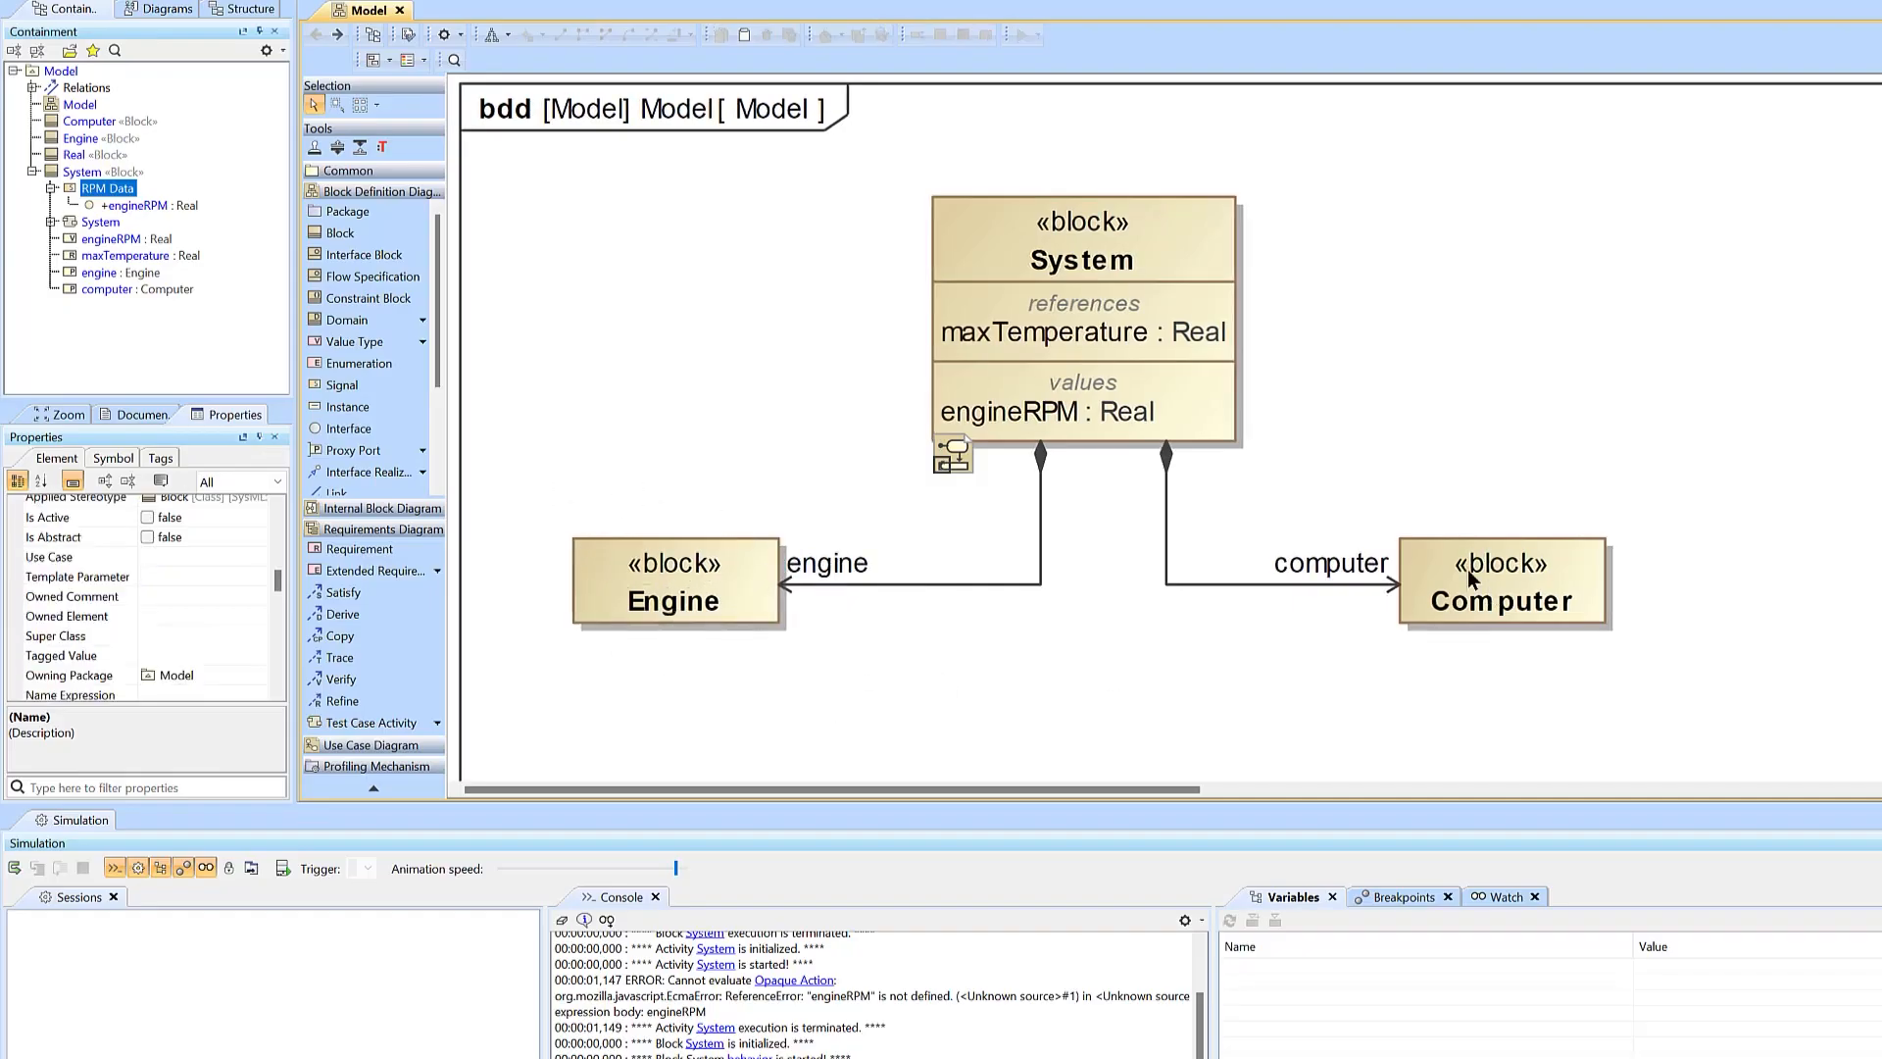
{"action": "left_click", "coordinate": [1331, 565]}
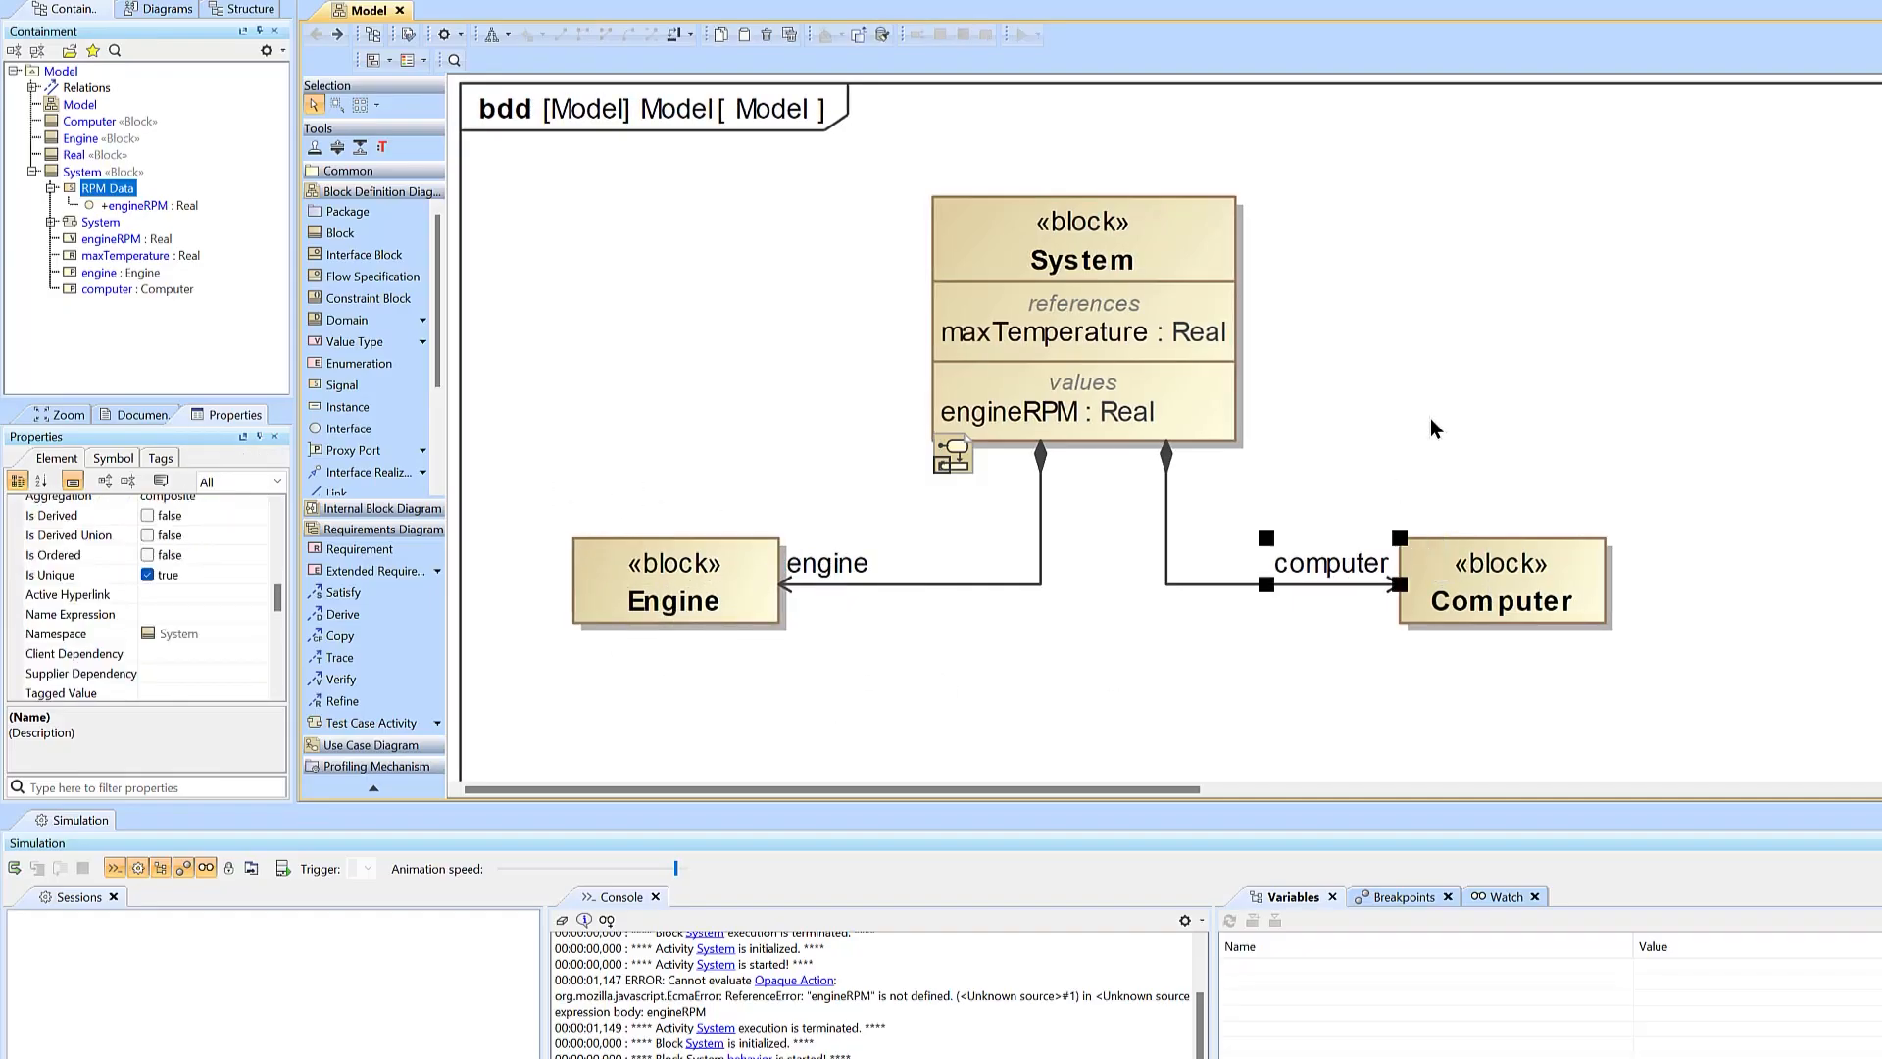
{"action": "mouse_move", "coordinate": [1304, 589]}
{"action": "left_click", "coordinate": [1462, 614]}
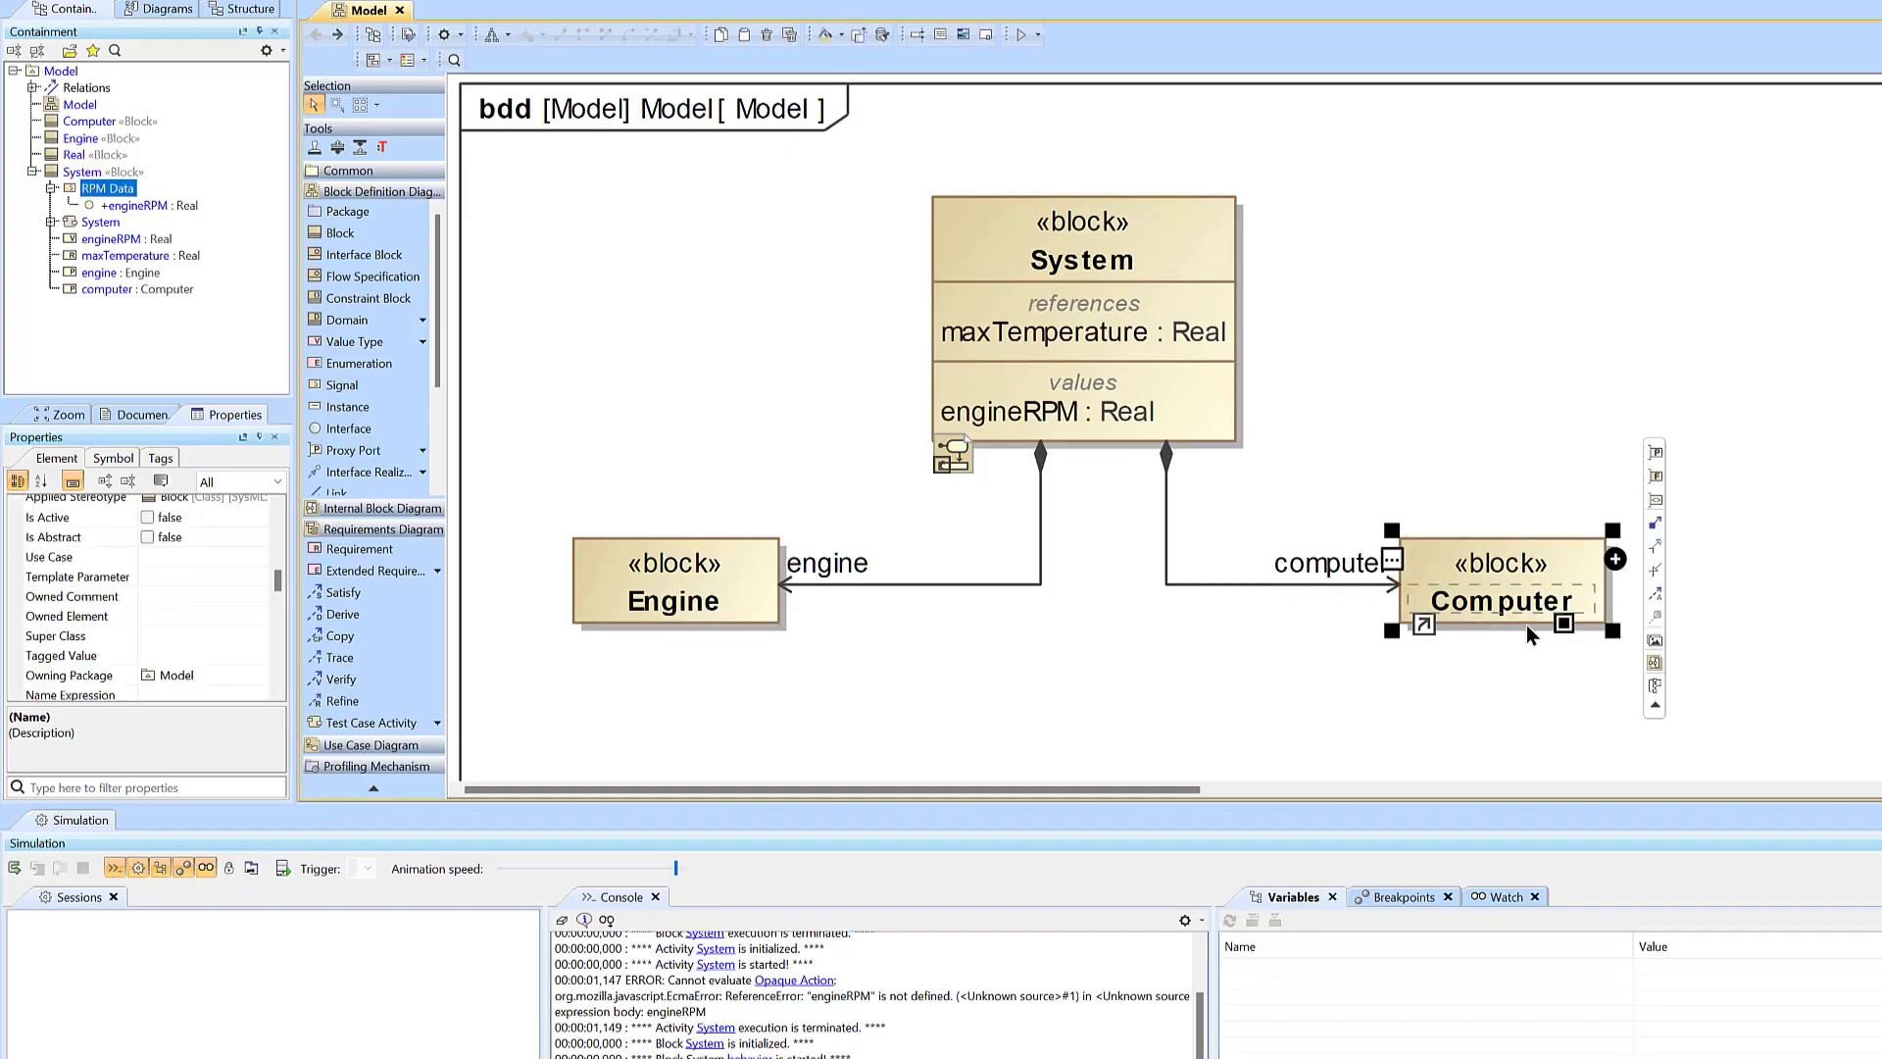
{"action": "left_click", "coordinate": [1515, 469]}
Run the System block's simulation to examine its engineRPM, computer and engine variables, and terminate it
{"action": "scroll", "coordinate": [819, 309], "scroll_direction": "down", "scroll_amount": 1}
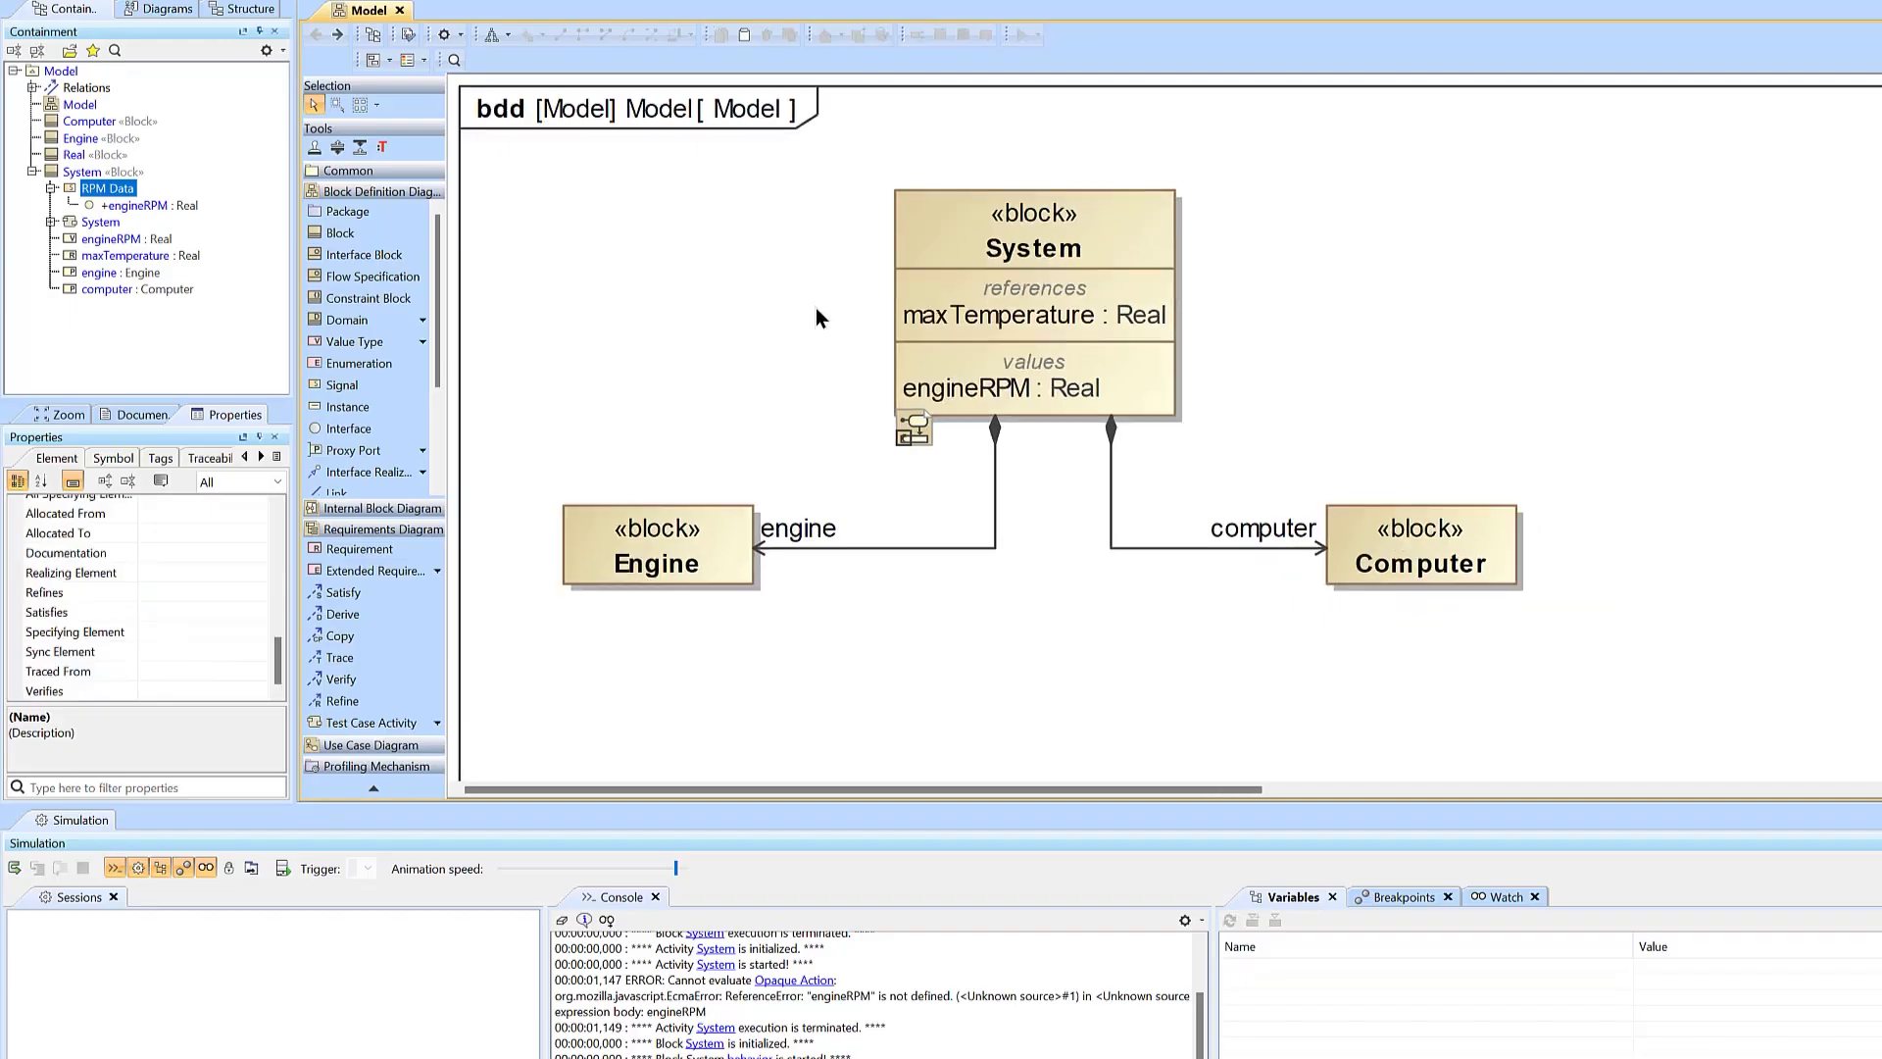
{"action": "scroll", "coordinate": [816, 308], "scroll_direction": "down", "scroll_amount": 1}
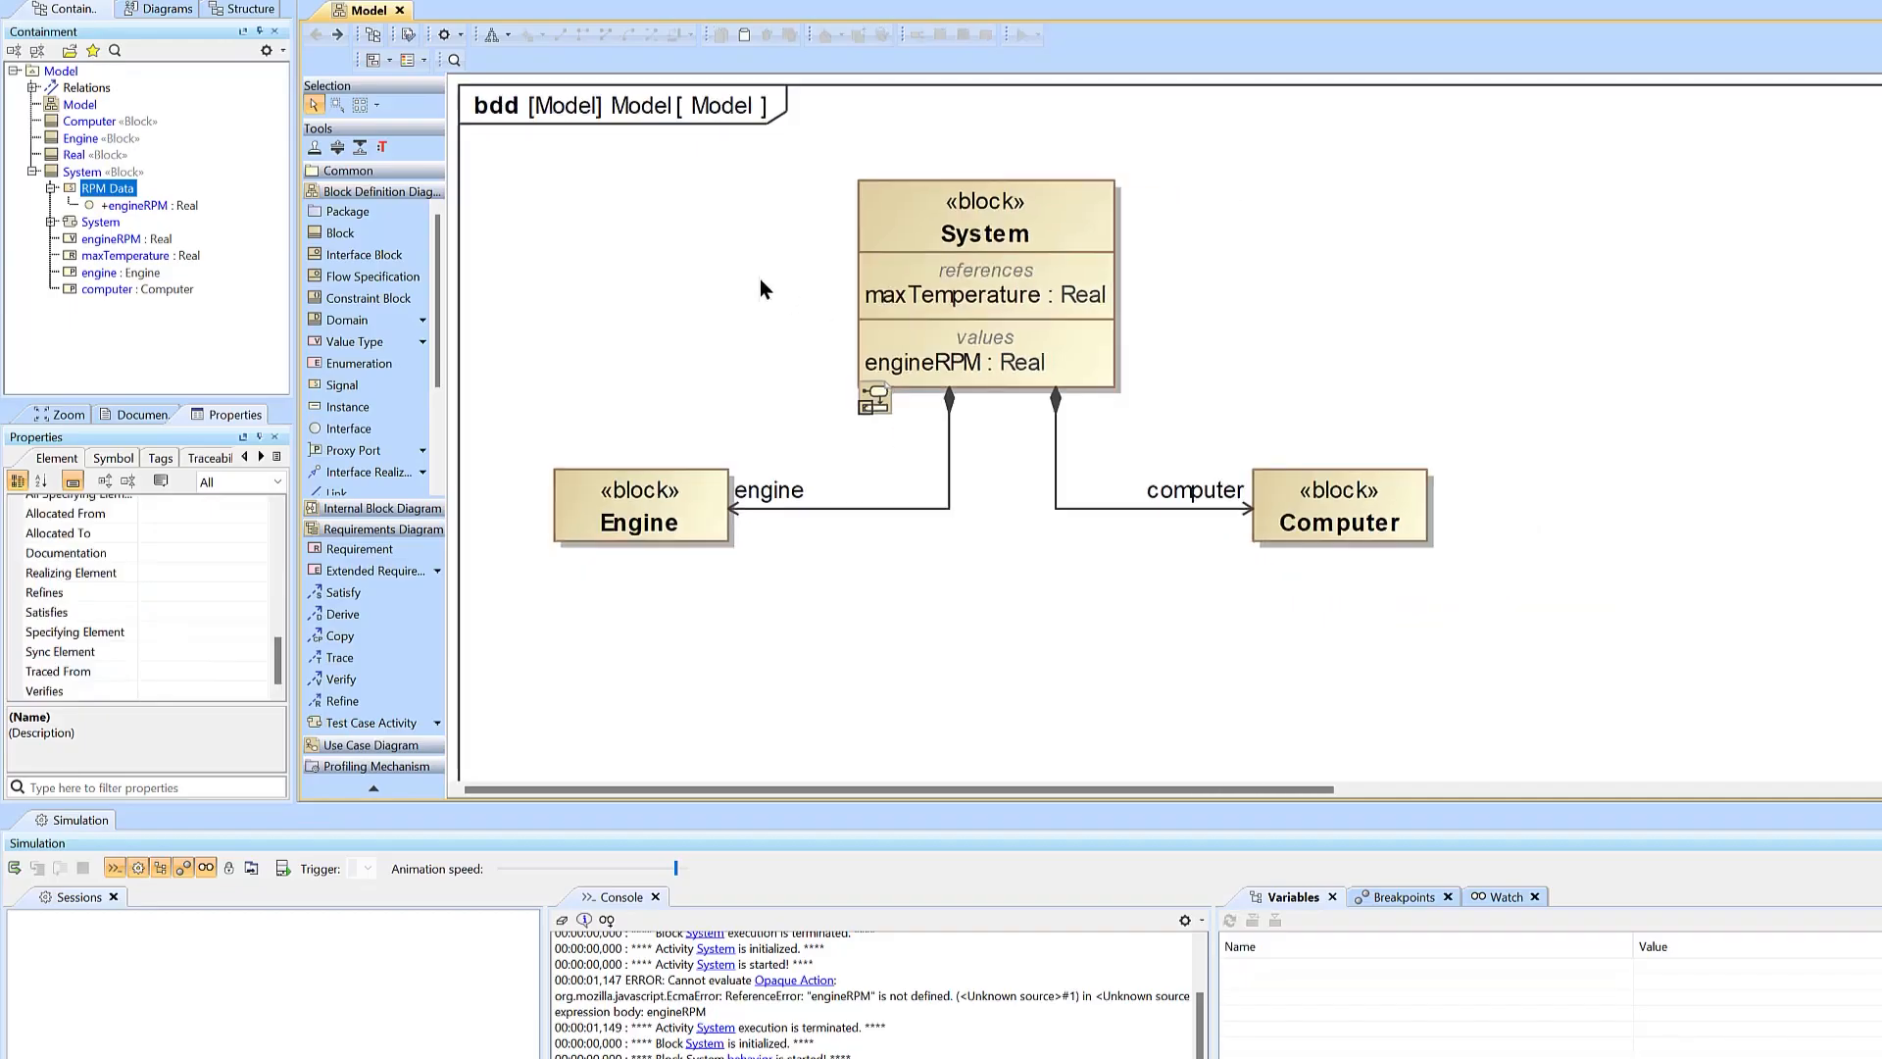
{"action": "right_click", "coordinate": [1004, 232]}
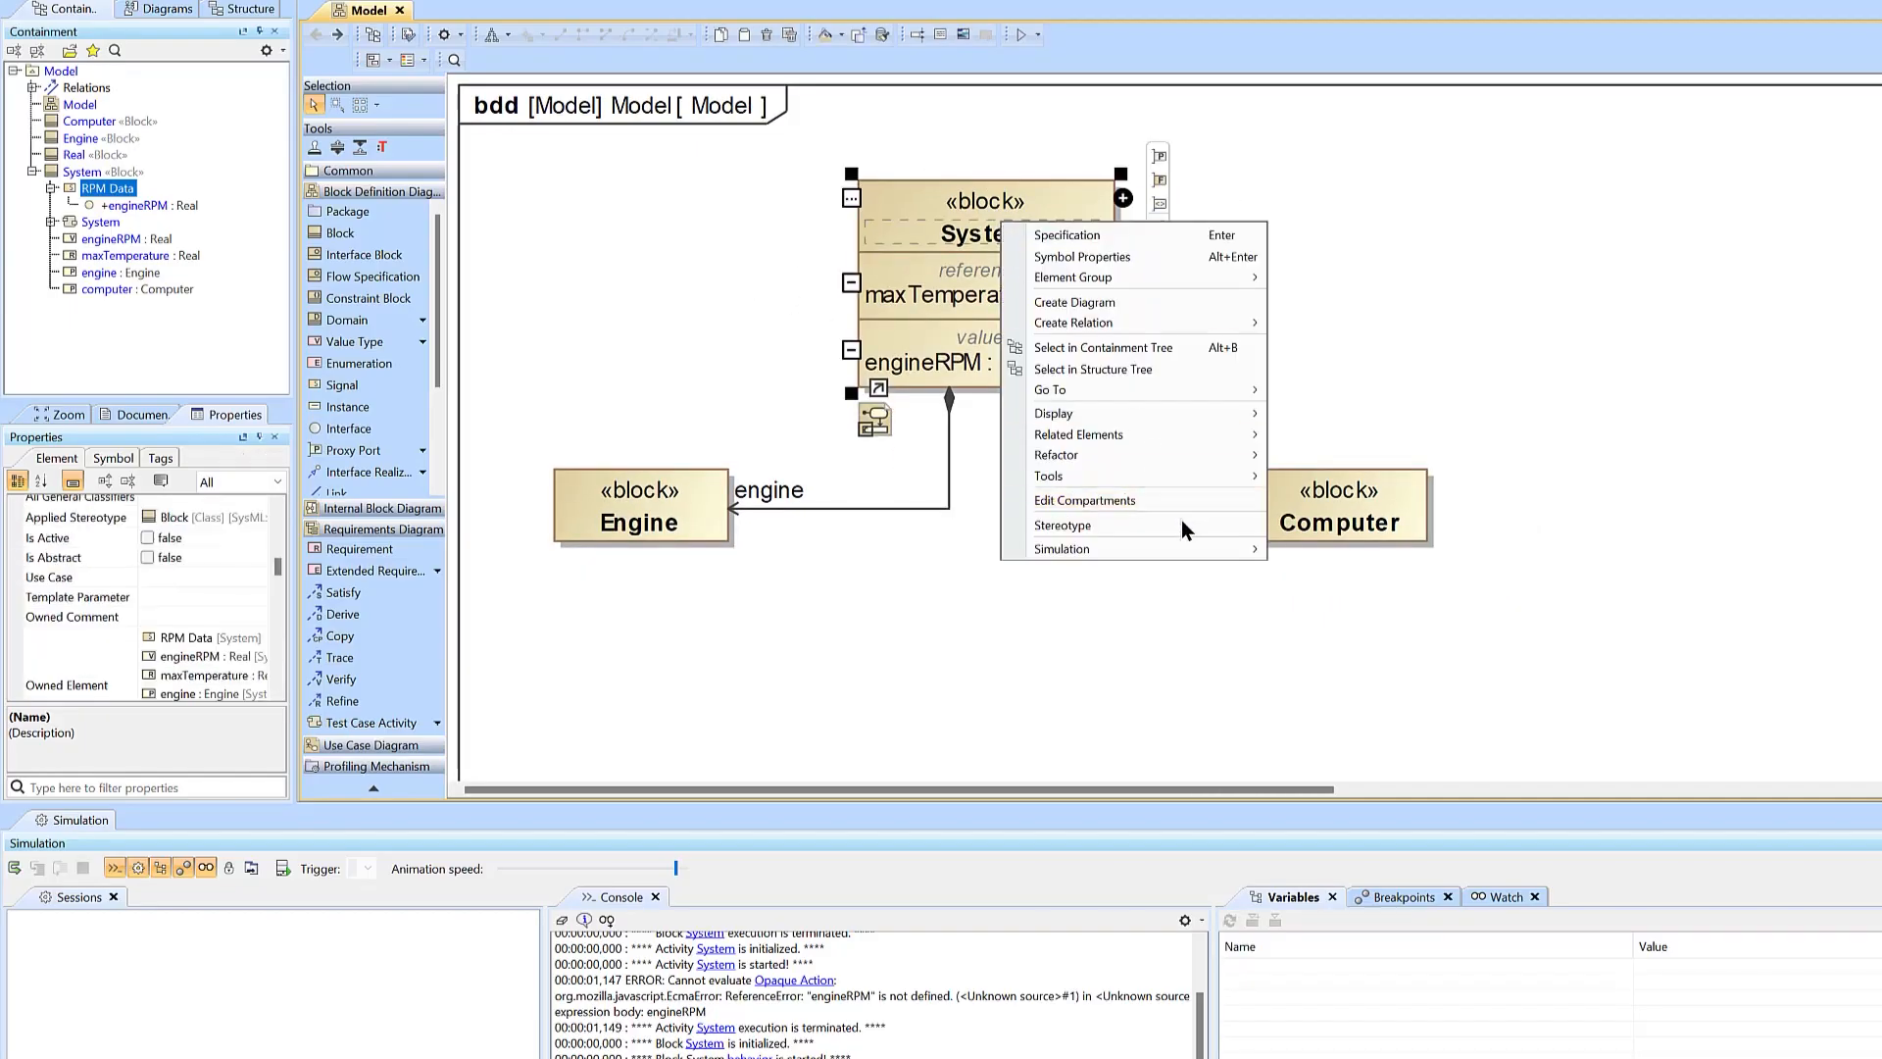
{"action": "mouse_move", "coordinate": [1202, 545]}
{"action": "left_click", "coordinate": [1294, 555]}
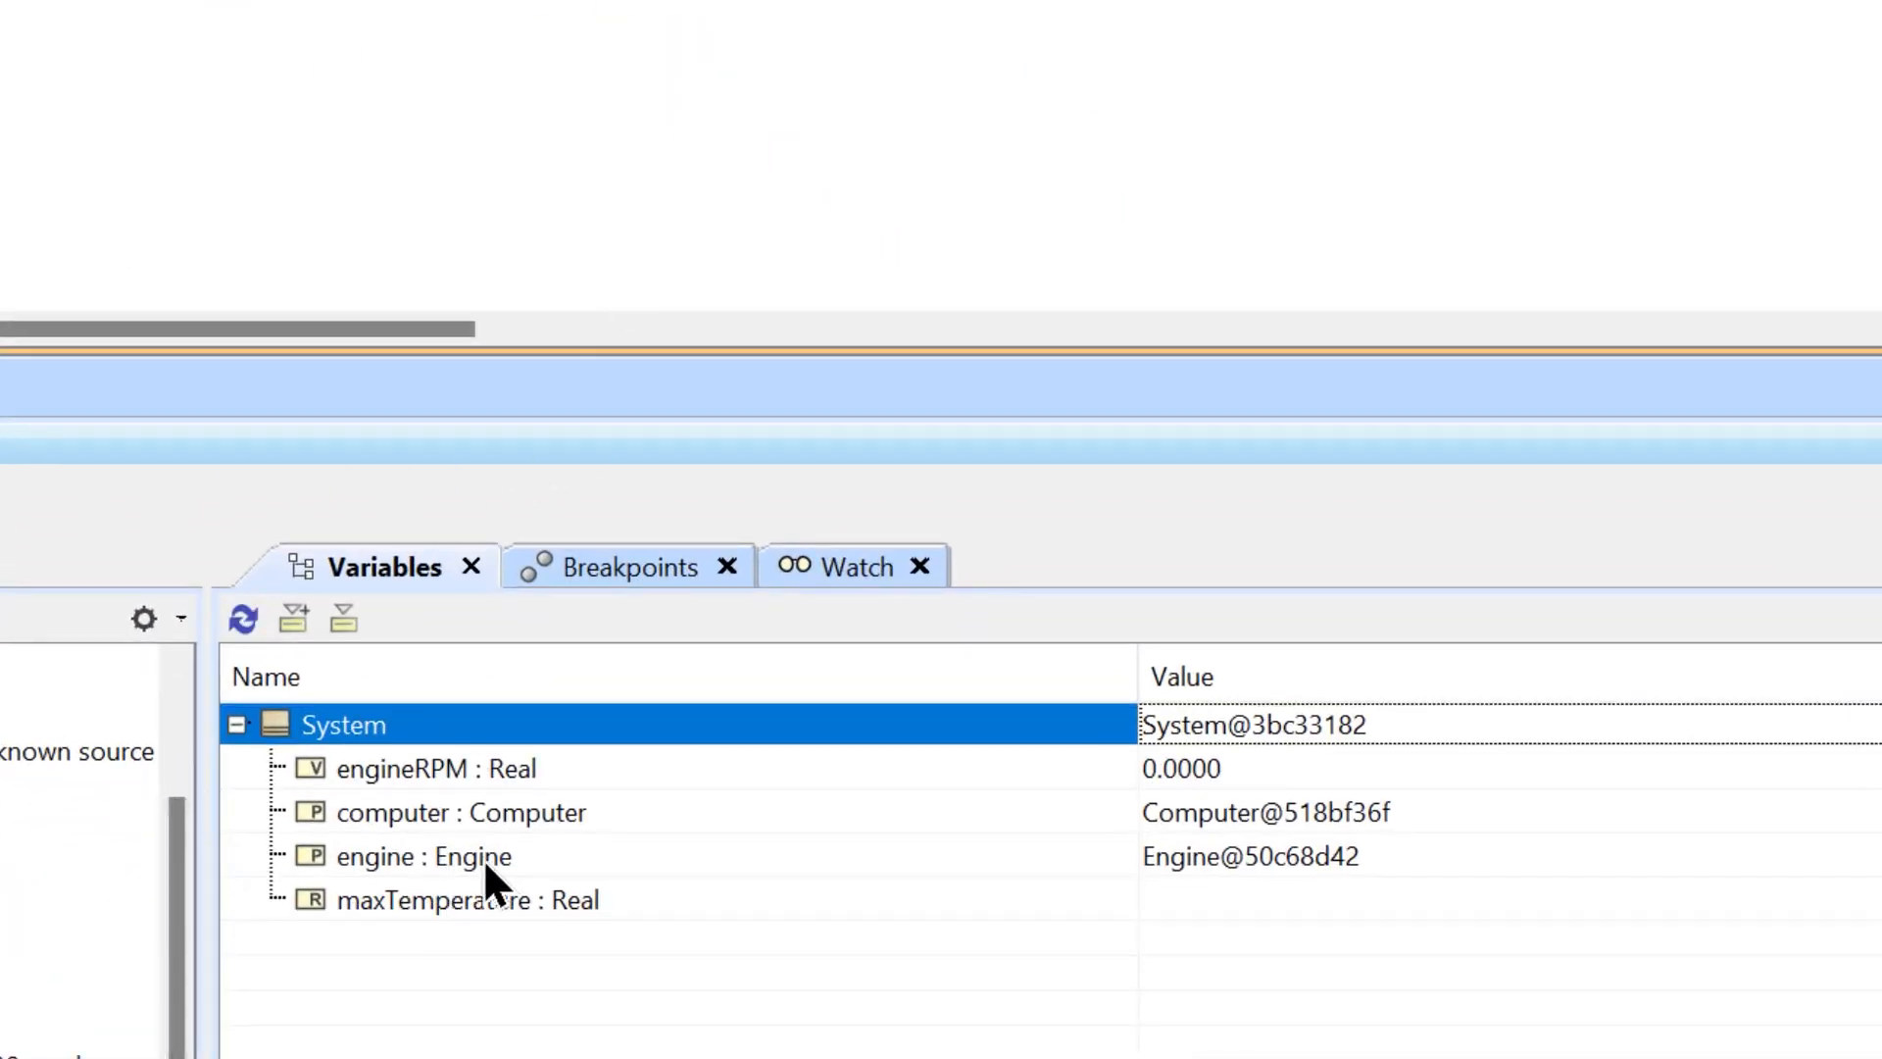
{"action": "left_click", "coordinate": [665, 789]}
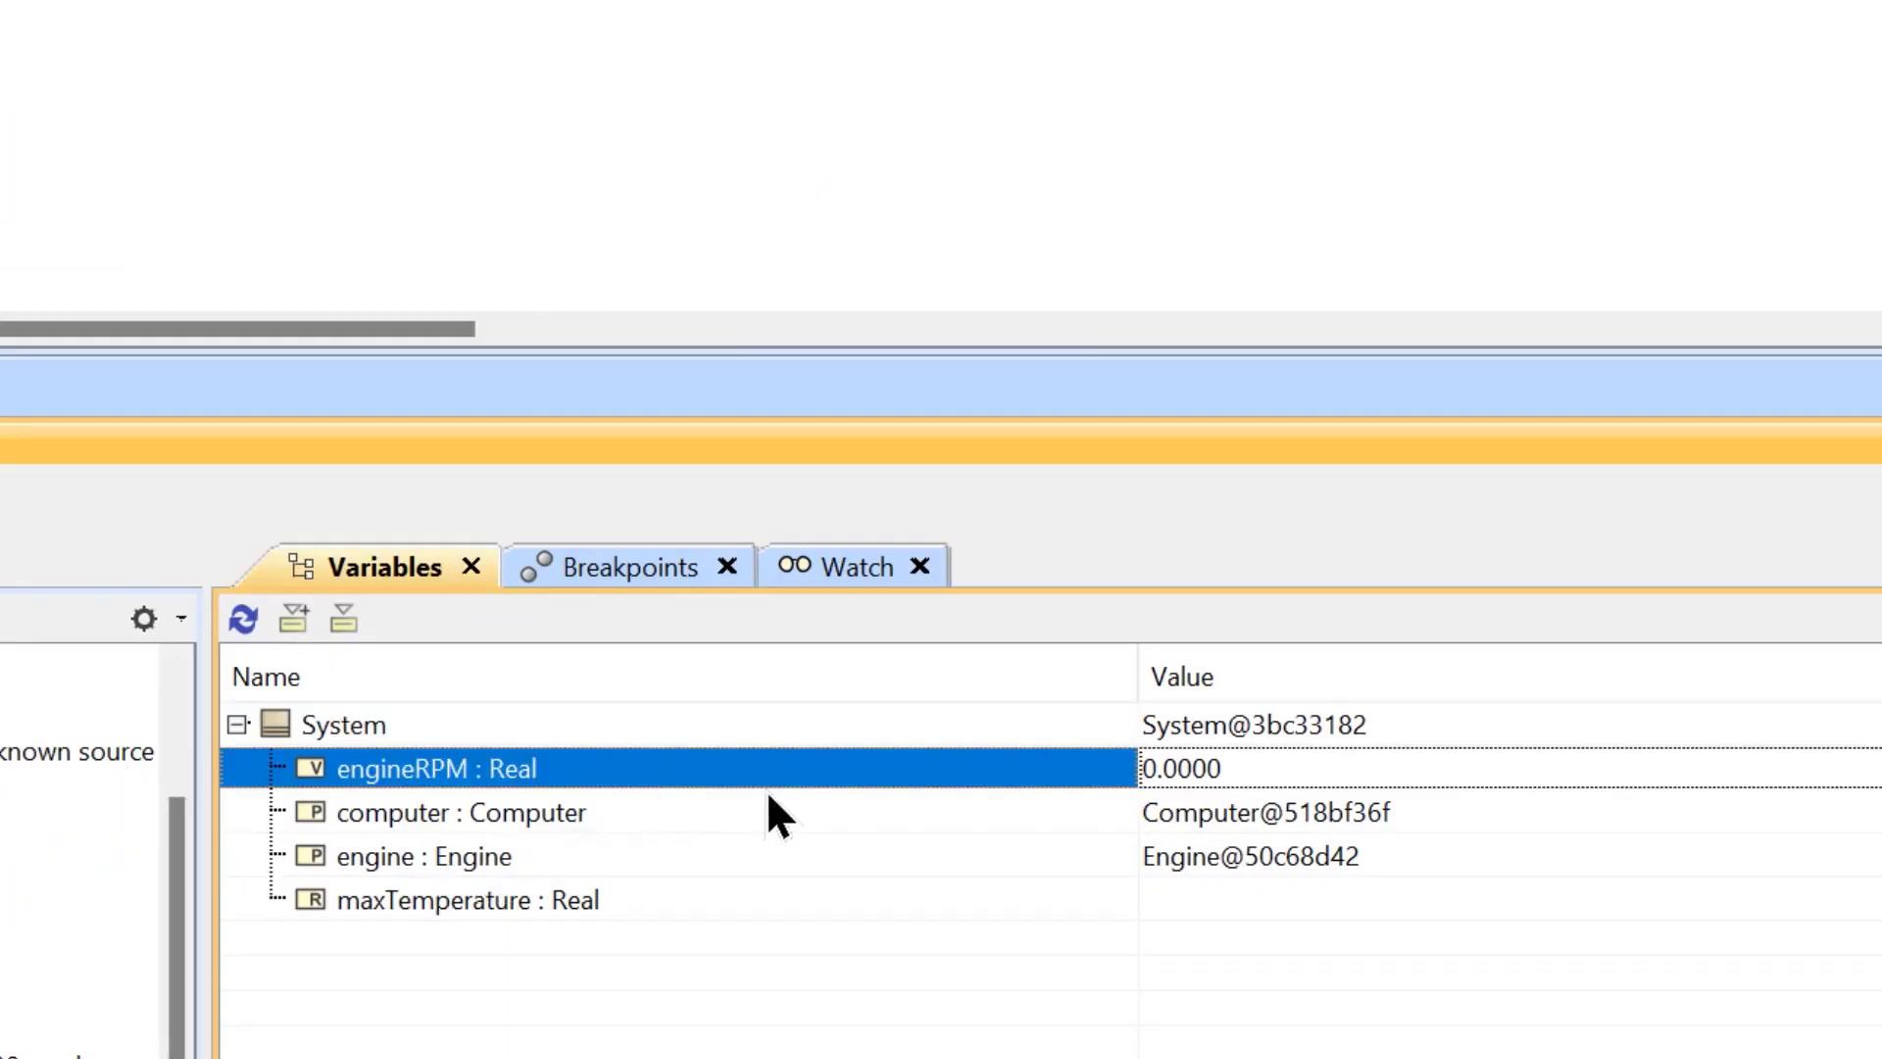
{"action": "left_click", "coordinate": [700, 810]}
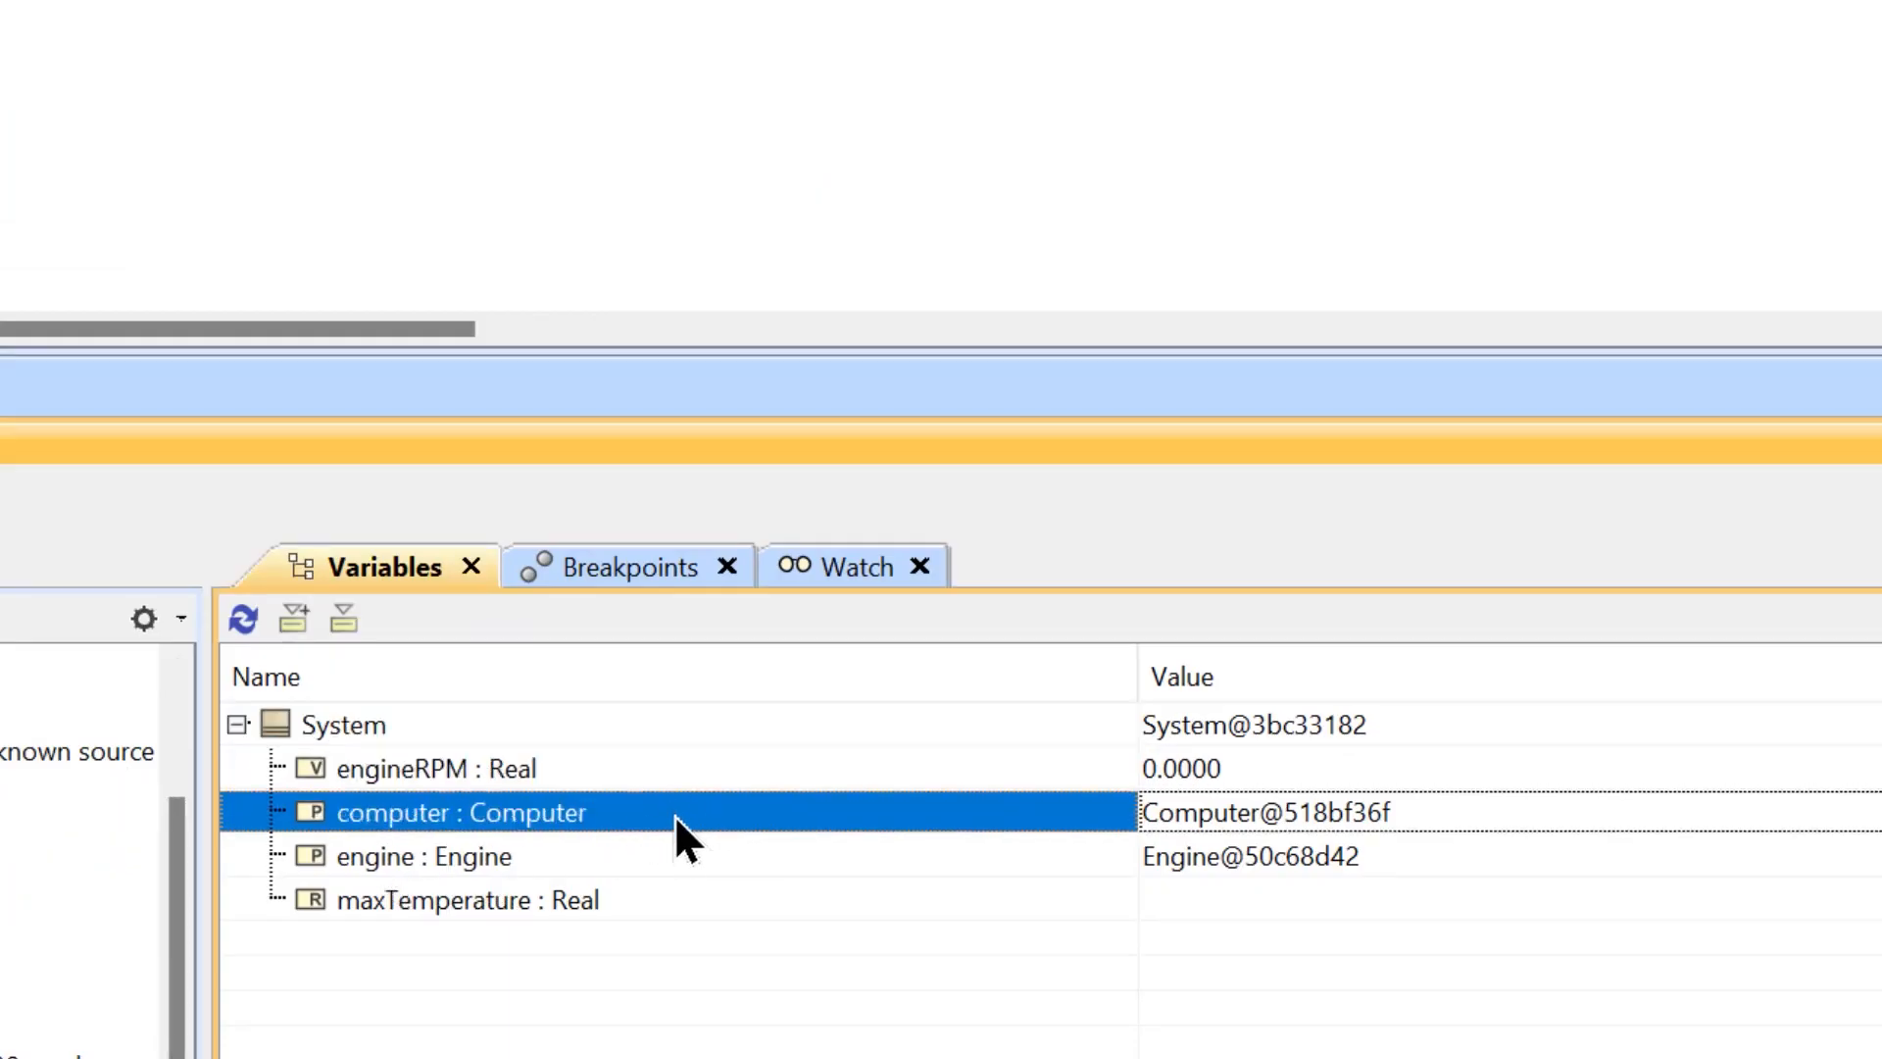
{"action": "left_click", "coordinate": [678, 855]}
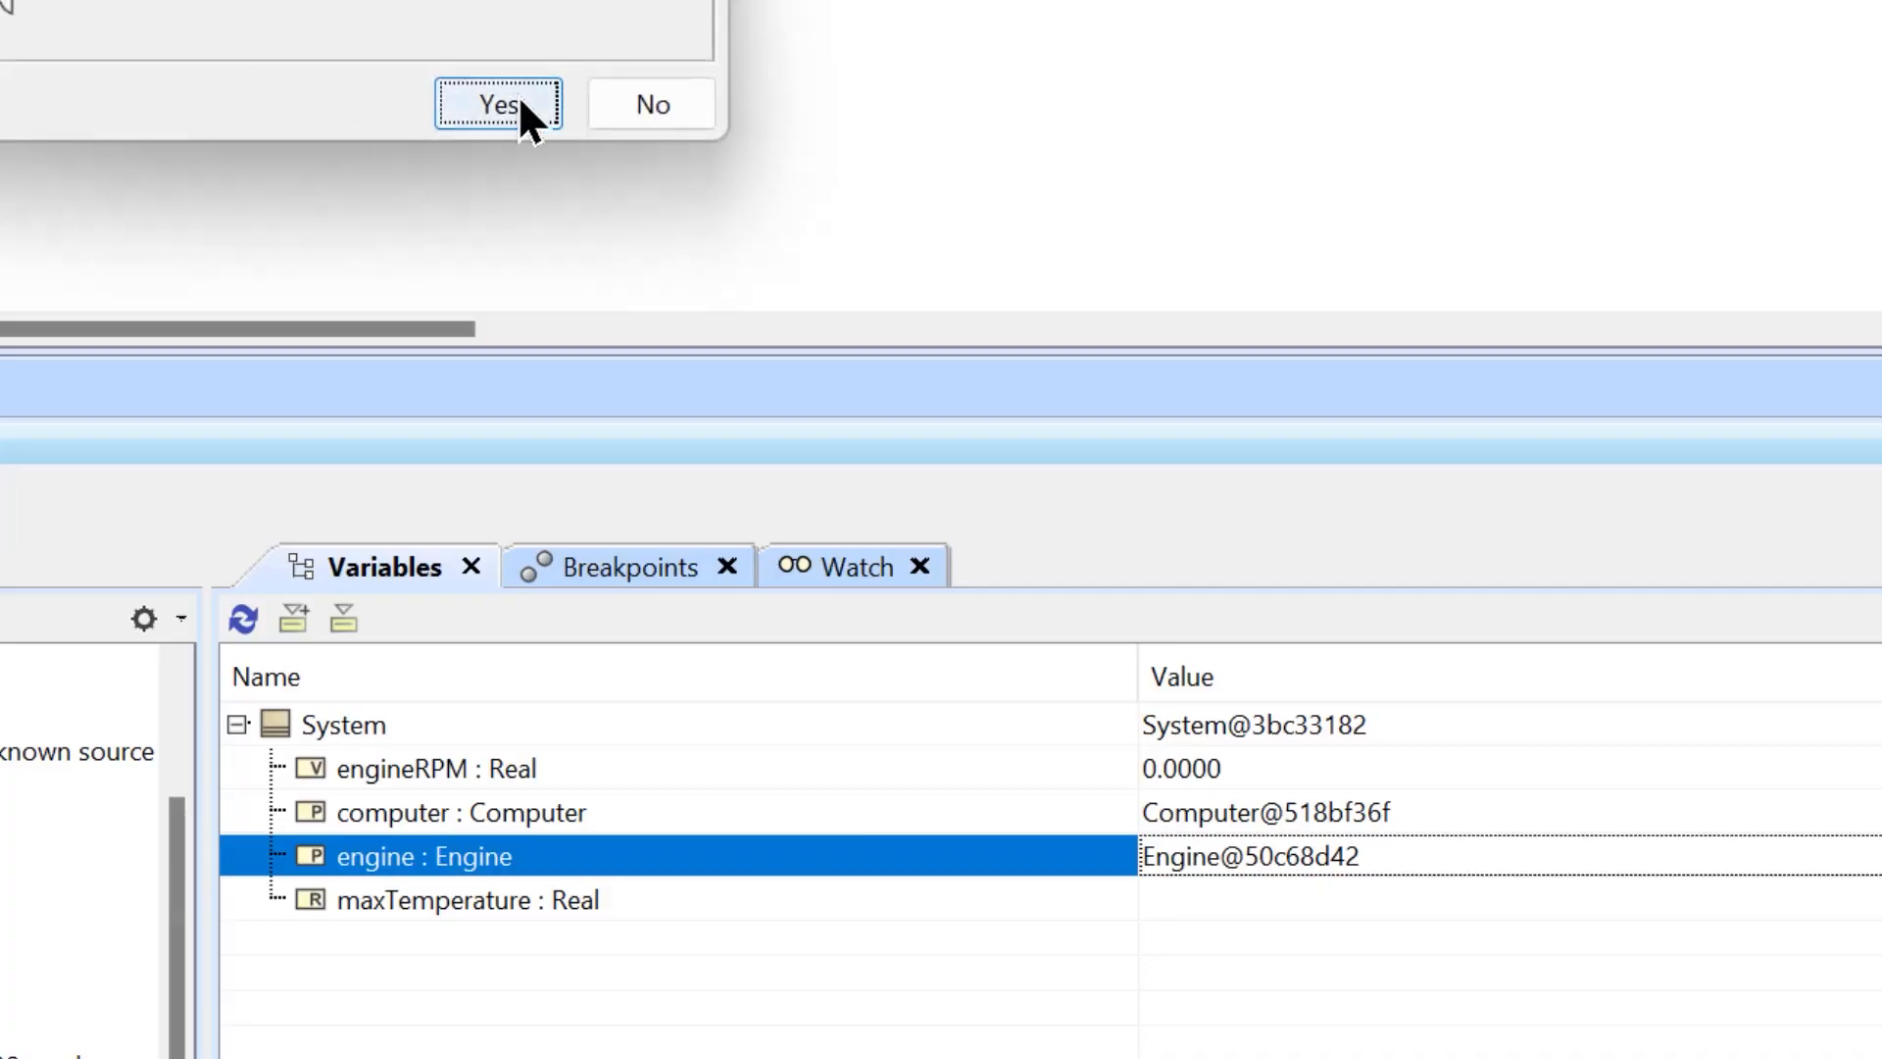
{"action": "left_click", "coordinate": [518, 96]}
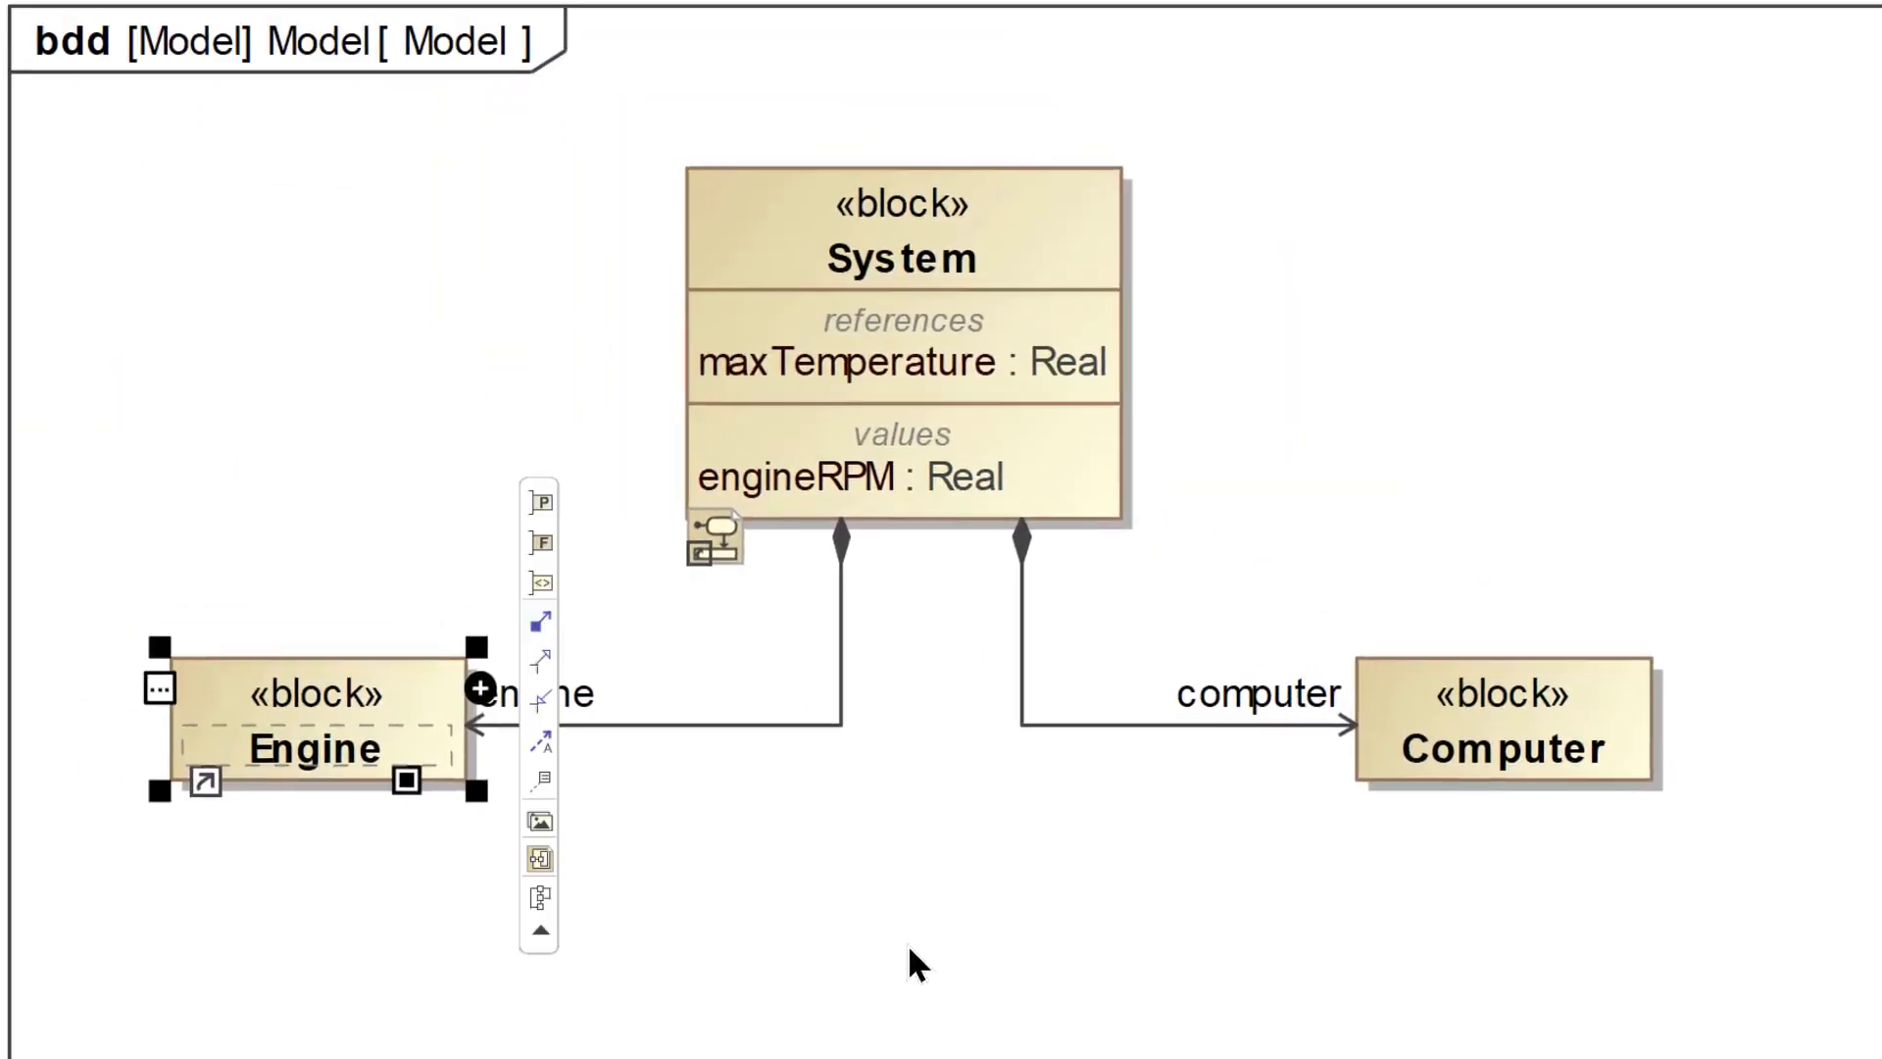
Run the System block's simulation again and examine the value of its maxTemperature reference property
{"action": "left_click", "coordinate": [915, 975]}
{"action": "right_click", "coordinate": [968, 213]}
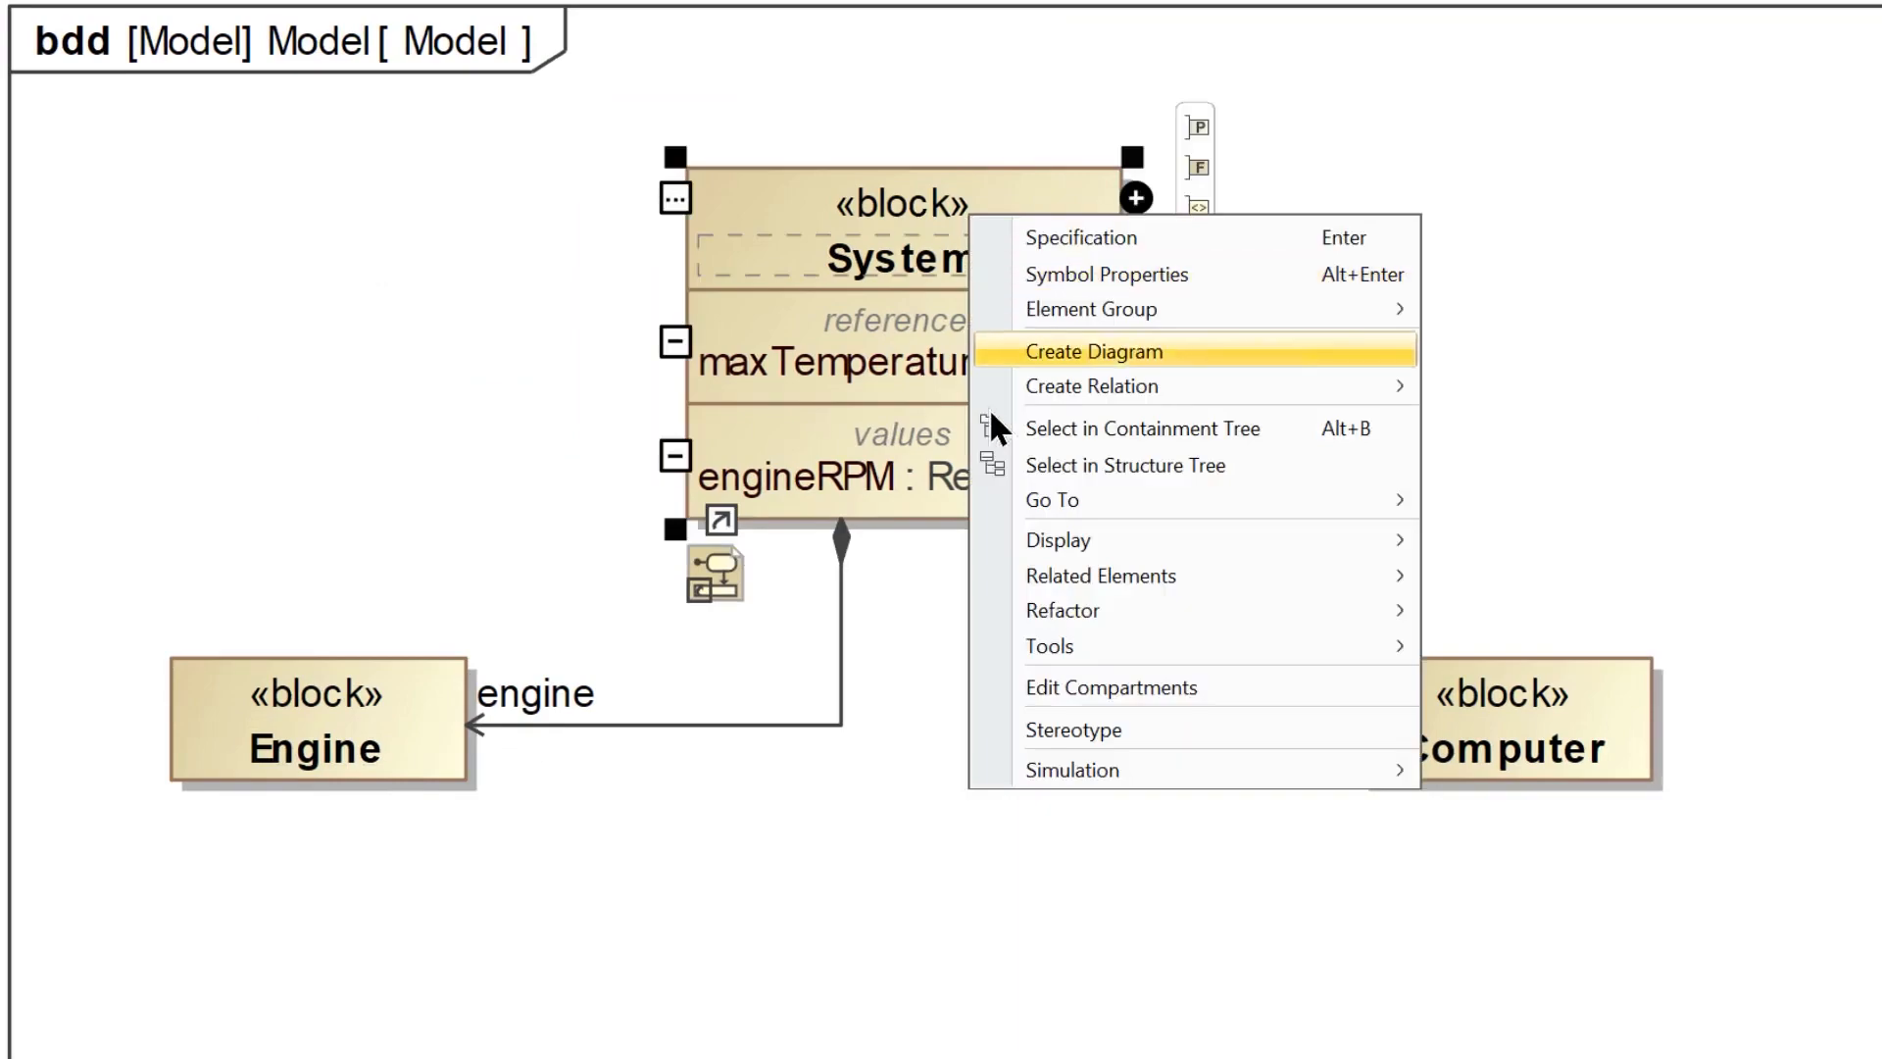
{"action": "key", "text": "Escape"}
{"action": "left_click", "coordinate": [988, 838]}
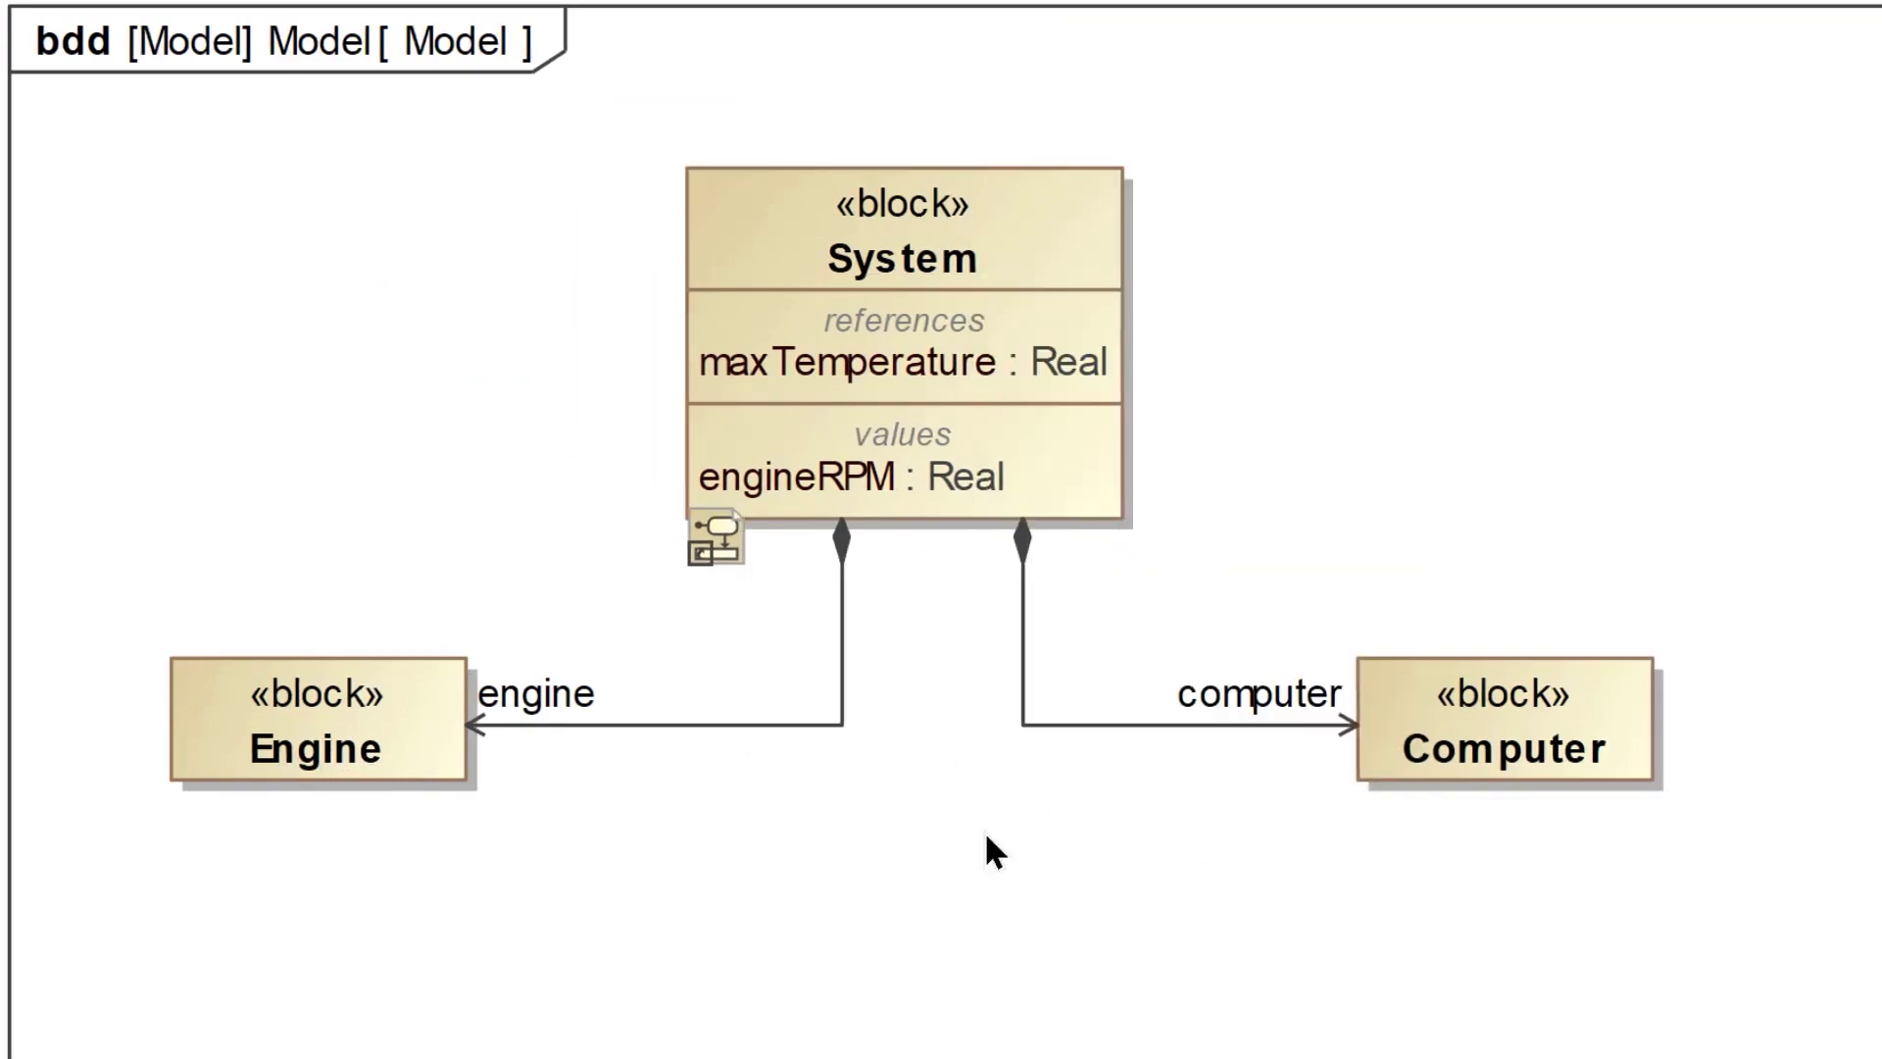
{"action": "right_click", "coordinate": [926, 259]}
{"action": "mouse_move", "coordinate": [1316, 816]}
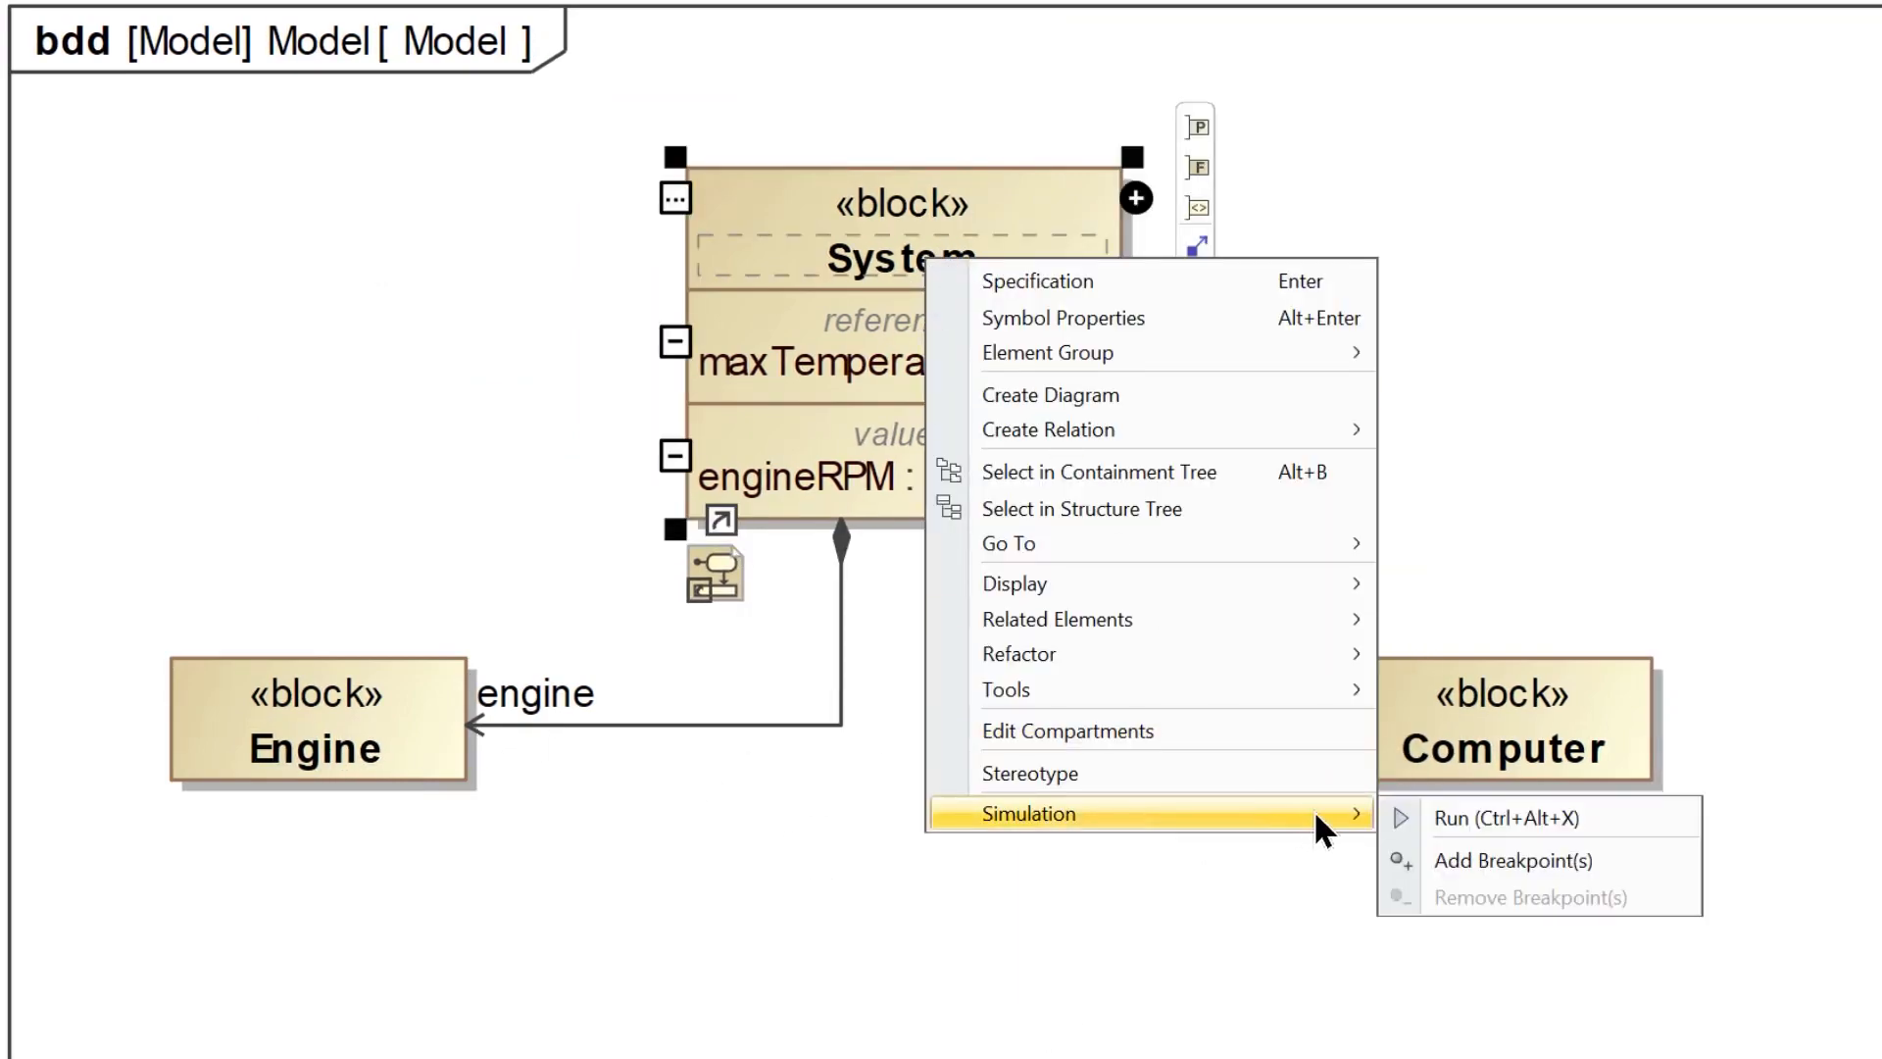
{"action": "left_click", "coordinate": [1508, 818]}
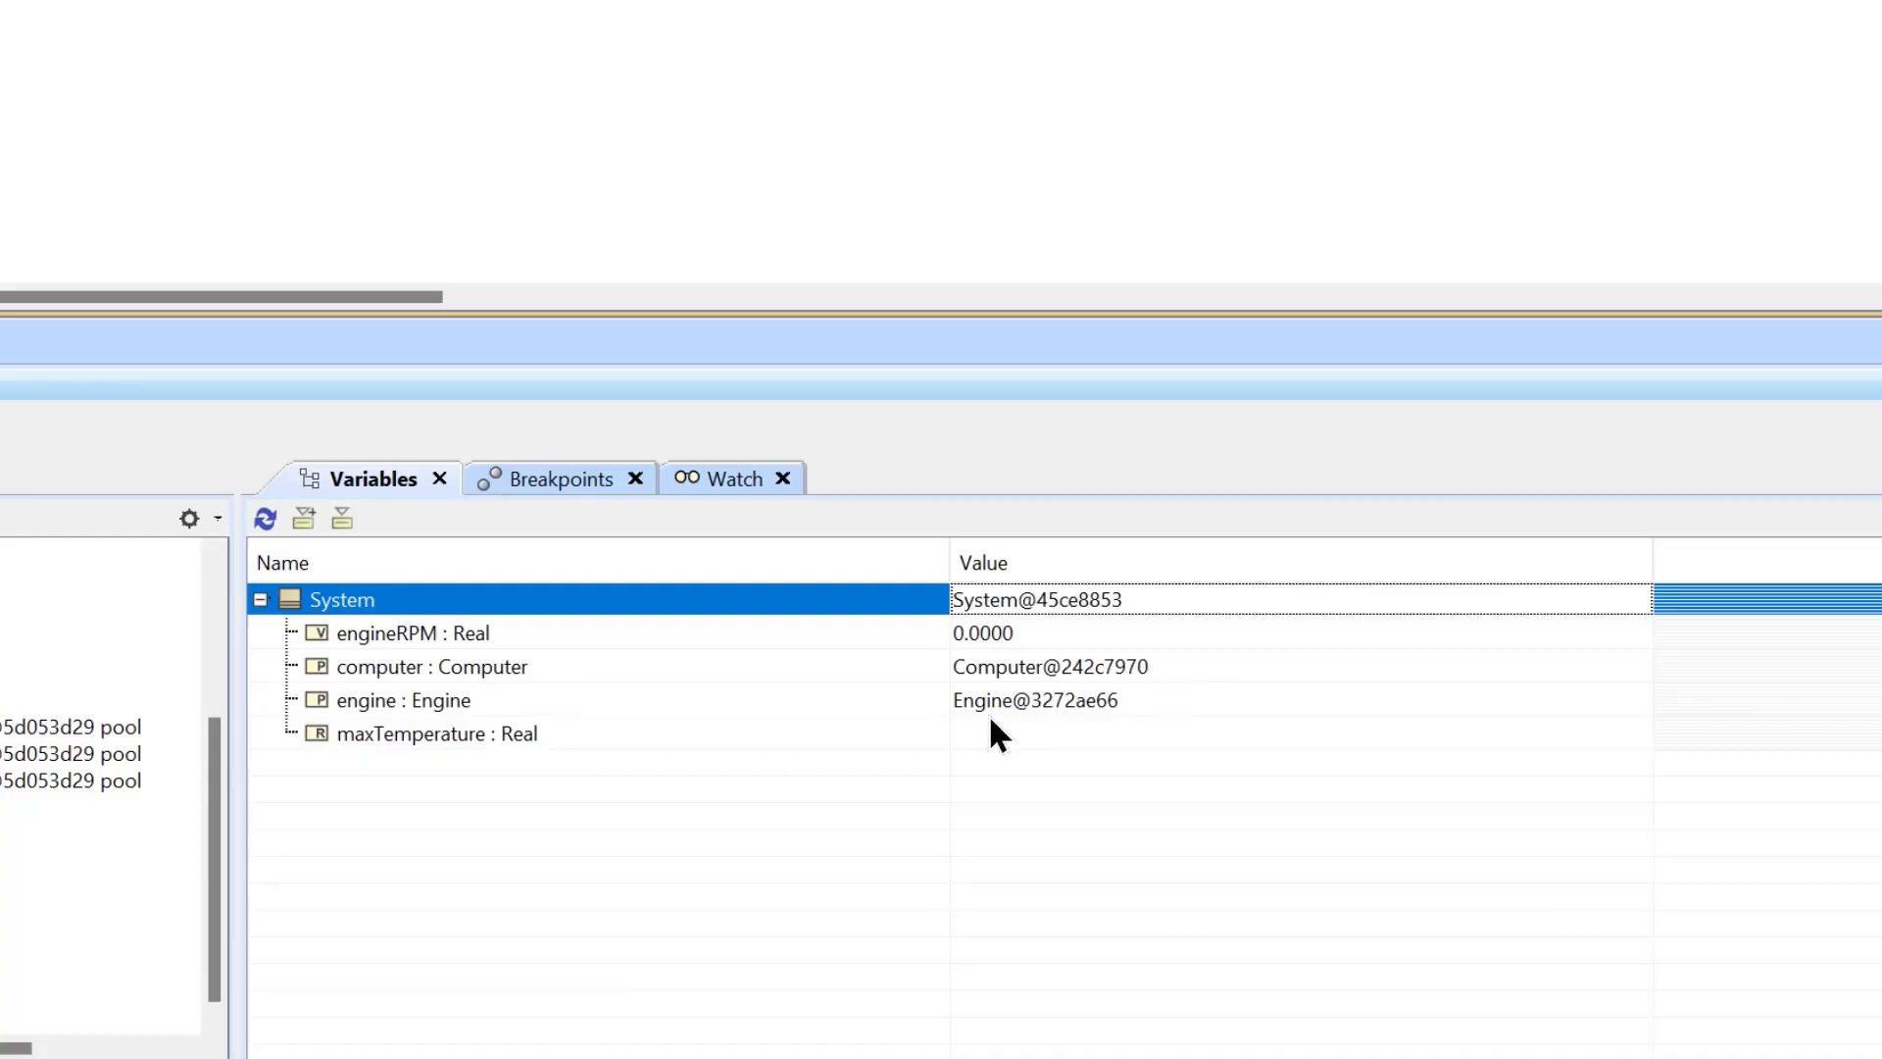
{"action": "left_click", "coordinate": [811, 735]}
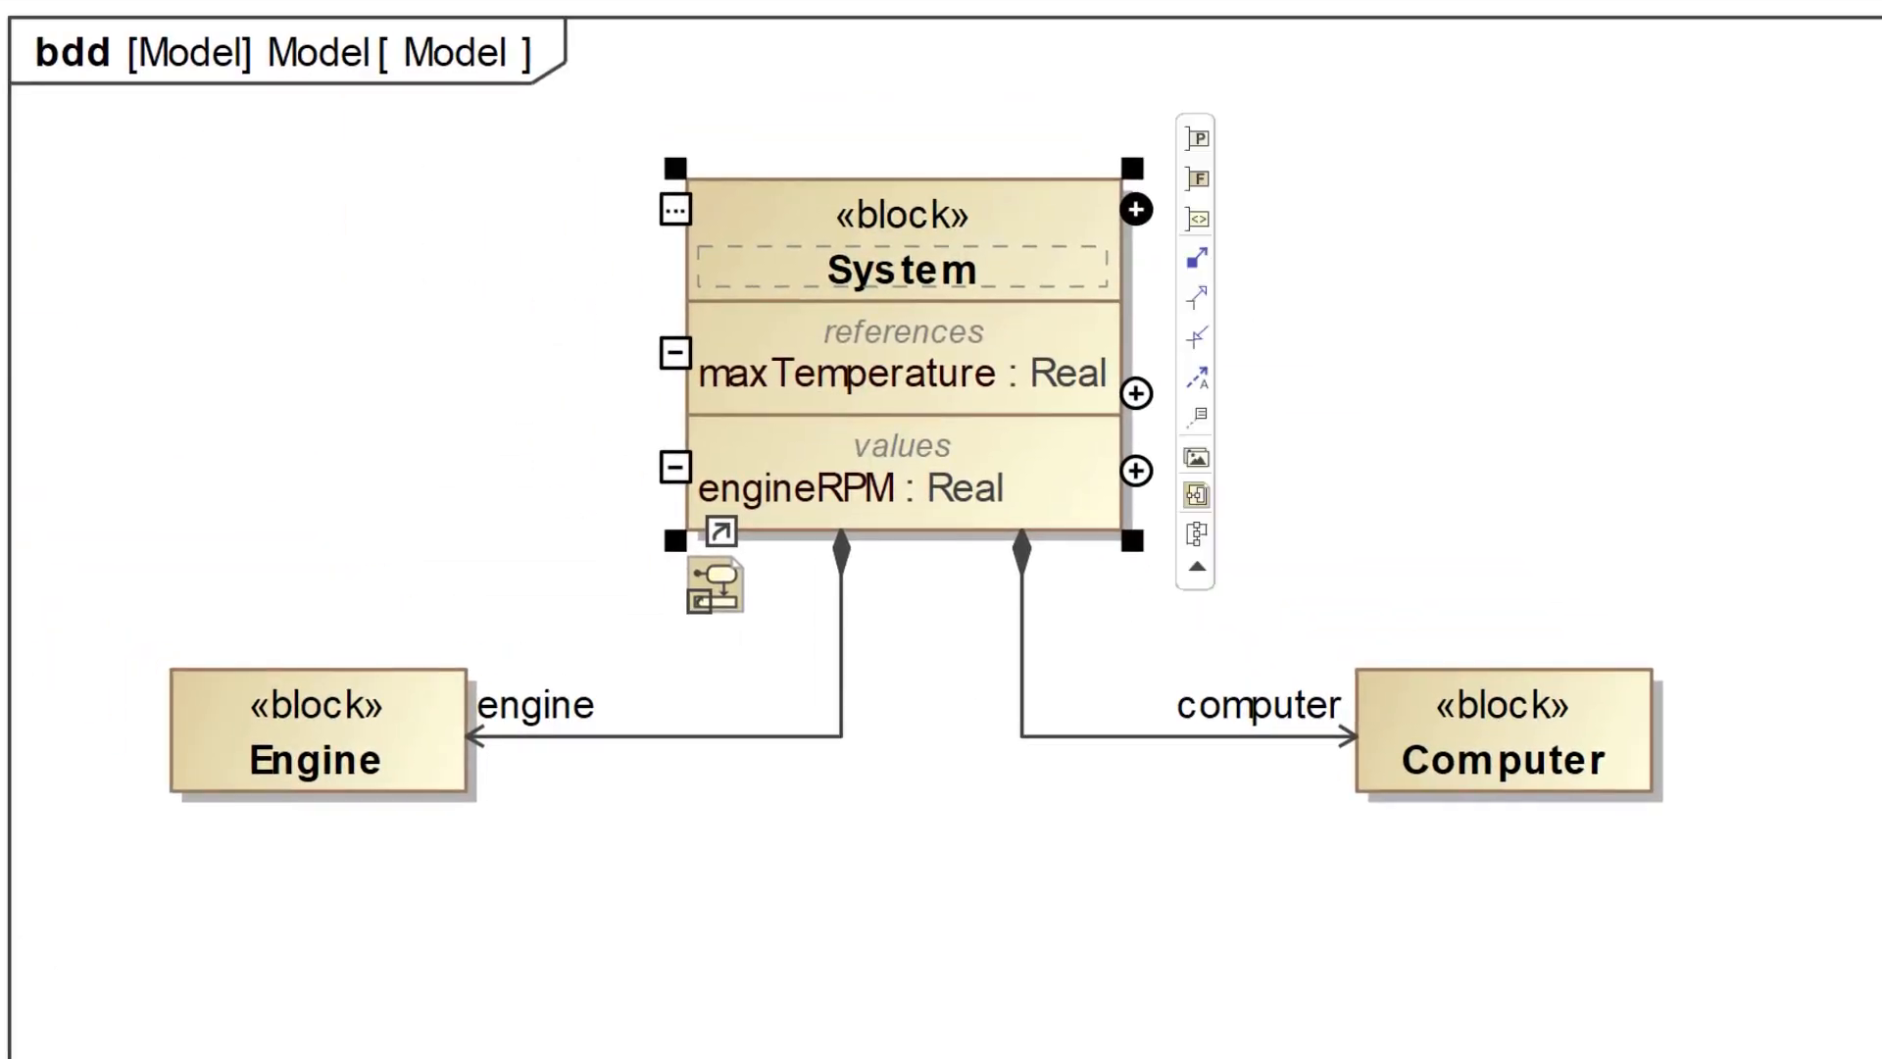
Delete the maxTemperature reference property from the System block
{"action": "left_click", "coordinate": [693, 958]}
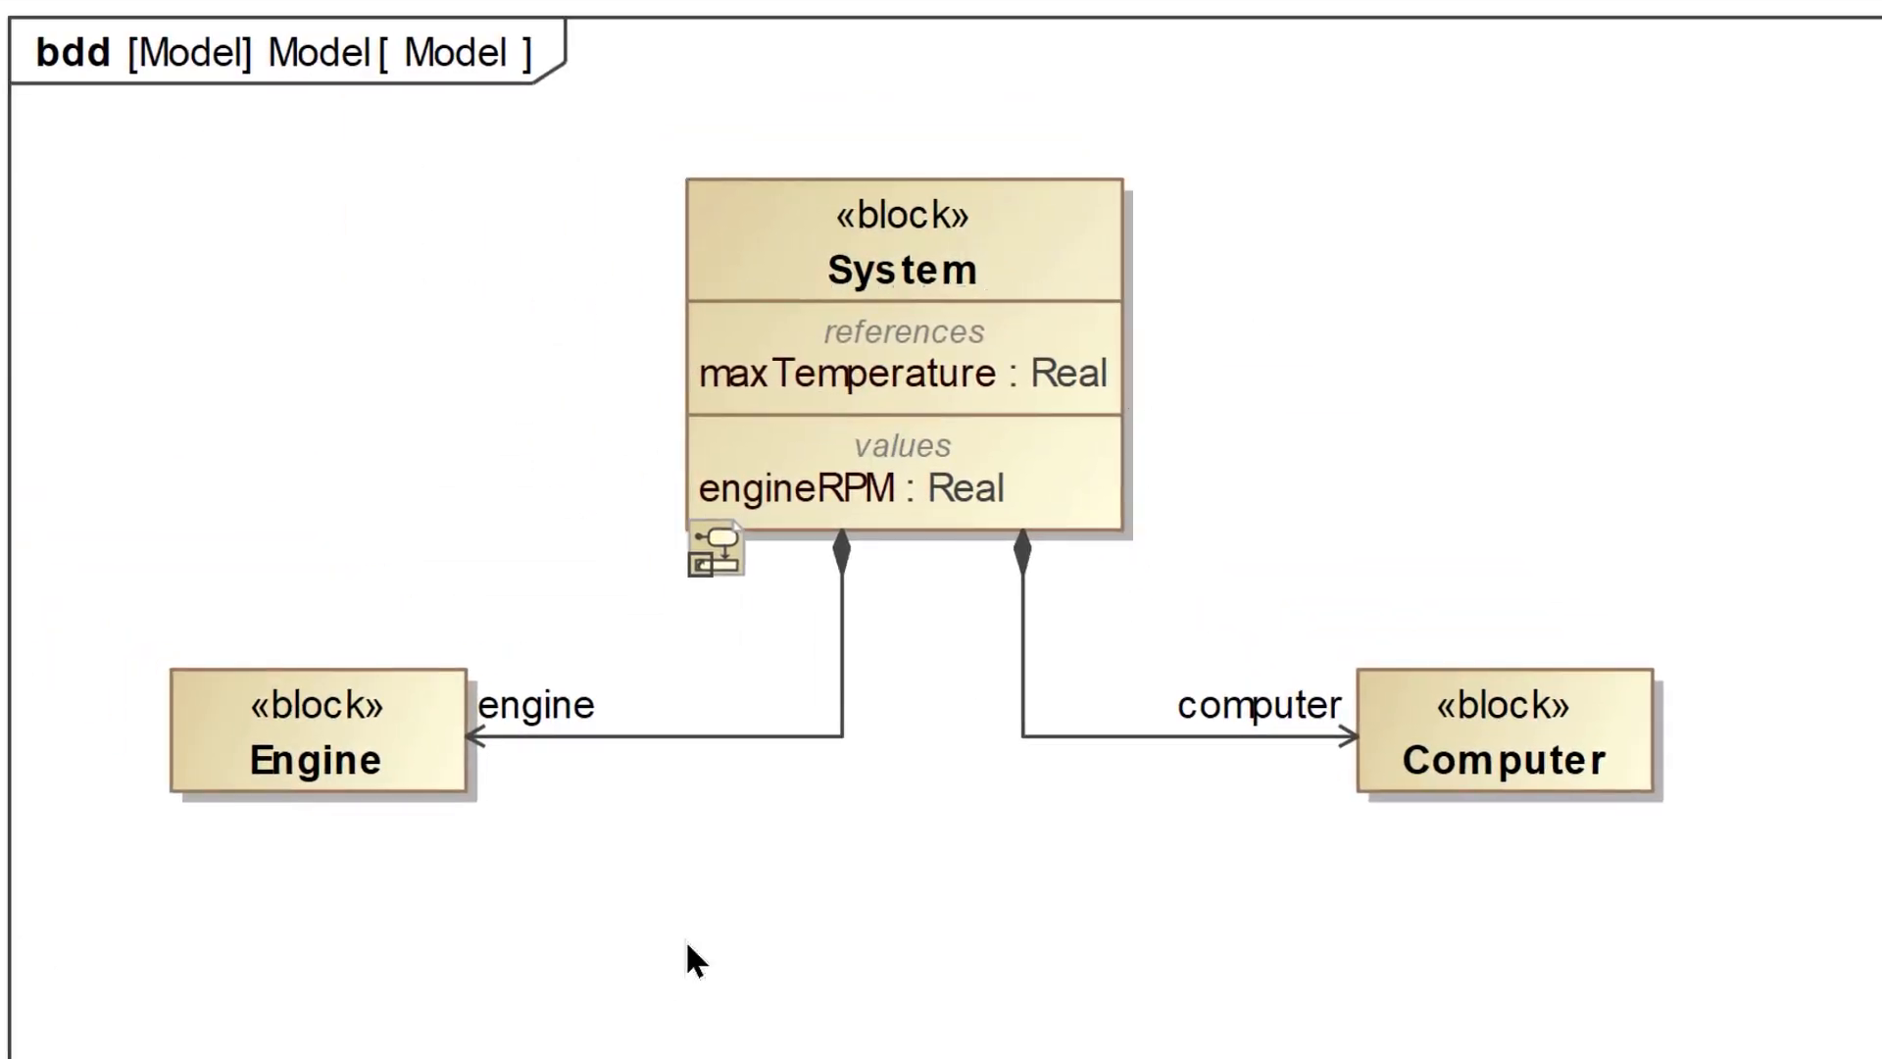
{"action": "left_click", "coordinate": [874, 372]}
{"action": "key", "text": "Delete"}
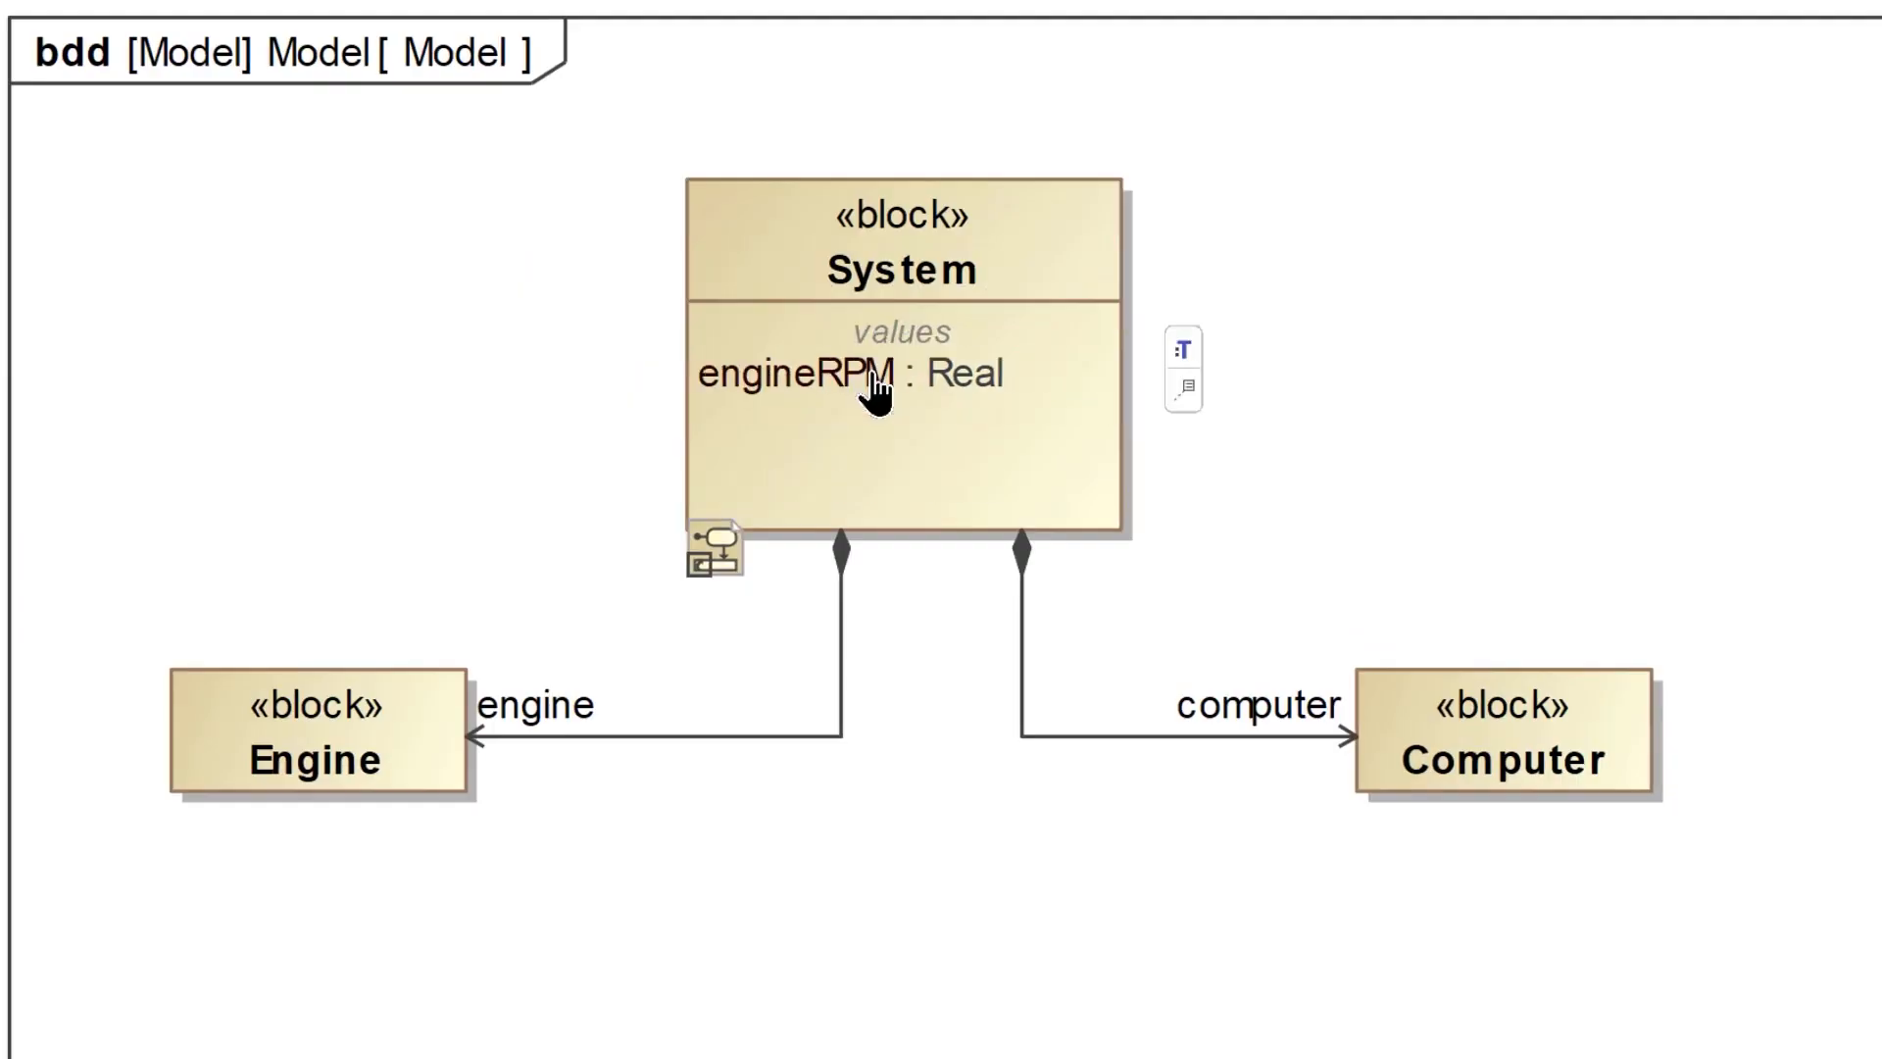
Lay out the block definition diagram automatically, and reposition Computer and System so that System sits centred above Engine and Computer
{"action": "left_click", "coordinate": [934, 253]}
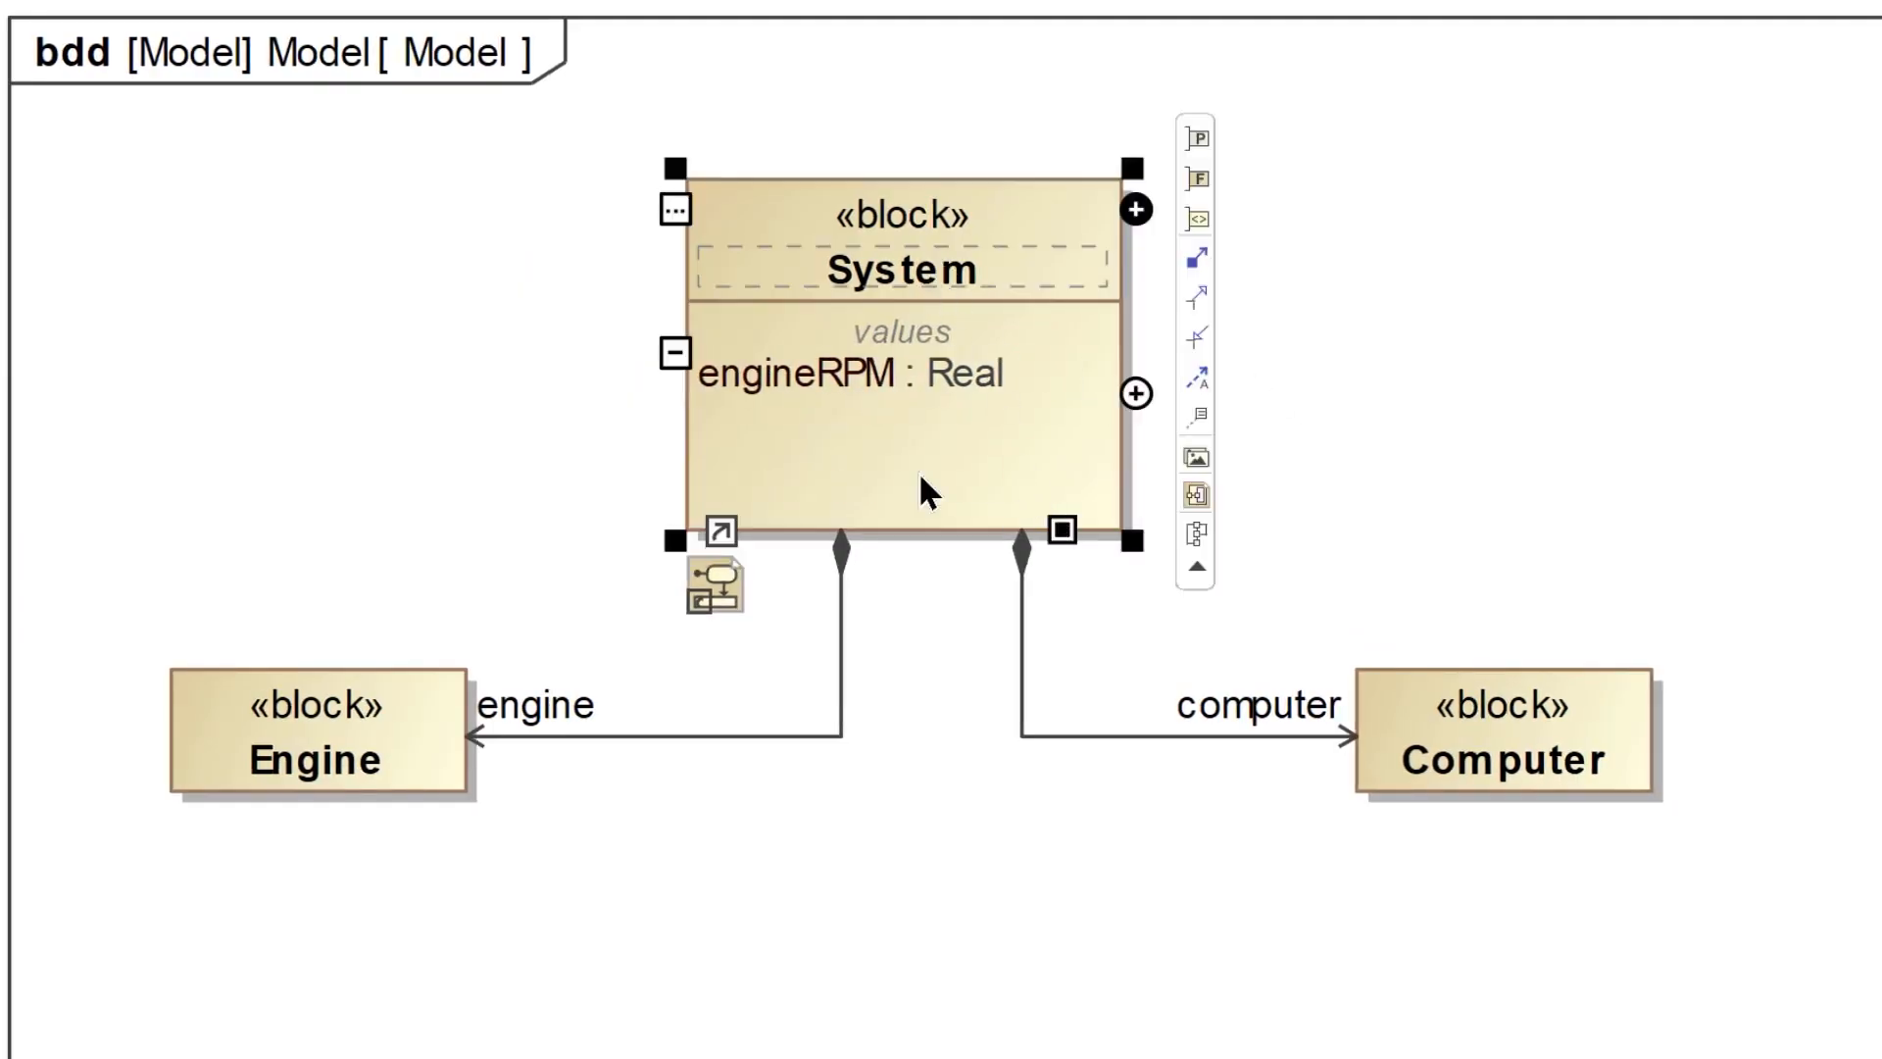
{"action": "left_click", "coordinate": [252, 202]}
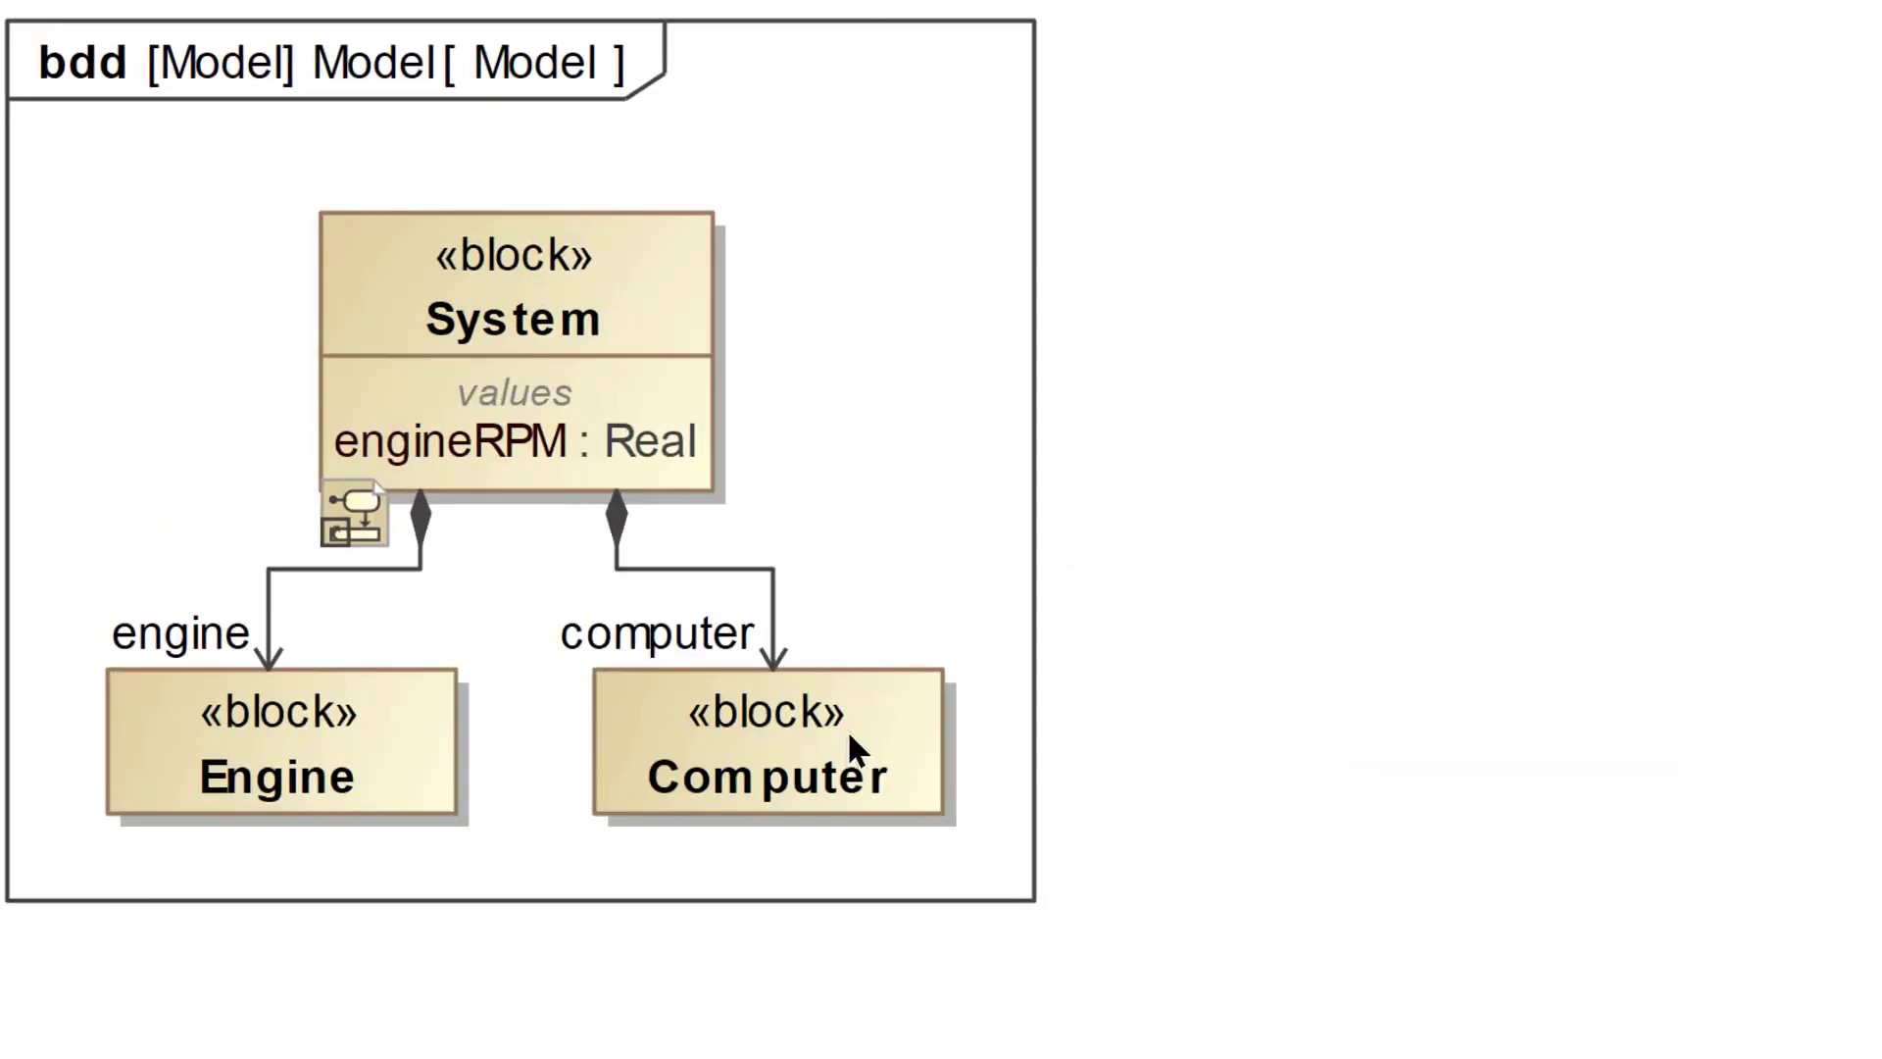
{"action": "left_click_drag", "start_coordinate": [828, 735], "coordinate": [1105, 737]}
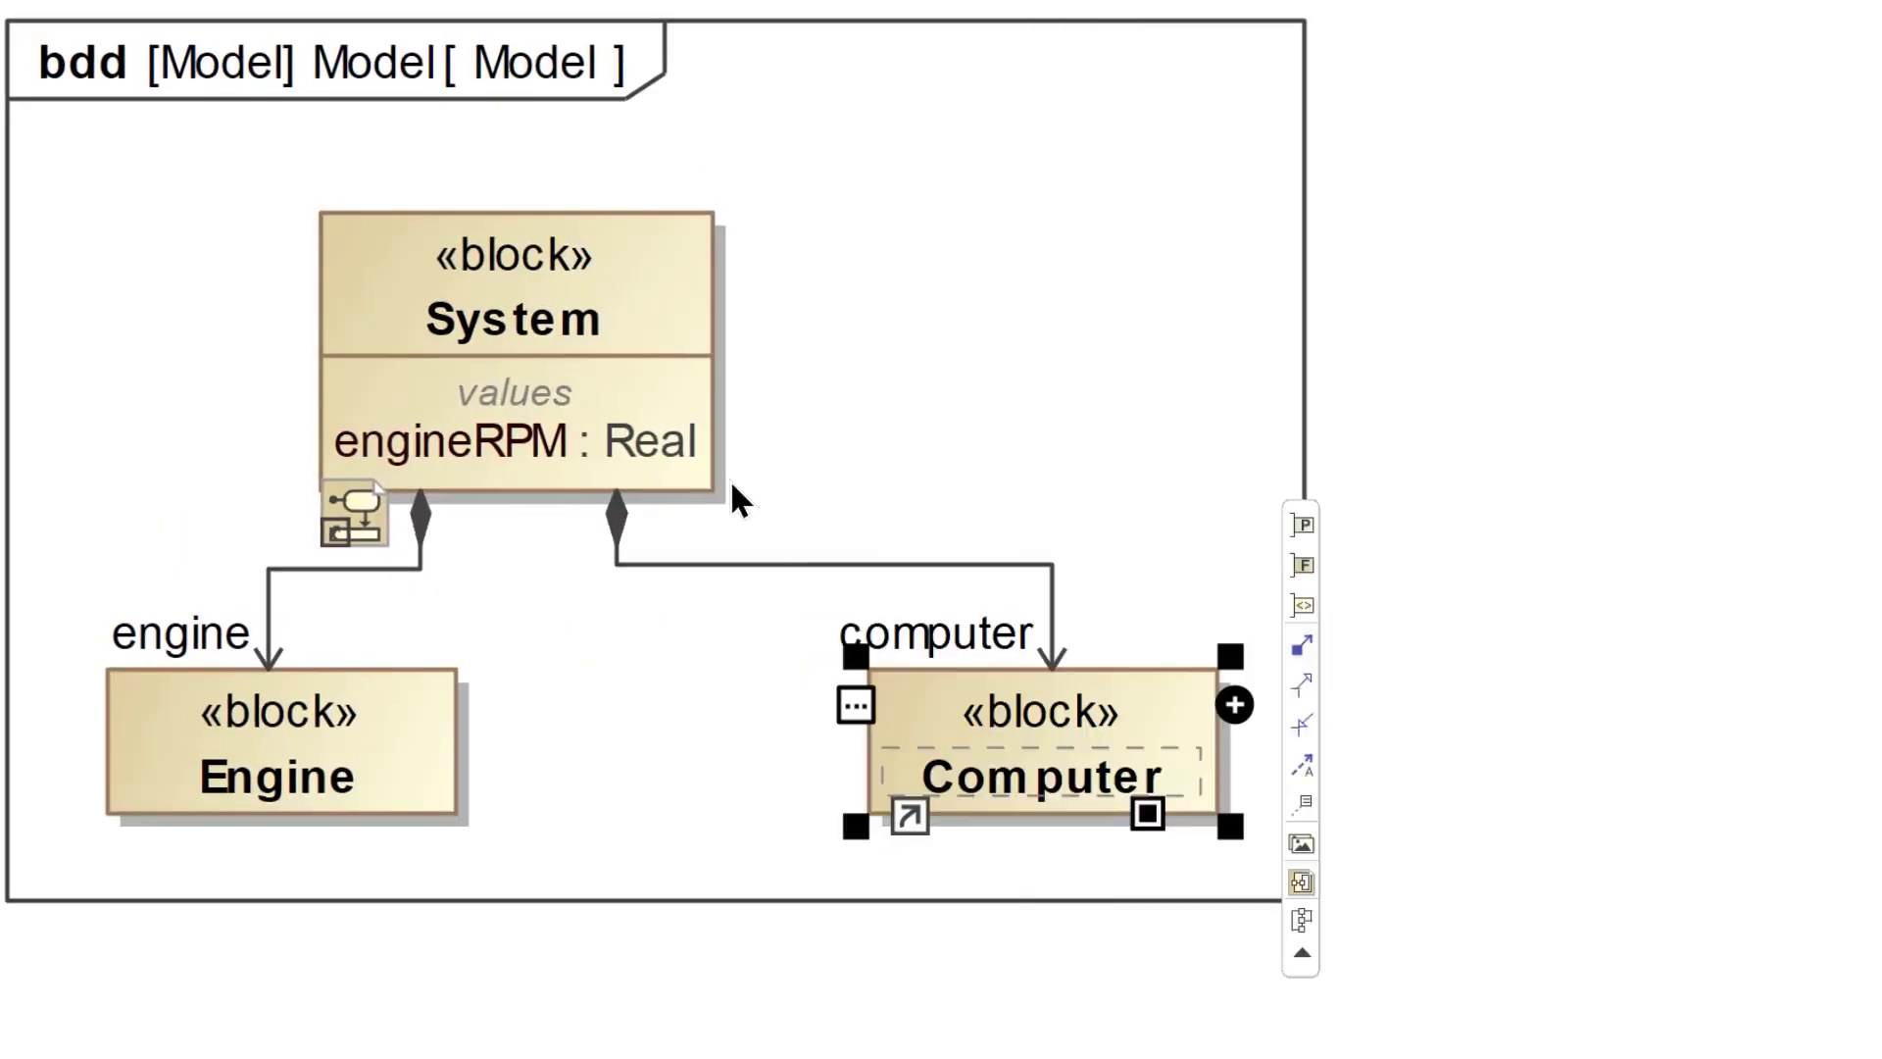
{"action": "left_click_drag", "start_coordinate": [637, 403], "coordinate": [814, 379]}
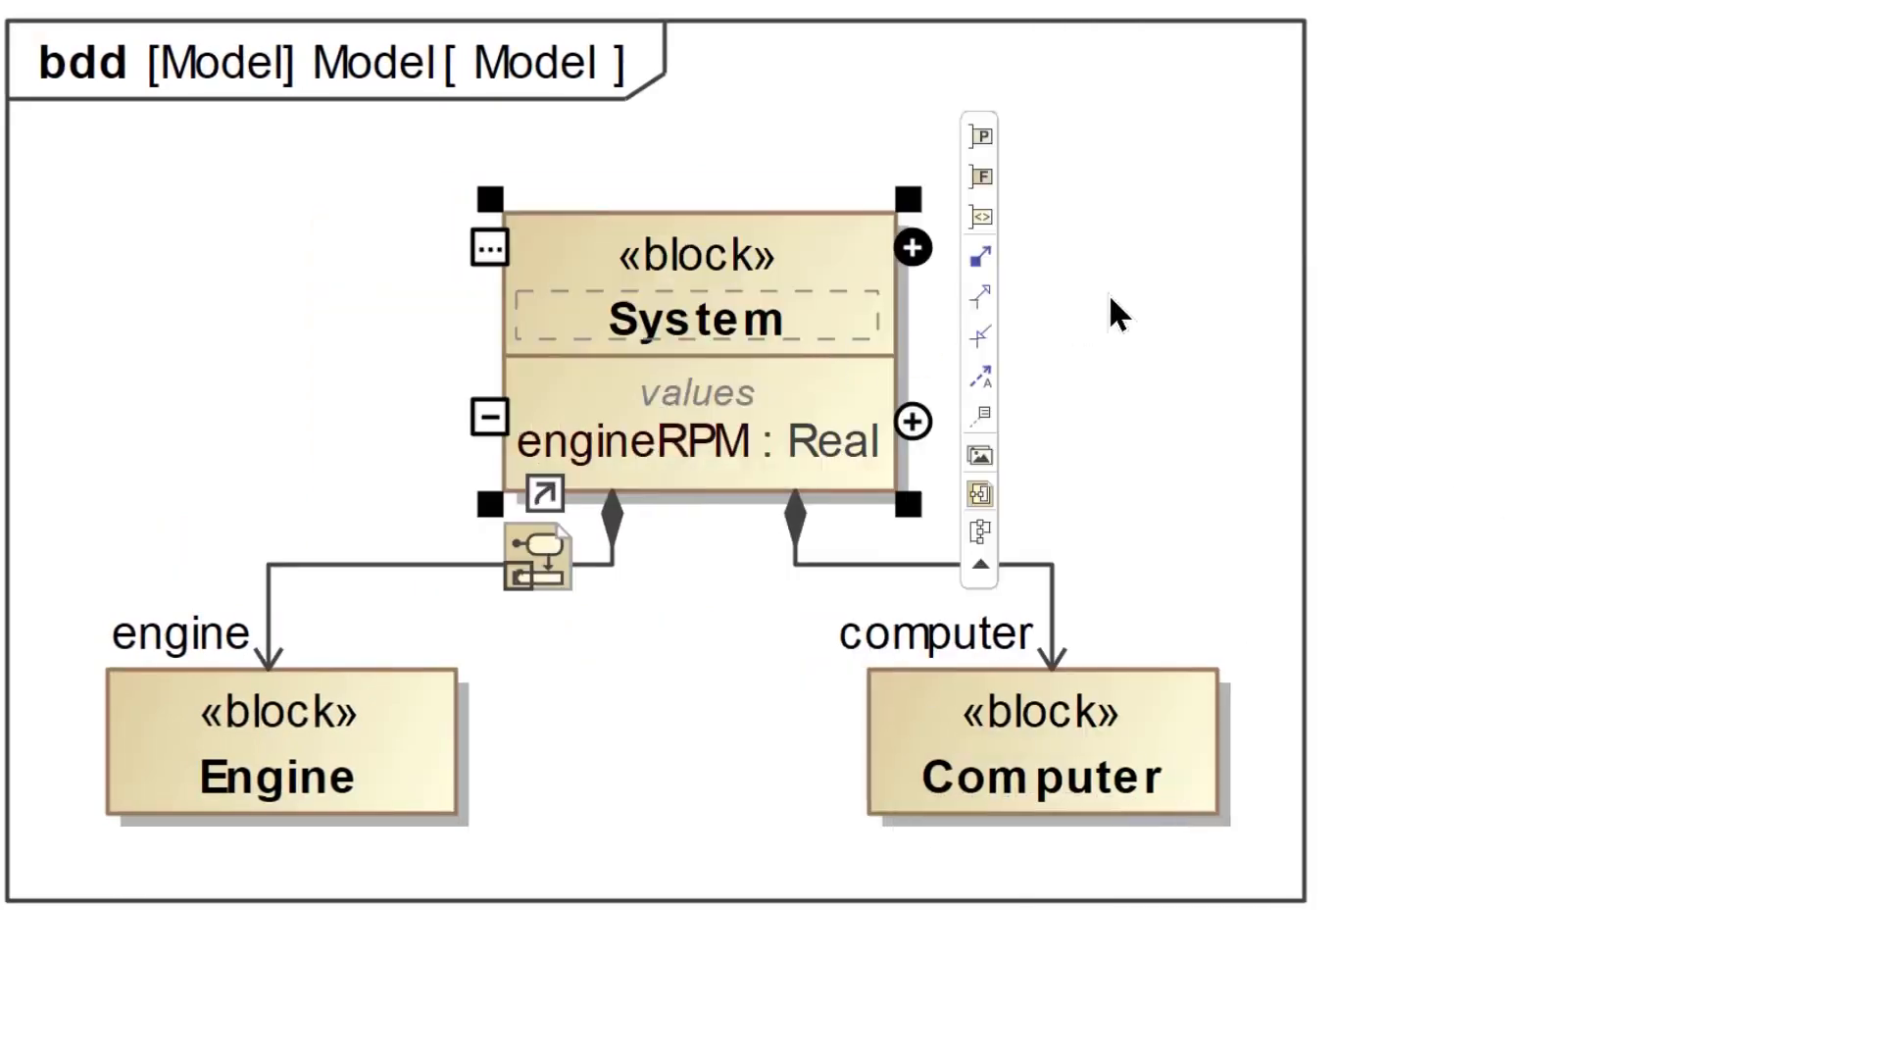
{"action": "left_click", "coordinate": [1109, 292]}
{"action": "left_click_drag", "start_coordinate": [768, 303], "coordinate": [735, 300]}
{"action": "left_click", "coordinate": [1045, 288]}
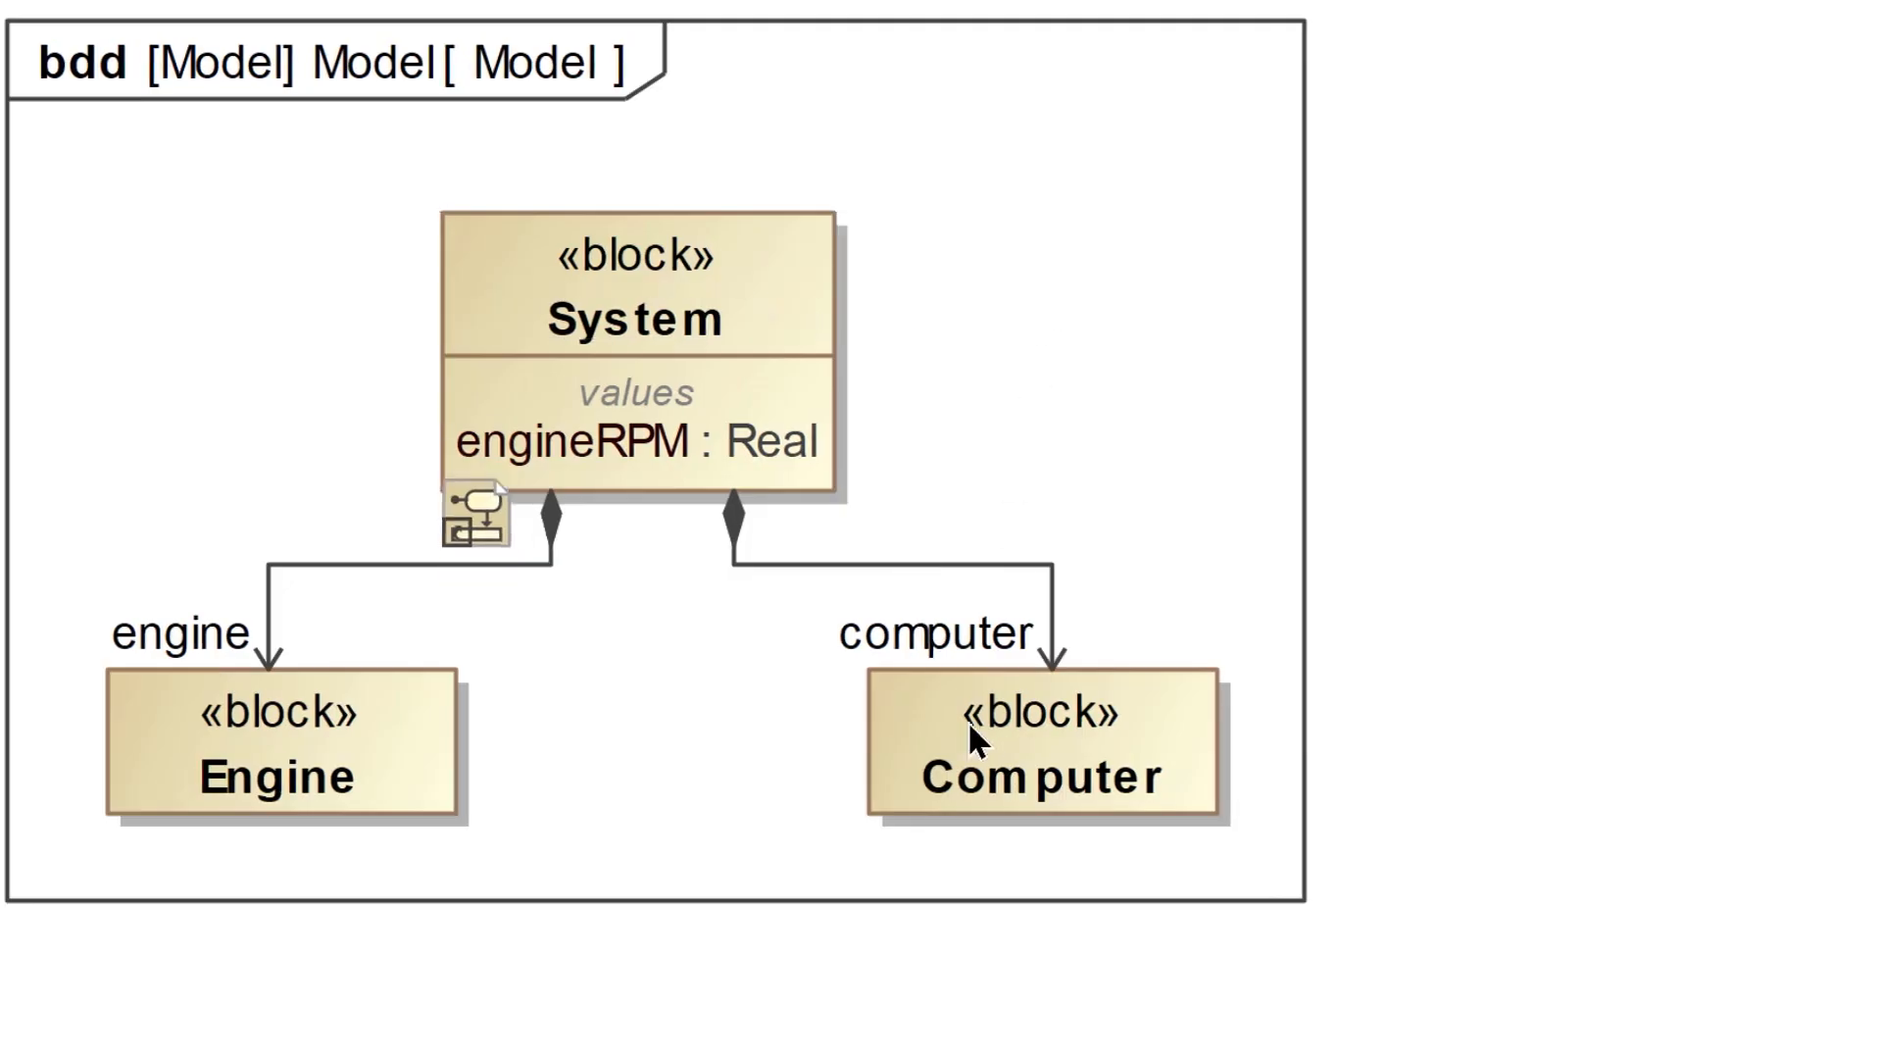
Move the Engine and Computer blocks slightly inward beneath System, keeping them evenly spaced on either side of it
{"action": "left_click_drag", "start_coordinate": [366, 739], "coordinate": [395, 739]}
{"action": "left_click", "coordinate": [705, 769]}
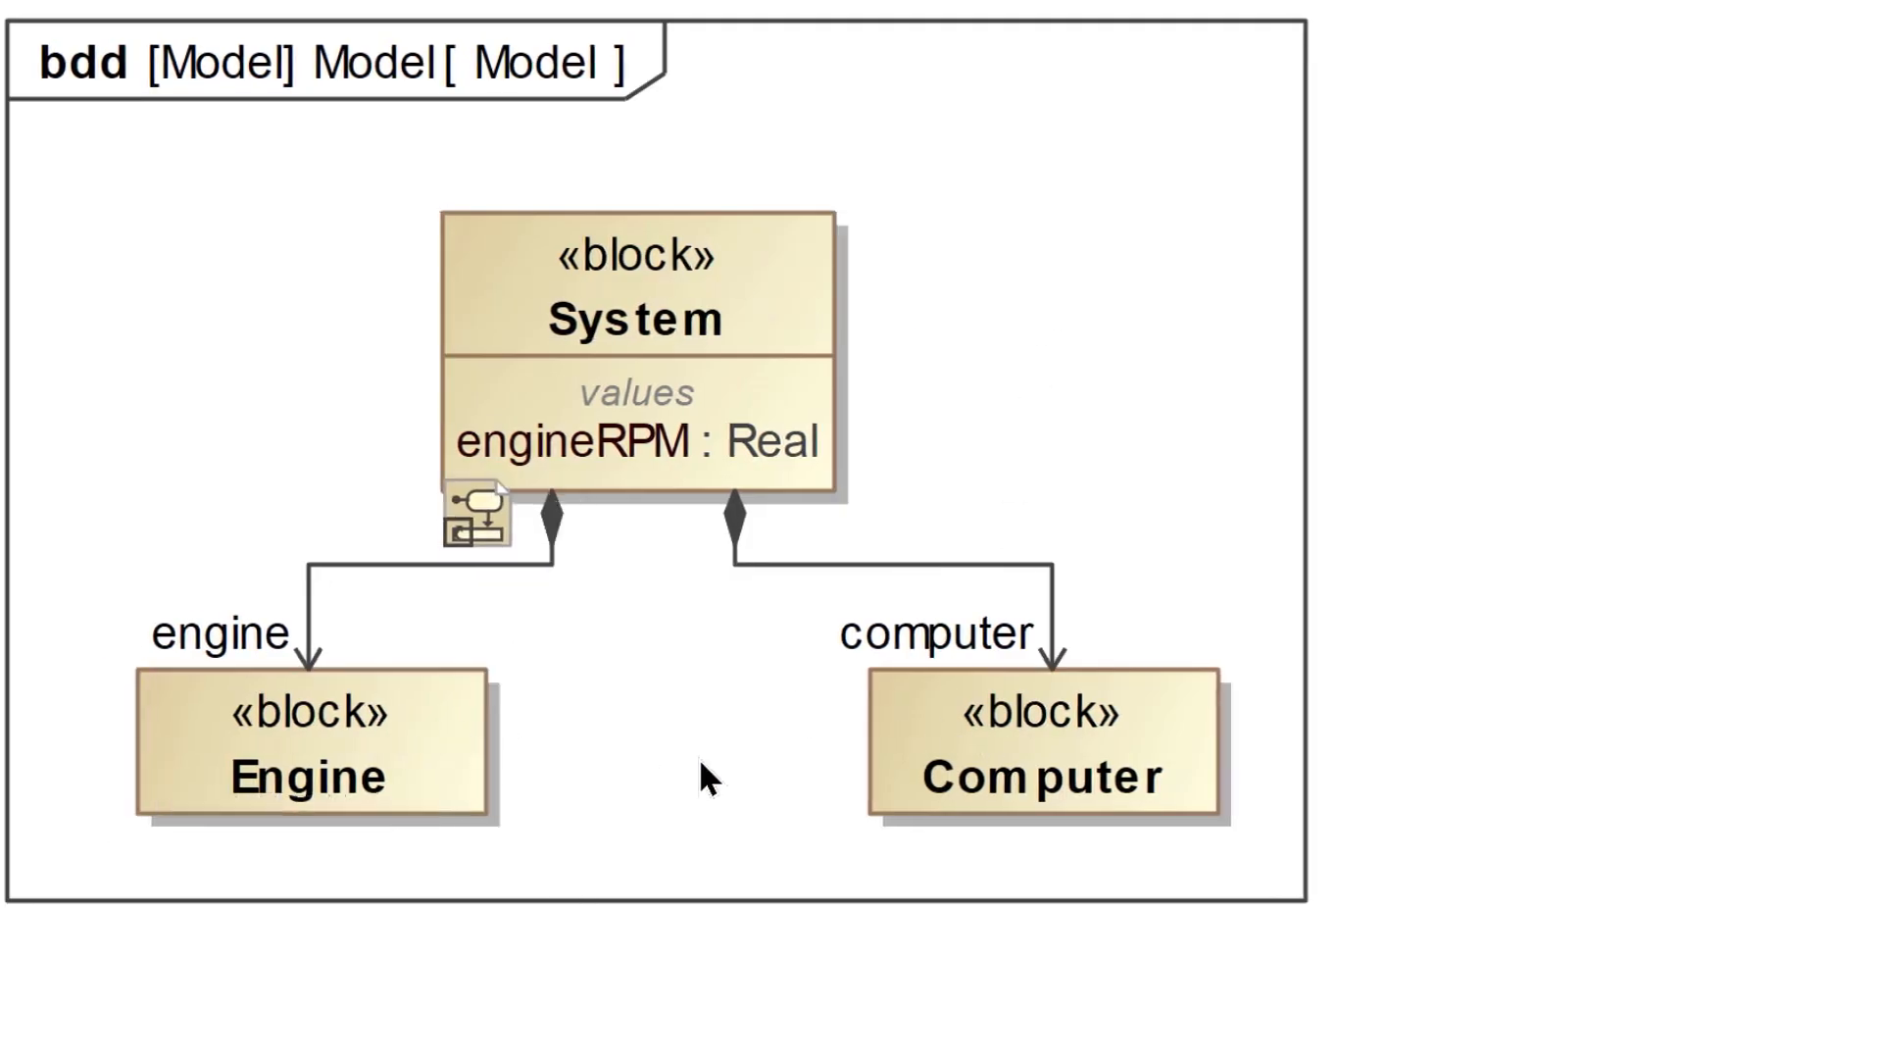
{"action": "left_click_drag", "start_coordinate": [943, 755], "coordinate": [914, 754]}
{"action": "left_click", "coordinate": [697, 881]}
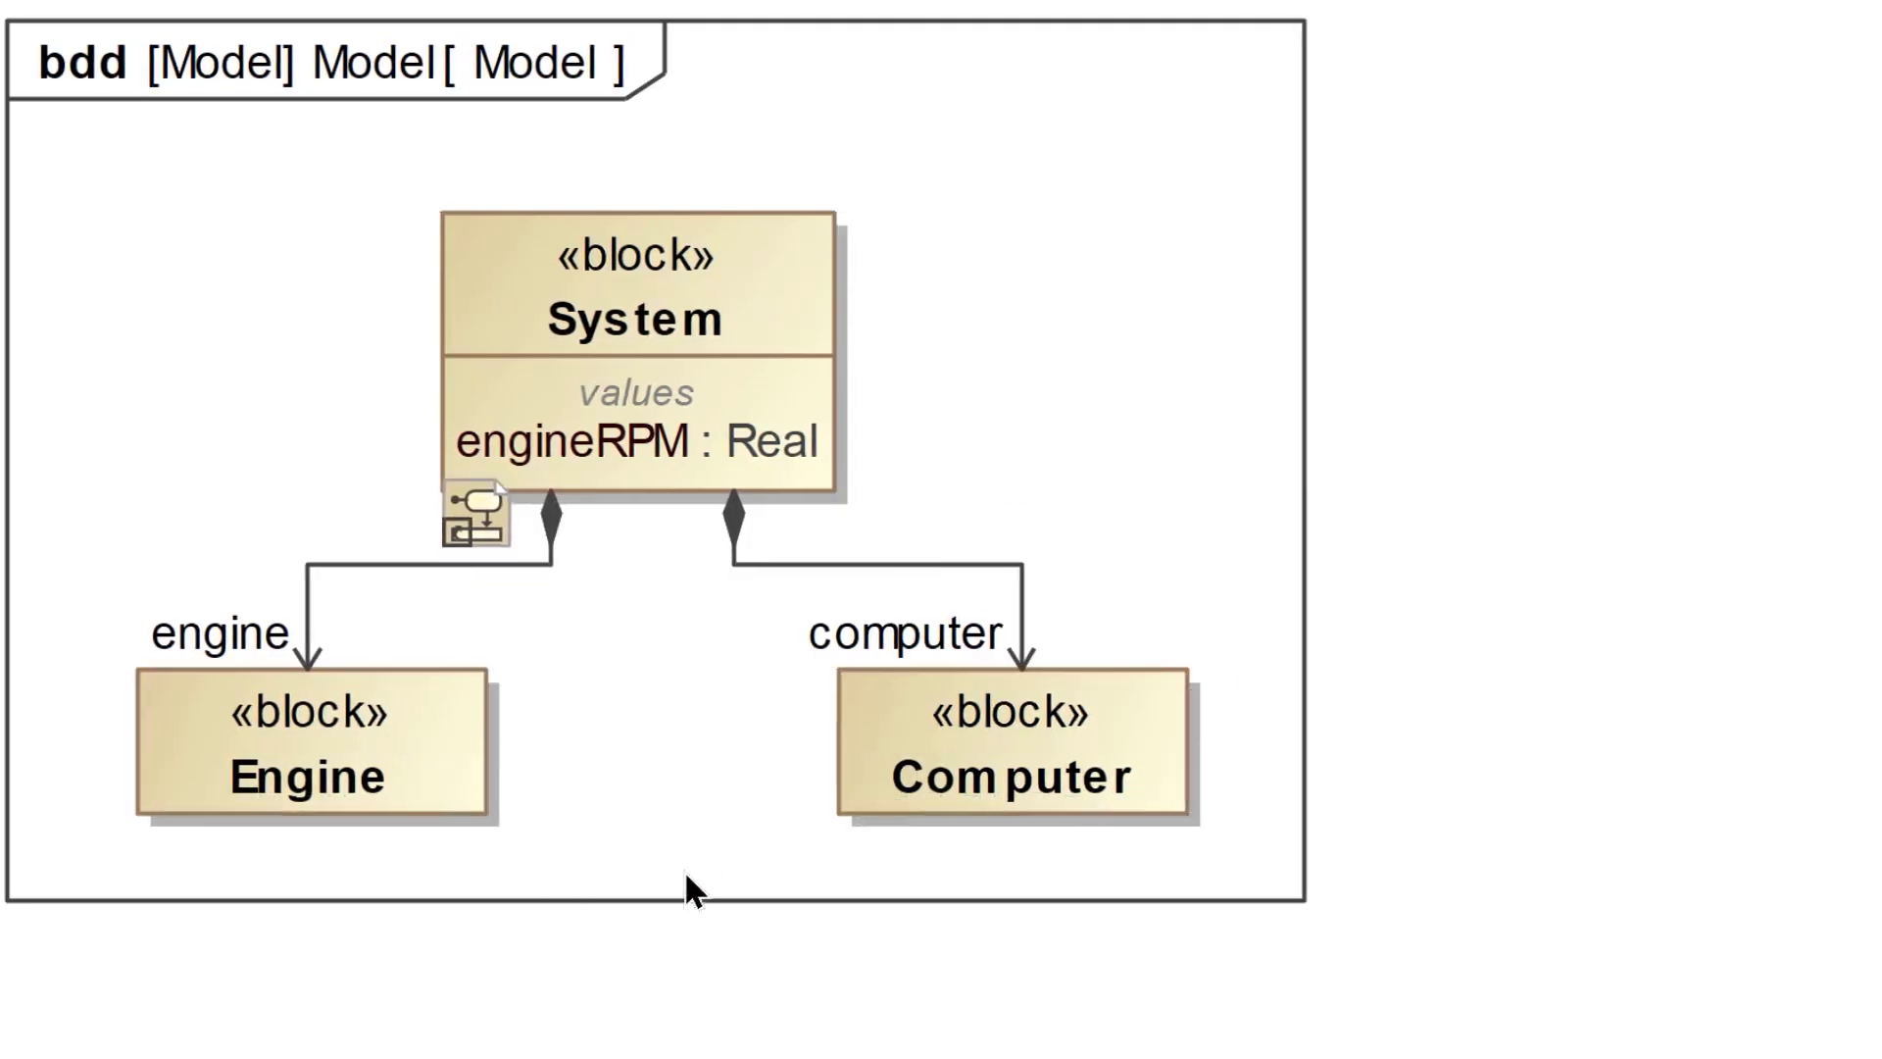
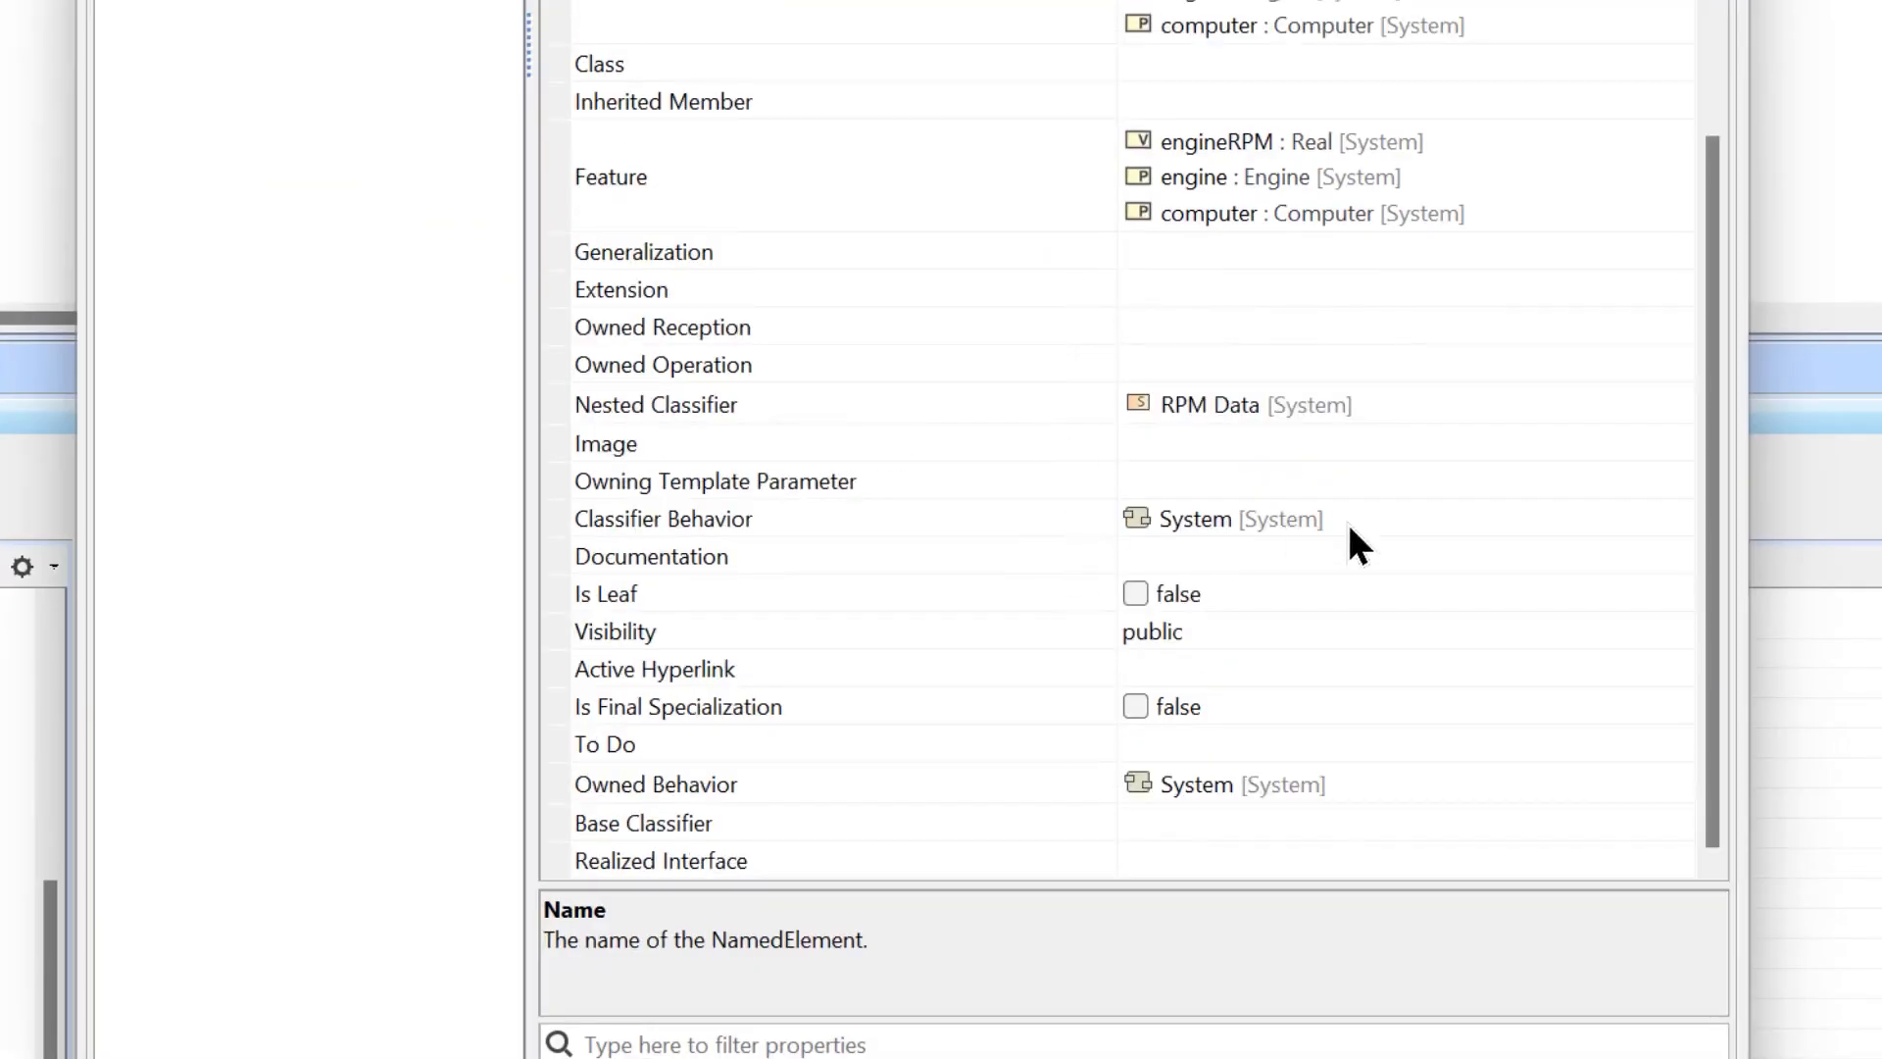
Set the System block's Classifier Behavior to <UNSPECIFIED> and run its simulation
{"action": "left_click", "coordinate": [1408, 518]}
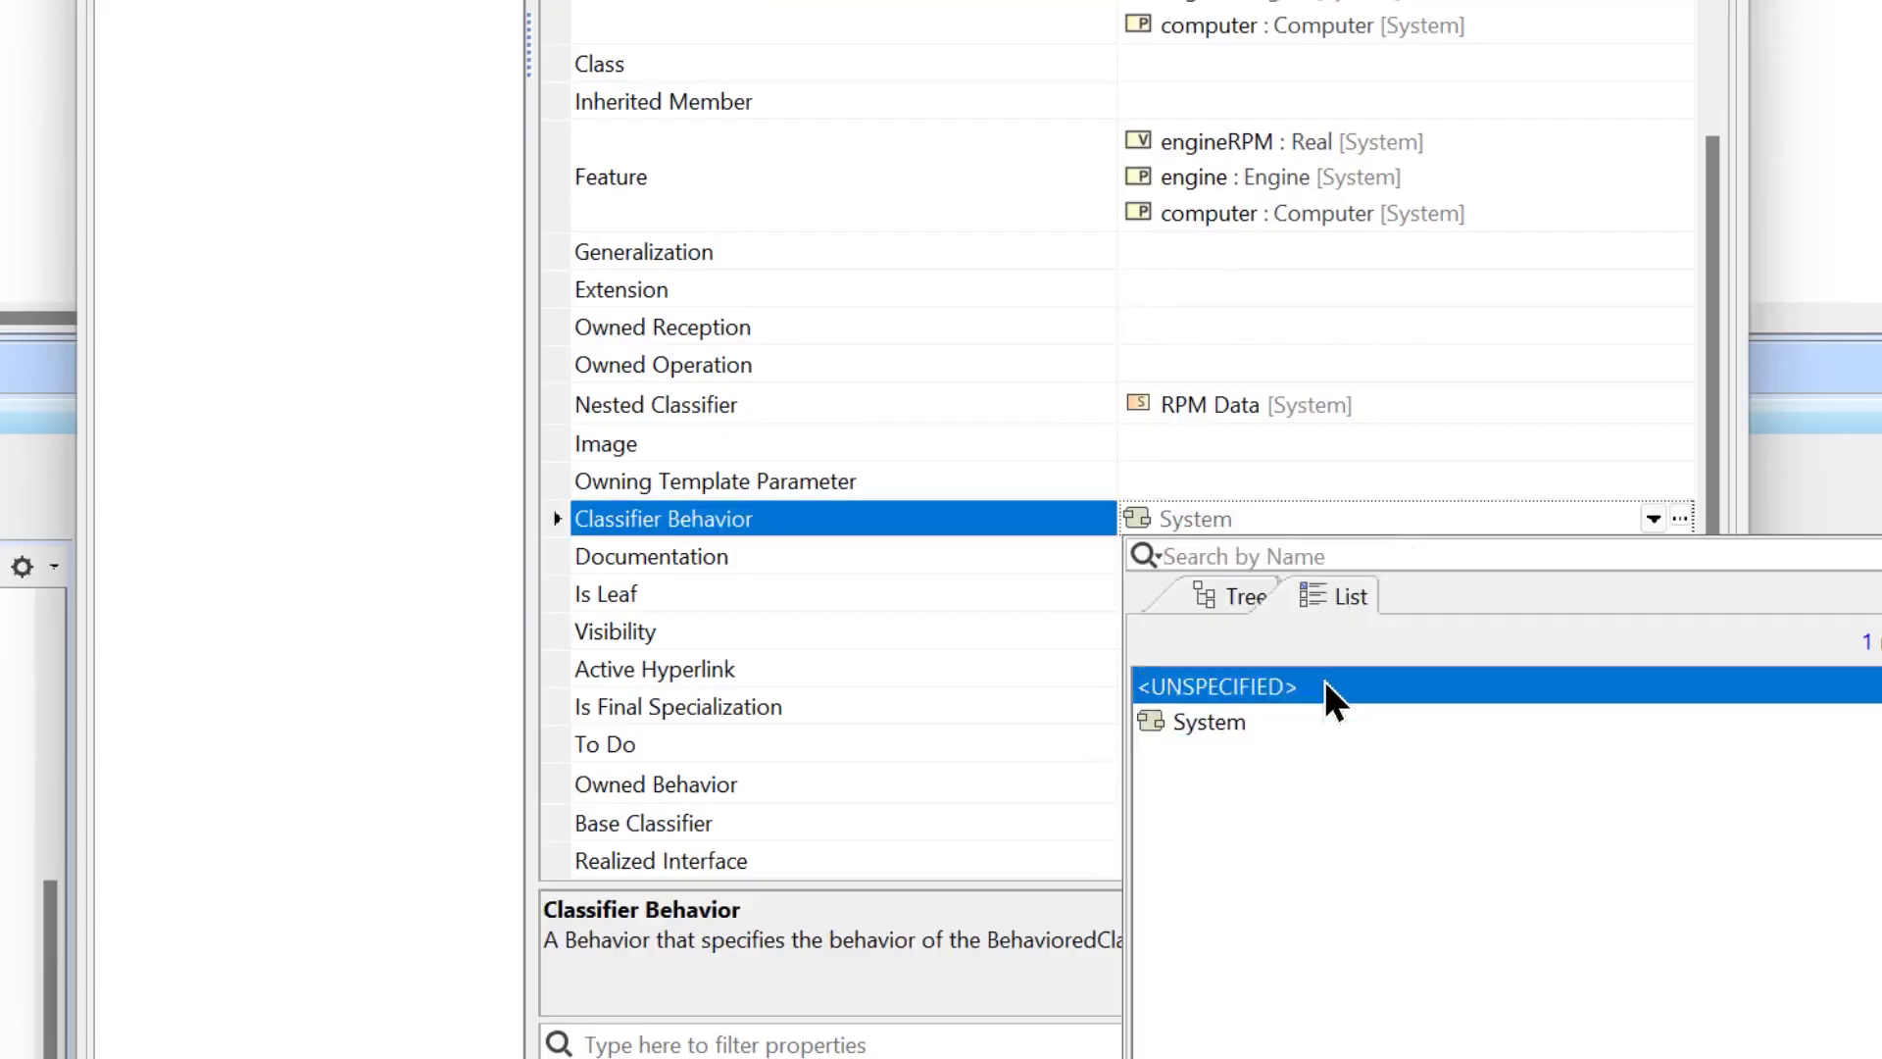
{"action": "left_click", "coordinate": [1333, 690]}
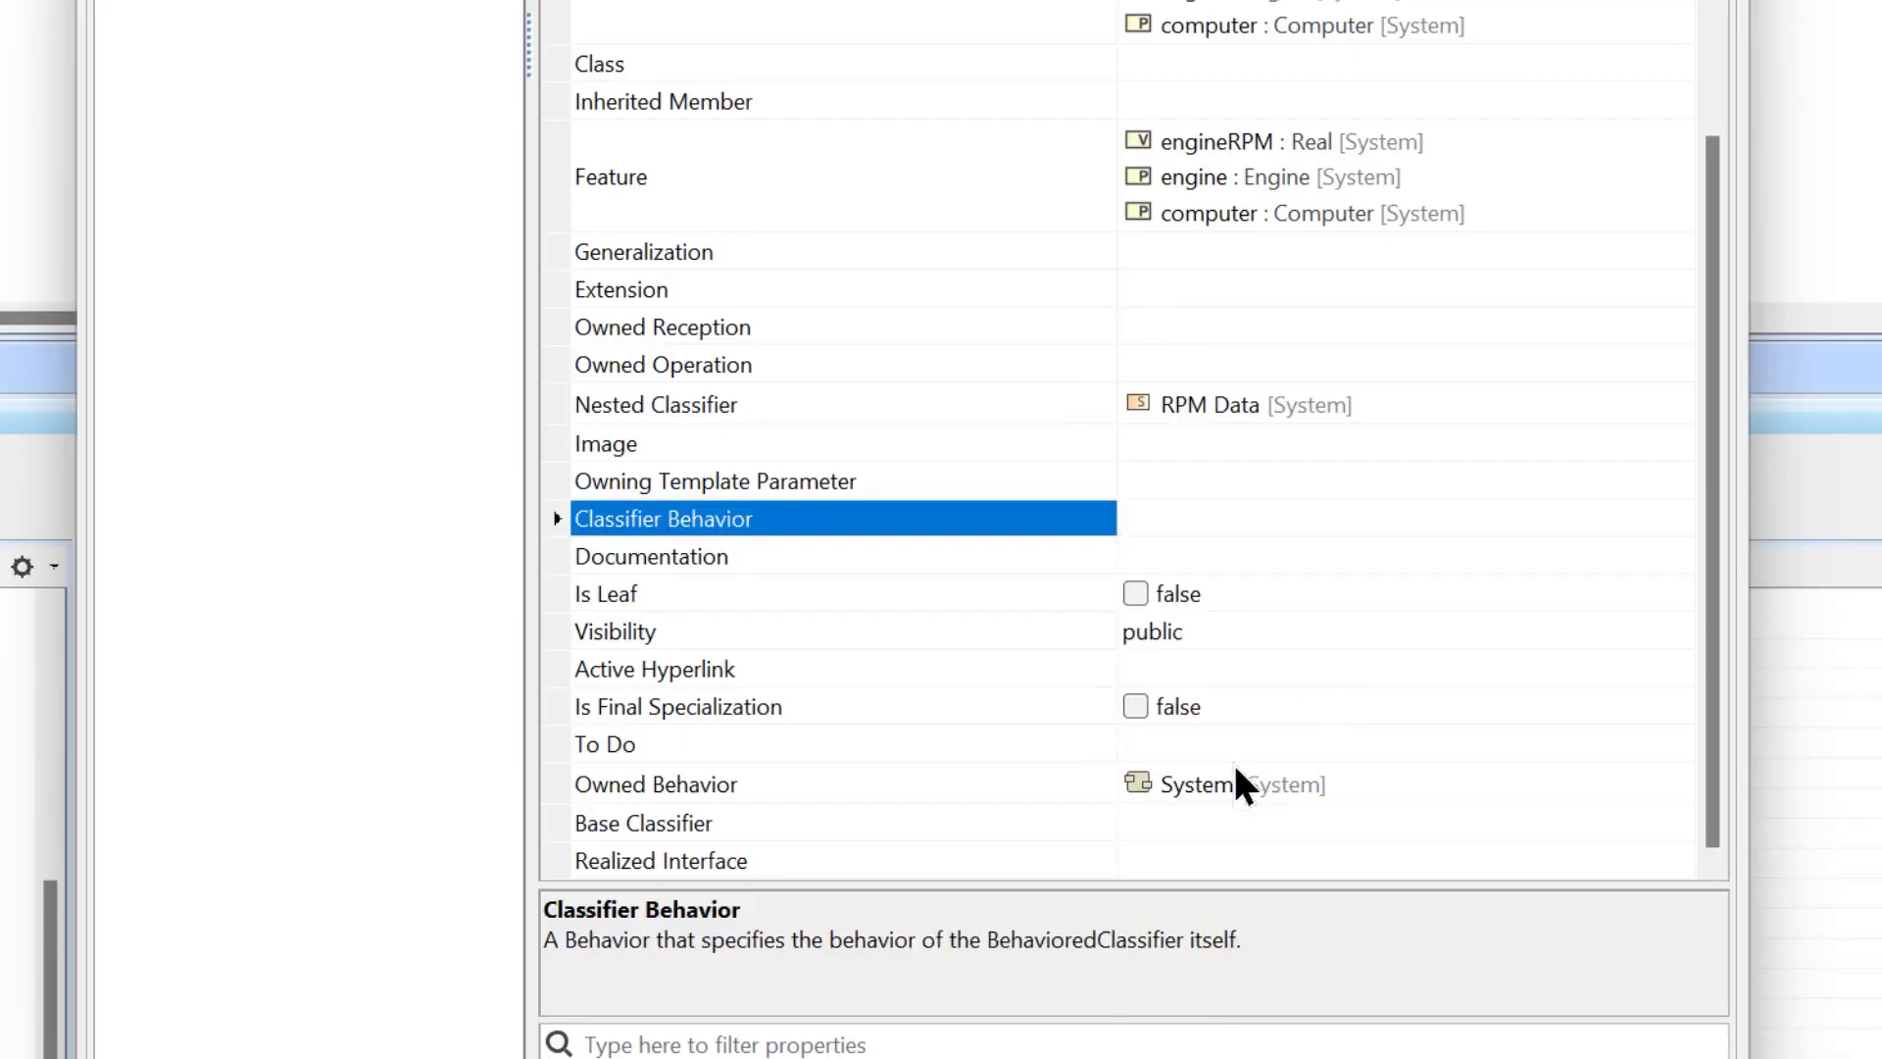
{"action": "left_click", "coordinate": [960, 792]}
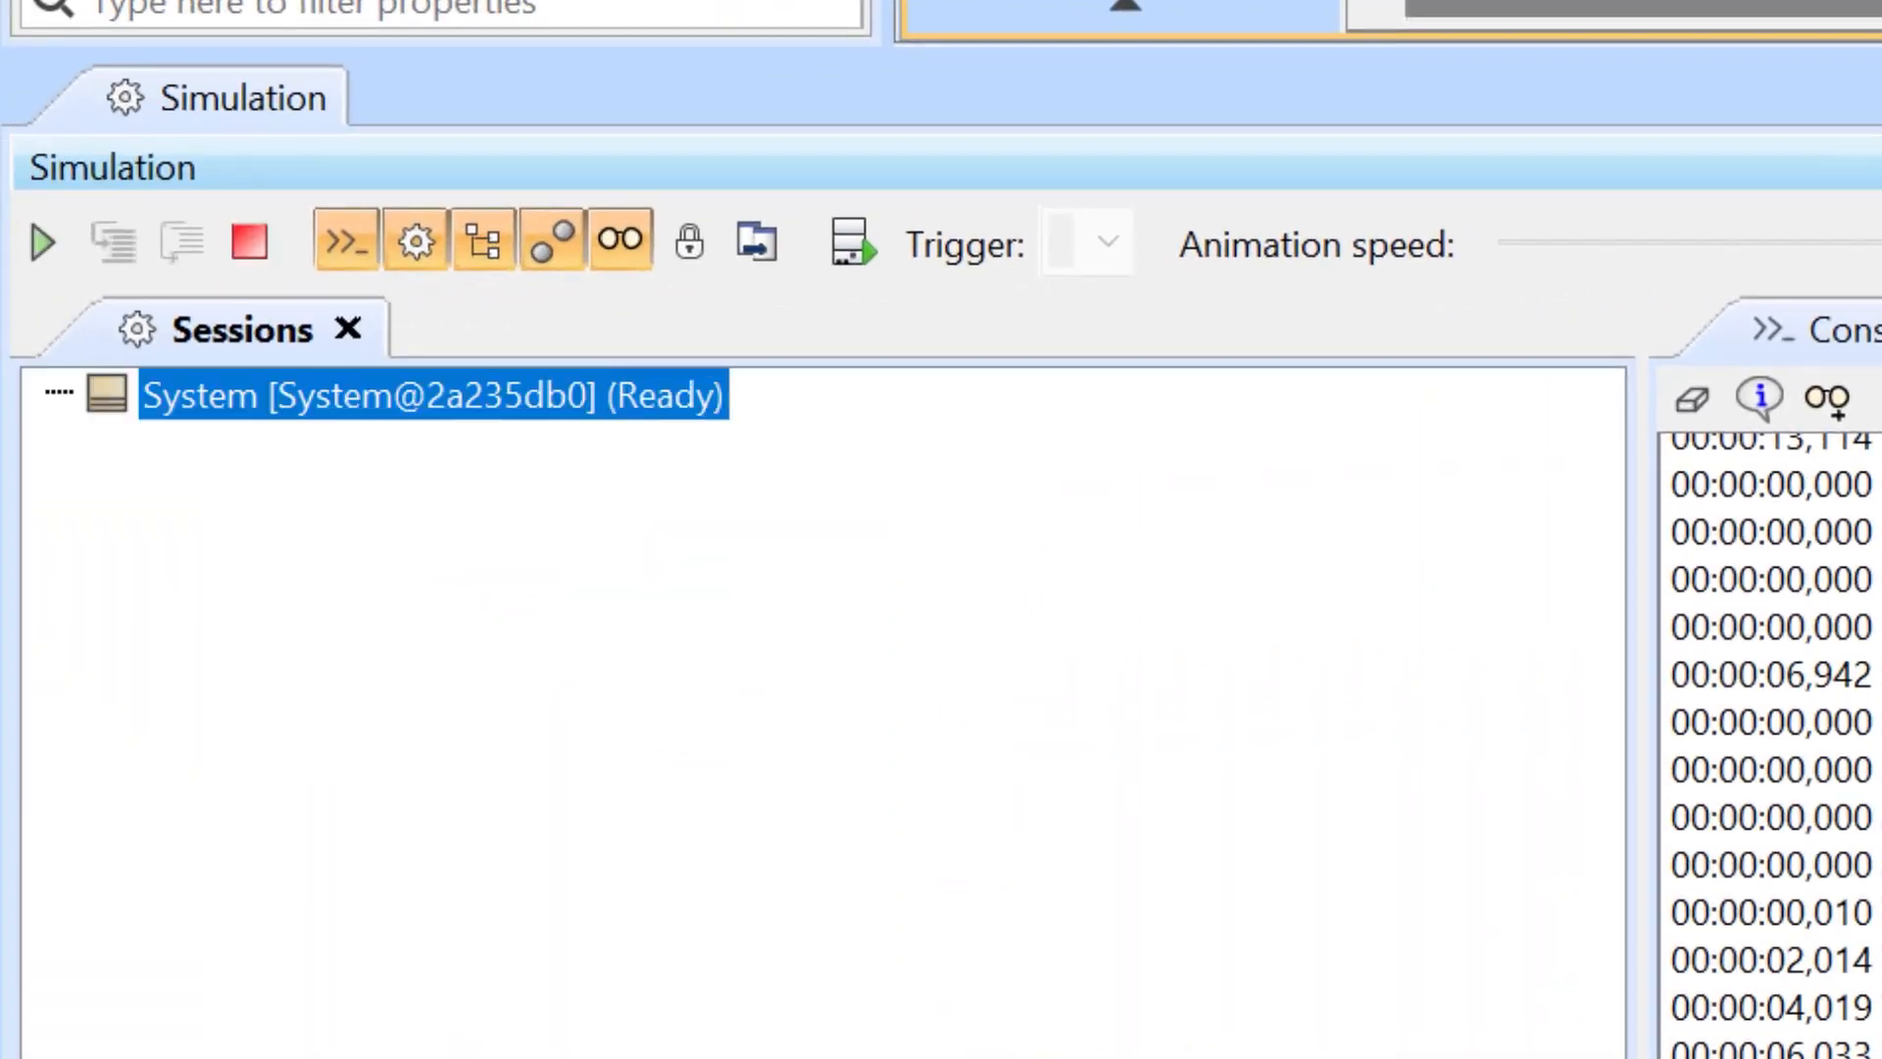
{"action": "left_click", "coordinate": [42, 242]}
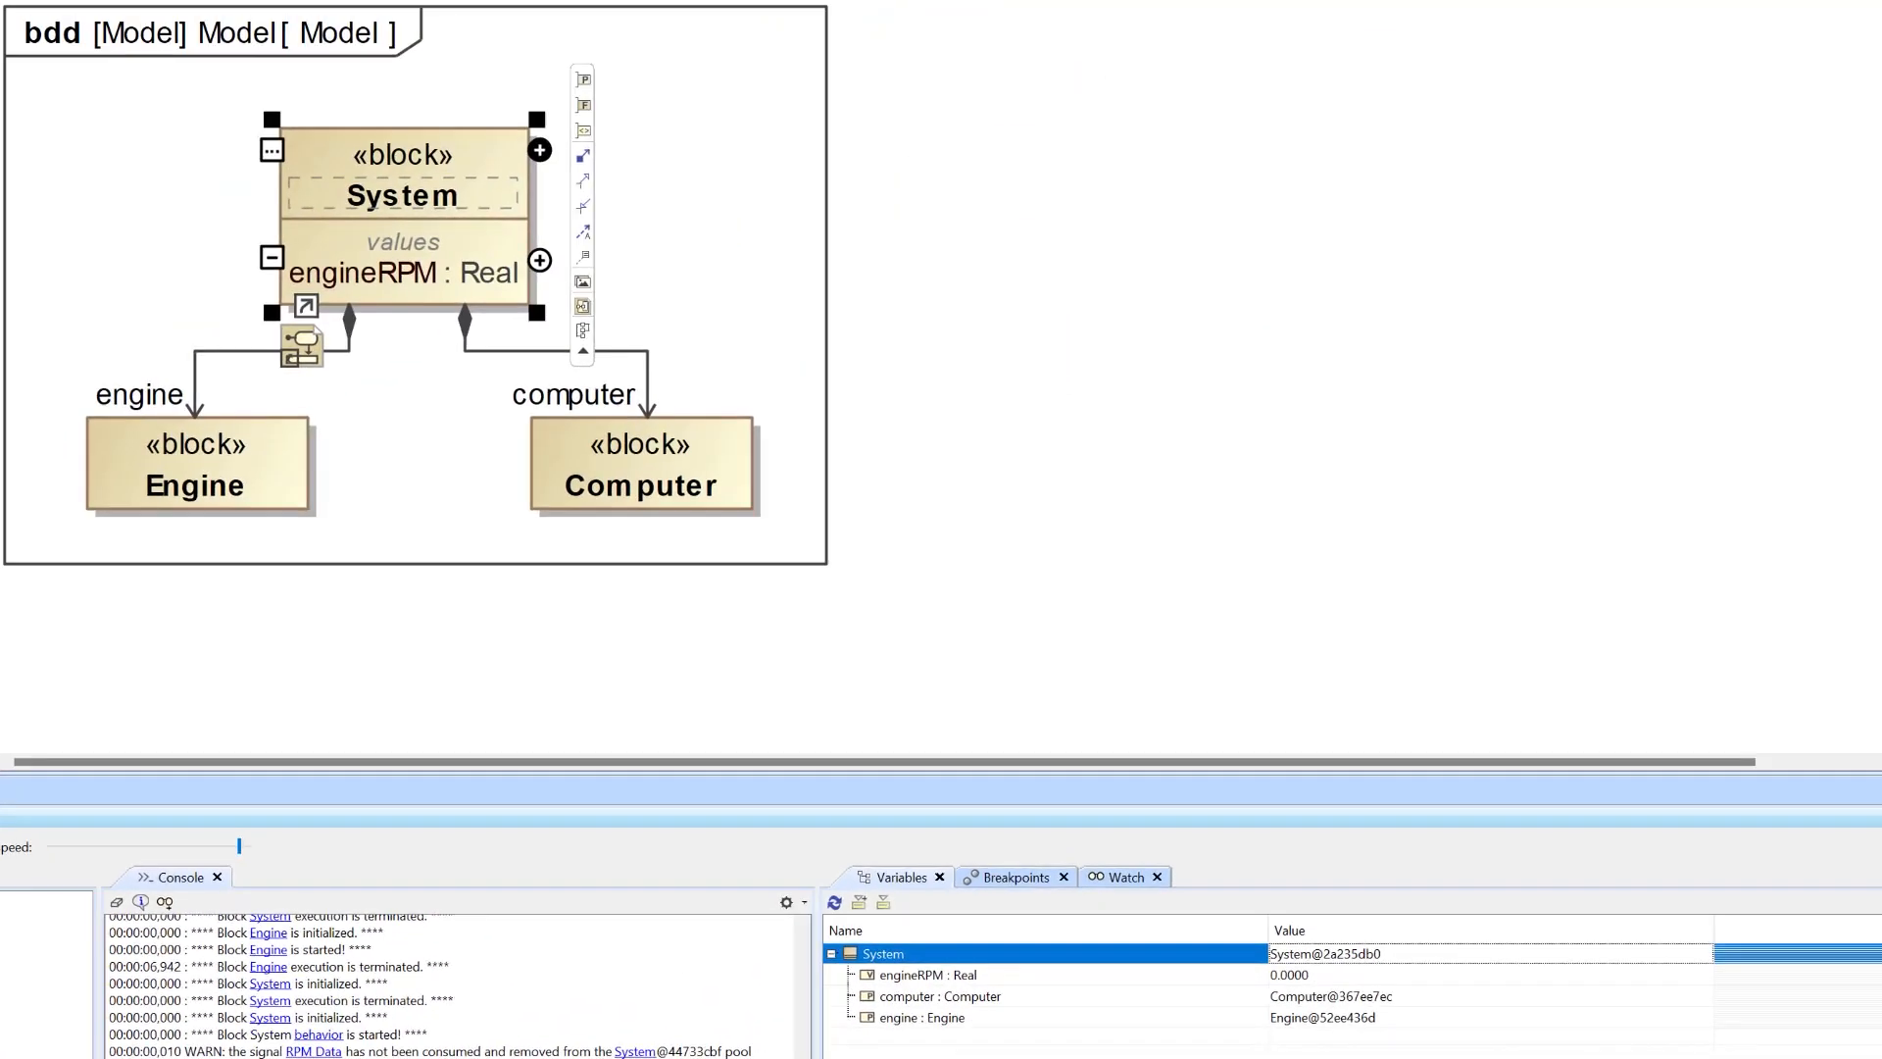
Show the contents of the System activity diagram beside the blocks on the block definition diagram, enlarging the diagram area to fit it
{"action": "left_click_drag", "start_coordinate": [2, 294], "coordinate": [1061, 173]}
{"action": "left_click", "coordinate": [1256, 154]}
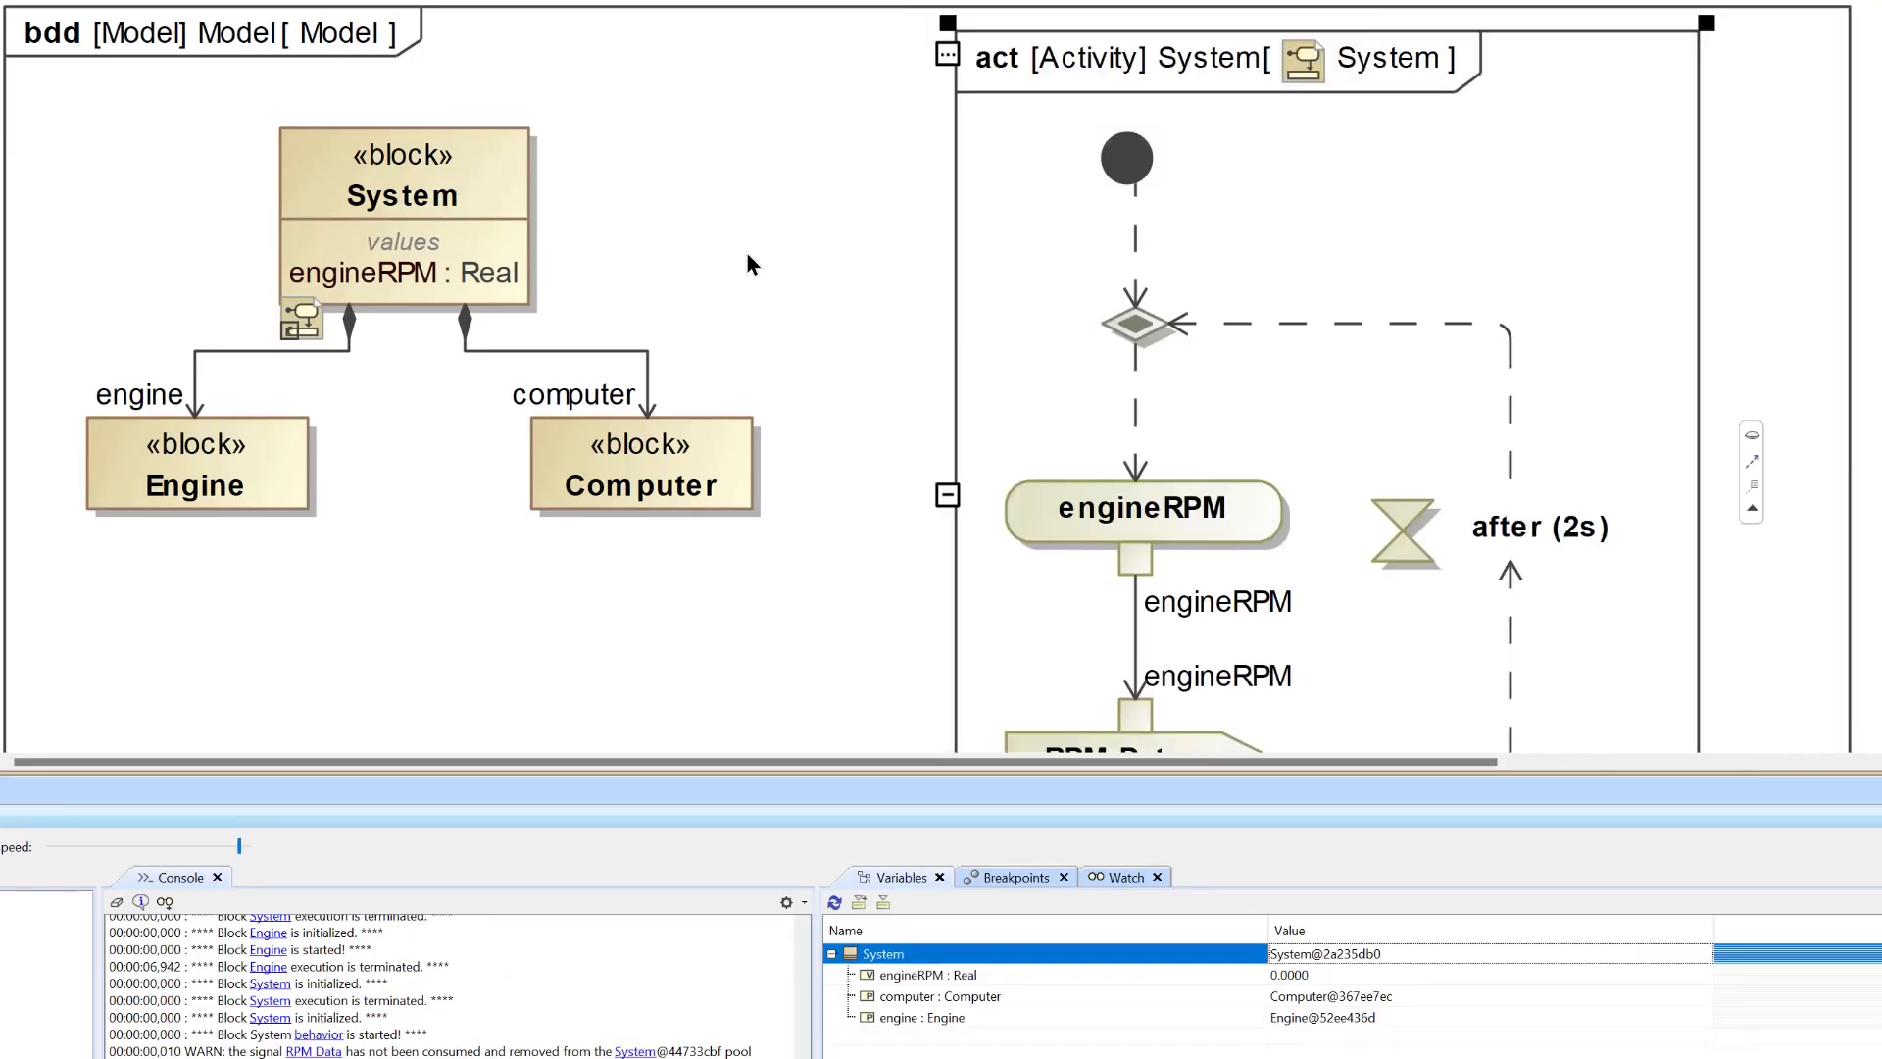
{"action": "scroll", "coordinate": [747, 263], "scroll_direction": "down", "scroll_amount": 2}
{"action": "left_click", "coordinate": [514, 588]}
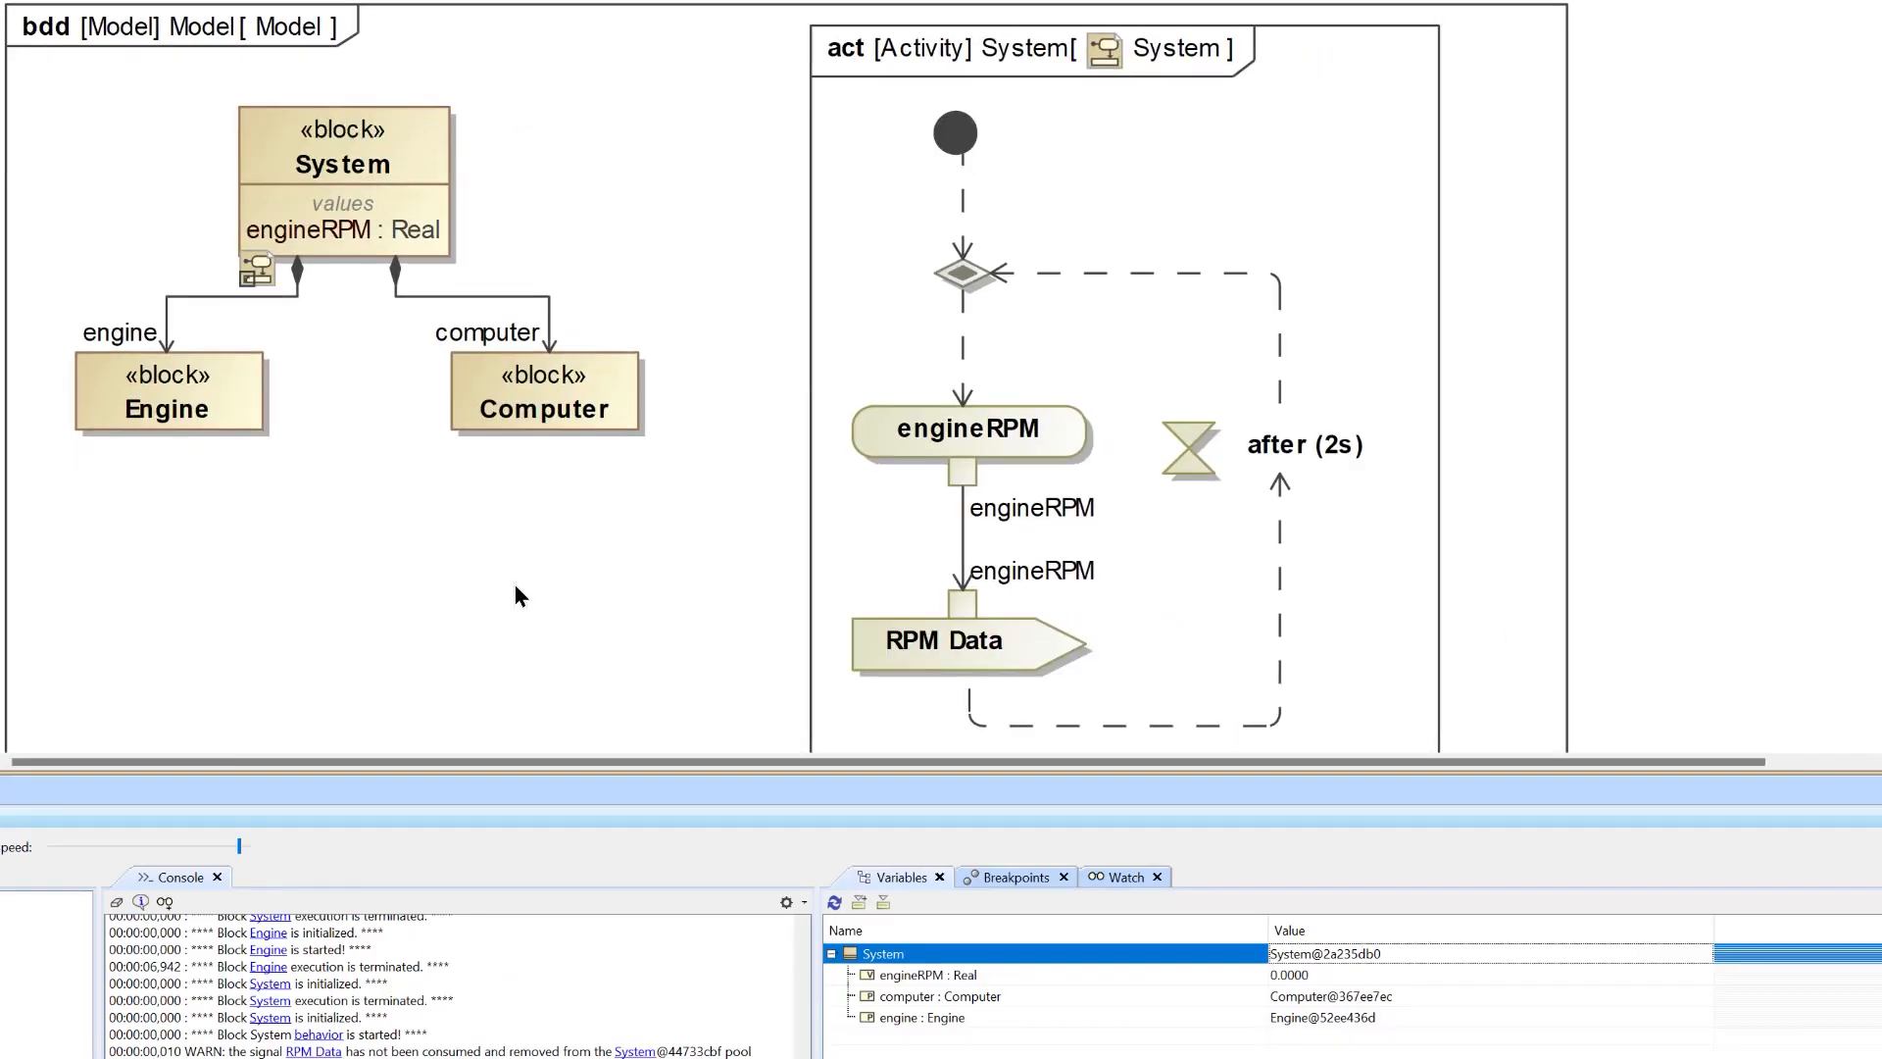
{"action": "left_click_drag", "start_coordinate": [609, 782], "coordinate": [609, 894]}
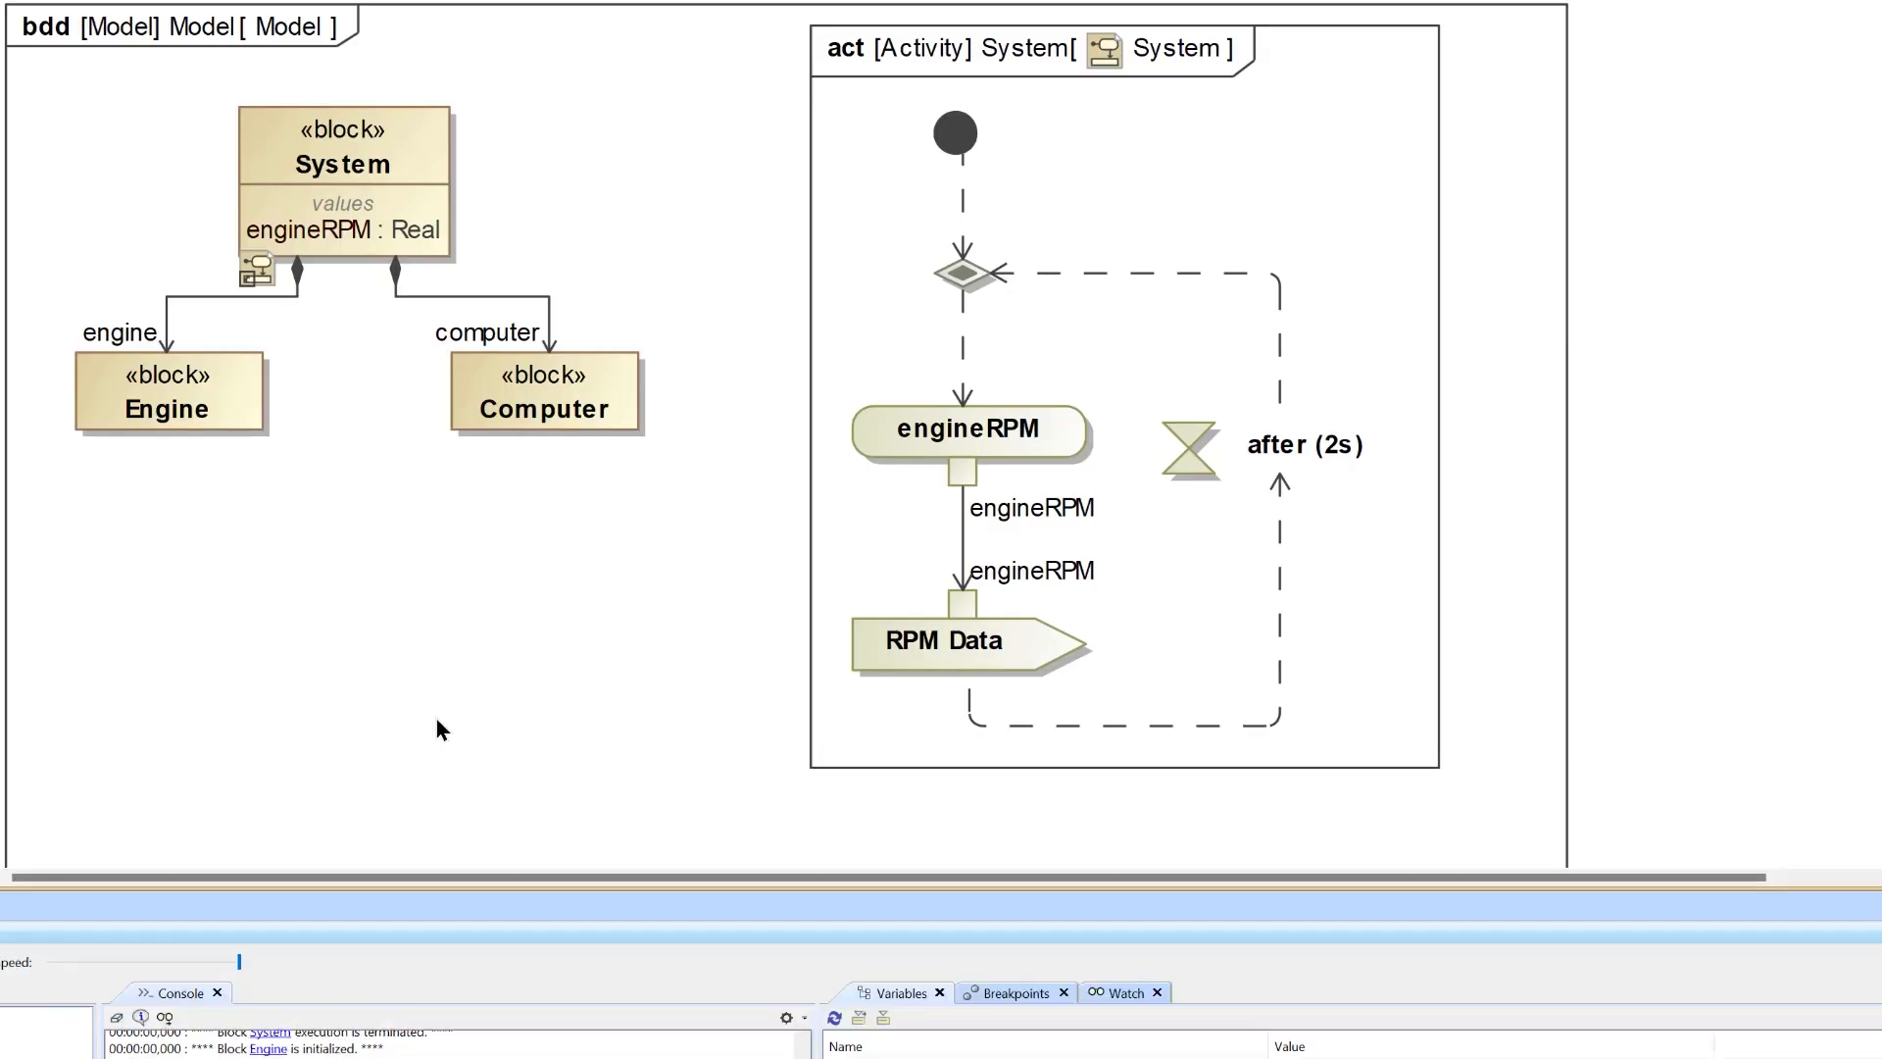
{"action": "left_click_drag", "start_coordinate": [1268, 201], "coordinate": [1219, 197]}
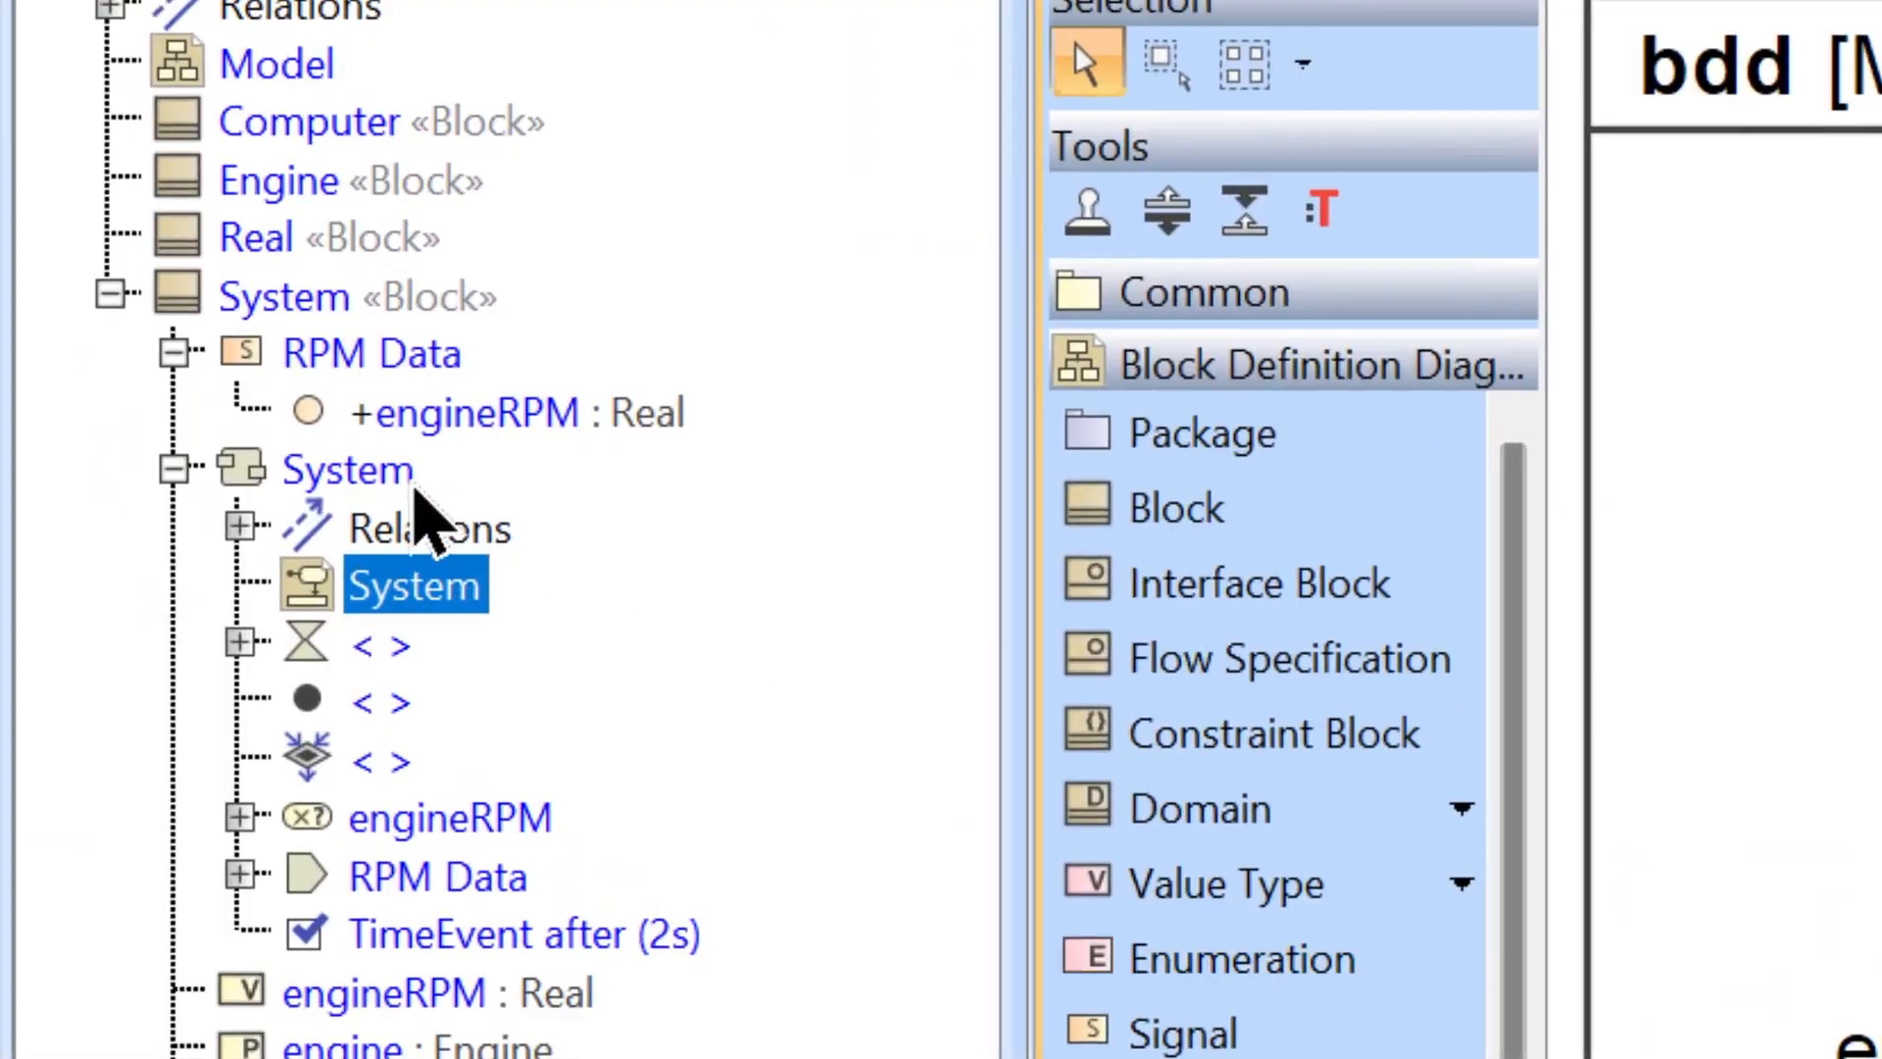
Rename the System activity in the containment tree as Send RPM Data
{"action": "left_click", "coordinate": [382, 475]}
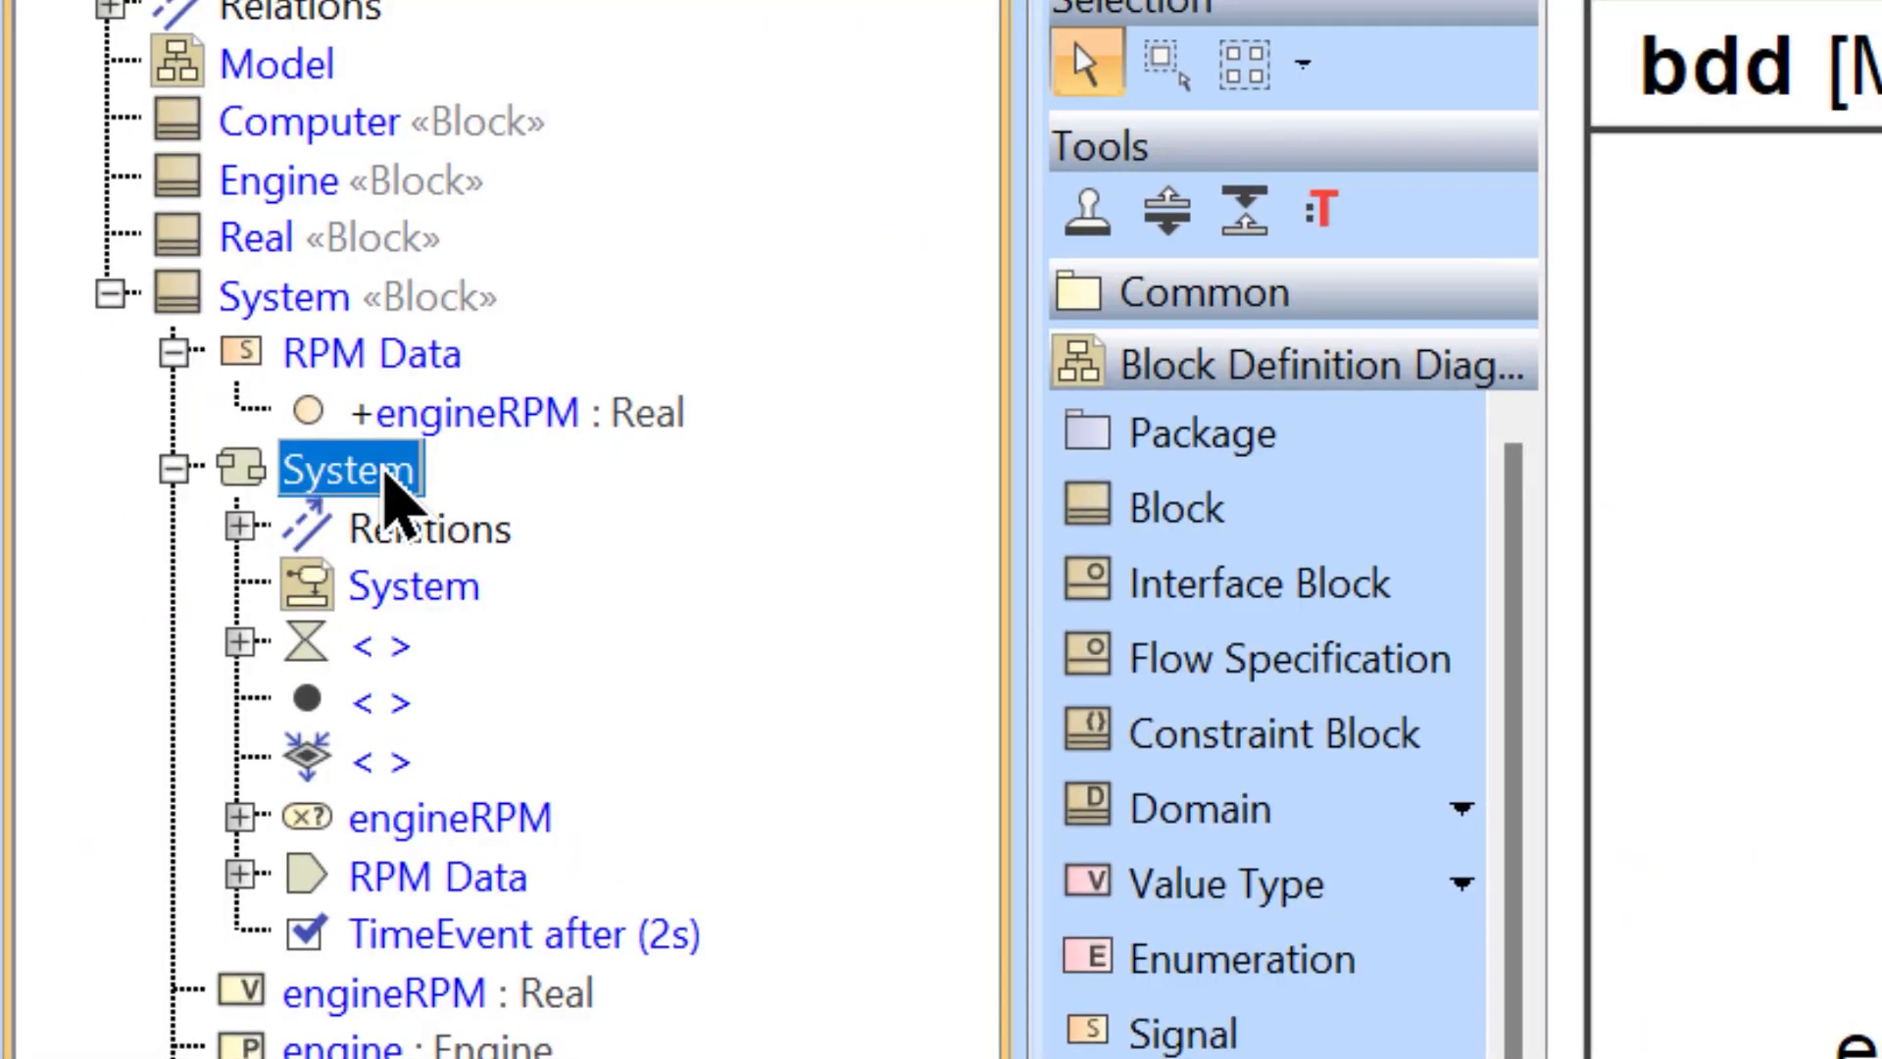
{"action": "right_click", "coordinate": [392, 481]}
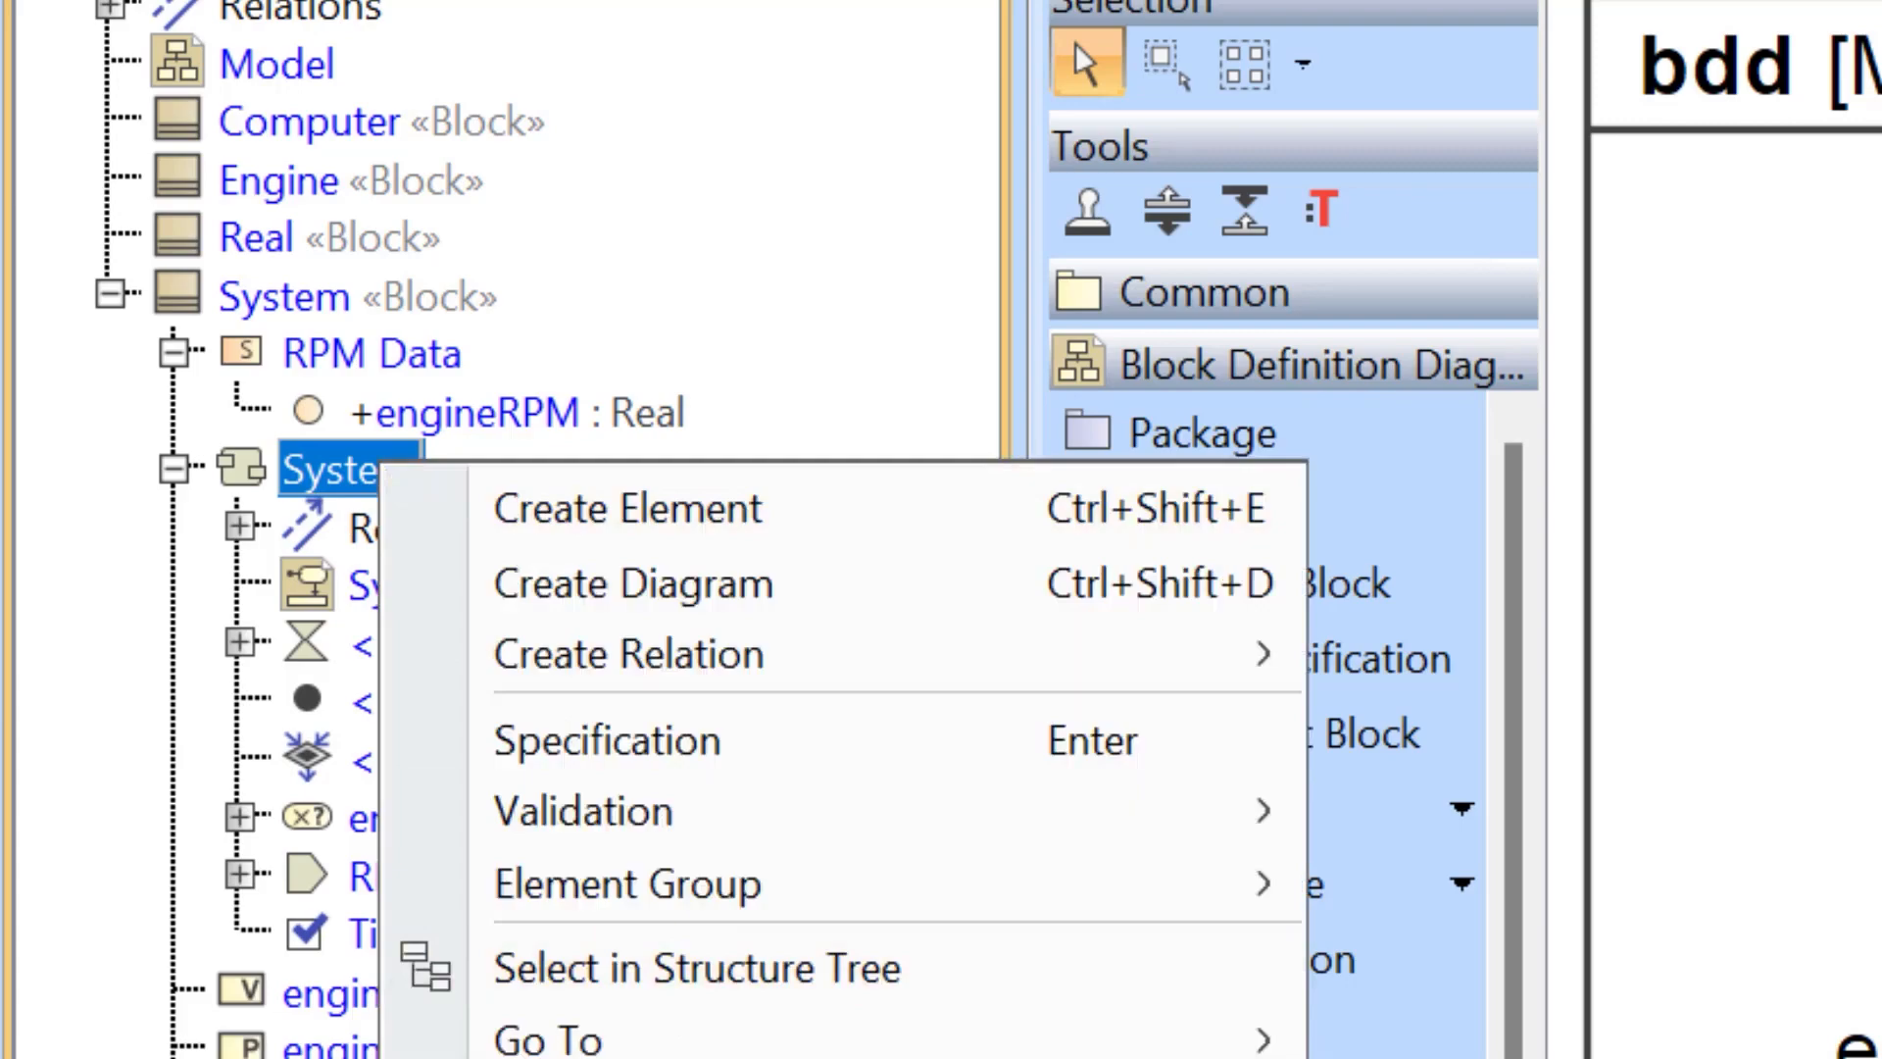
{"action": "key", "text": "F2"}
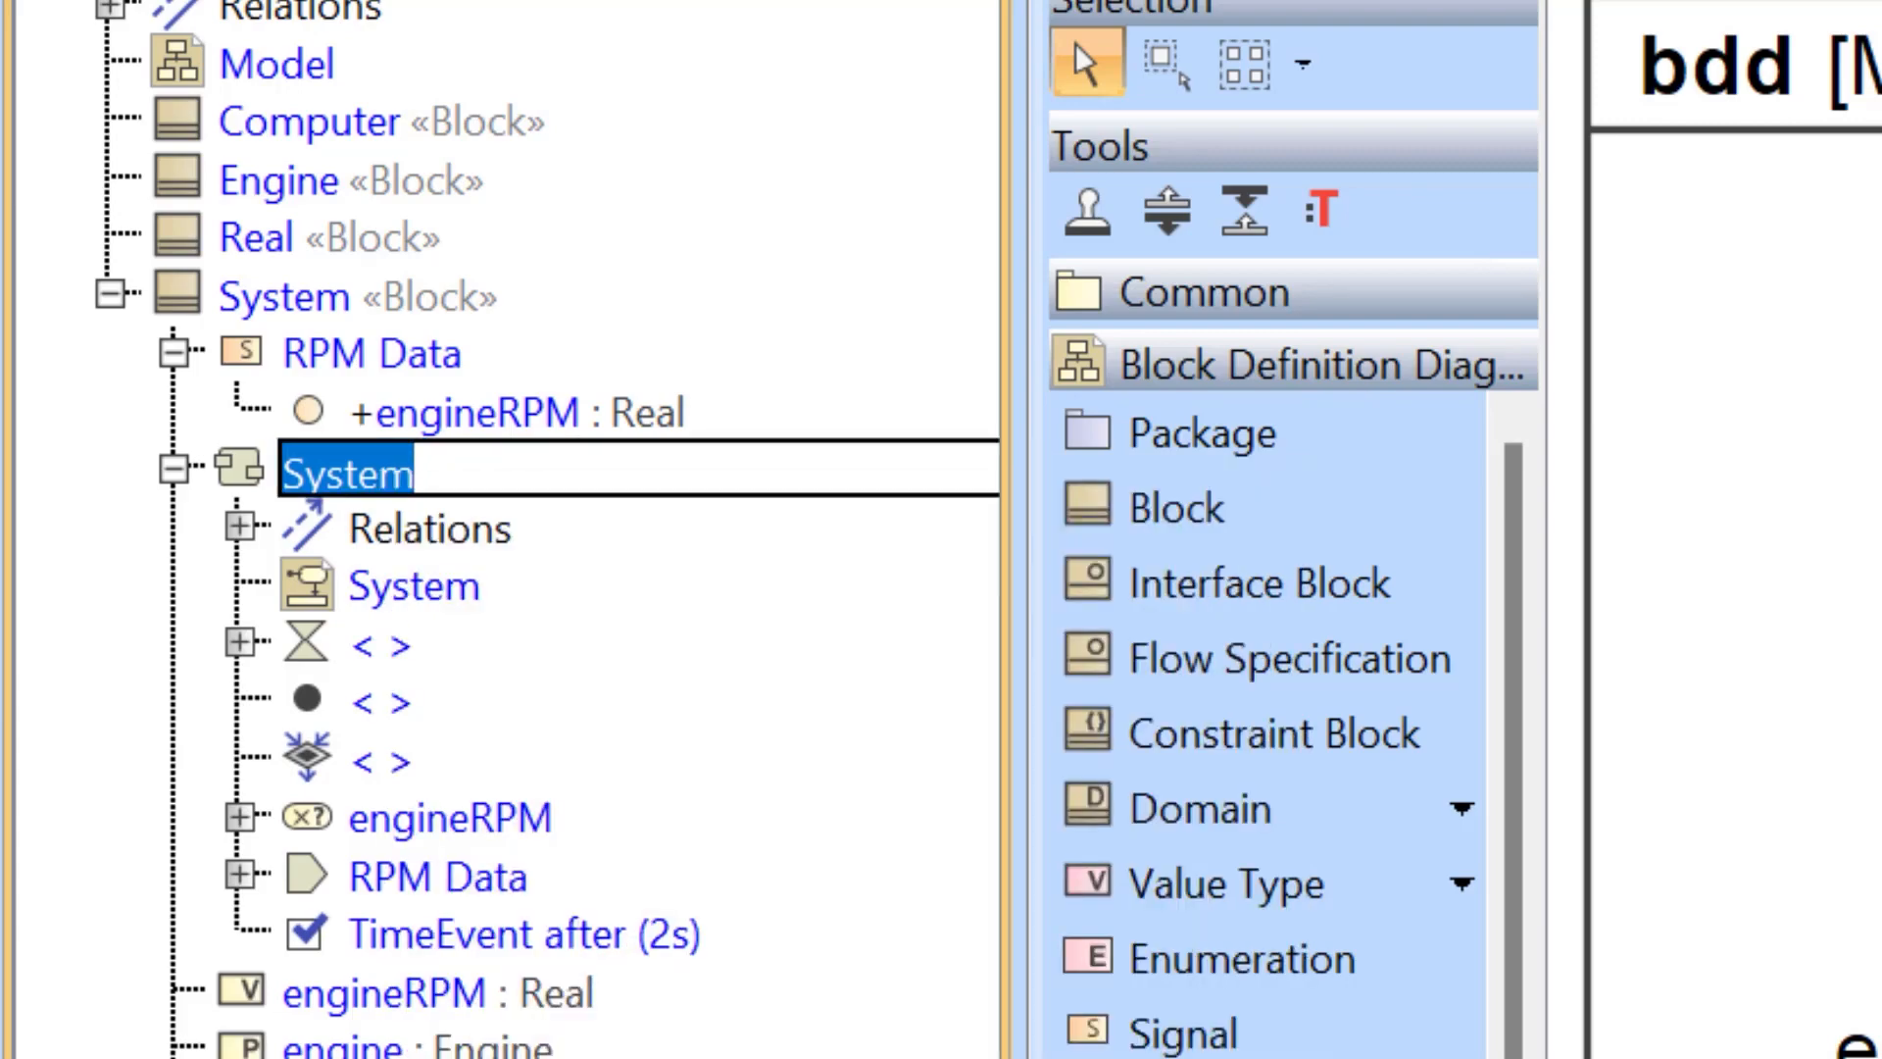
{"action": "type", "text": "Get RPM"}
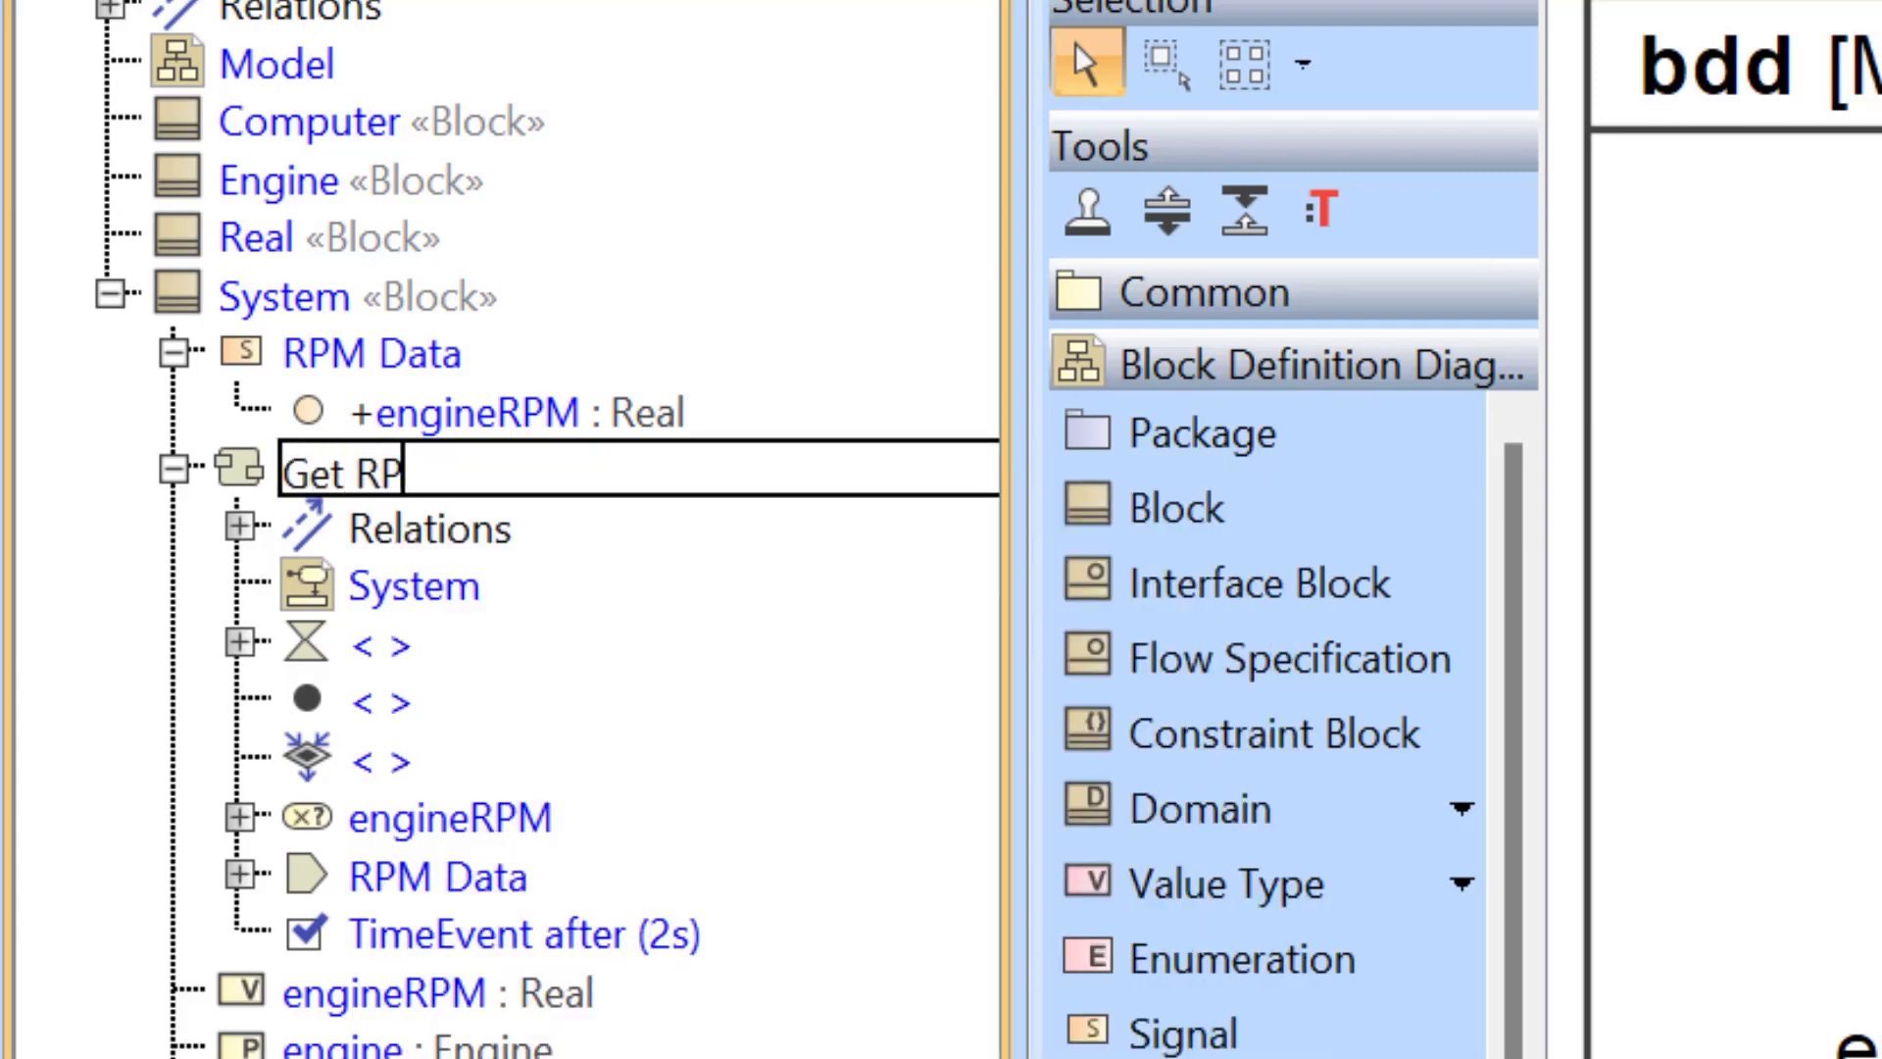
{"action": "key", "text": "BackSpace"}
{"action": "key", "text": "BackSpace"}
{"action": "key", "text": "BackSpace"}
{"action": "key", "text": "BackSpace"}
{"action": "key", "text": "BackSpace"}
{"action": "key", "text": "BackSpace"}
{"action": "key", "text": "BackSpace"}
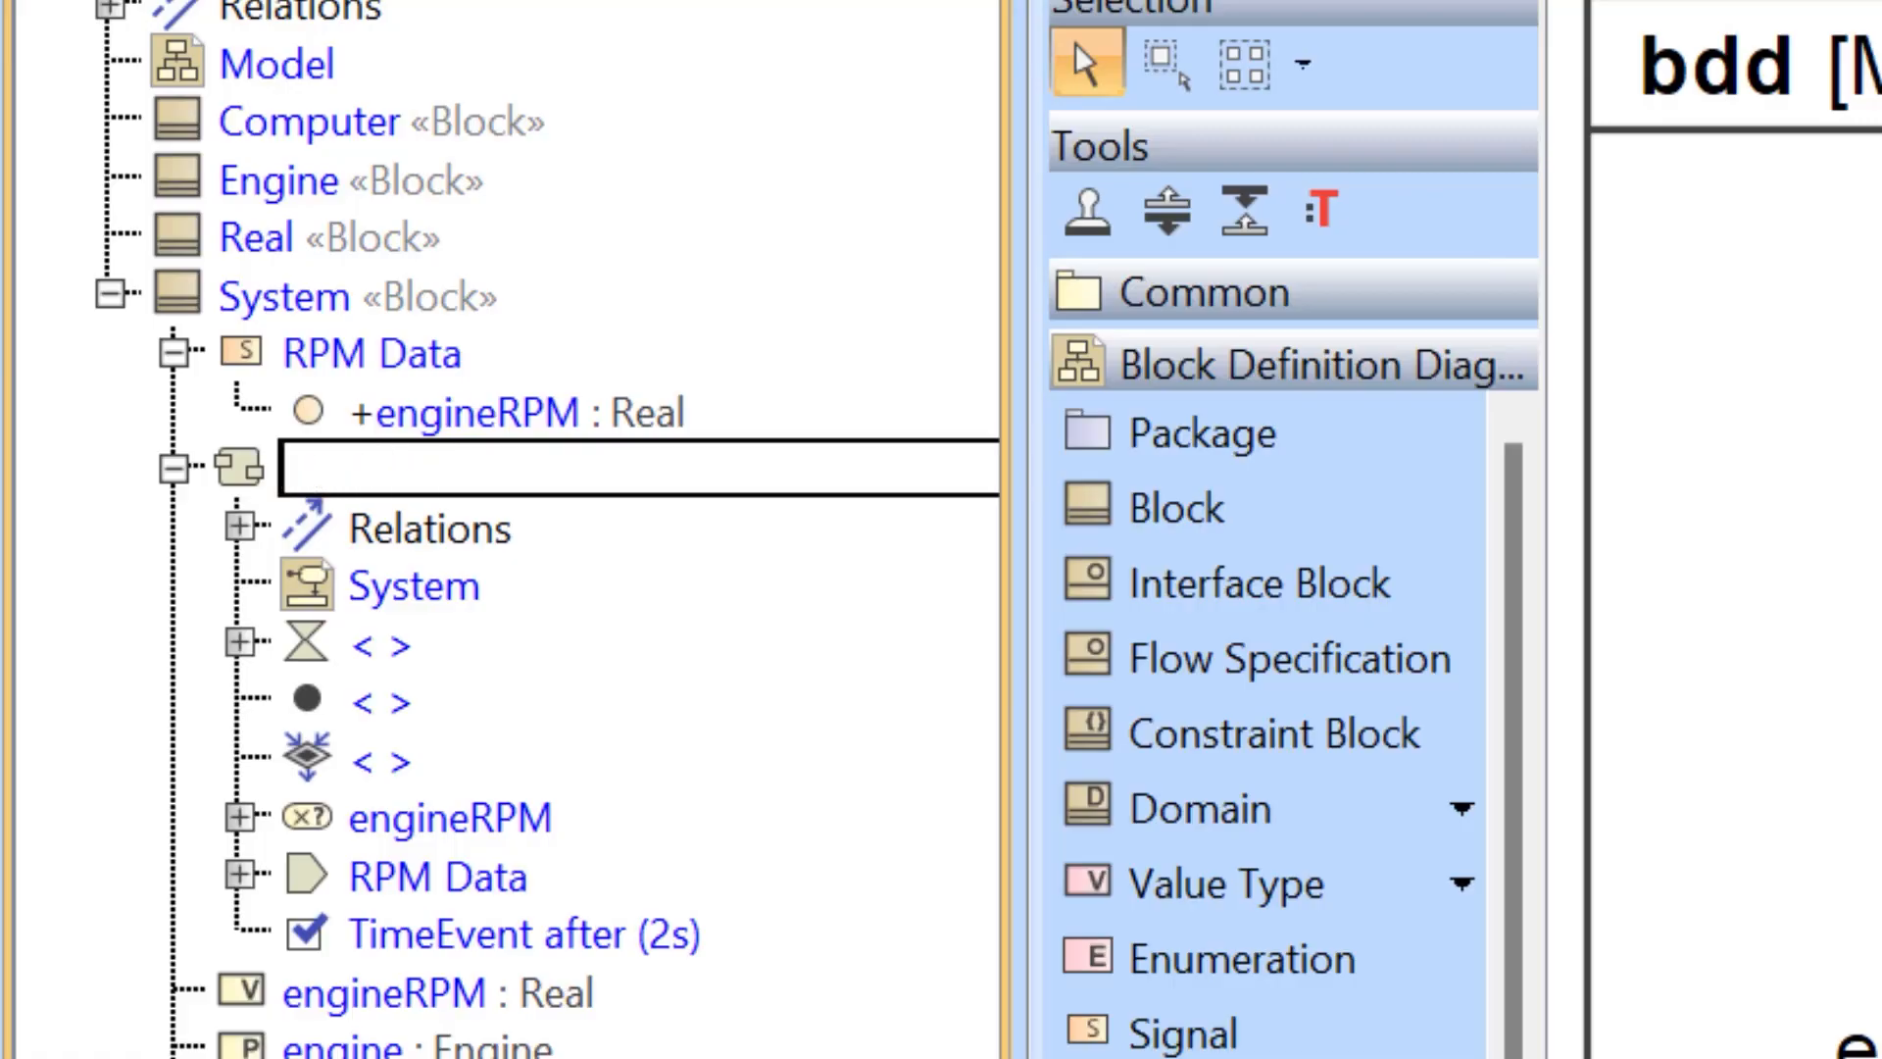
{"action": "type", "text": "Send RP"}
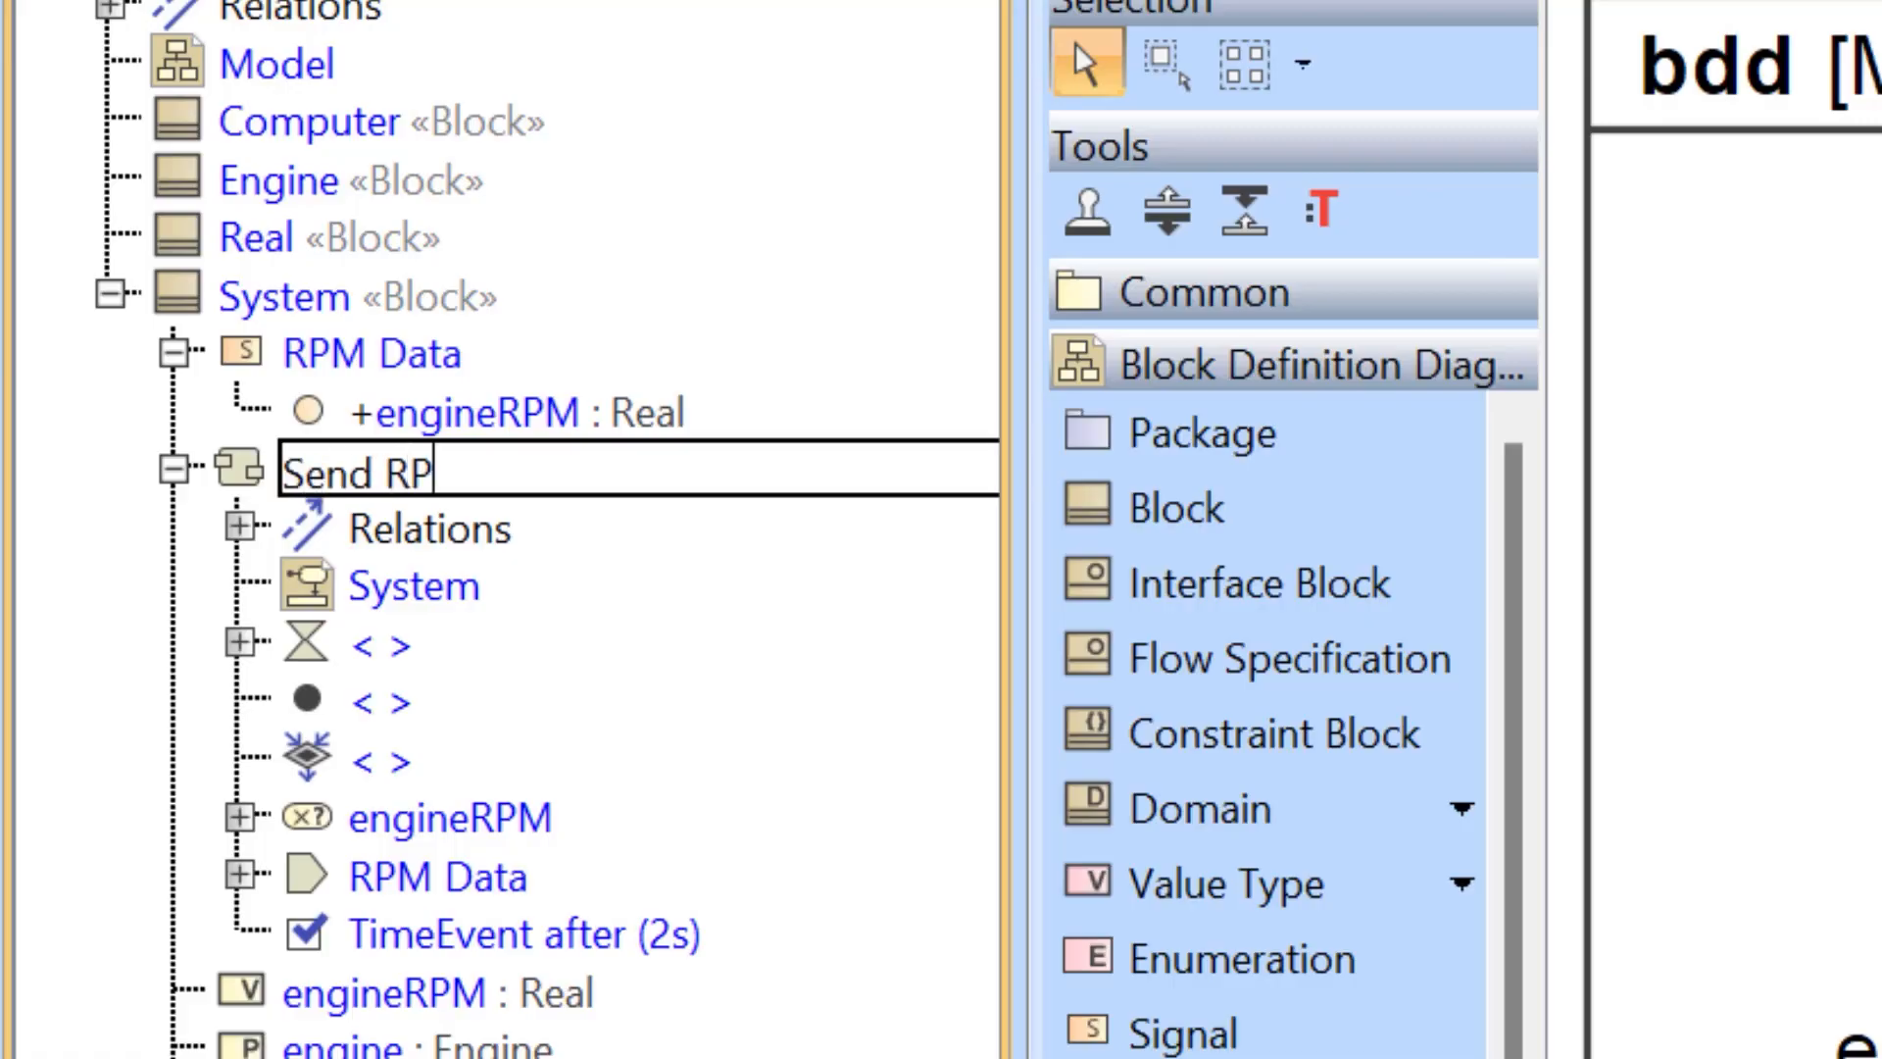
{"action": "type", "text": "M Data"}
{"action": "key", "text": "Return"}
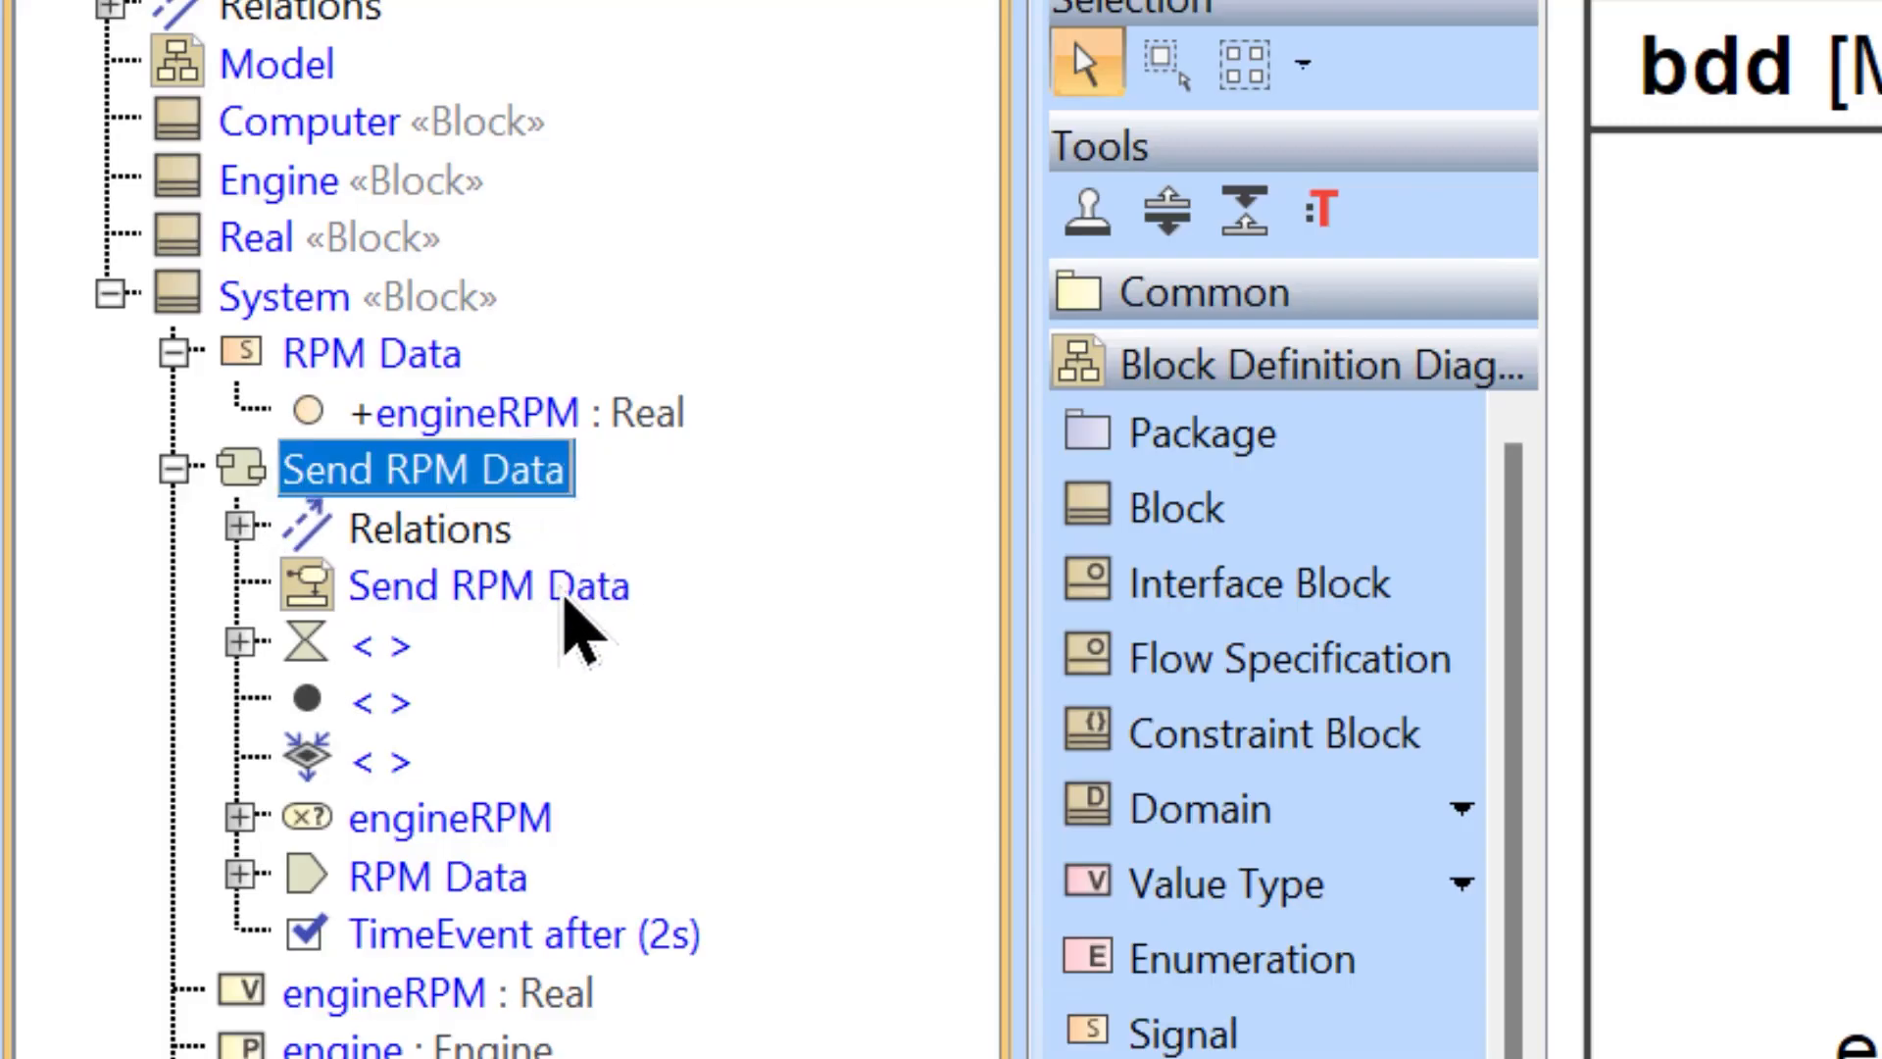
Delete the activity frame from the block definition diagram and place the Send RPM Data diagram there again with its contents displayed
{"action": "left_click", "coordinate": [566, 595]}
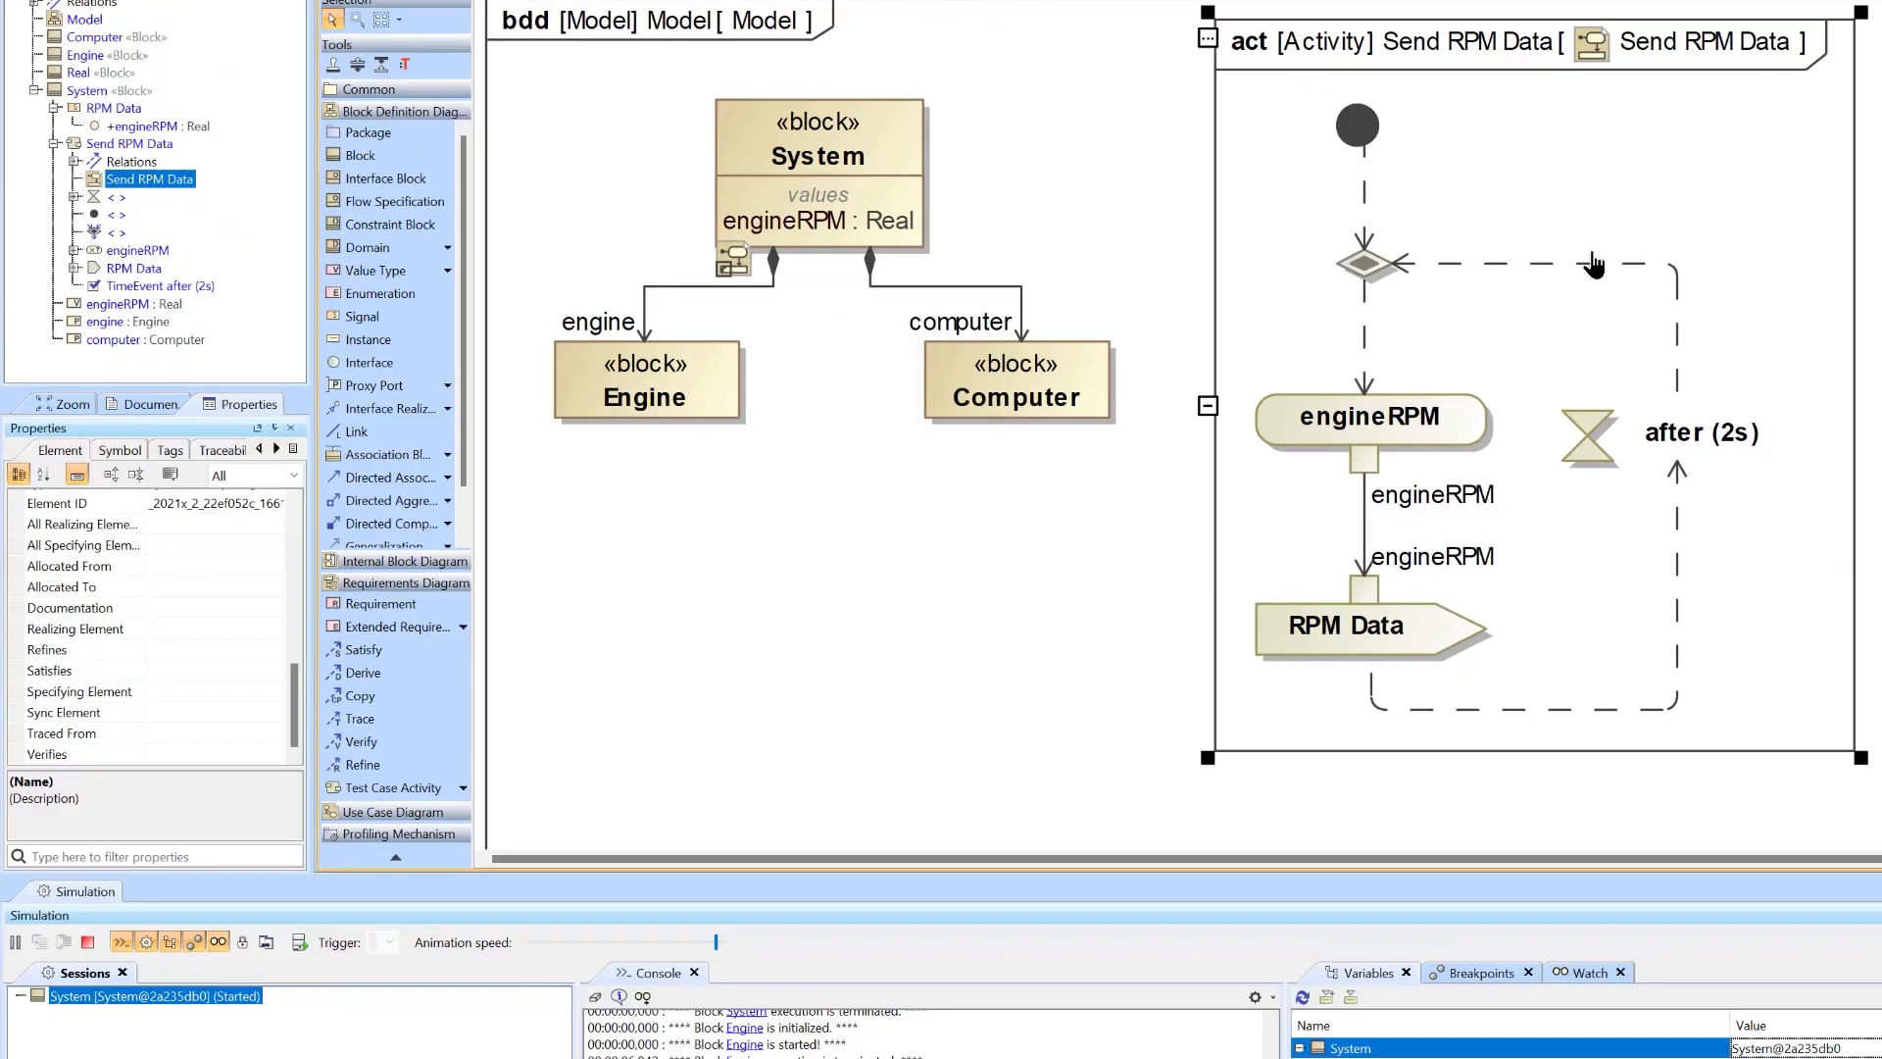
{"action": "key", "text": "Delete"}
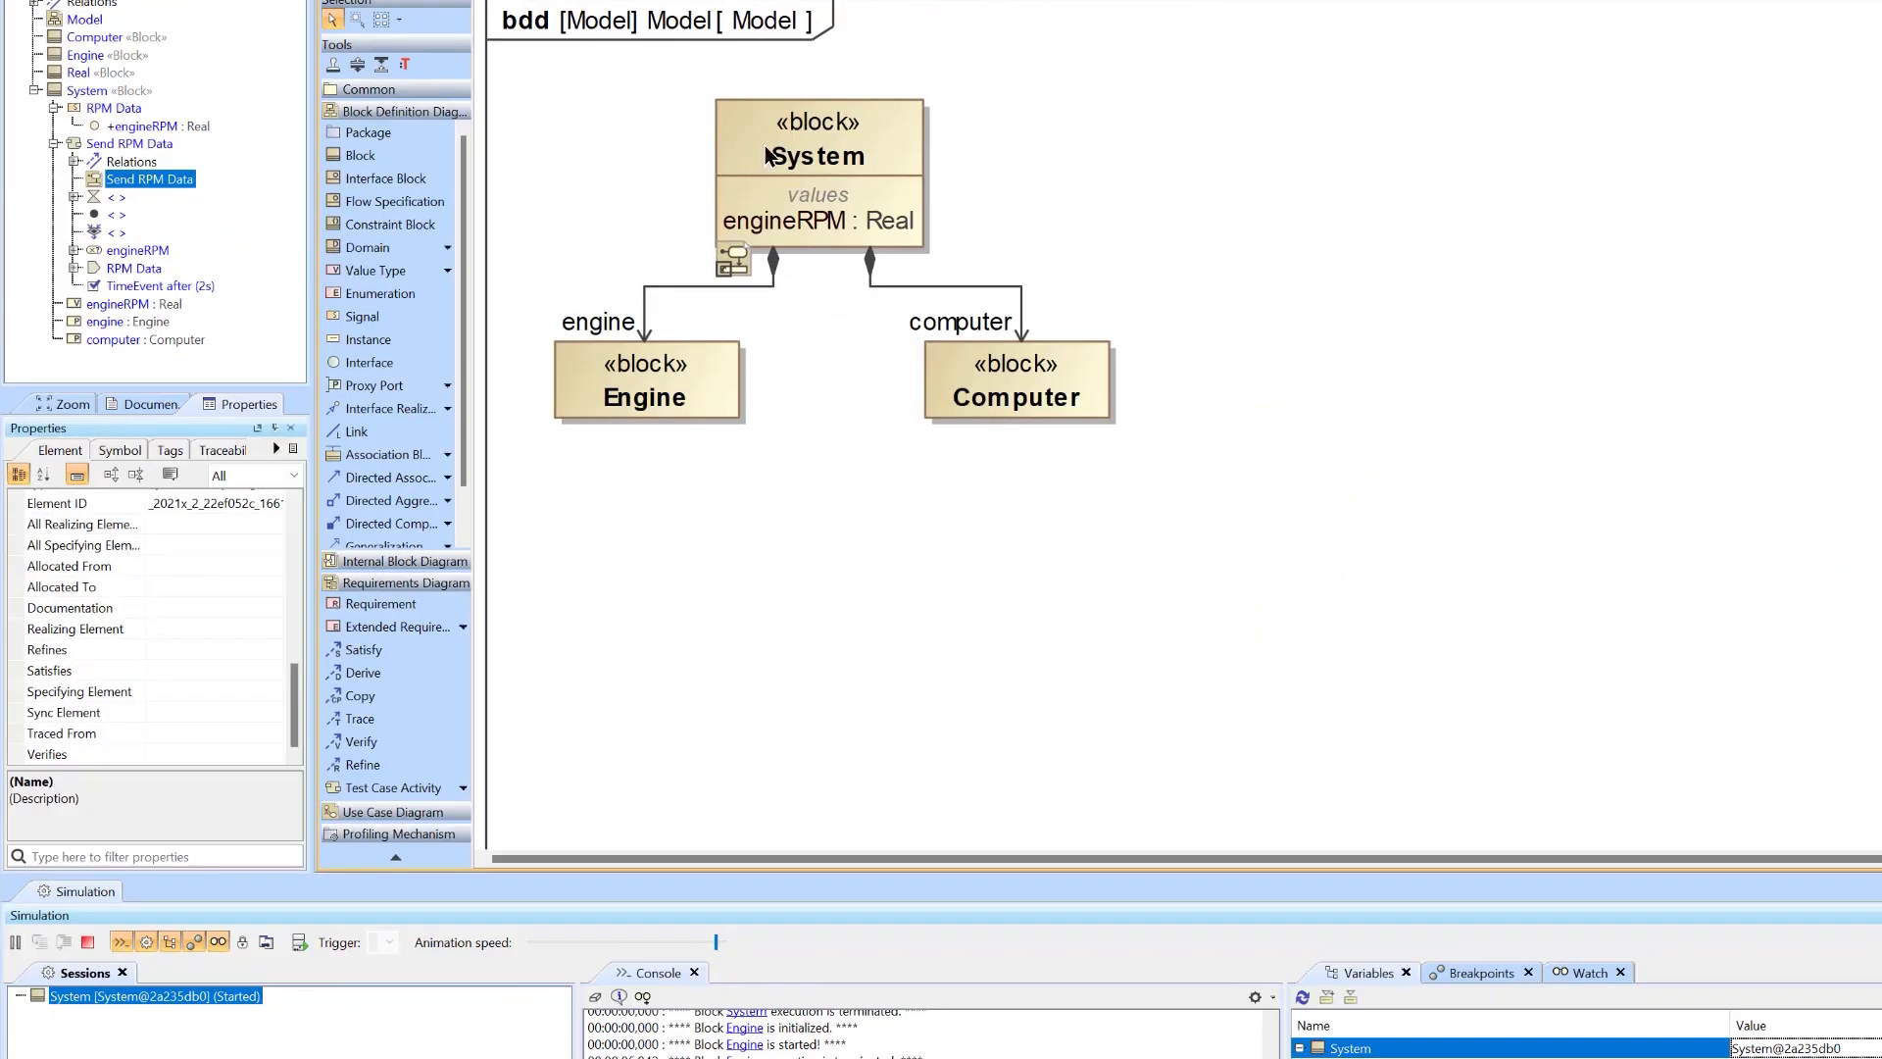
{"action": "left_click_drag", "start_coordinate": [117, 182], "coordinate": [1431, 241]}
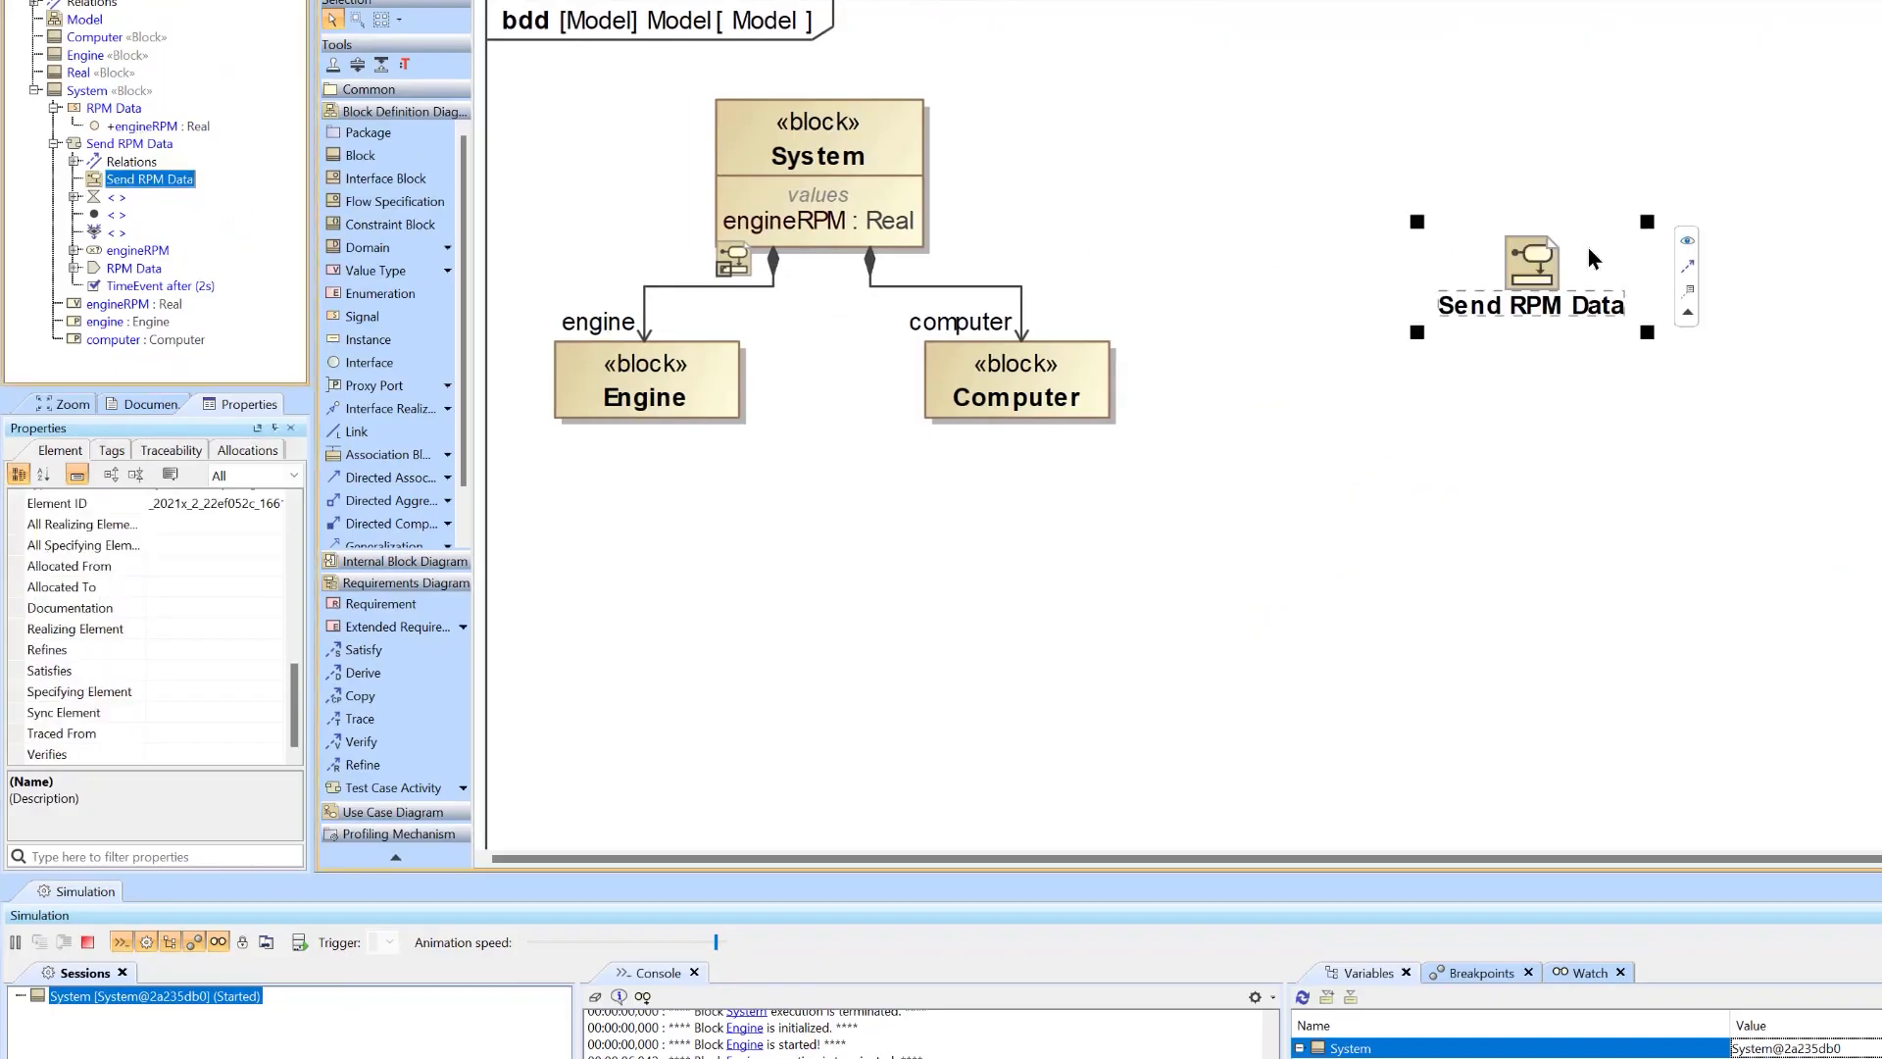
{"action": "left_click", "coordinate": [1688, 241]}
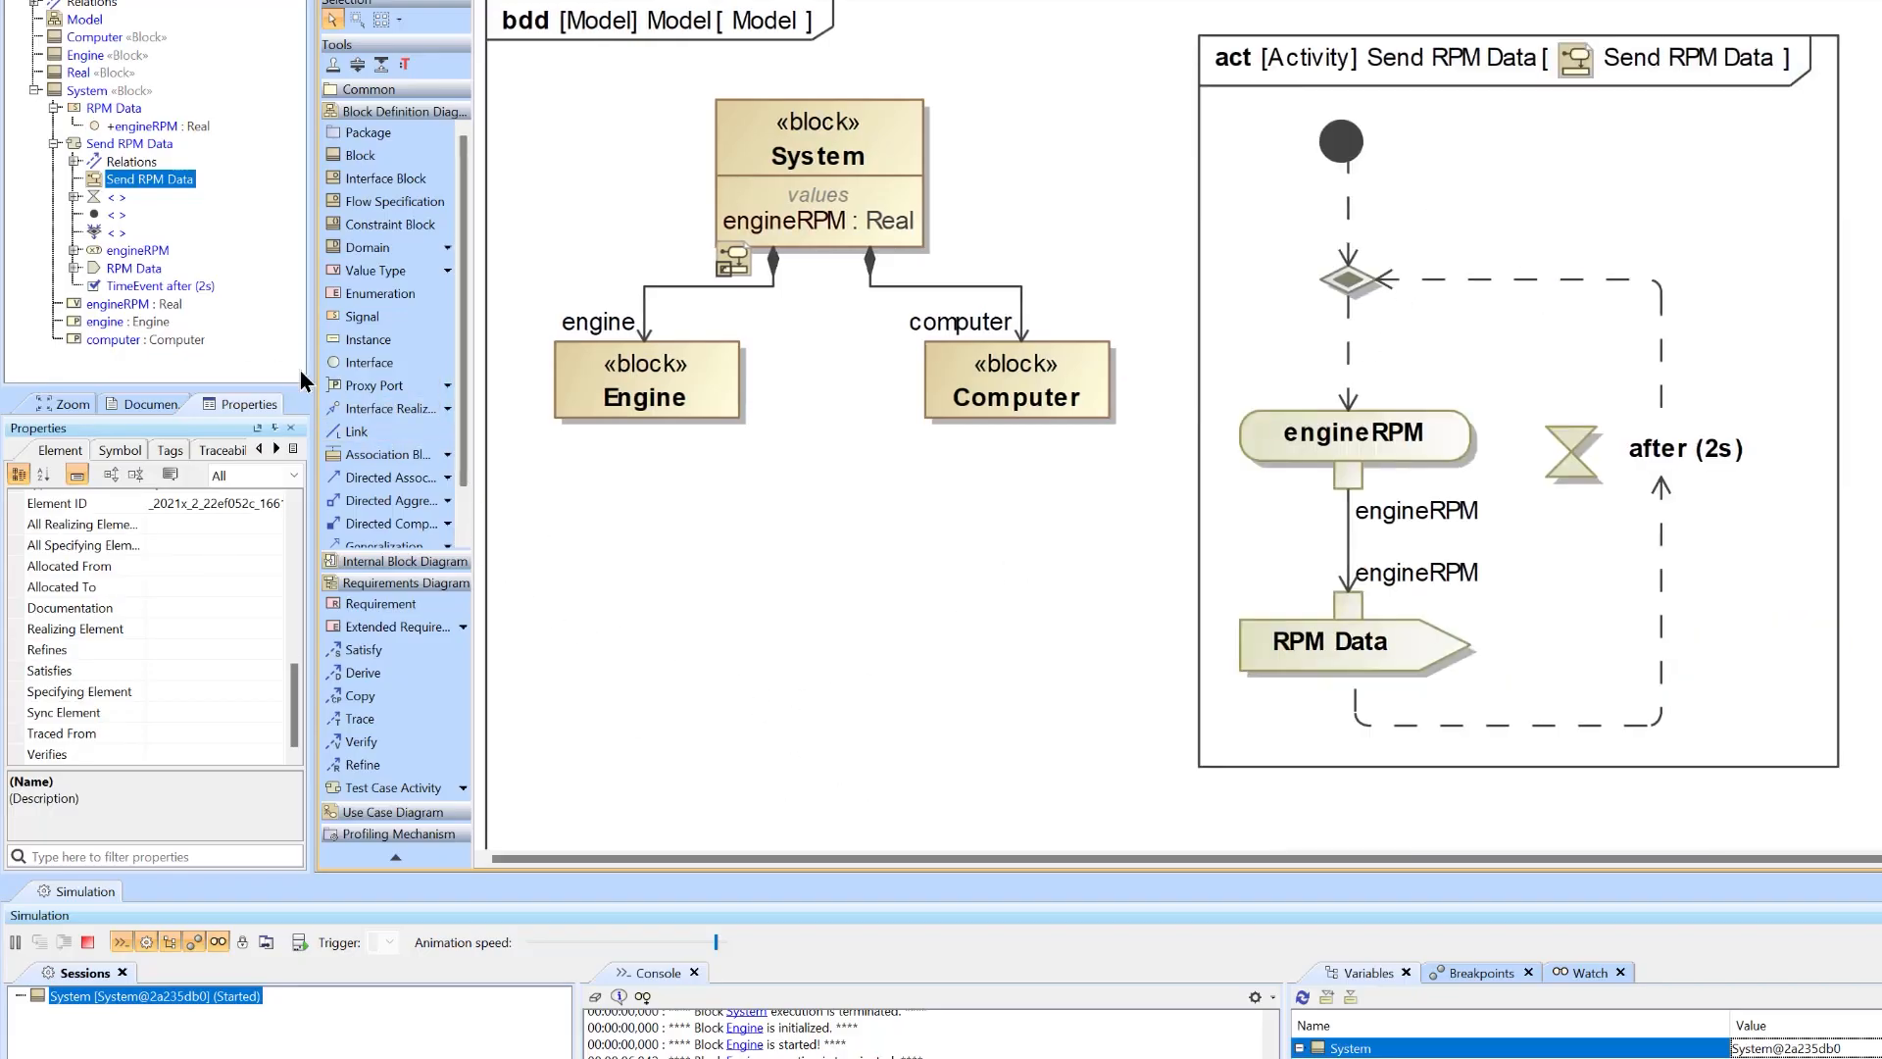
Set the System block's Classifier Behavior to Send RPM Data in its specification
{"action": "right_click", "coordinate": [827, 167]}
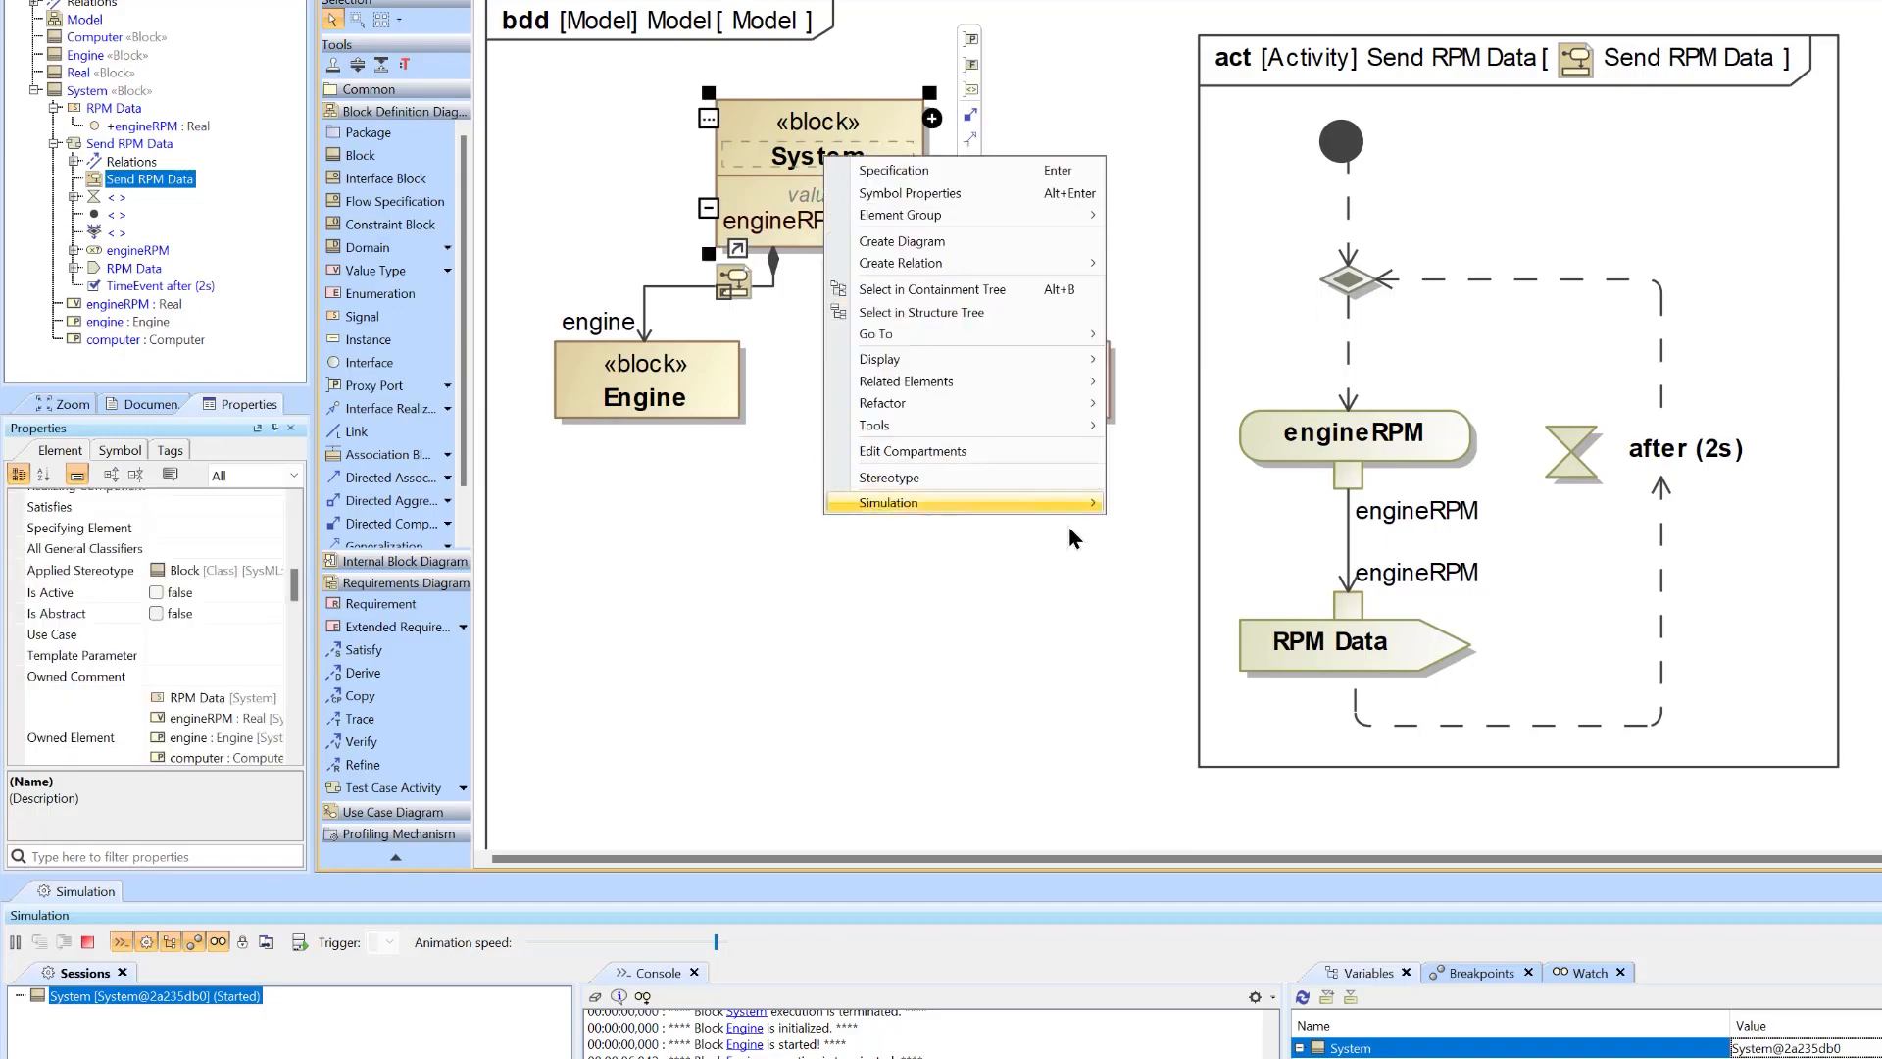
{"action": "mouse_move", "coordinate": [1068, 505]}
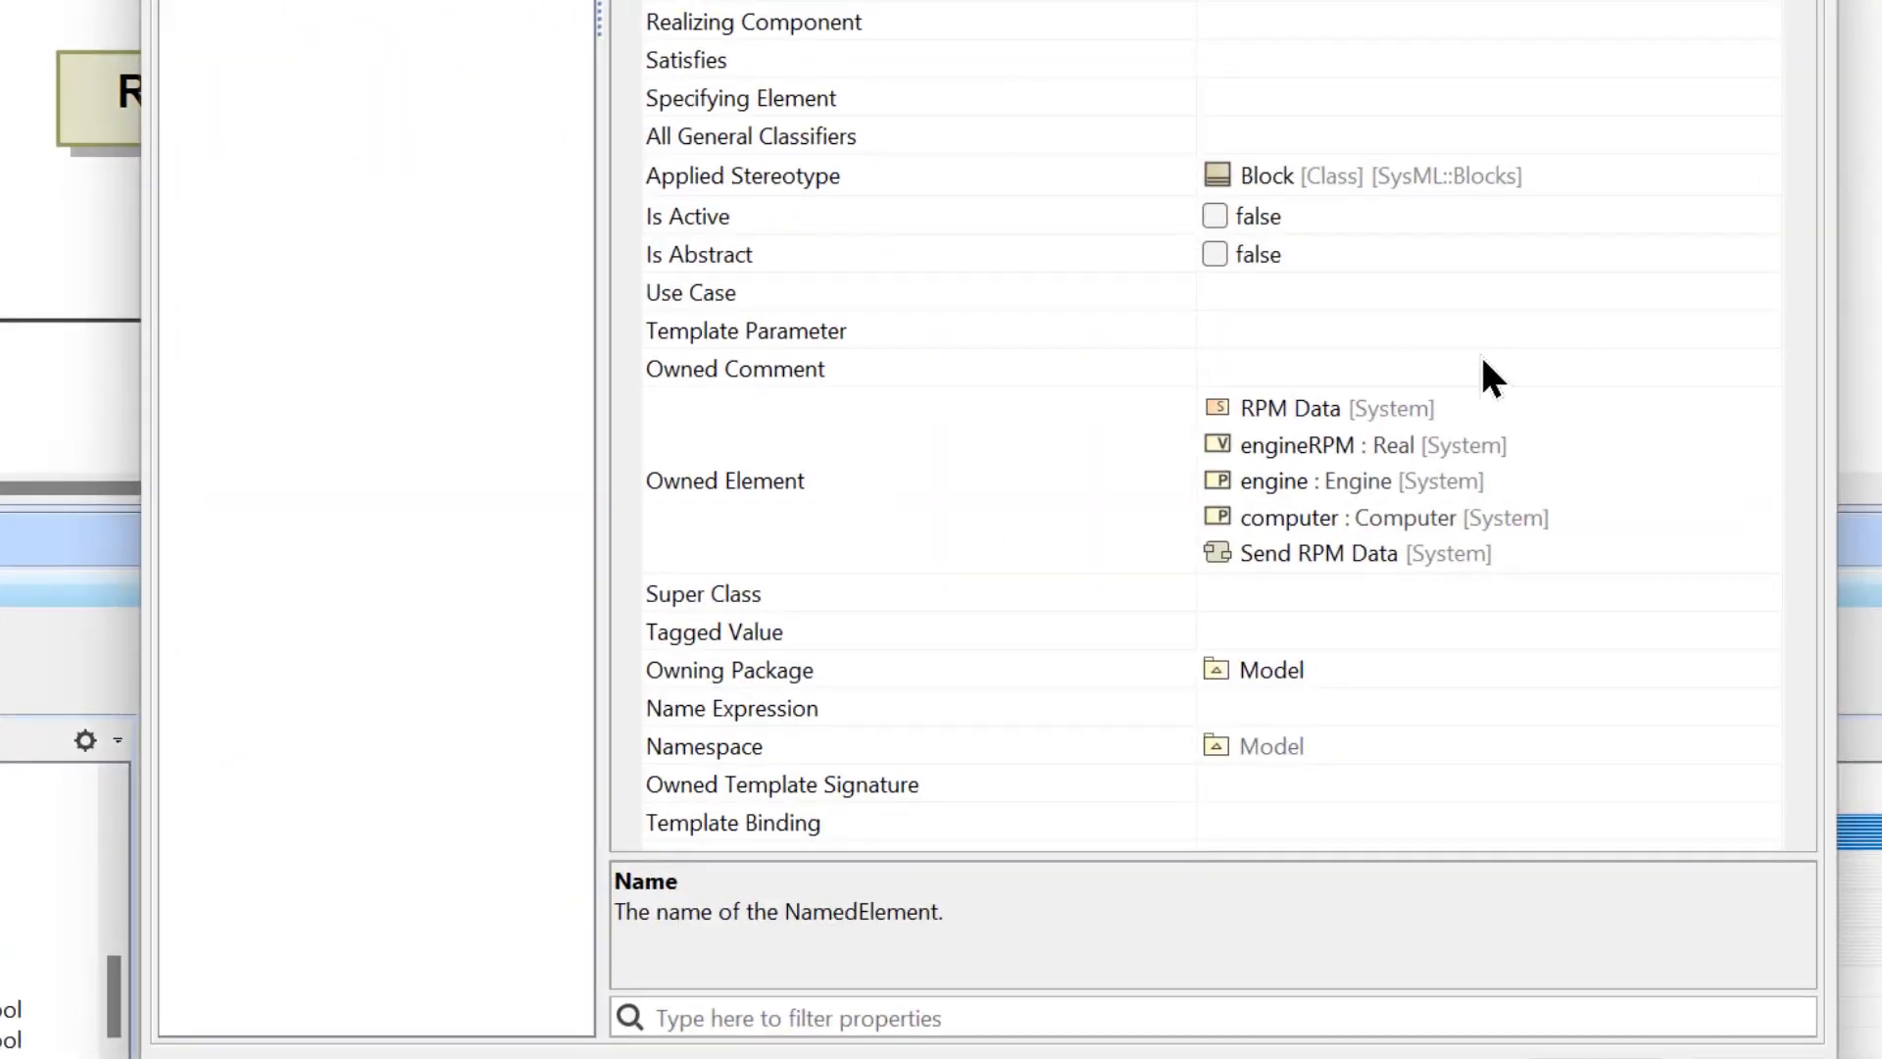
{"action": "scroll", "coordinate": [1448, 396], "scroll_direction": "down", "scroll_amount": 6}
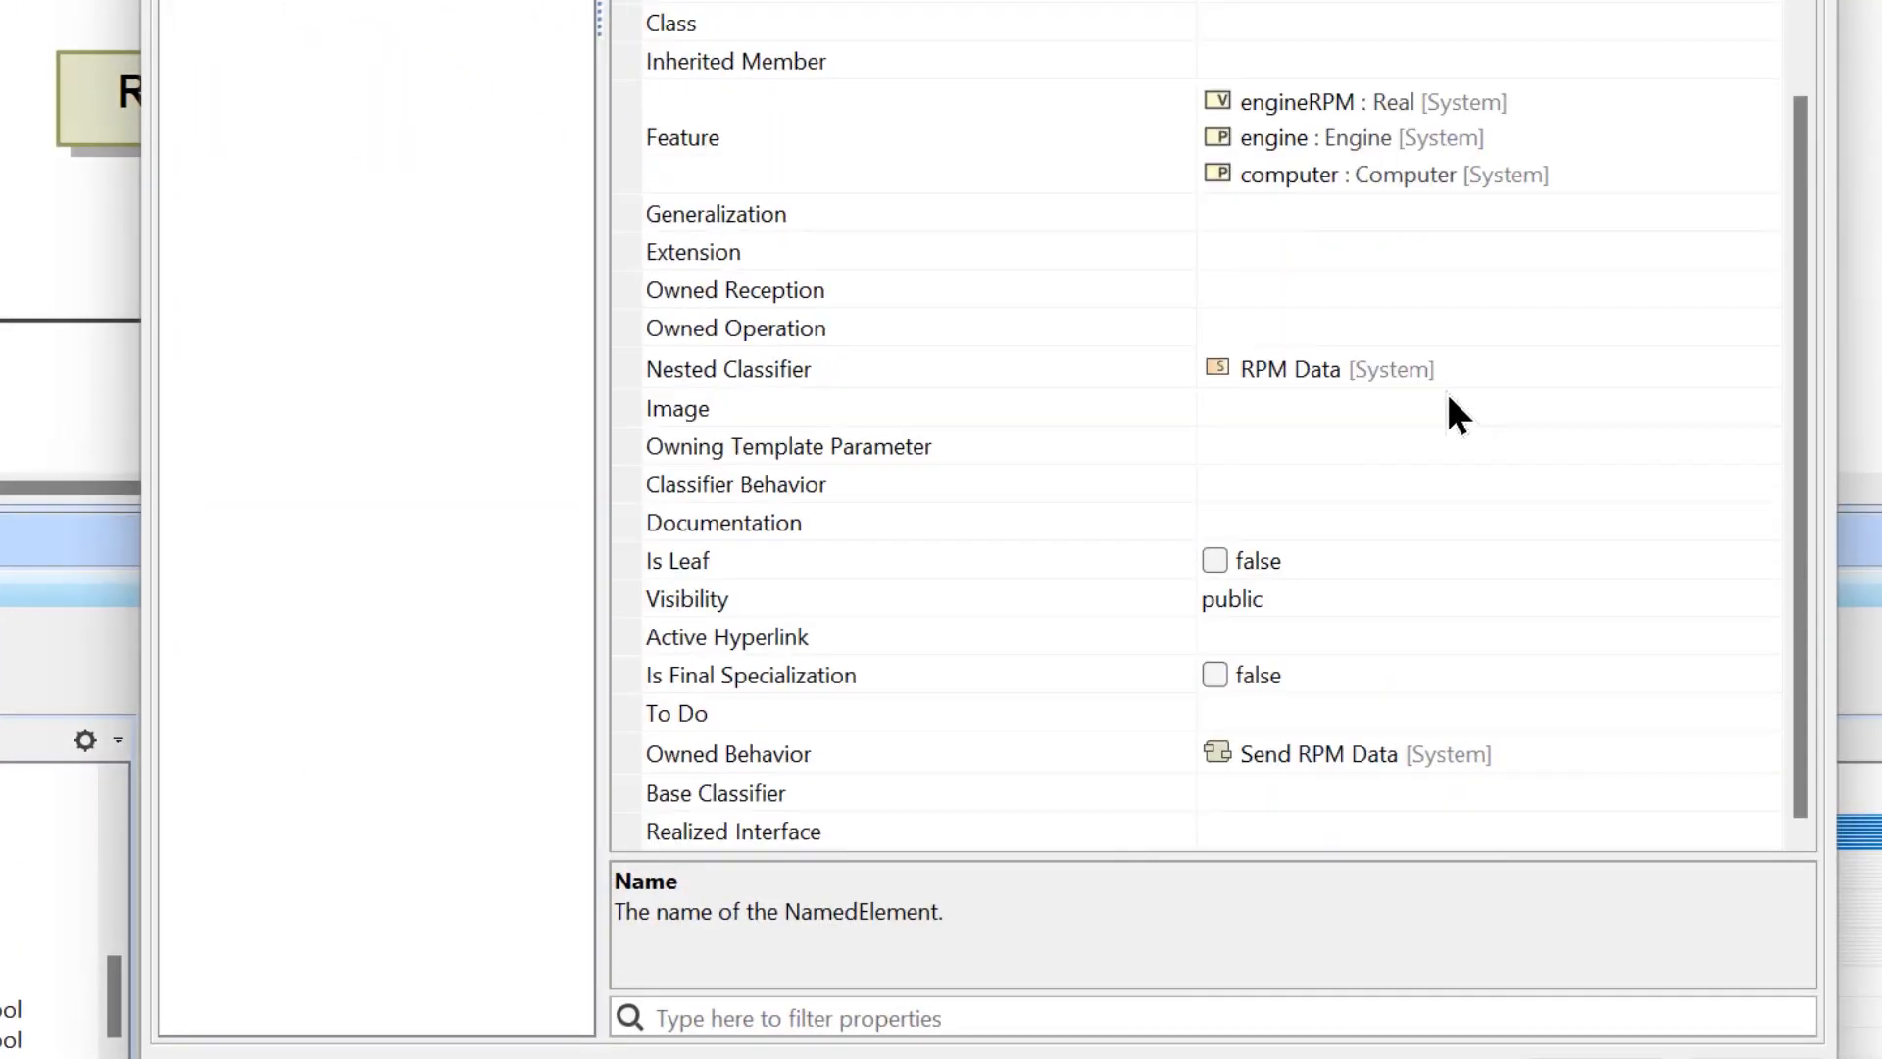
{"action": "left_click", "coordinate": [1268, 485]}
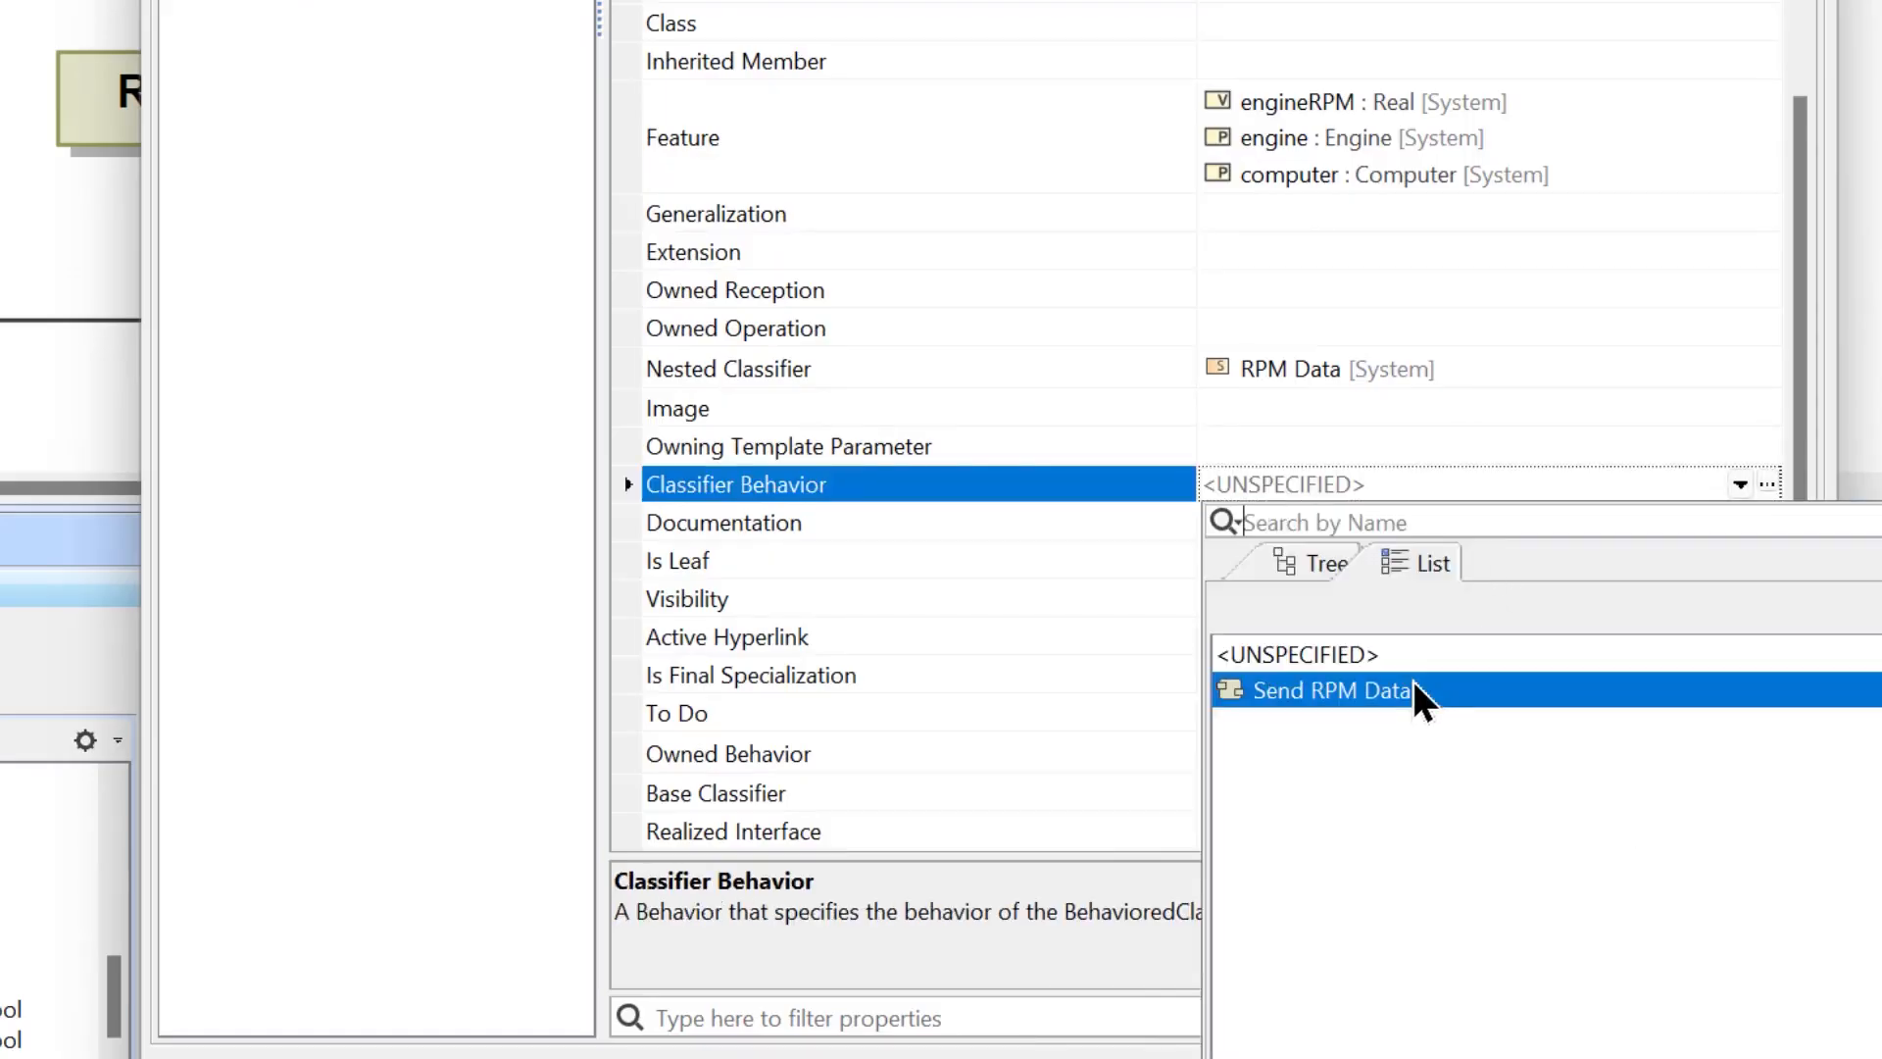
{"action": "left_click", "coordinate": [1445, 692]}
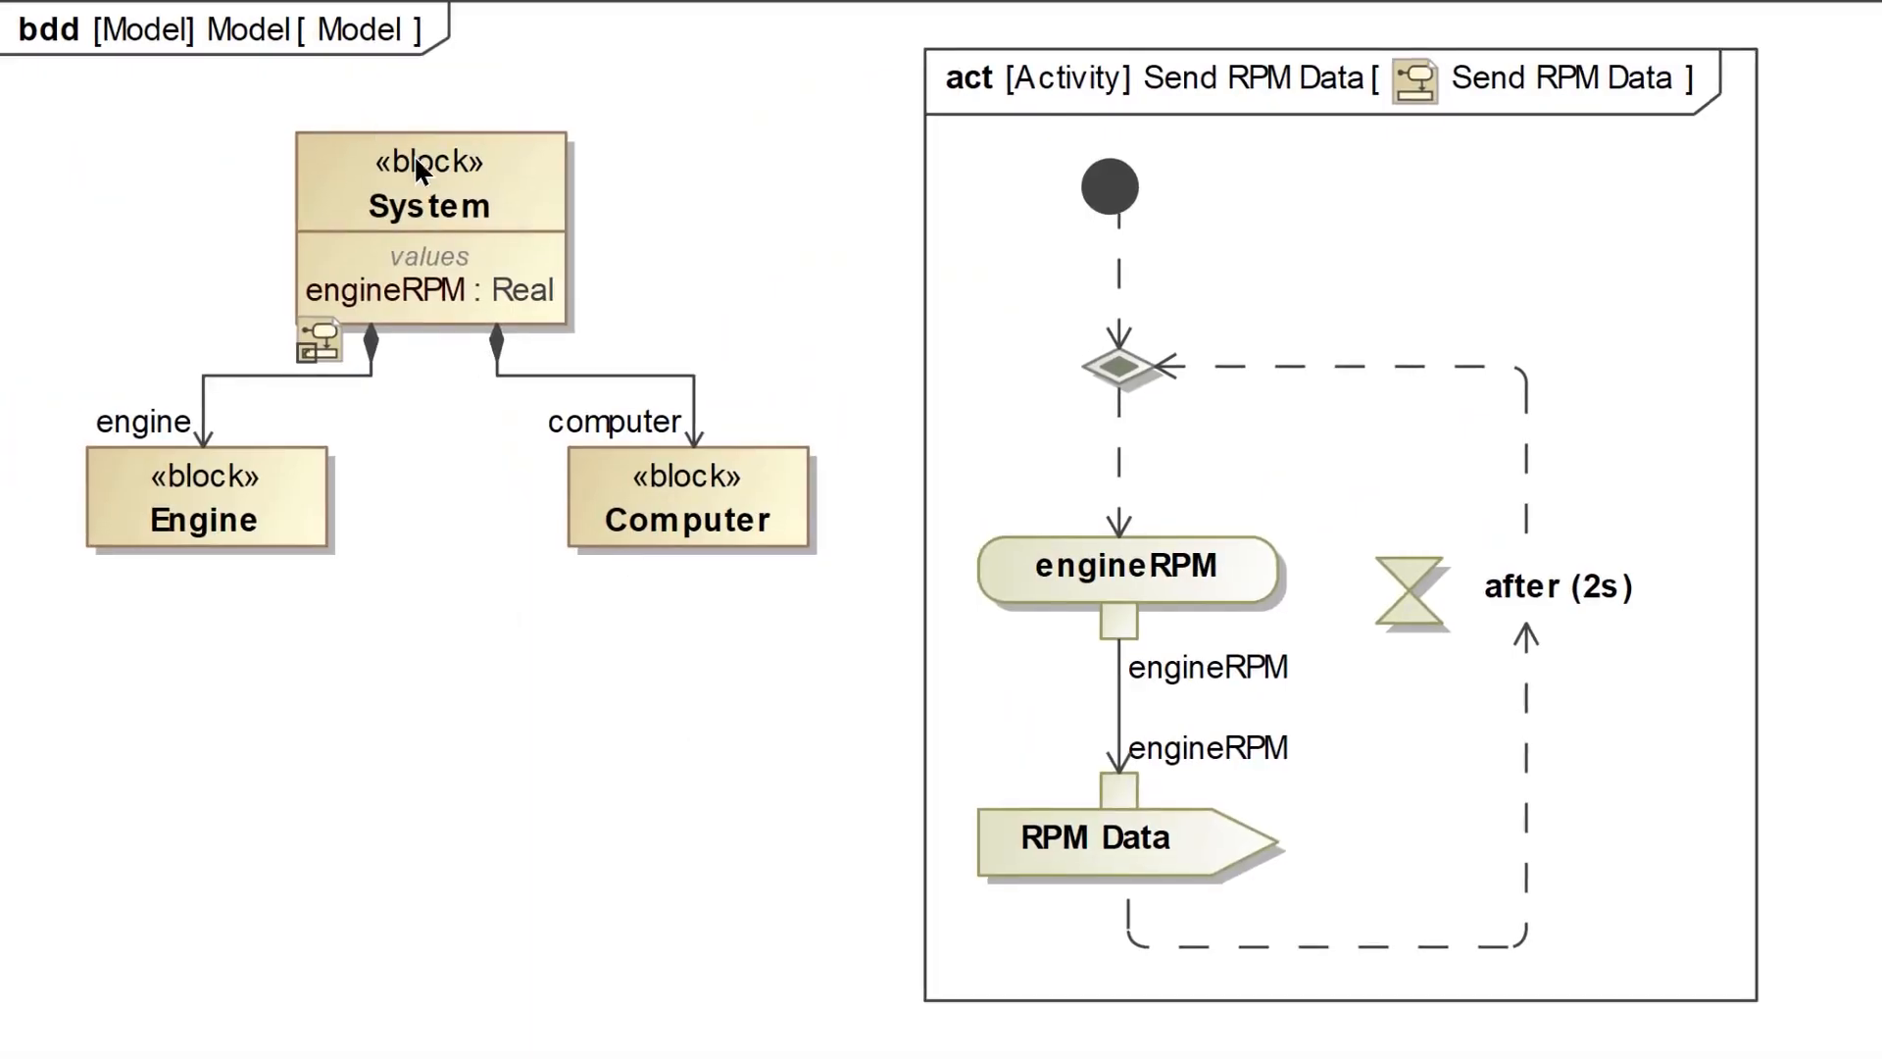
Run the System block's simulation again, terminating the execution already in progress
{"action": "right_click", "coordinate": [413, 154]}
{"action": "mouse_move", "coordinate": [752, 608]}
{"action": "left_click", "coordinate": [820, 606]}
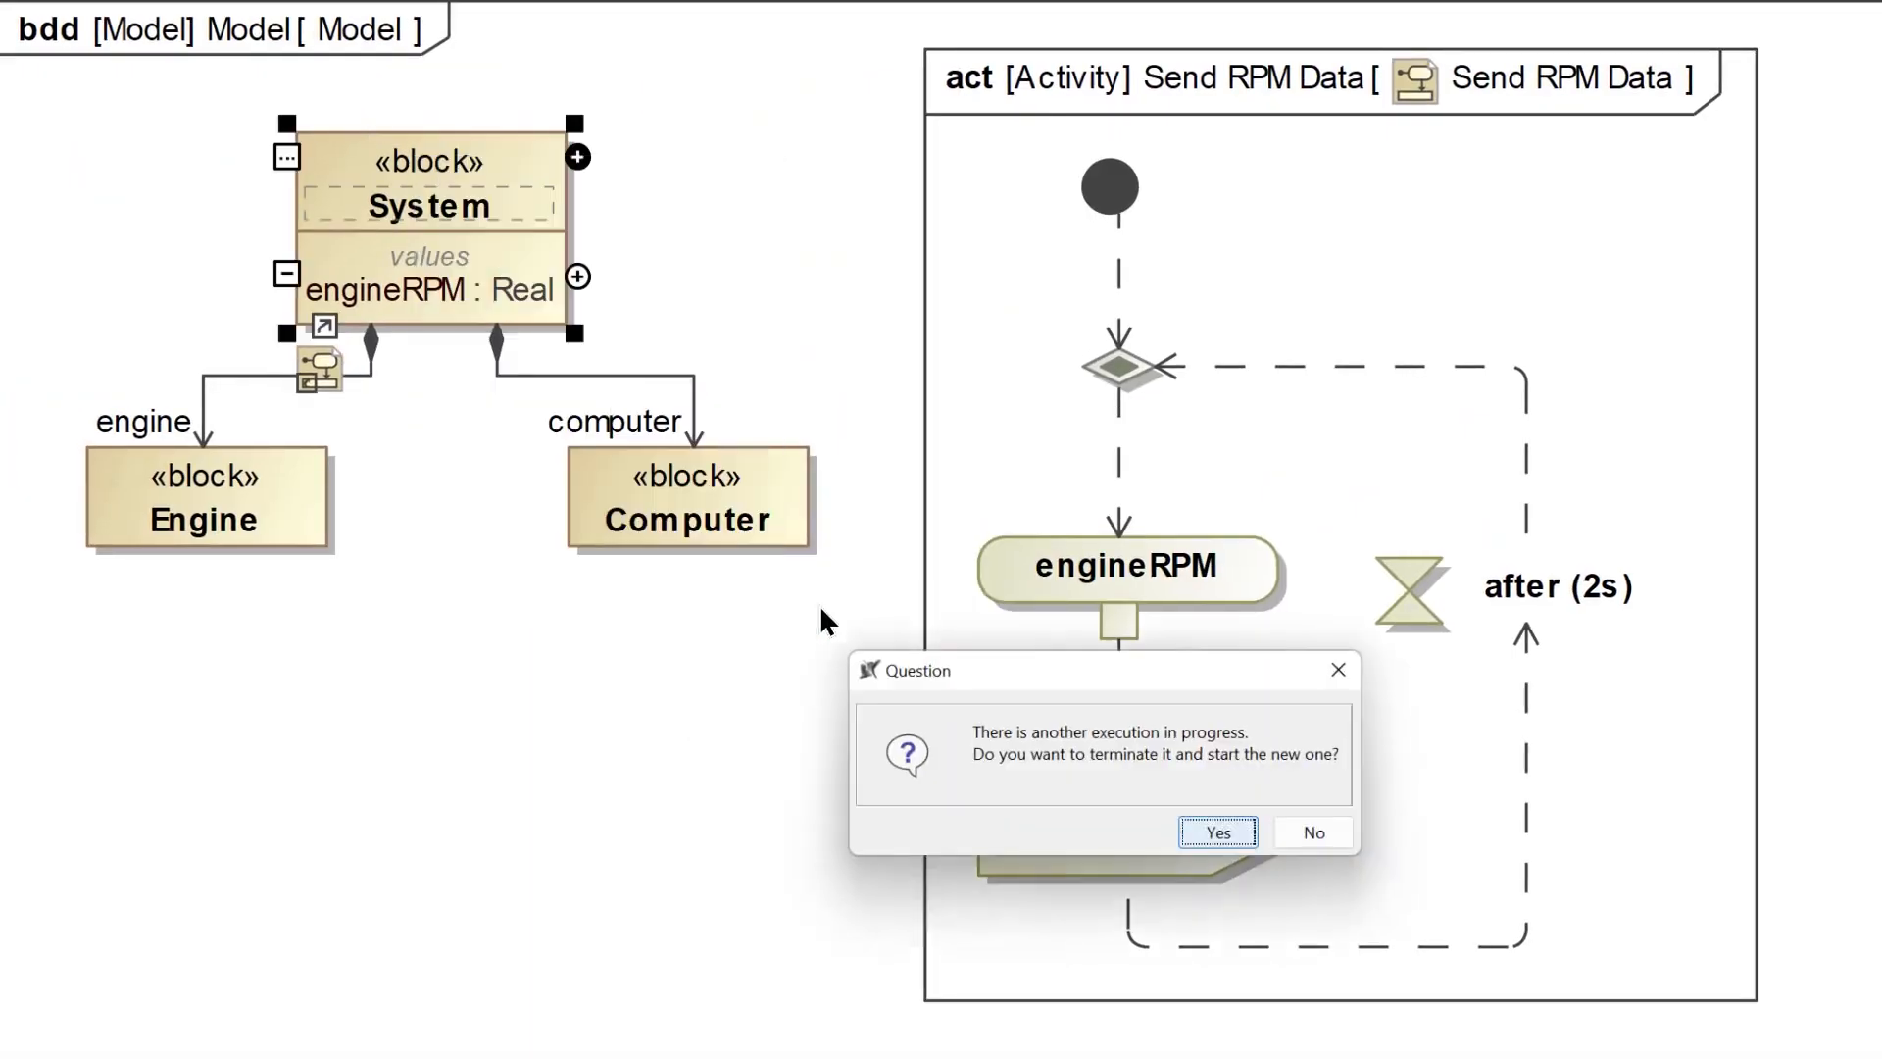
{"action": "left_click", "coordinate": [1217, 833]}
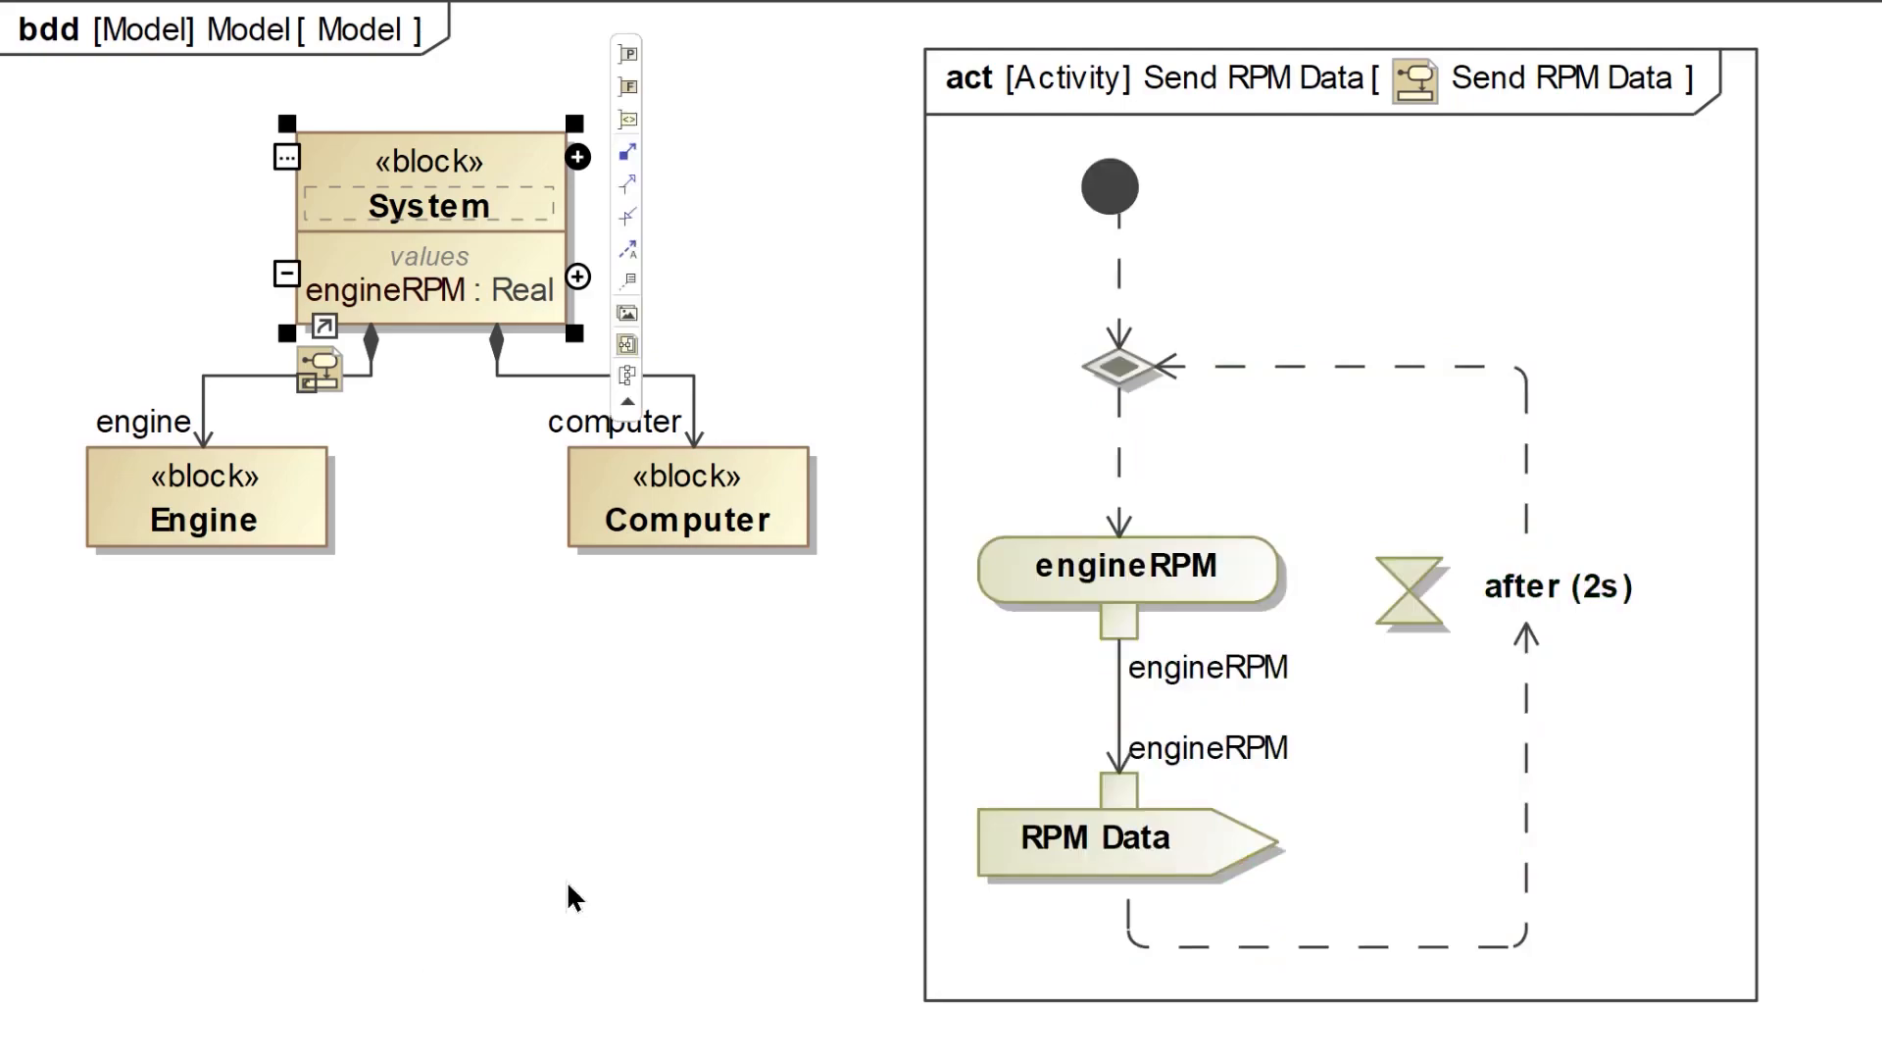
{"action": "left_click", "coordinate": [567, 883]}
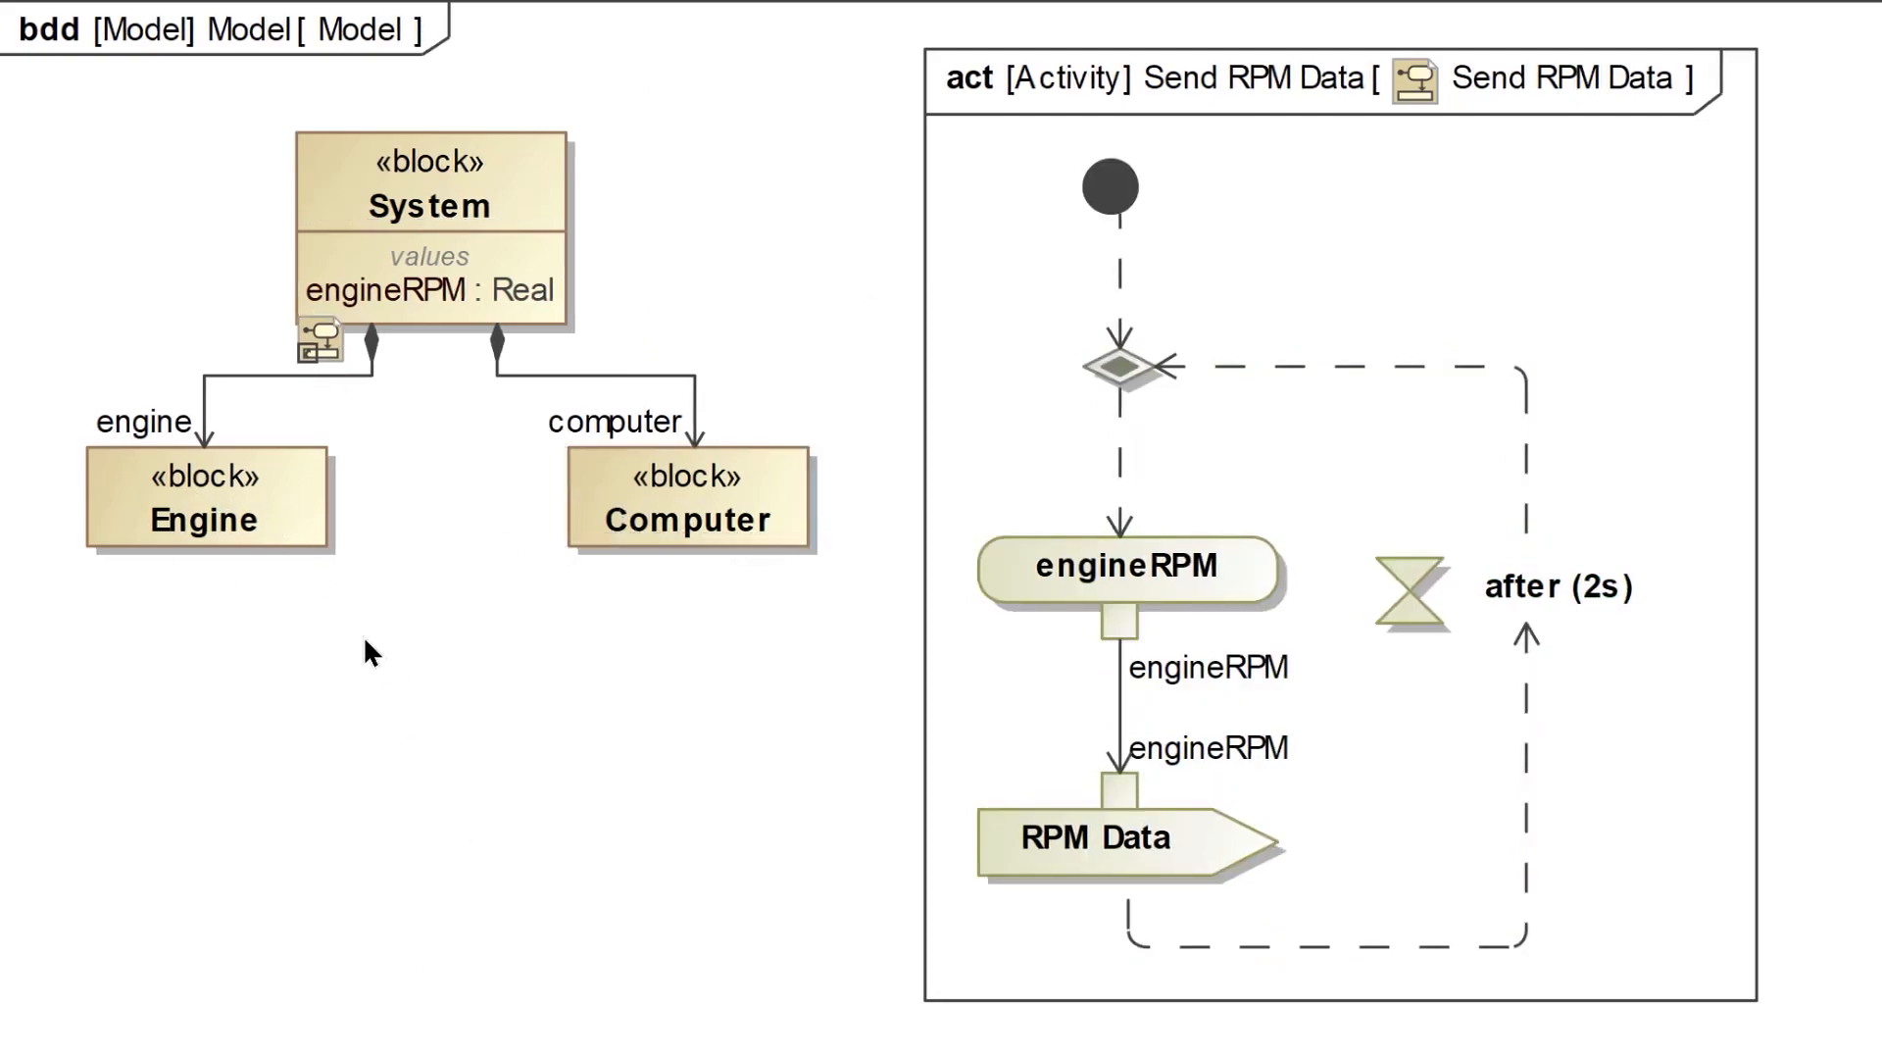
{"action": "left_click", "coordinate": [272, 478]}
{"action": "left_click", "coordinate": [627, 484]}
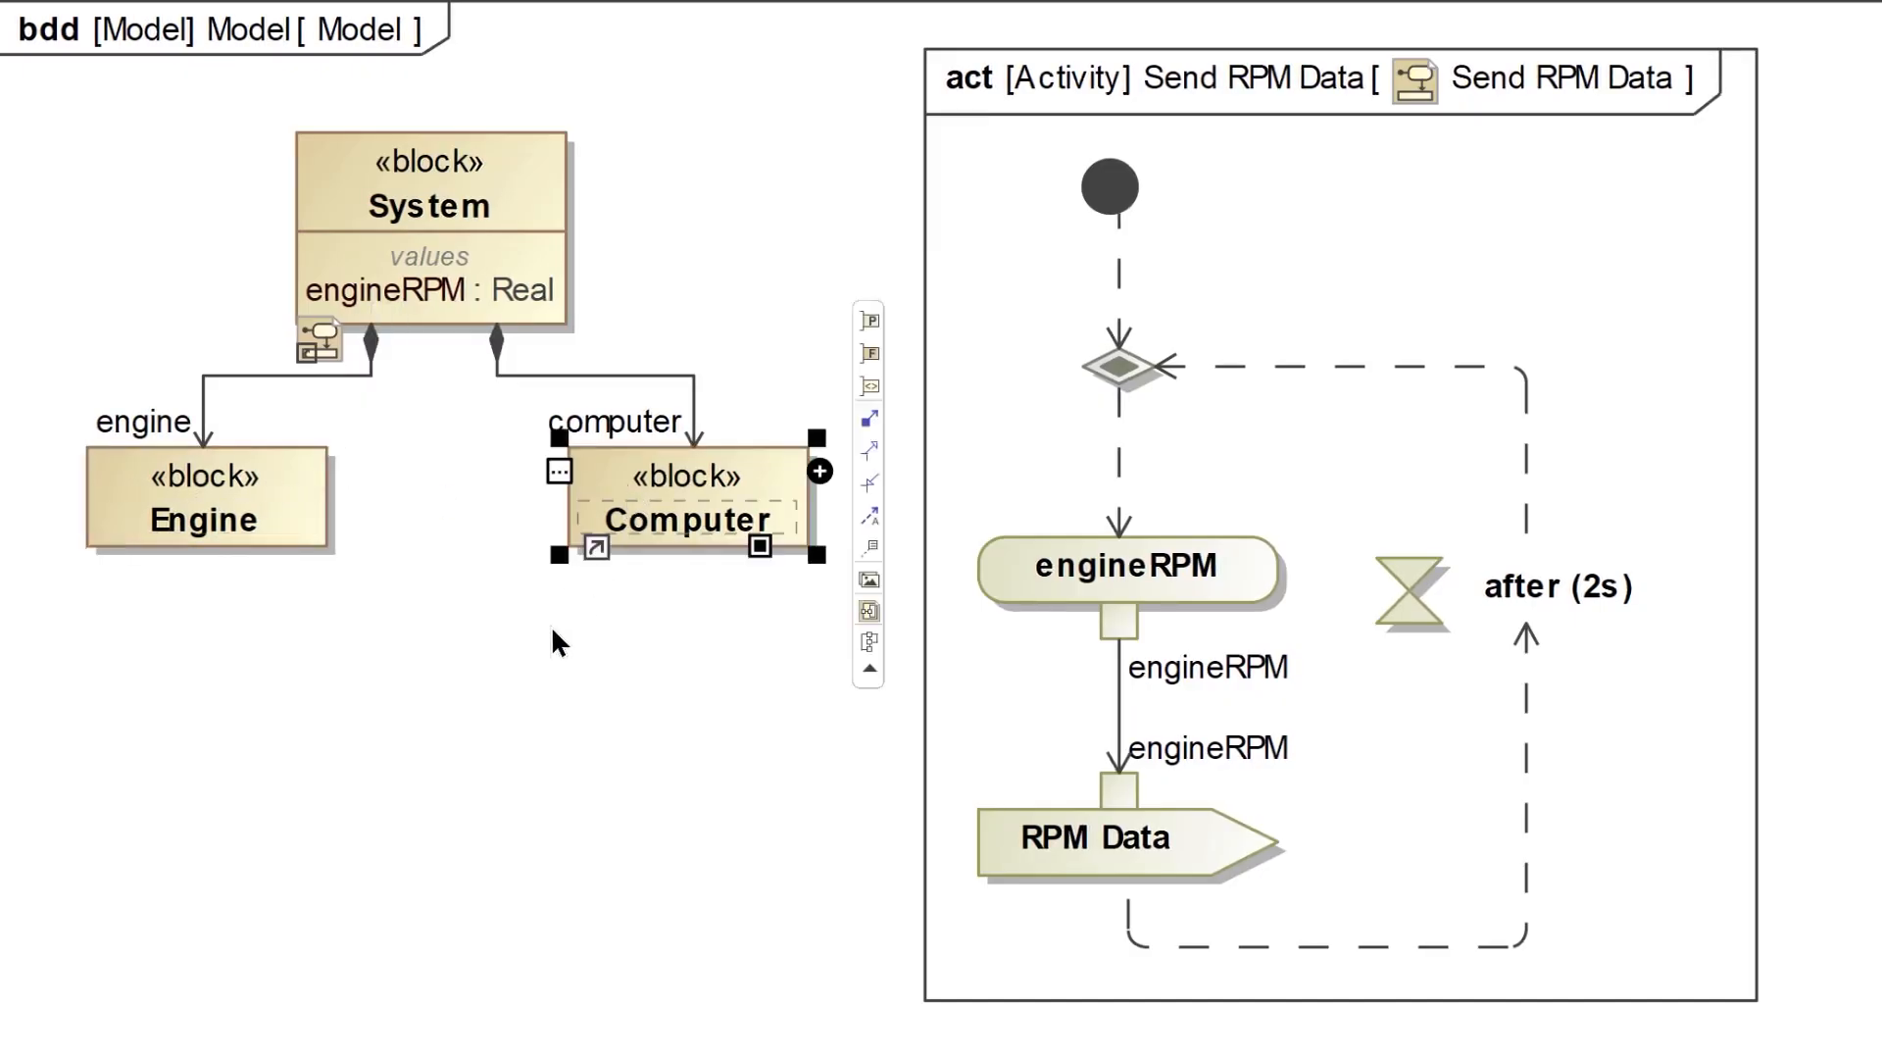
{"action": "left_click", "coordinate": [554, 640]}
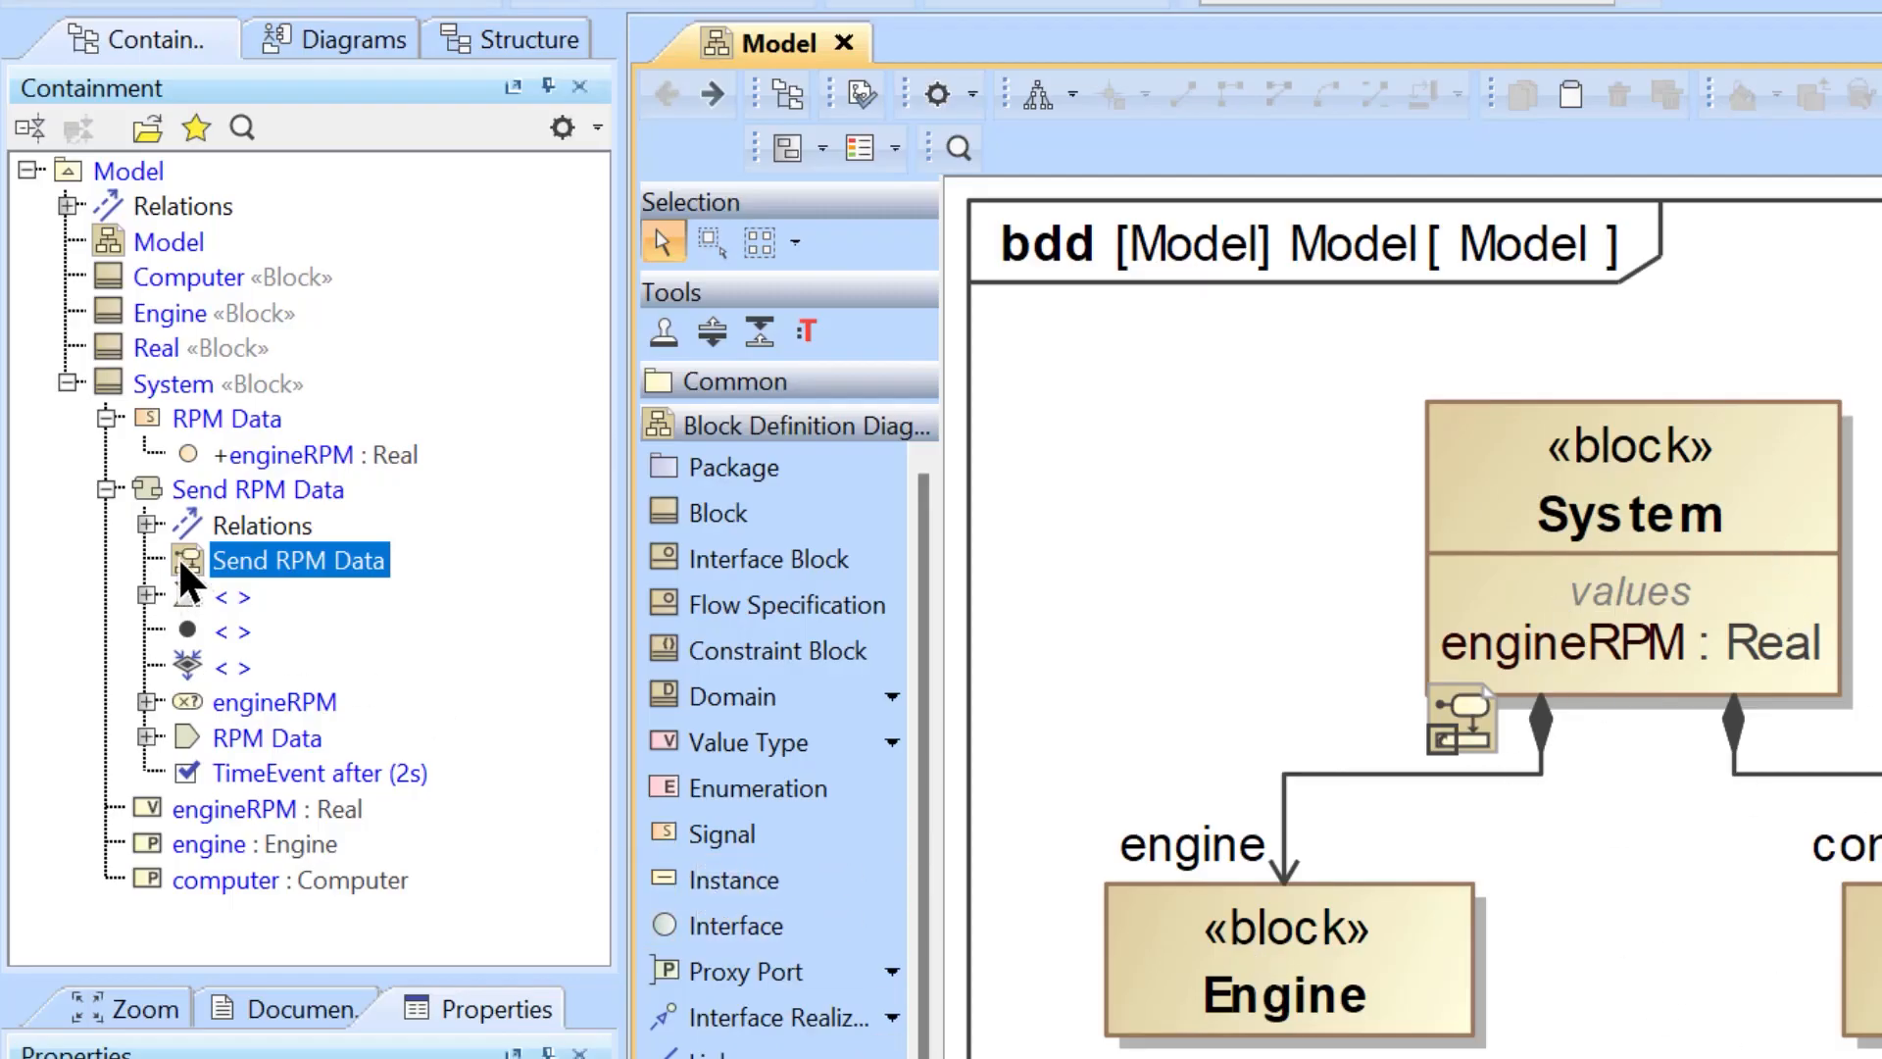
Move the Send RPM Data activity and the engineRPM value property from the System block to the Engine block
{"action": "left_click", "coordinate": [194, 490]}
{"action": "left_click_drag", "start_coordinate": [193, 490], "coordinate": [180, 316]}
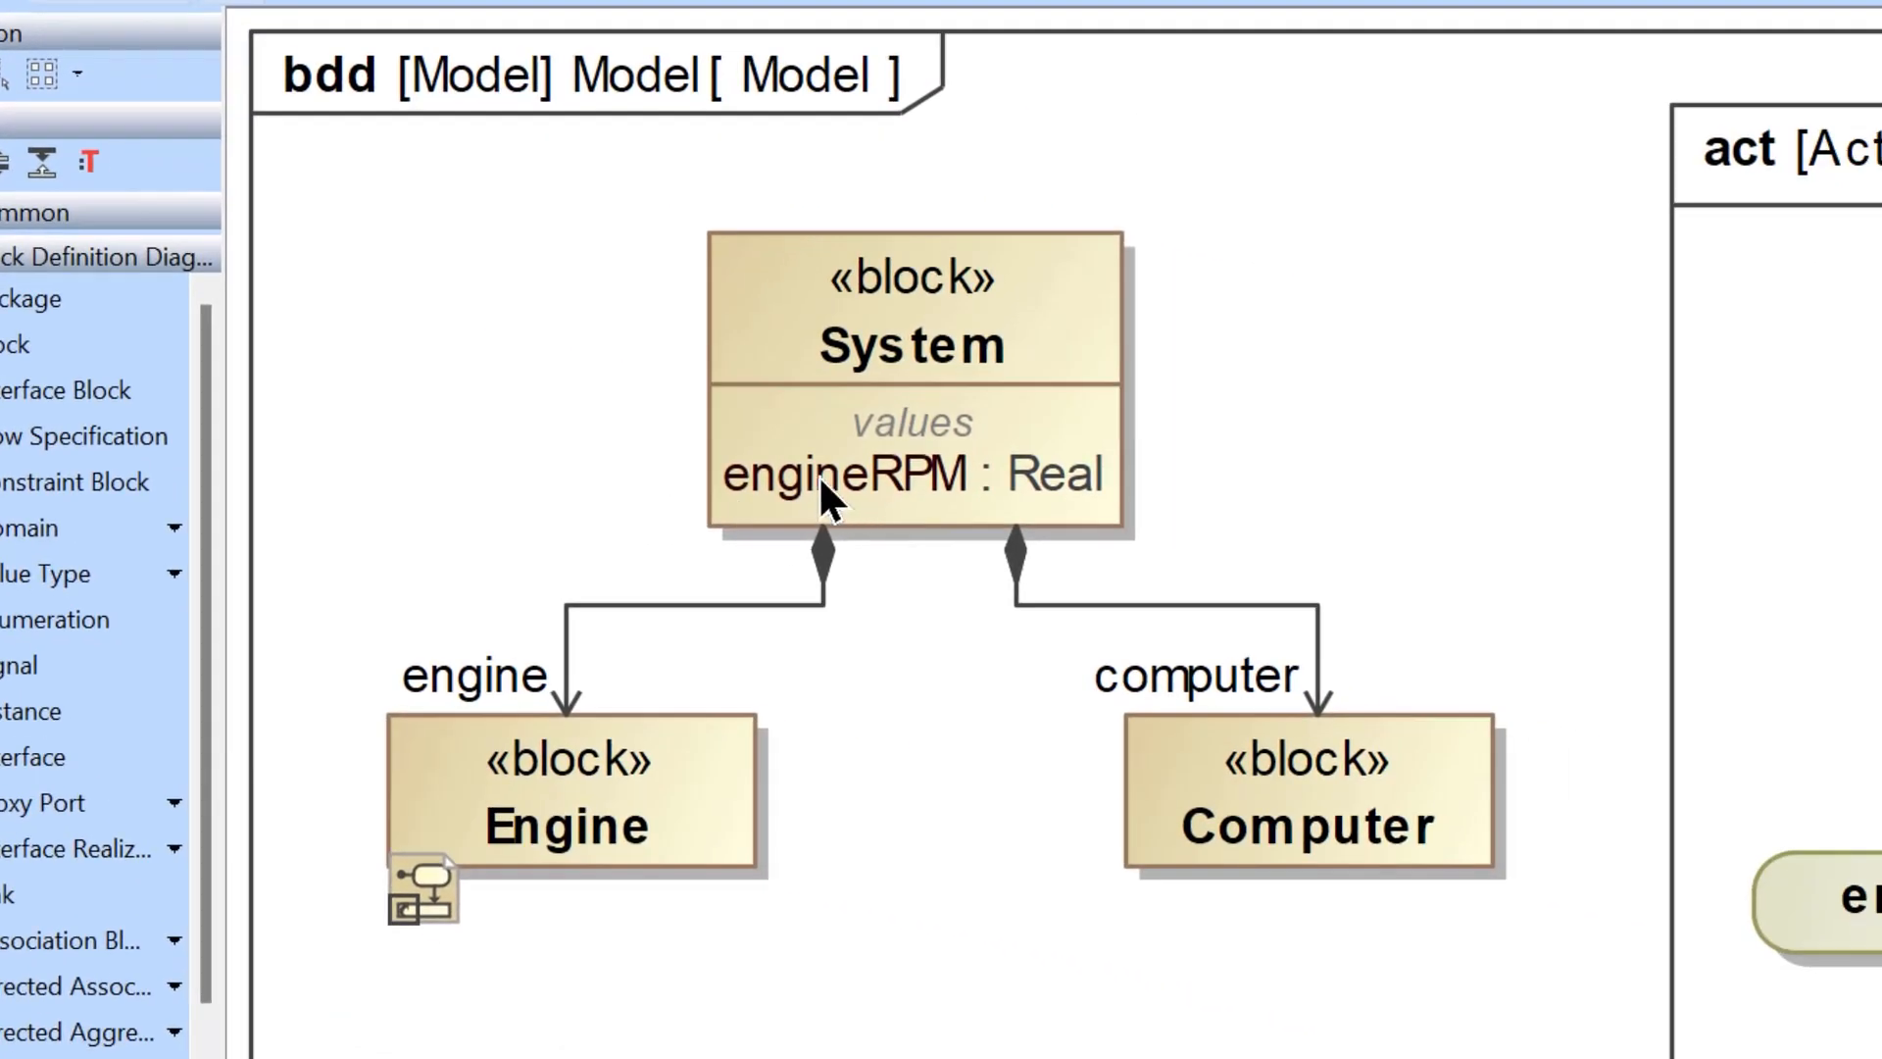
{"action": "left_click_drag", "start_coordinate": [820, 474], "coordinate": [597, 798]}
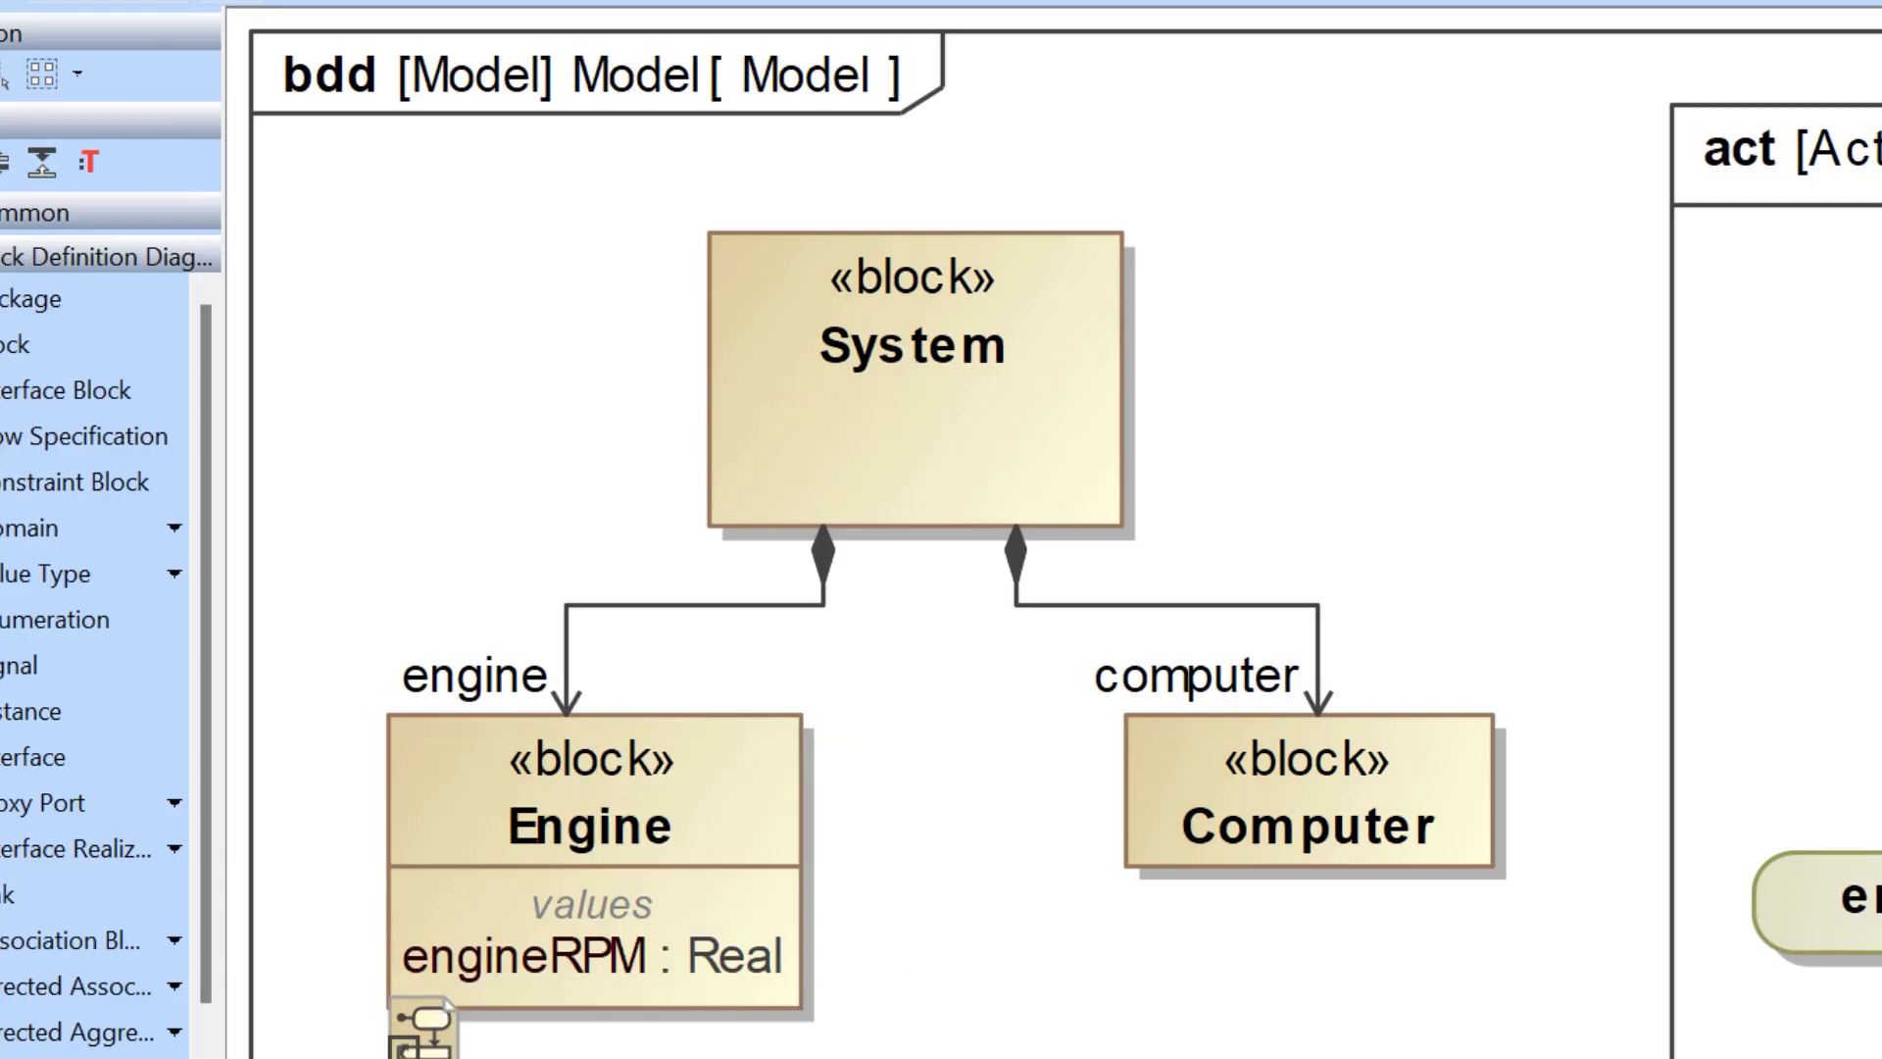
Check the Classifier Behavior in the Engine block's specification
{"action": "right_click", "coordinate": [2, 146]}
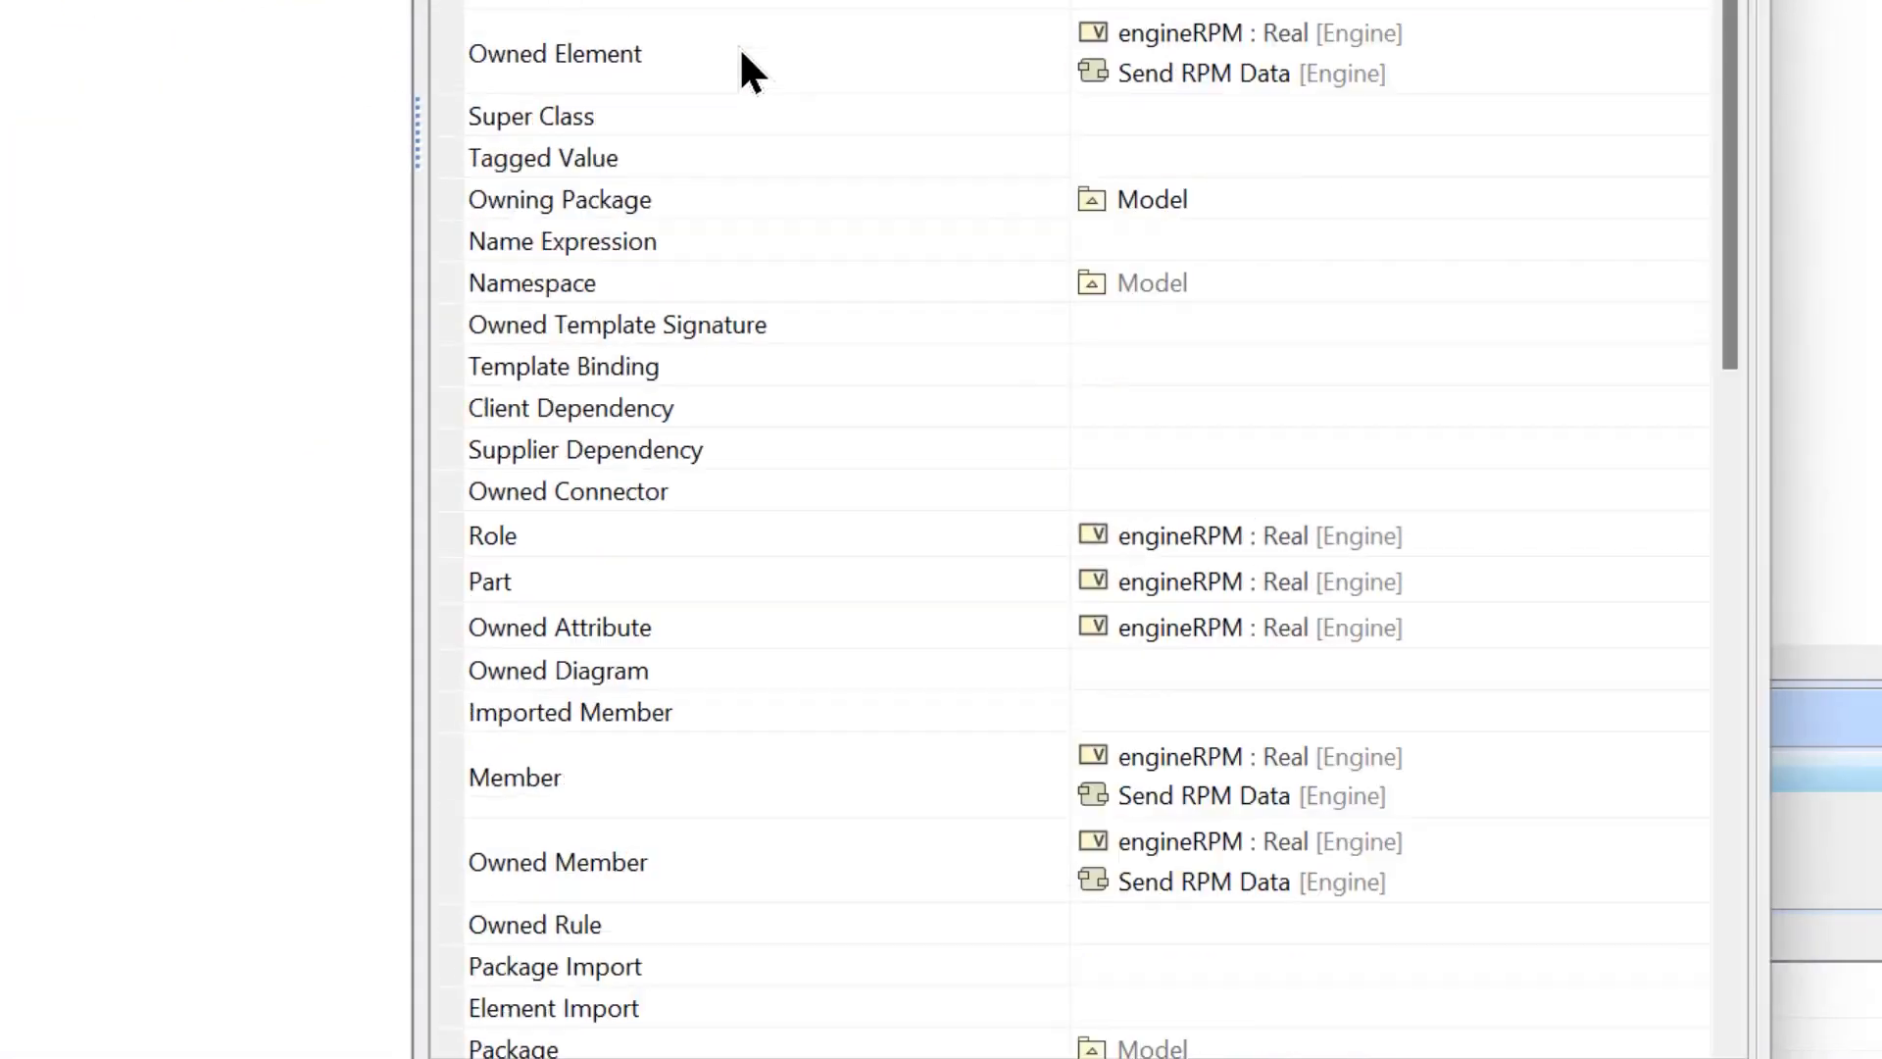
{"action": "scroll", "coordinate": [743, 55], "scroll_direction": "down", "scroll_amount": 10}
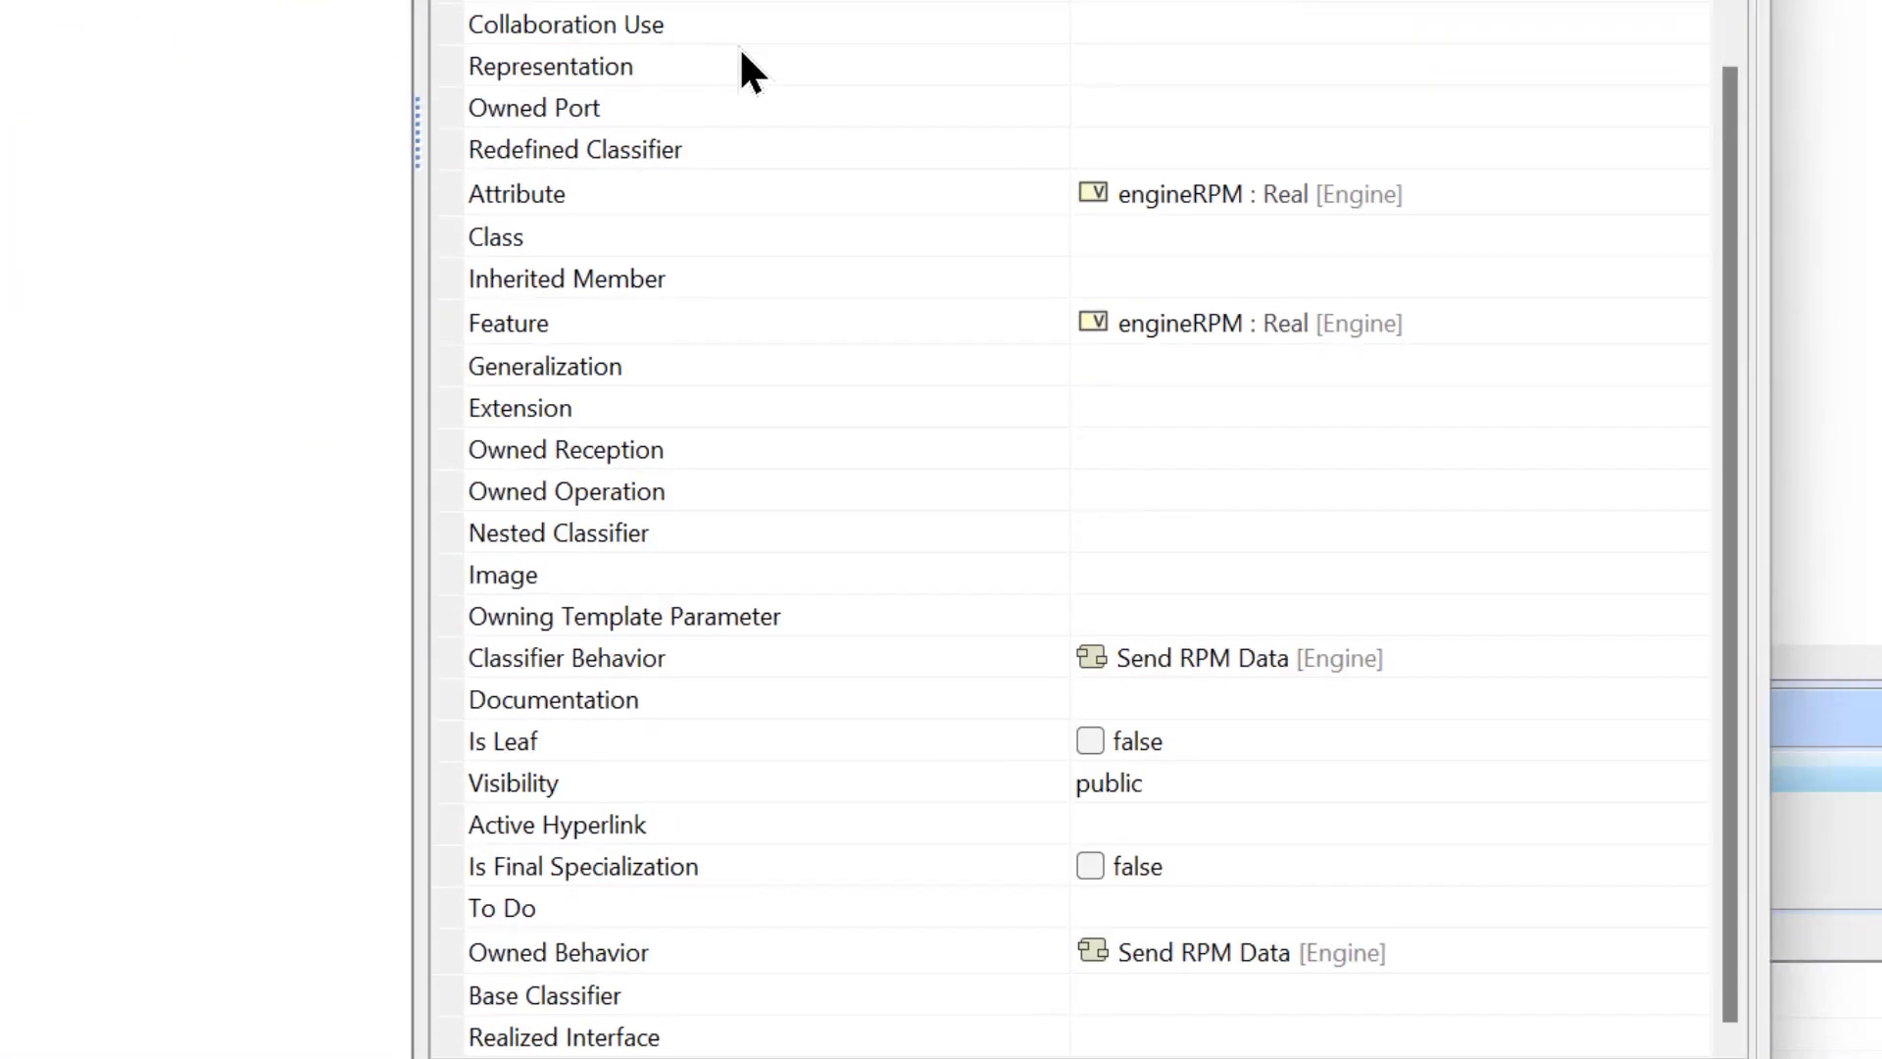
{"action": "left_click", "coordinate": [970, 676]}
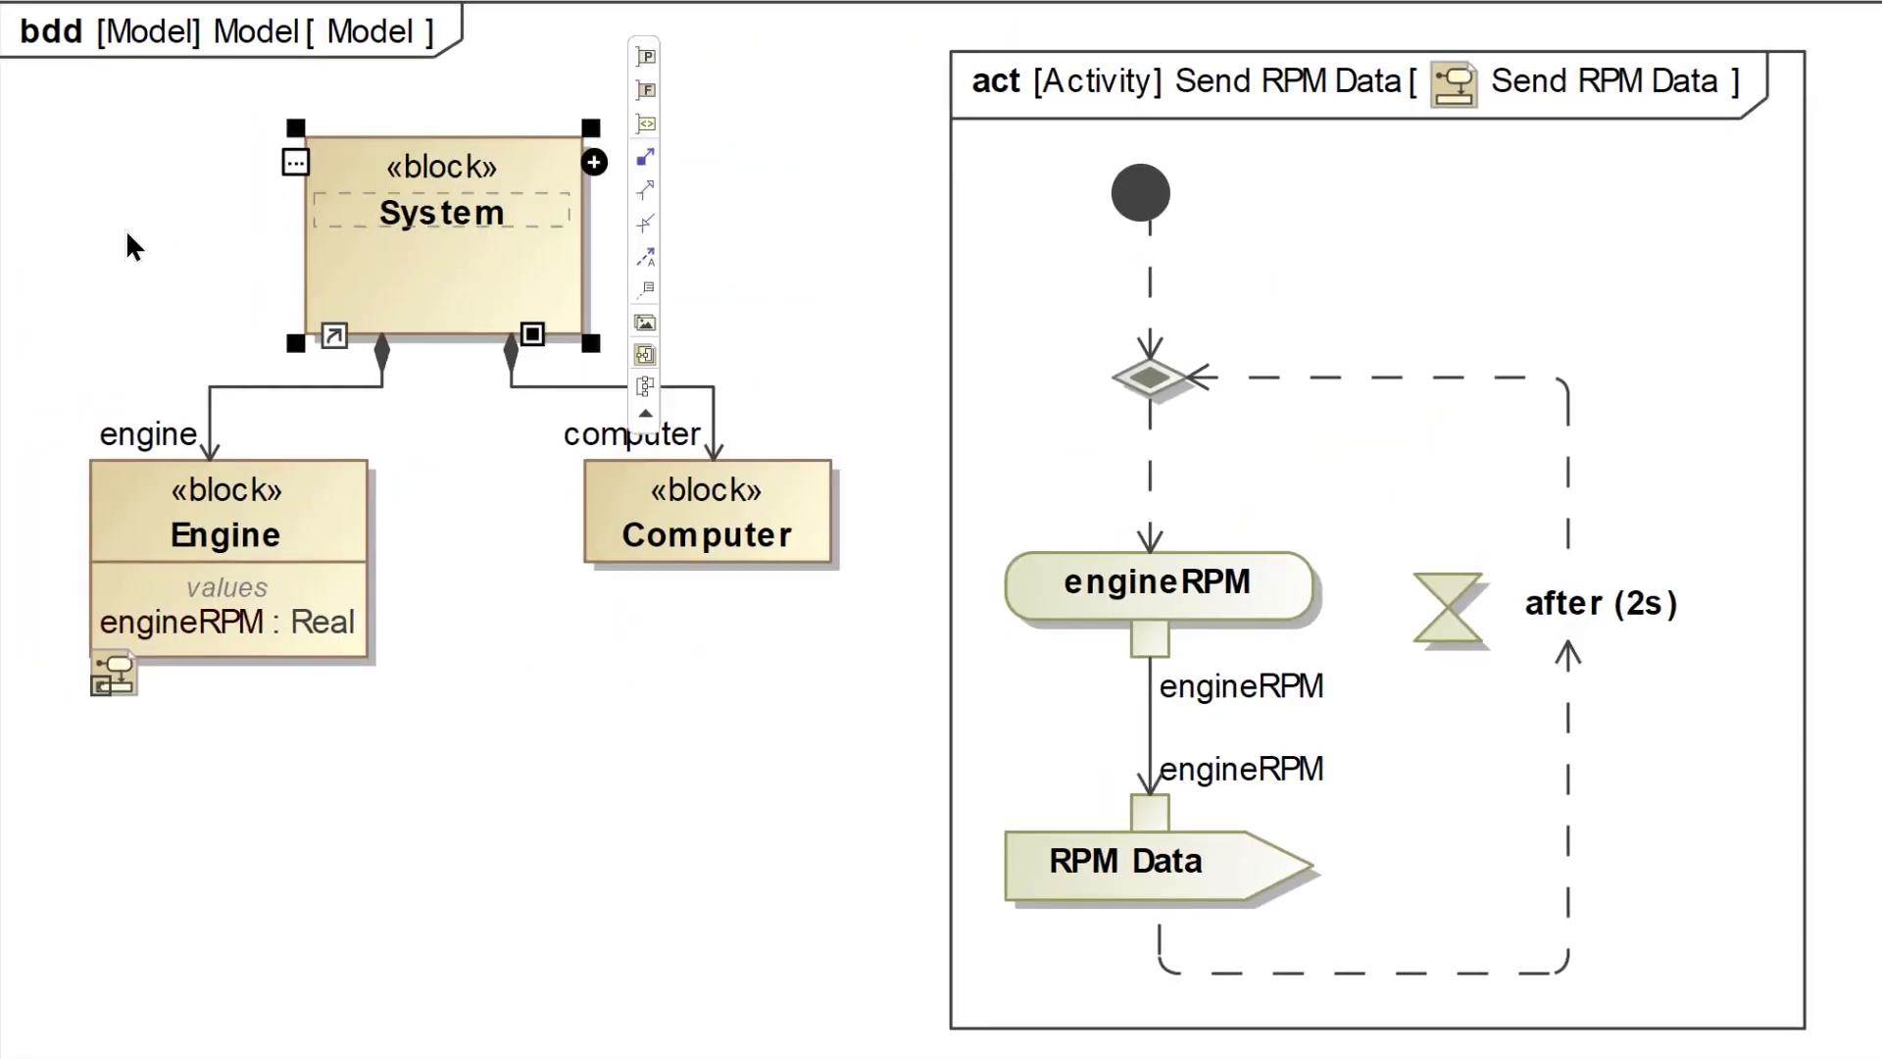
{"action": "left_click", "coordinate": [318, 522]}
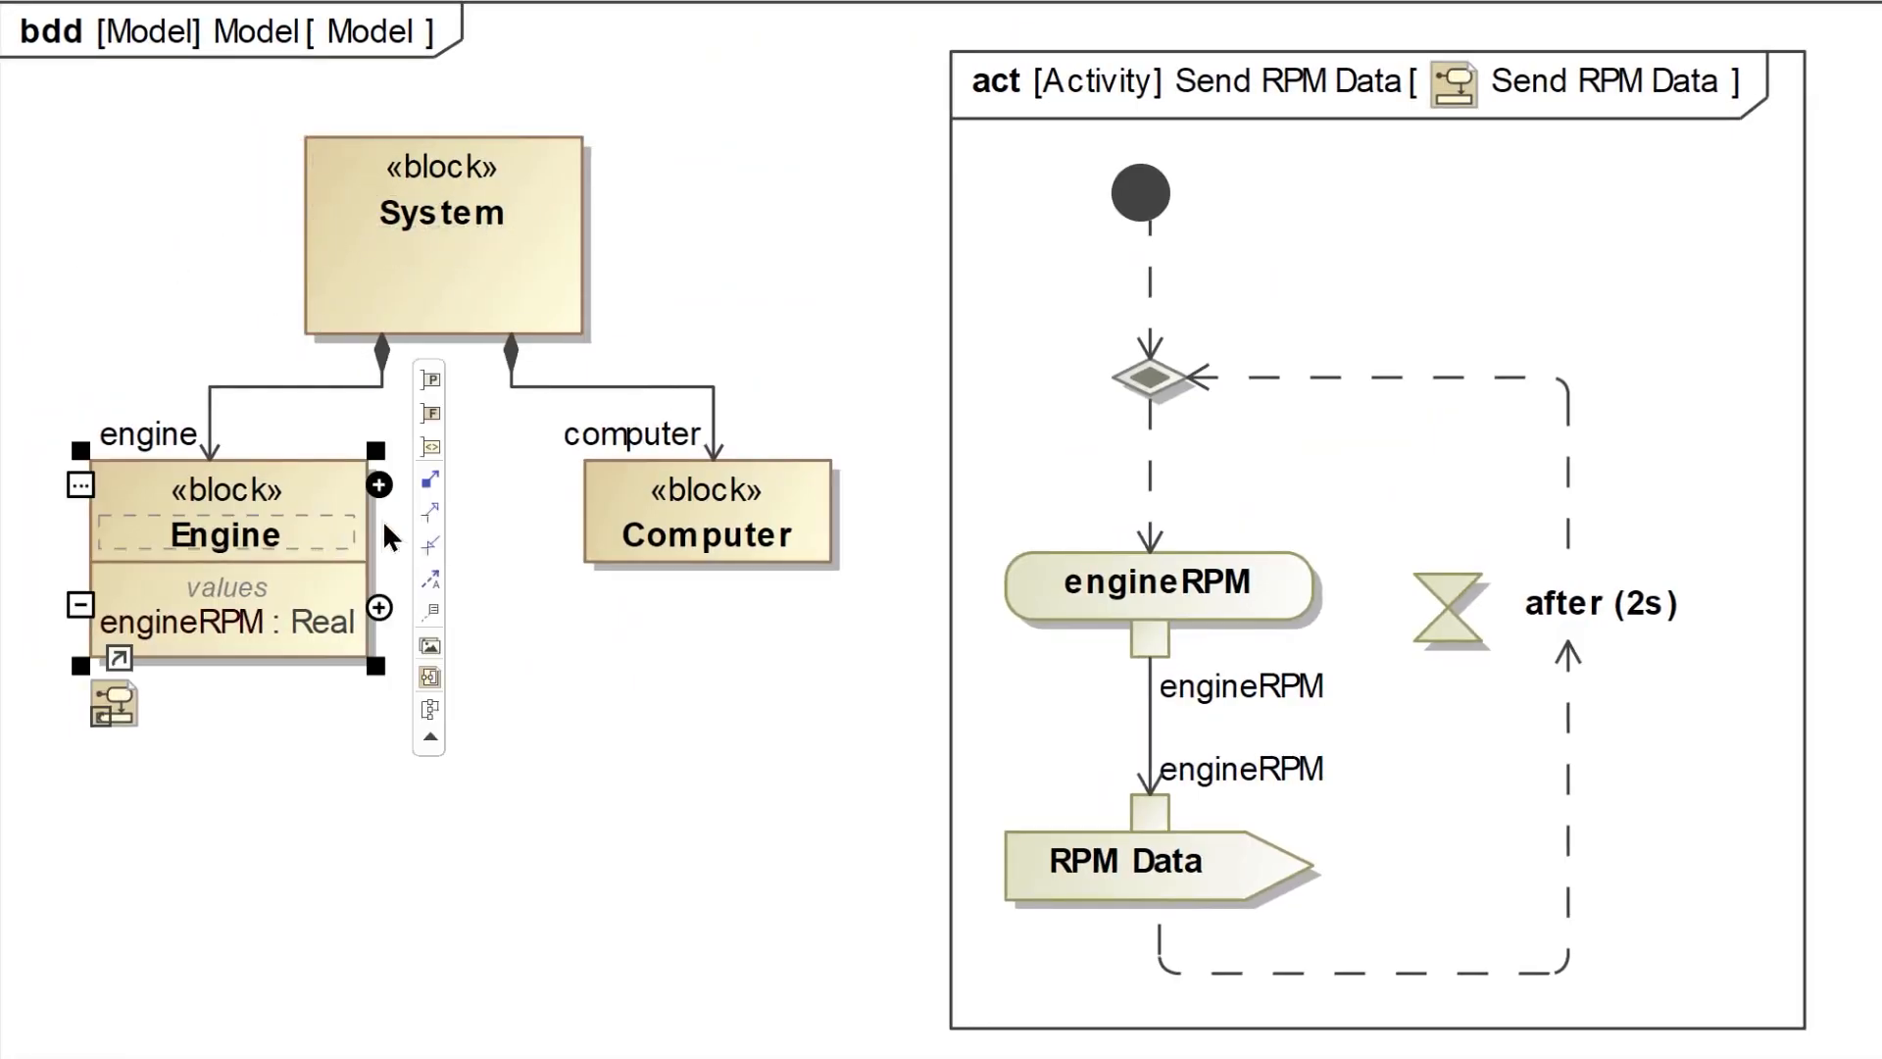
{"action": "left_click", "coordinate": [642, 539]}
{"action": "left_click", "coordinate": [561, 677]}
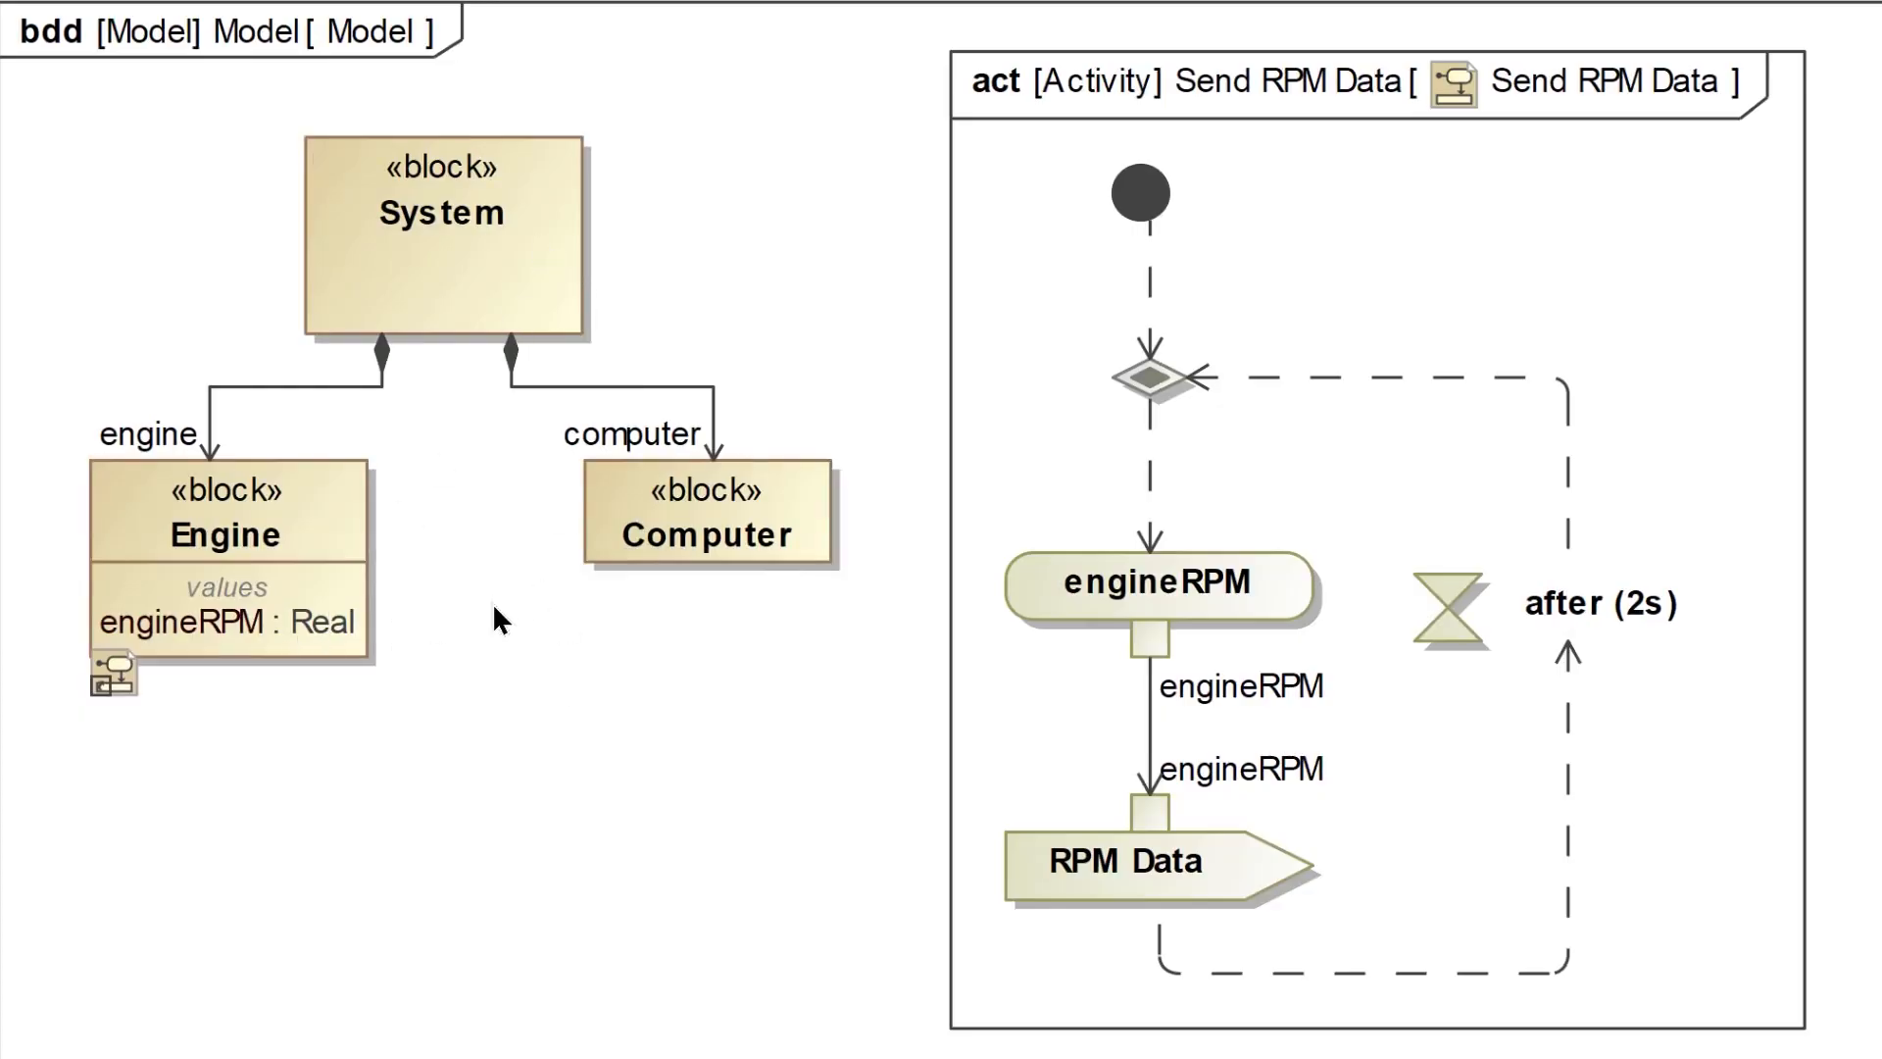
{"action": "left_click", "coordinate": [261, 538]}
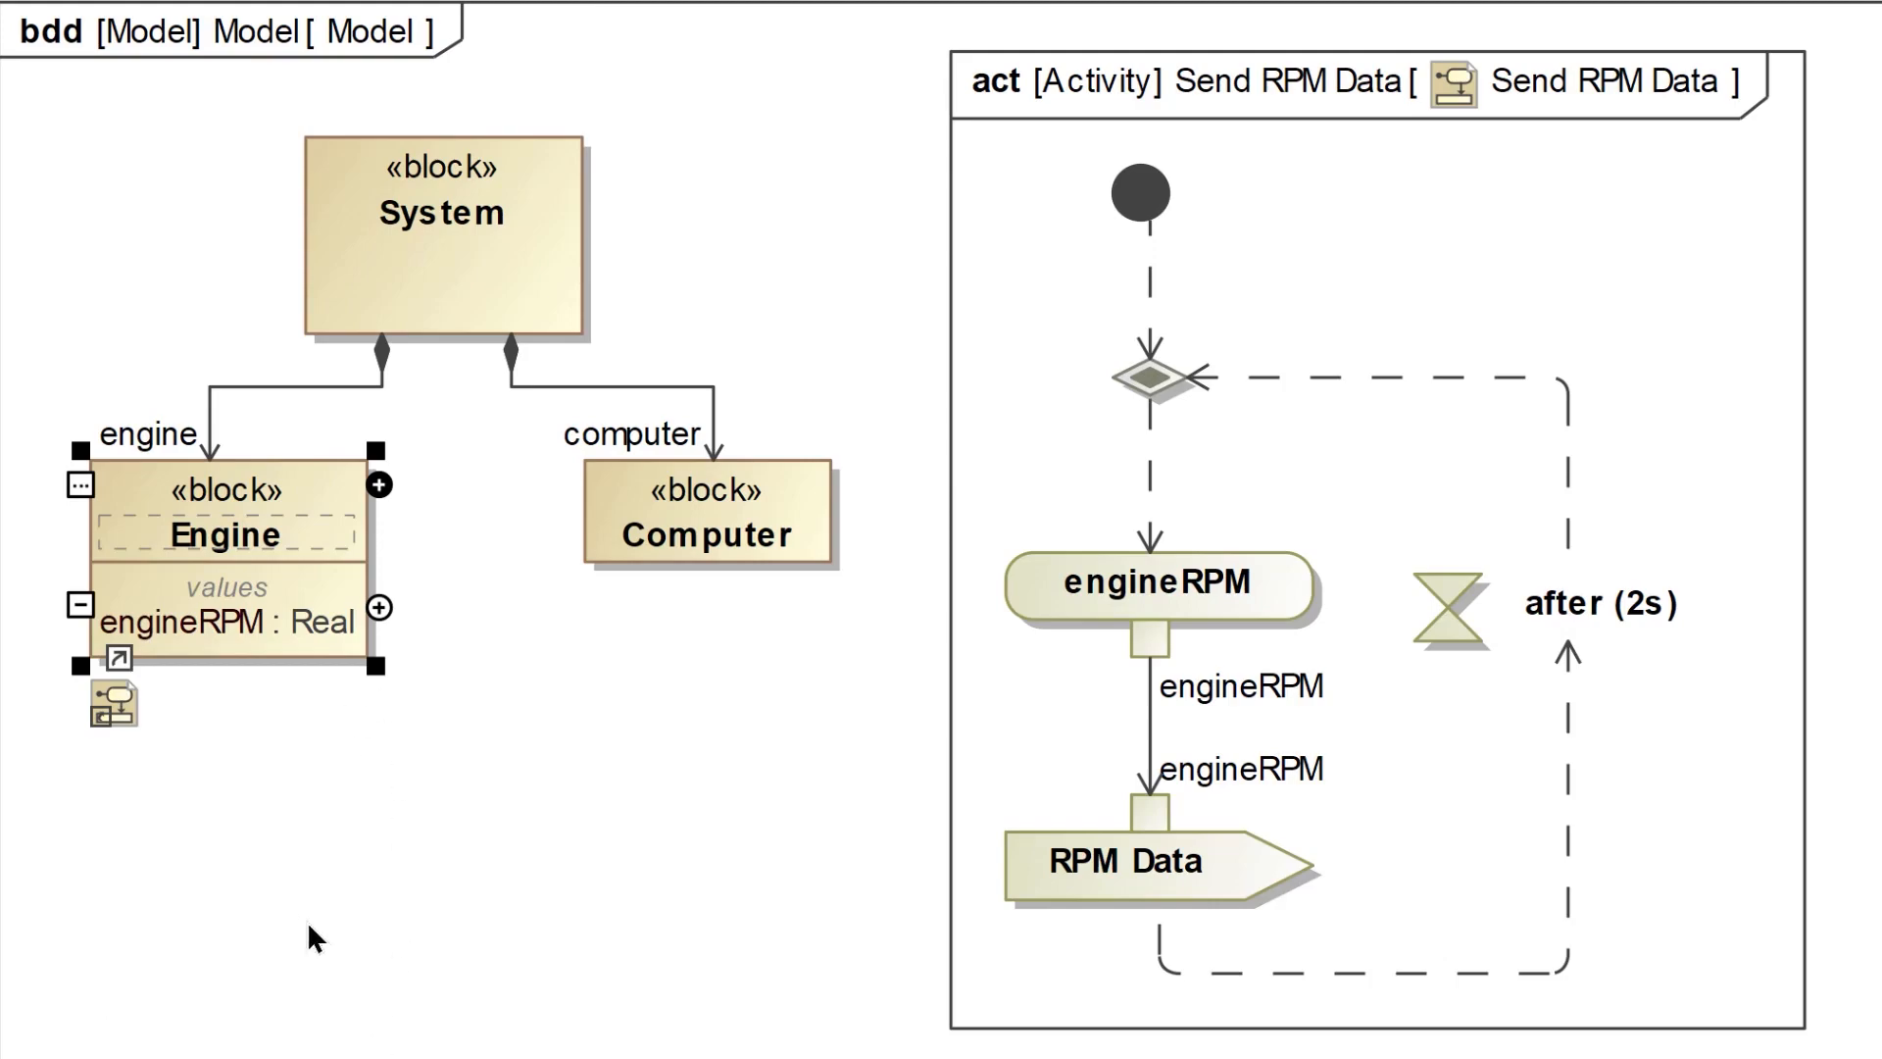
{"action": "left_click", "coordinate": [410, 764]}
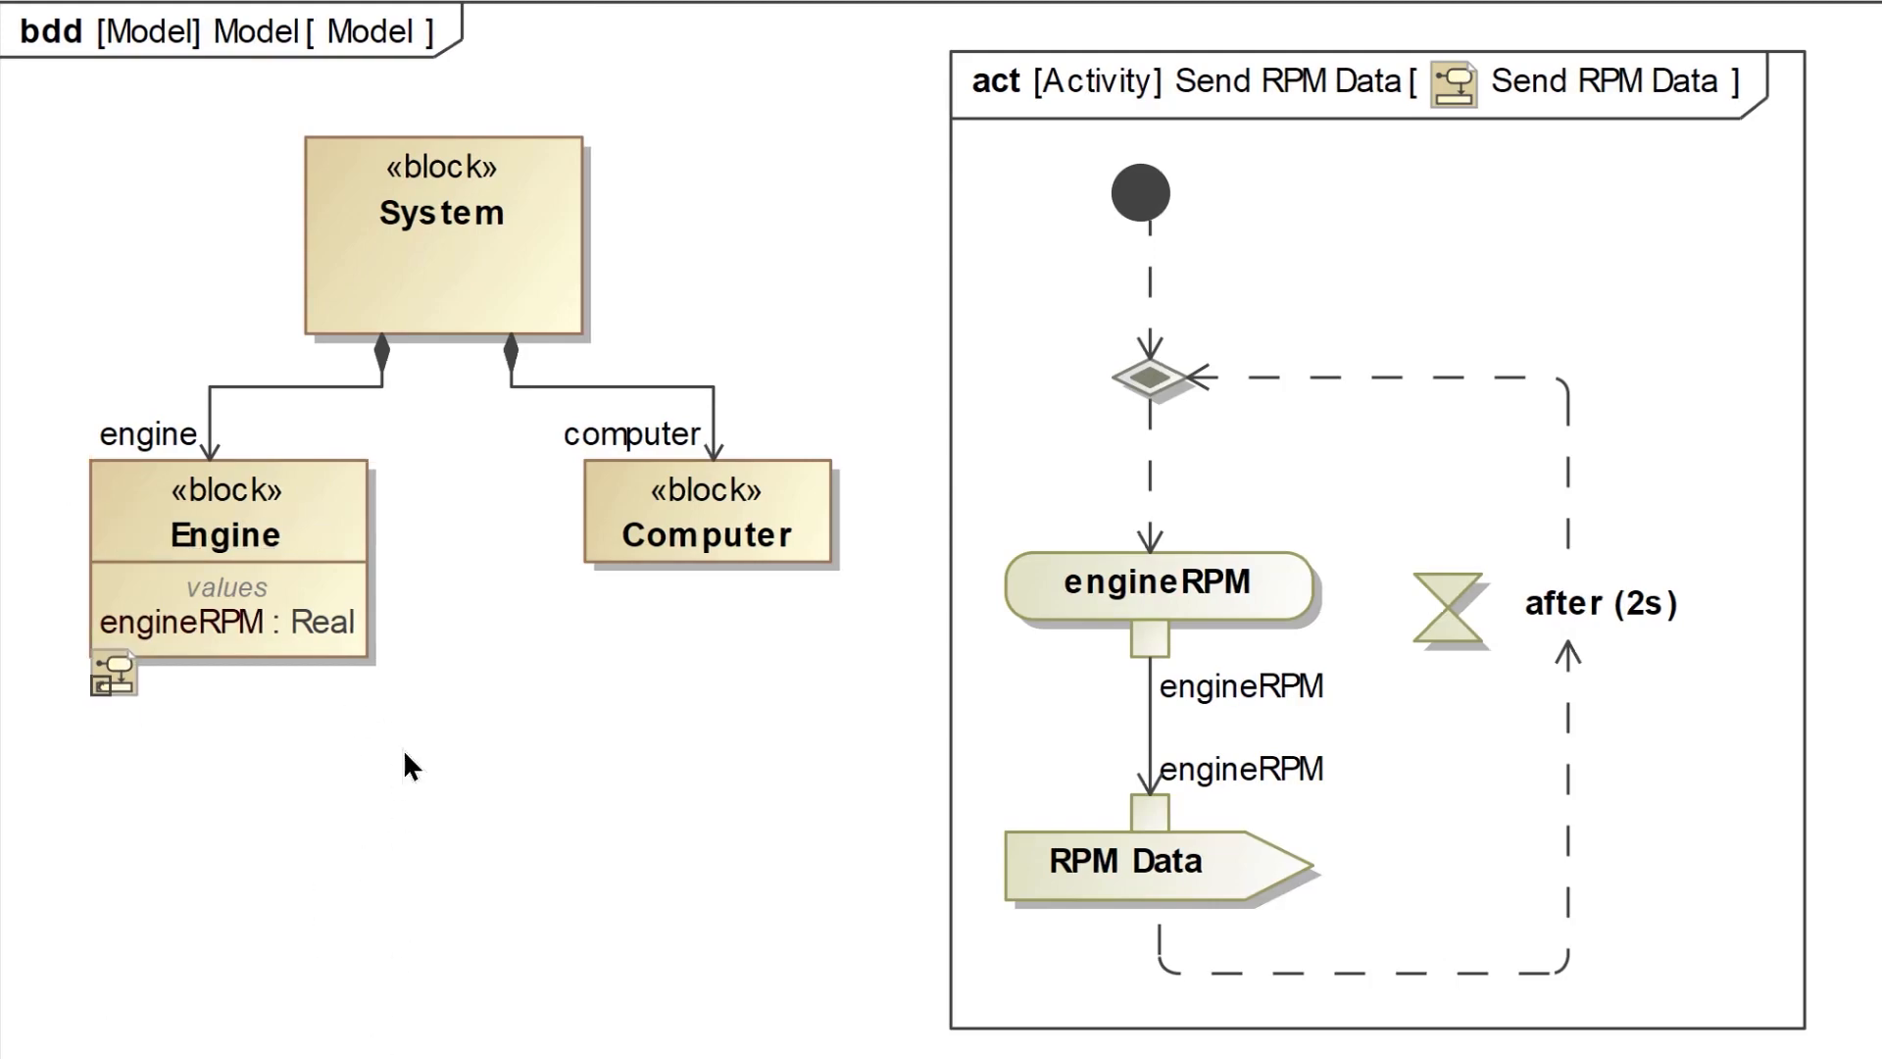
{"action": "left_click", "coordinate": [429, 253]}
{"action": "left_click", "coordinate": [517, 684]}
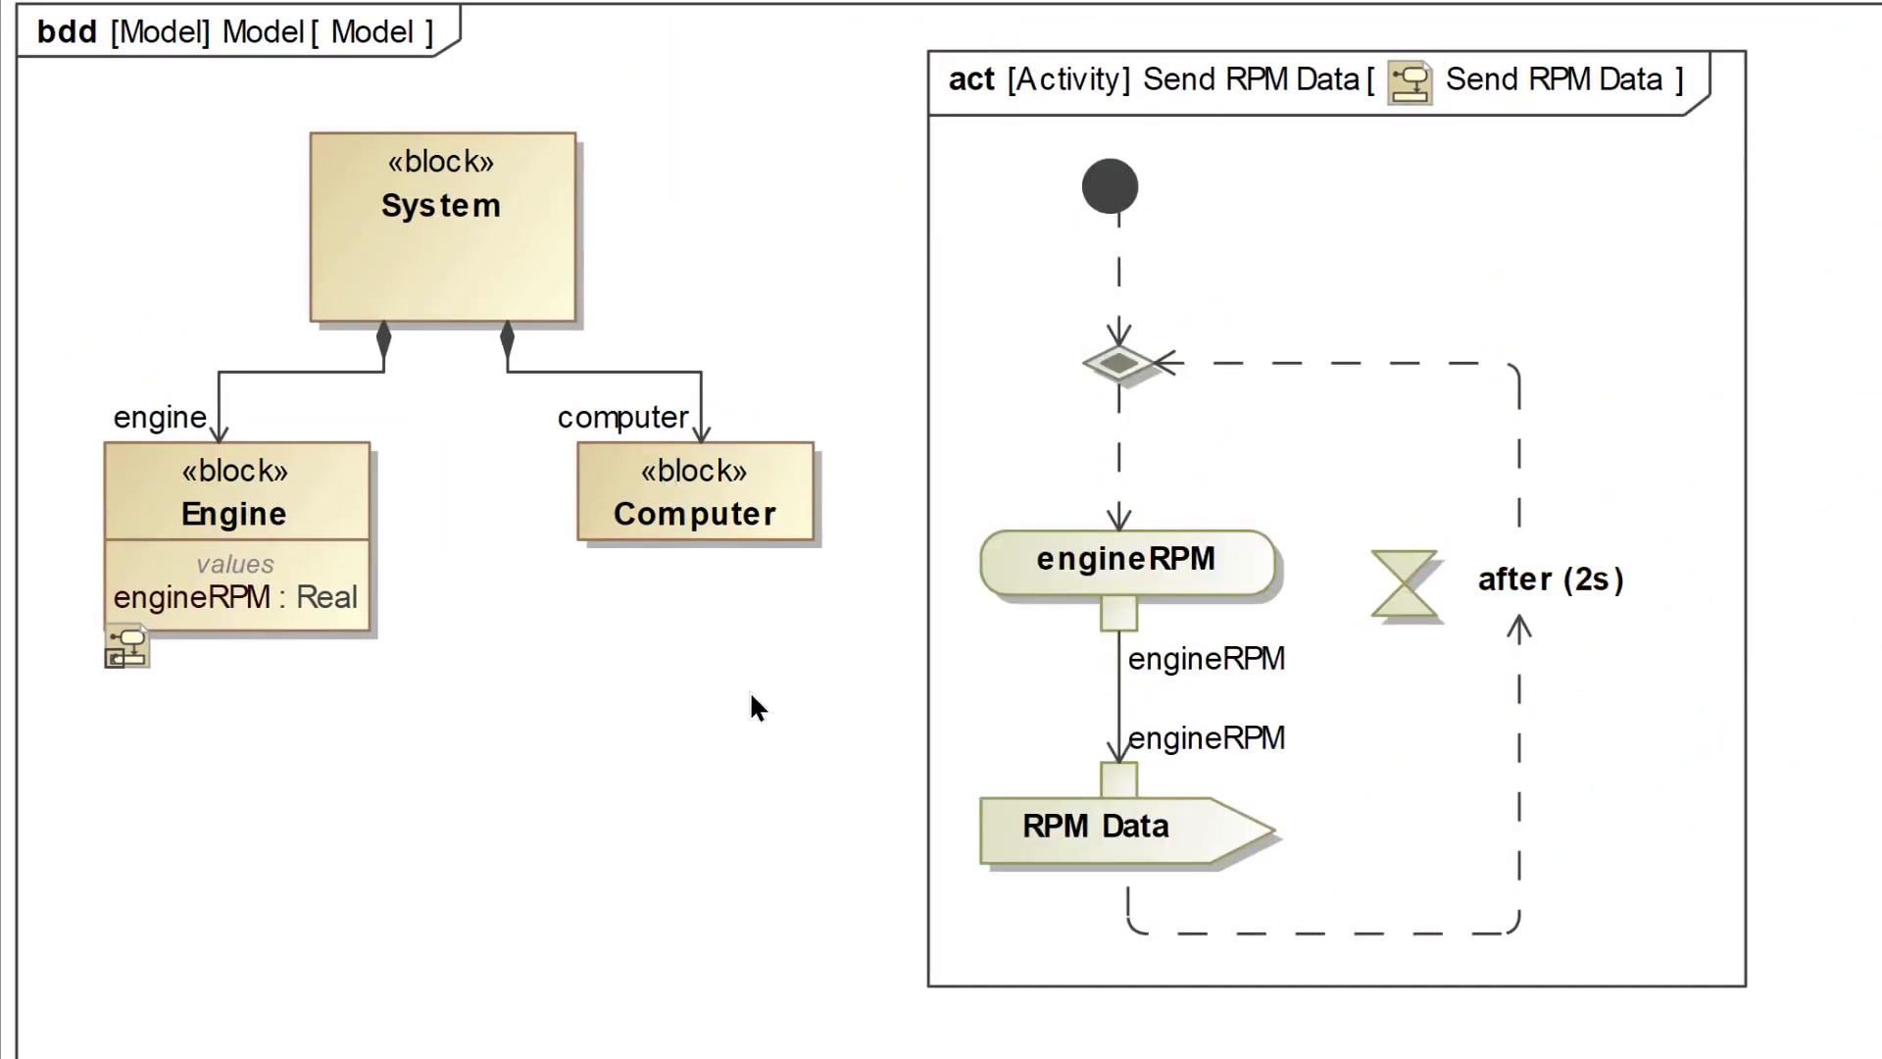
Create a SysML Activity Diagram for the Computer block
{"action": "right_click", "coordinate": [678, 486]}
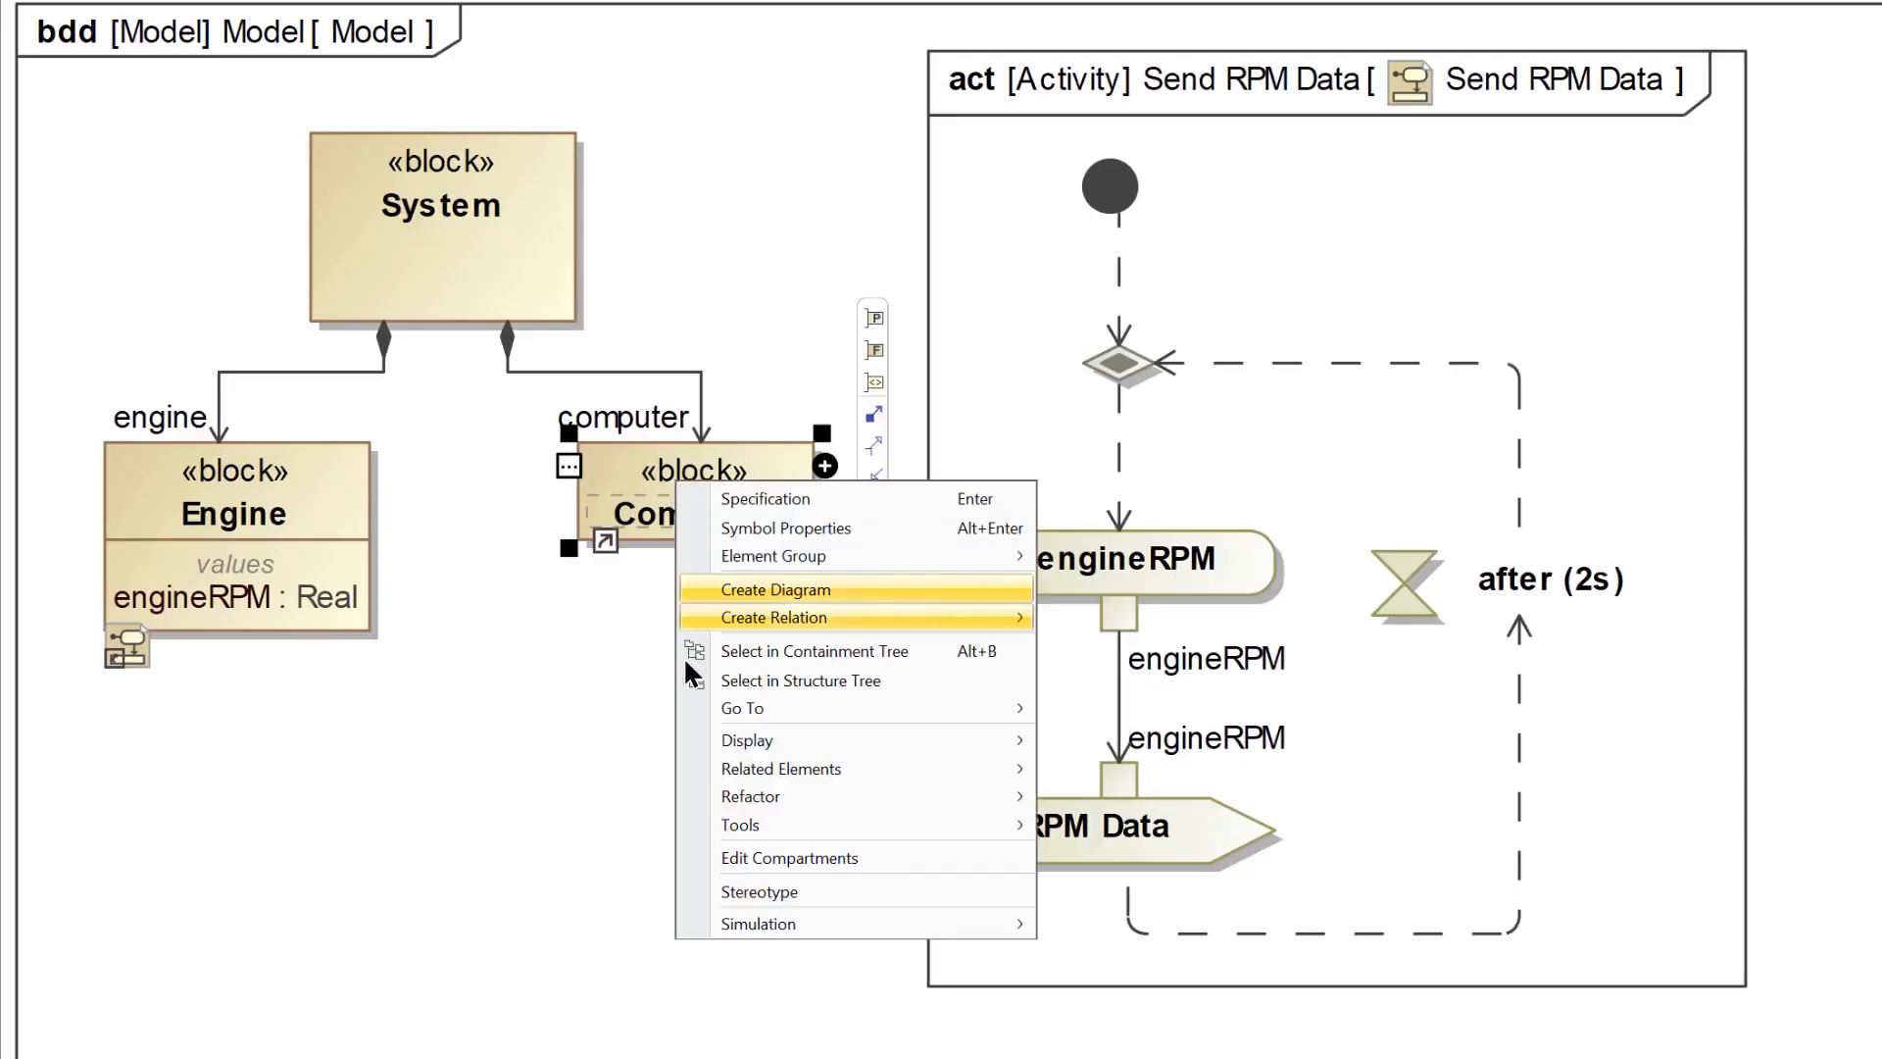
{"action": "left_click", "coordinate": [860, 589]}
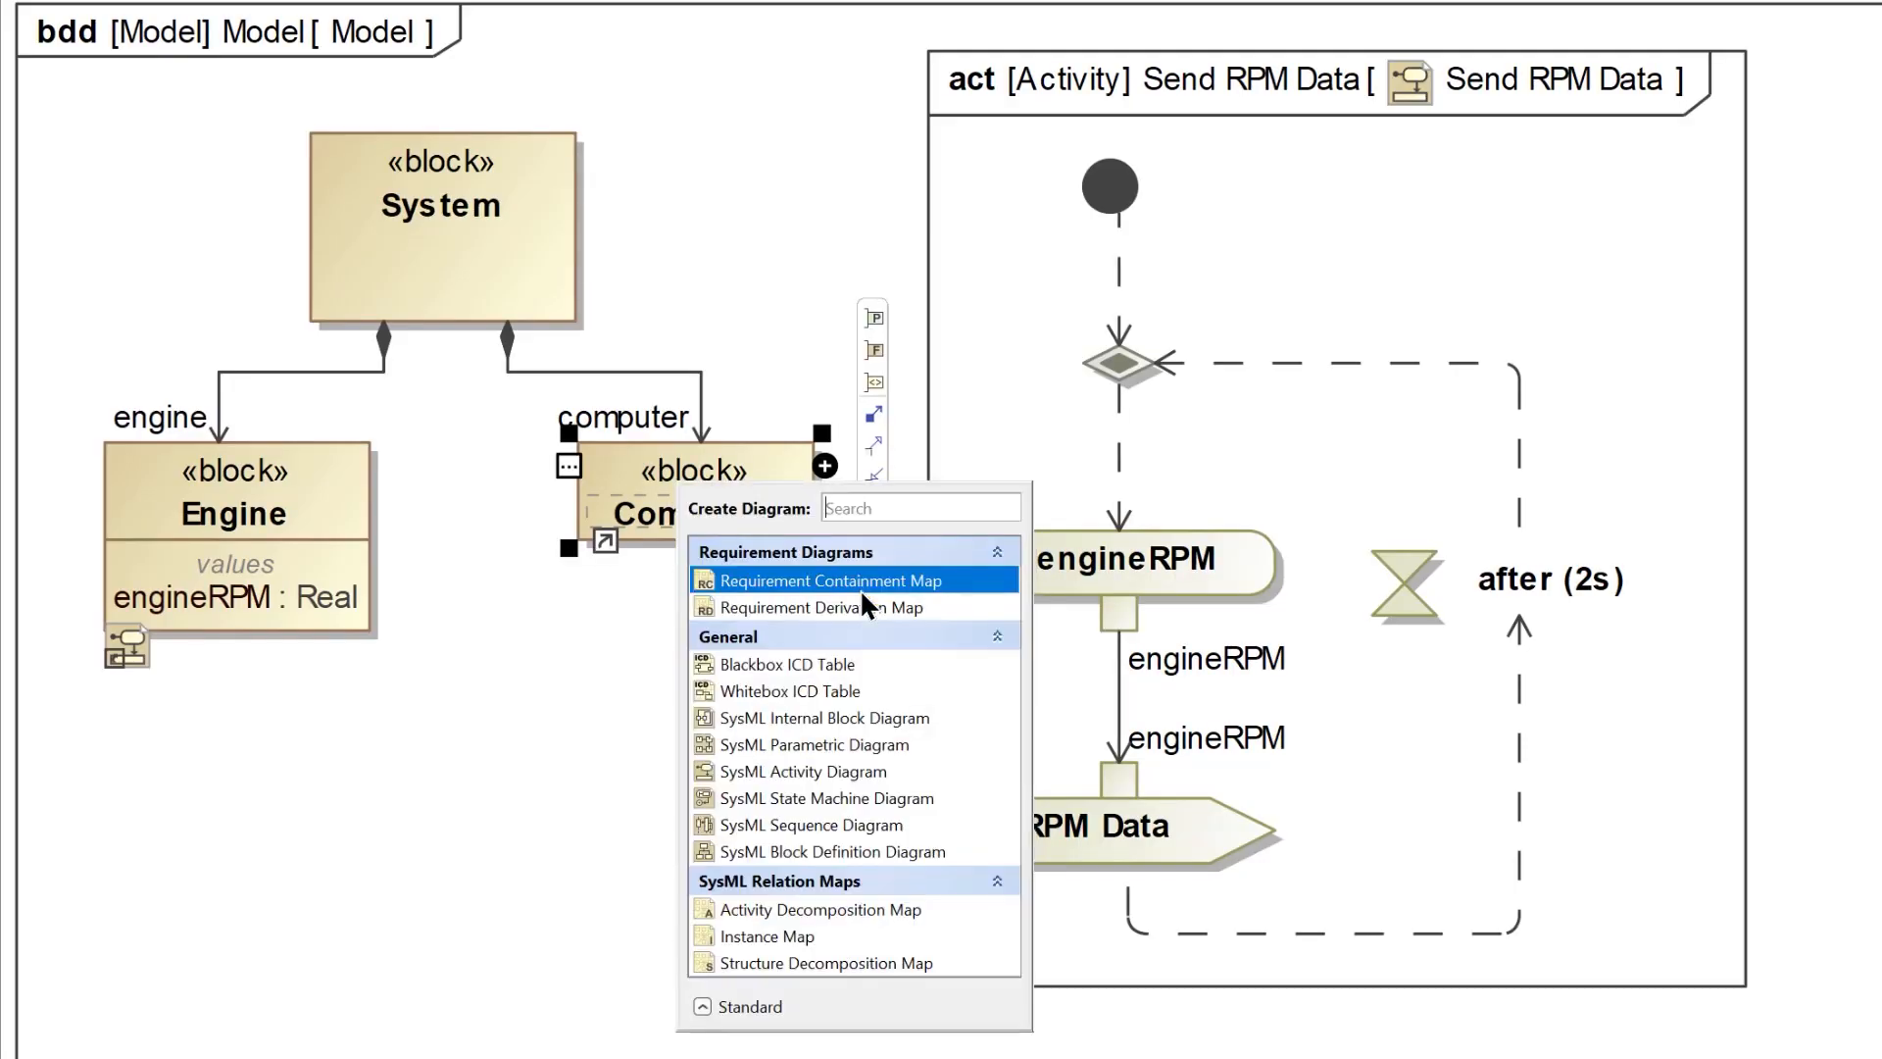
{"action": "left_click", "coordinate": [941, 804]}
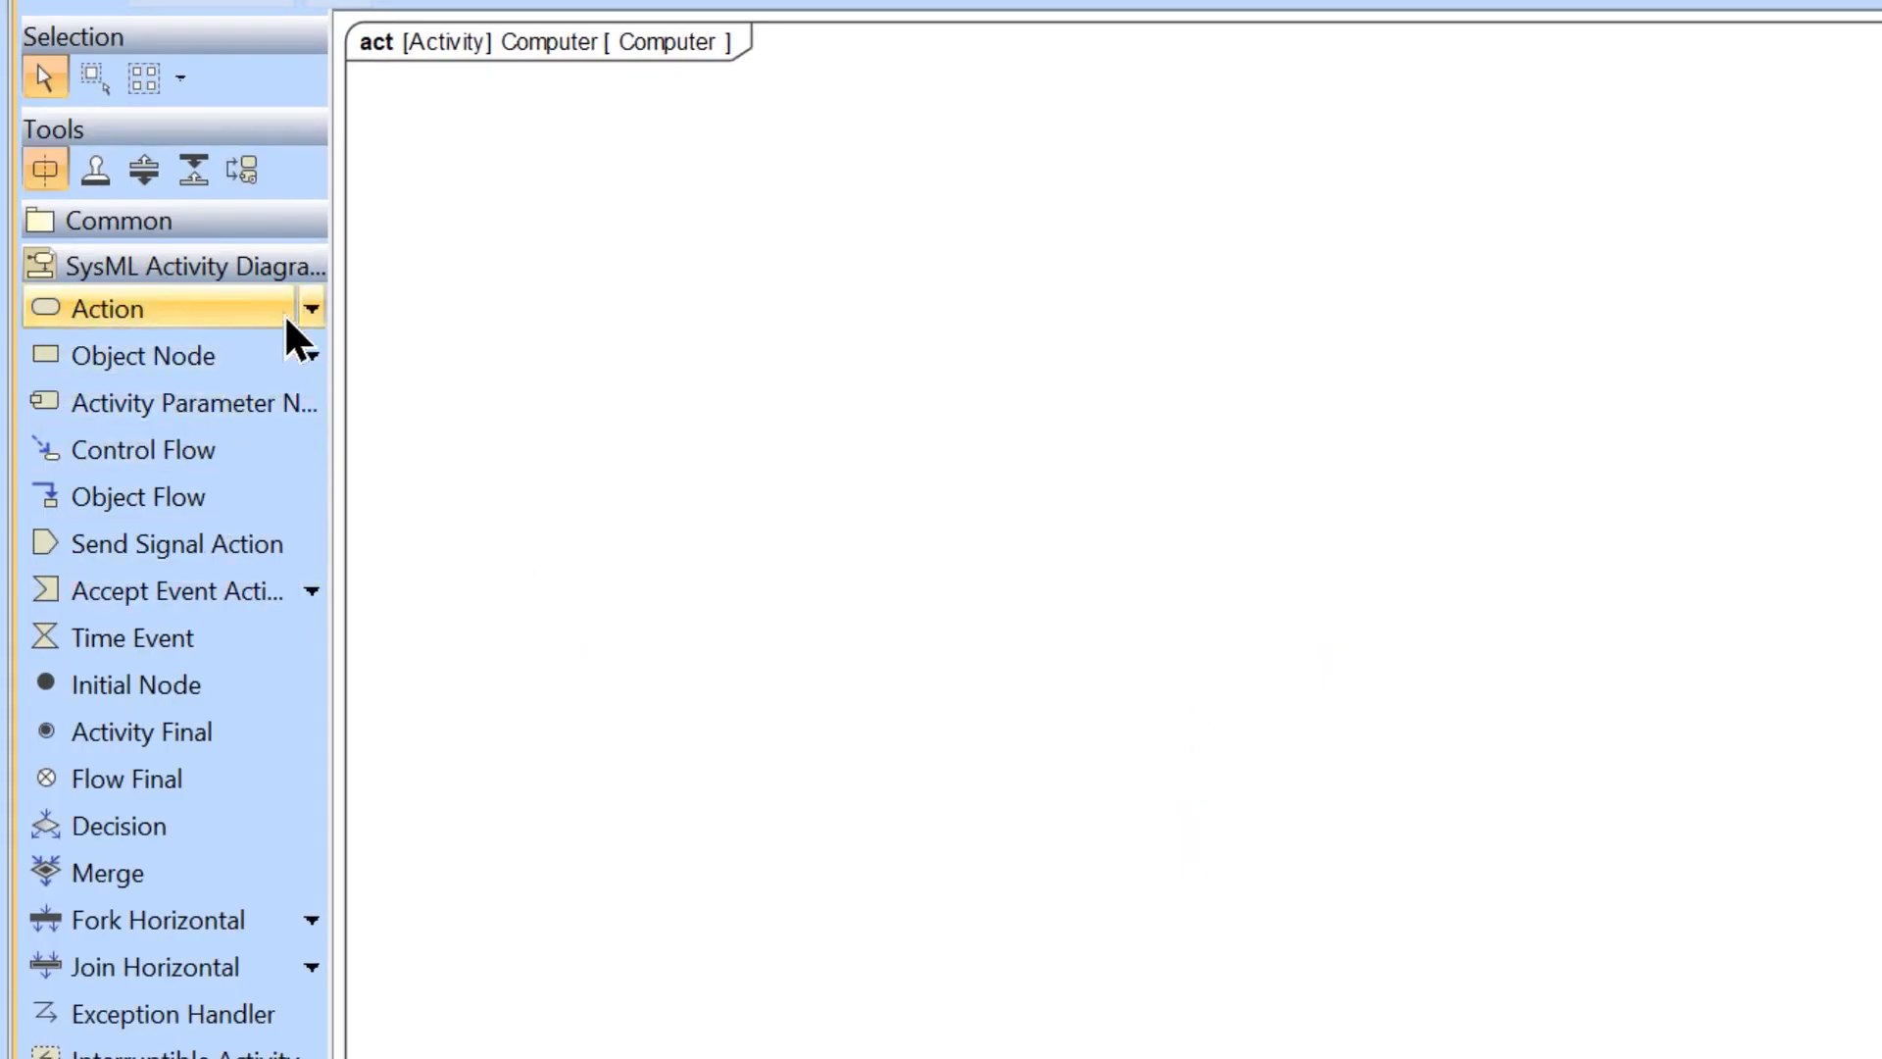
Place an Accept Event Action near the upper part of the Computer activity diagram
{"action": "left_click", "coordinate": [310, 305]}
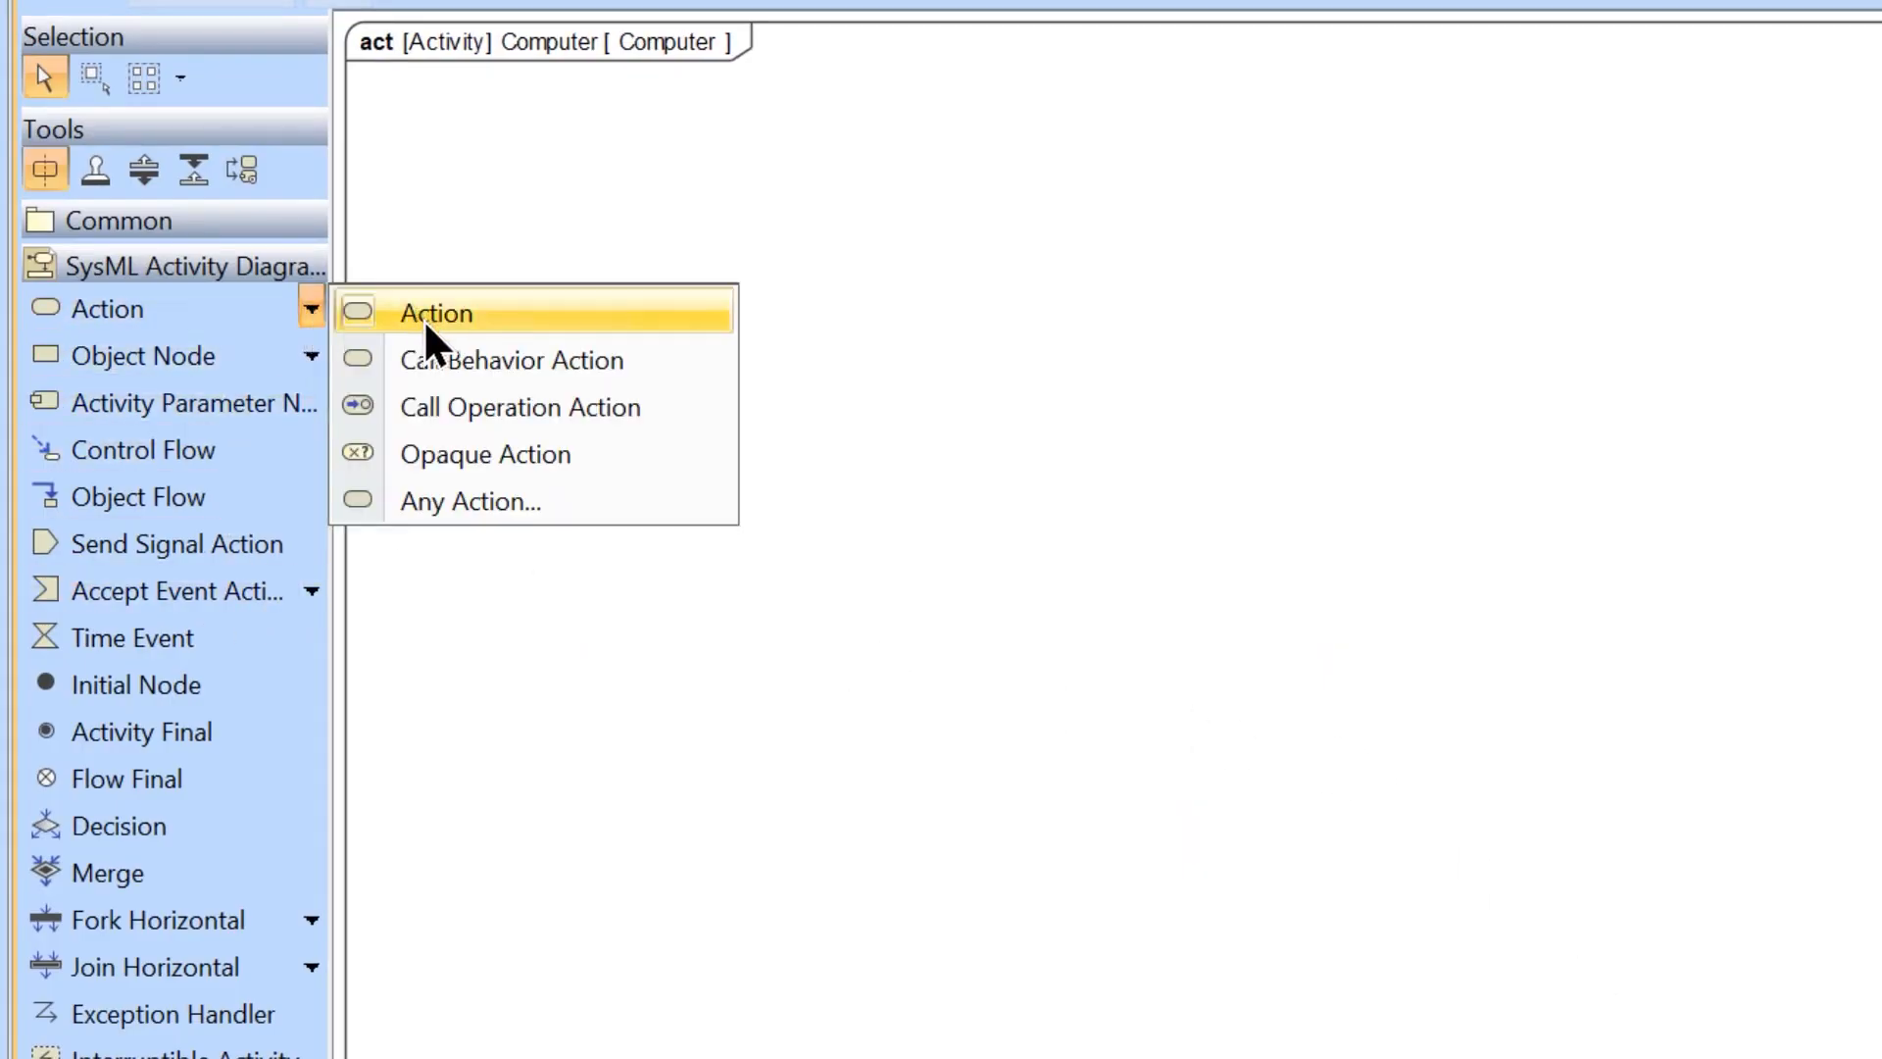
{"action": "left_click", "coordinate": [462, 671]}
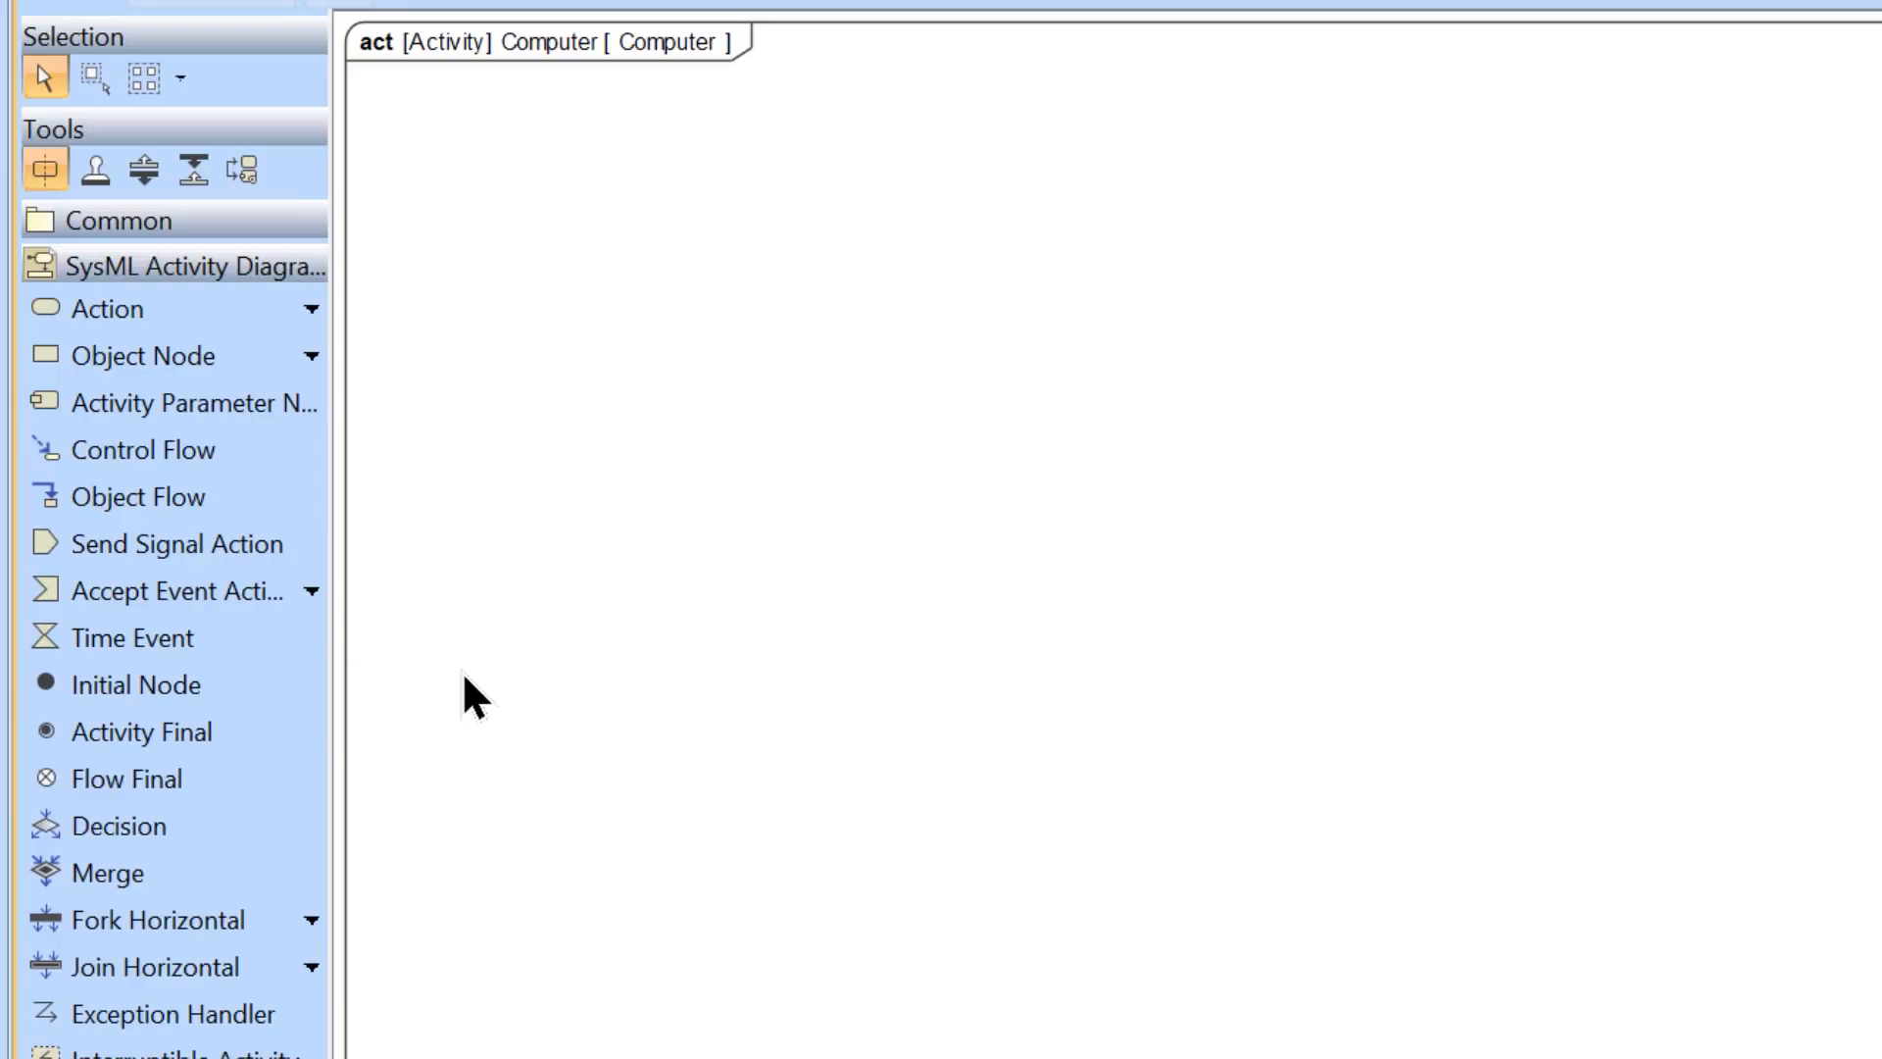
{"action": "left_click", "coordinate": [220, 591]}
{"action": "left_click", "coordinate": [705, 253]}
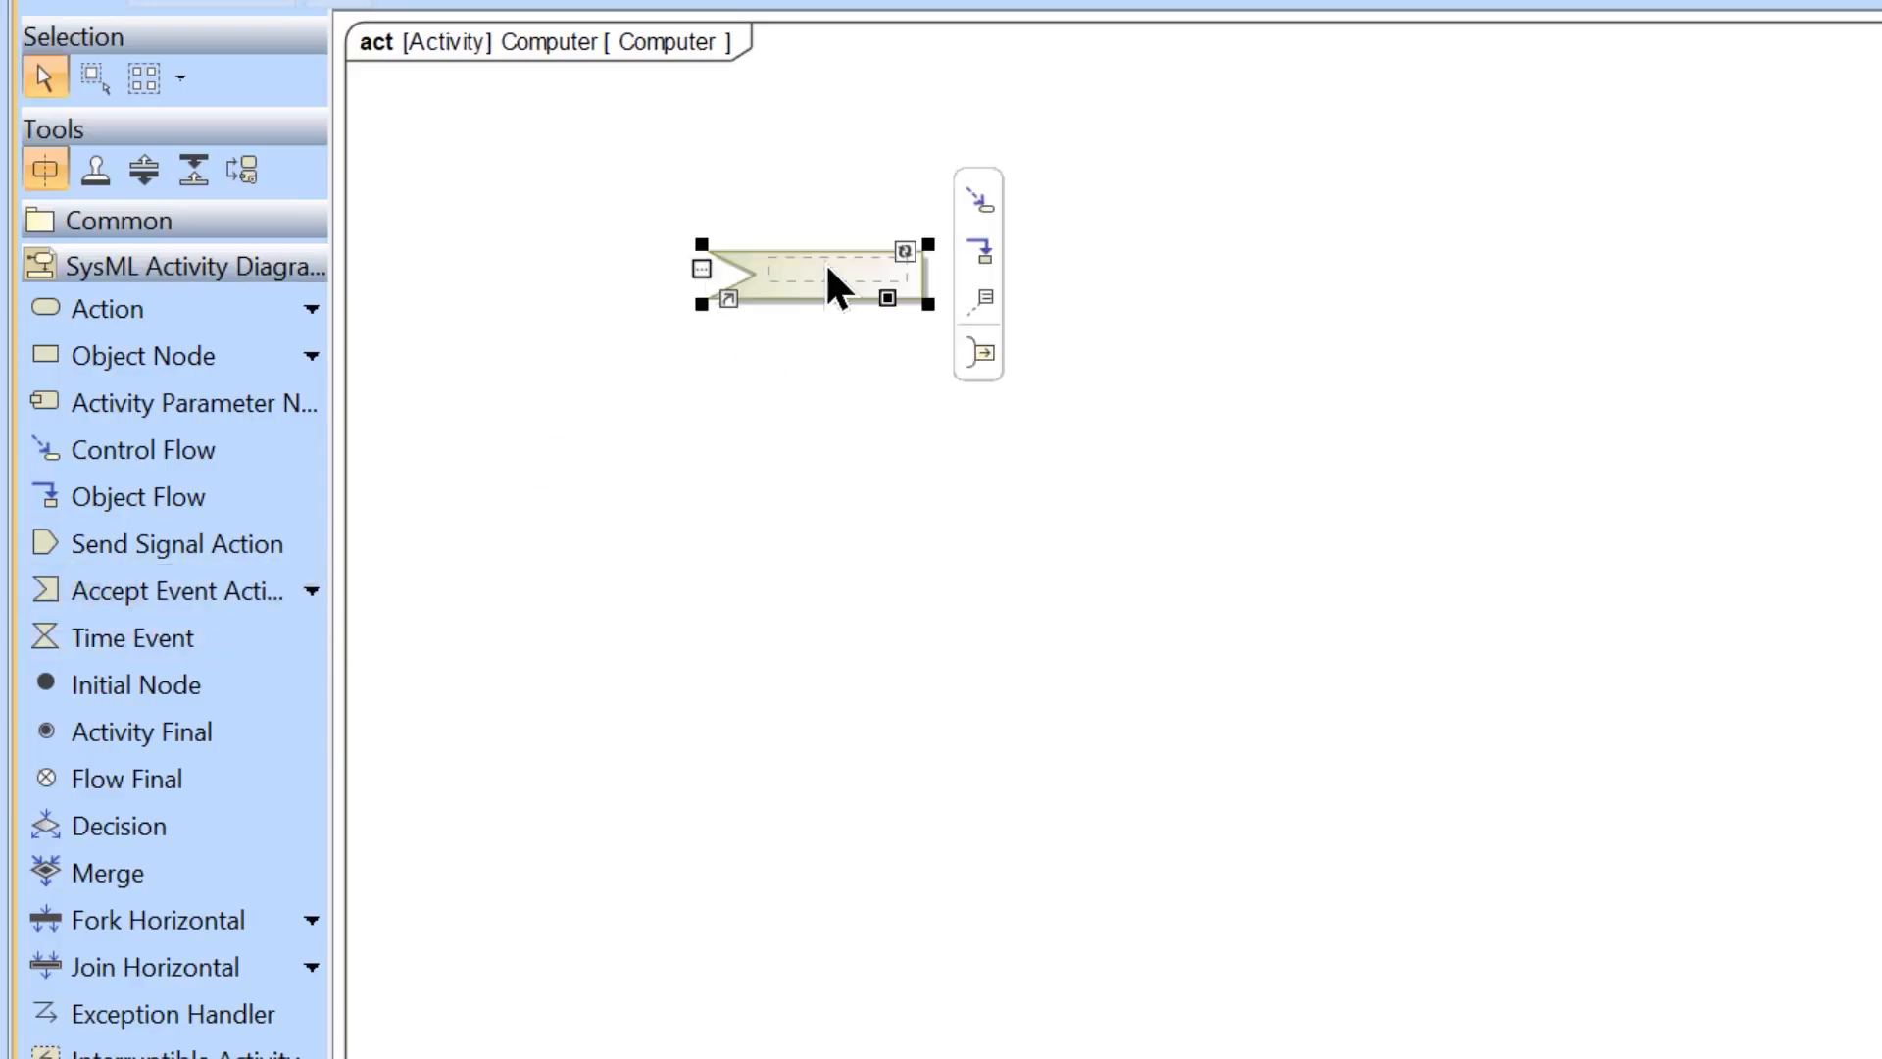
{"action": "left_click", "coordinate": [538, 189]}
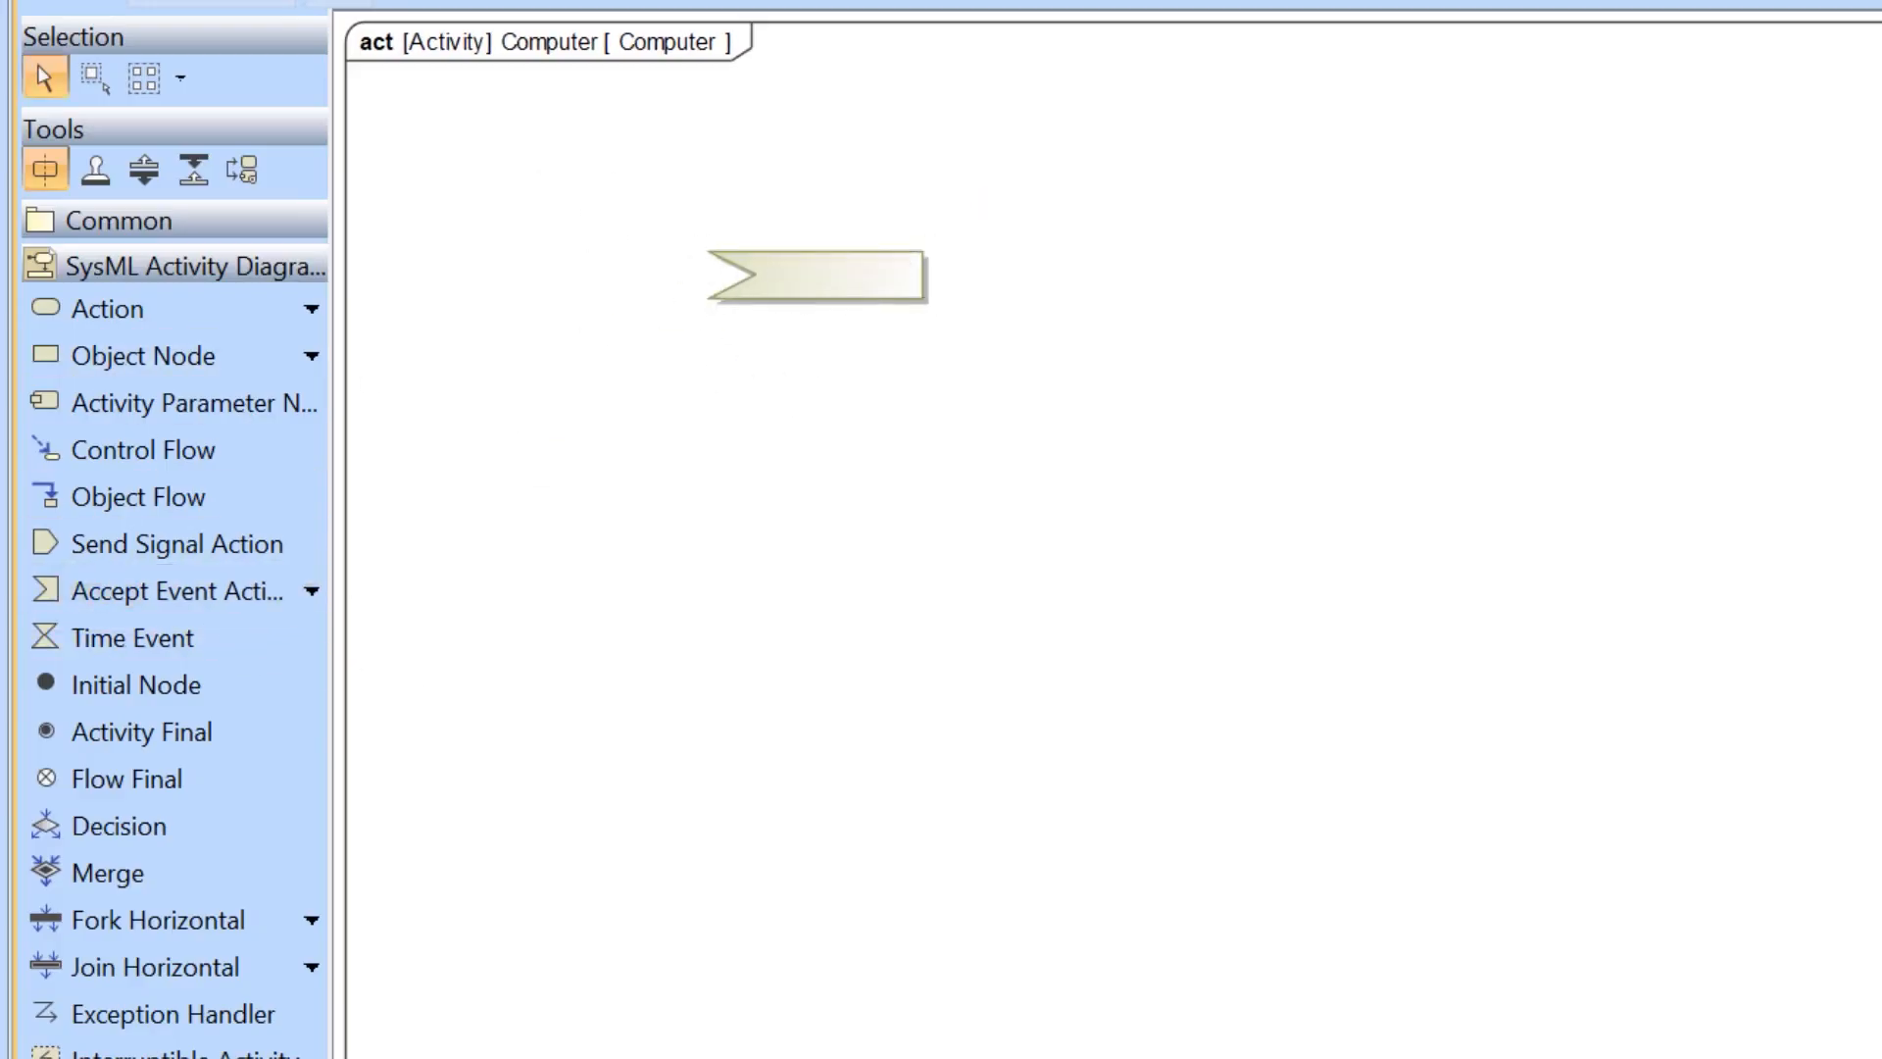
{"action": "left_click", "coordinate": [849, 280]}
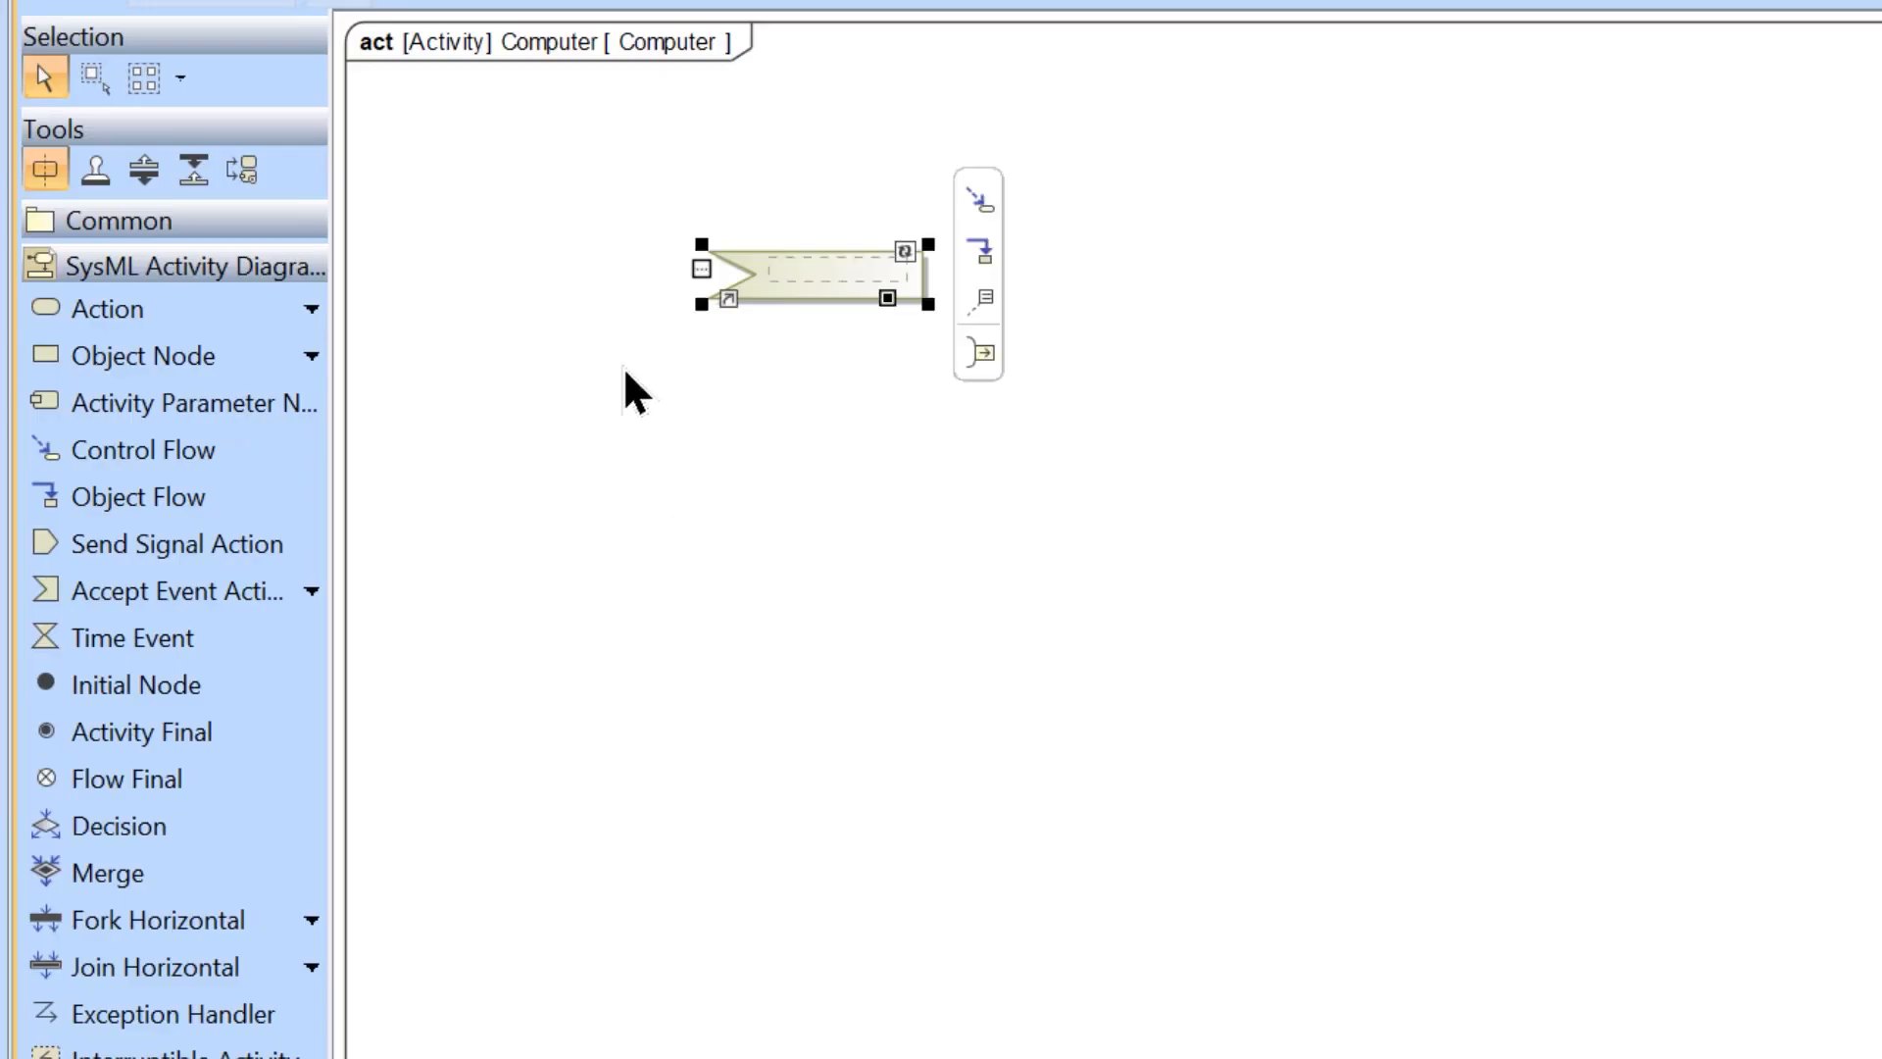
{"action": "scroll", "coordinate": [339, 20], "scroll_direction": "up", "scroll_amount": 4}
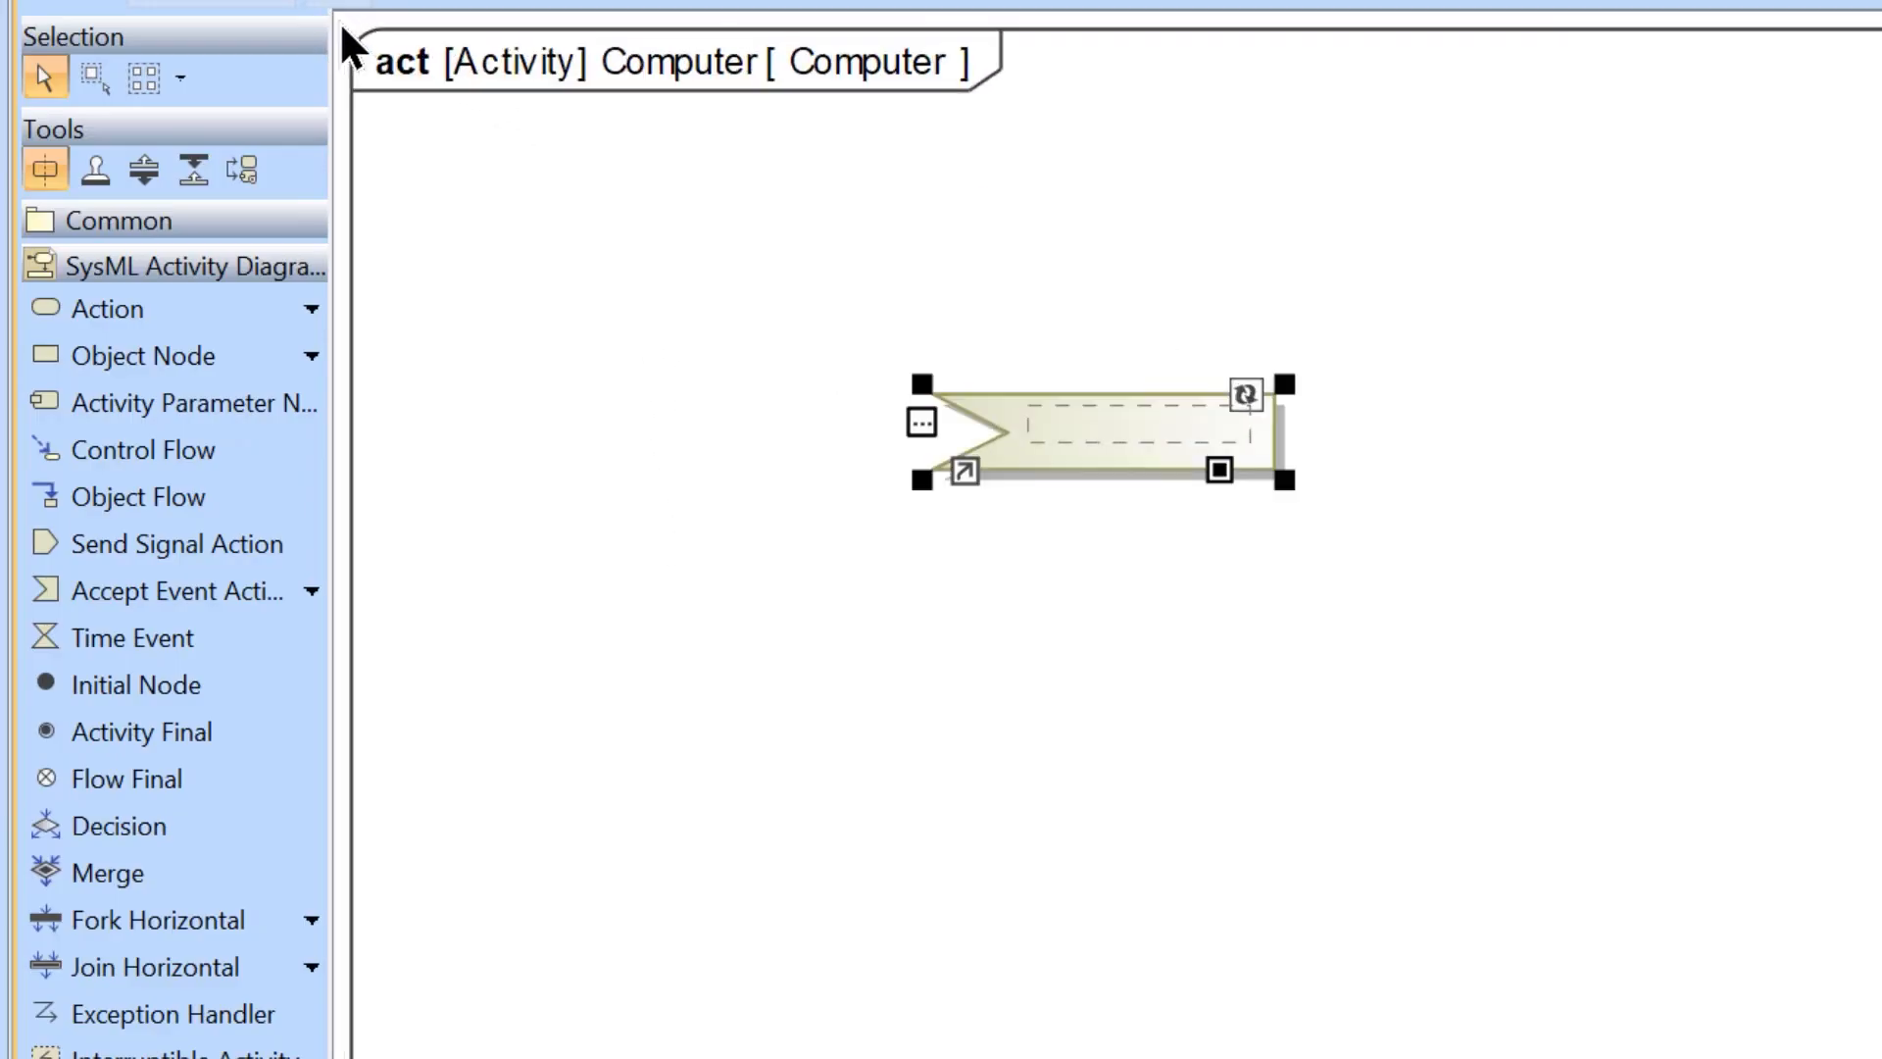
{"action": "left_click", "coordinate": [527, 356]}
{"action": "left_click_drag", "start_coordinate": [1149, 469], "coordinate": [962, 416]}
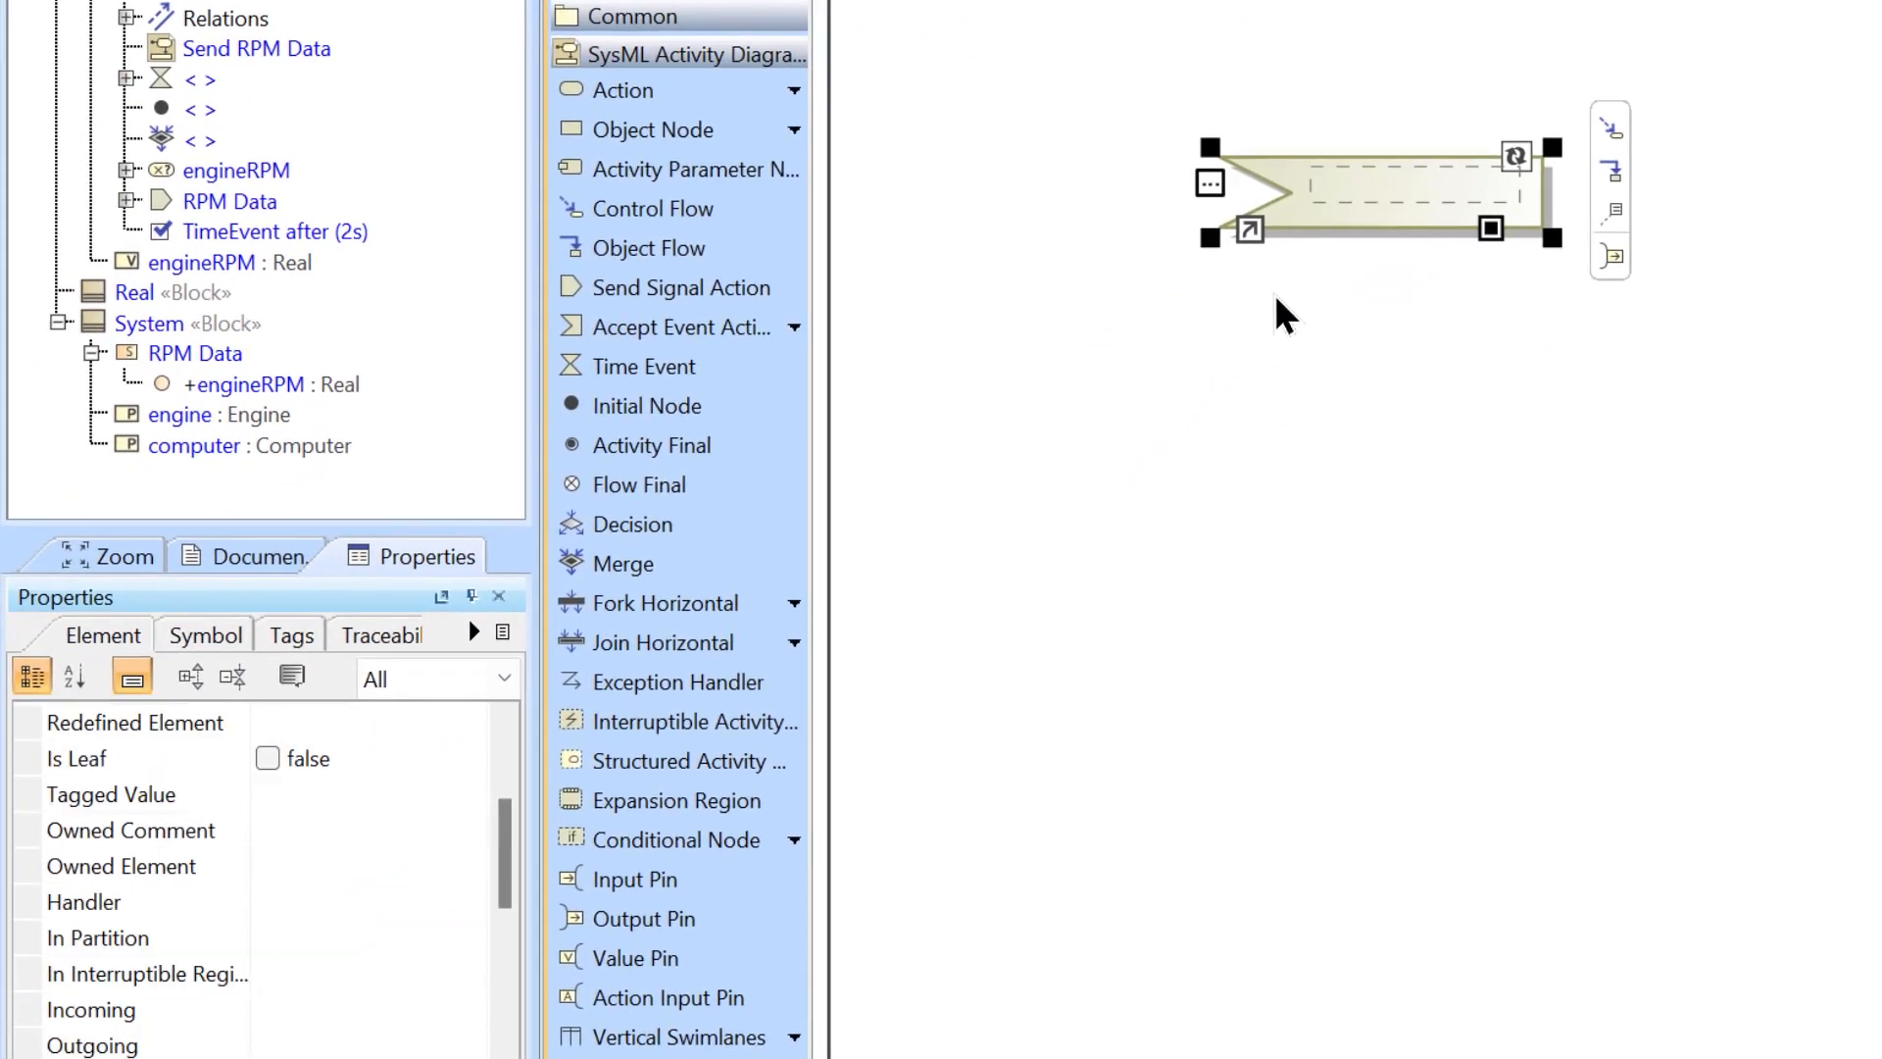
Enable Is Unmarshall in the properties of the accept event action
{"action": "scroll", "coordinate": [375, 893], "scroll_direction": "up", "scroll_amount": 3}
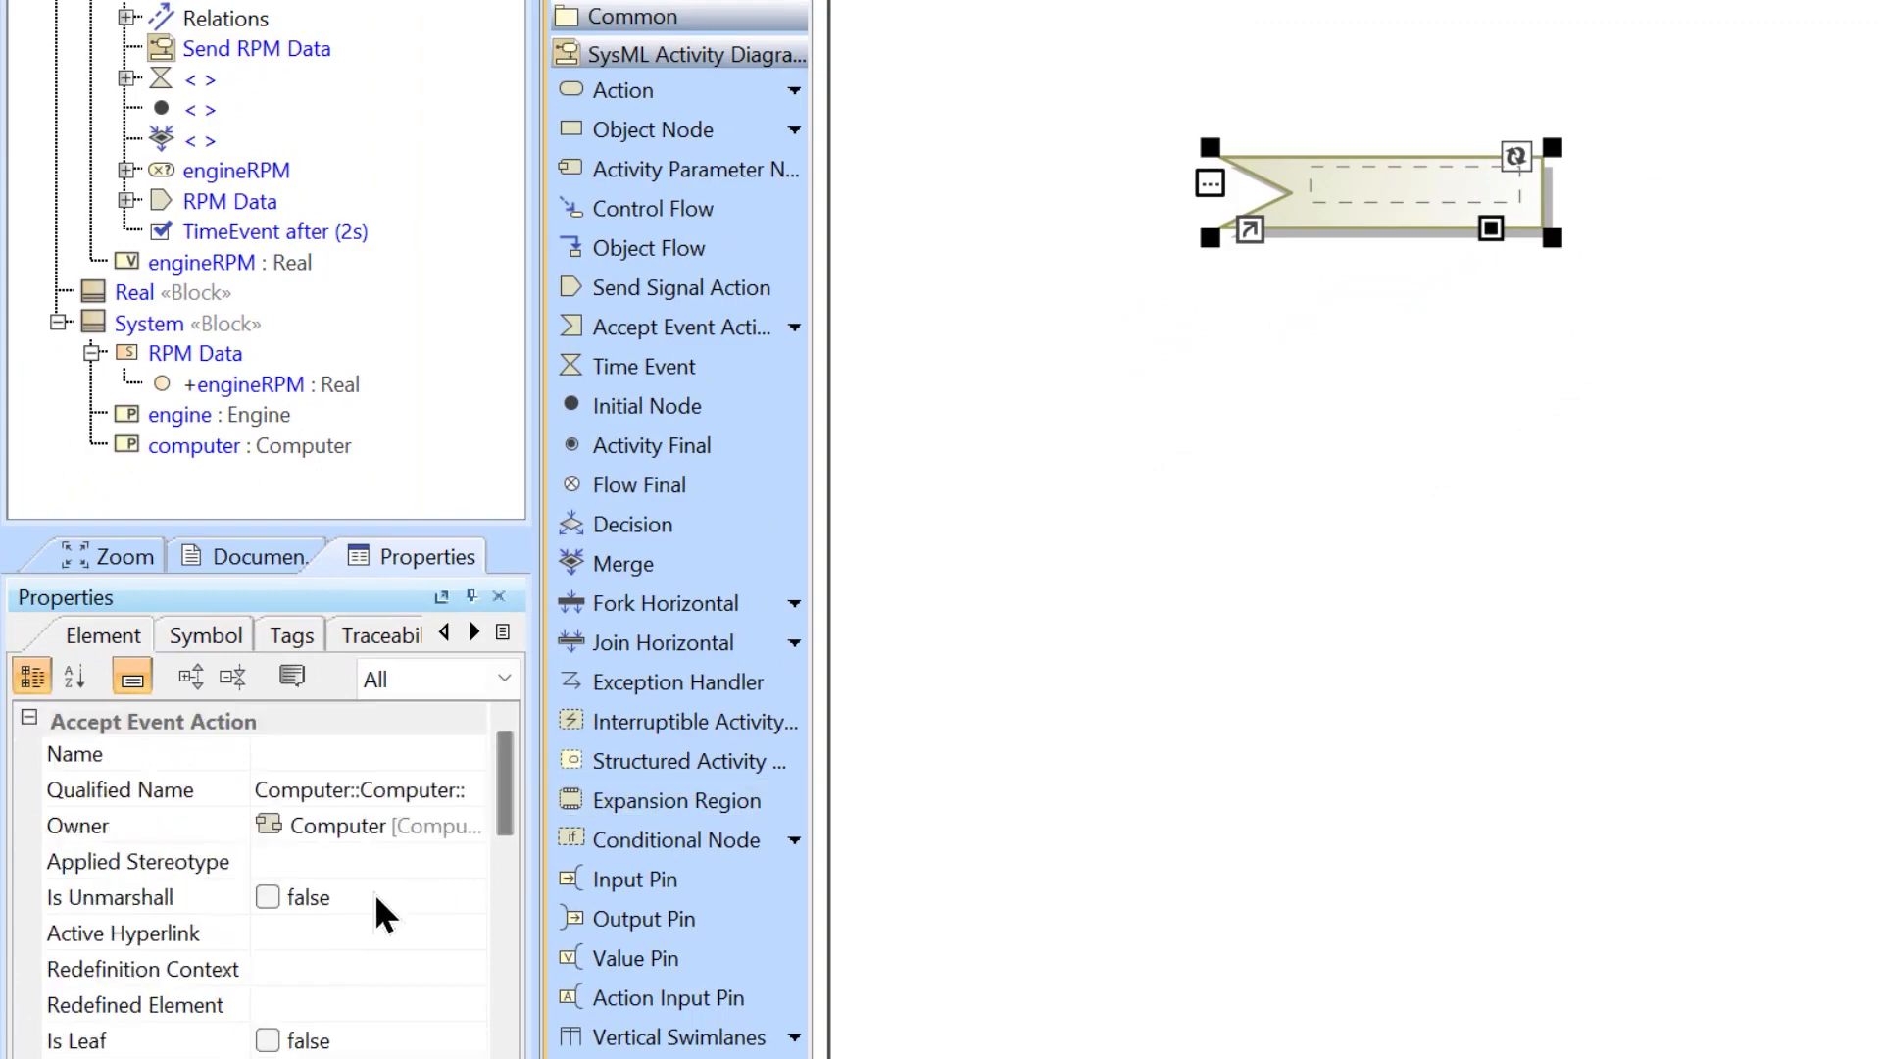
{"action": "mouse_move", "coordinate": [1434, 210]}
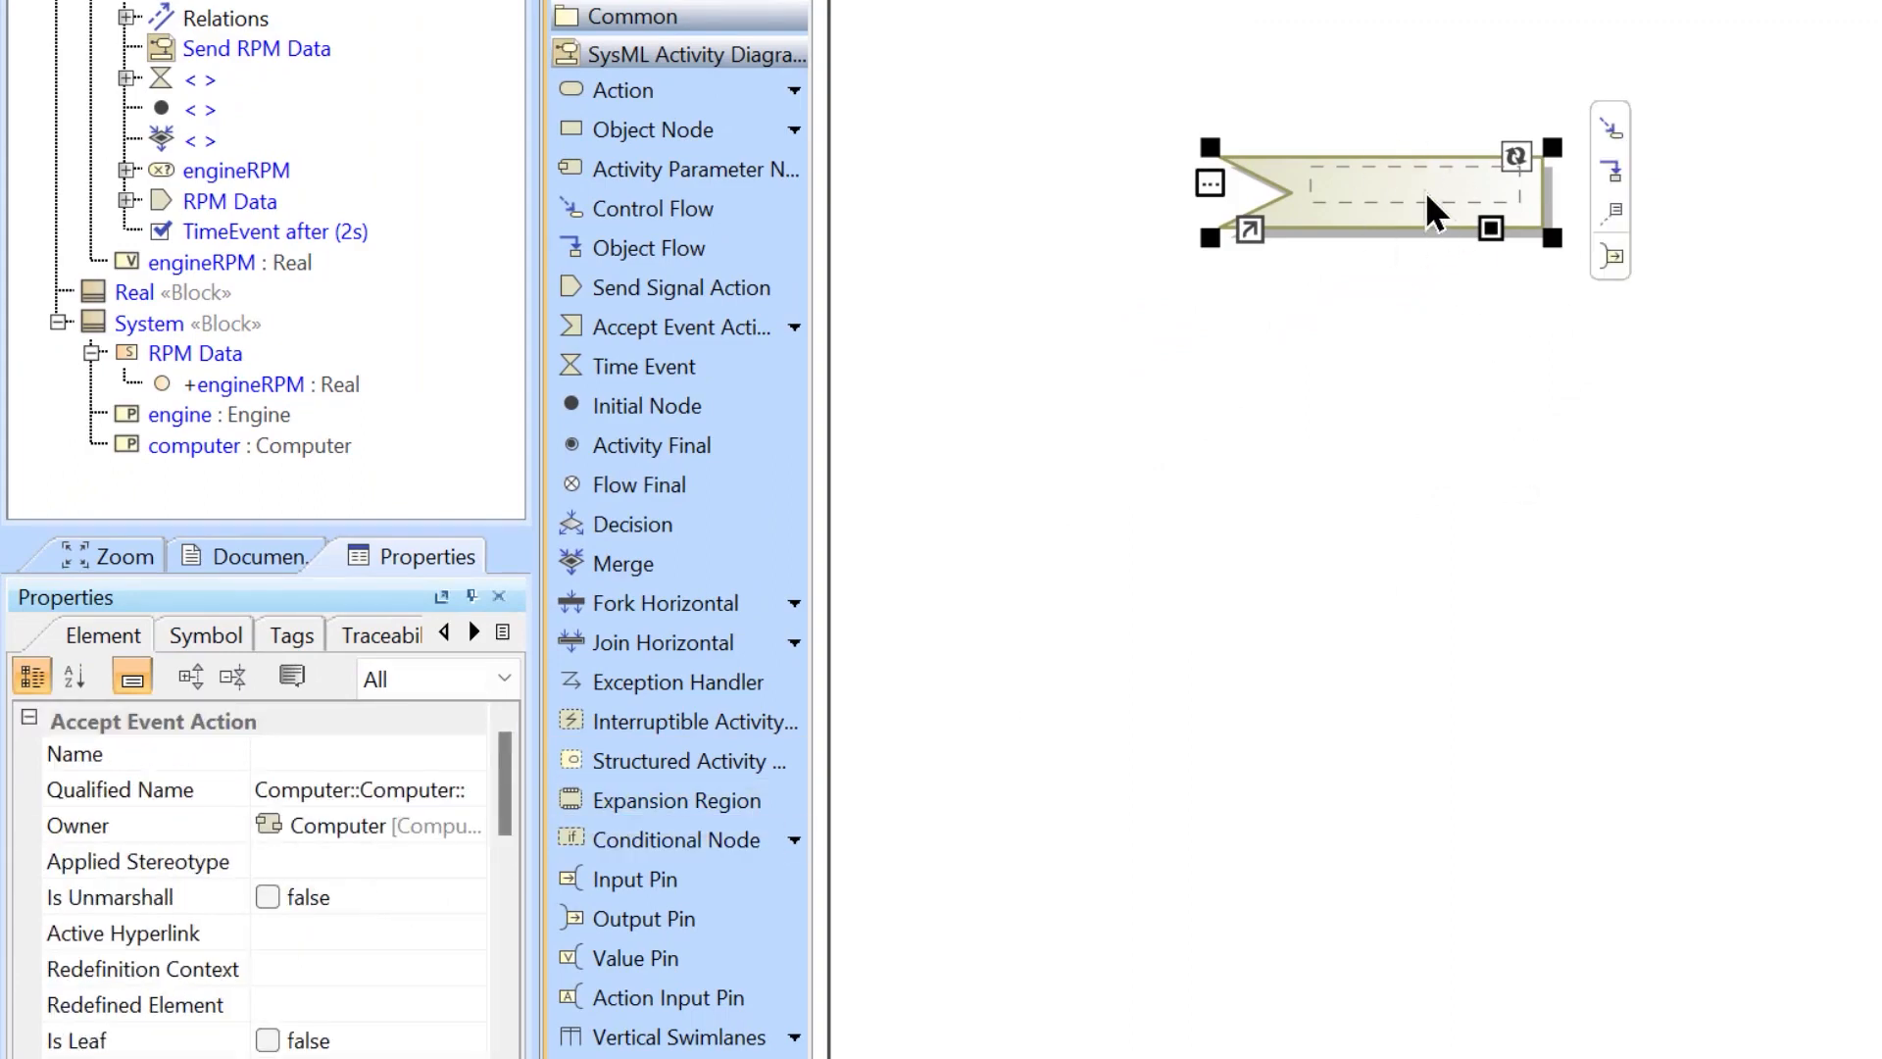
{"action": "left_click", "coordinate": [266, 898]}
{"action": "left_click", "coordinate": [1432, 667]}
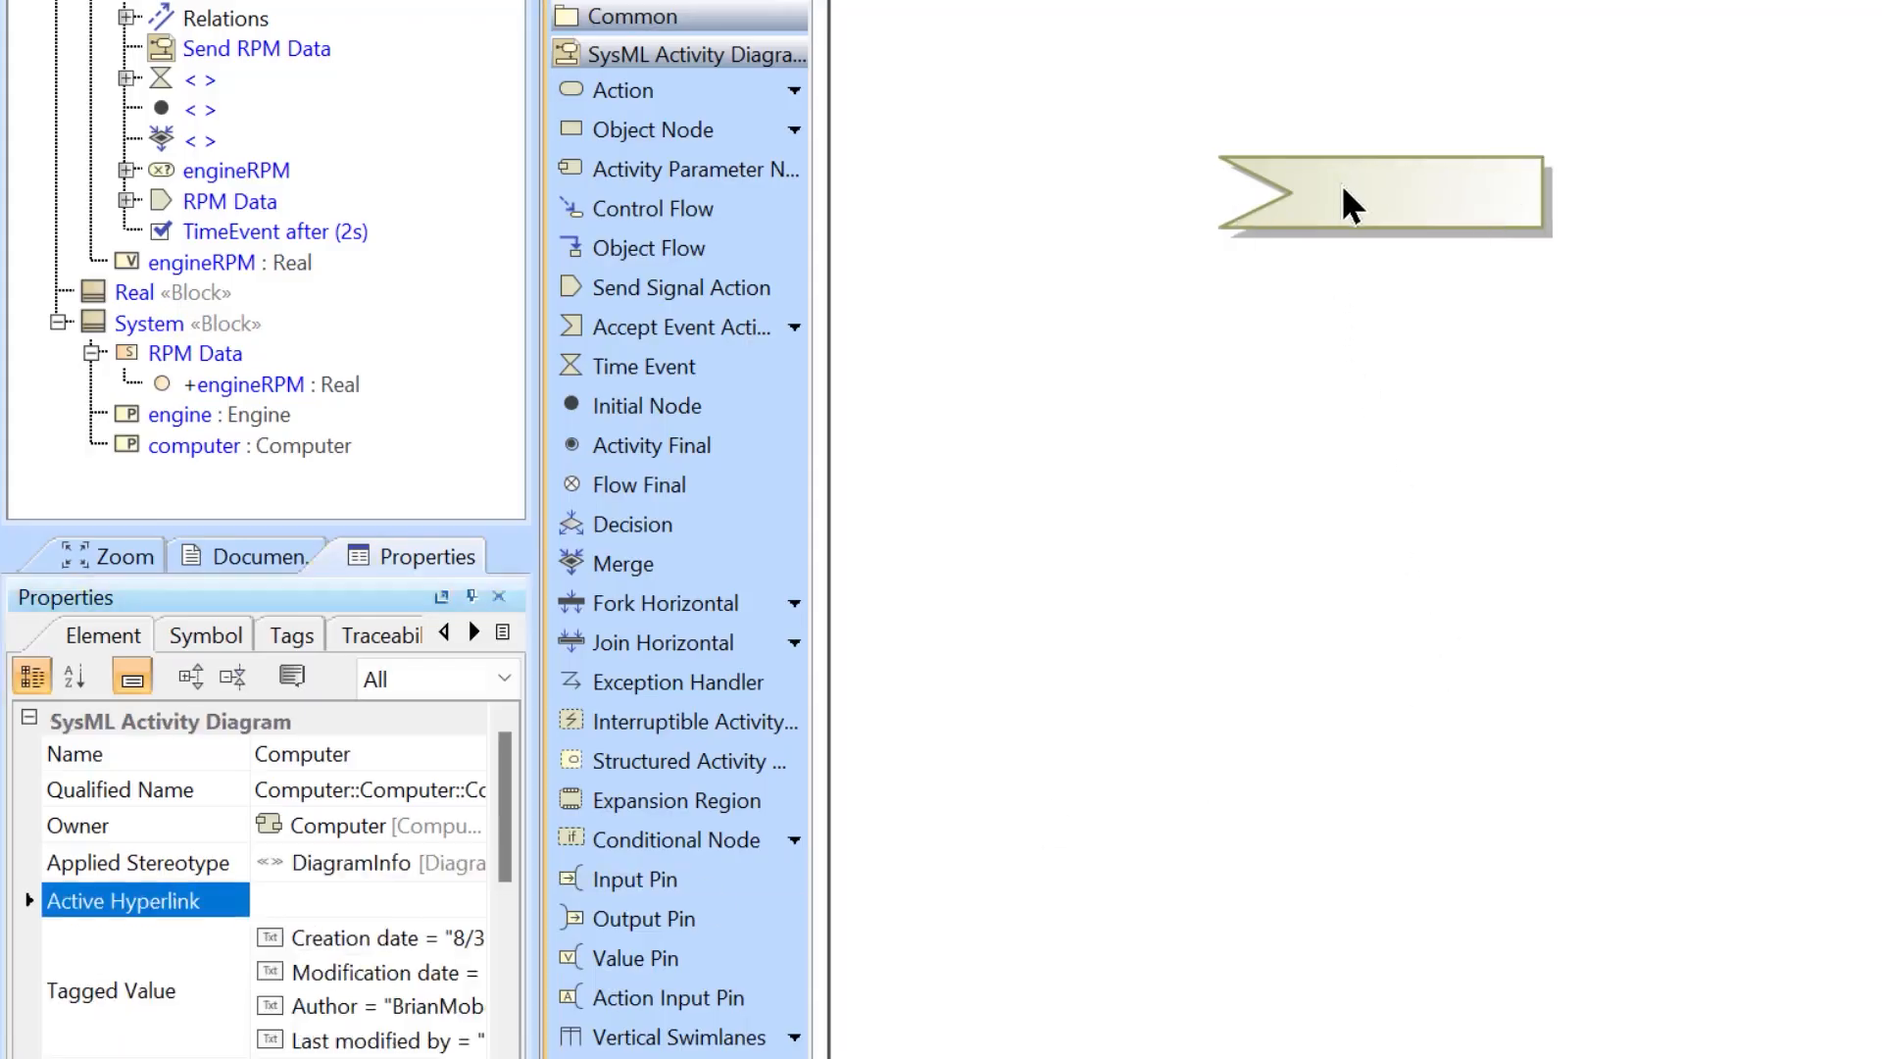
Assign the RPM Data signal to the accept event action and position its engineRPM output pin on the action's lower edge
{"action": "left_click_drag", "start_coordinate": [1348, 201], "coordinate": [1342, 157]}
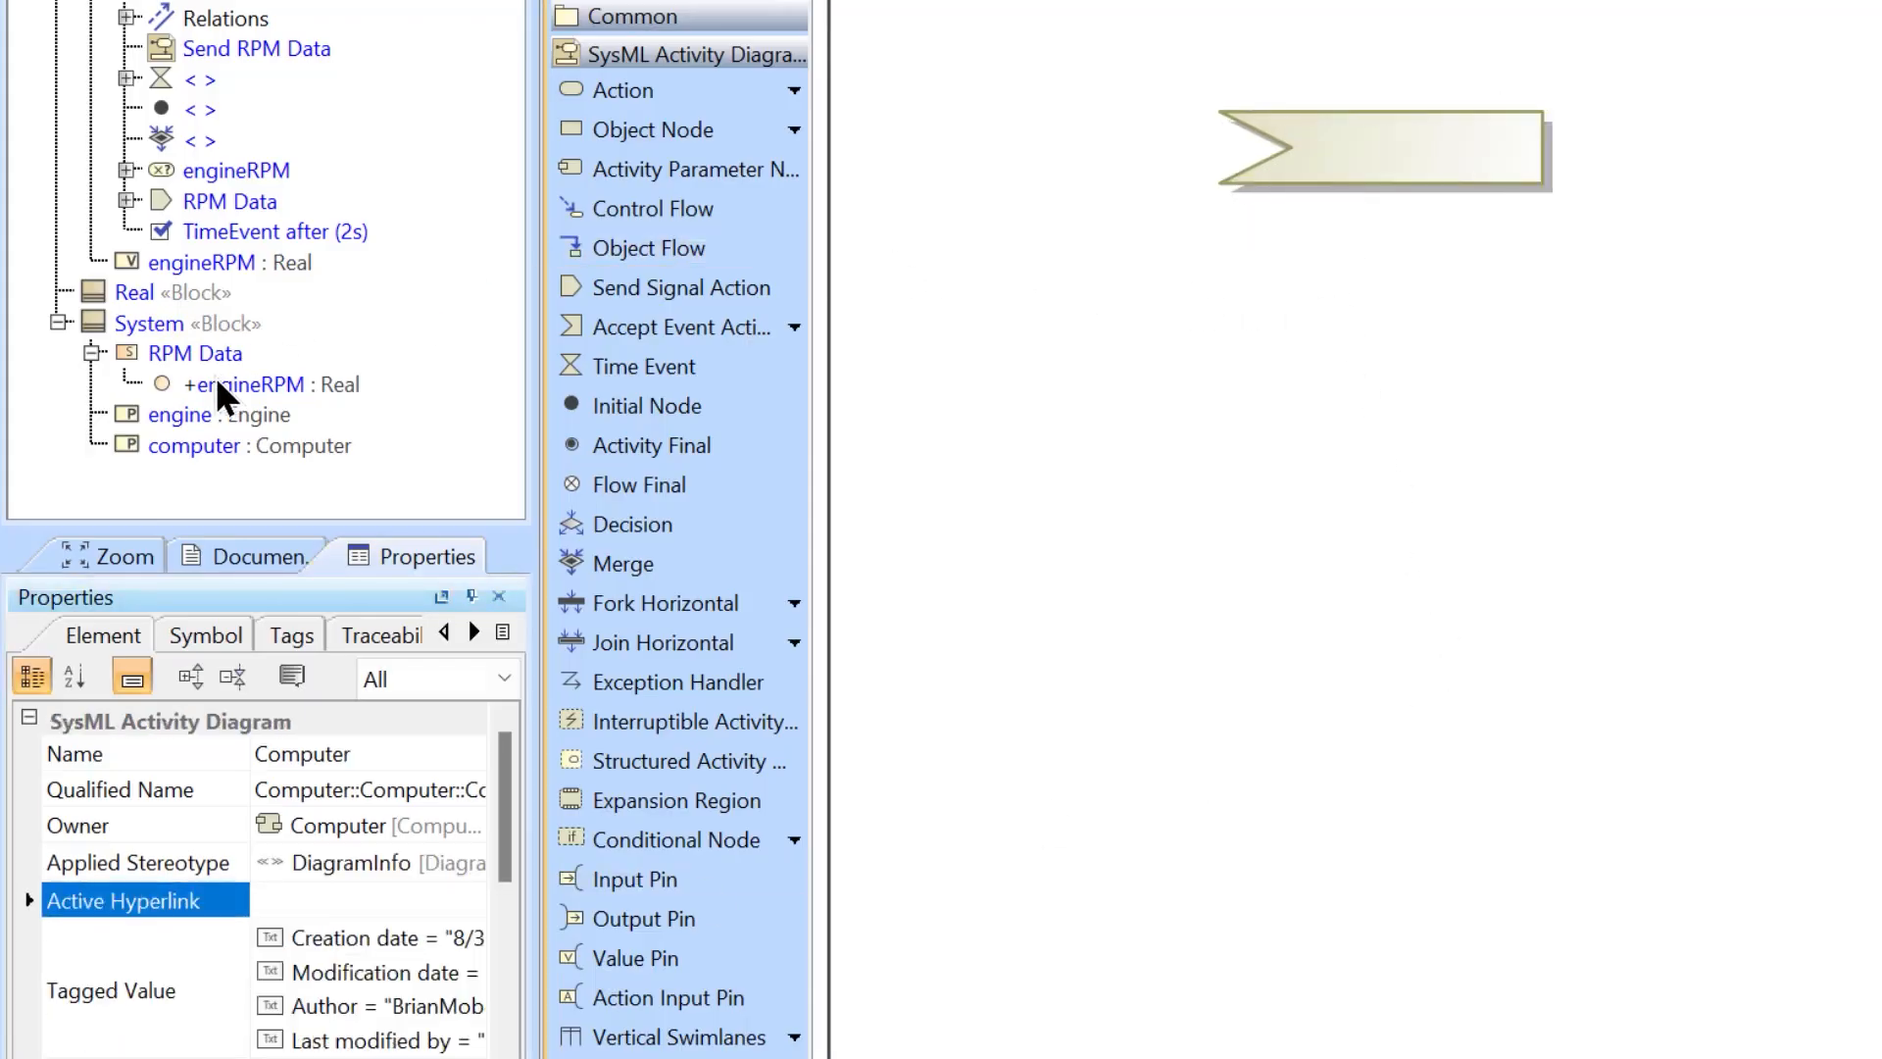
{"action": "left_click_drag", "start_coordinate": [200, 350], "coordinate": [1432, 149]}
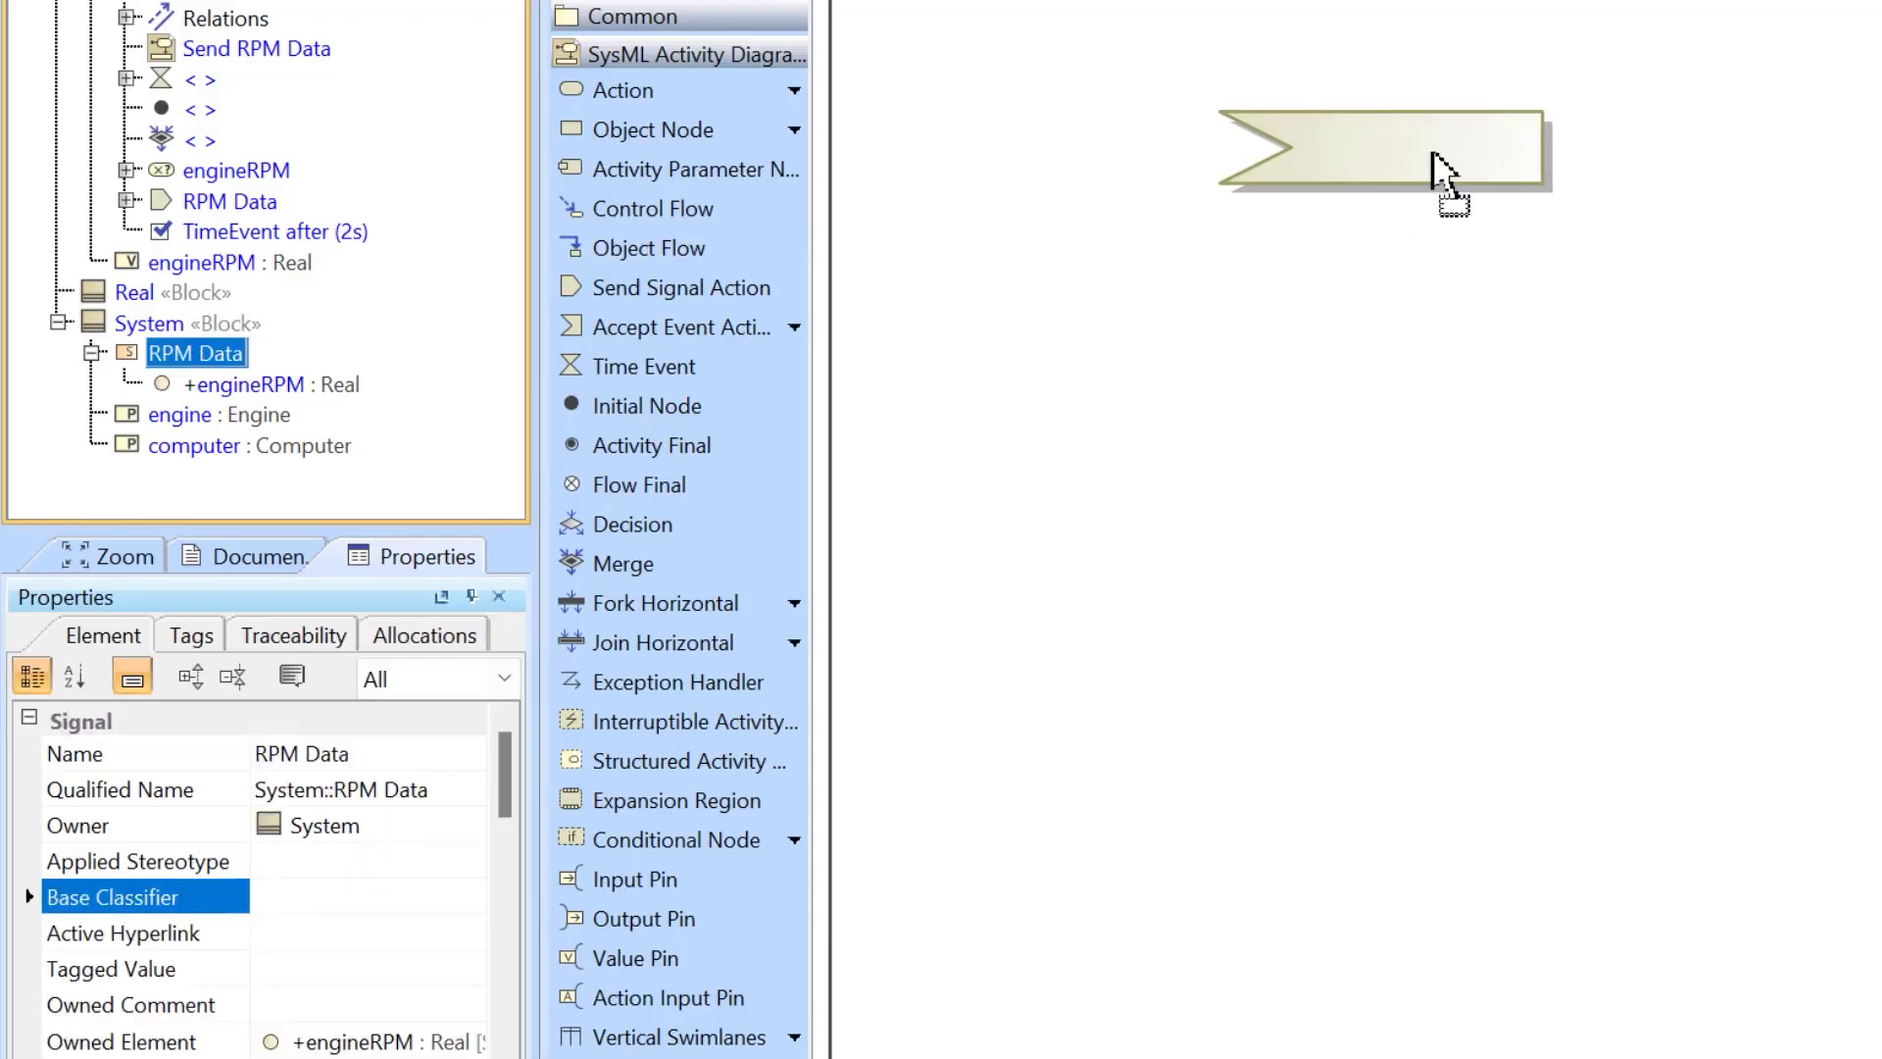
{"action": "left_click", "coordinate": [1608, 241]}
{"action": "left_click_drag", "start_coordinate": [1267, 197], "coordinate": [1406, 216]}
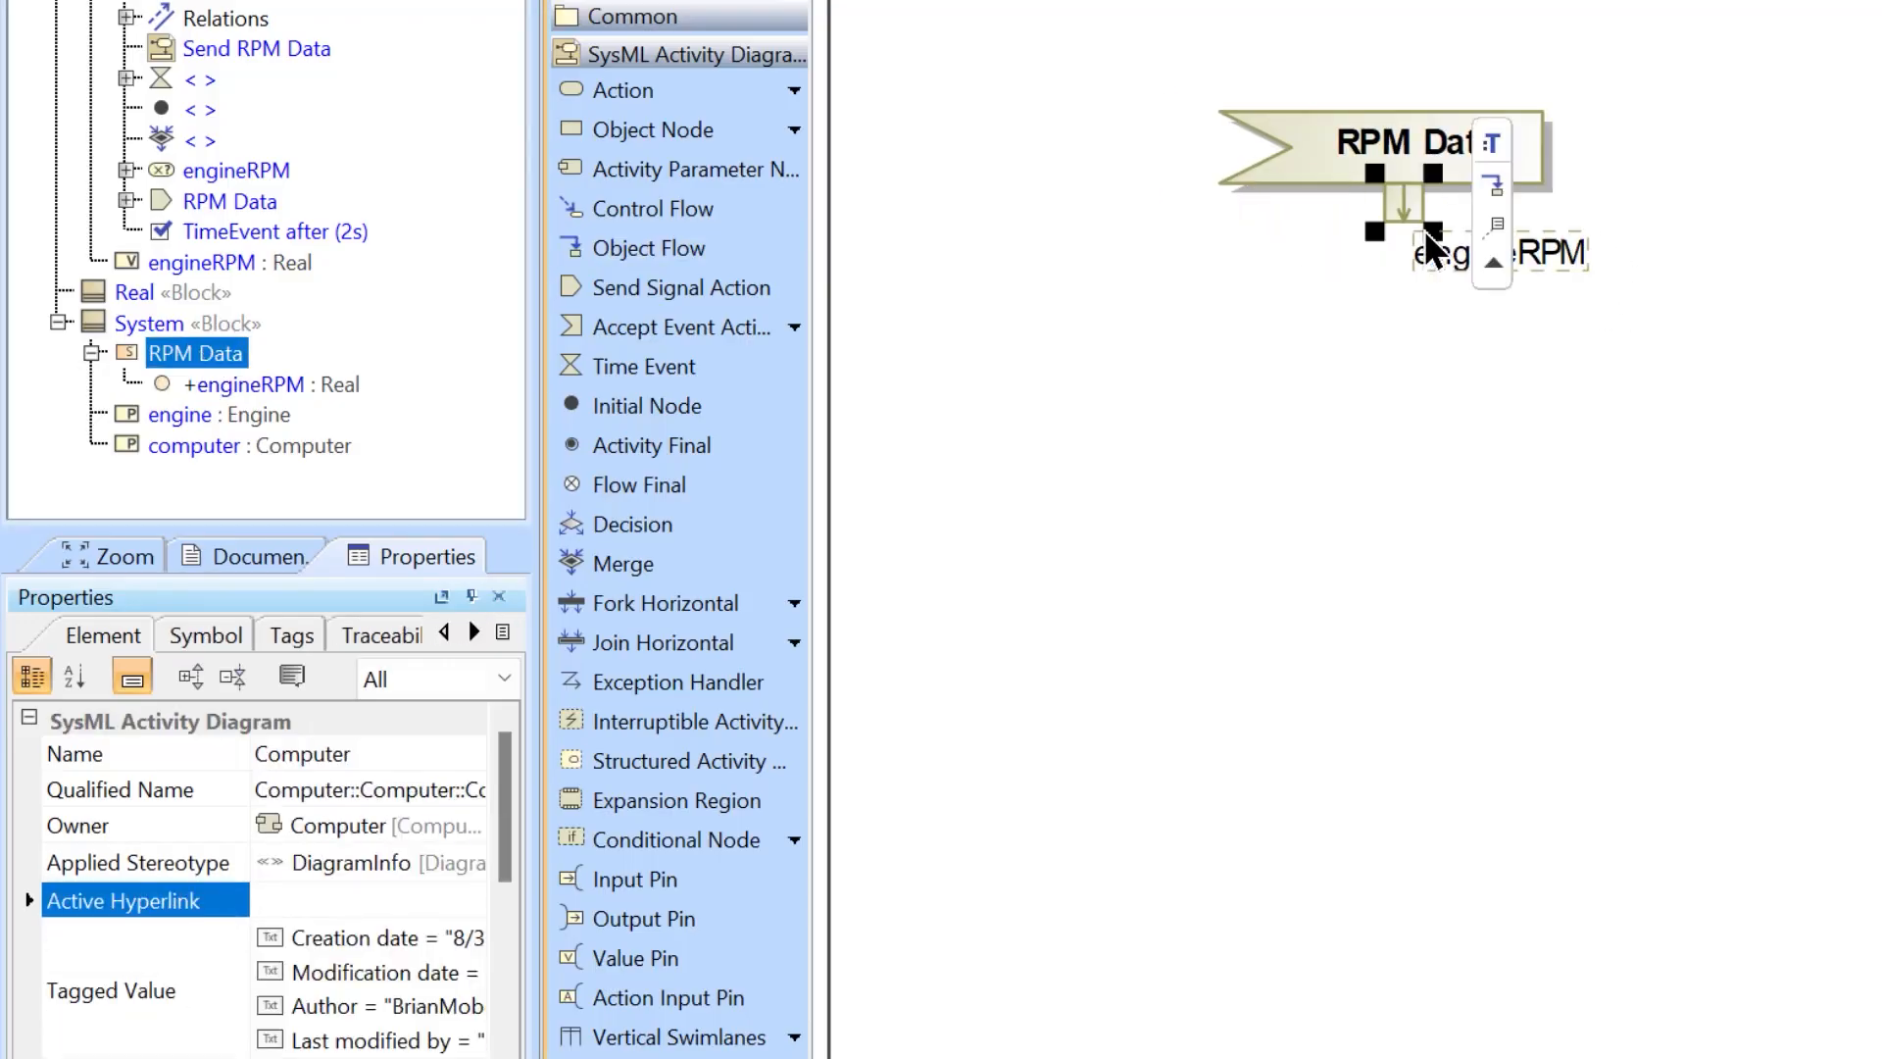
{"action": "left_click", "coordinate": [1563, 279]}
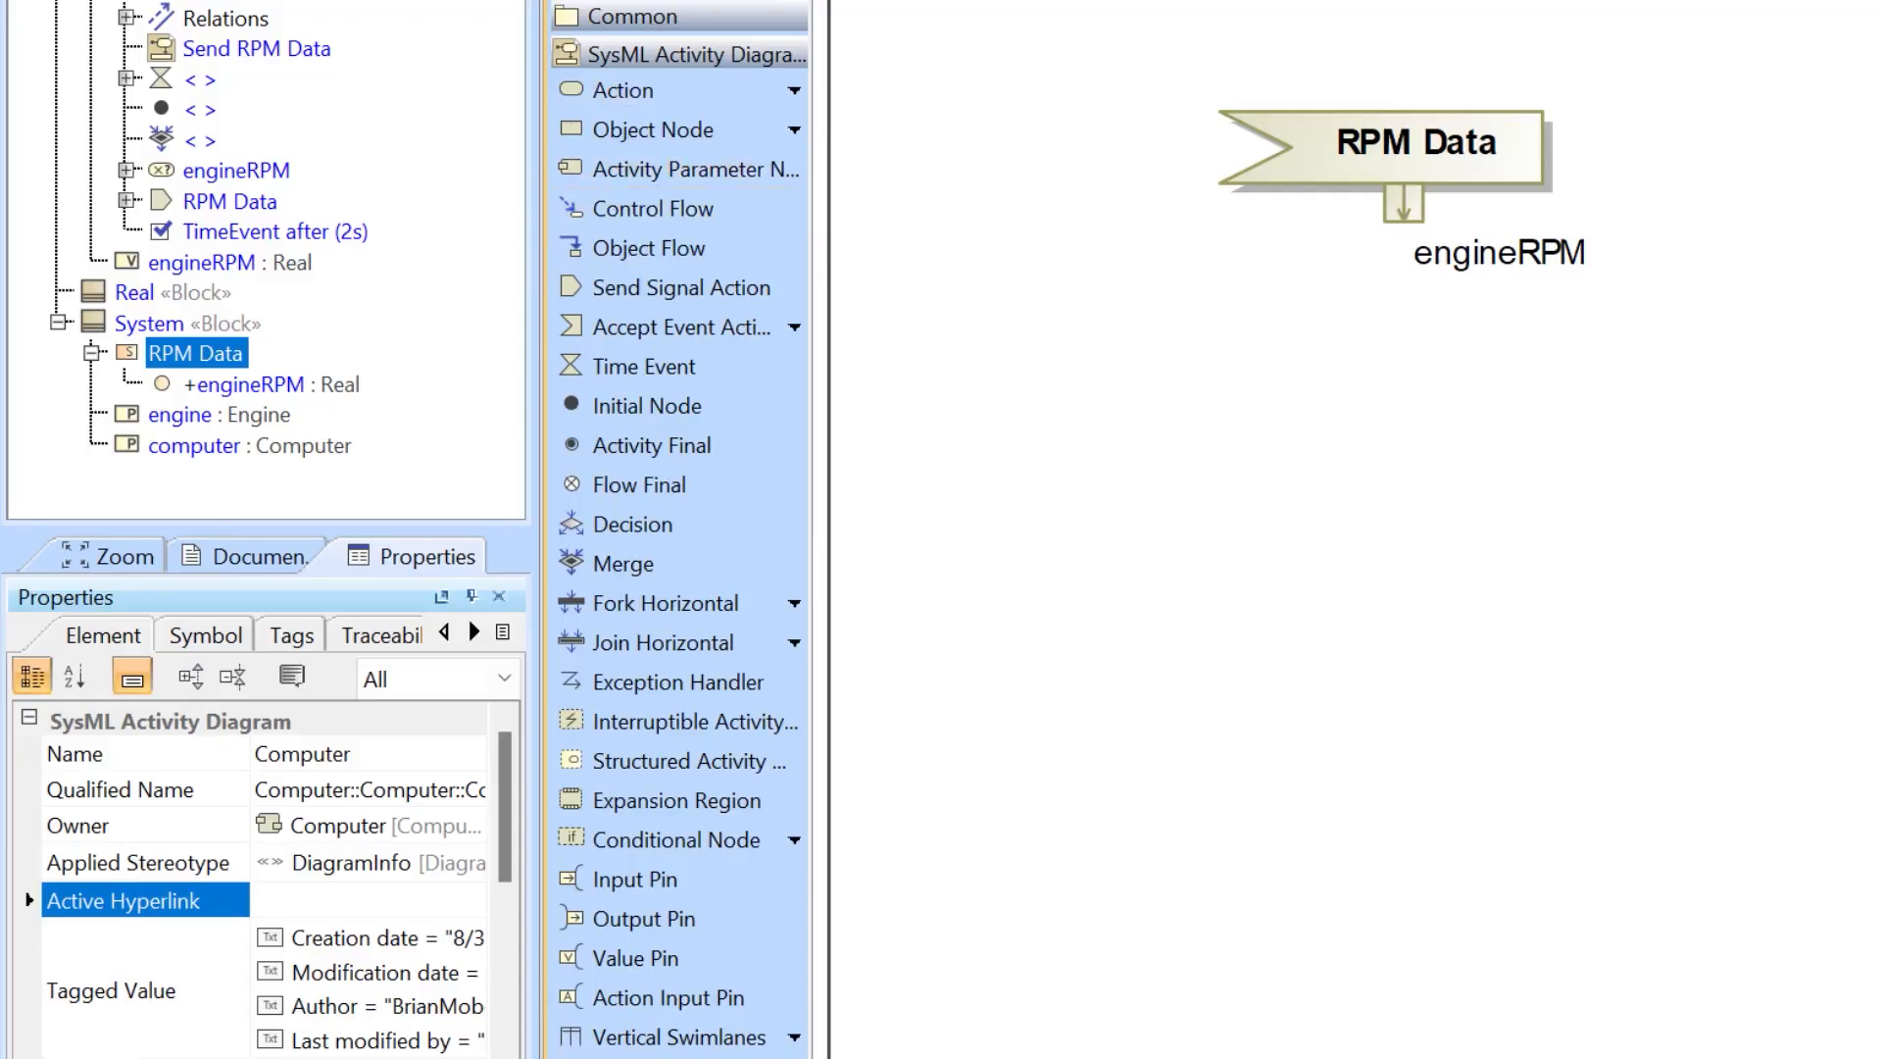
Return to the Model block definition diagram and add the value property rpmData : Real to the Computer block
{"action": "left_click", "coordinate": [457, 51]}
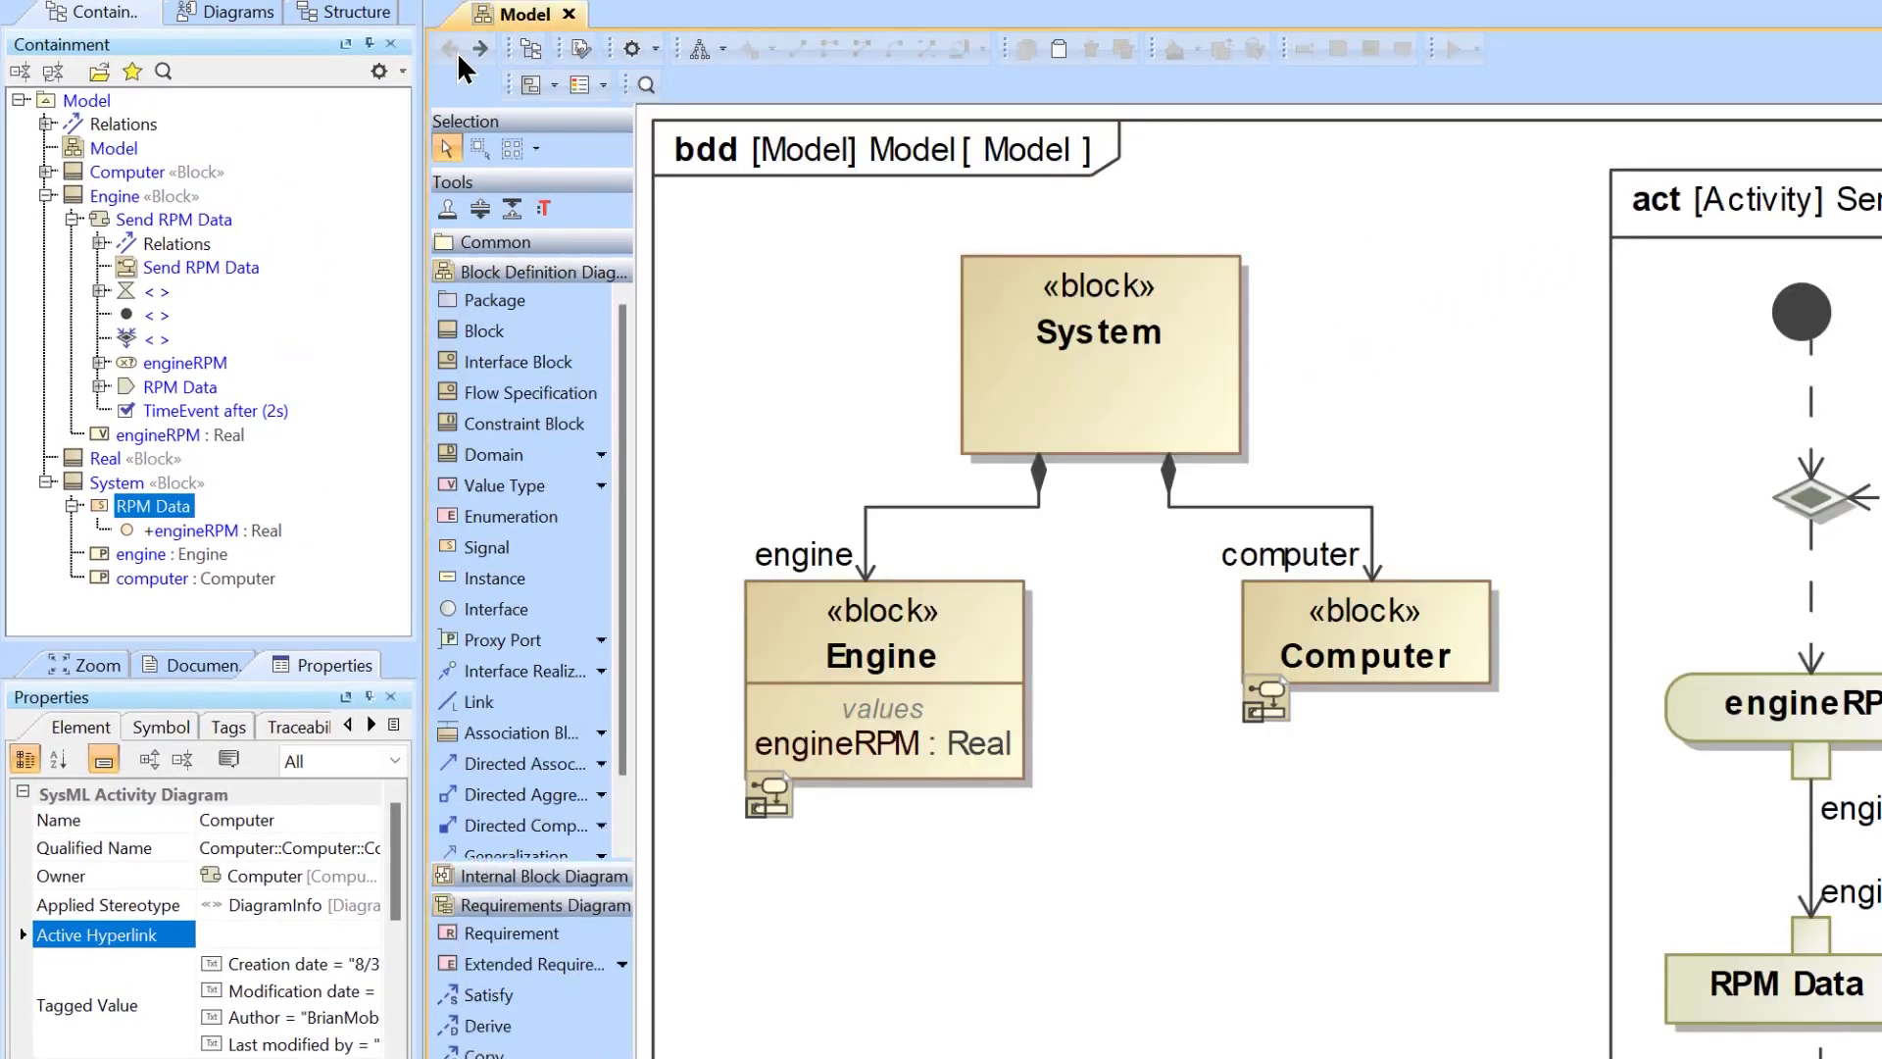
{"action": "left_click", "coordinate": [1421, 663]}
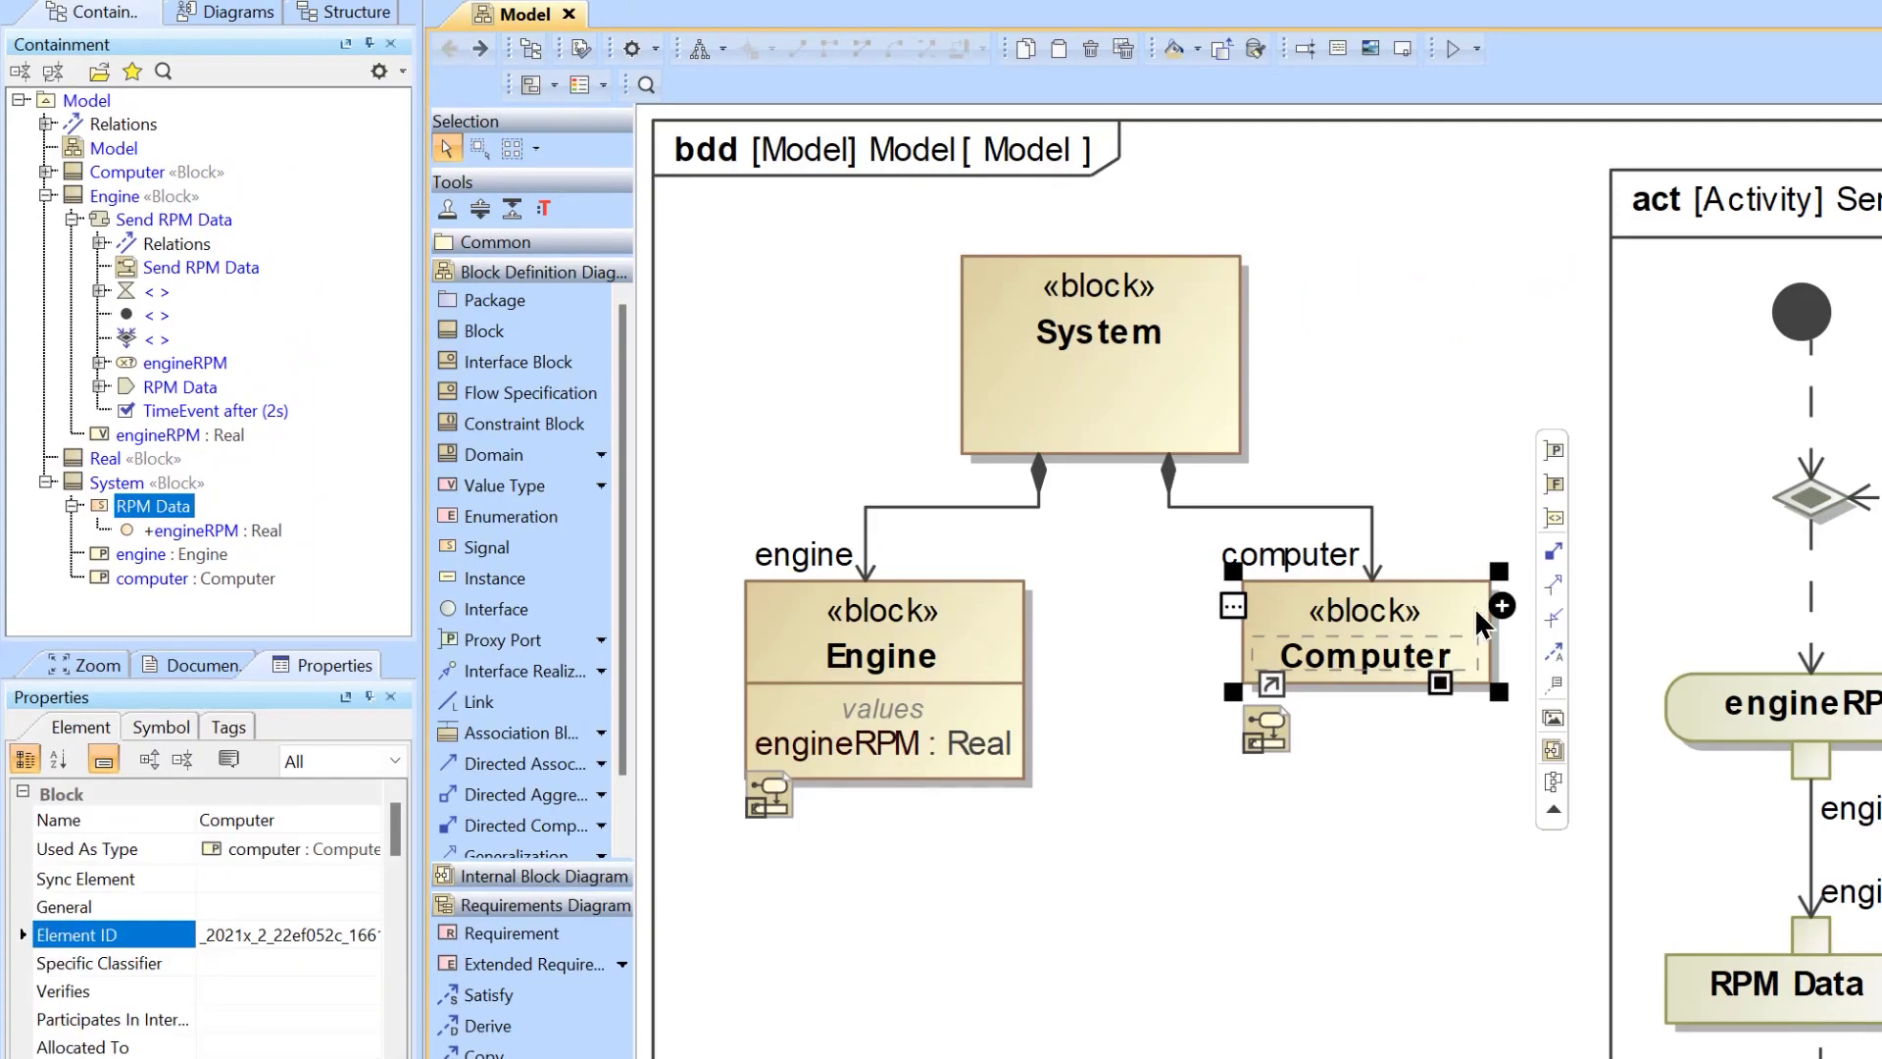
{"action": "left_click", "coordinate": [1502, 613]}
{"action": "left_click", "coordinate": [1614, 734]}
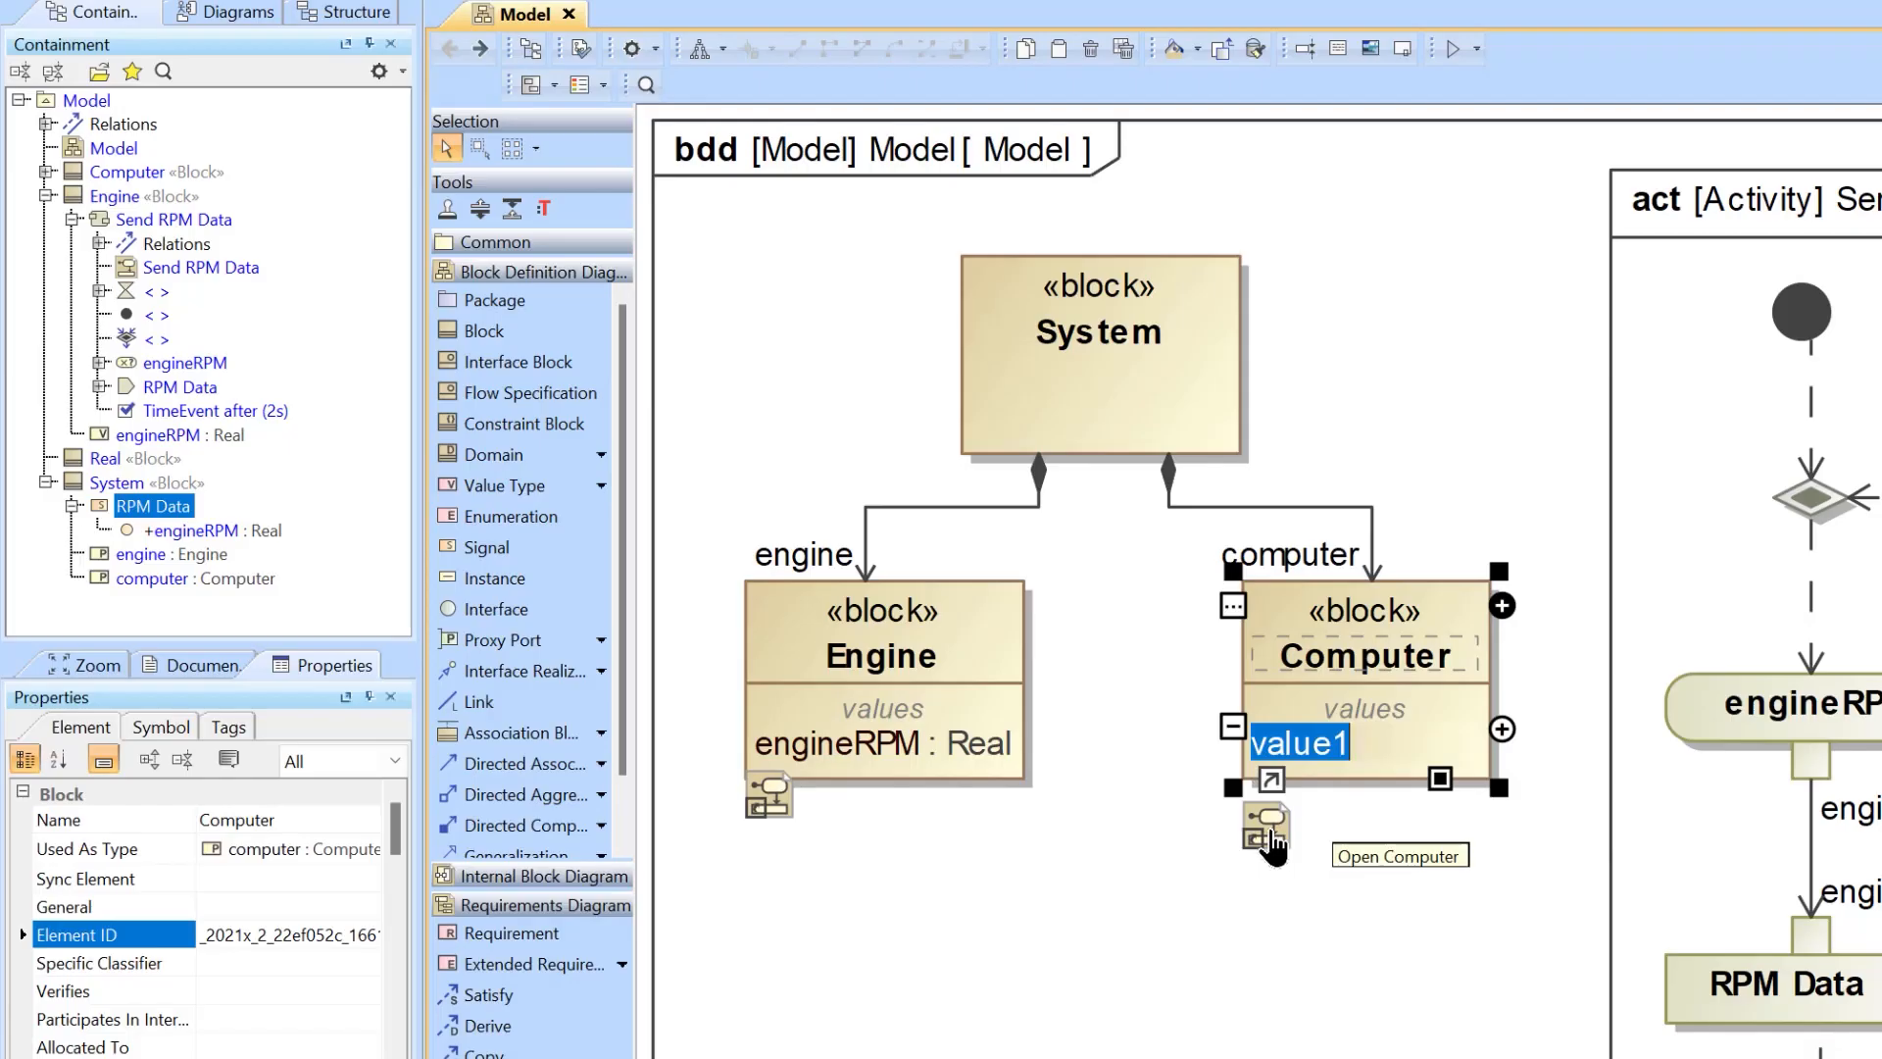
{"action": "key", "text": "BackSpace"}
{"action": "type", "text": "RP"}
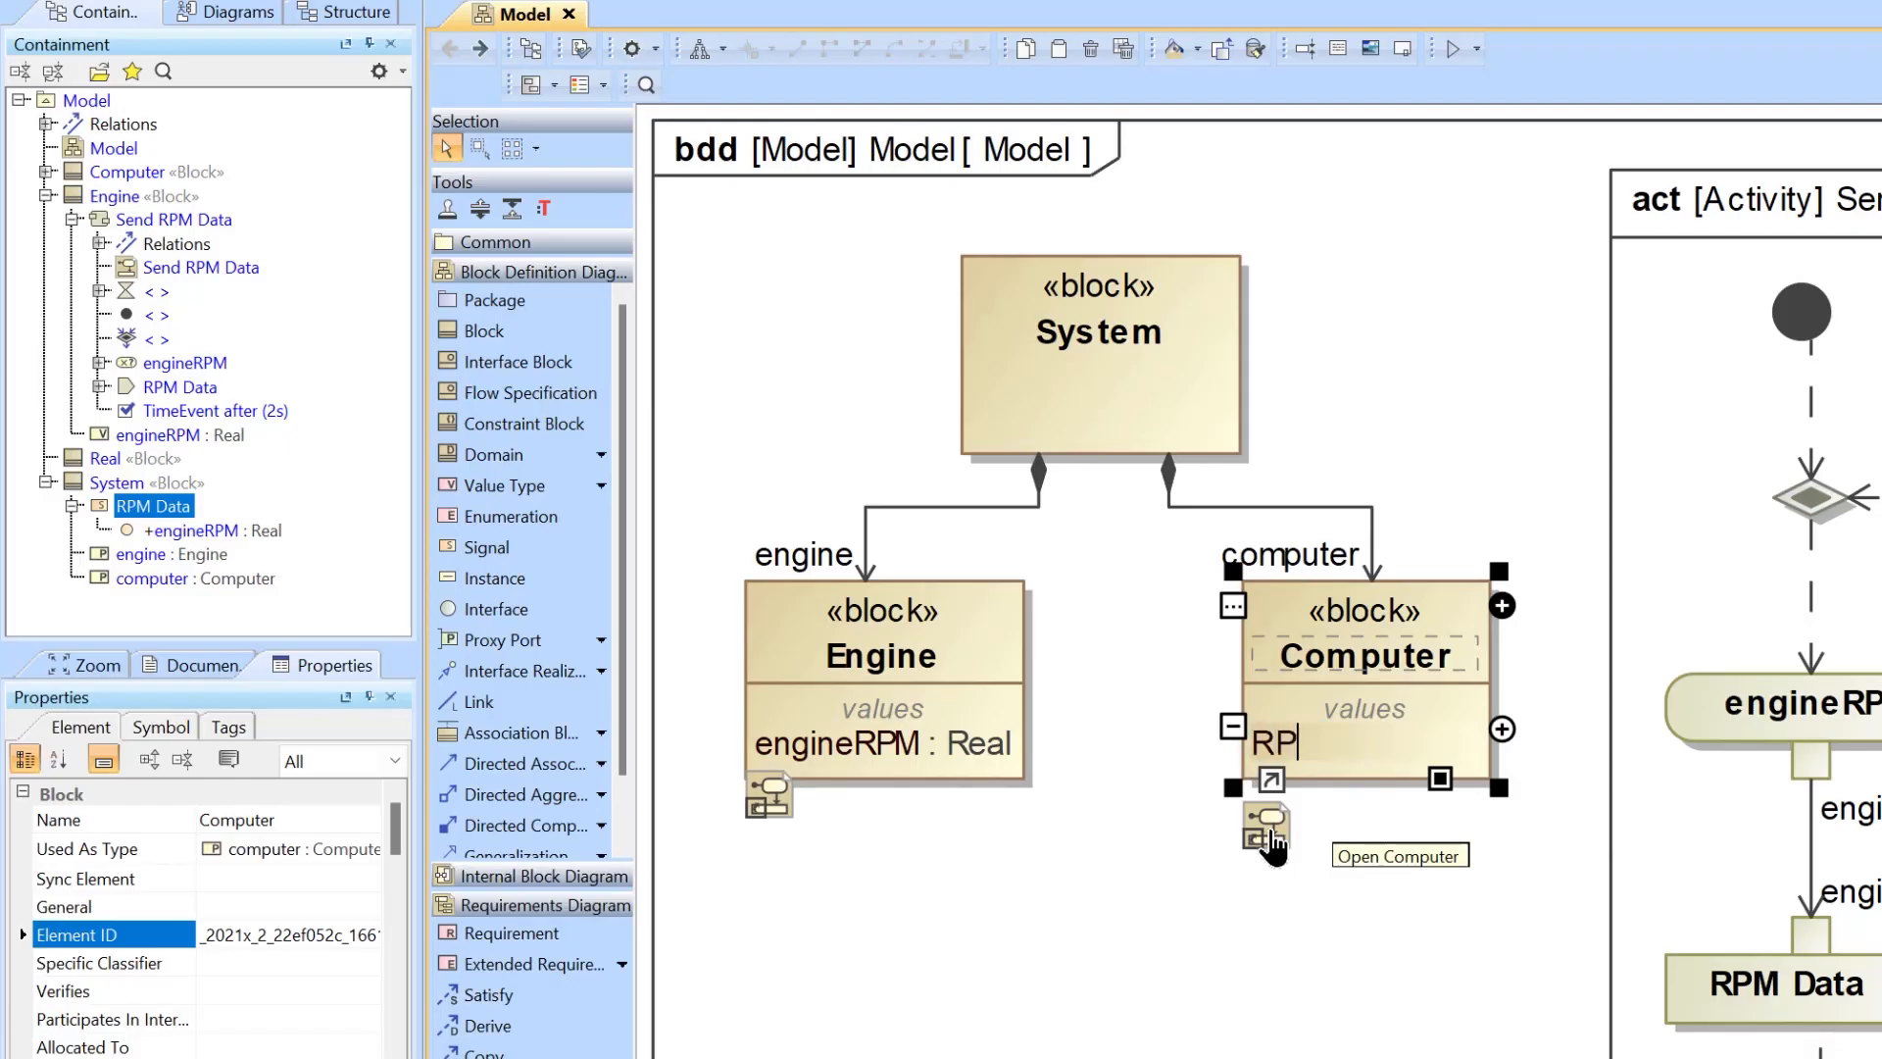
{"action": "type", "text": "Mdat"}
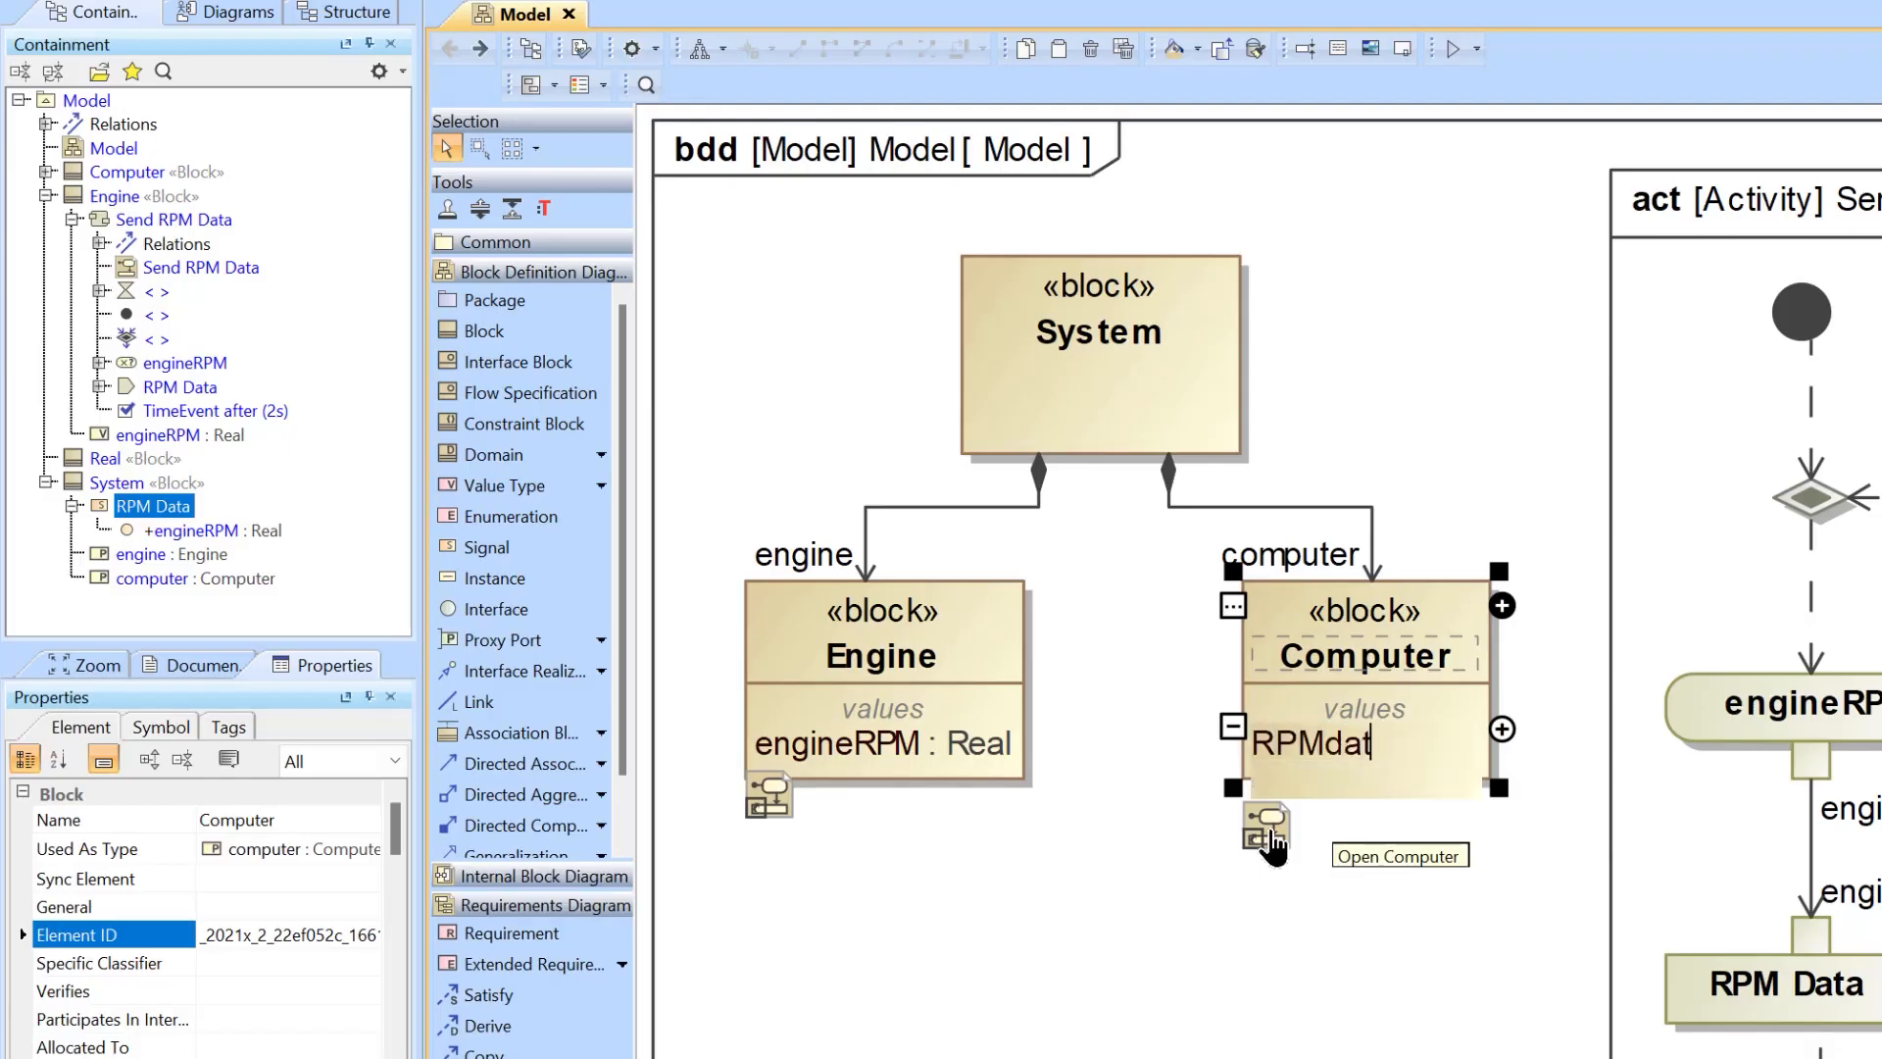
{"action": "key", "text": "BackSpace"}
{"action": "key", "text": "BackSpace"}
{"action": "key", "text": "BackSpace"}
{"action": "key", "text": "BackSpace"}
{"action": "key", "text": "BackSpace"}
{"action": "key", "text": "BackSpace"}
{"action": "type", "text": "rpmData"}
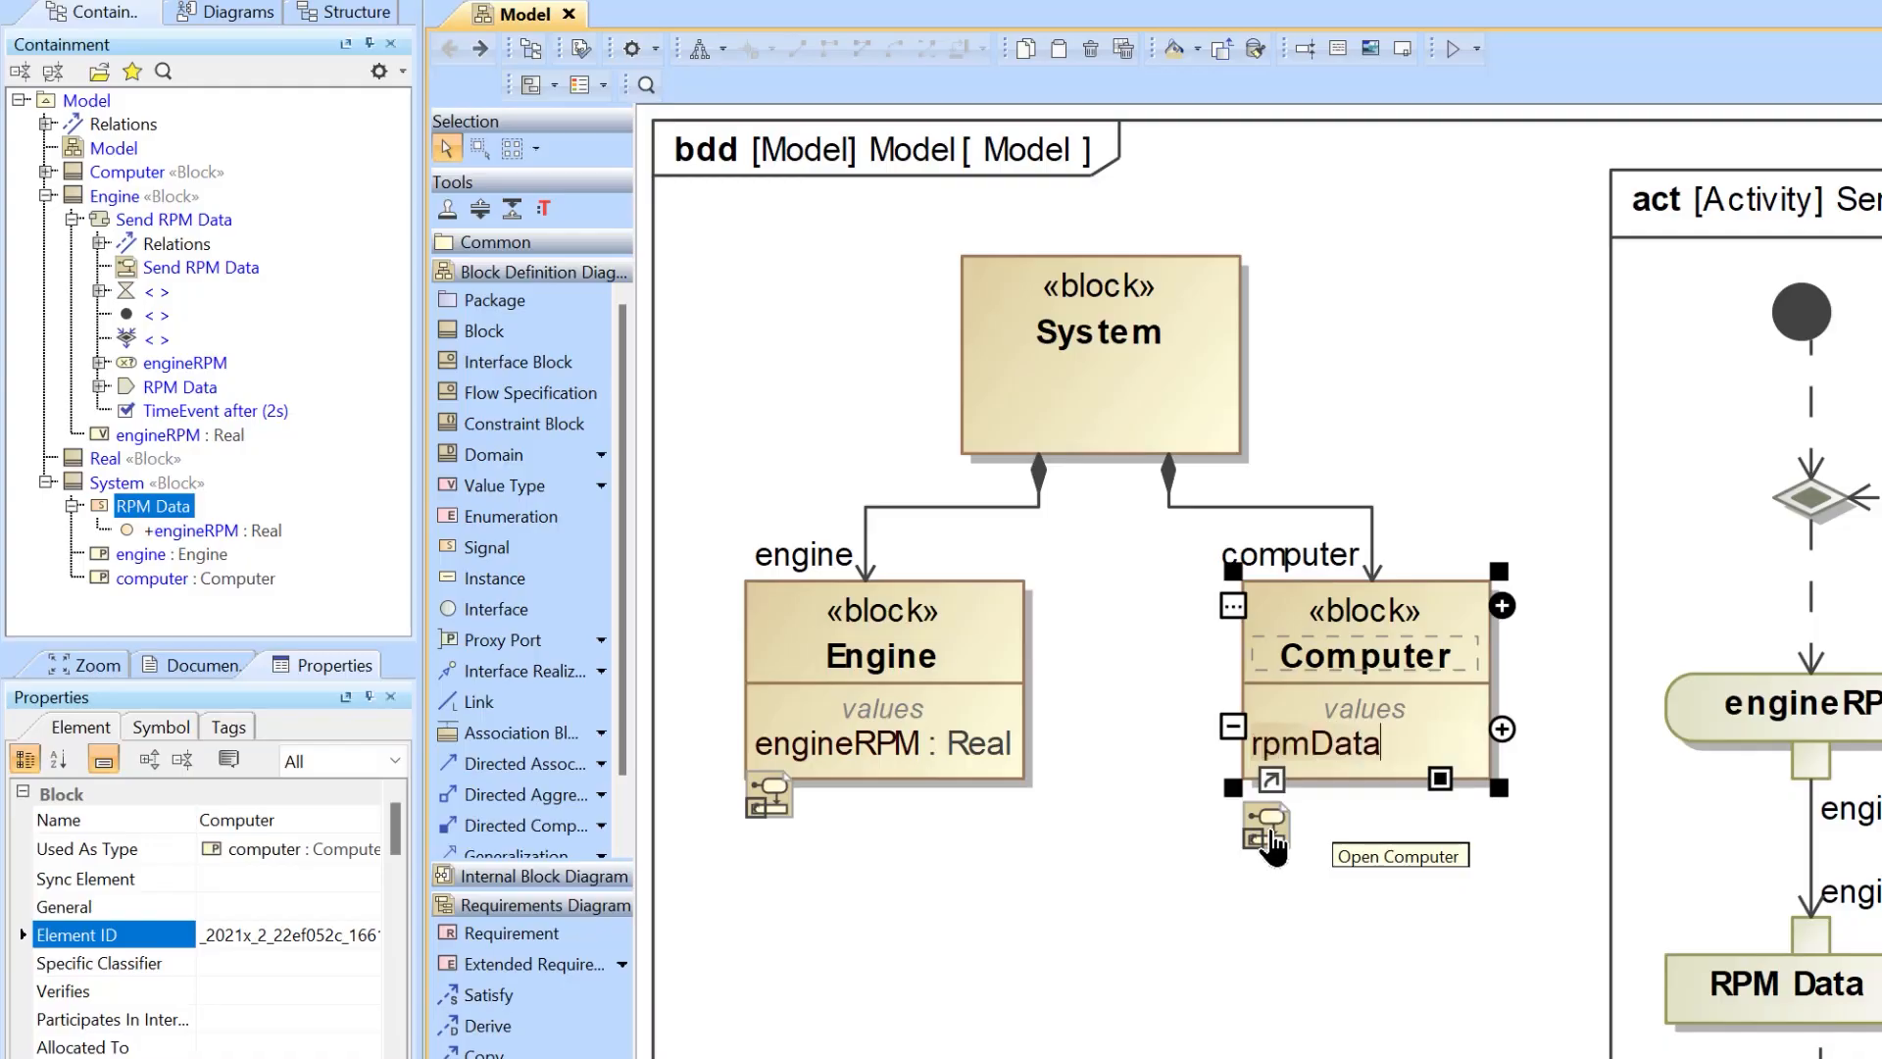
{"action": "type", "text": ":Real"}
{"action": "left_click", "coordinate": [1123, 990]}
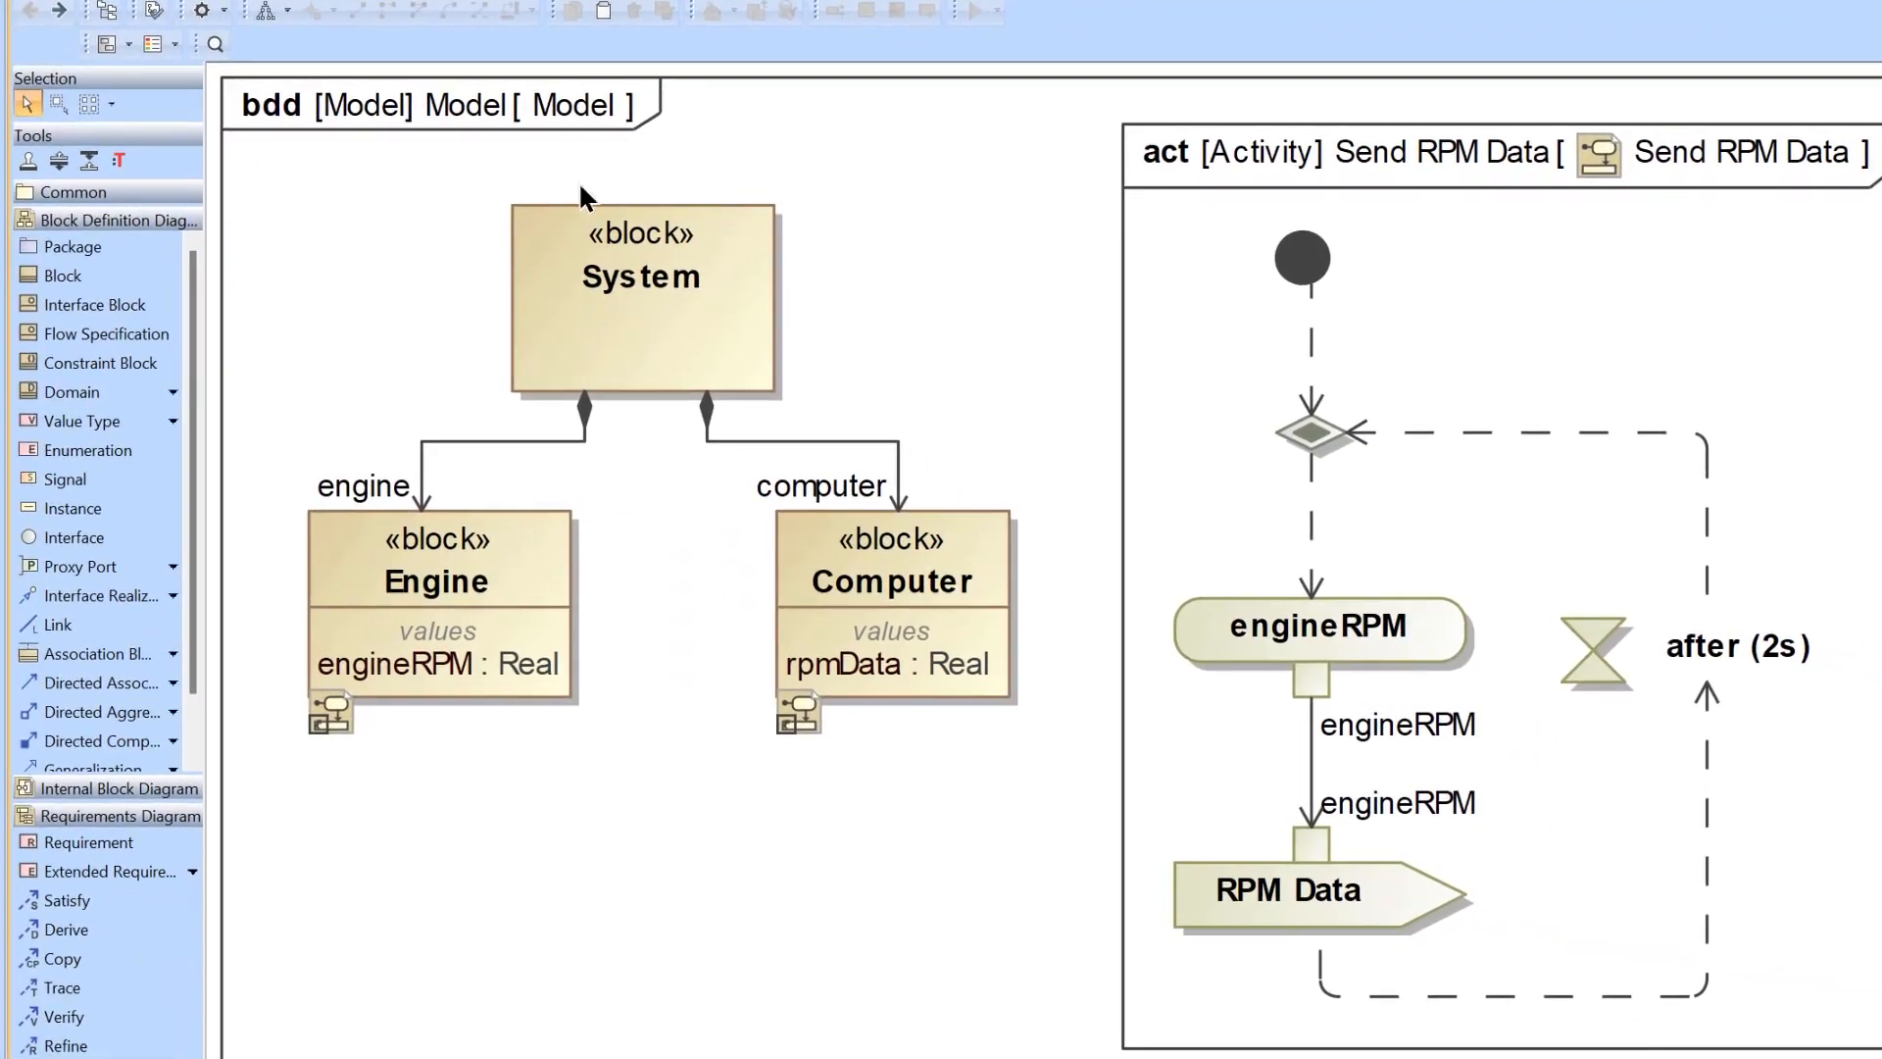
Return to the Computer activity diagram and add an opaque action reading rpmData=inputValue below the RPM Data accept event action
{"action": "left_click", "coordinate": [63, 12]}
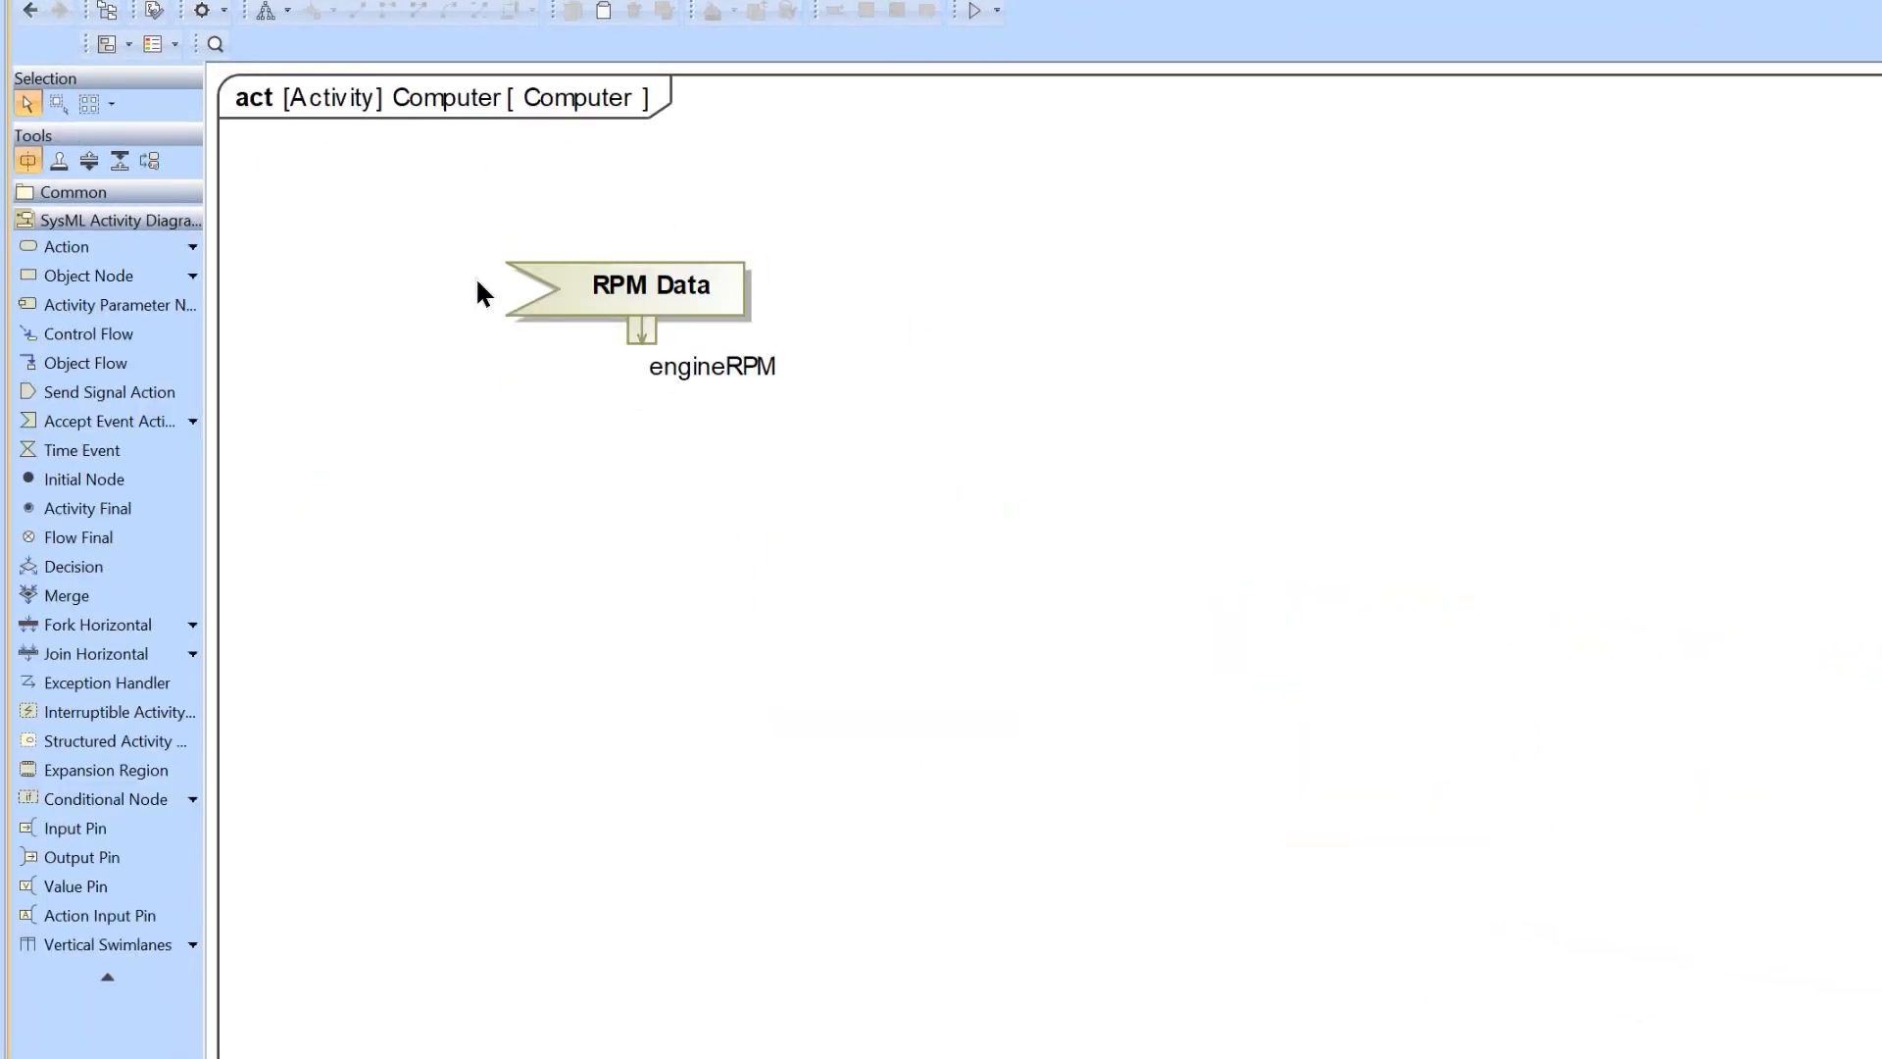
{"action": "left_click", "coordinate": [191, 246]}
{"action": "left_click", "coordinate": [300, 336]}
{"action": "left_click", "coordinate": [526, 507]}
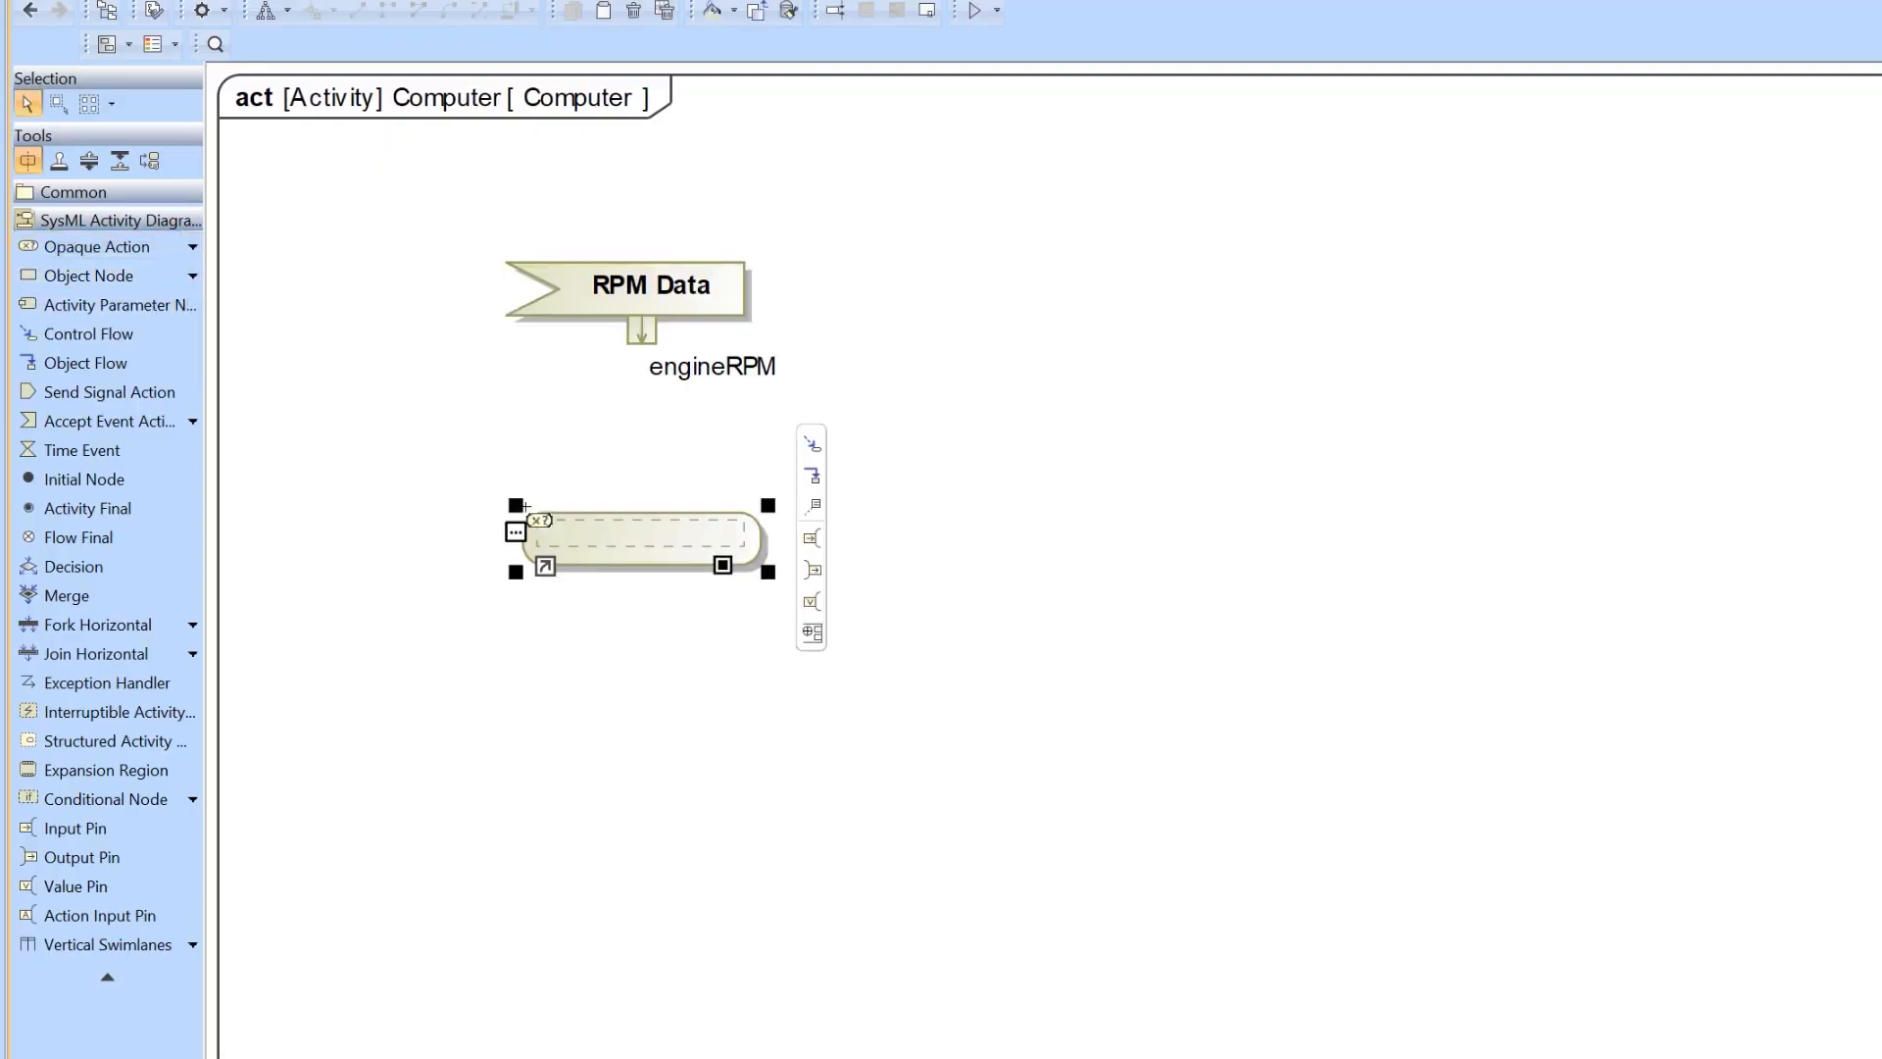
{"action": "type", "text": "rpmDaat"}
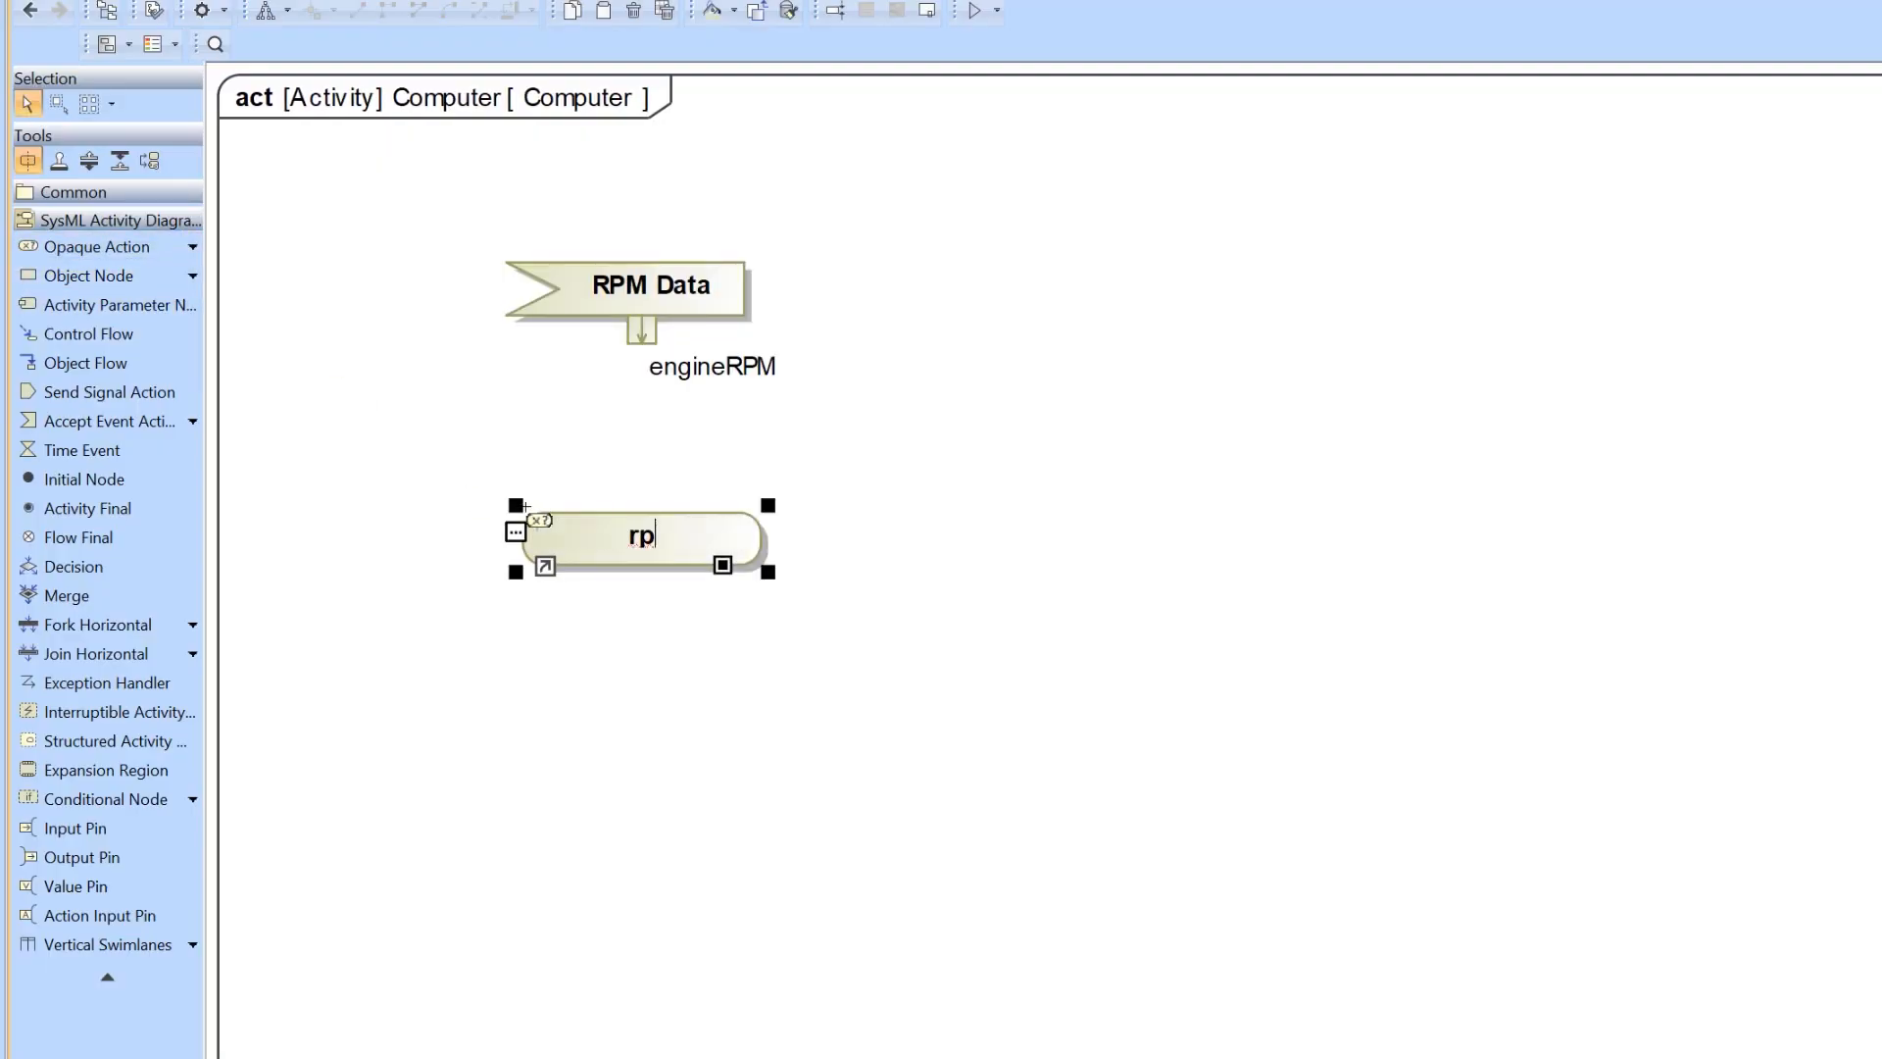
{"action": "key", "text": "BackSpace"}
{"action": "key", "text": "BackSpace"}
{"action": "type", "text": "ta"}
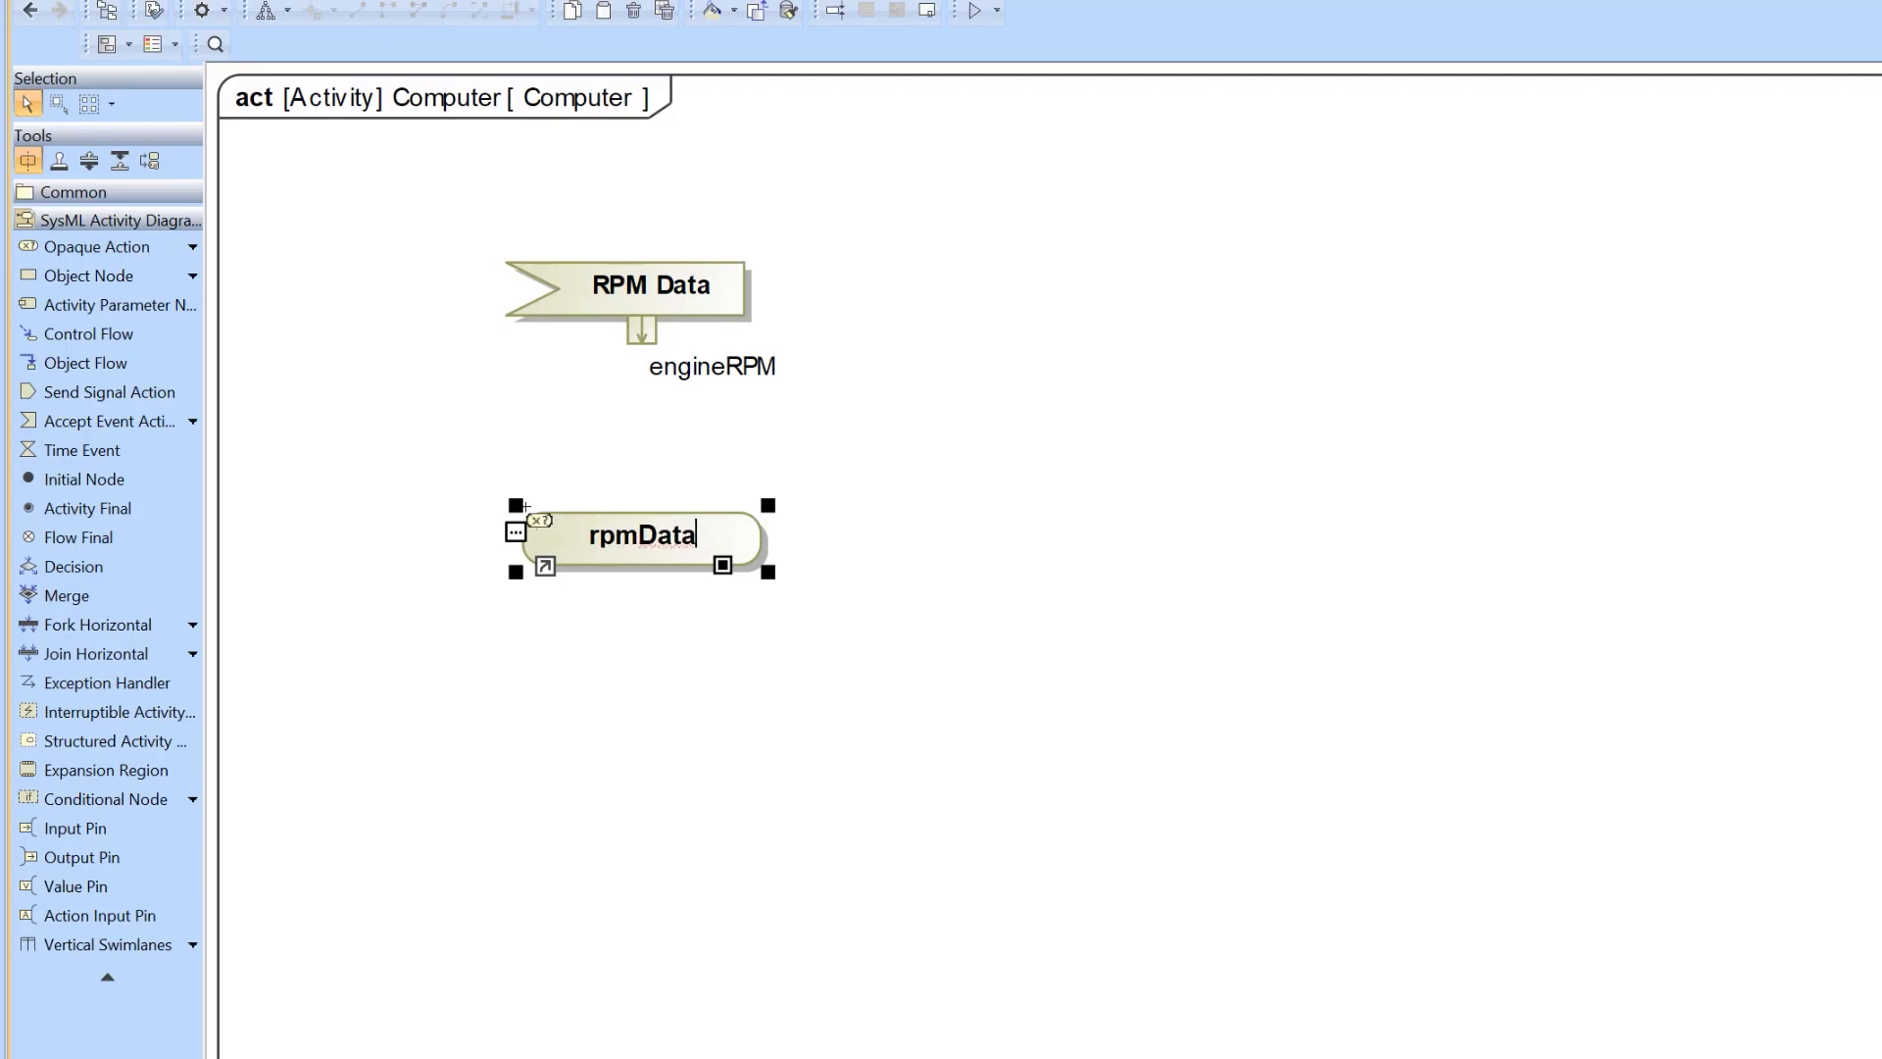
{"action": "type", "text": "="}
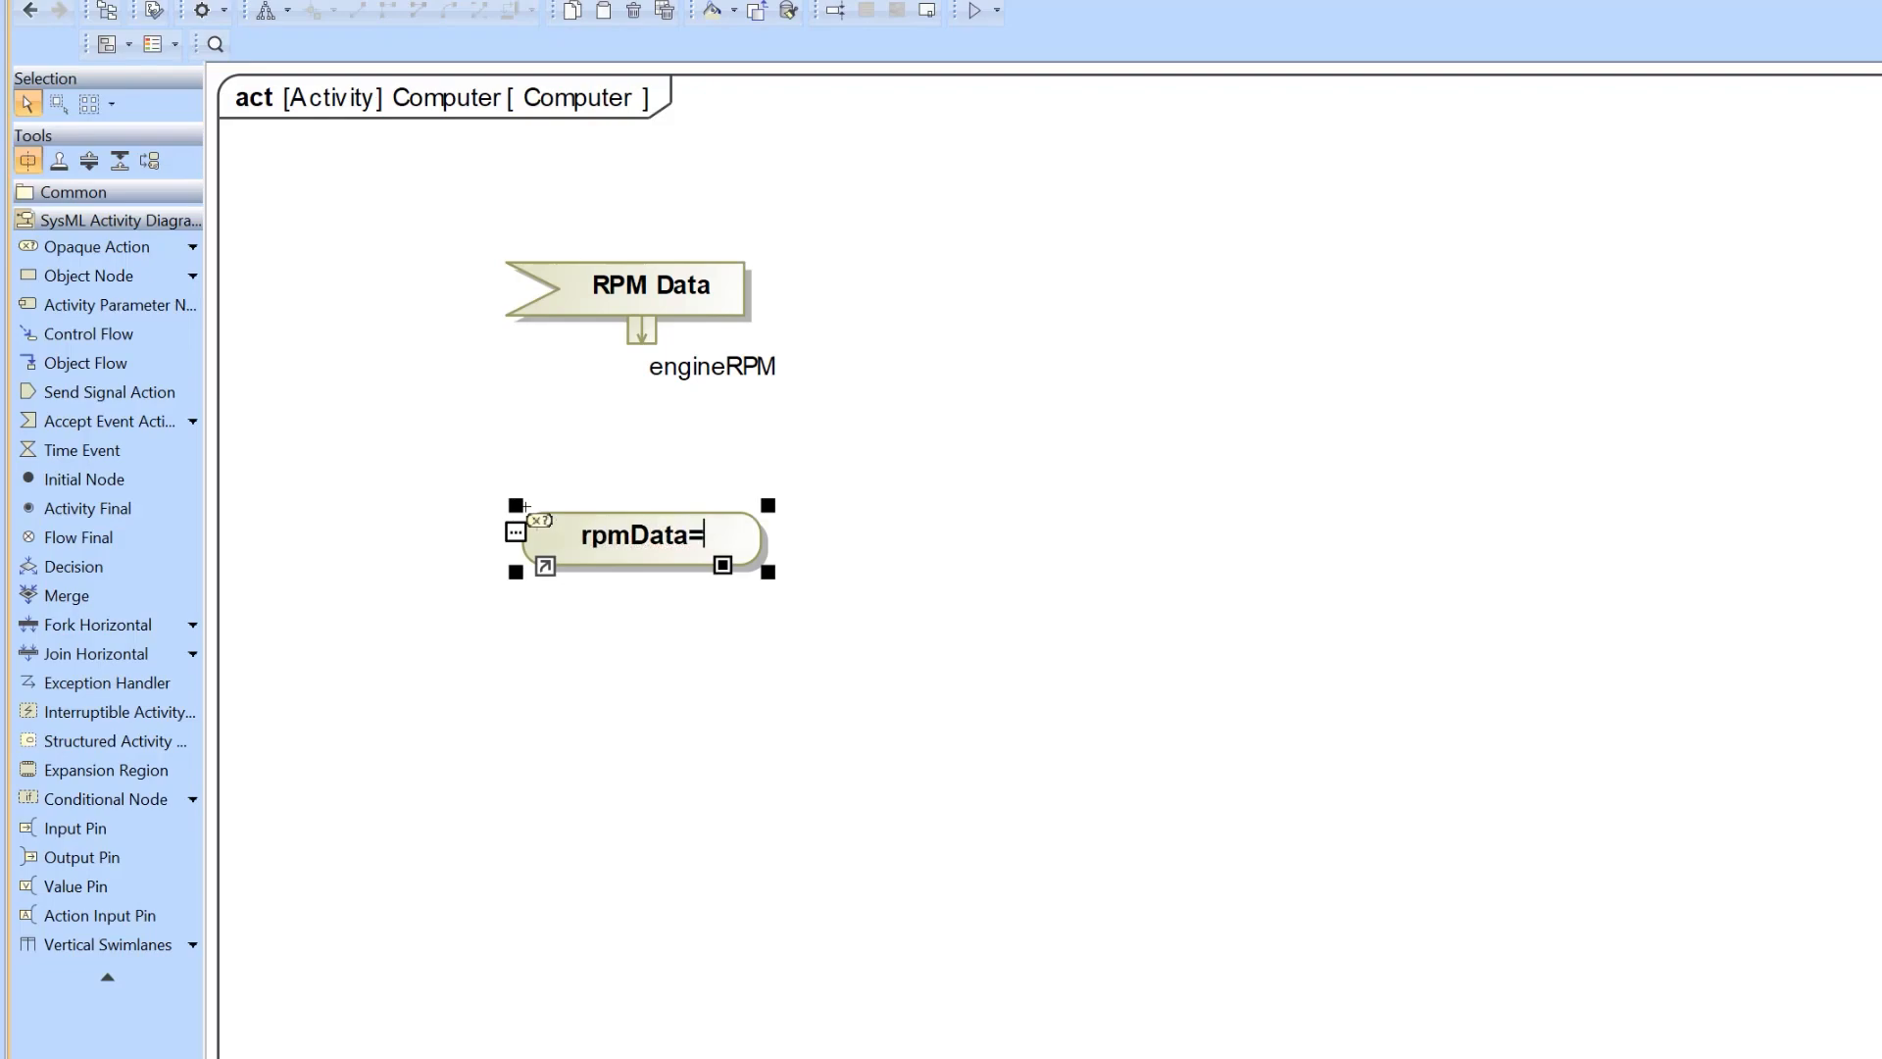
{"action": "type", "text": "inputVal"}
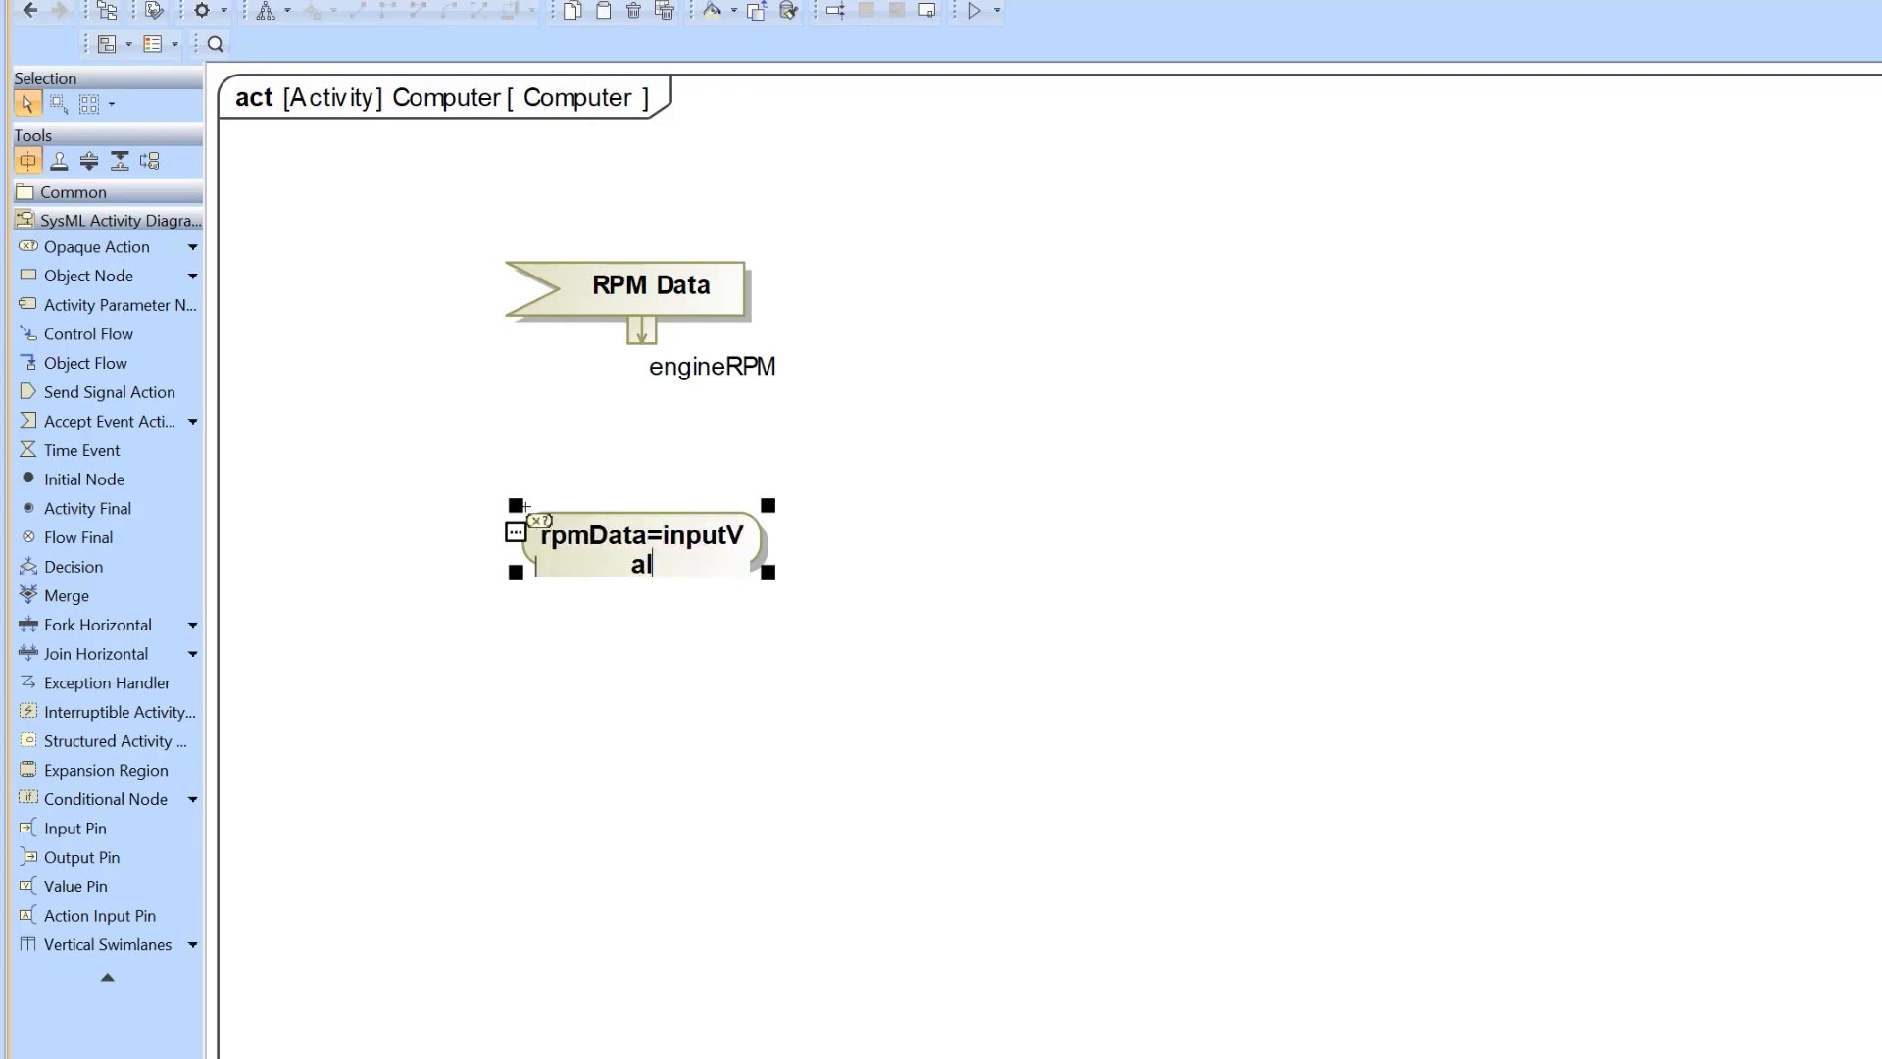
{"action": "type", "text": "ue"}
{"action": "left_click", "coordinate": [475, 407]}
Widen the rpmData=inputValue action to fit its text on one line and center it beneath the RPM Data action
{"action": "left_click", "coordinate": [676, 550]}
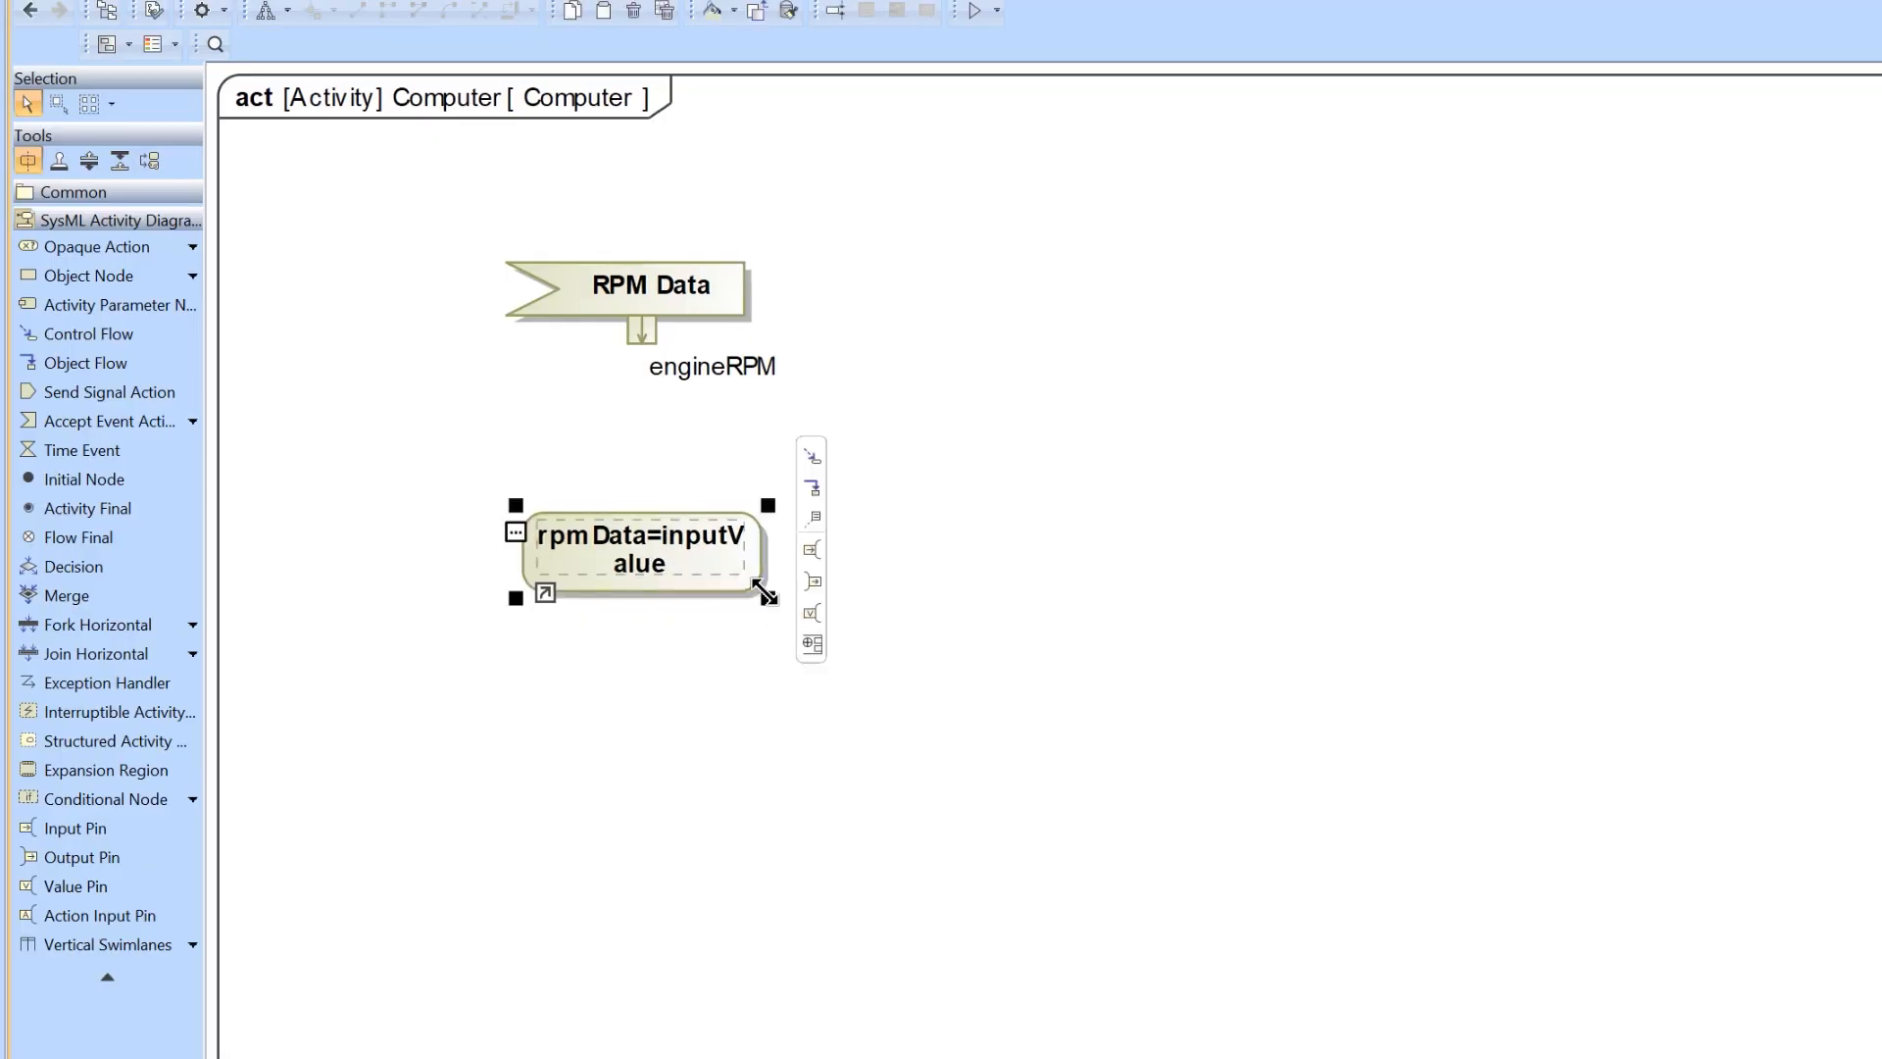
{"action": "left_click_drag", "start_coordinate": [764, 594], "coordinate": [873, 564]}
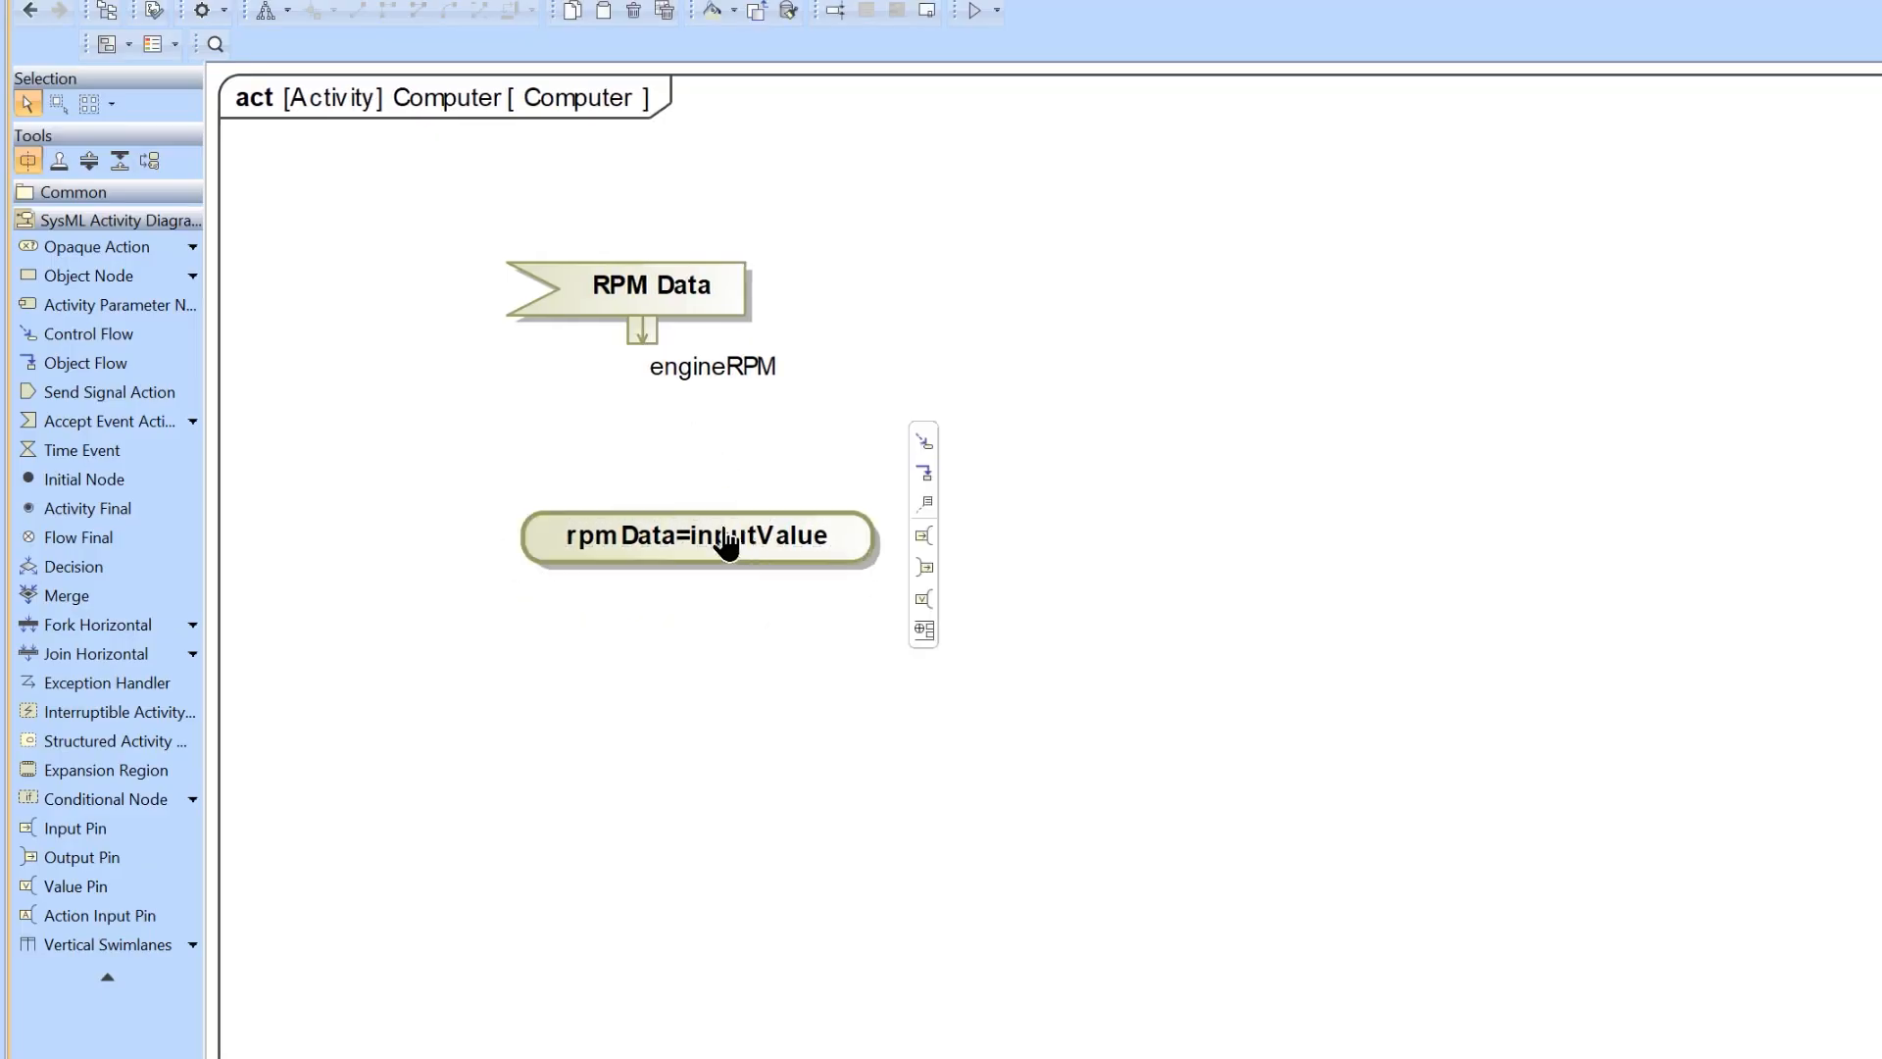
{"action": "left_click_drag", "start_coordinate": [725, 545], "coordinate": [677, 527]}
Connect the engineRPM output pin to the rpmData=inputValue action with an object flow ending at its inputValue pin
{"action": "left_click", "coordinate": [643, 339]}
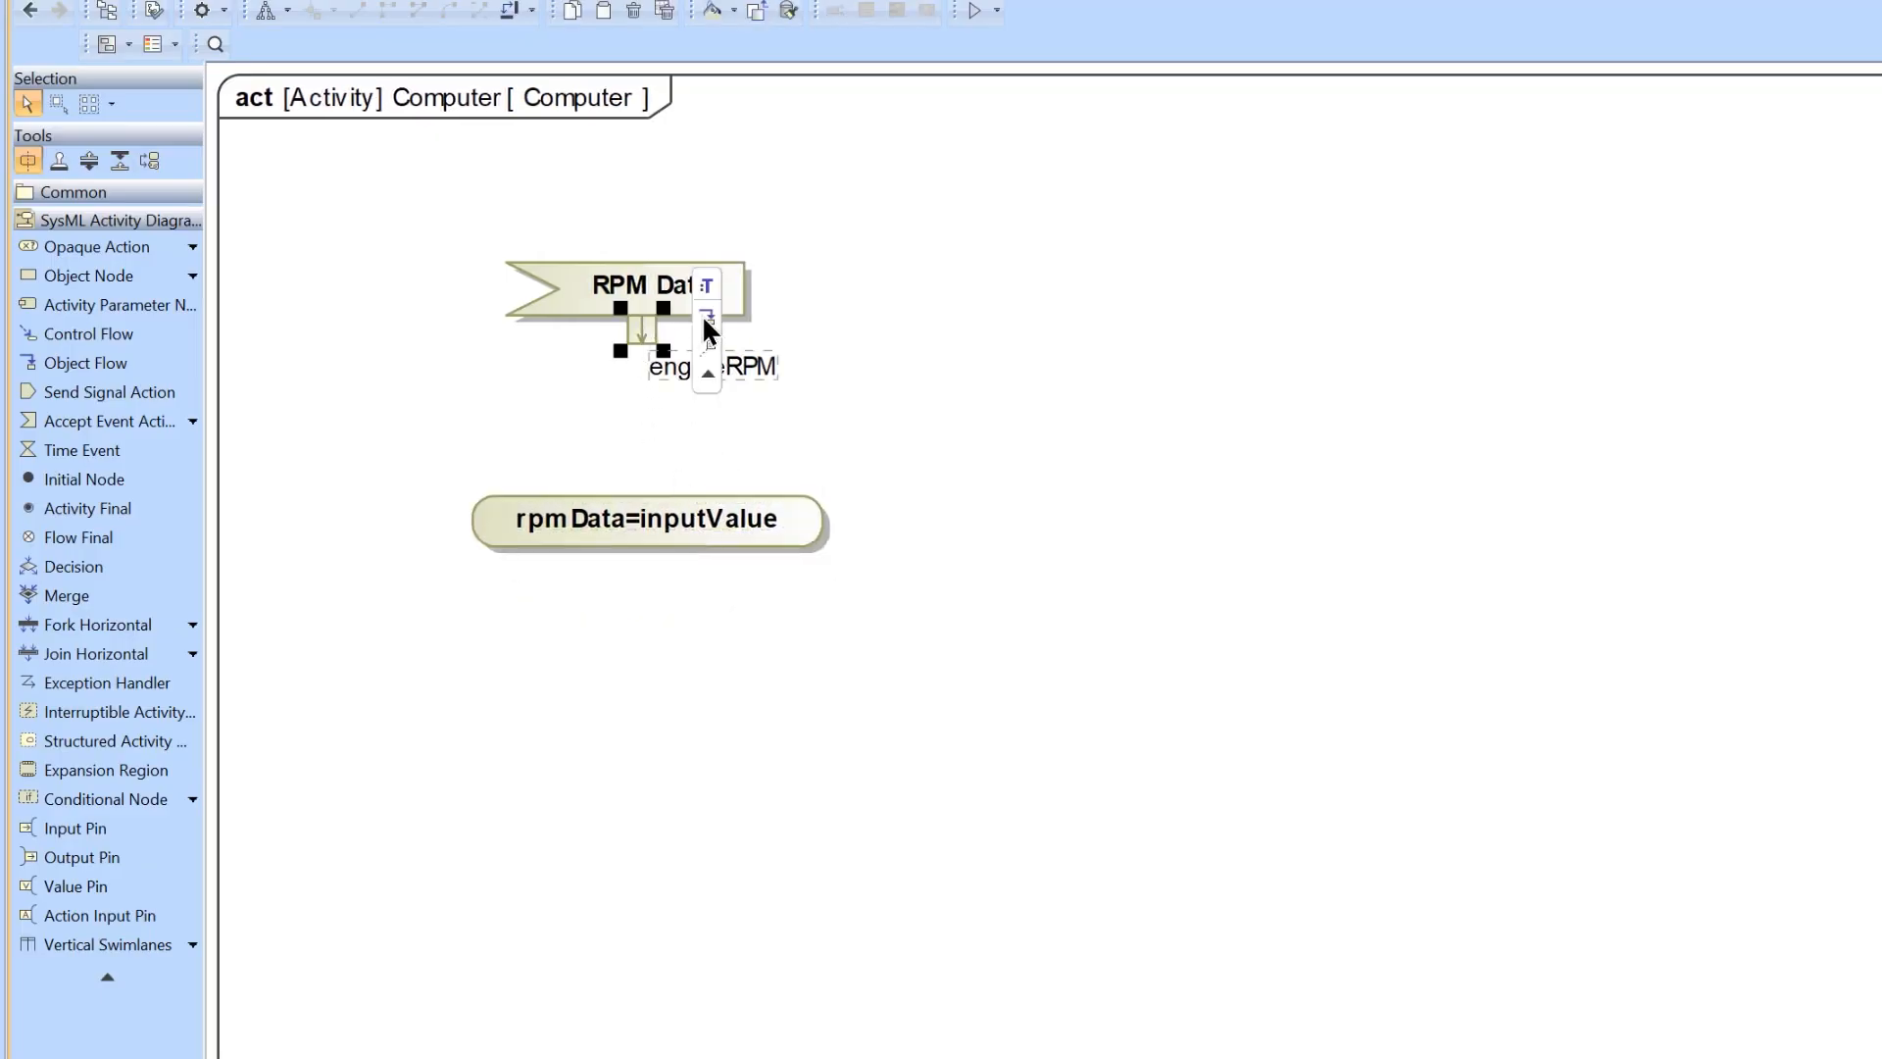
{"action": "left_click_drag", "start_coordinate": [707, 312], "coordinate": [637, 517]}
{"action": "left_click", "coordinate": [550, 474]}
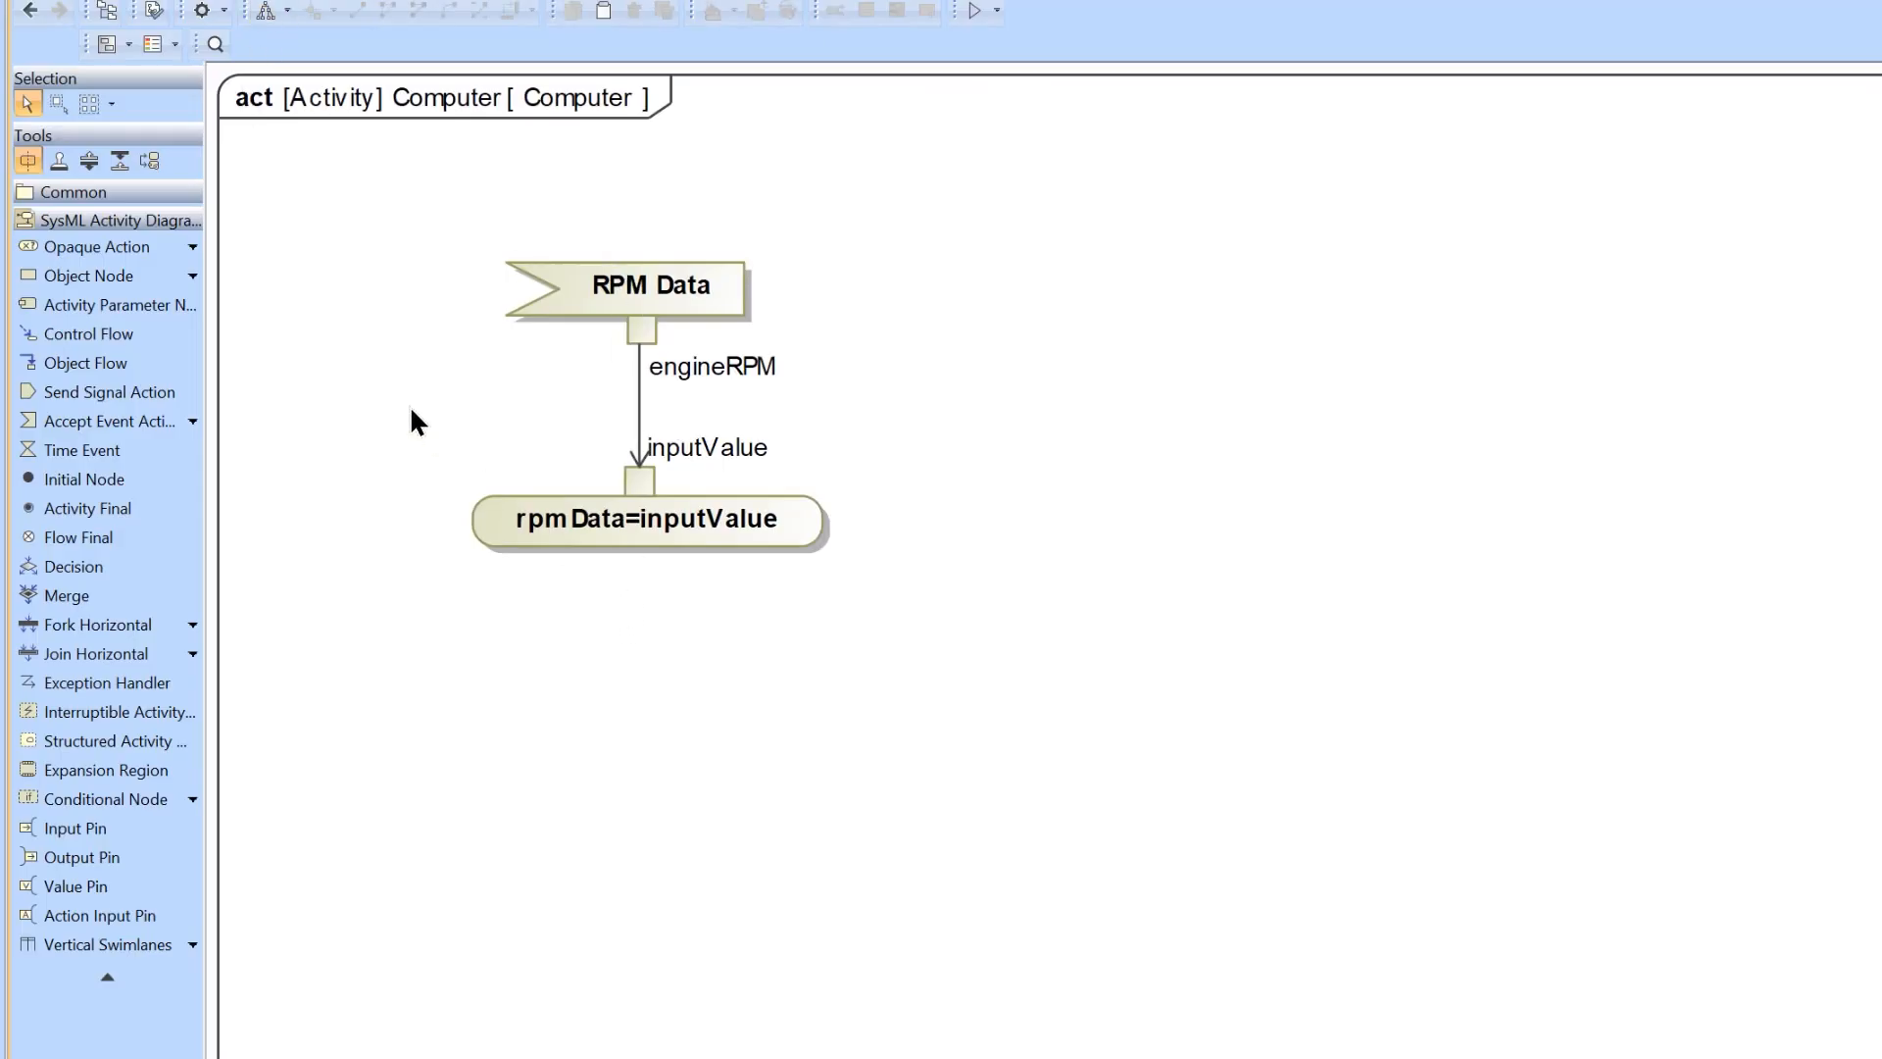
Compact the Computer activity diagram so its frame fits closely around the RPM Data flow
{"action": "left_click", "coordinate": [621, 279]}
{"action": "left_click", "coordinate": [483, 337]}
{"action": "left_click", "coordinate": [265, 18]}
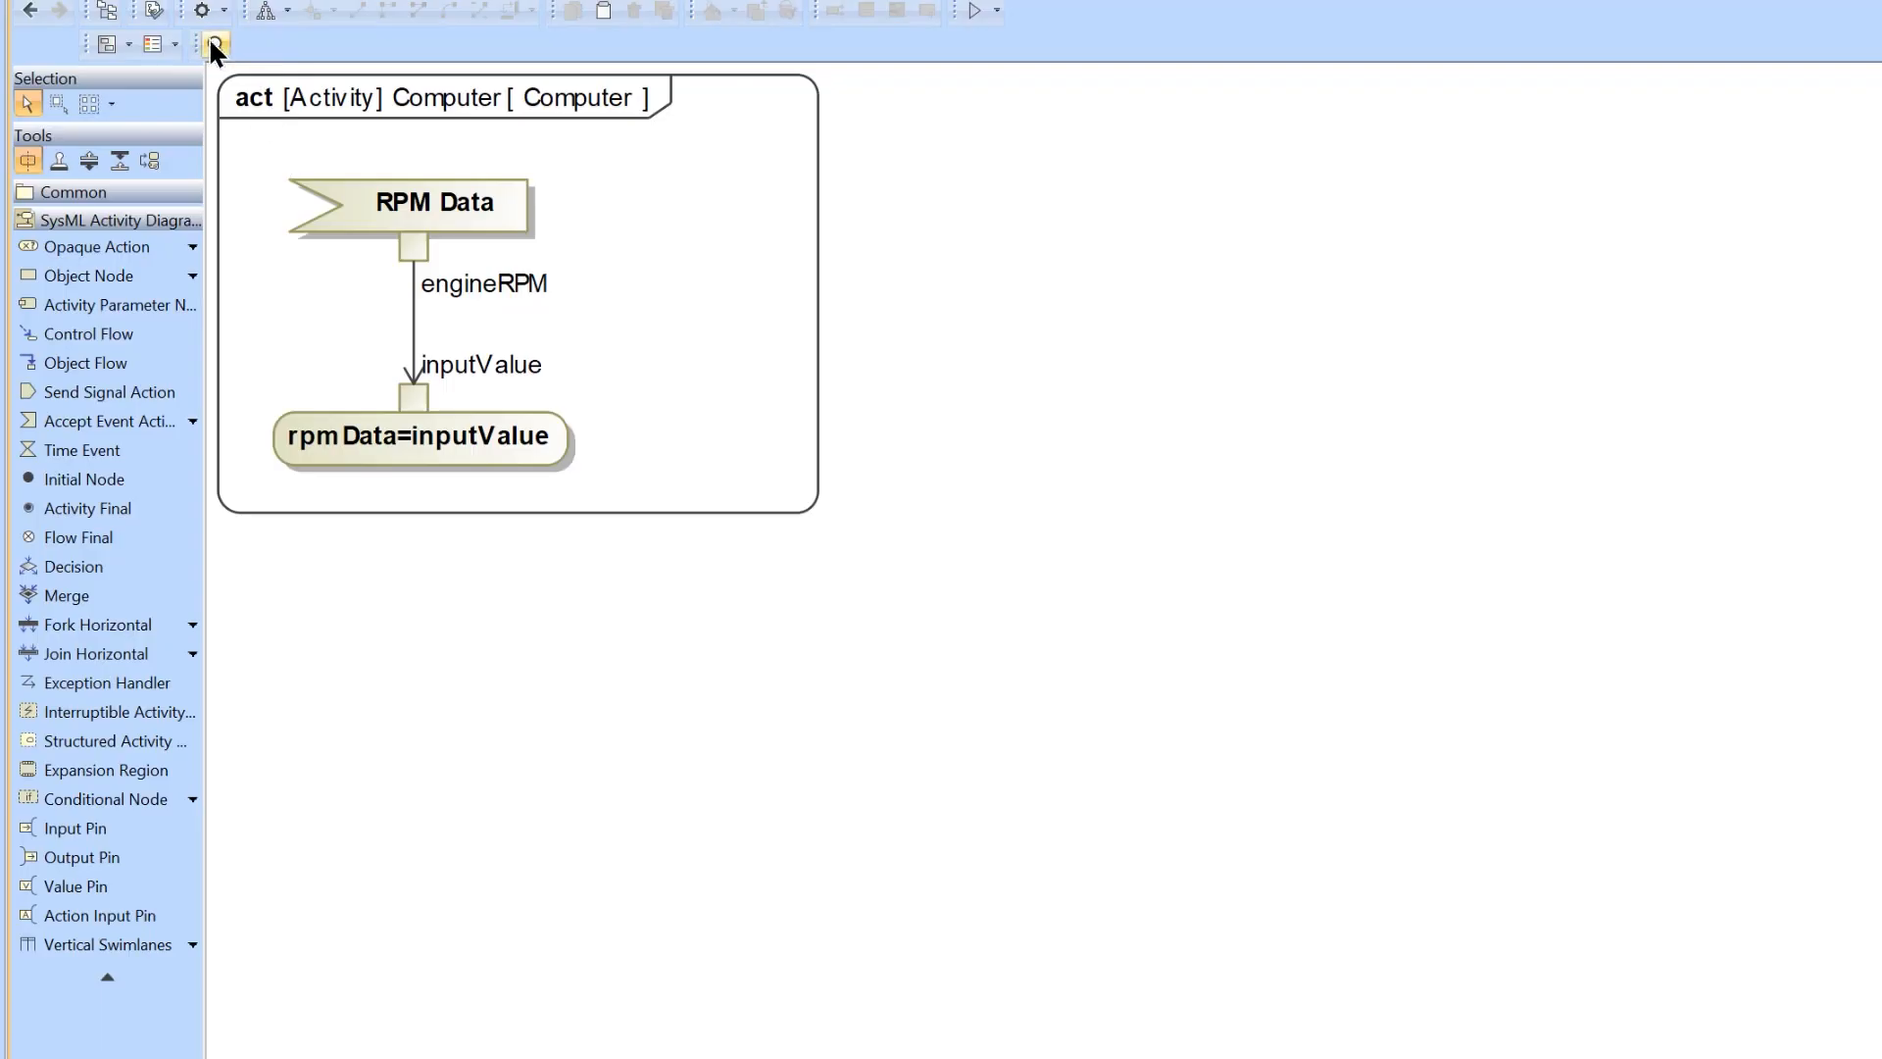
Add a blank accept event action beside the RPM Data flow and a control flow from it down to a new blank action
{"action": "scroll", "coordinate": [215, 79], "scroll_direction": "up", "scroll_amount": 5}
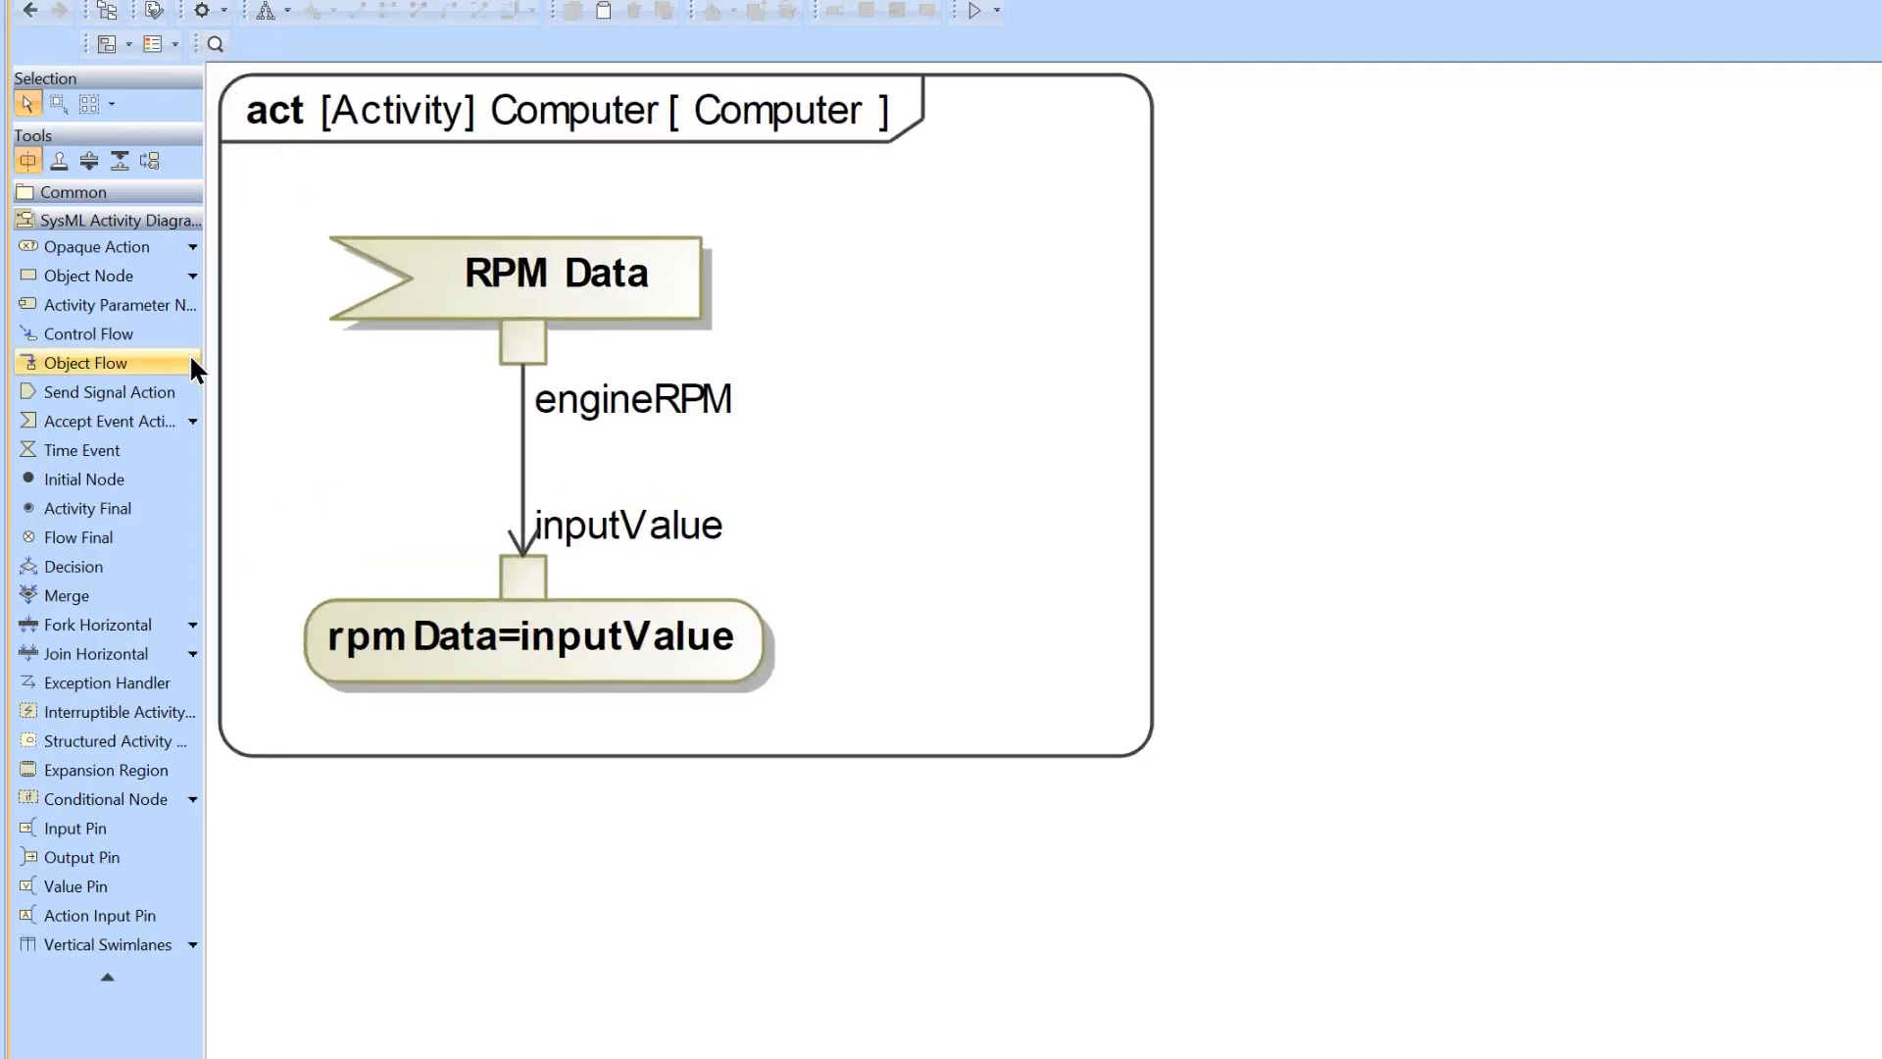
{"action": "left_click", "coordinate": [157, 419]}
{"action": "left_click", "coordinate": [1049, 388]}
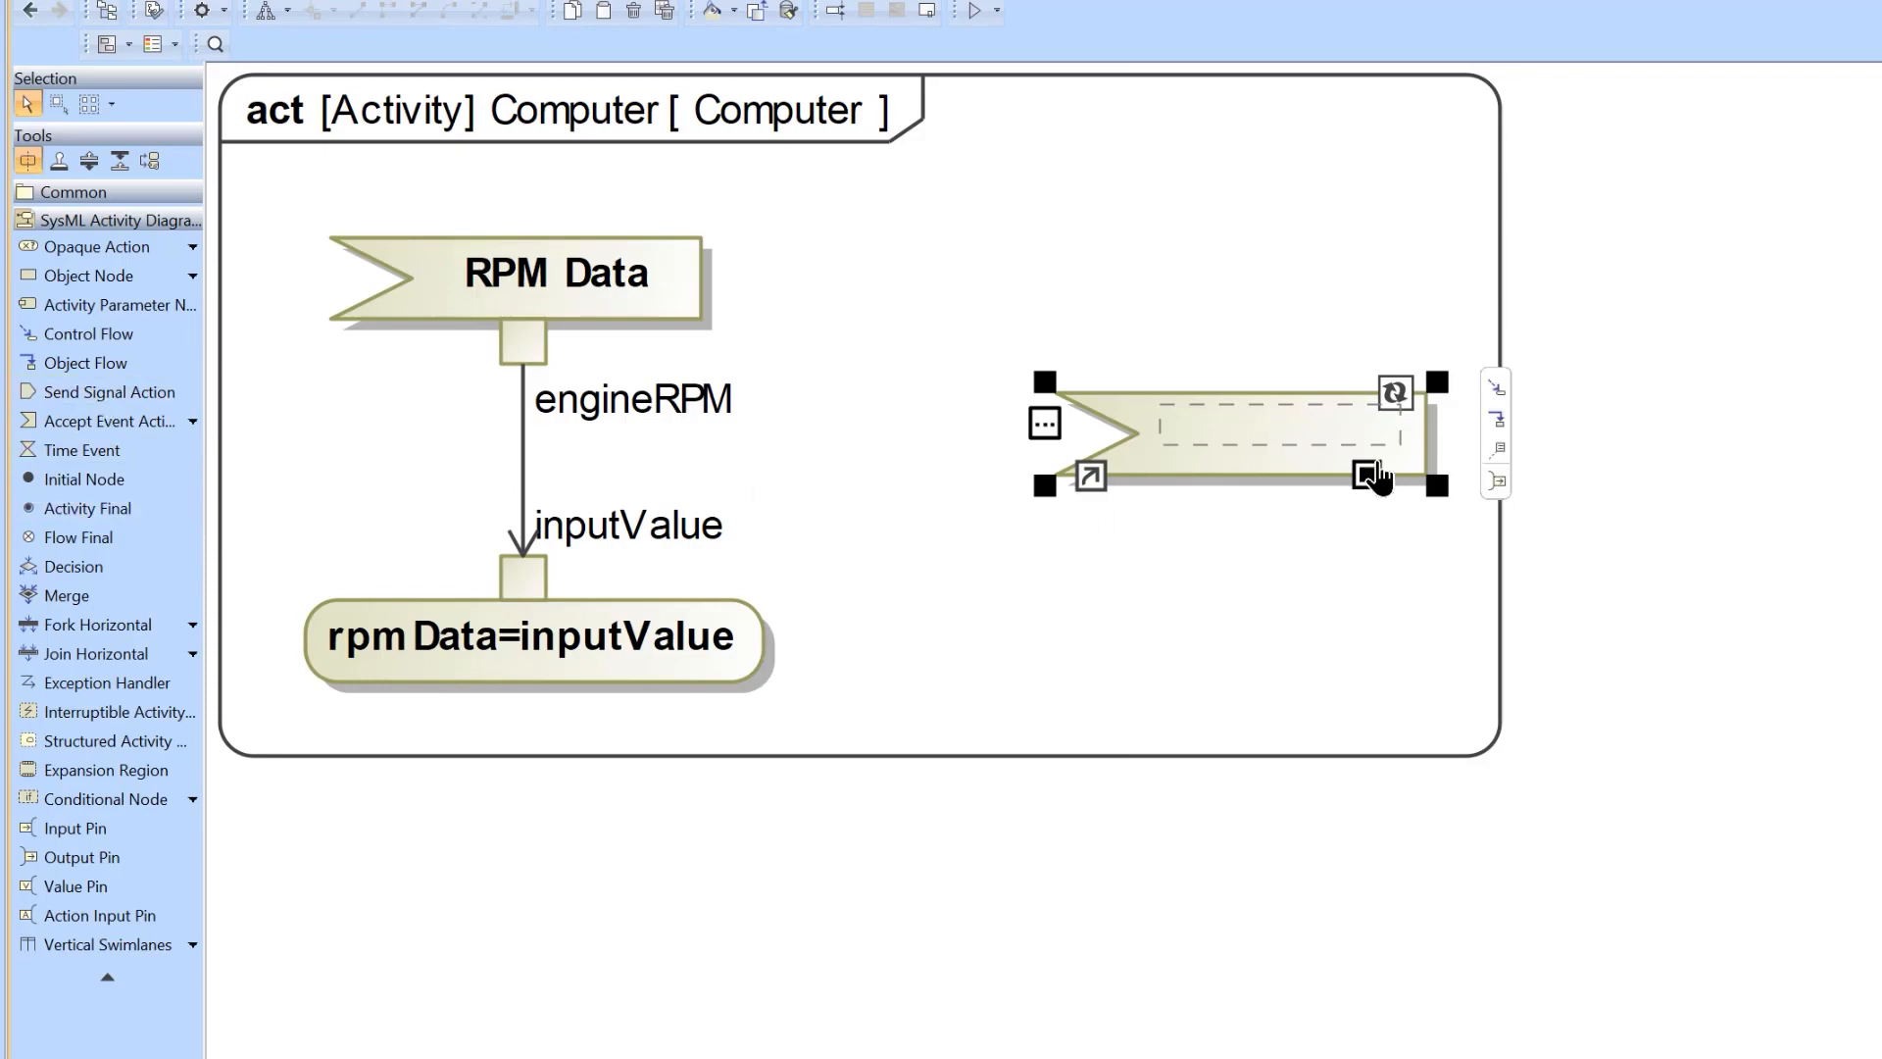
{"action": "left_click_drag", "start_coordinate": [1473, 461], "coordinate": [1285, 637]}
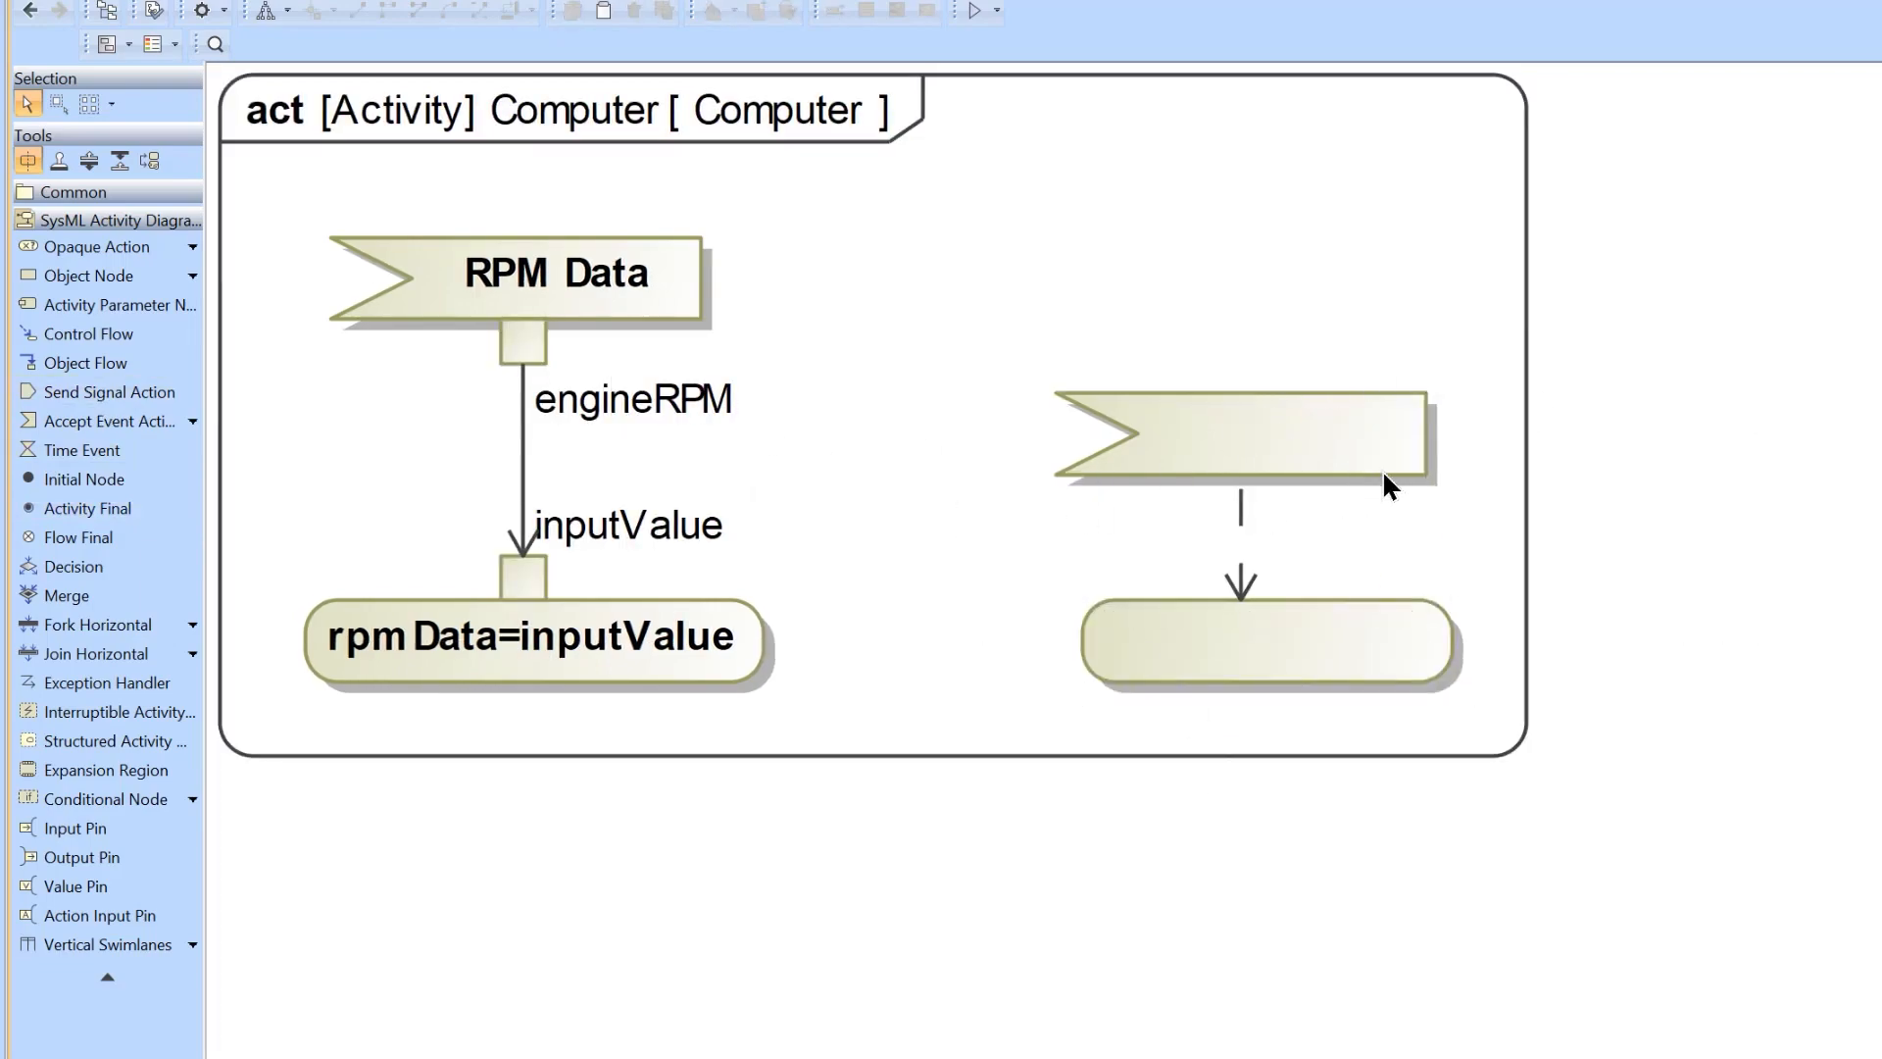
{"action": "left_click", "coordinate": [1304, 431]}
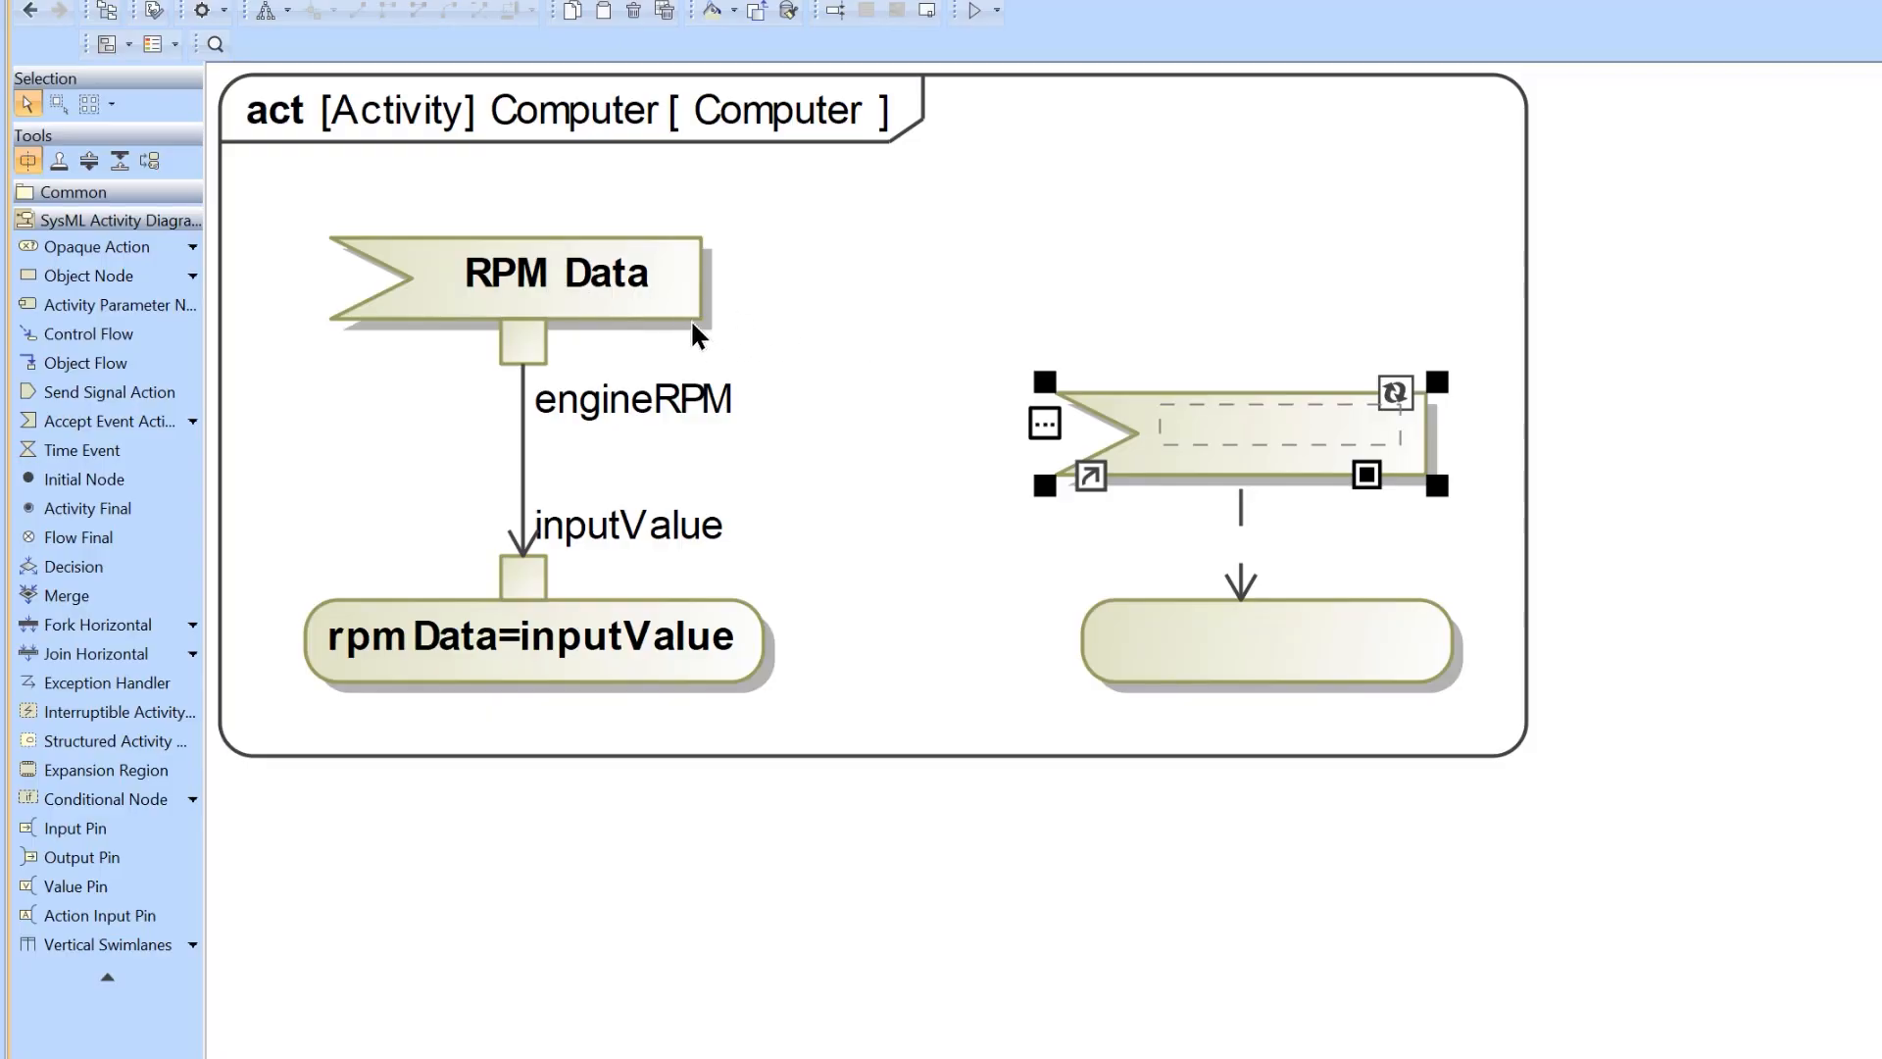
{"action": "mouse_move", "coordinate": [1219, 466]}
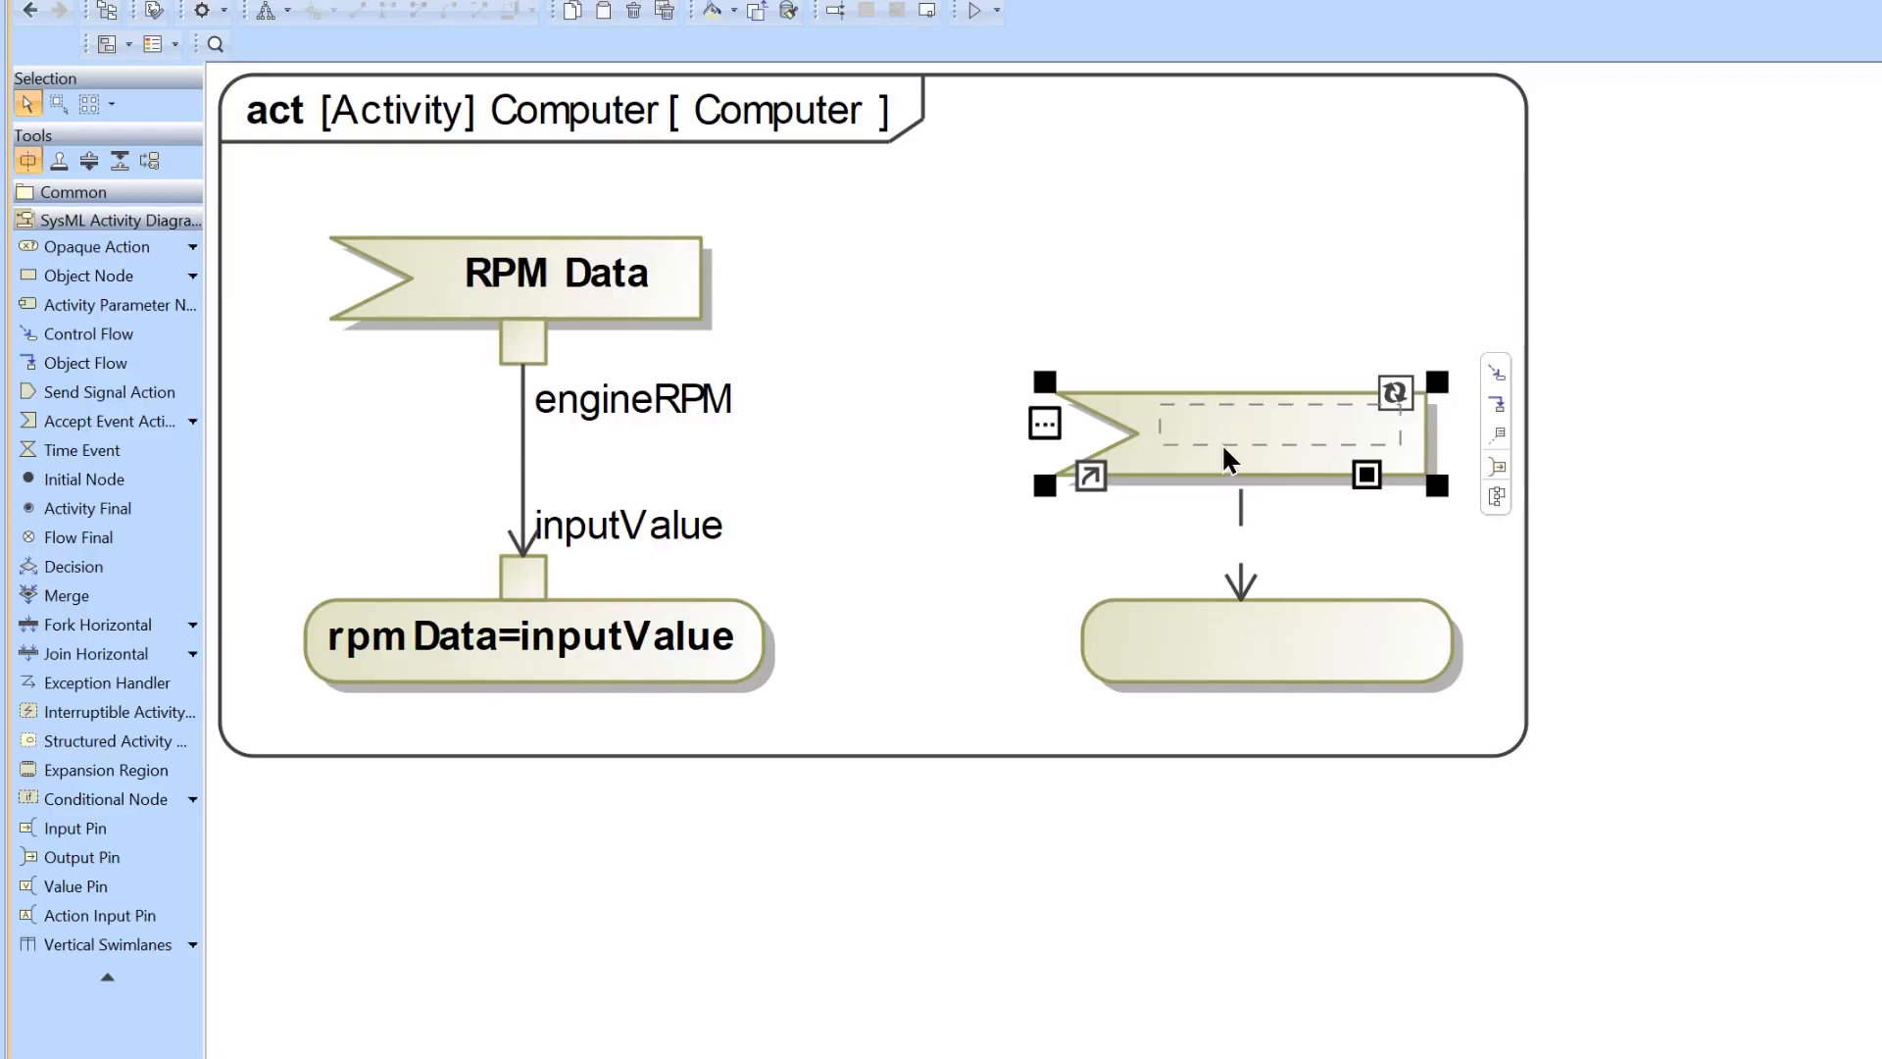
{"action": "left_click", "coordinate": [849, 449]}
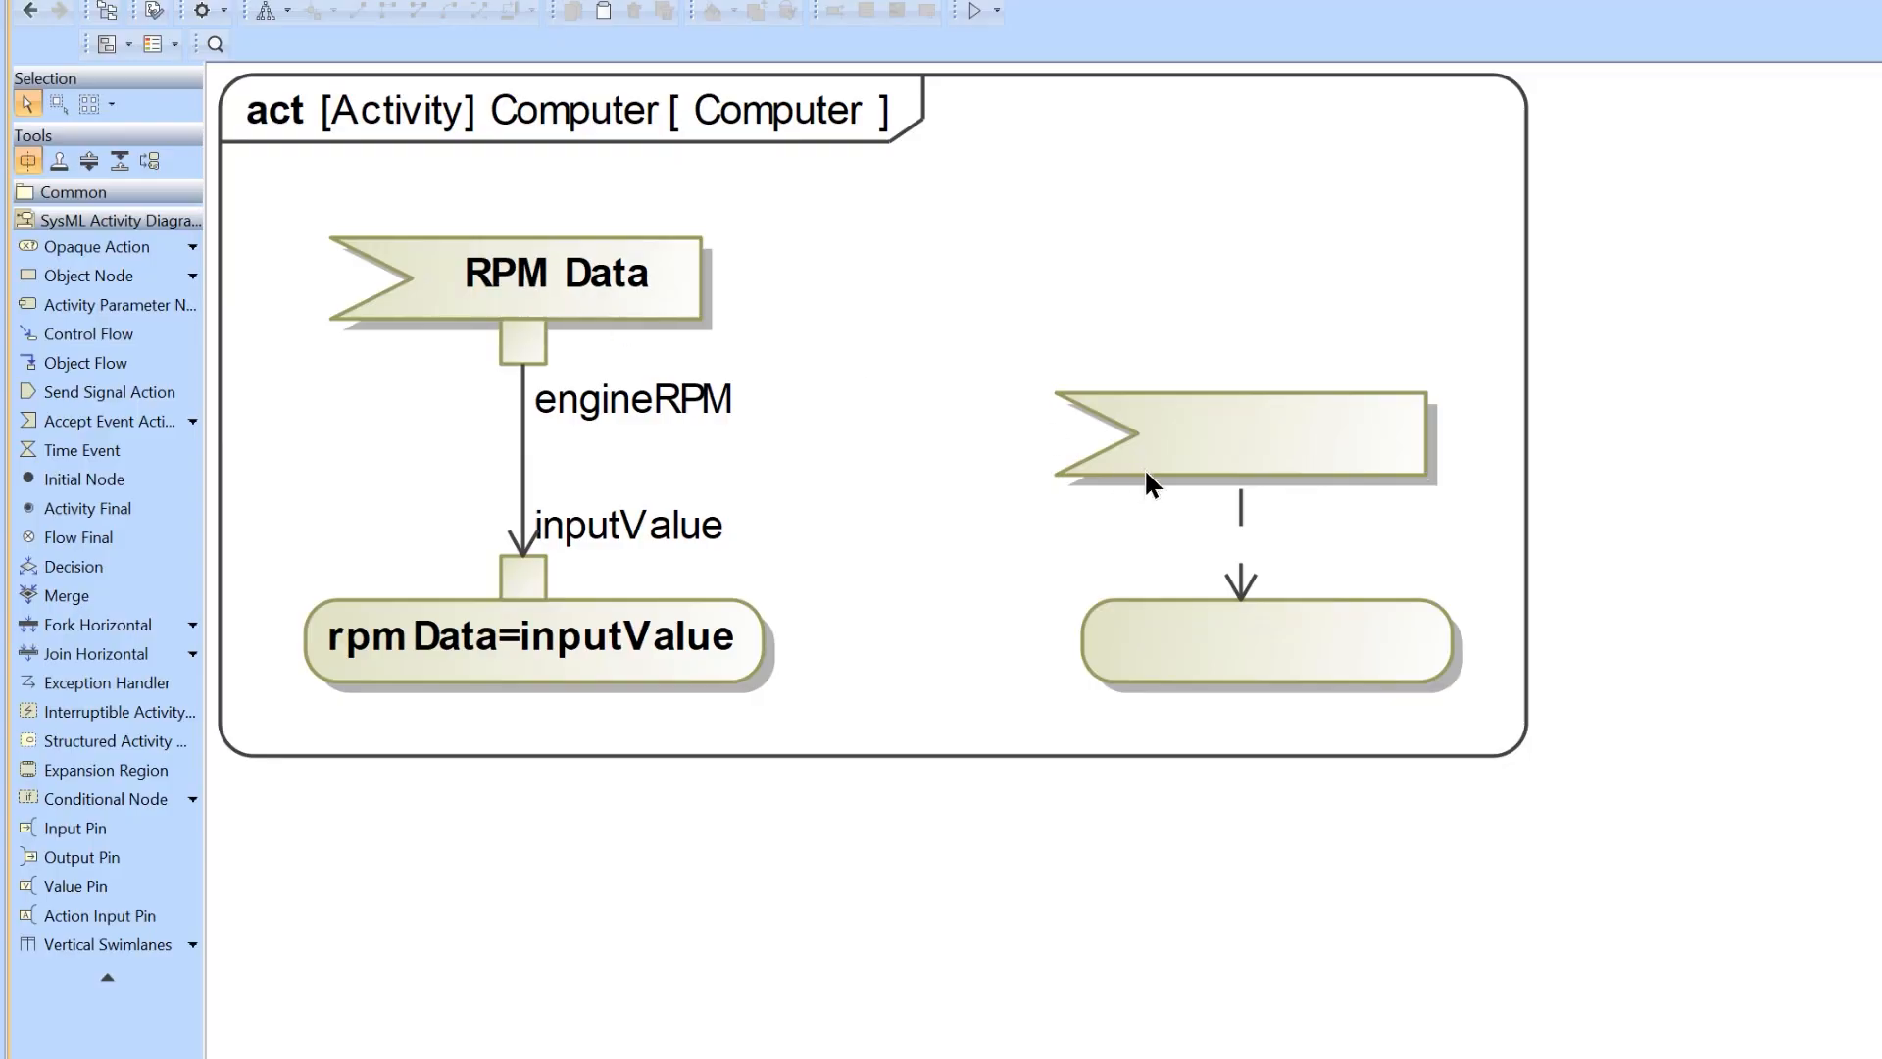
Place an initial node near the top of the Computer activity diagram, above the blank accept event action
{"action": "left_click", "coordinate": [136, 478]}
{"action": "left_click", "coordinate": [1059, 138]}
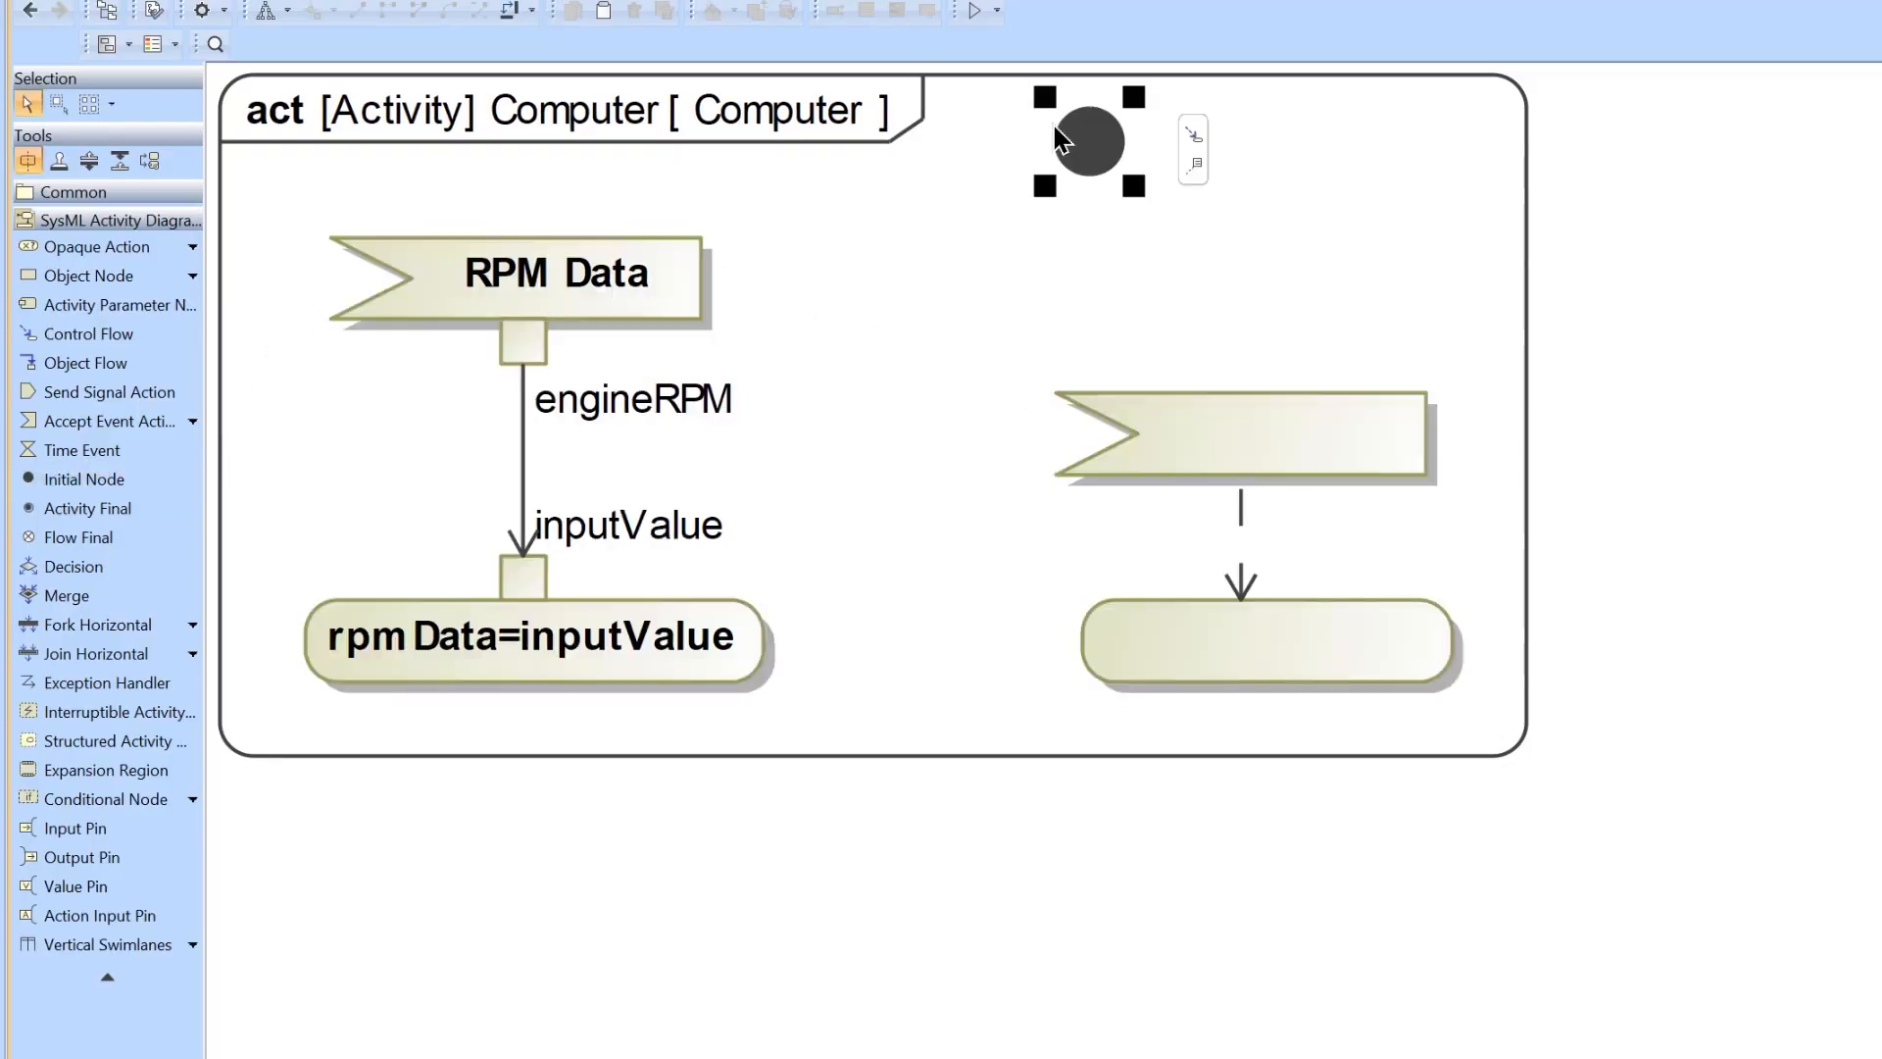
{"action": "left_click", "coordinate": [1192, 132]}
{"action": "left_click", "coordinate": [1116, 240]}
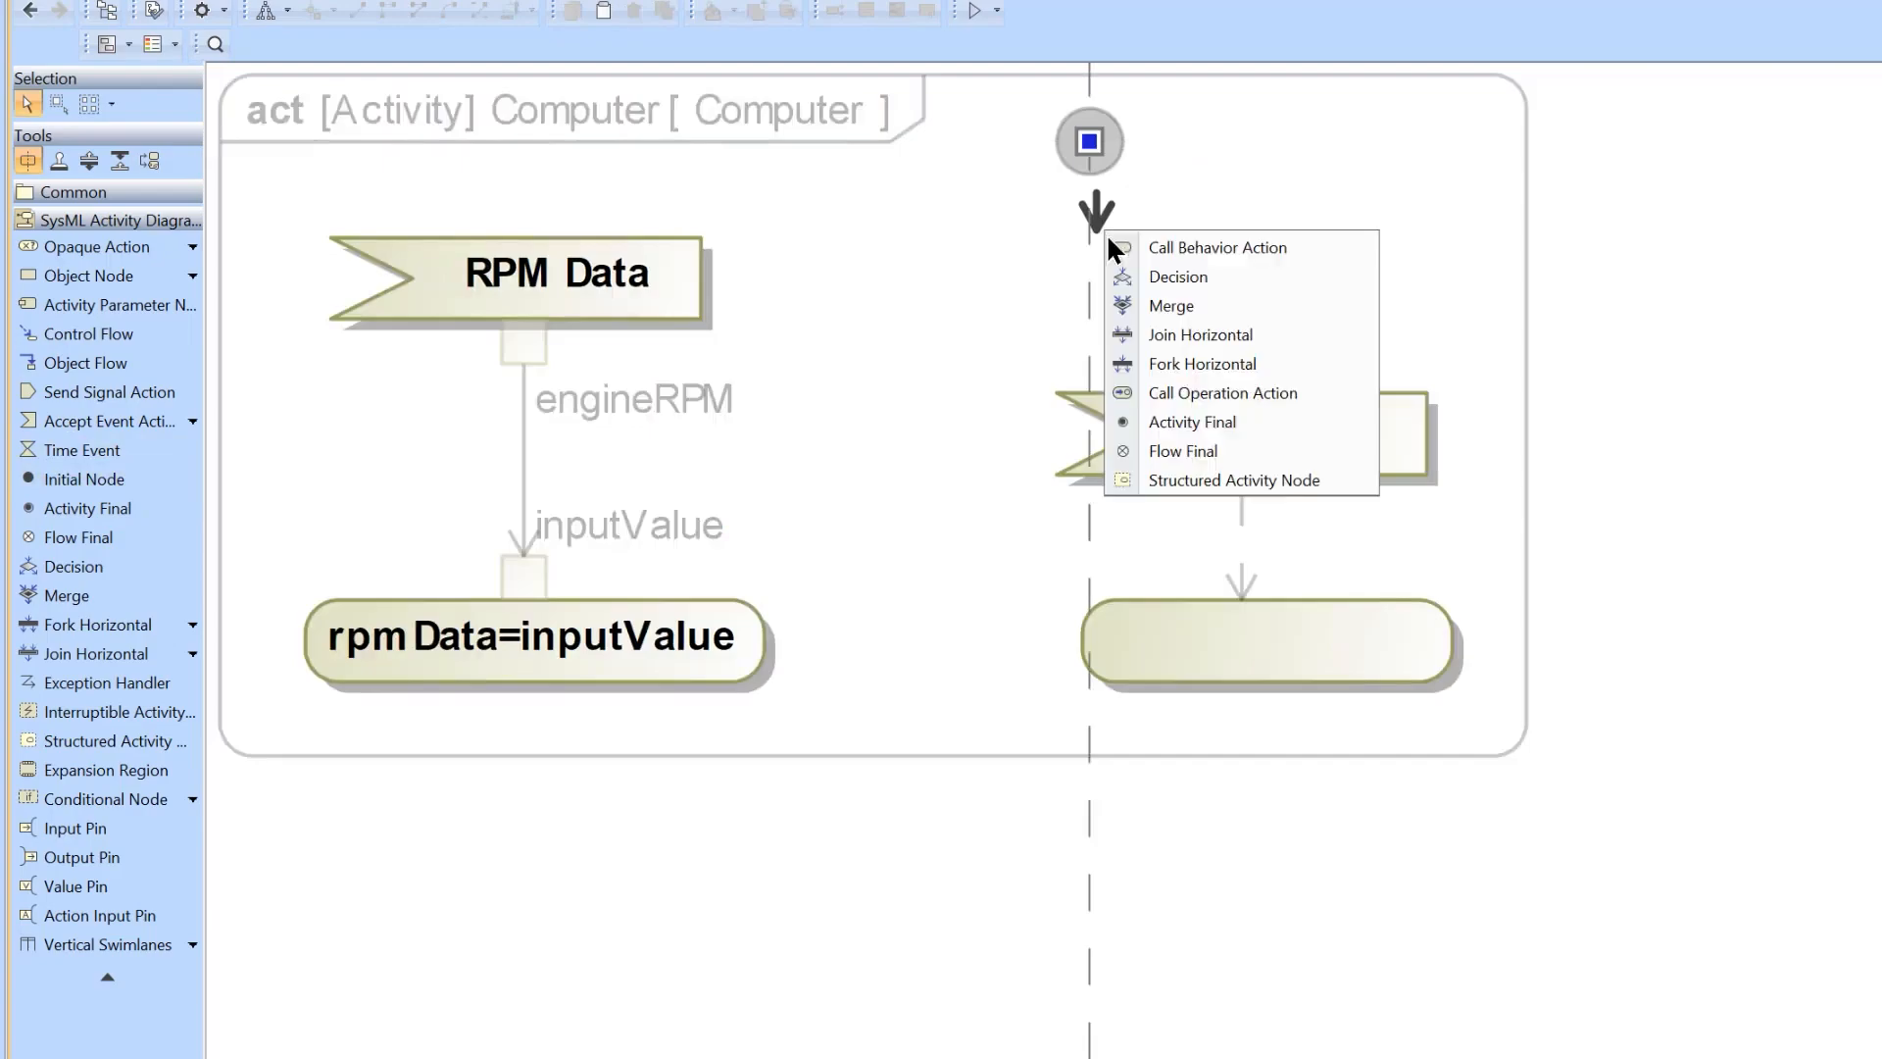
{"action": "left_click", "coordinate": [1184, 333]}
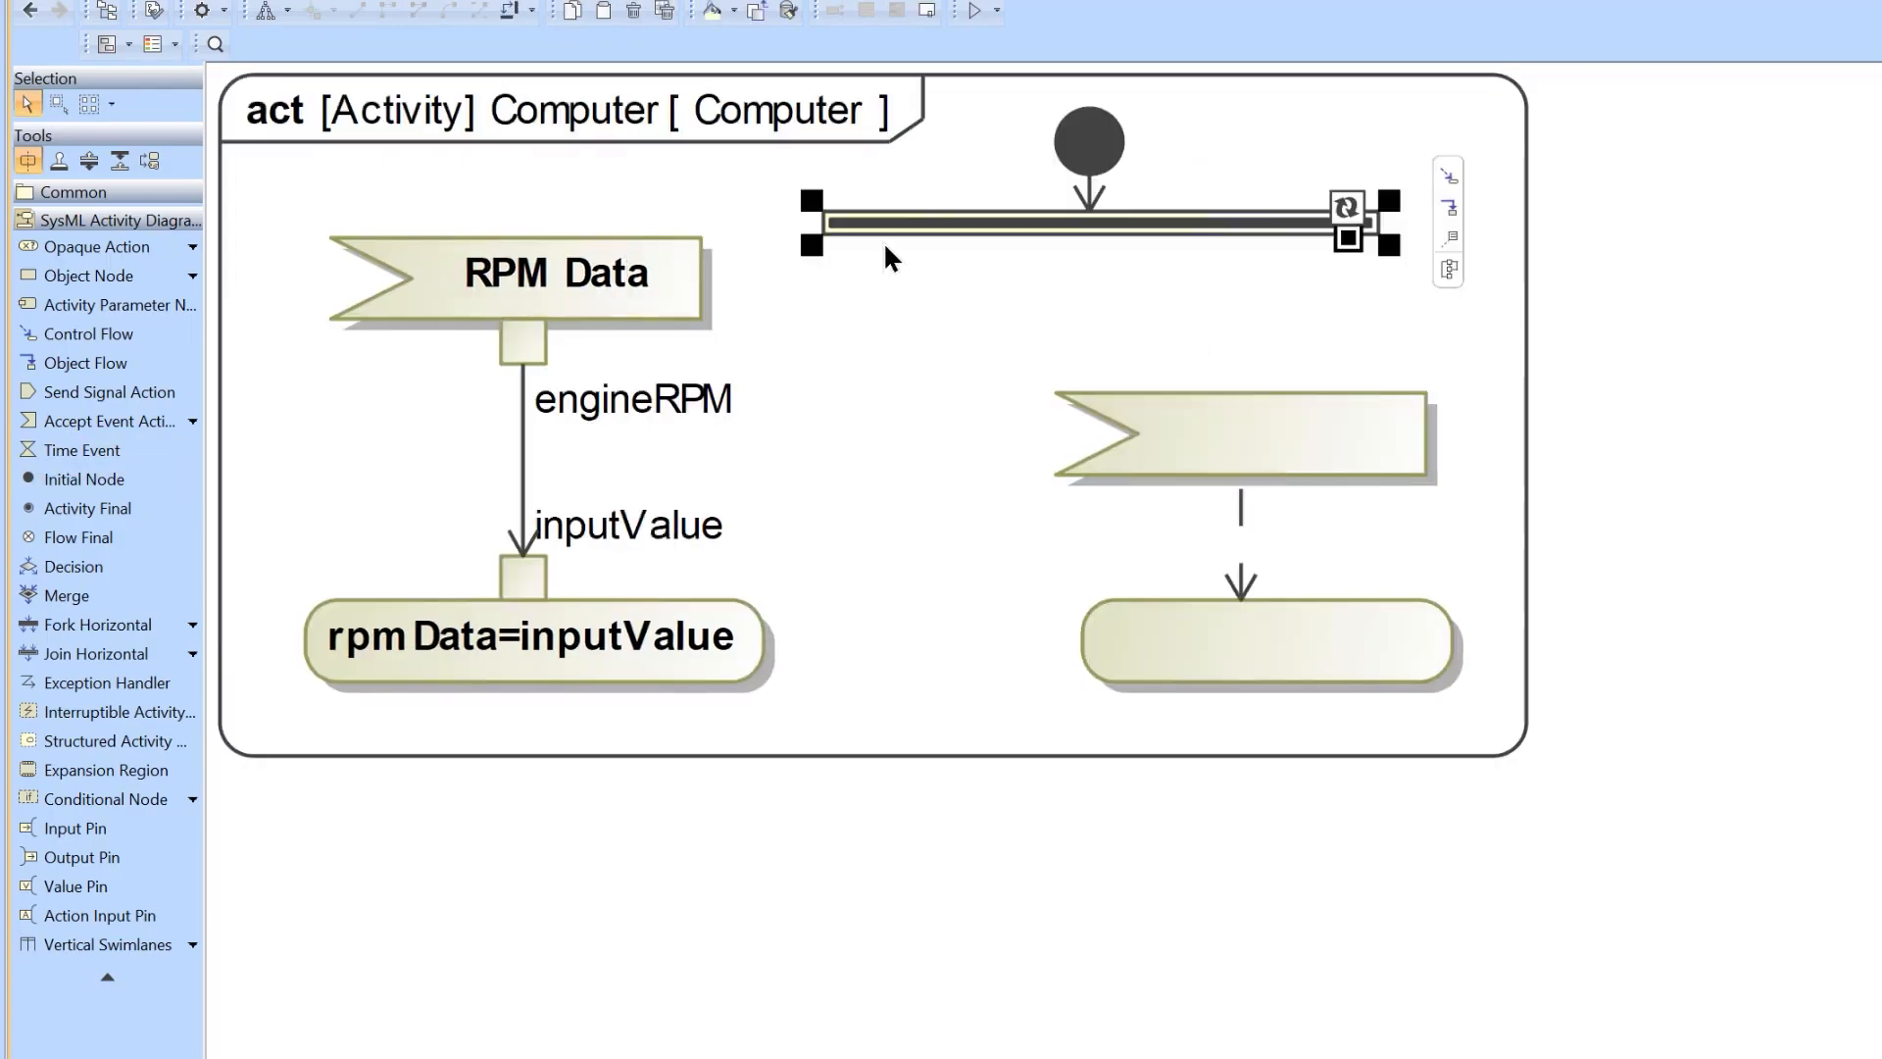
{"action": "left_click", "coordinate": [1449, 176]}
{"action": "left_click", "coordinate": [672, 257]}
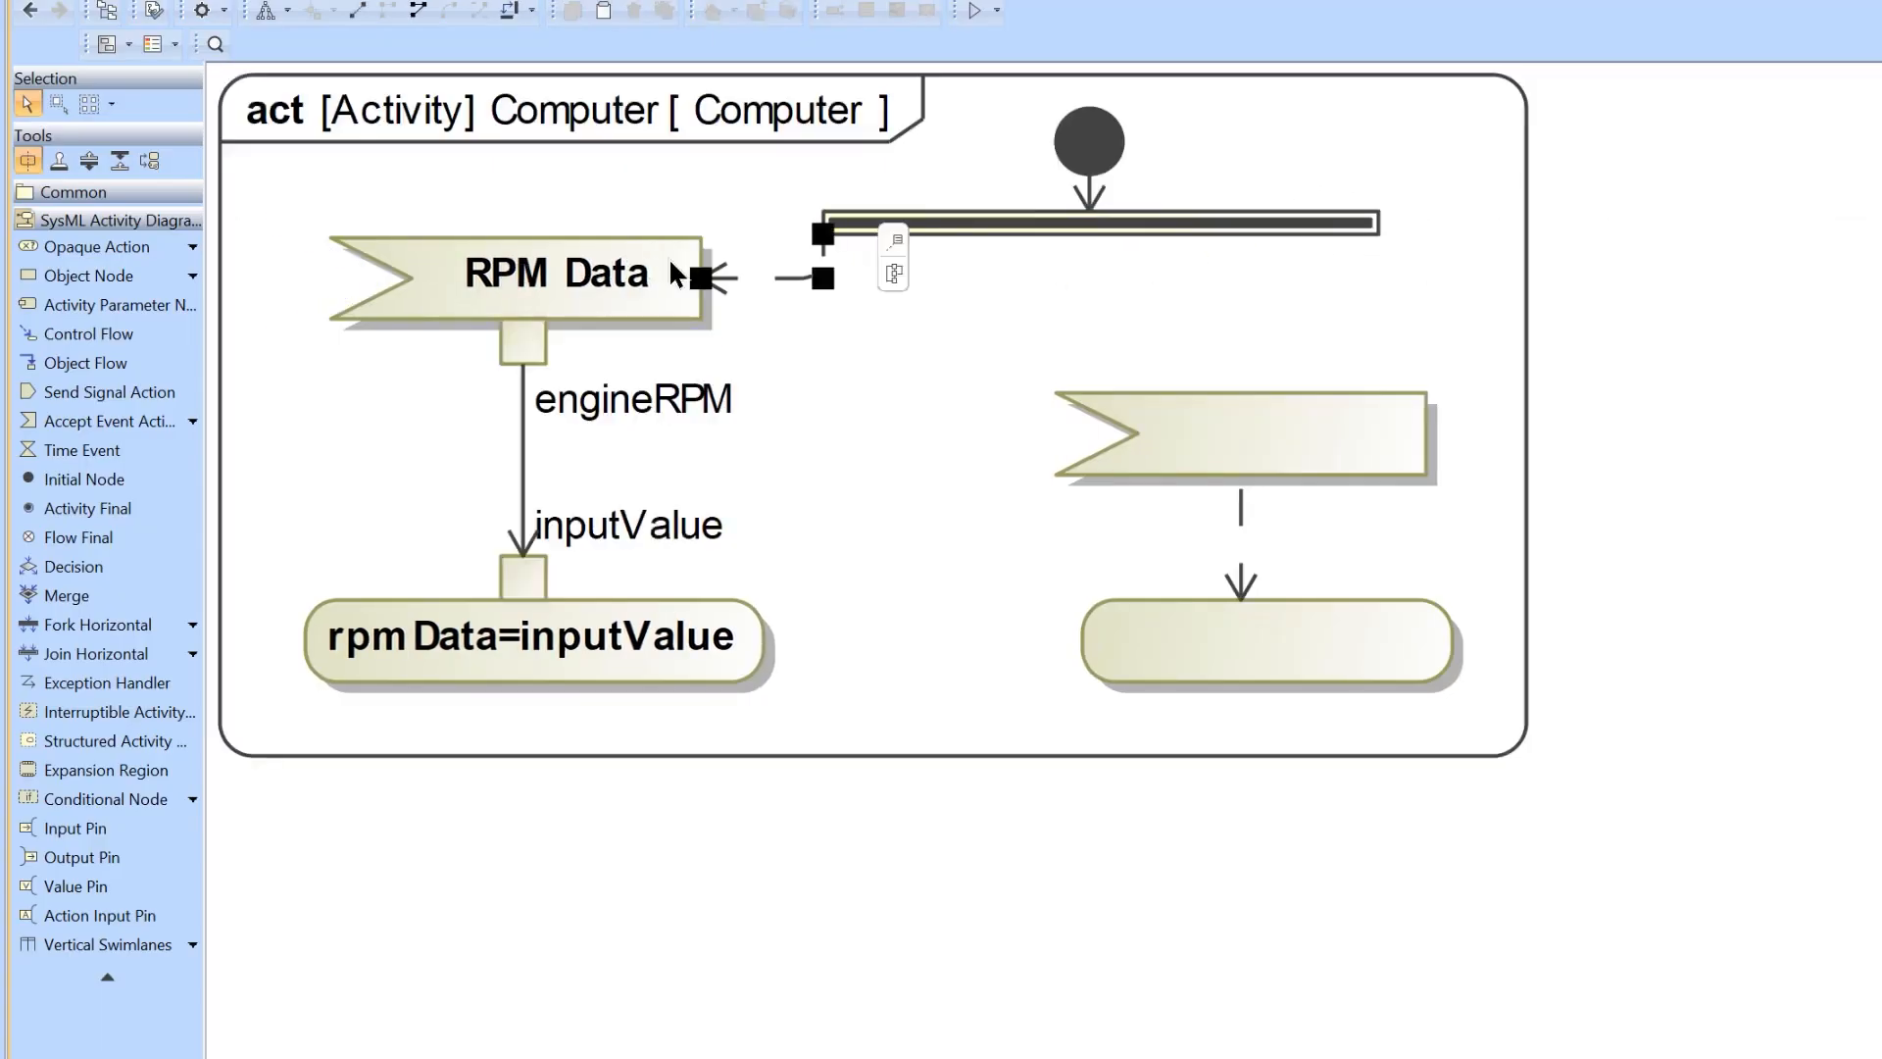
{"action": "left_click", "coordinate": [1147, 229]}
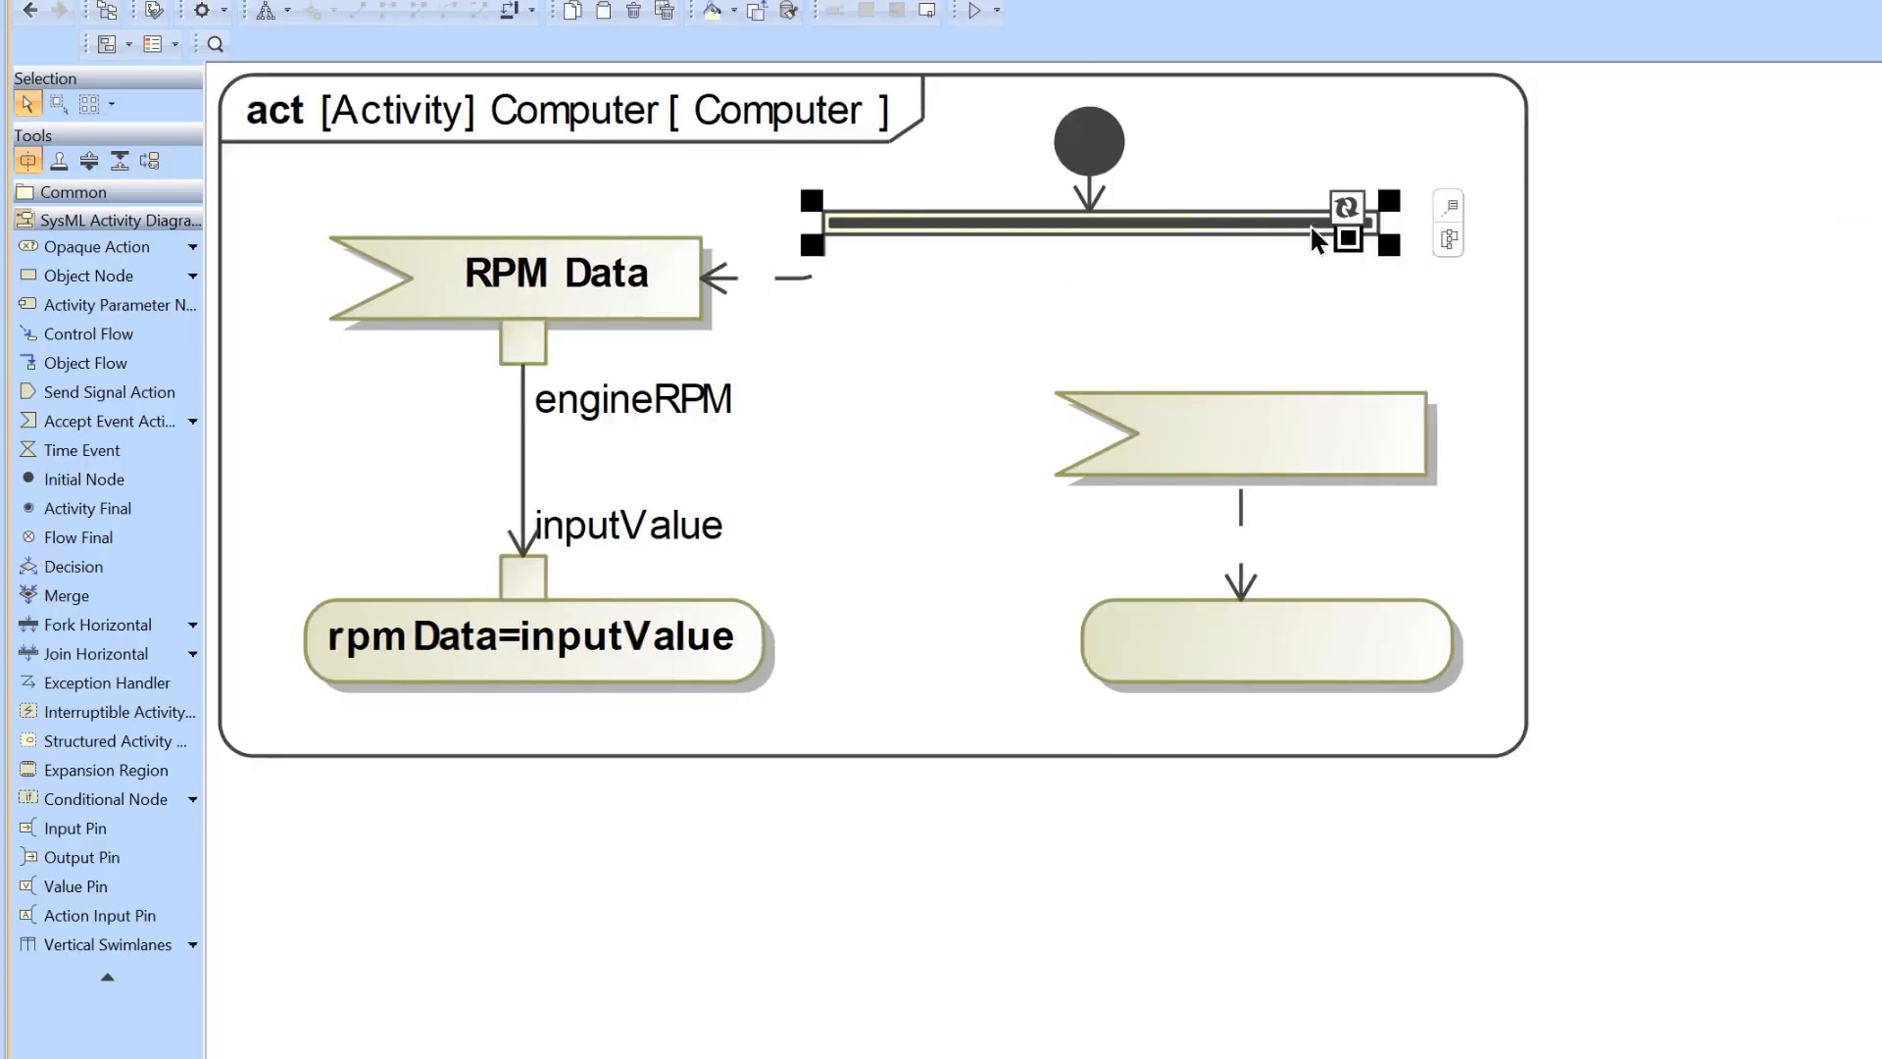
{"action": "left_click", "coordinate": [1276, 240]}
{"action": "left_click", "coordinate": [1227, 225]}
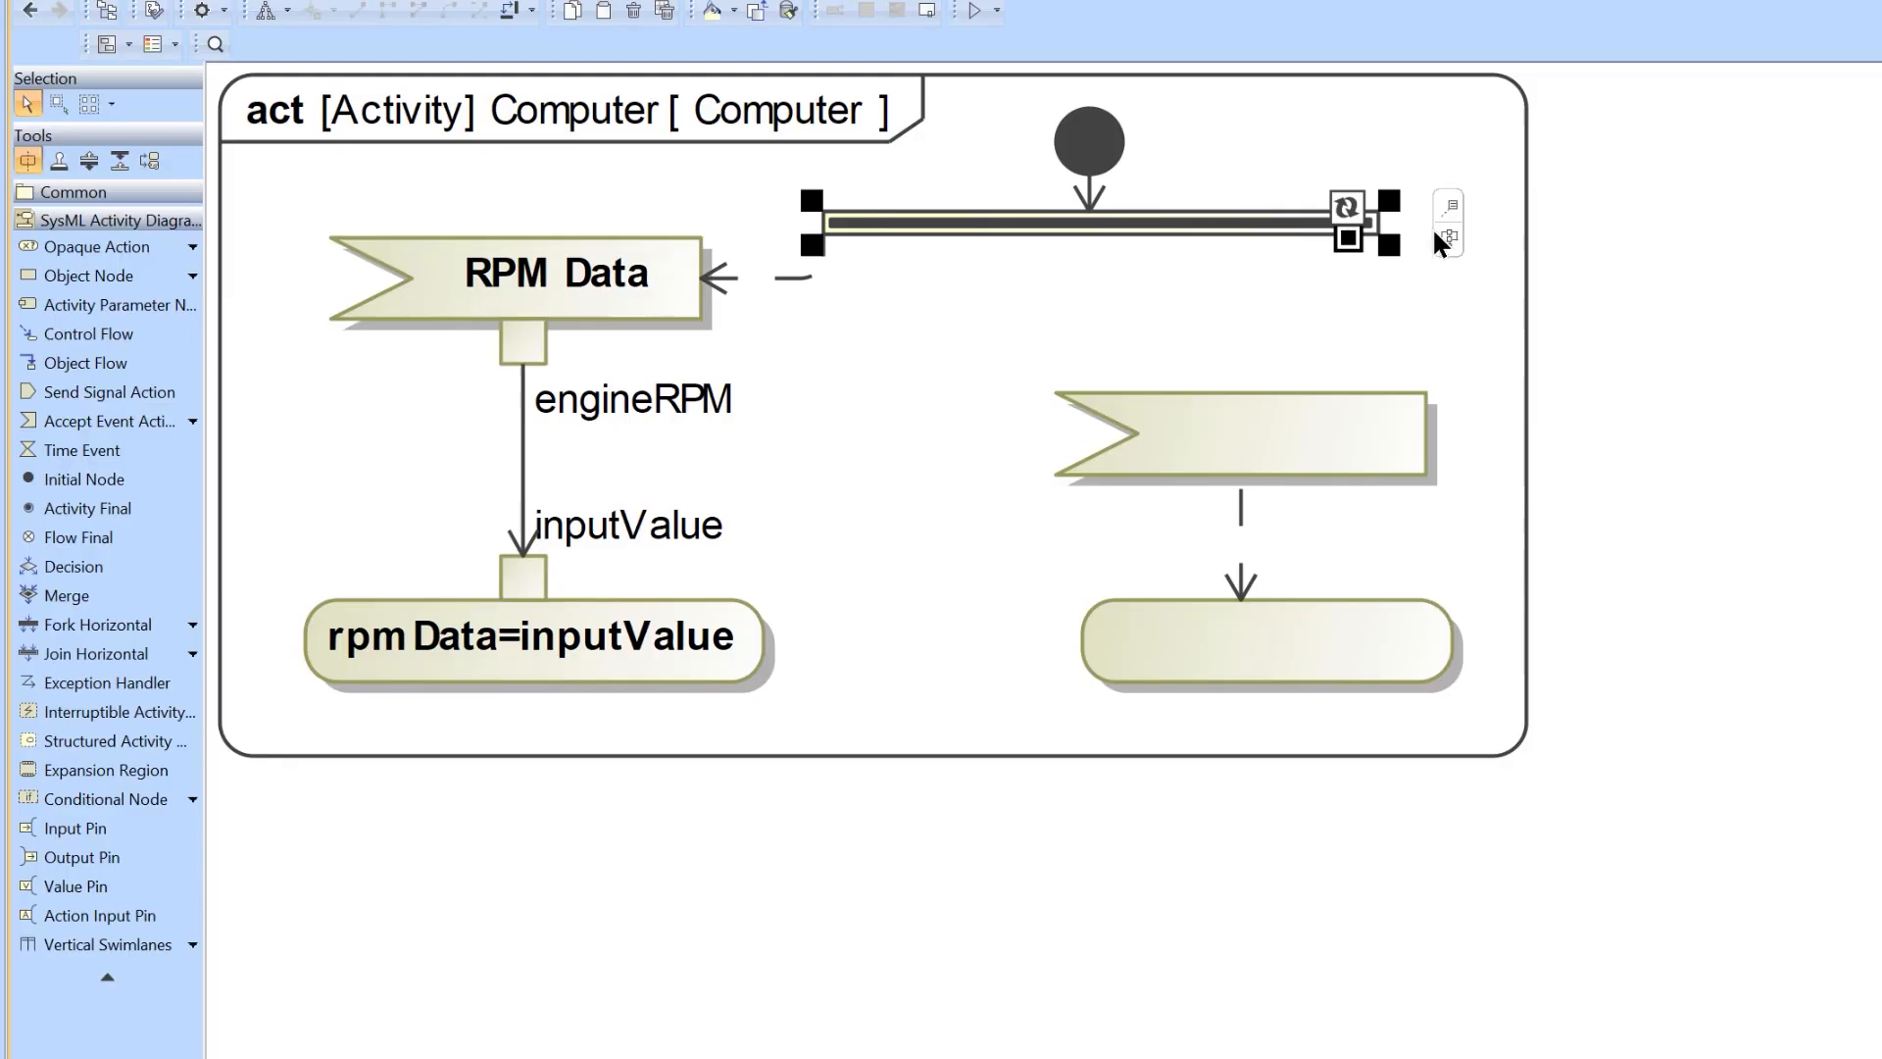
{"action": "left_click", "coordinate": [1265, 271]}
{"action": "left_click", "coordinate": [1002, 225]}
{"action": "key", "text": "Delete"}
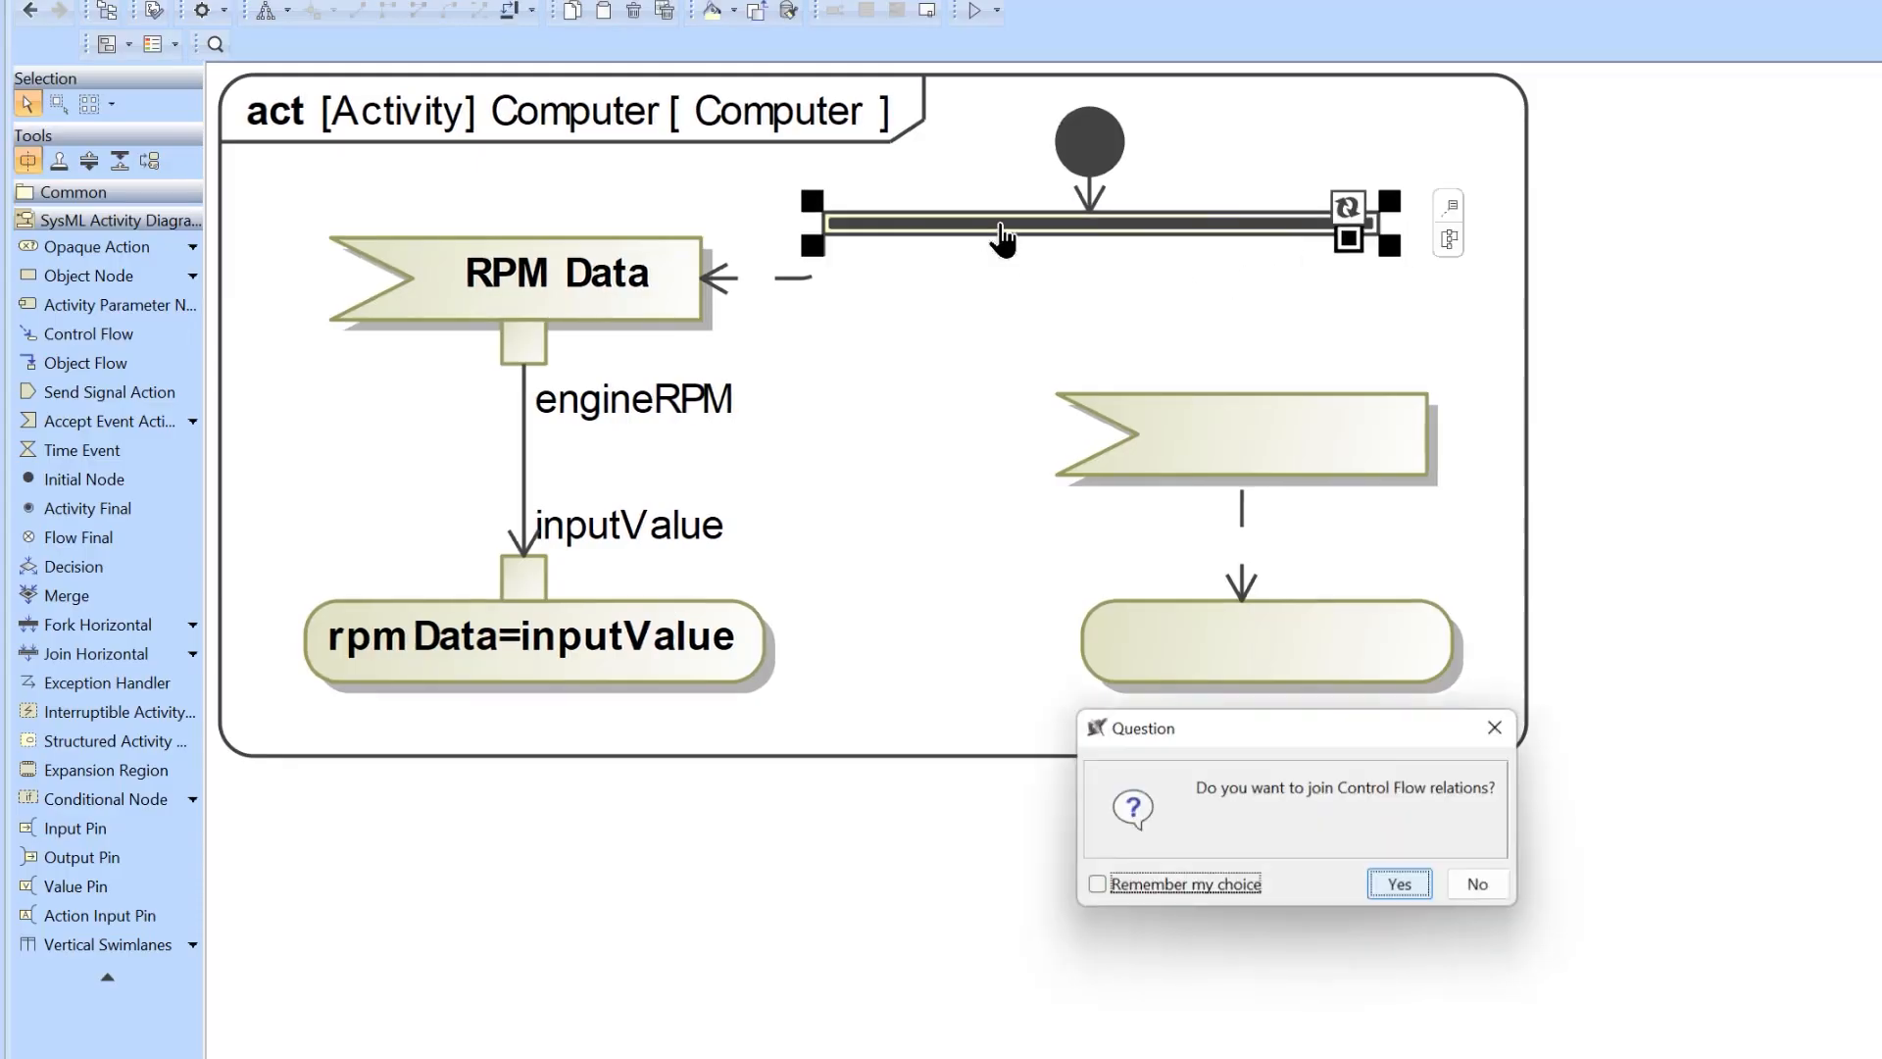
{"action": "left_click", "coordinate": [1401, 886]}
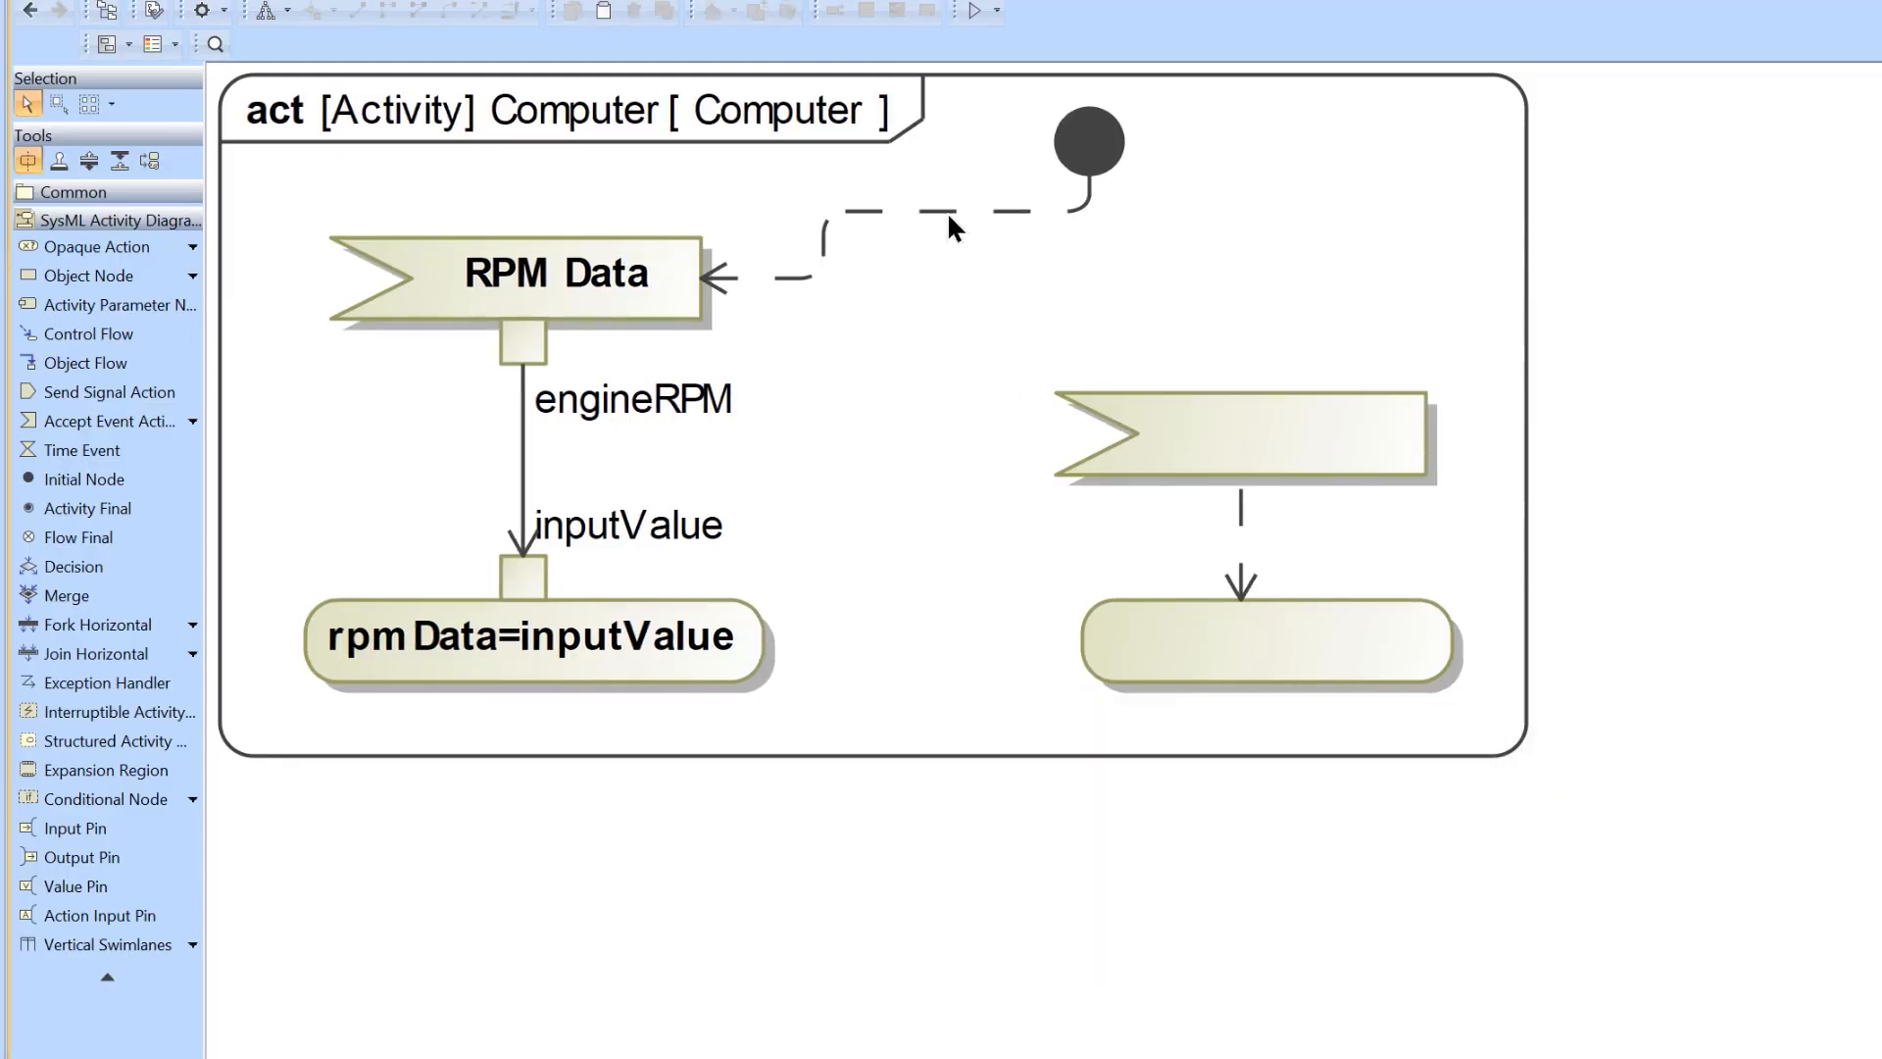
{"action": "left_click", "coordinate": [819, 257]}
{"action": "key", "text": "Delete"}
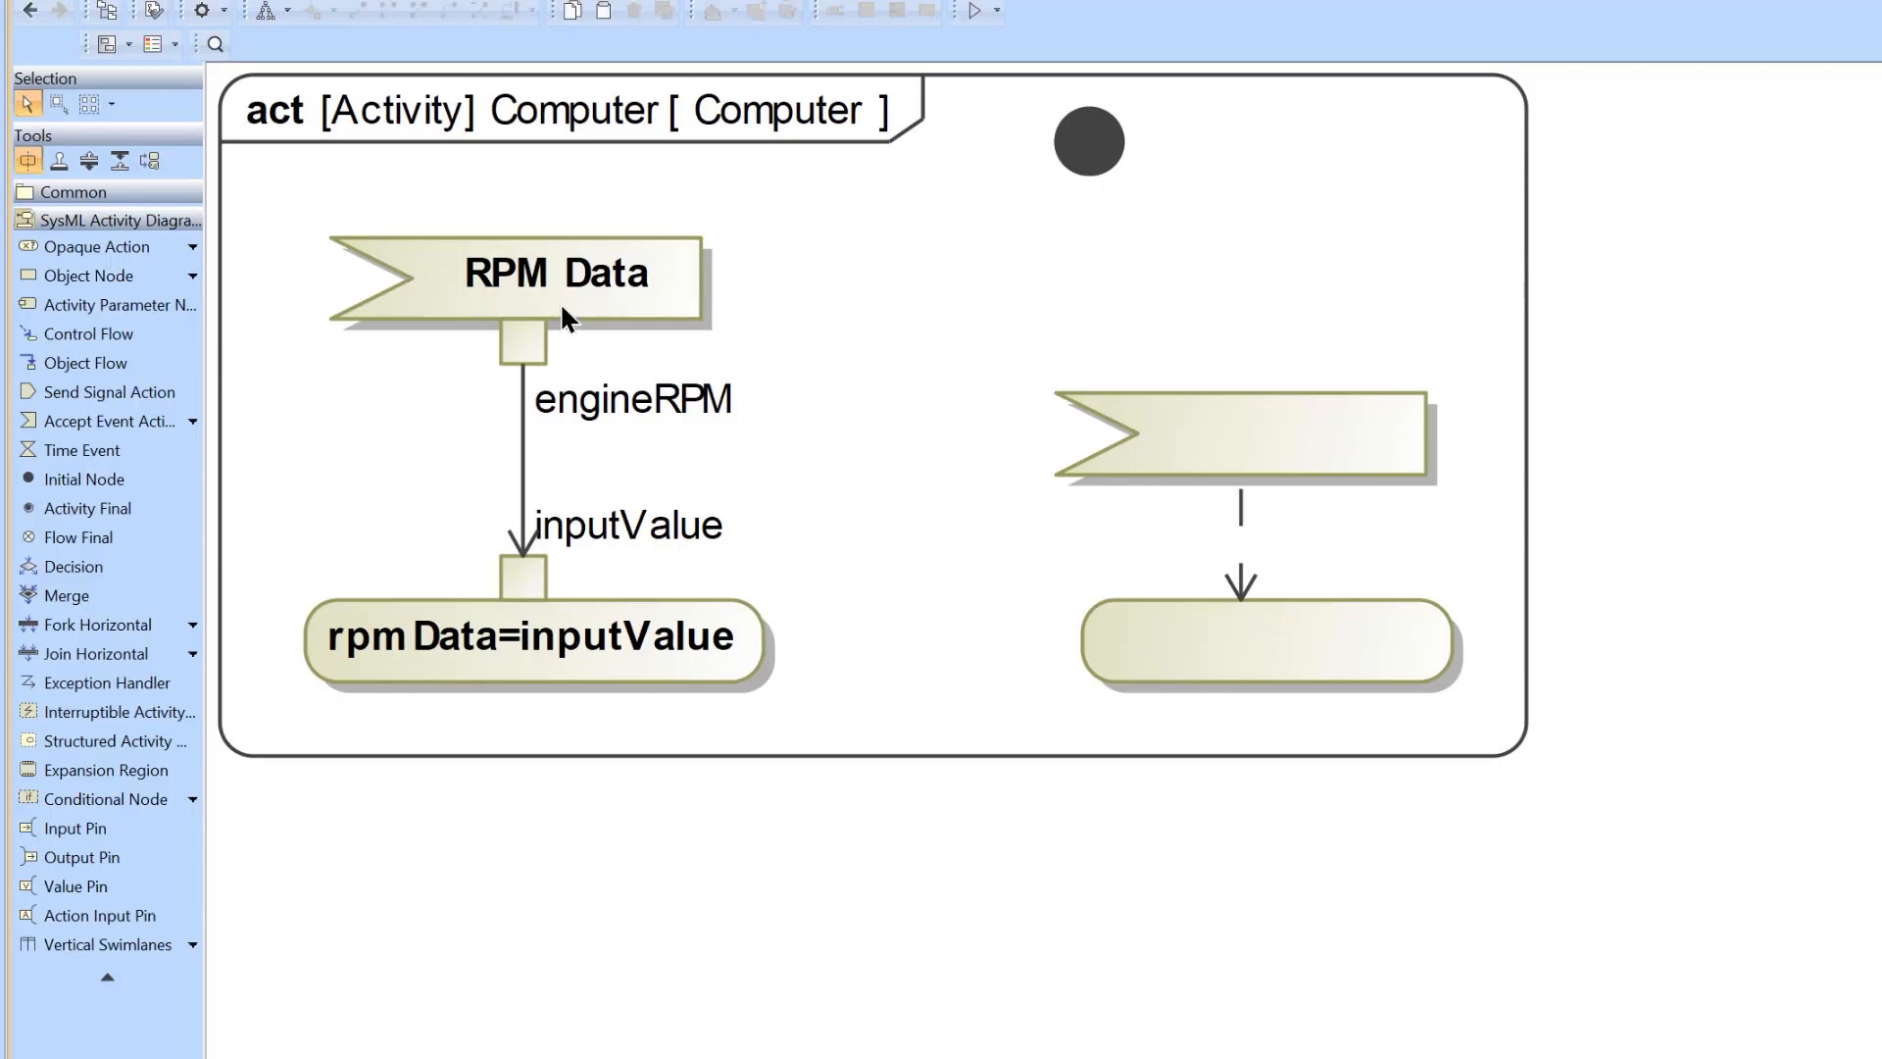
Move the RPM Data flow and the blank accept event flow down to free space beneath the initial node
{"action": "left_click_drag", "start_coordinate": [273, 243], "coordinate": [795, 696]}
{"action": "left_click_drag", "start_coordinate": [618, 294], "coordinate": [669, 708]}
{"action": "left_click_drag", "start_coordinate": [1042, 370], "coordinate": [1481, 708]}
{"action": "left_click_drag", "start_coordinate": [1265, 470], "coordinate": [1212, 757]}
Add a horizontal fork above the two flows and center it beneath the initial node, moved to between both flows
{"action": "left_click", "coordinate": [1137, 576]}
{"action": "left_click", "coordinate": [109, 625]}
{"action": "left_click", "coordinate": [1048, 326]}
{"action": "left_click_drag", "start_coordinate": [1090, 141], "coordinate": [805, 194]}
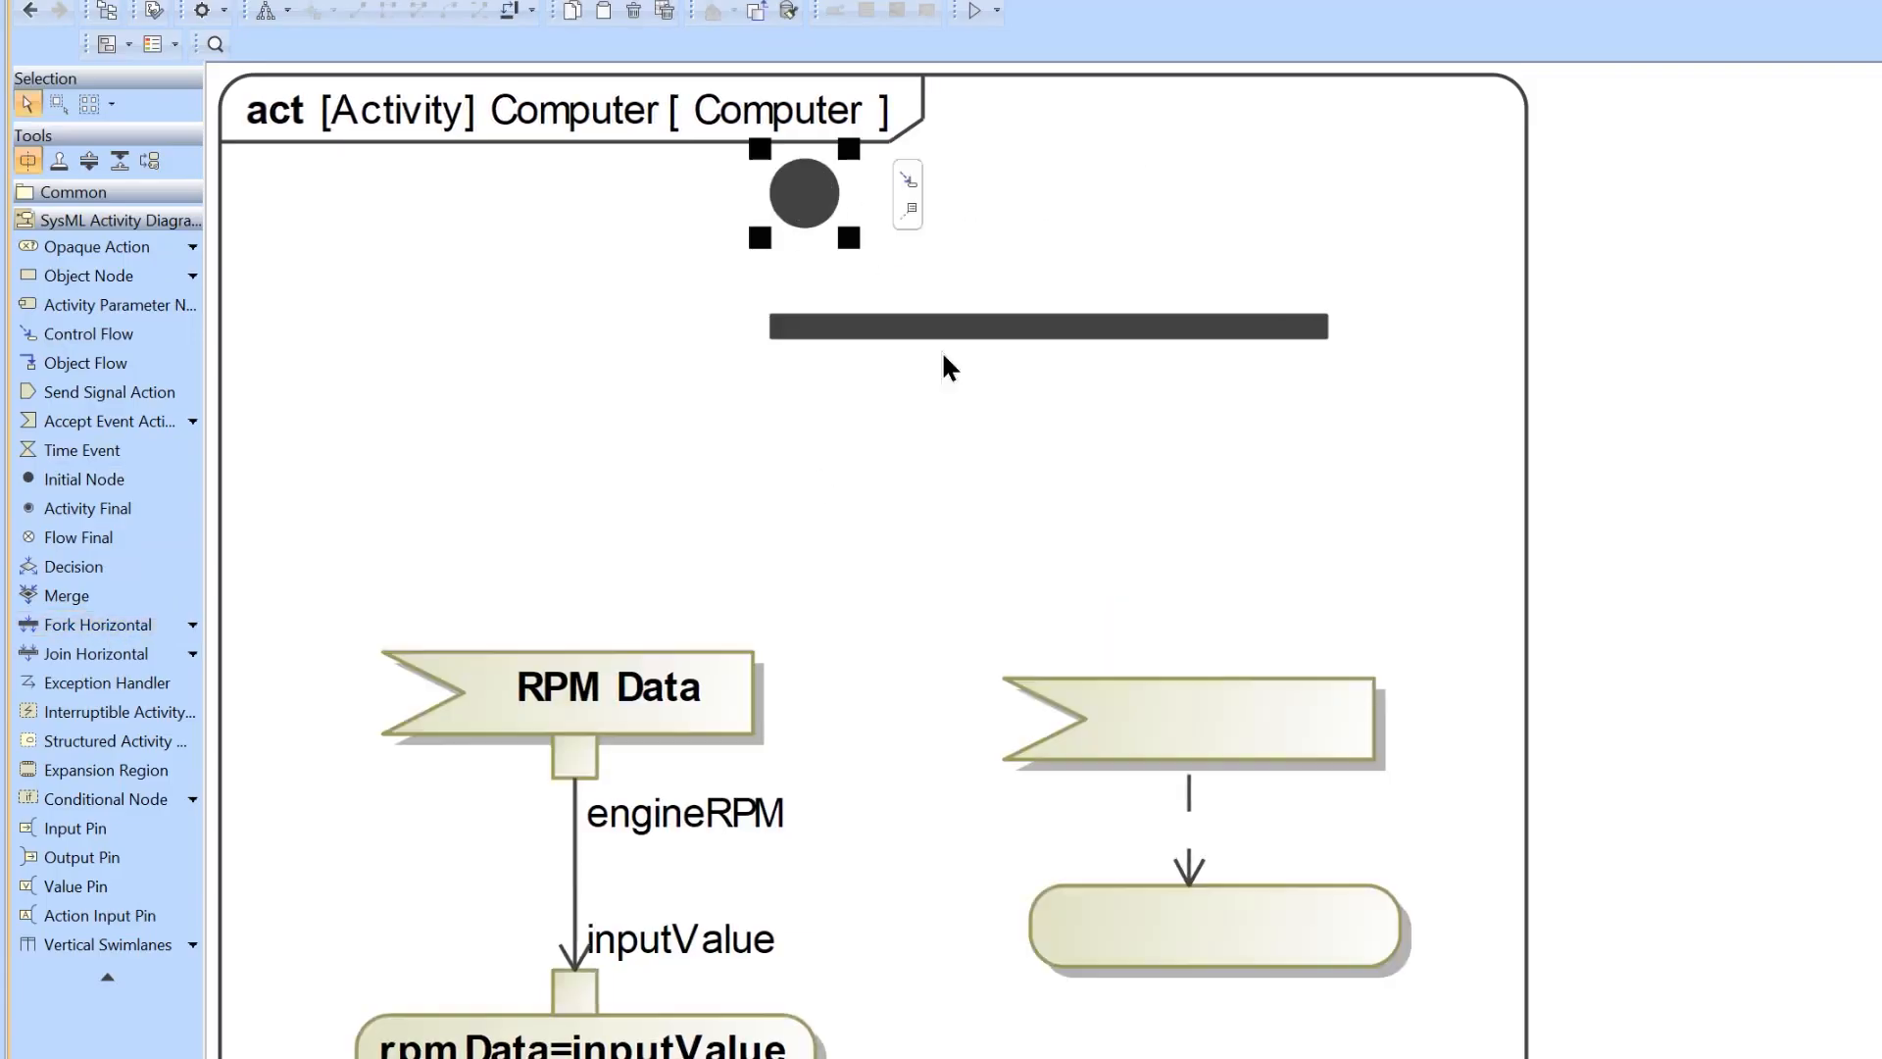
{"action": "left_click_drag", "start_coordinate": [956, 327], "coordinate": [712, 353]}
Connect the initial node to the fork with a control flow
{"action": "left_click", "coordinate": [805, 194]}
{"action": "left_click", "coordinate": [908, 182]}
{"action": "left_click", "coordinate": [823, 352]}
Draw a control flow from the fork to a new merge node above the RPM Data accept event action
{"action": "left_click", "coordinate": [1152, 331]}
{"action": "right_click", "coordinate": [671, 510]}
{"action": "left_click", "coordinate": [775, 583]}
{"action": "left_click", "coordinate": [1044, 353]}
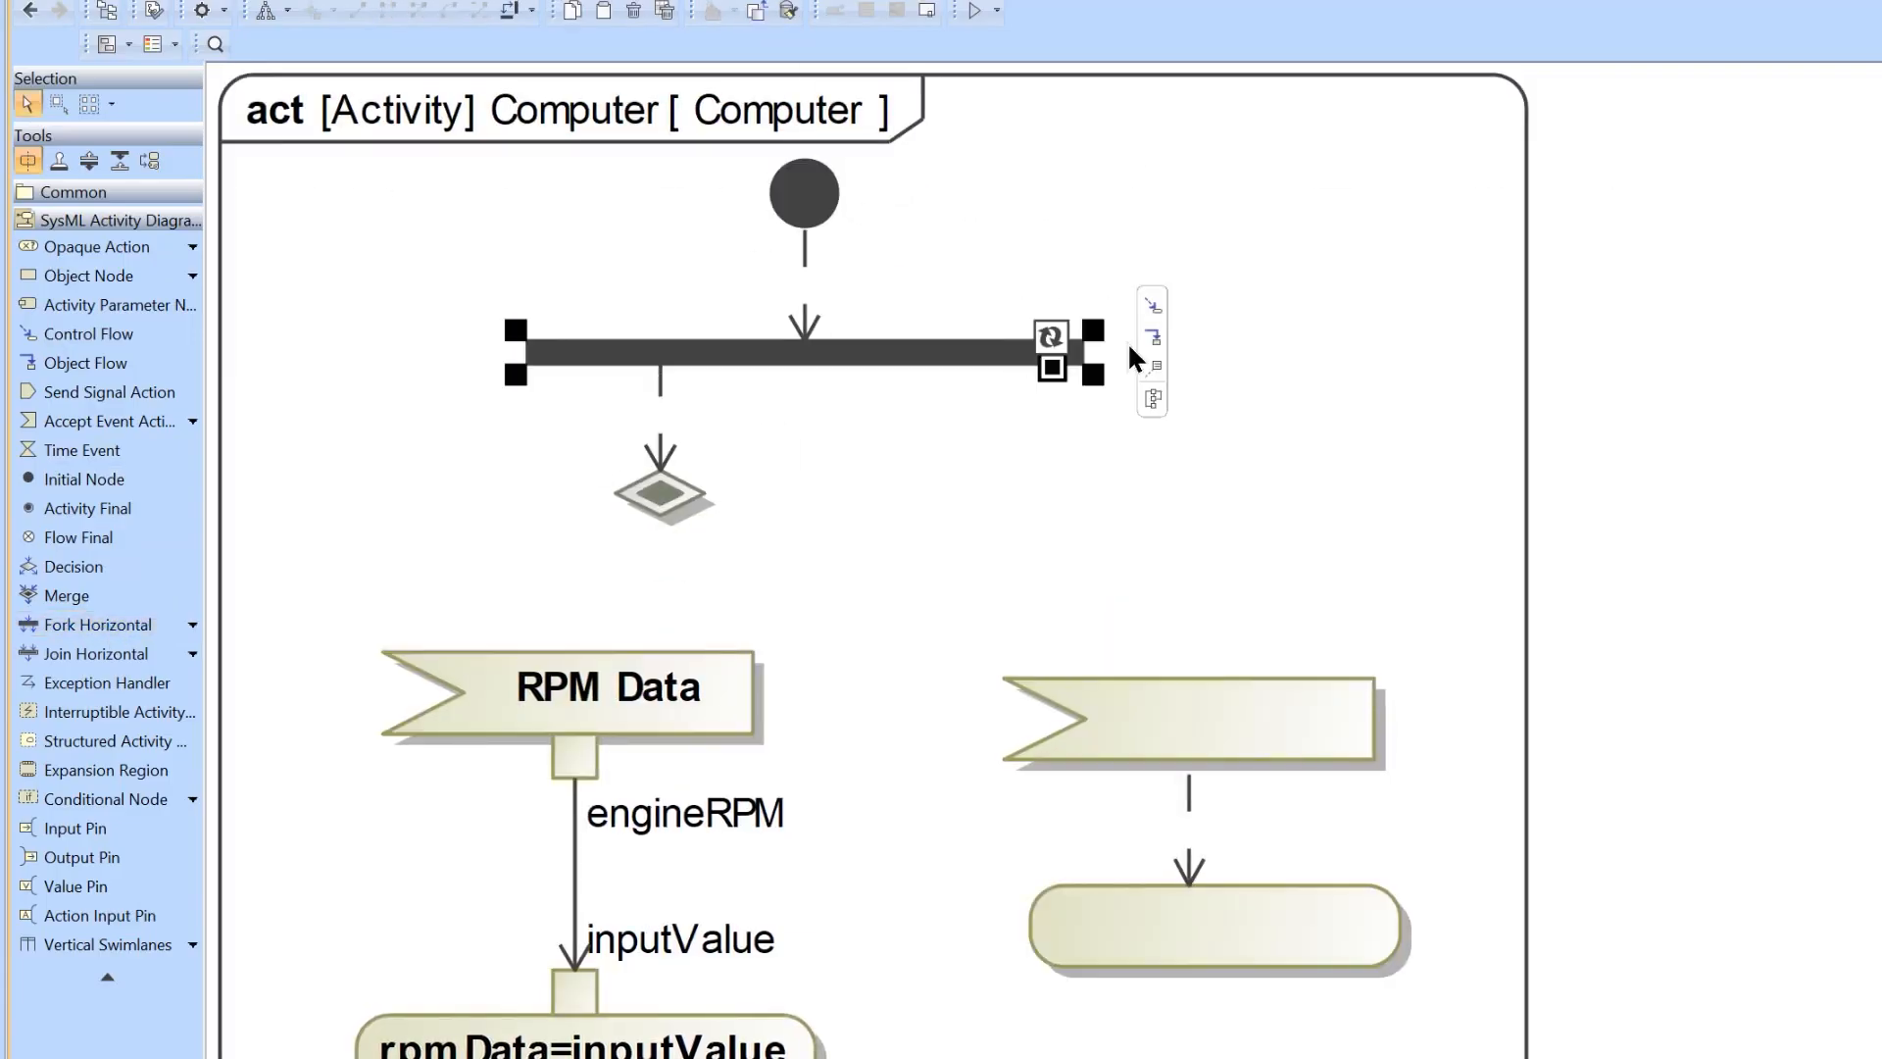
{"action": "left_click", "coordinate": [1153, 335]}
{"action": "right_click", "coordinate": [1155, 504]}
{"action": "key", "text": "ctrl+z"}
{"action": "left_click", "coordinate": [683, 521]}
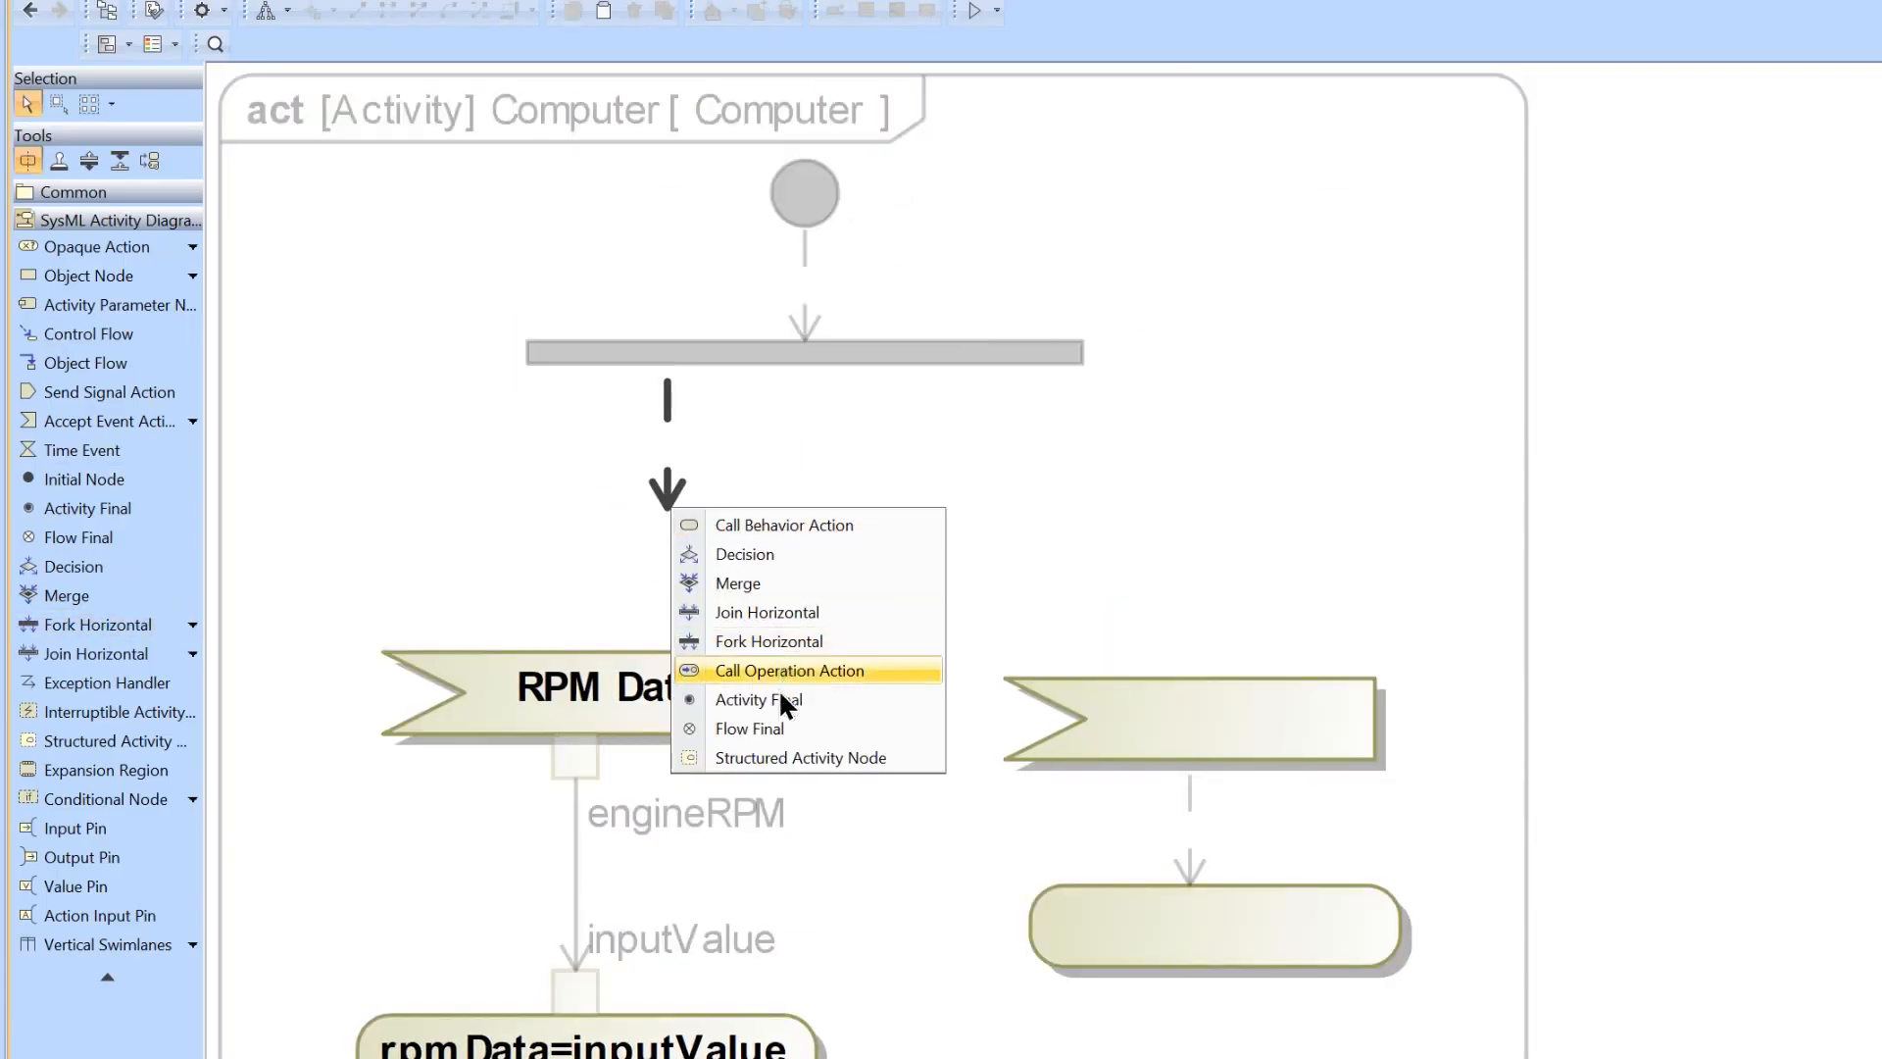
{"action": "left_click", "coordinate": [774, 582]}
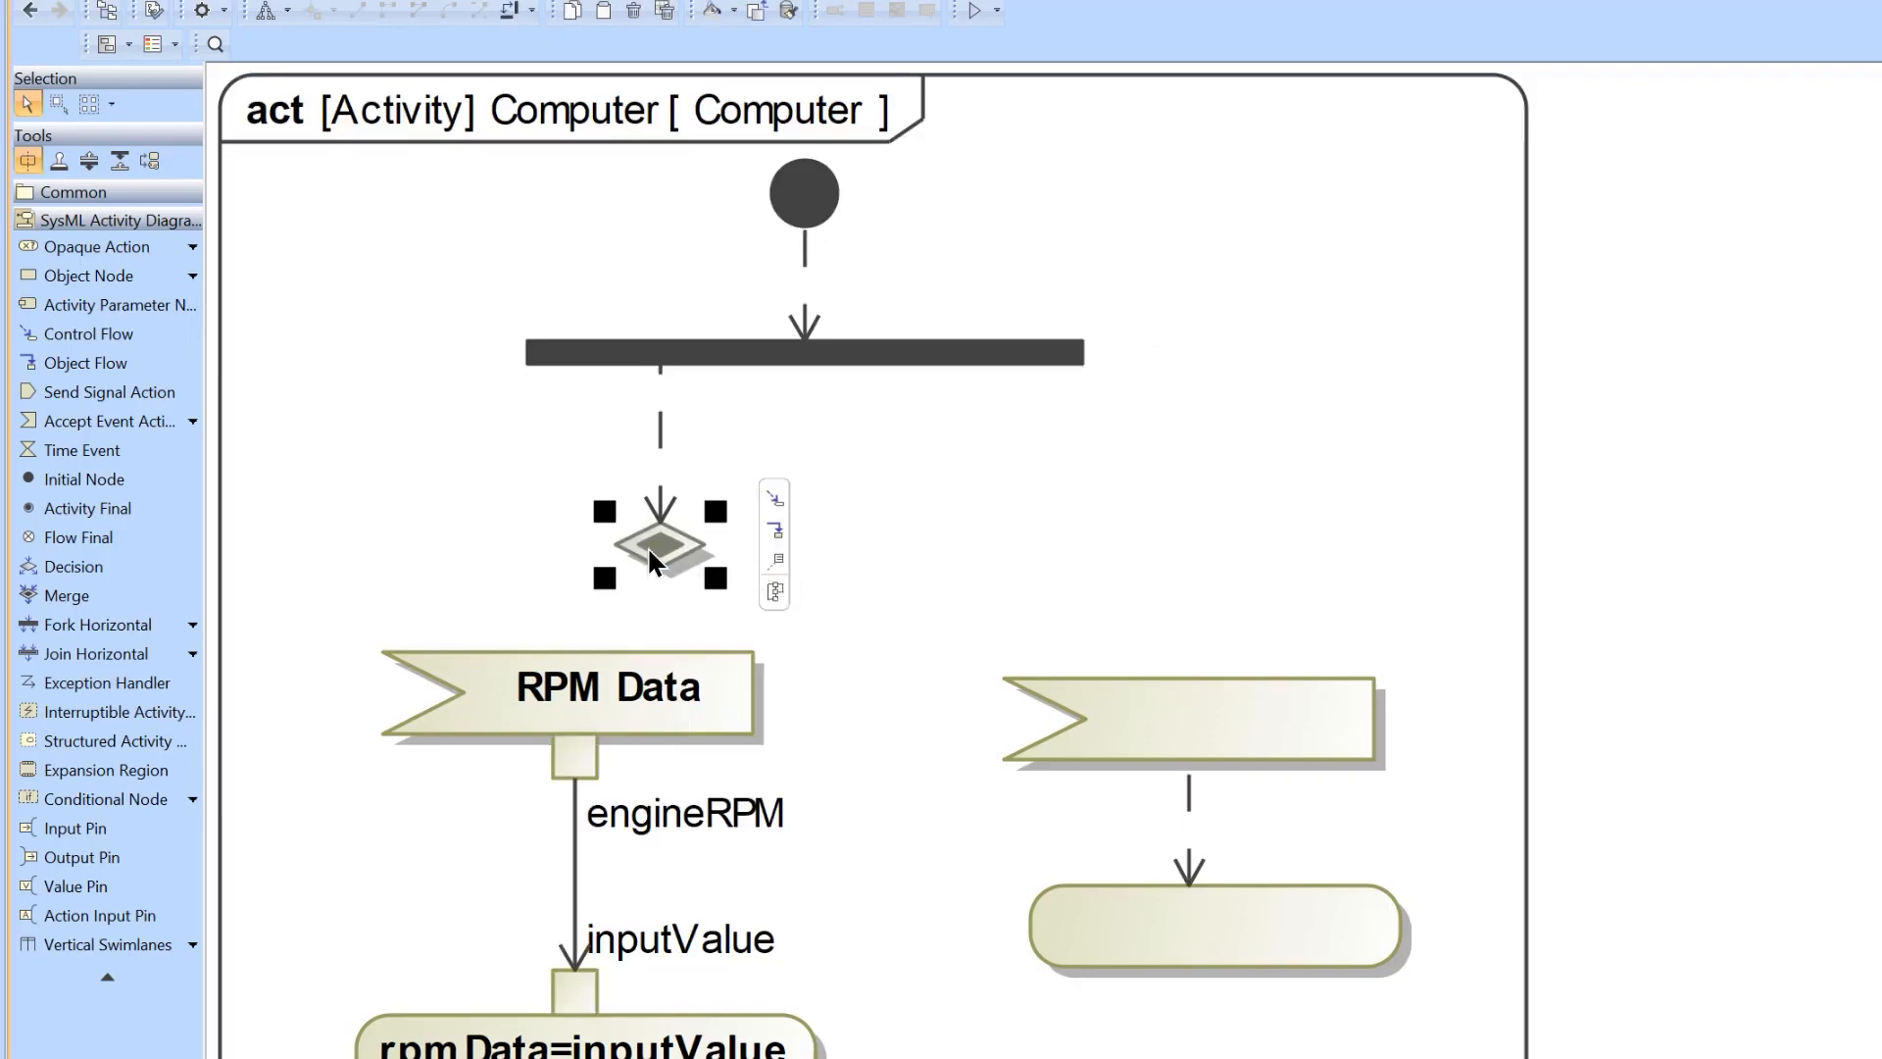
Draw a second control flow from the fork to a new merge node above the blank accept event action
{"action": "left_click", "coordinate": [1026, 357]}
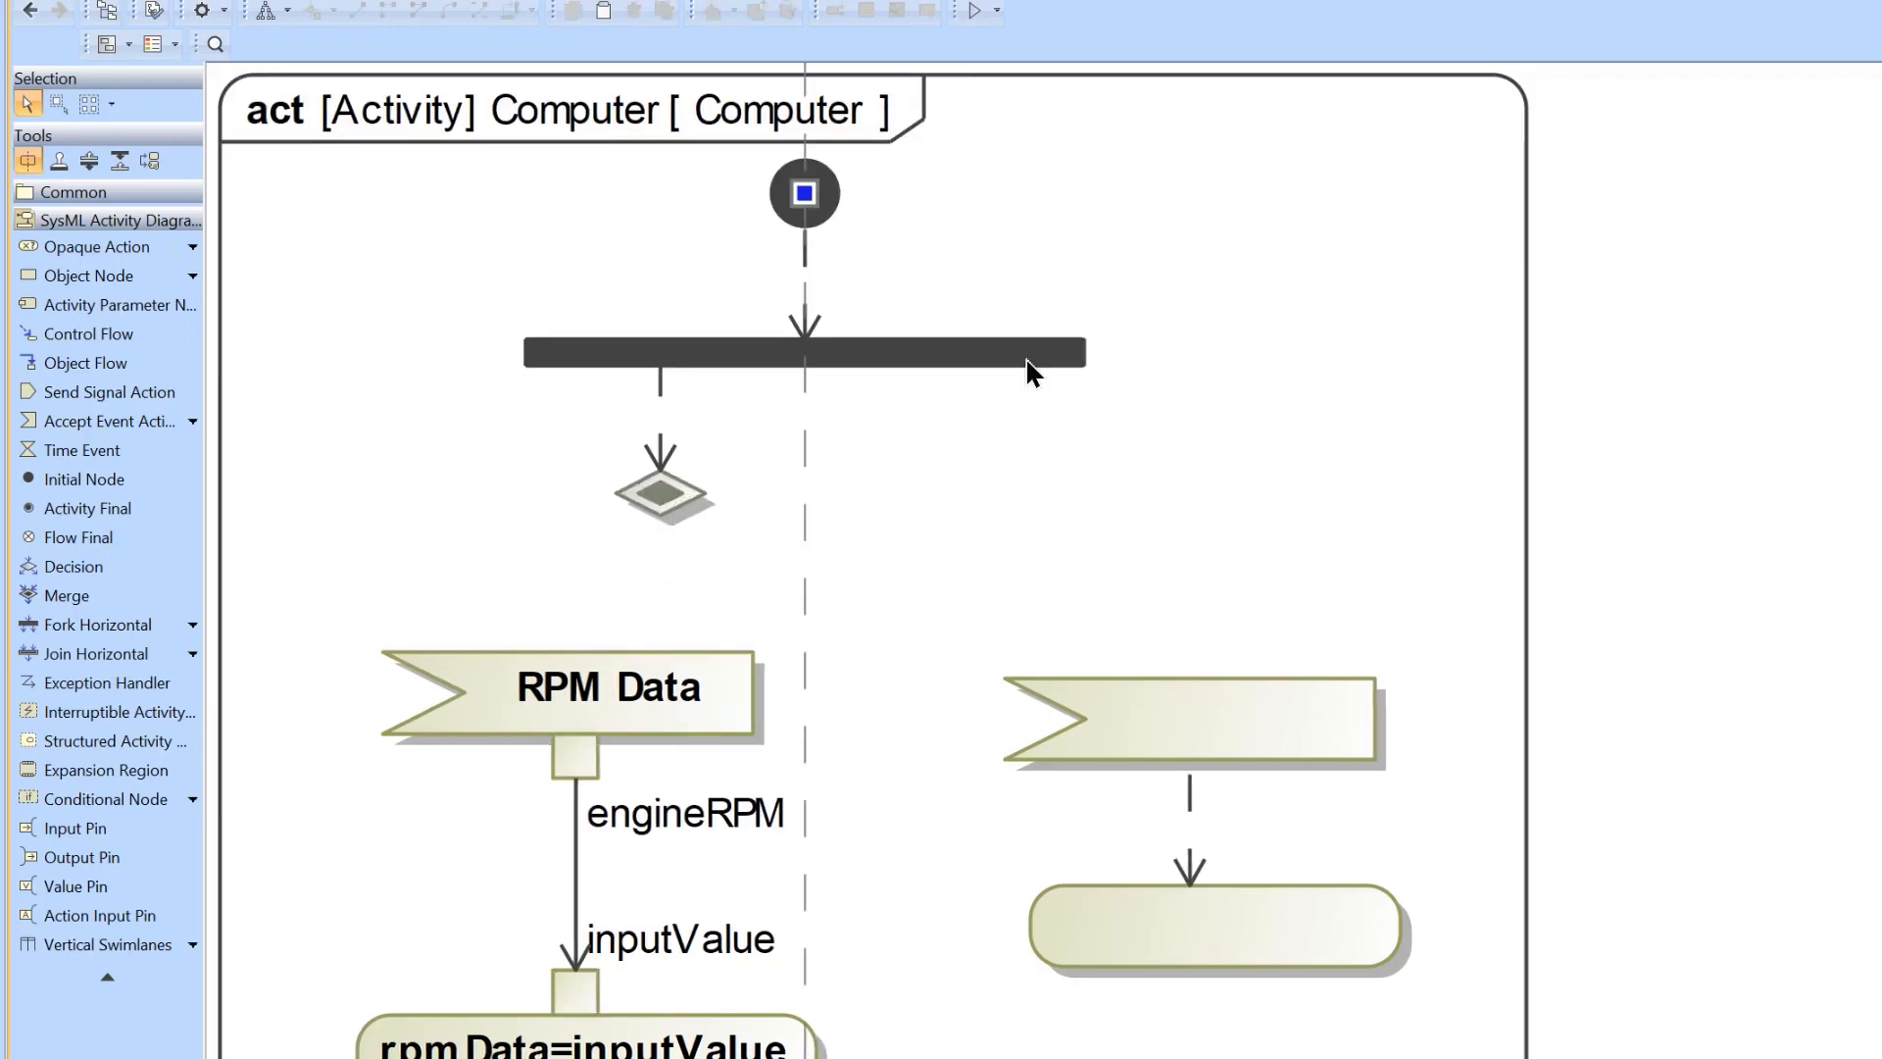
{"action": "left_click_drag", "start_coordinate": [1153, 304], "coordinate": [1174, 535]}
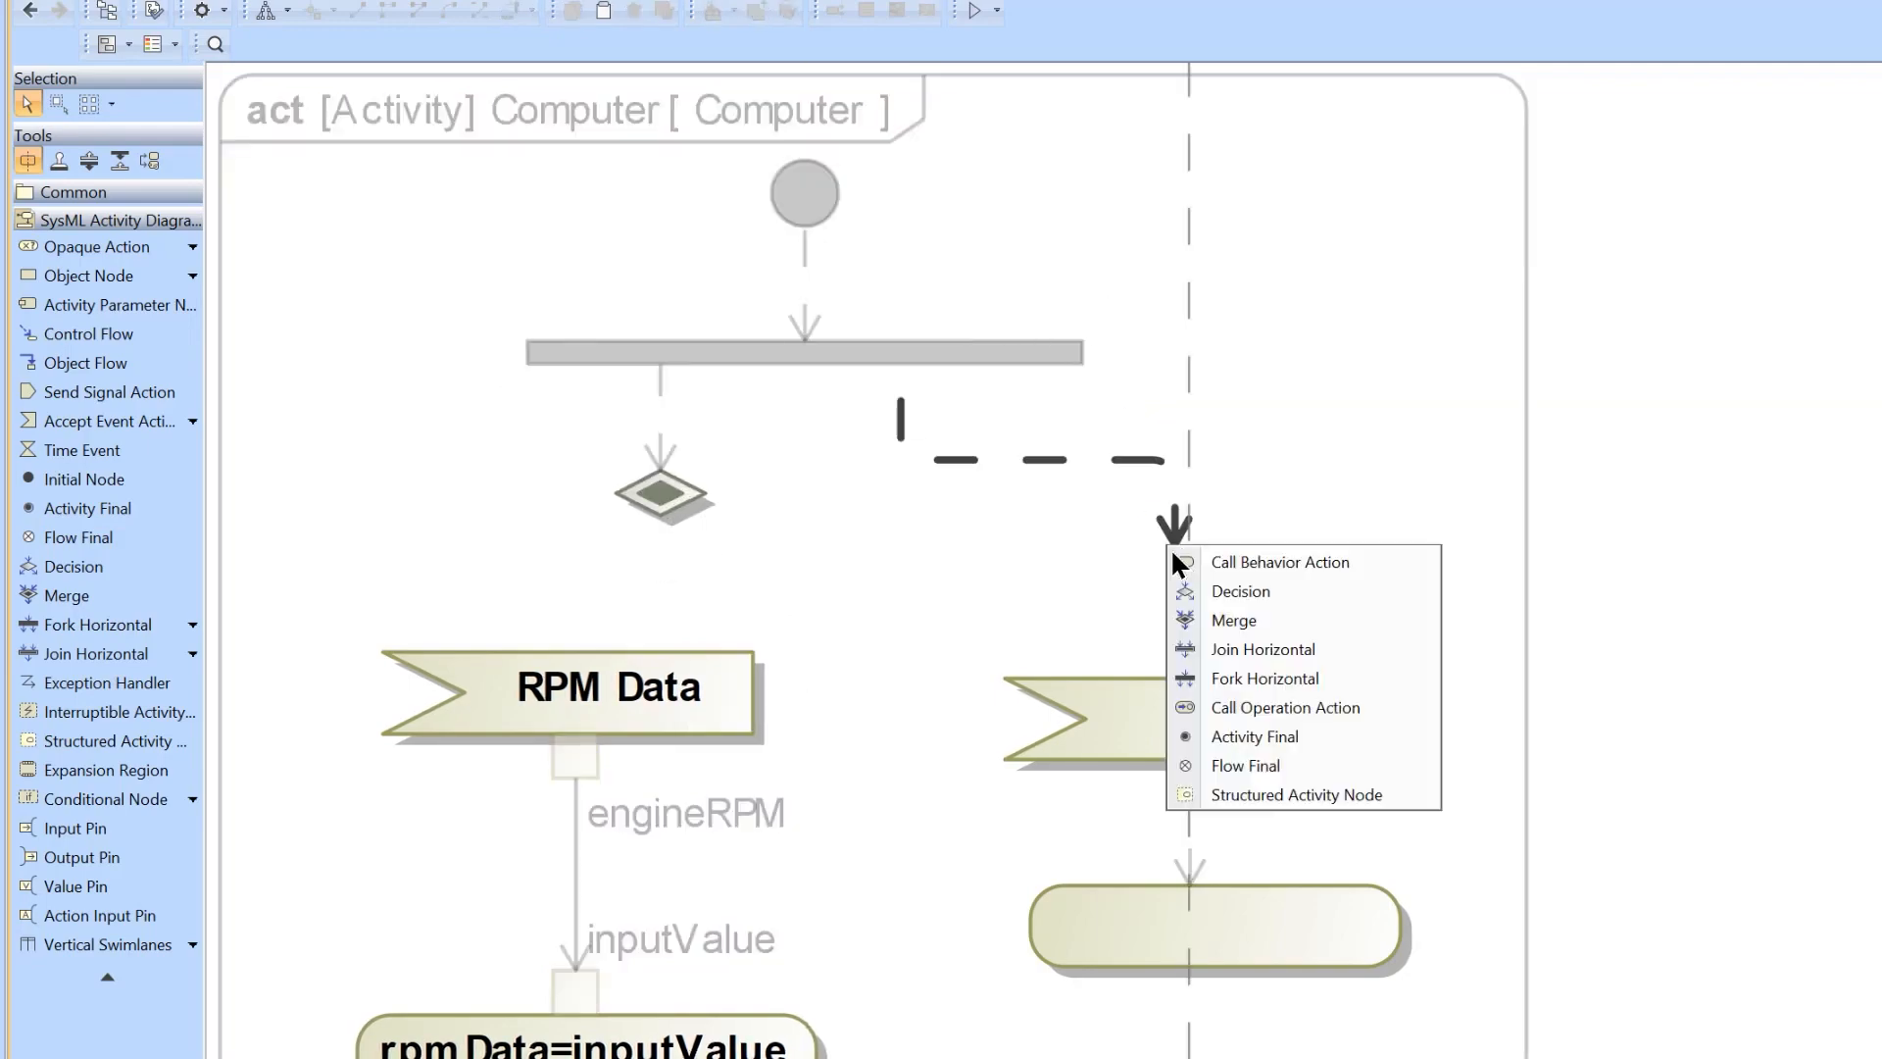
{"action": "left_click", "coordinate": [1247, 631]}
Shift the merge node above the RPM Data action slightly downward
{"action": "left_click_drag", "start_coordinate": [655, 490], "coordinate": [655, 517]}
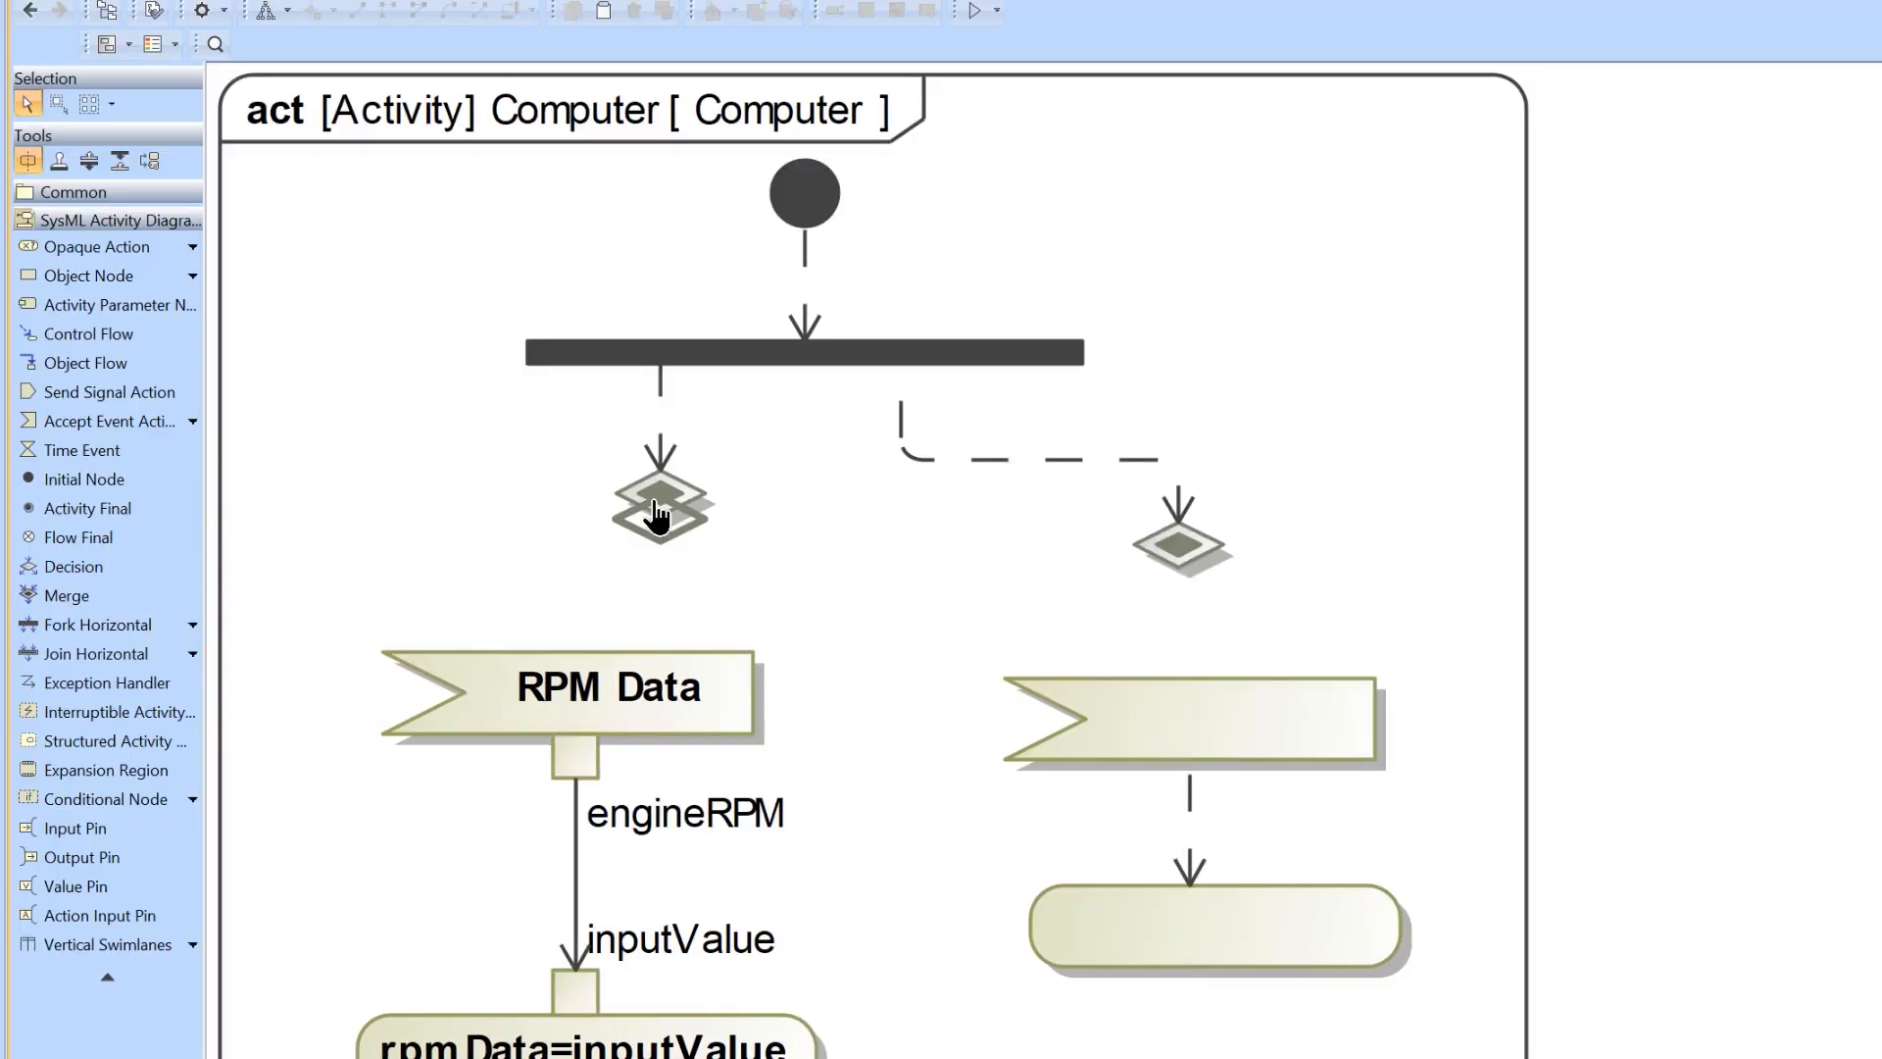
{"action": "left_click", "coordinate": [480, 500]}
{"action": "scroll", "coordinate": [583, 402], "scroll_direction": "down", "scroll_amount": 3}
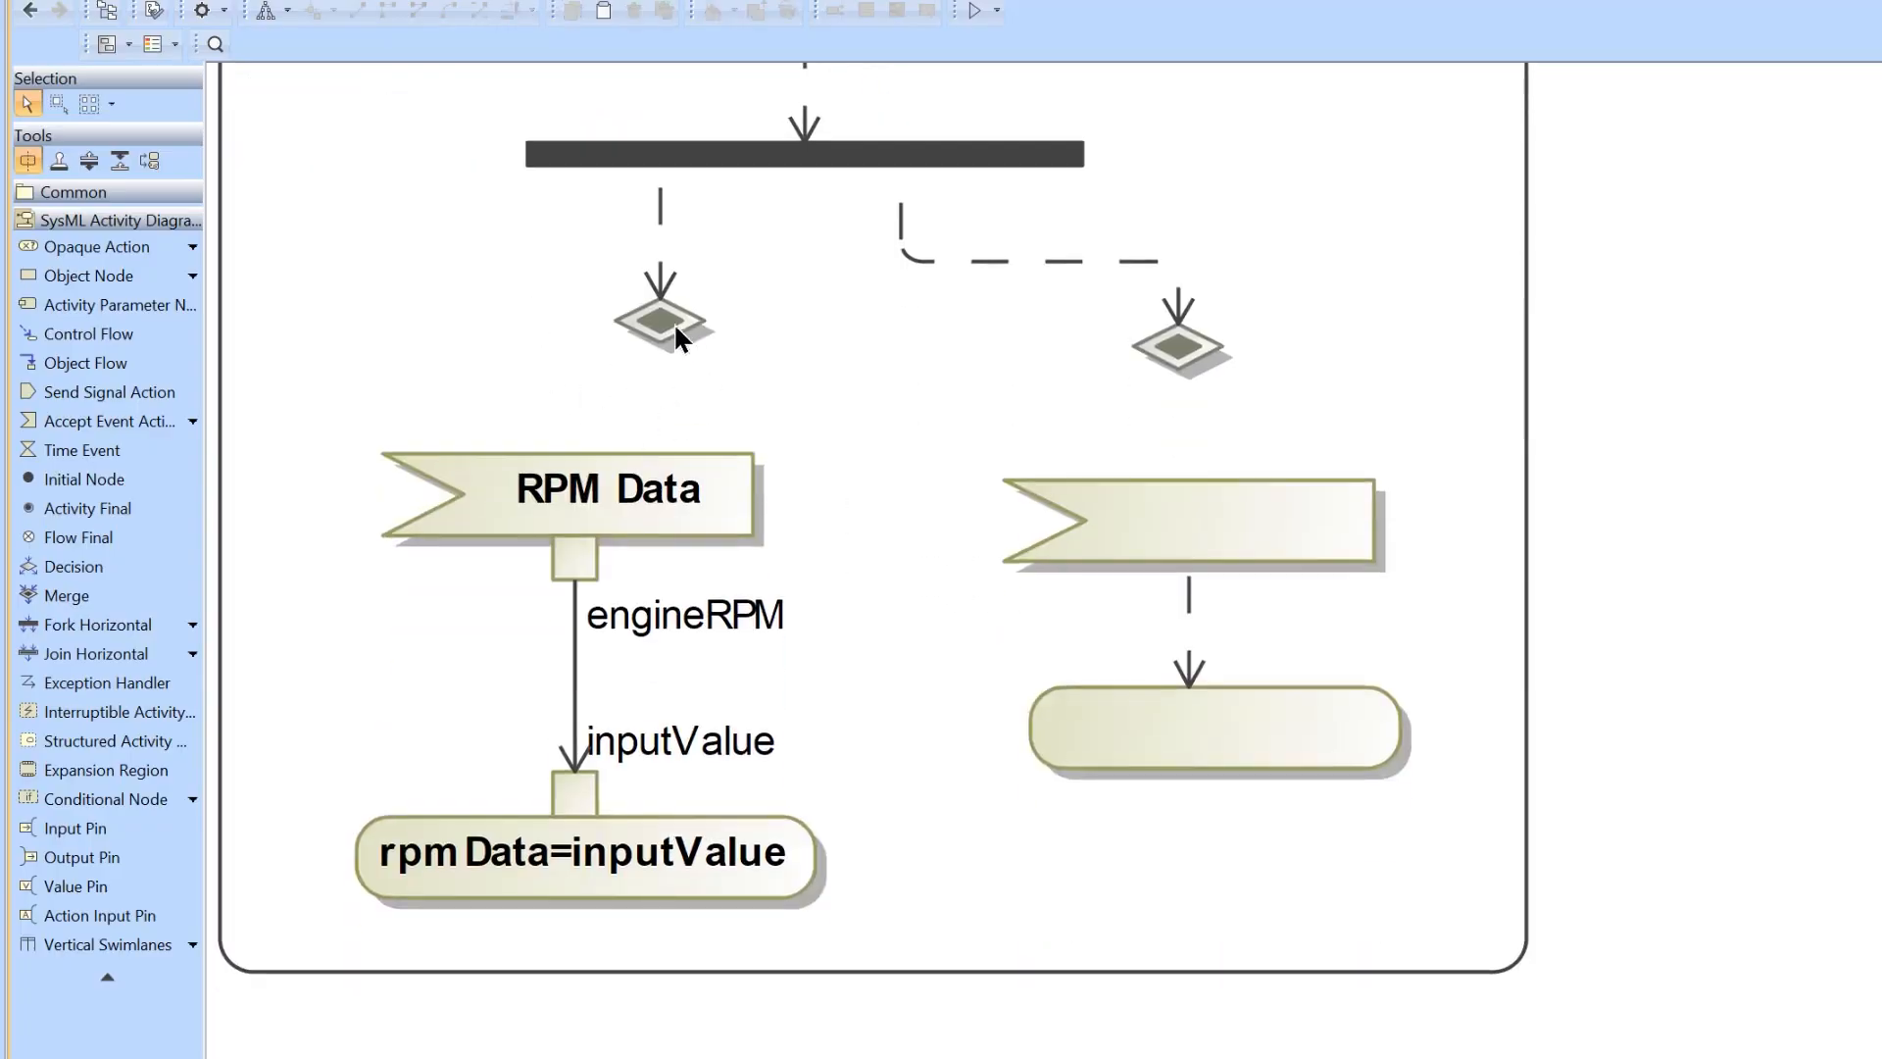
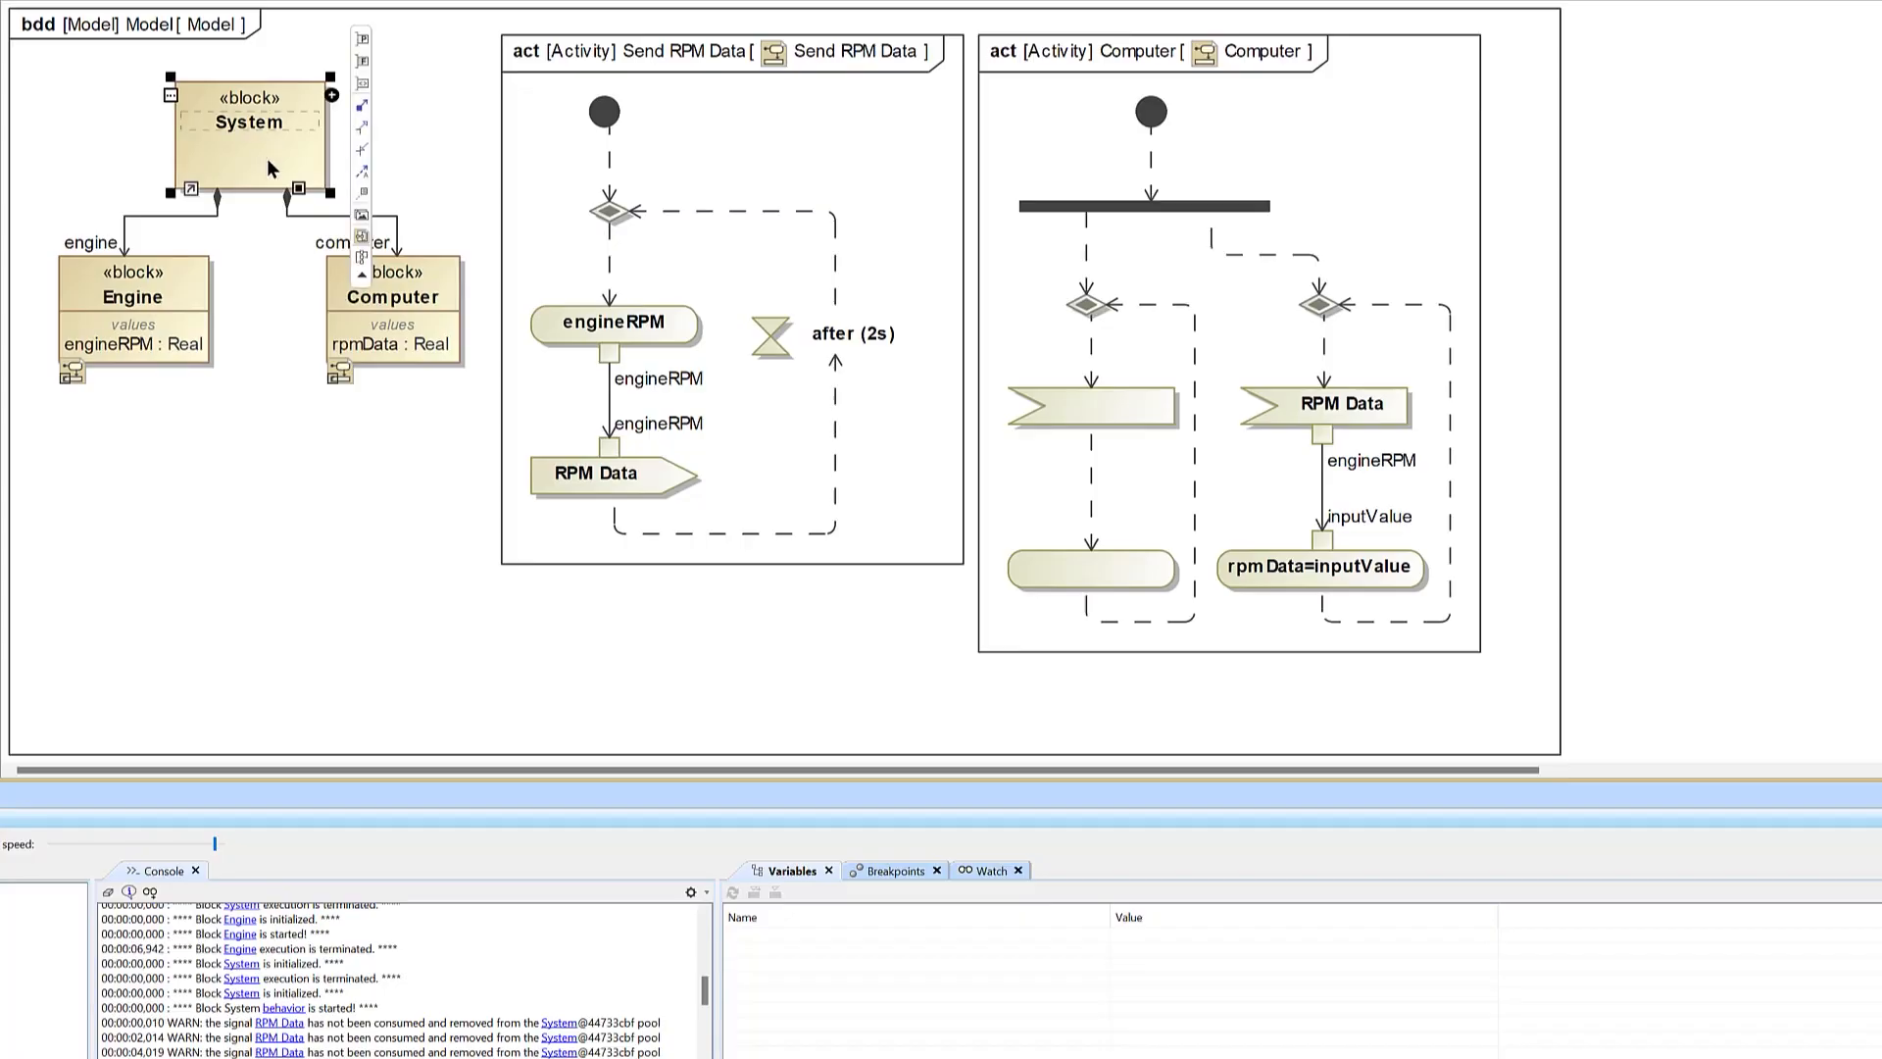
{"action": "left_click", "coordinate": [226, 108]}
{"action": "left_click", "coordinate": [356, 306]}
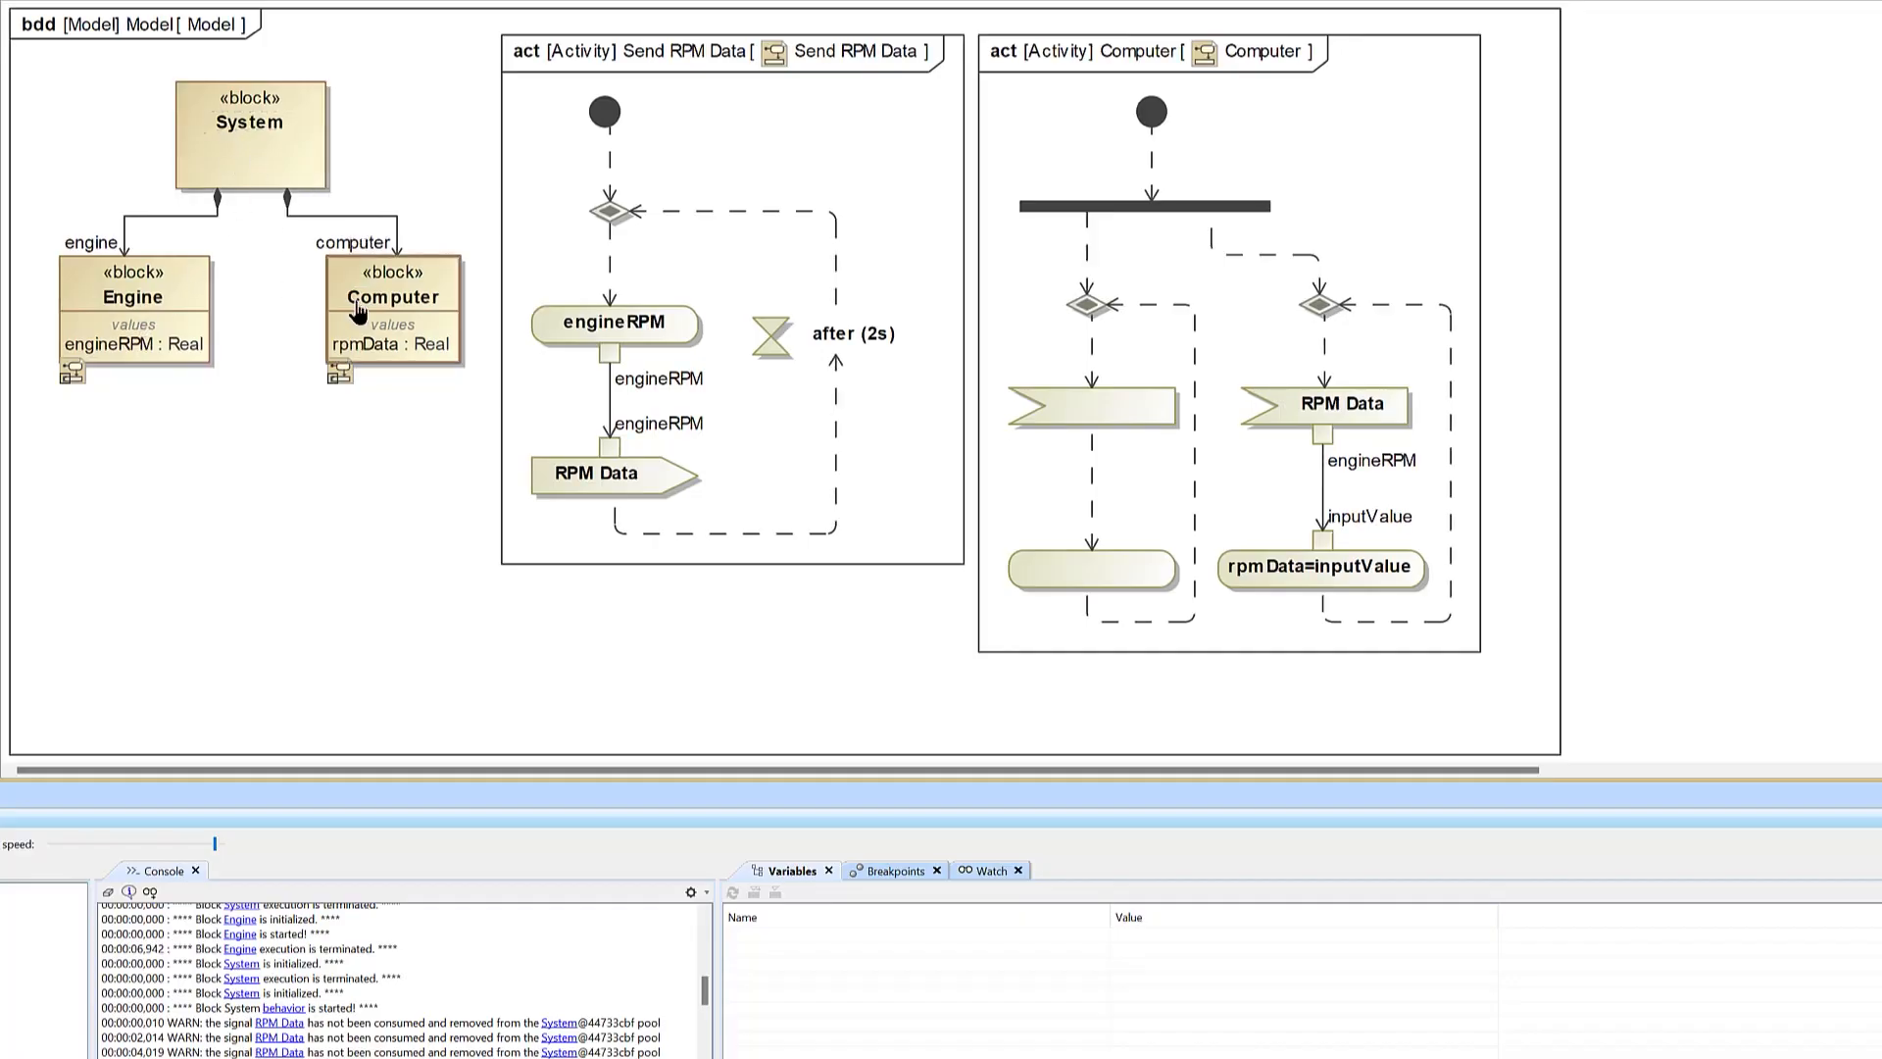
{"action": "left_click", "coordinate": [162, 315]}
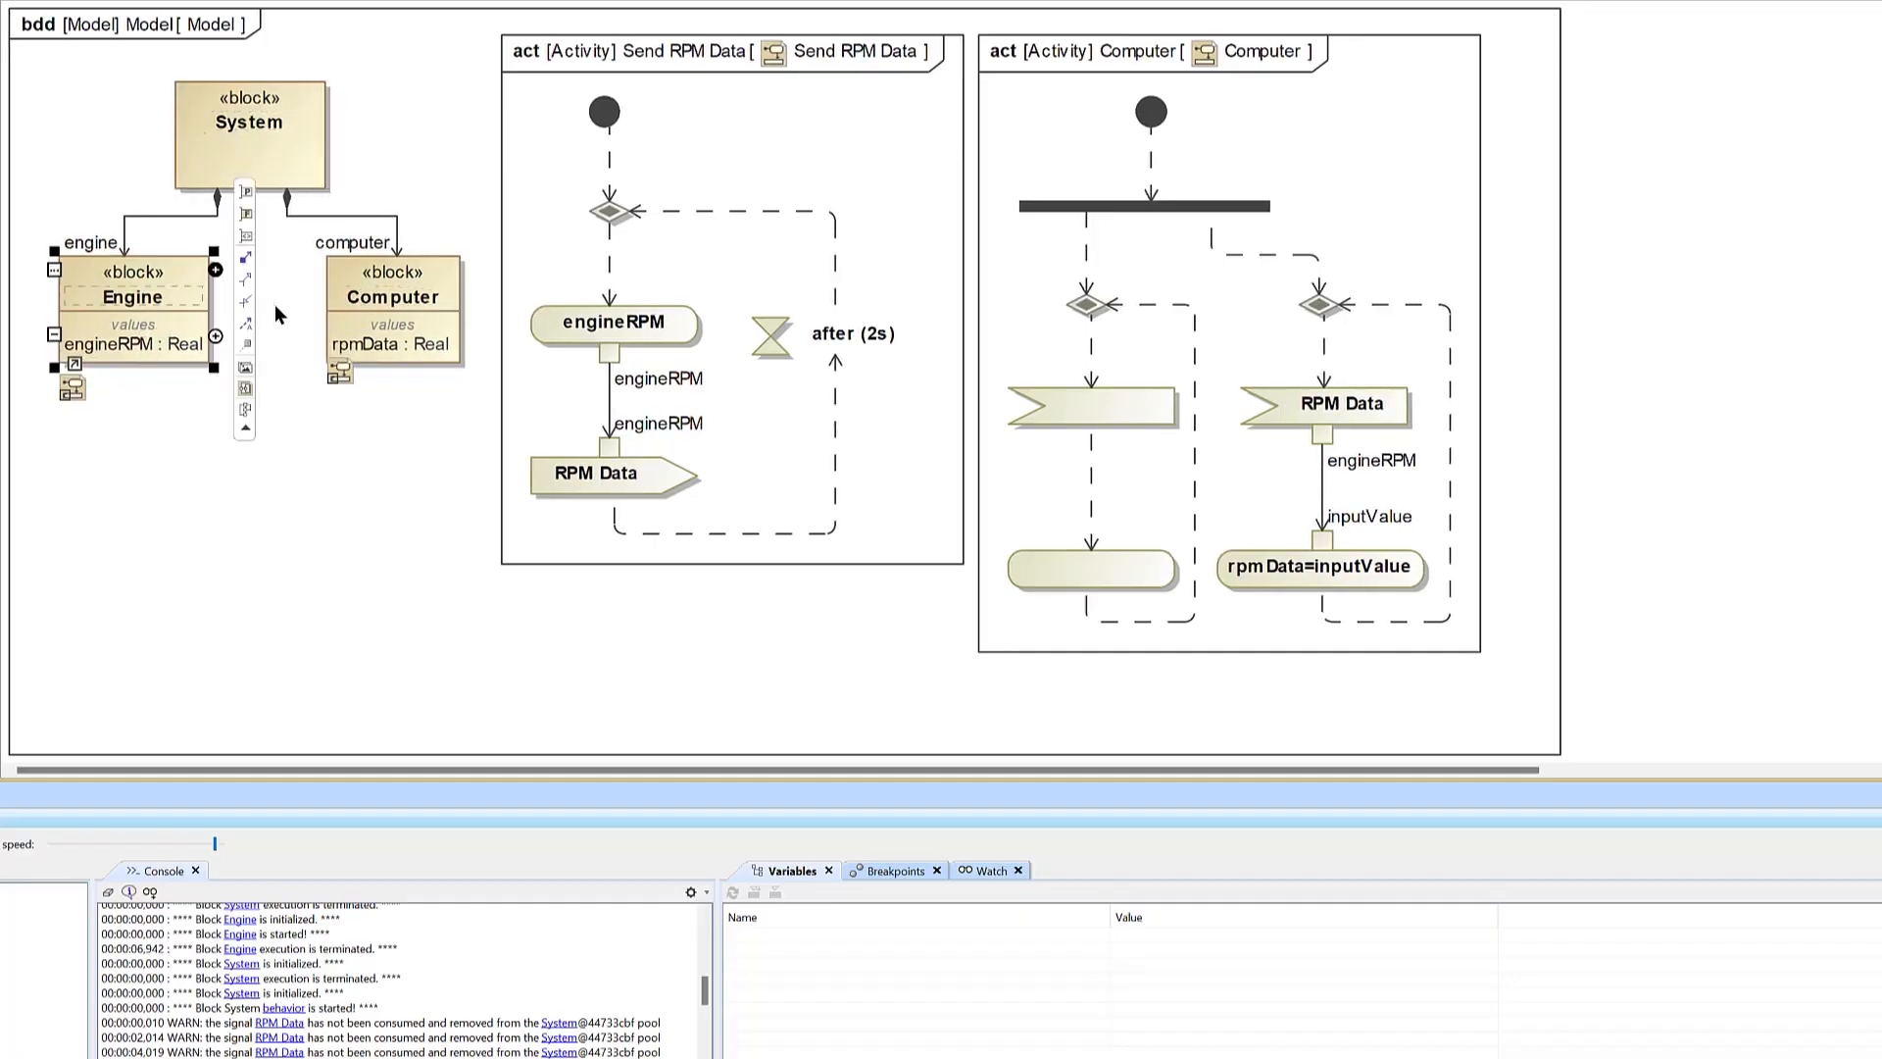
{"action": "left_click", "coordinate": [284, 147]}
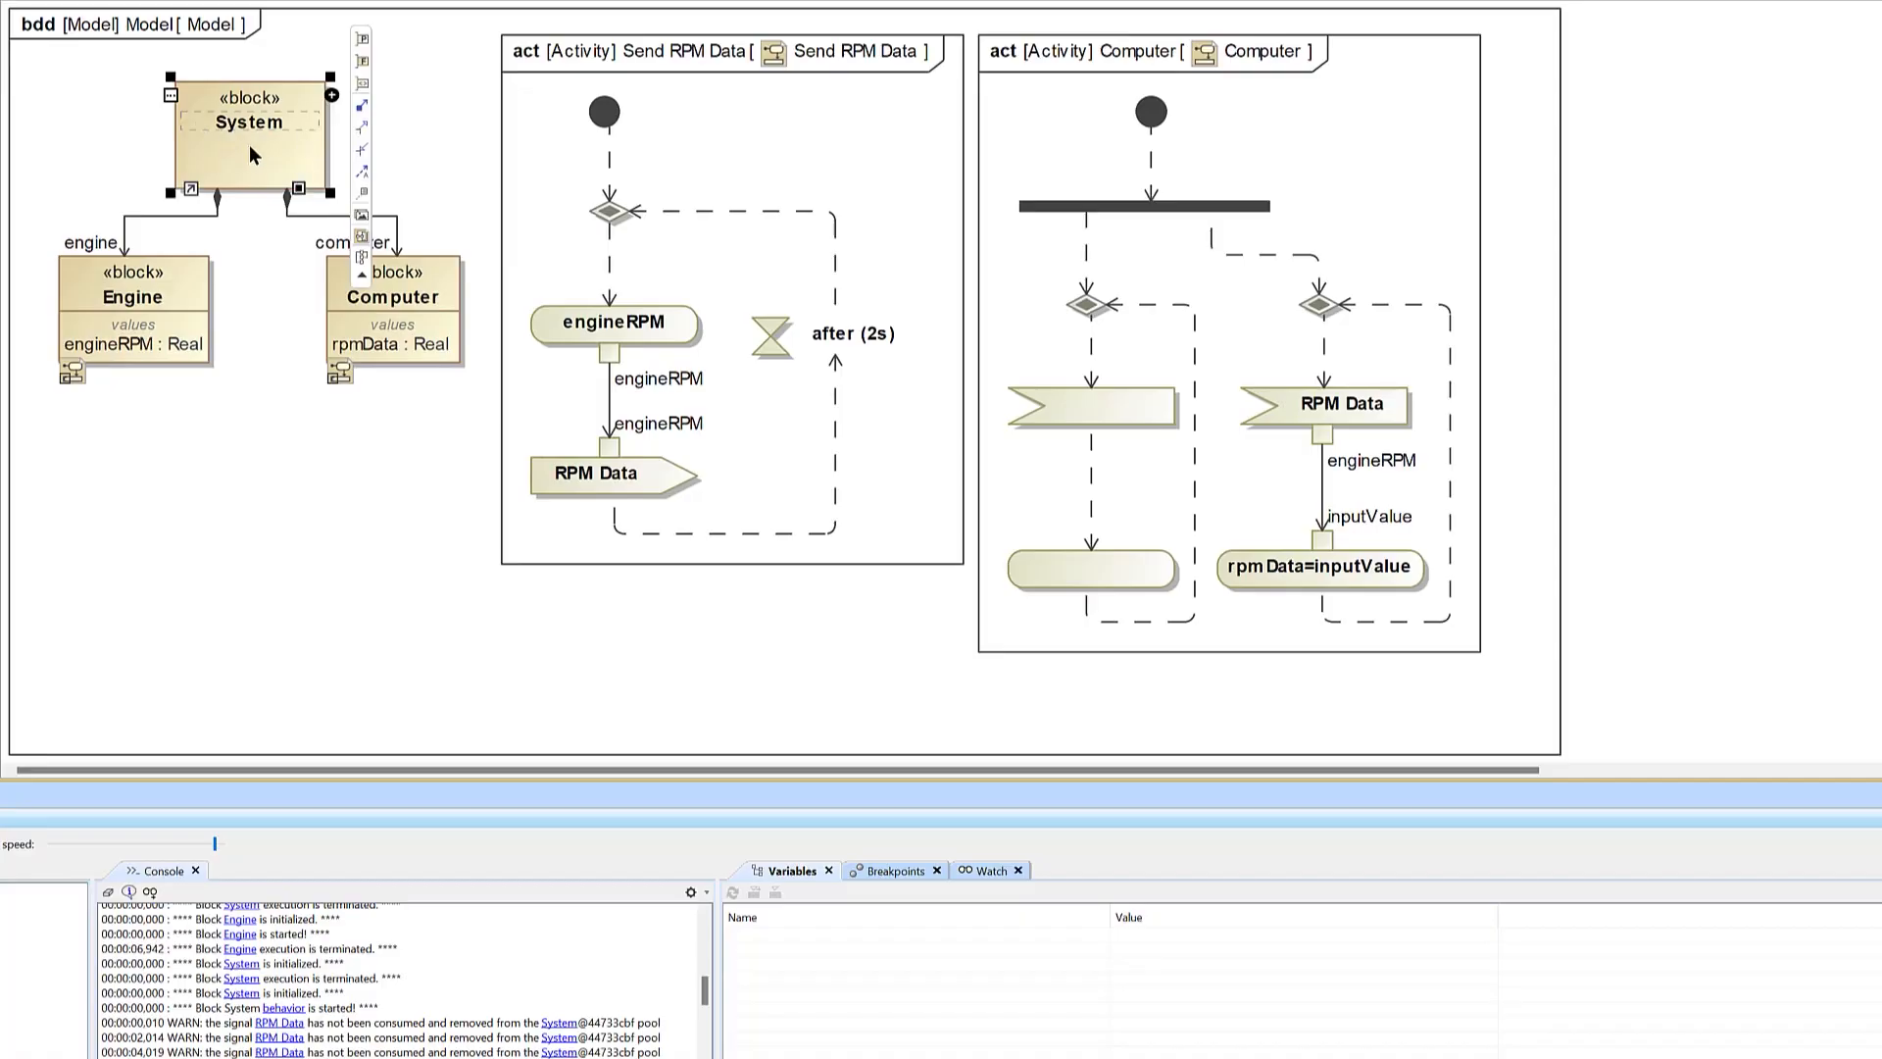
{"action": "left_click", "coordinate": [127, 150]}
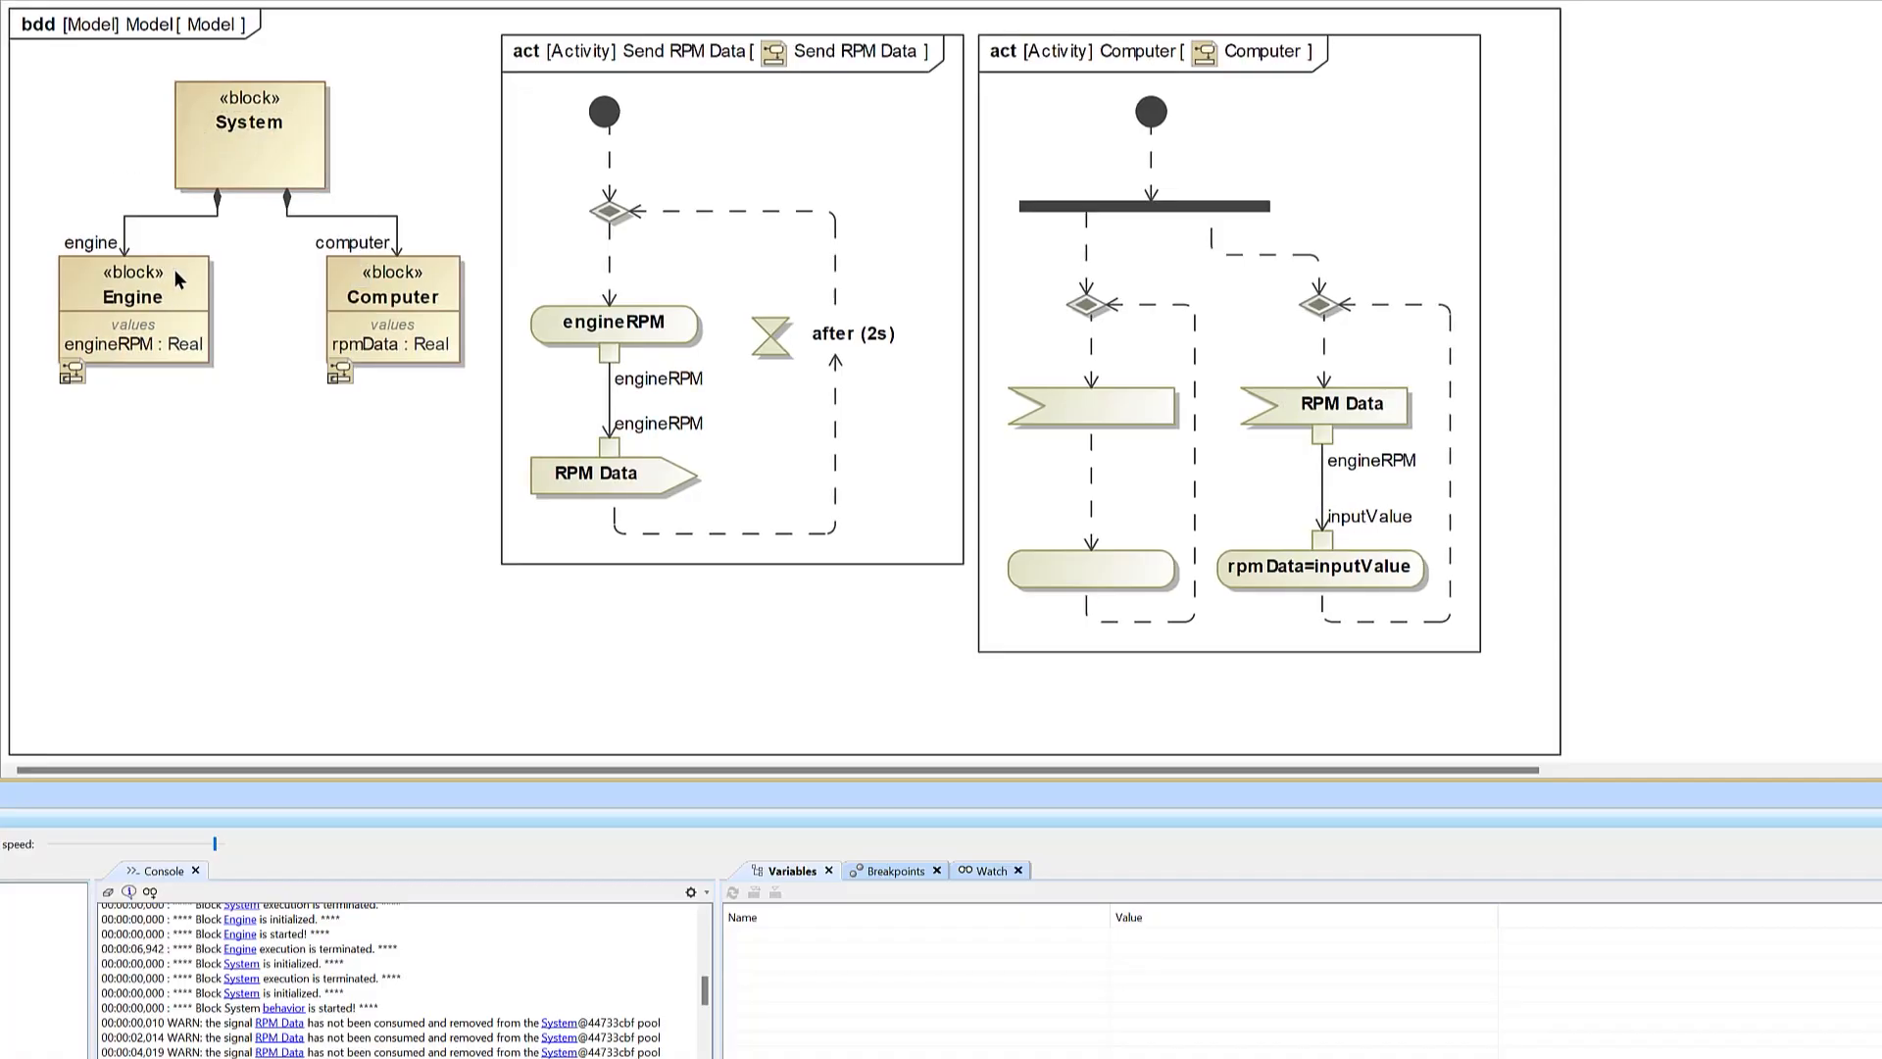
{"action": "left_click", "coordinate": [187, 345]}
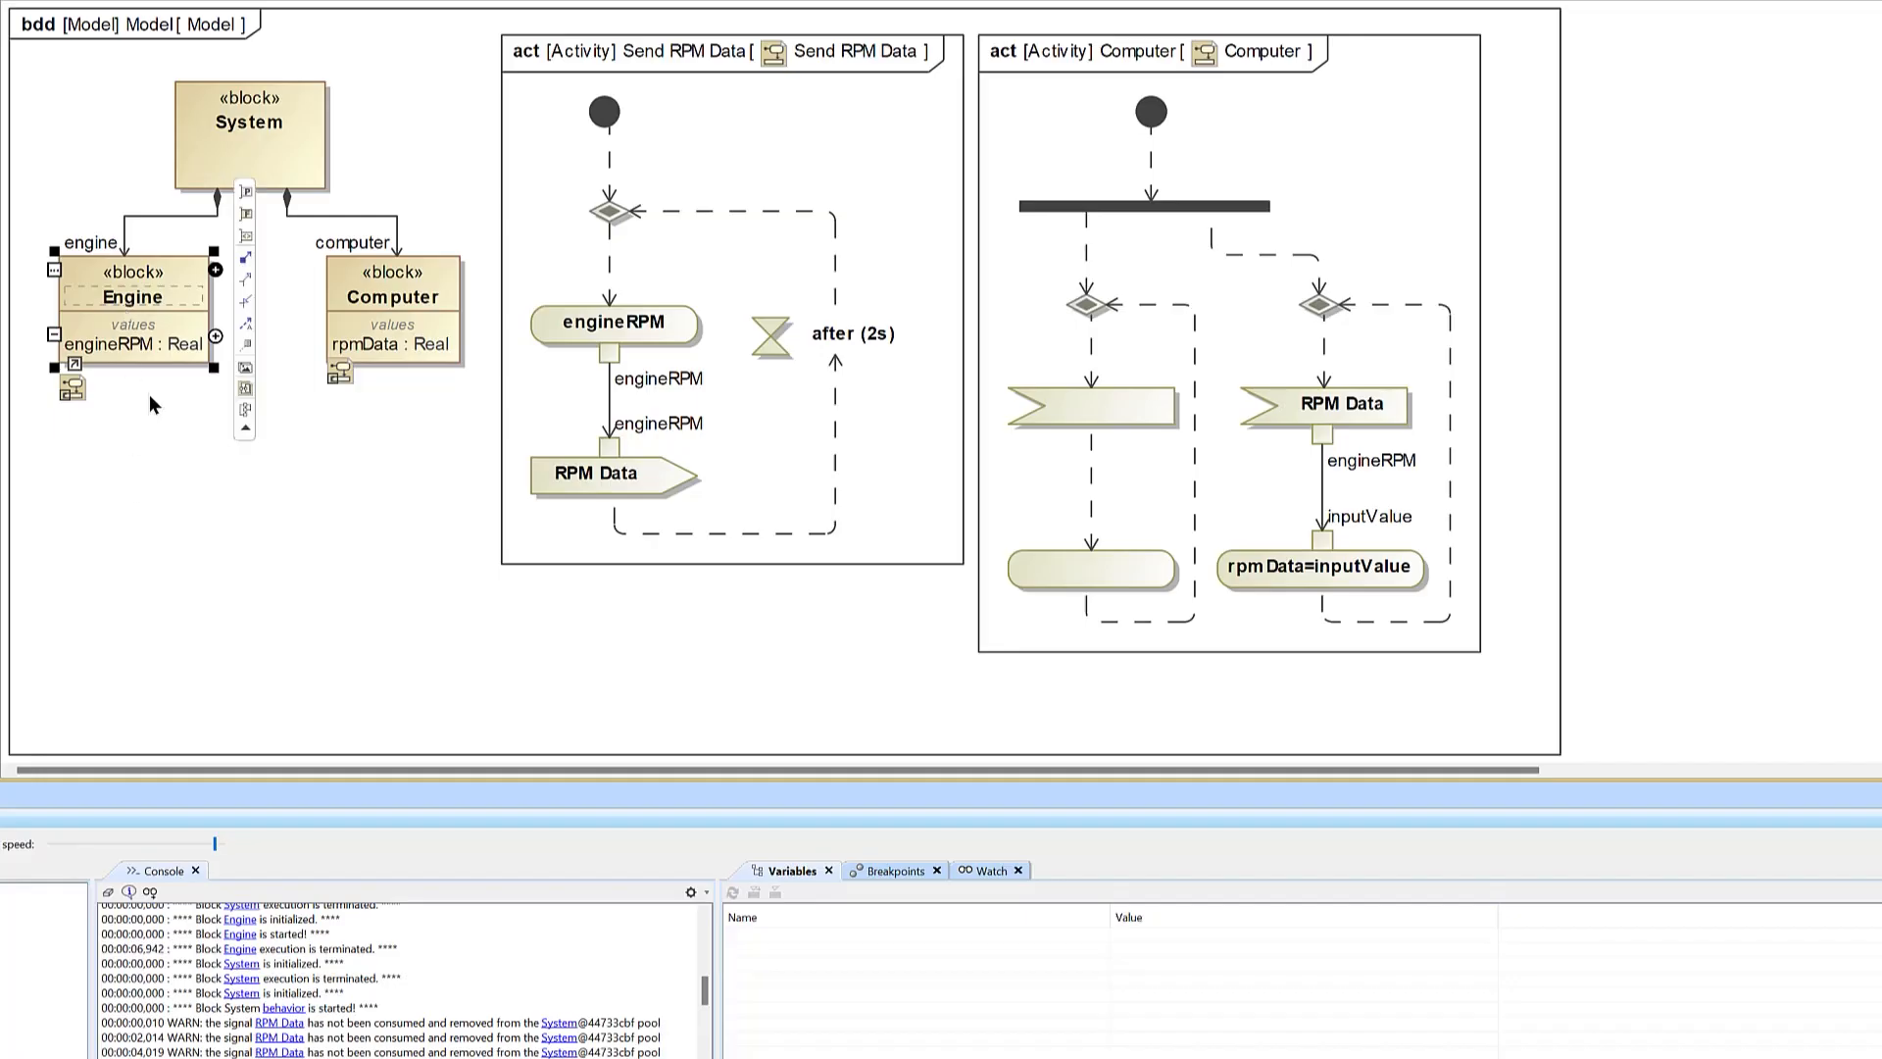
{"action": "left_click", "coordinate": [140, 463]}
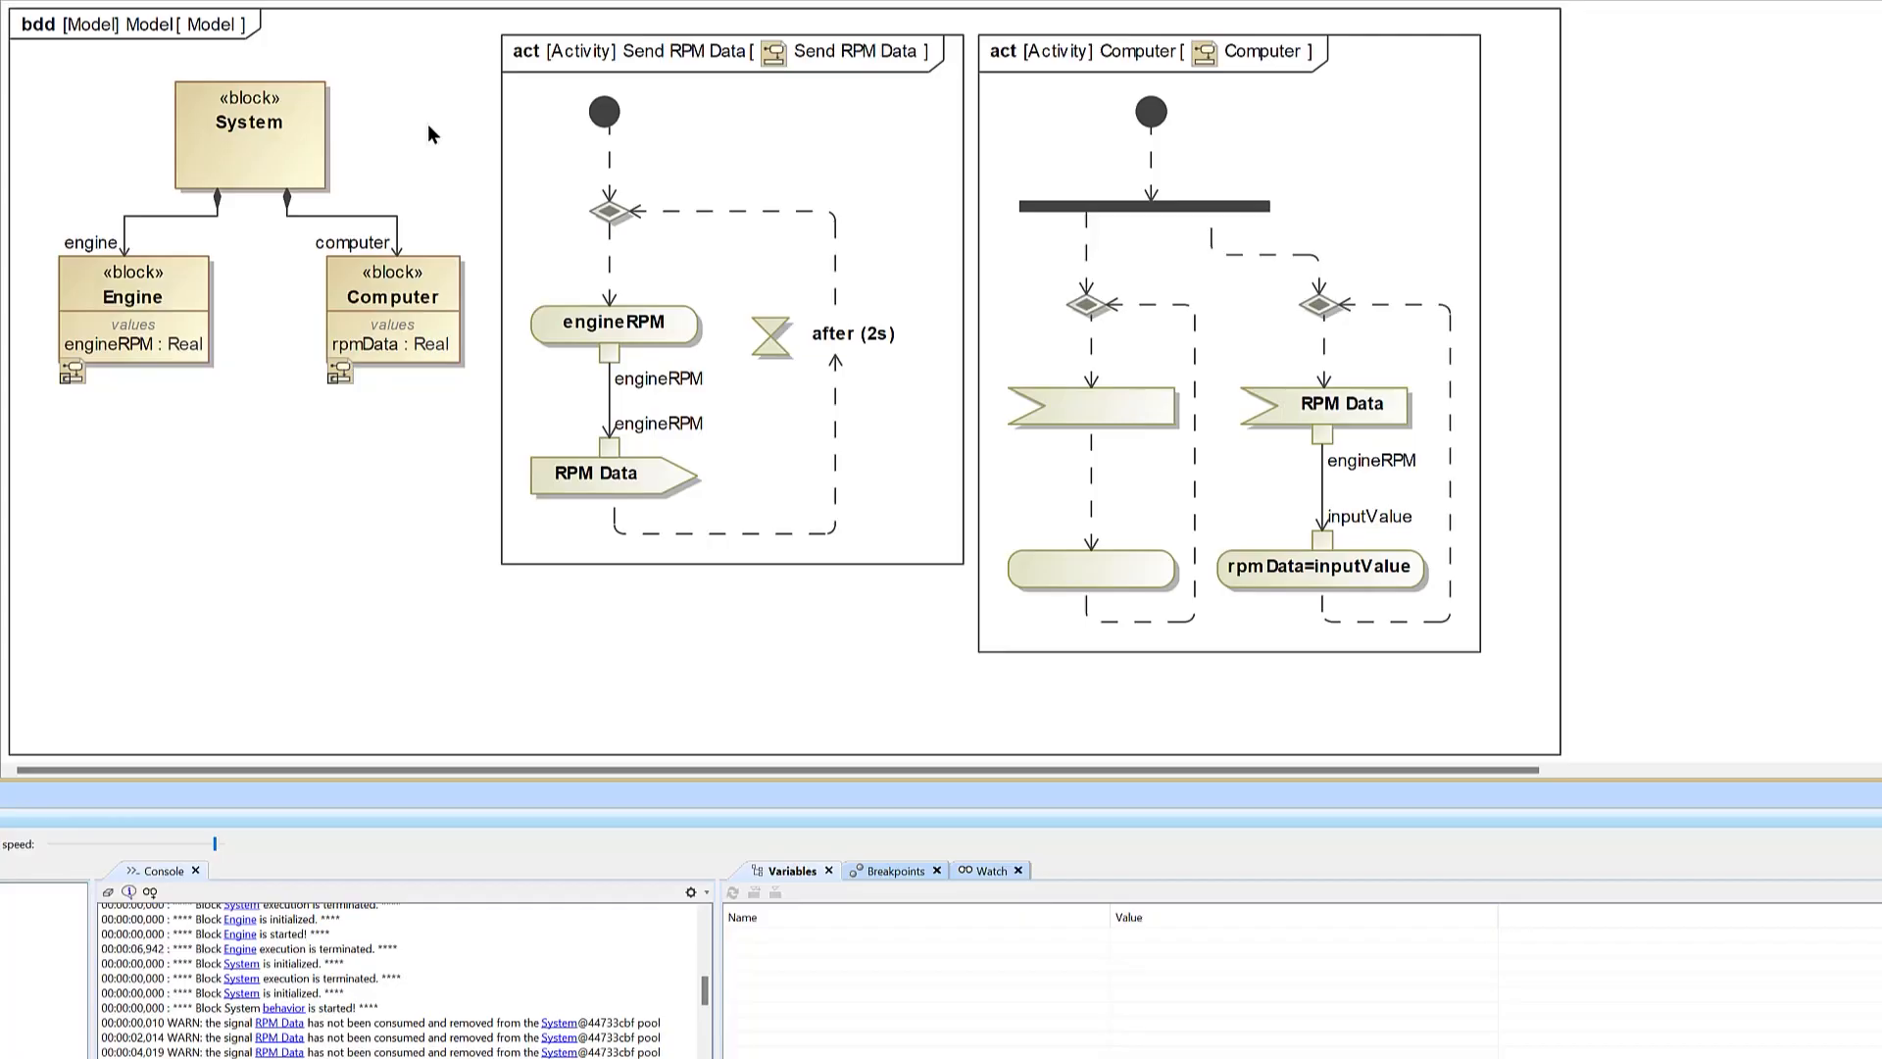
Run the simulation of the System block and expand its engine and computer parts in the variables
{"action": "right_click", "coordinate": [243, 110]}
{"action": "mouse_move", "coordinate": [421, 410]}
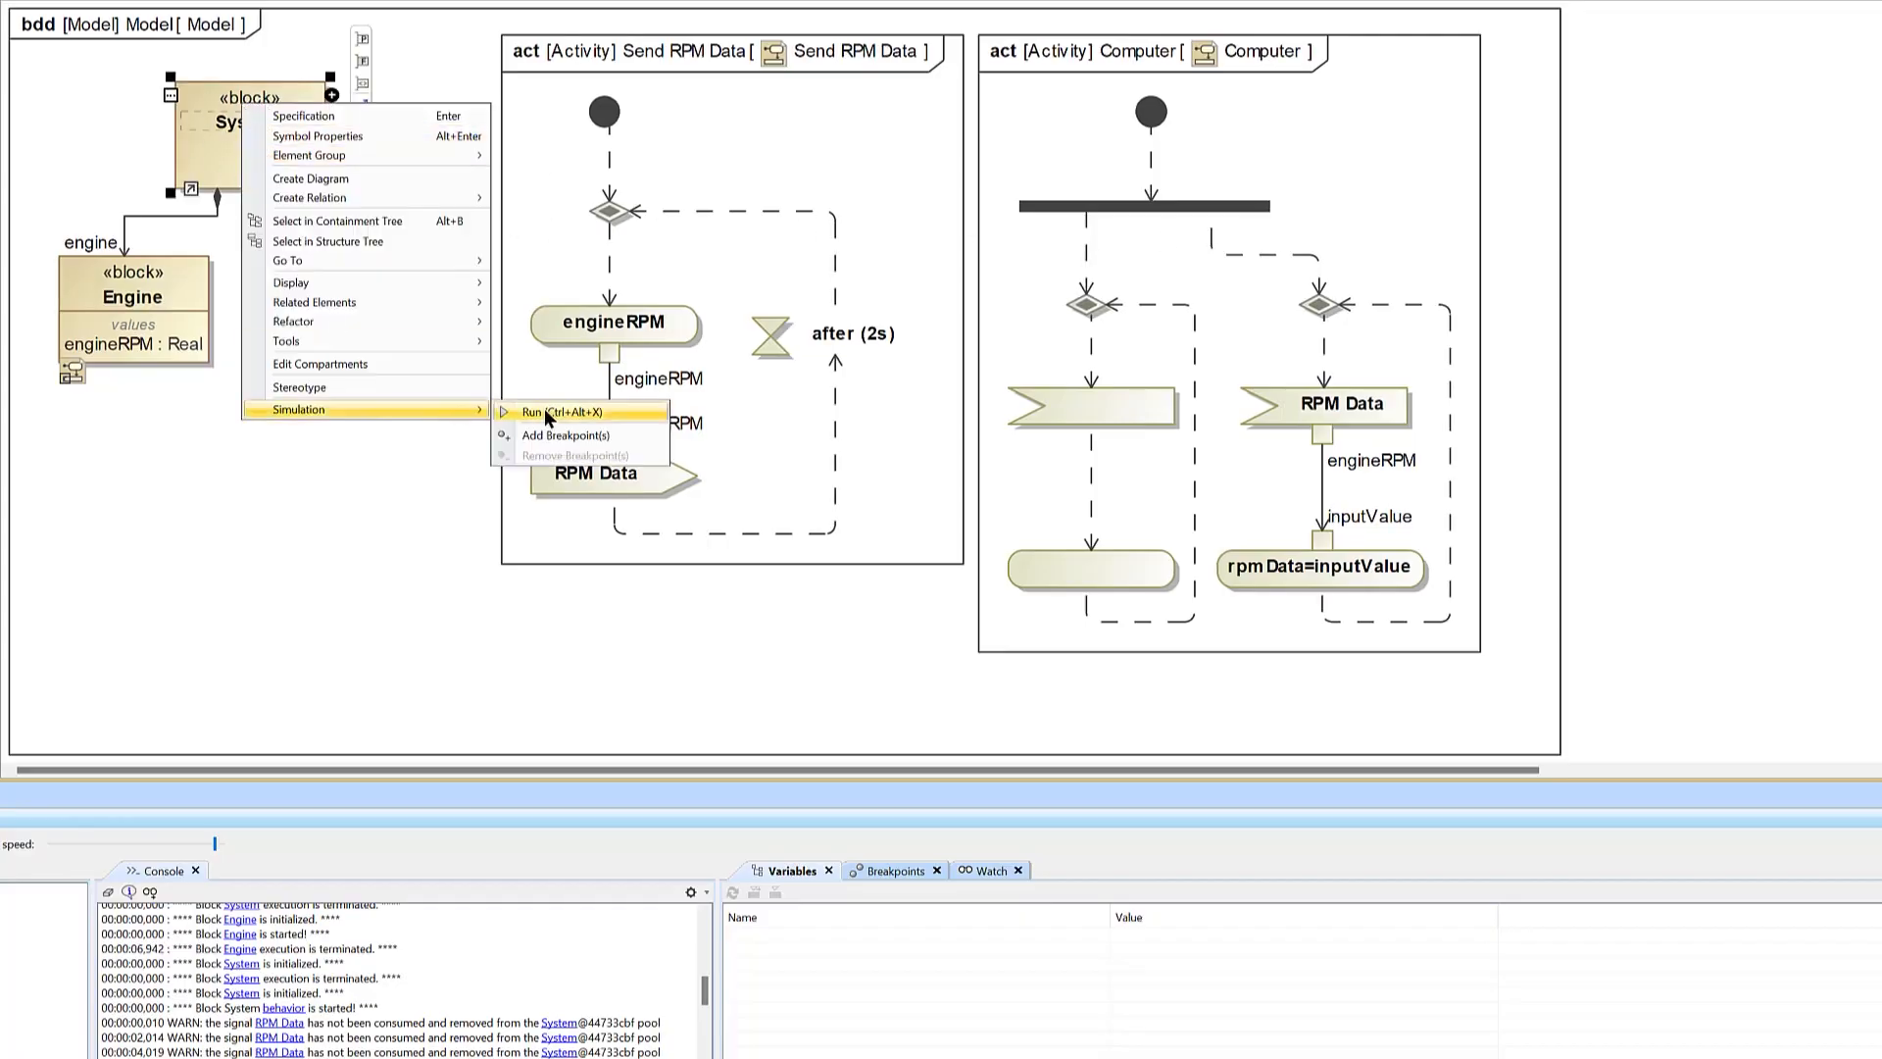
{"action": "left_click", "coordinate": [550, 410]}
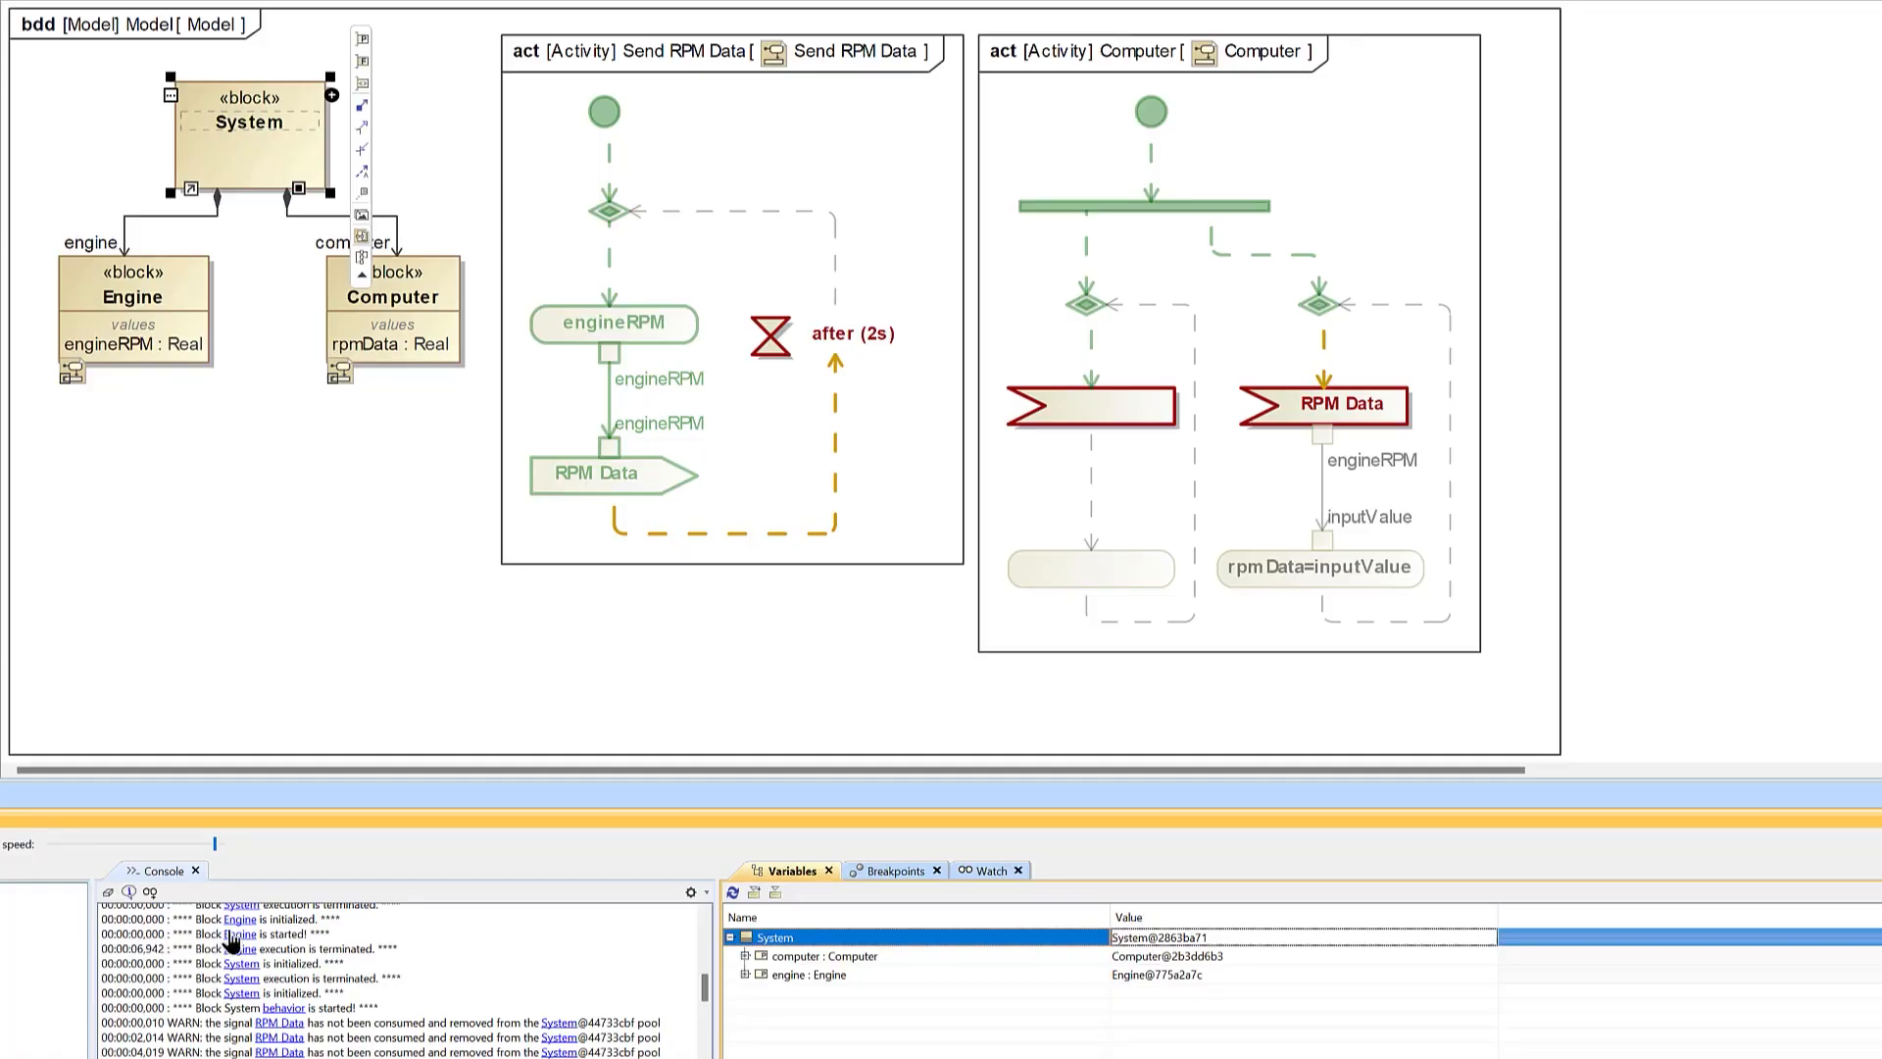
{"action": "left_click", "coordinate": [746, 975]}
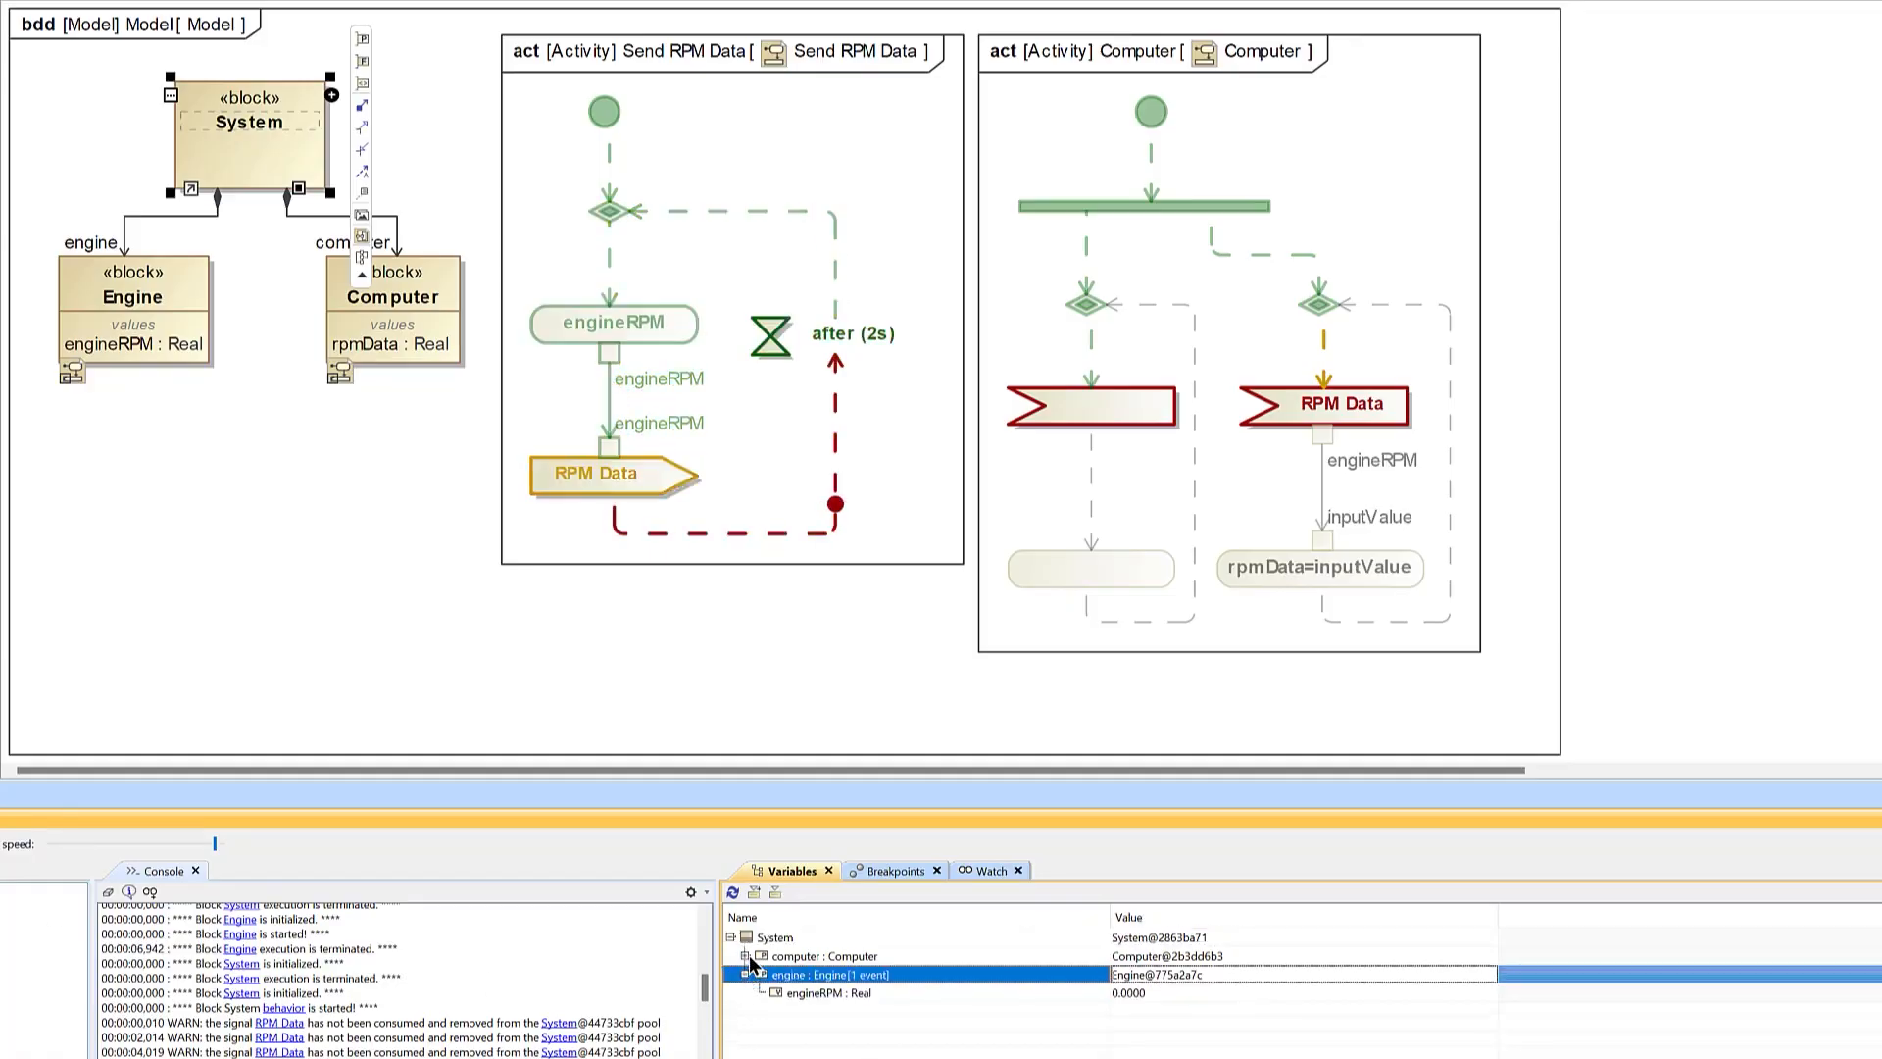
{"action": "left_click", "coordinate": [746, 956]}
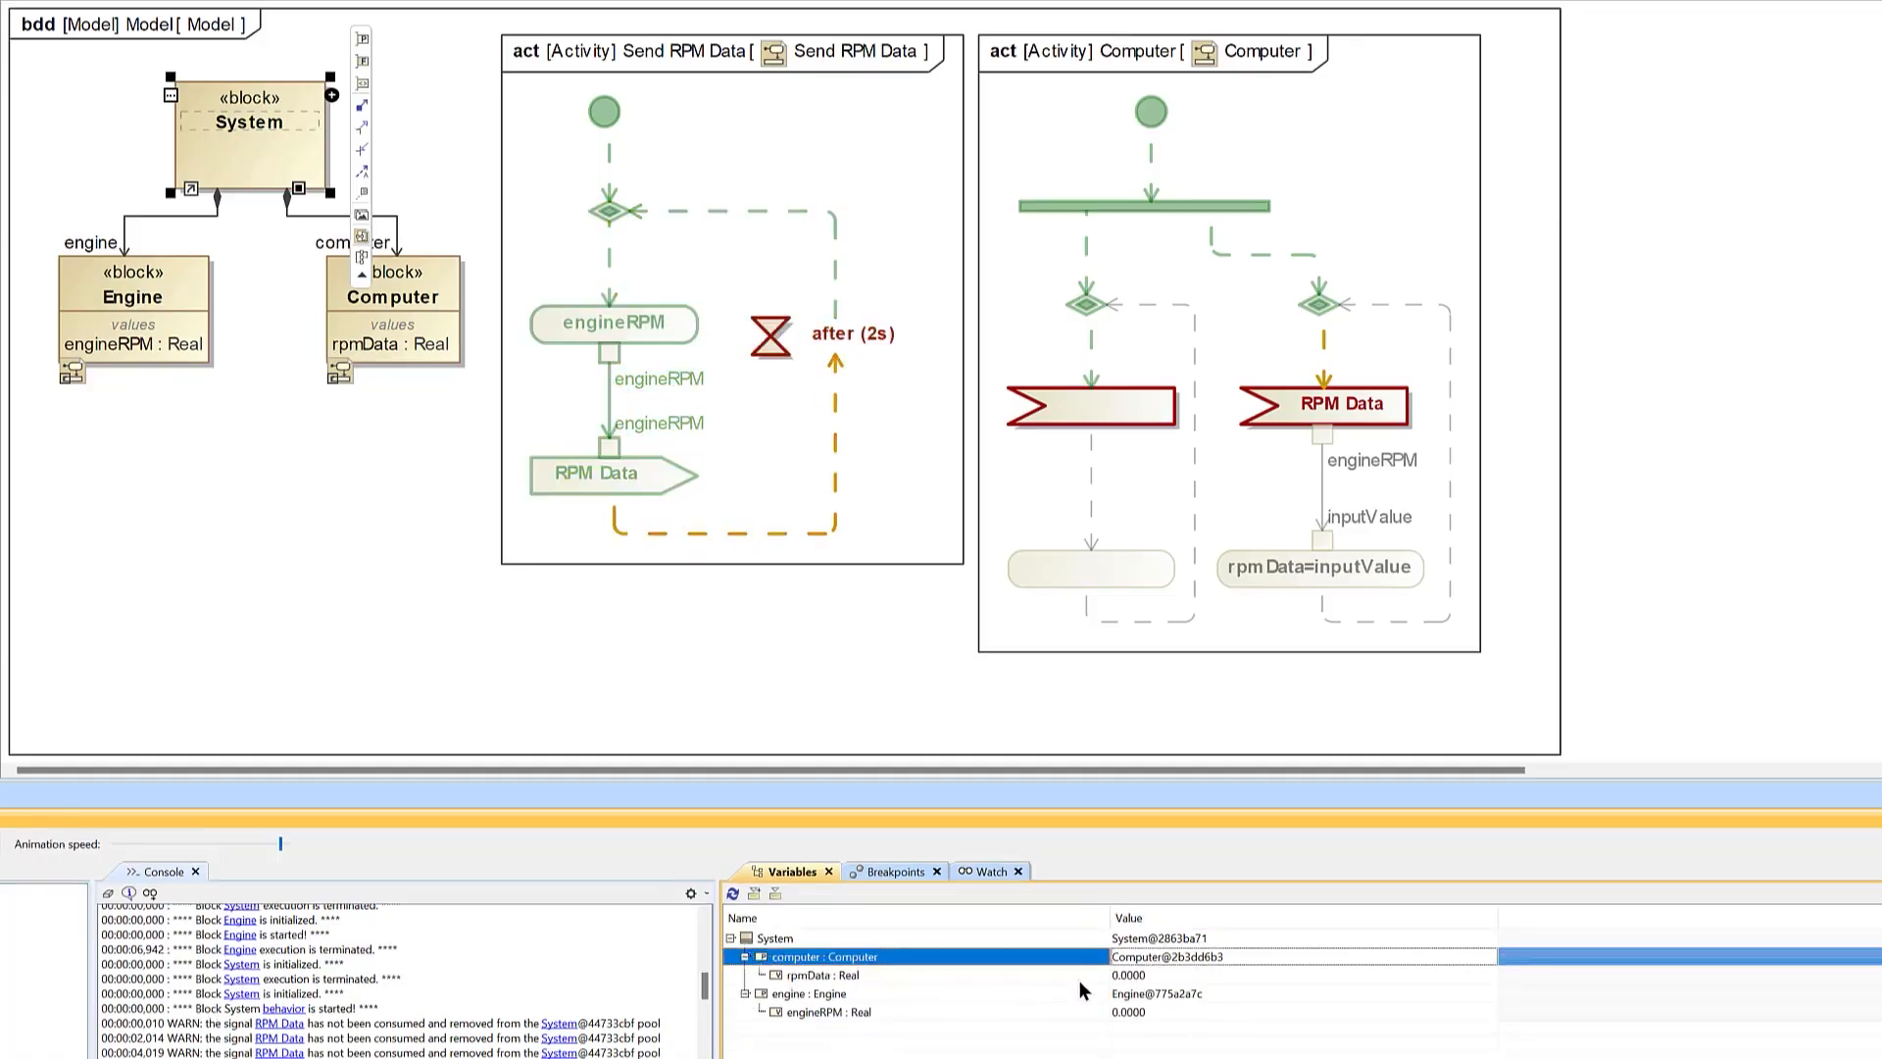
Set the simulated engine's engineRPM value to 25
{"action": "left_click", "coordinate": [1181, 1013]}
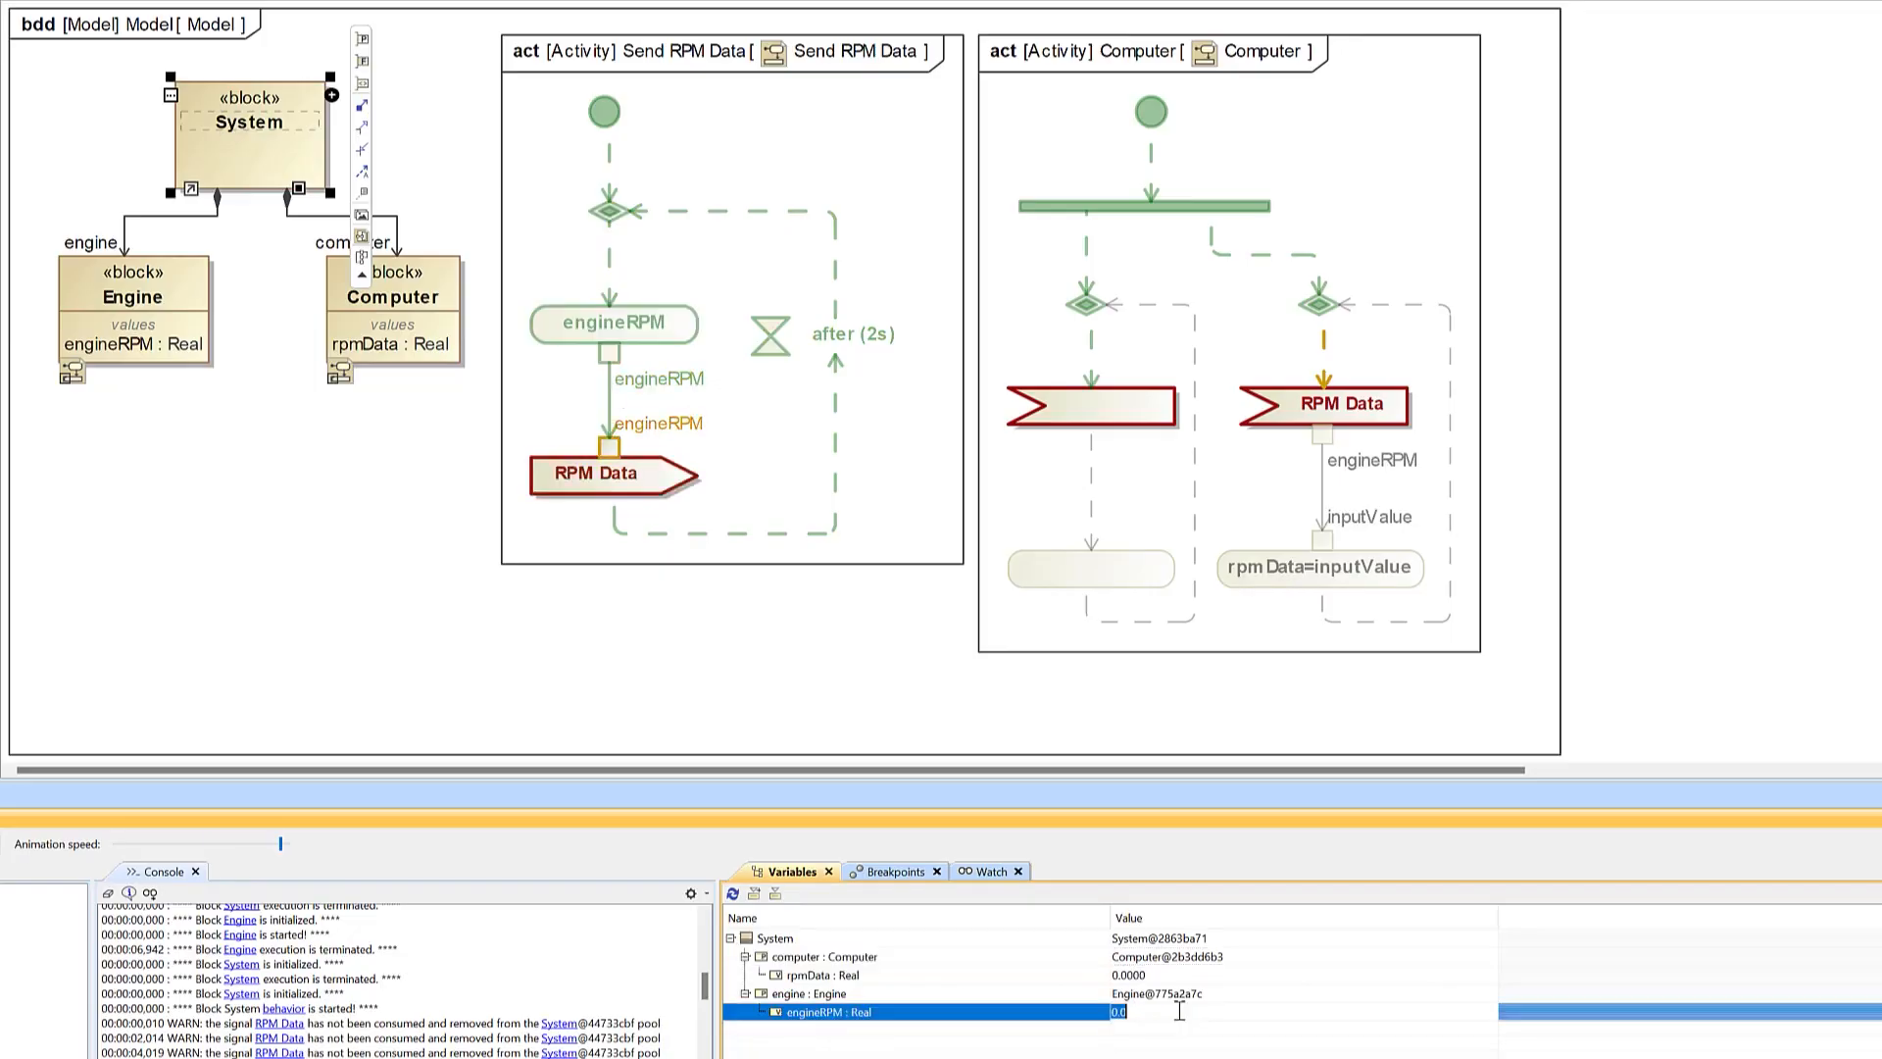
{"action": "type", "text": "25"}
{"action": "key", "text": "Return"}
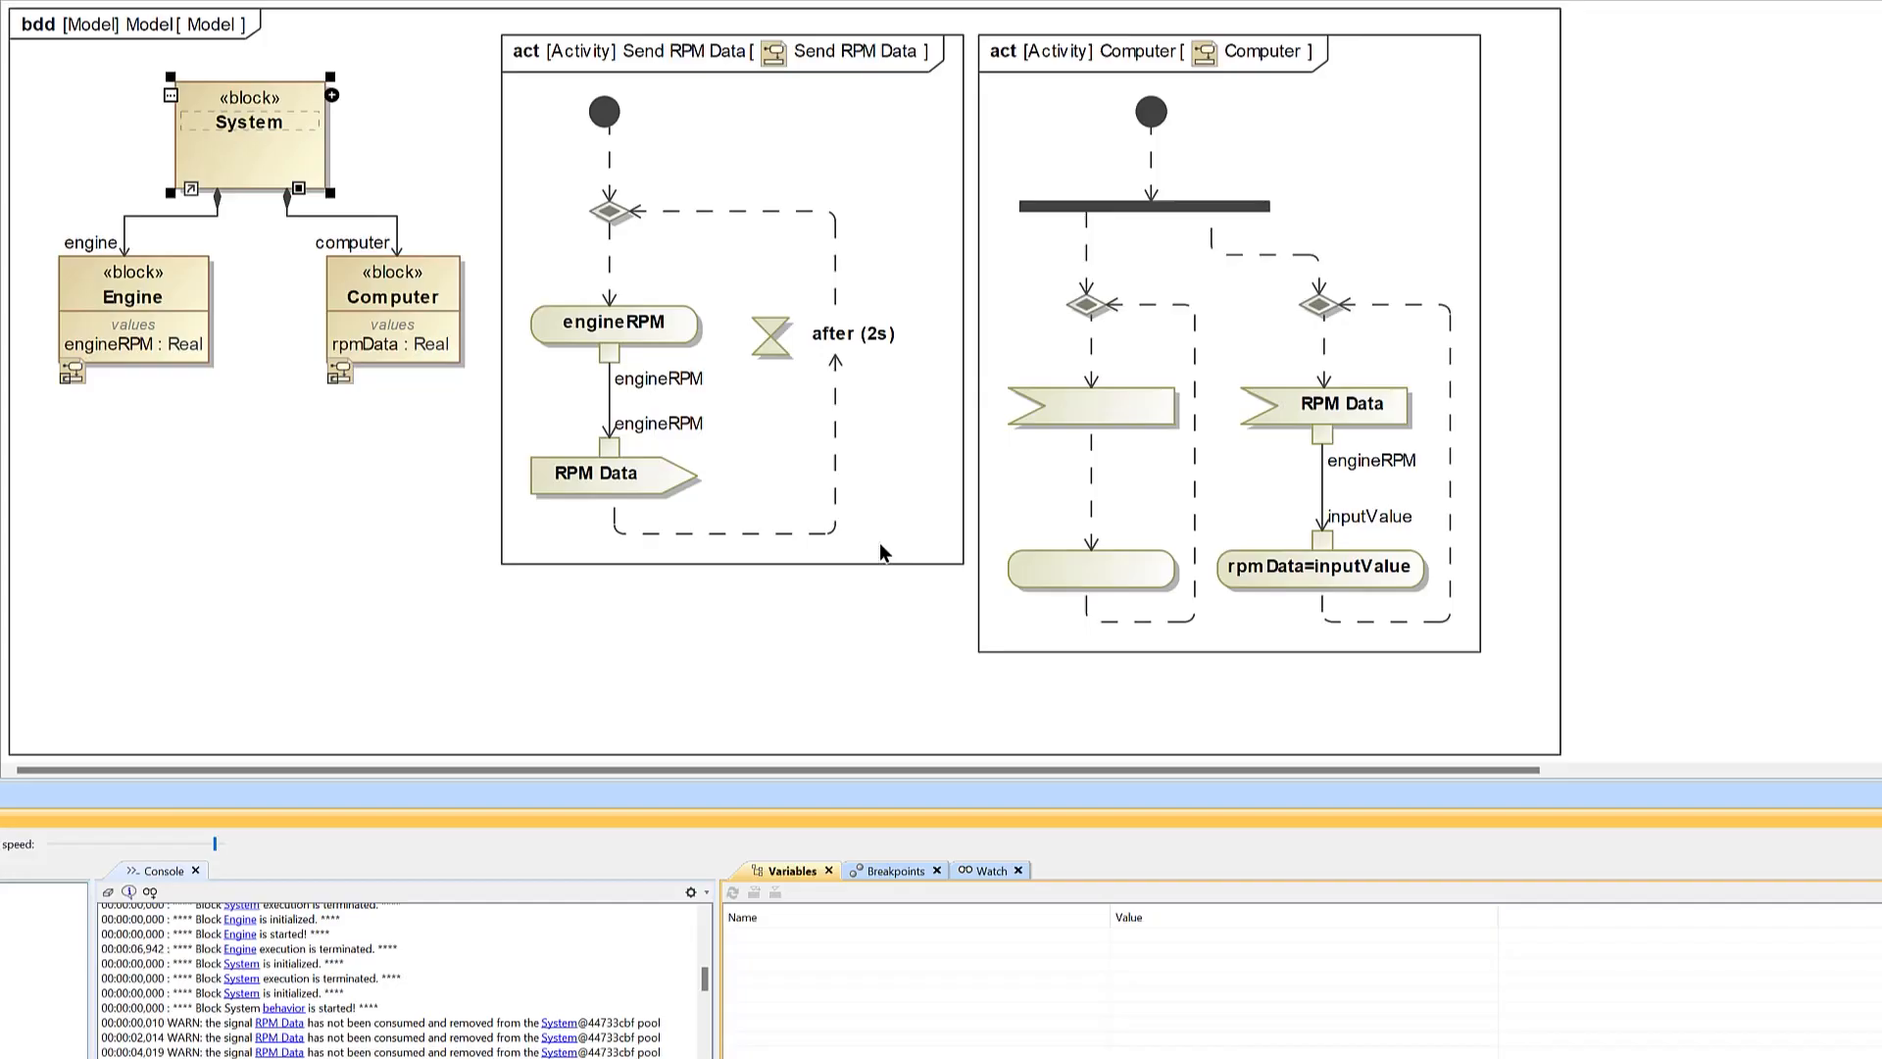
{"action": "left_click", "coordinate": [868, 671]}
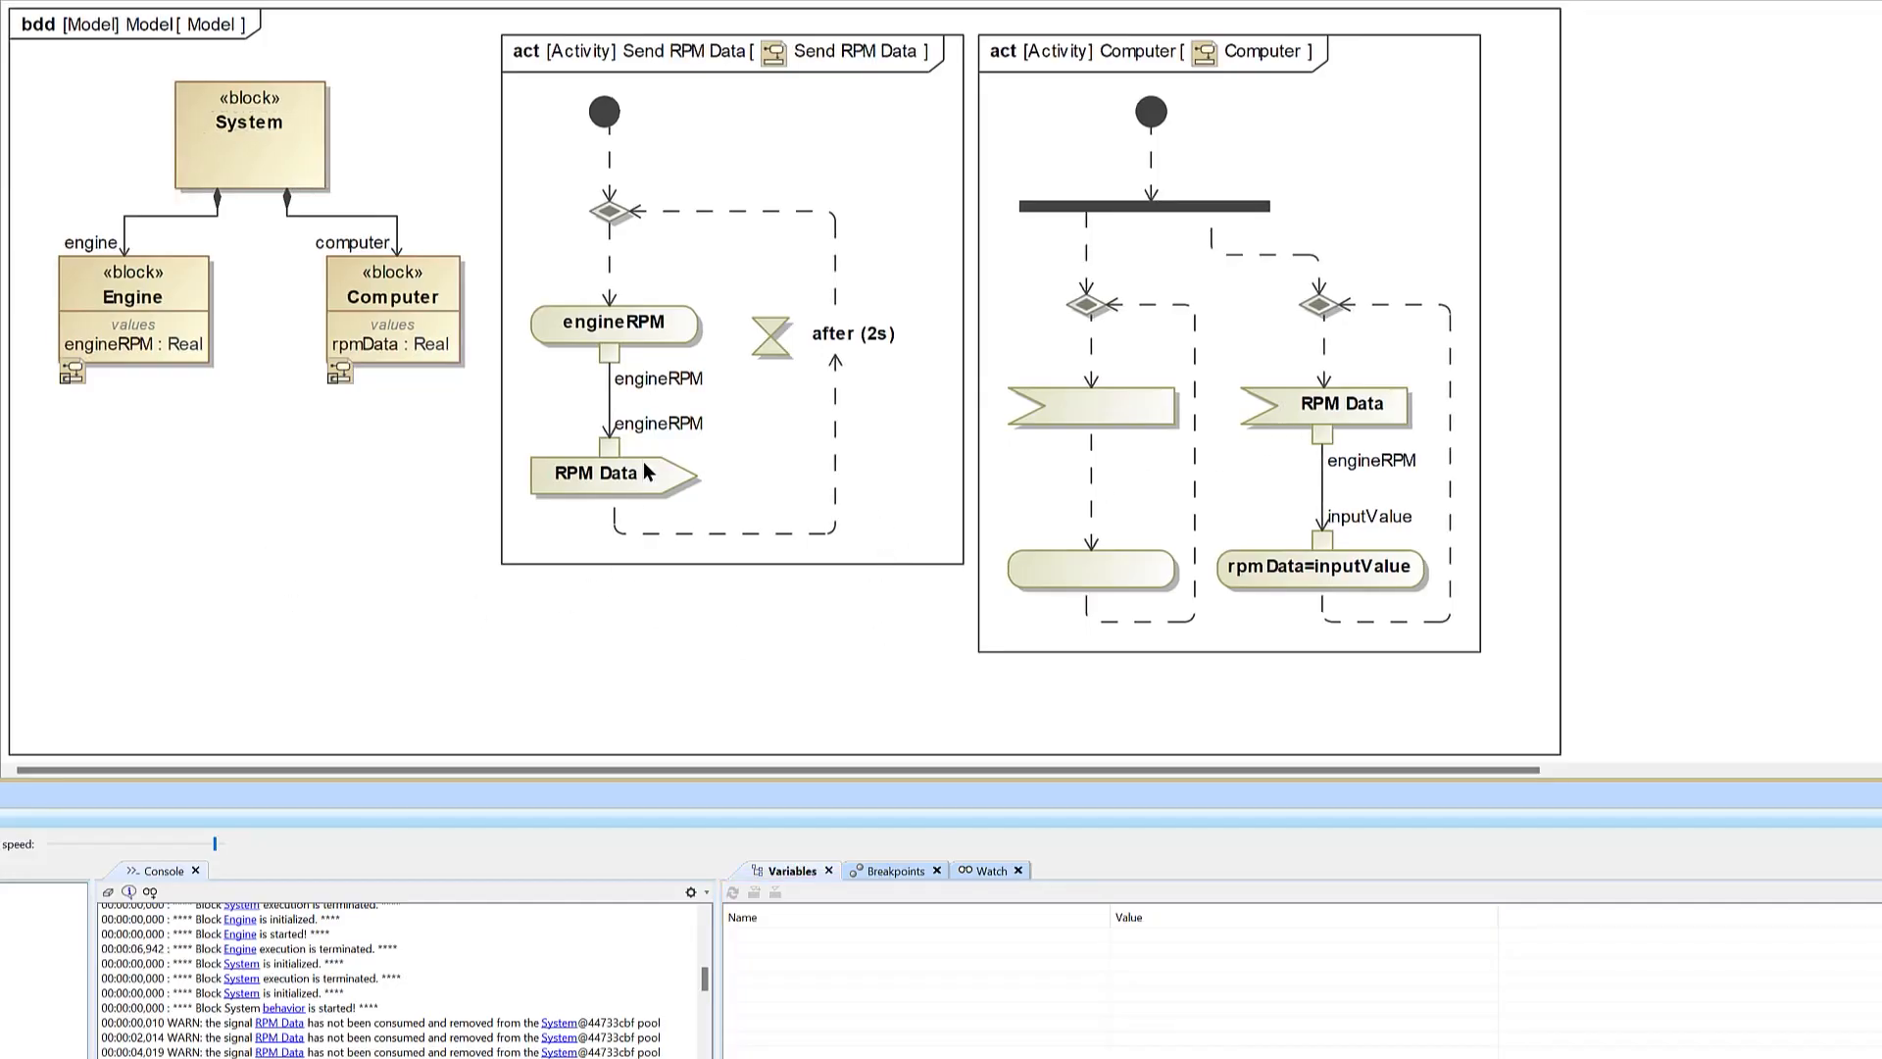
{"action": "left_click", "coordinate": [151, 304]}
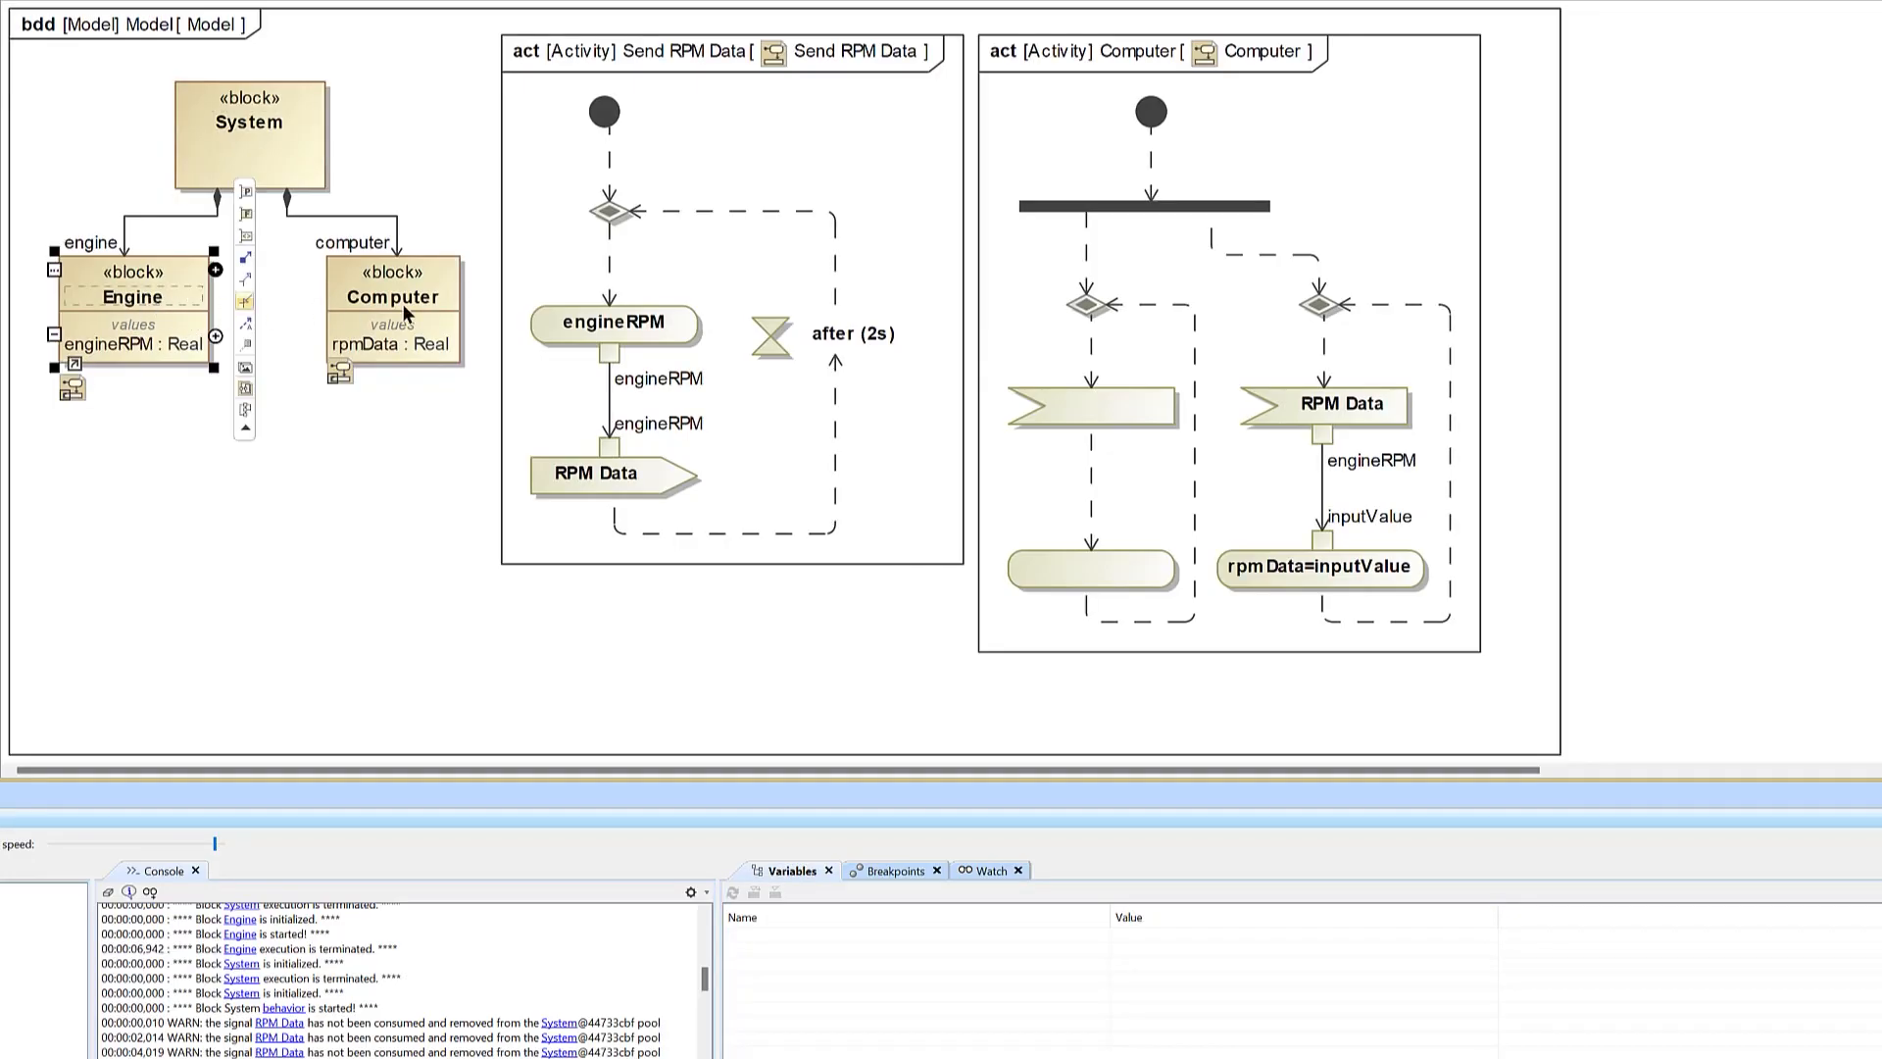
{"action": "left_click", "coordinate": [268, 461]}
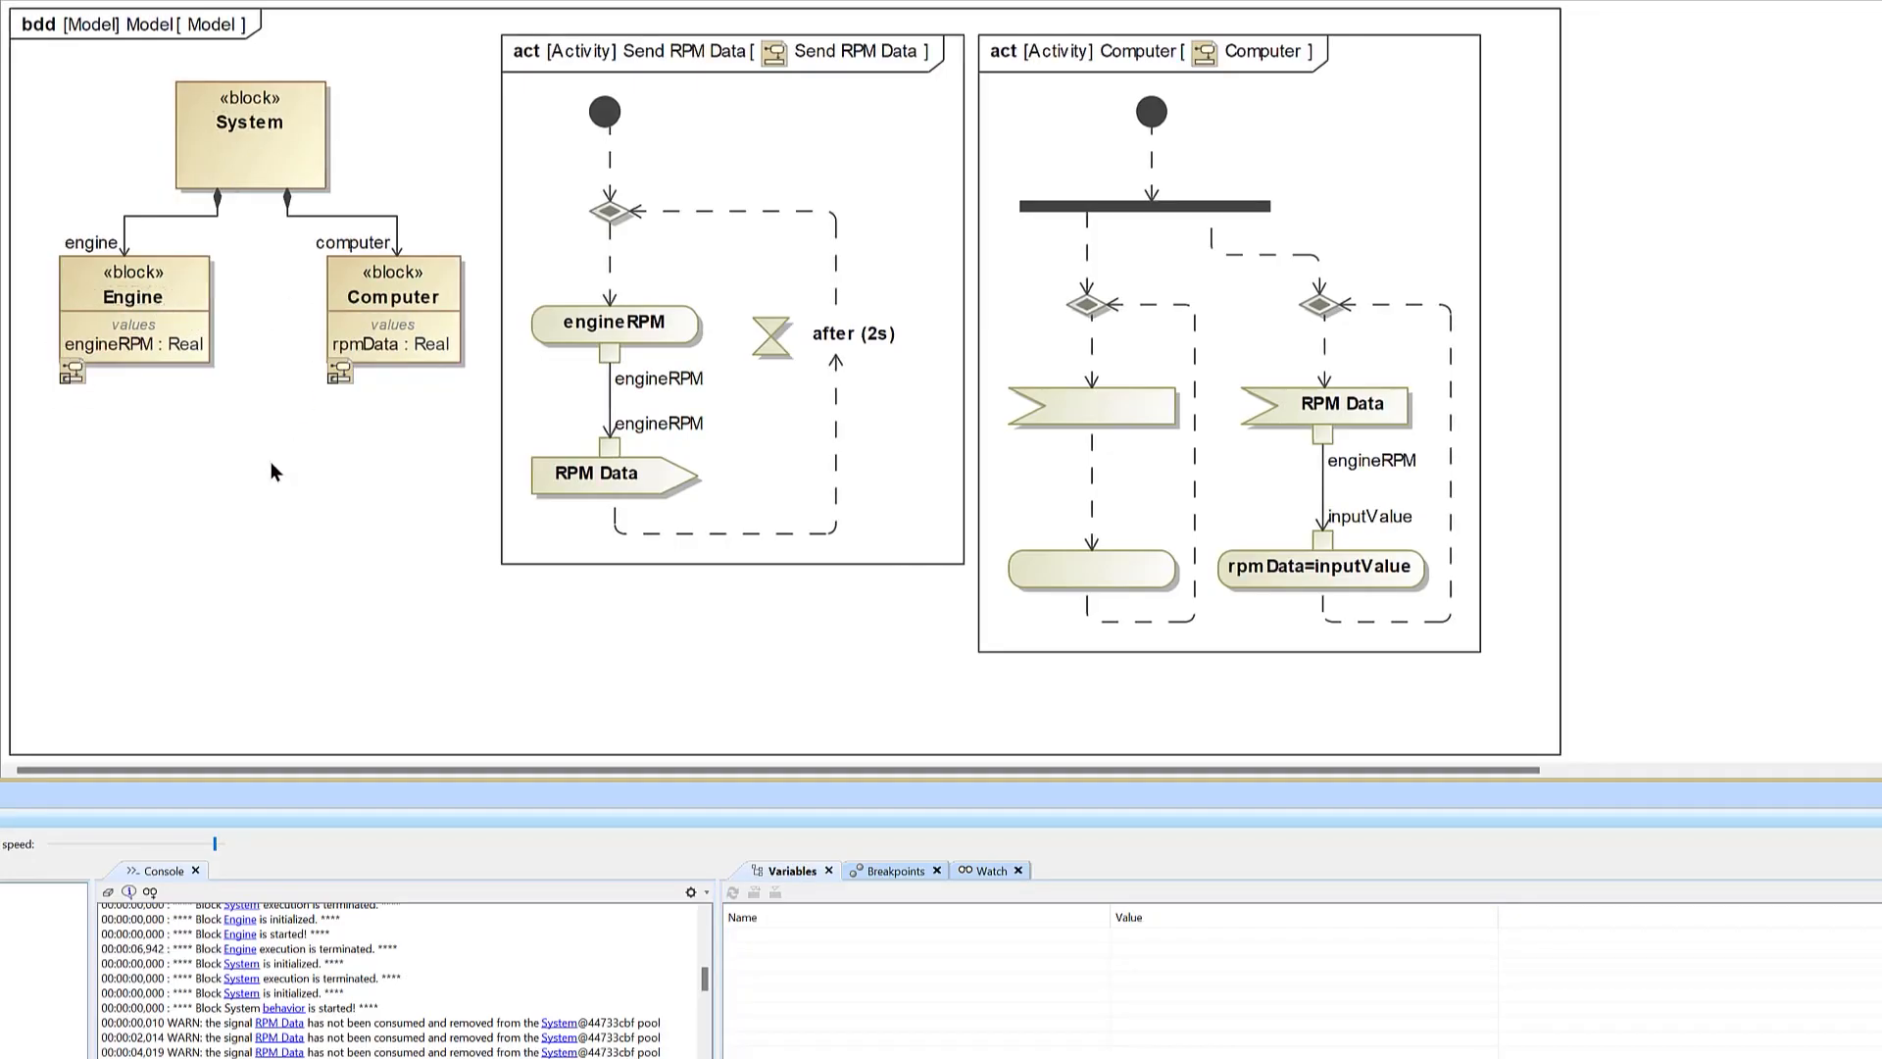
Create a SysML Internal Block Diagram for the System block, displaying its computer and engine parts
{"action": "left_click", "coordinate": [254, 131]}
{"action": "right_click", "coordinate": [254, 131]}
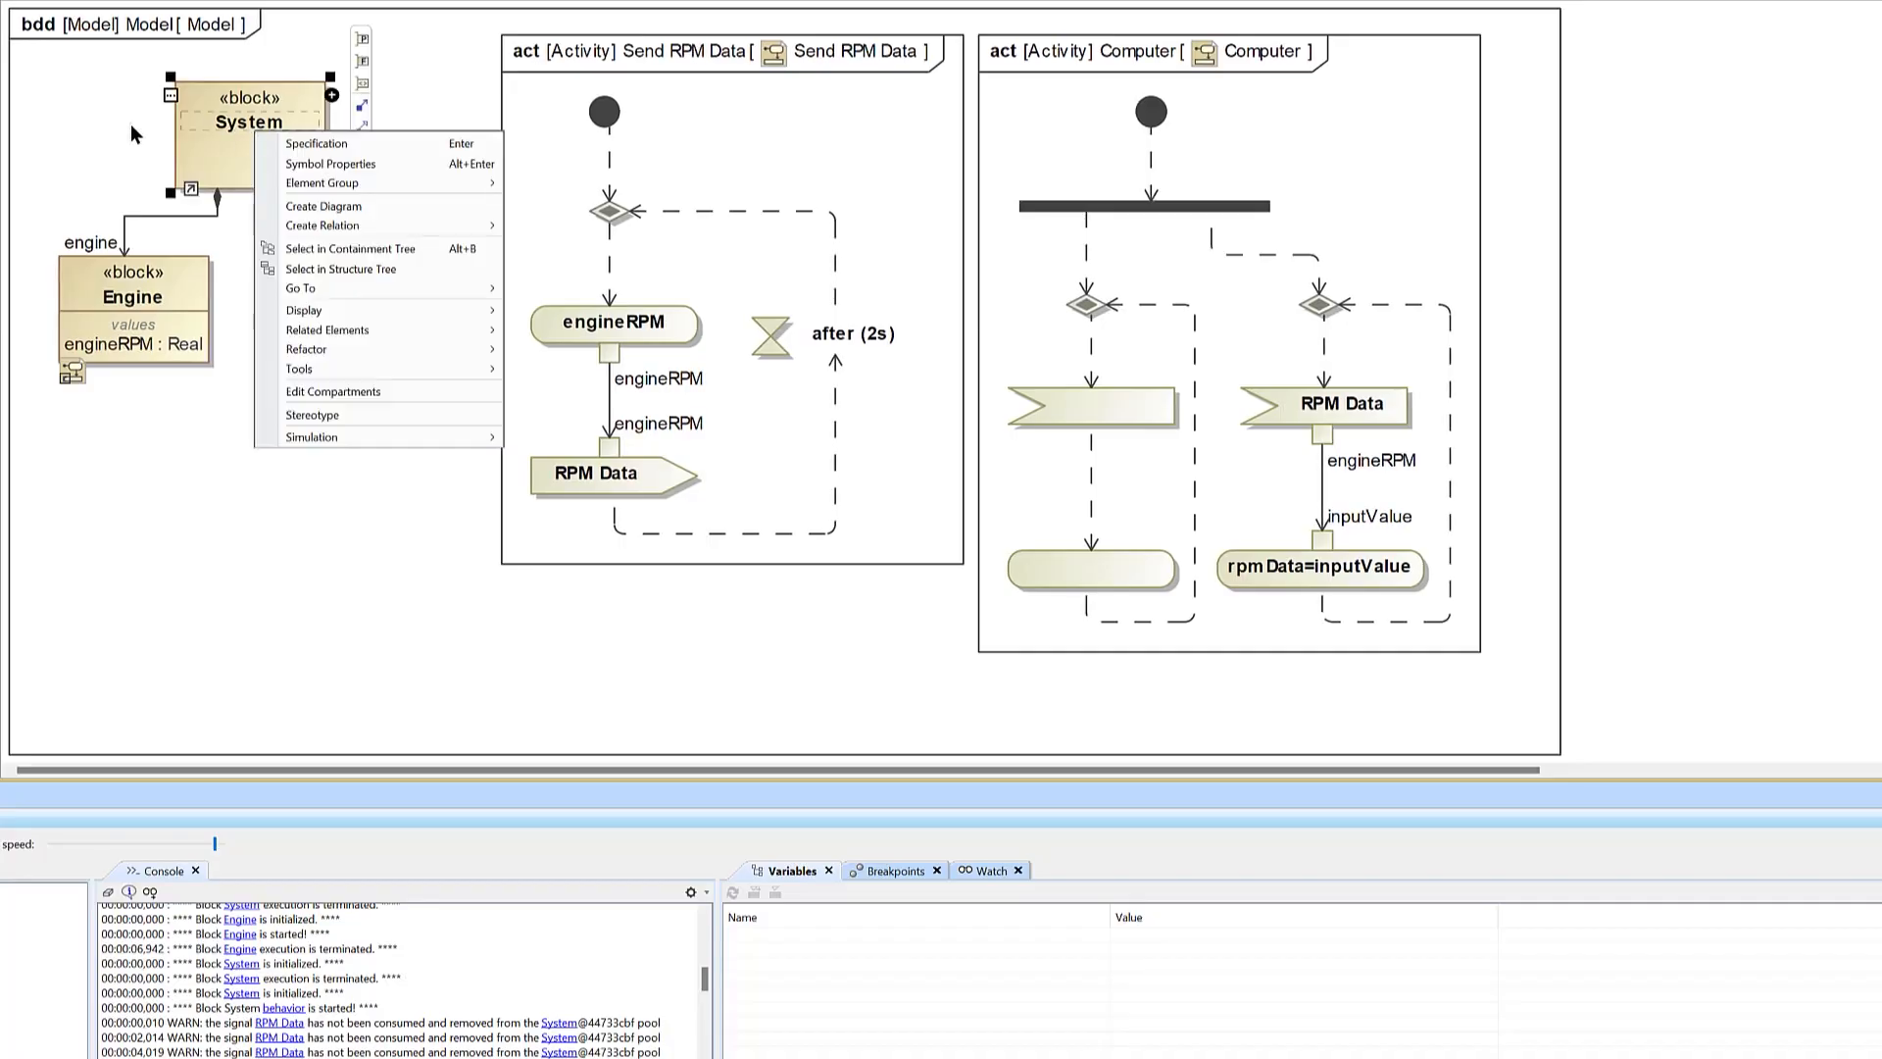
{"action": "left_click", "coordinate": [208, 142]}
{"action": "right_click", "coordinate": [239, 133]}
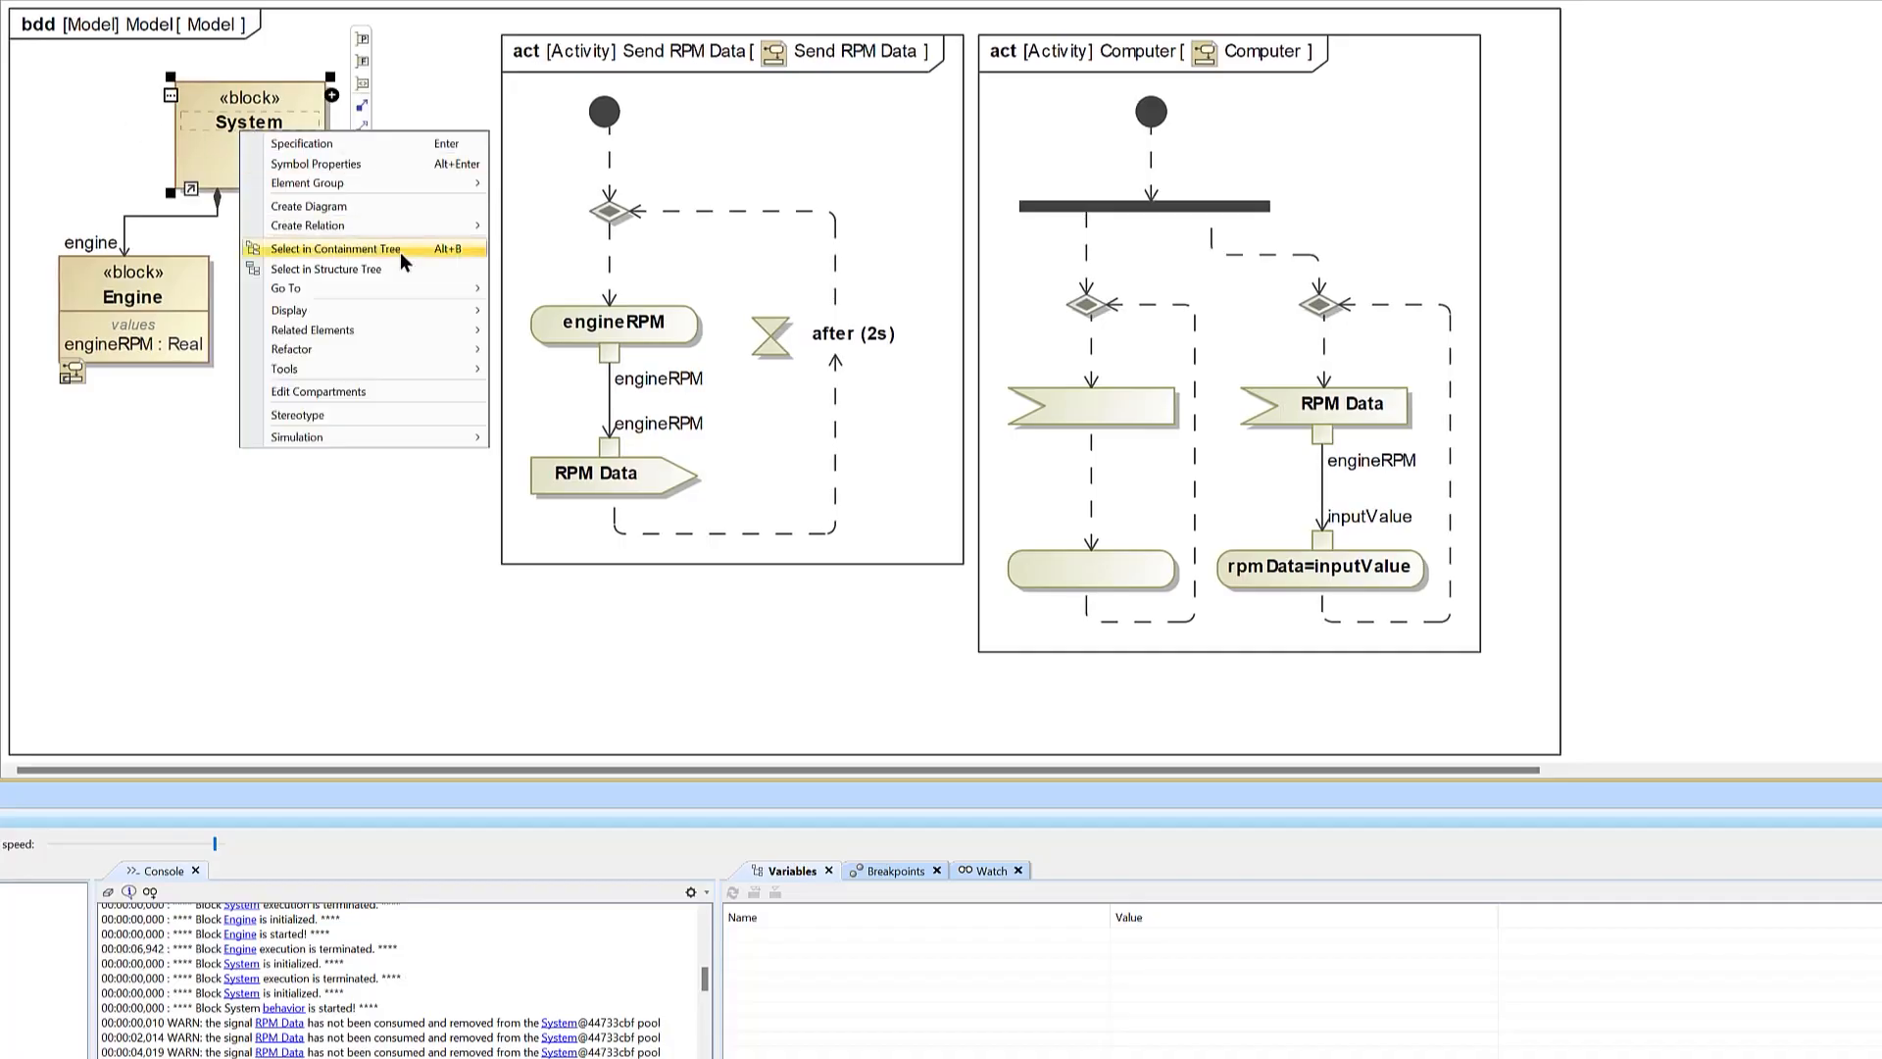
{"action": "left_click", "coordinate": [369, 207]}
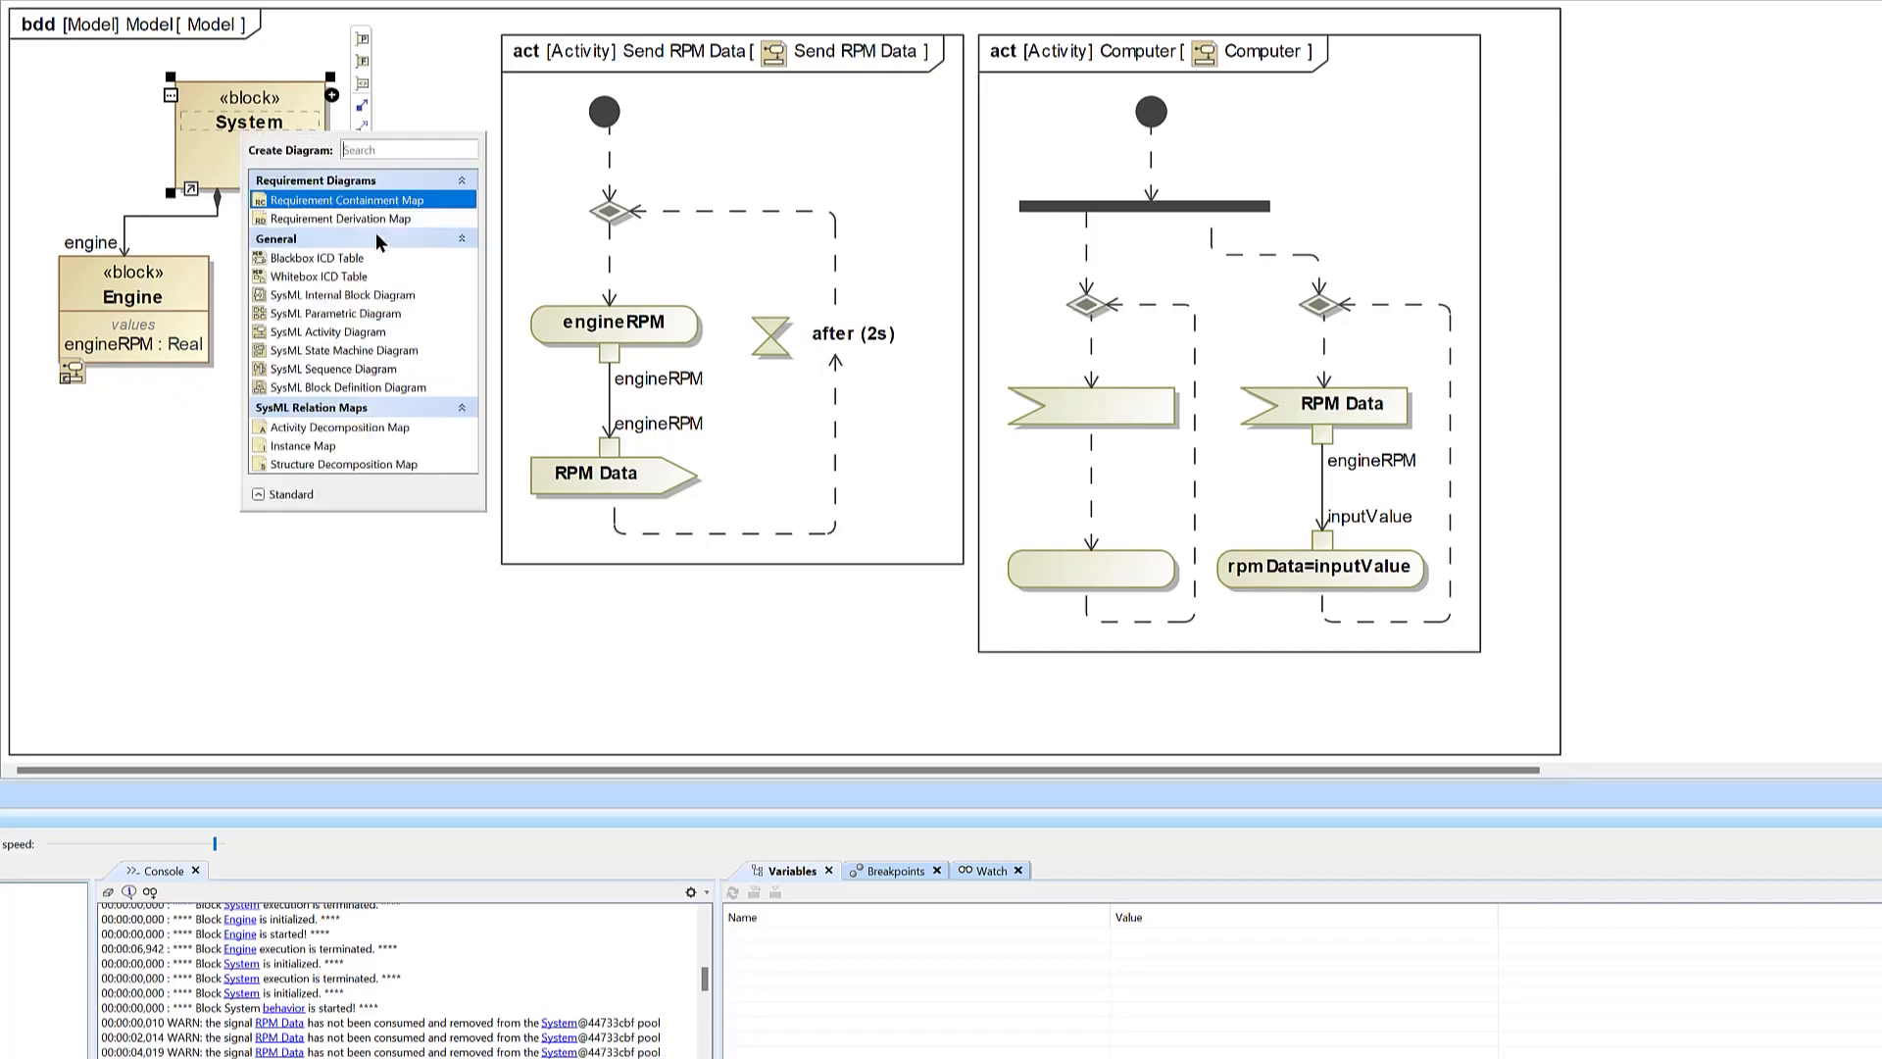
{"action": "left_click", "coordinate": [391, 302]}
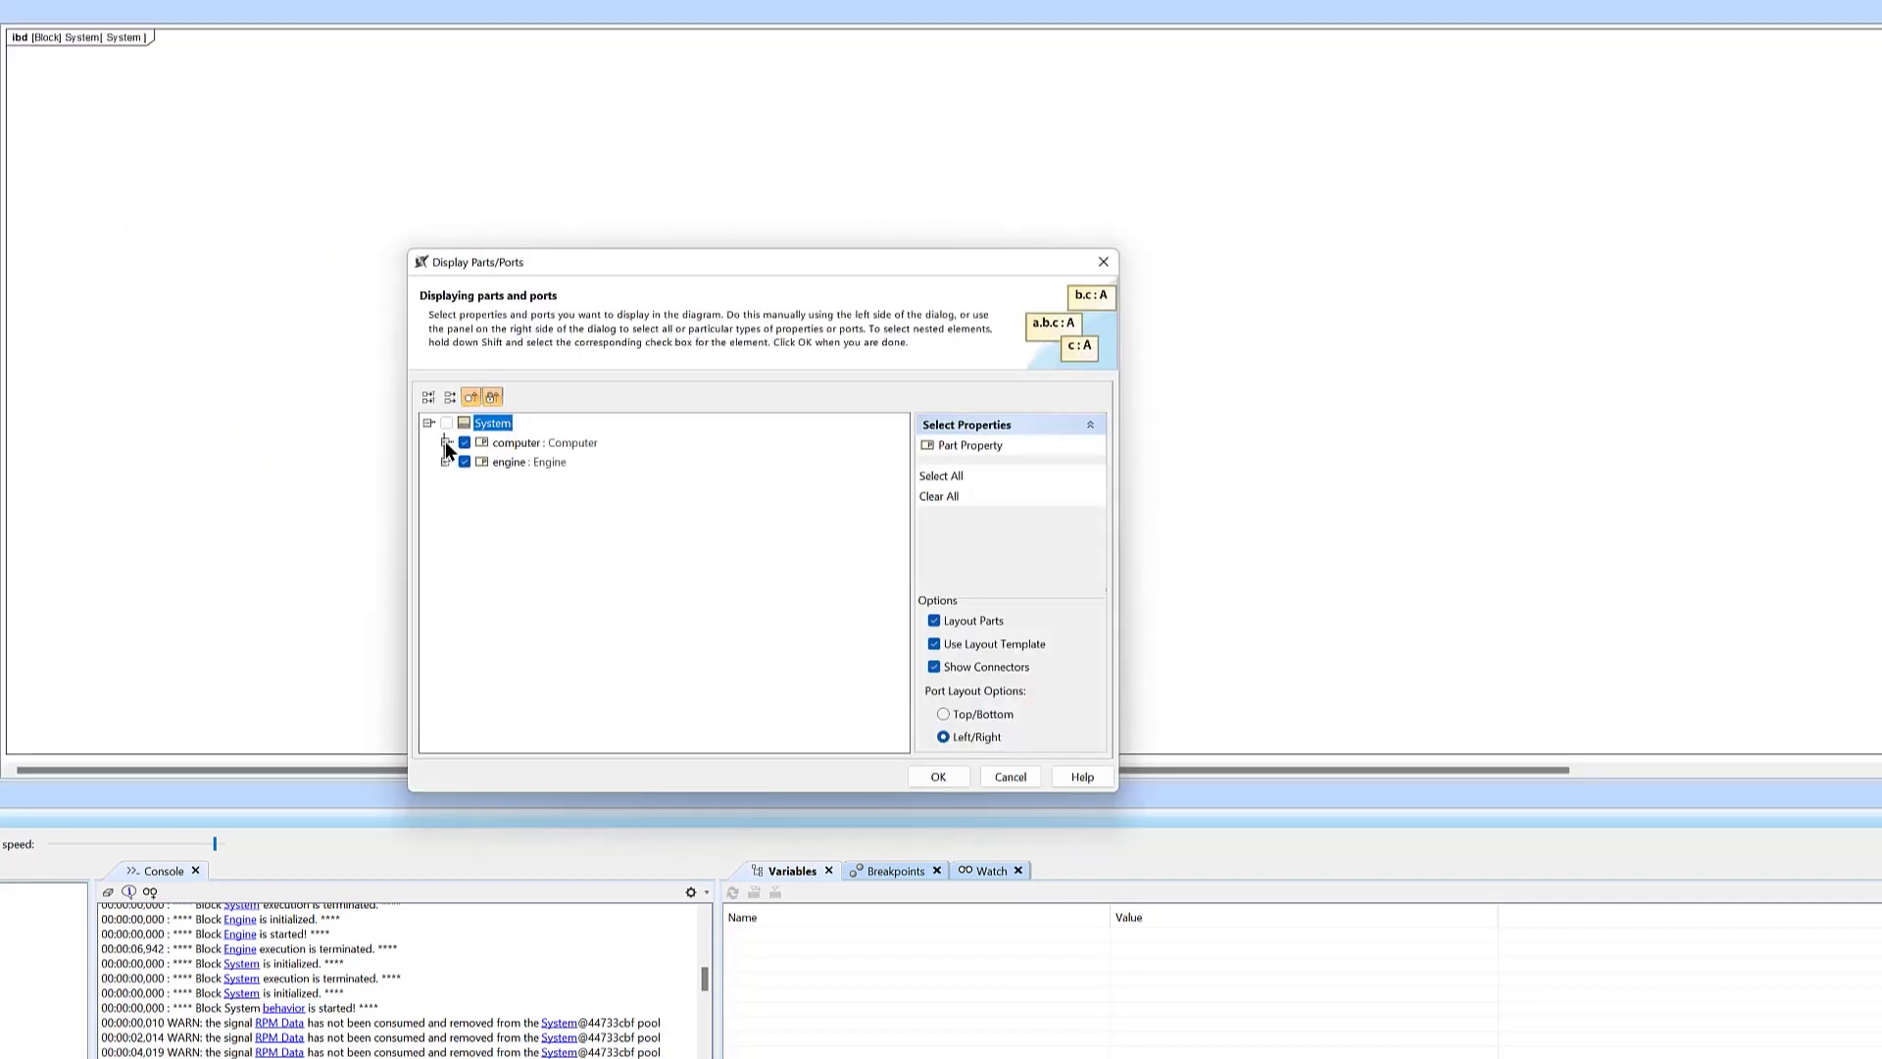
{"action": "left_click", "coordinate": [446, 443]}
{"action": "left_click", "coordinate": [445, 441]}
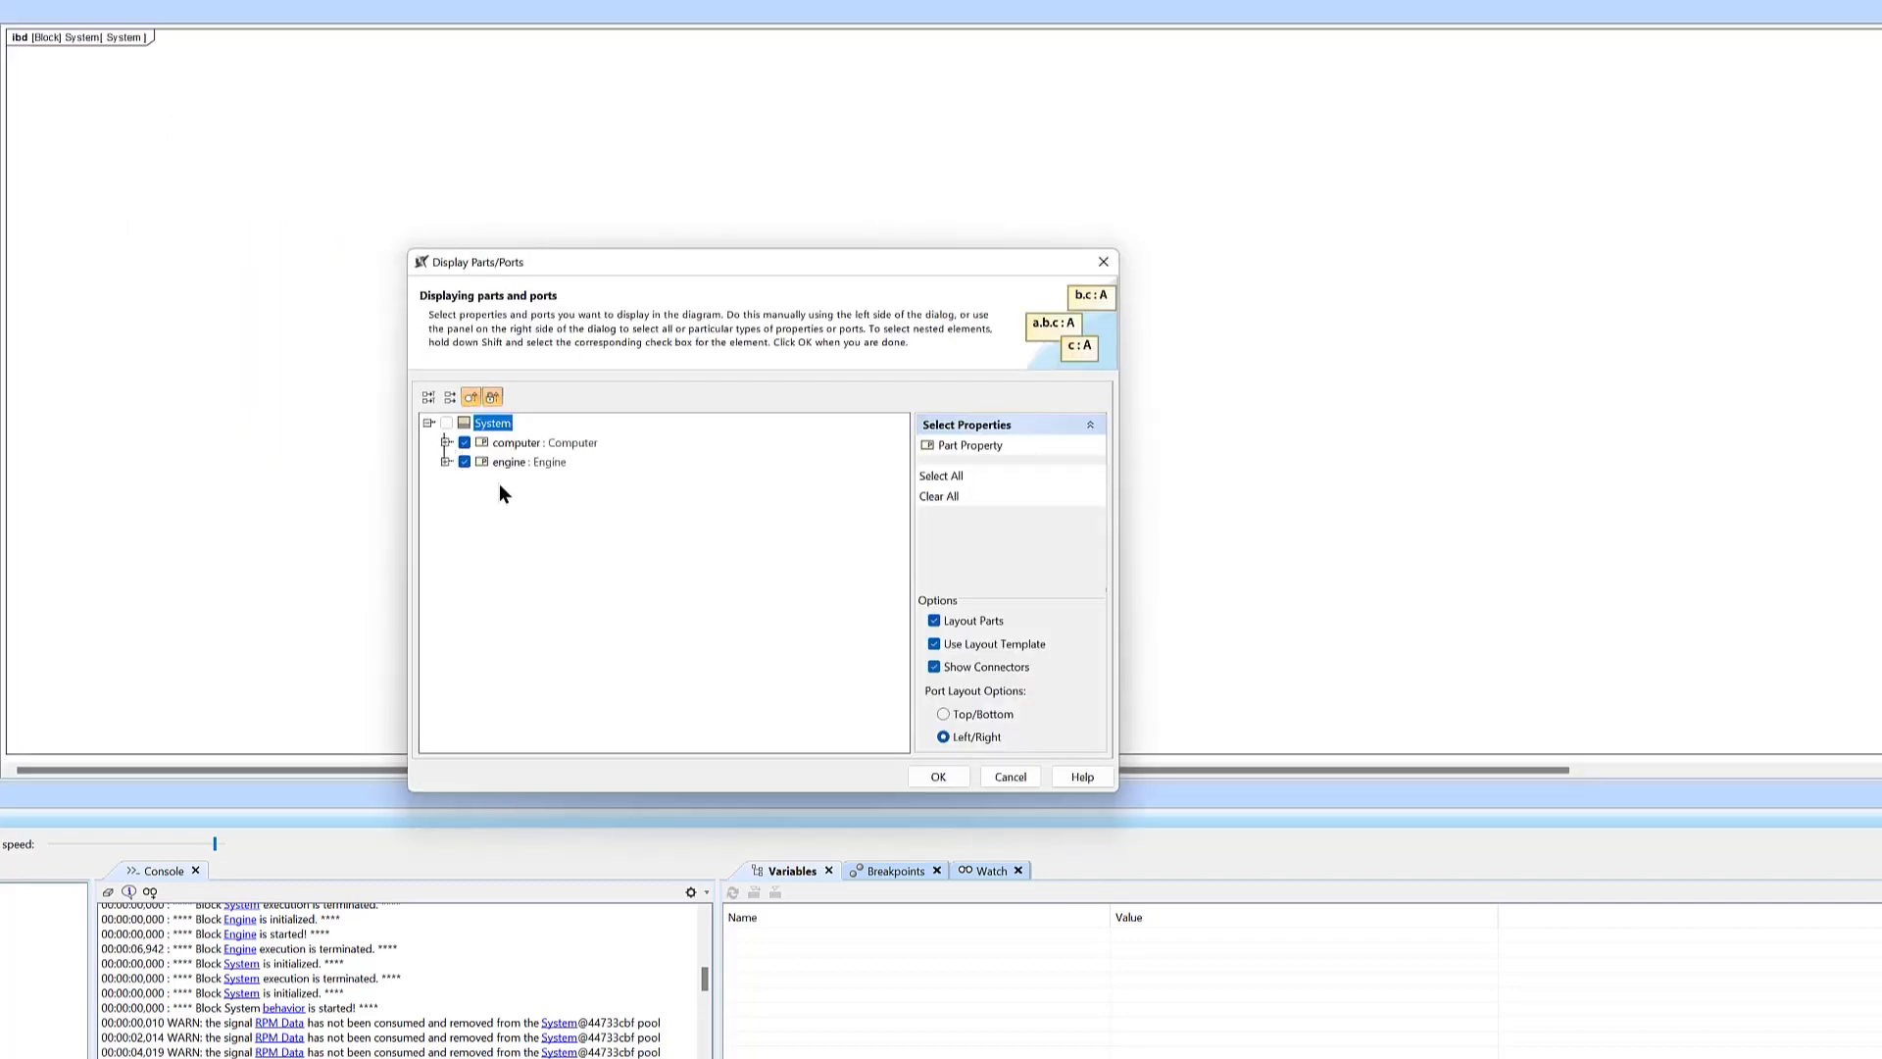
{"action": "left_click", "coordinate": [959, 780]}
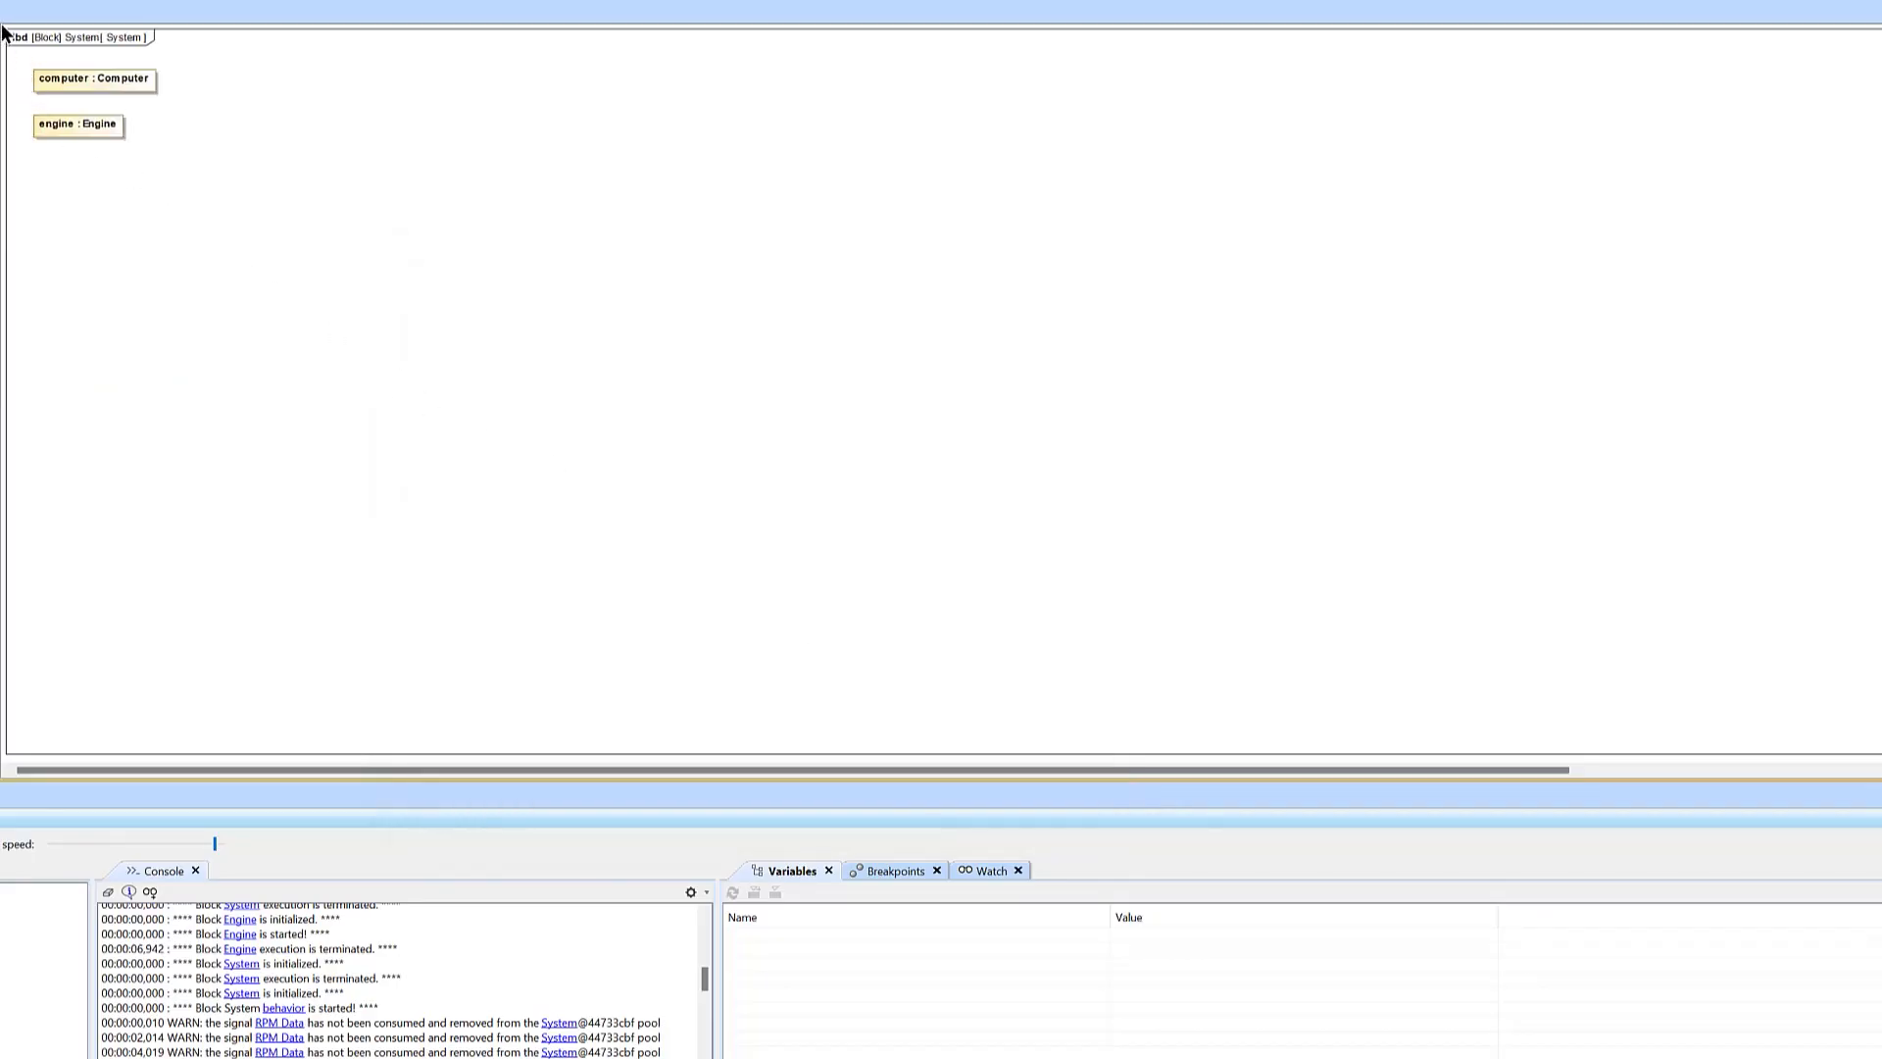
Place the computer part to the right of the engine part and add a port on the engine's right edge
{"action": "scroll", "coordinate": [4, 41], "scroll_direction": "up", "scroll_amount": 4}
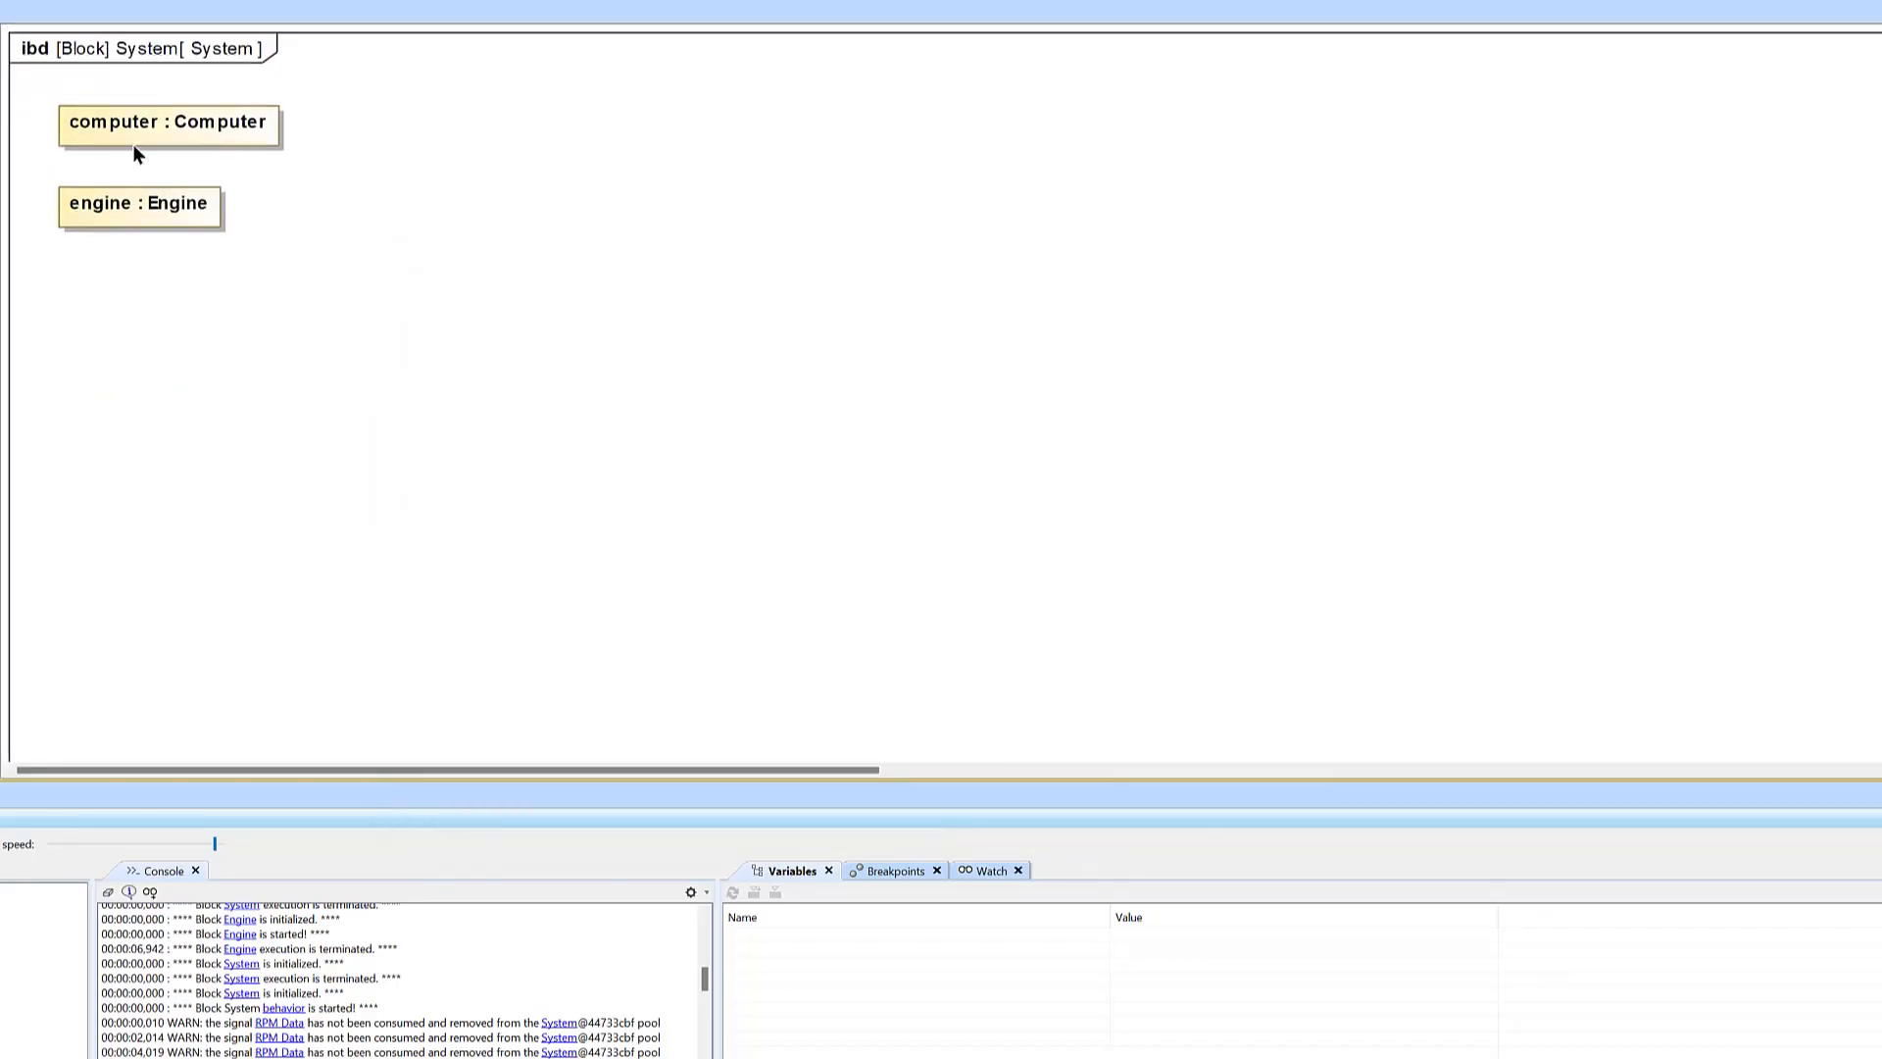
{"action": "left_click_drag", "start_coordinate": [174, 125], "coordinate": [603, 203]}
{"action": "left_click", "coordinate": [207, 211]}
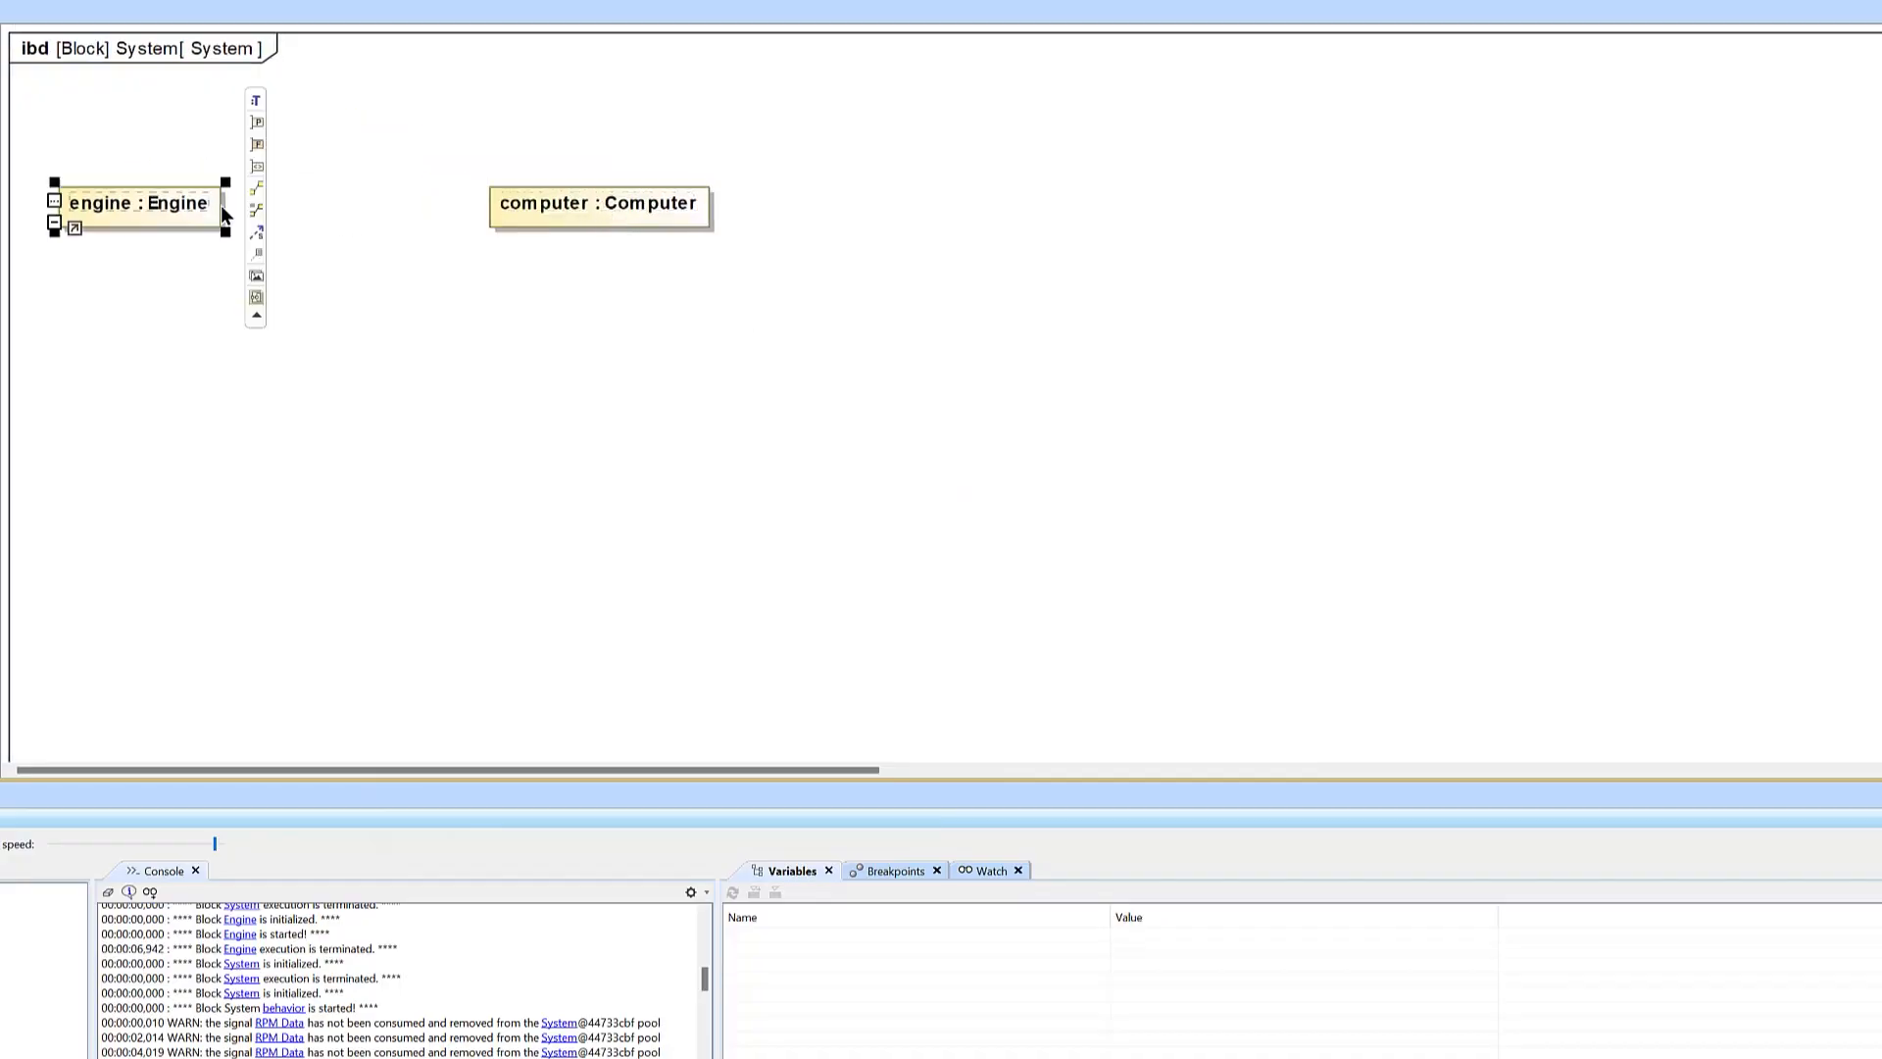
{"action": "left_click", "coordinate": [257, 123]}
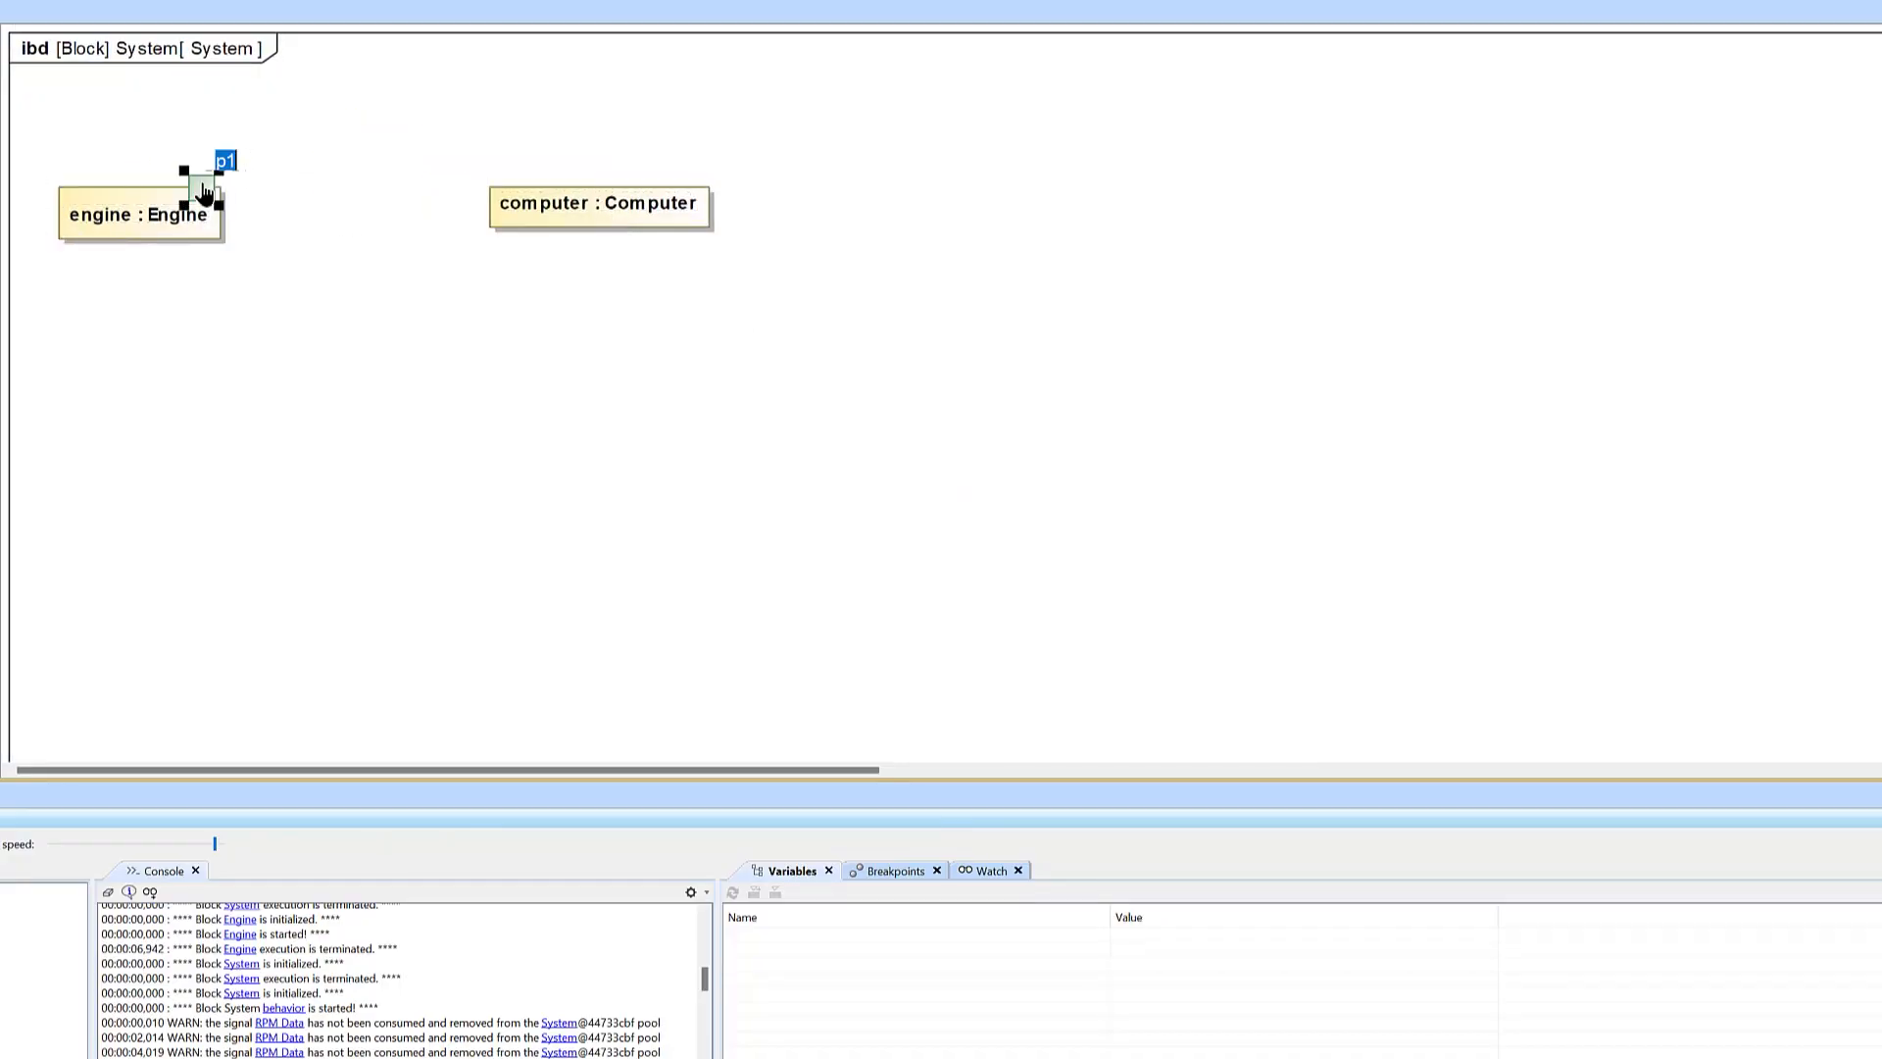
{"action": "left_click_drag", "start_coordinate": [204, 192], "coordinate": [245, 221]}
Add a port to the computer part and position it on the edge facing the engine
{"action": "left_click", "coordinate": [694, 189]}
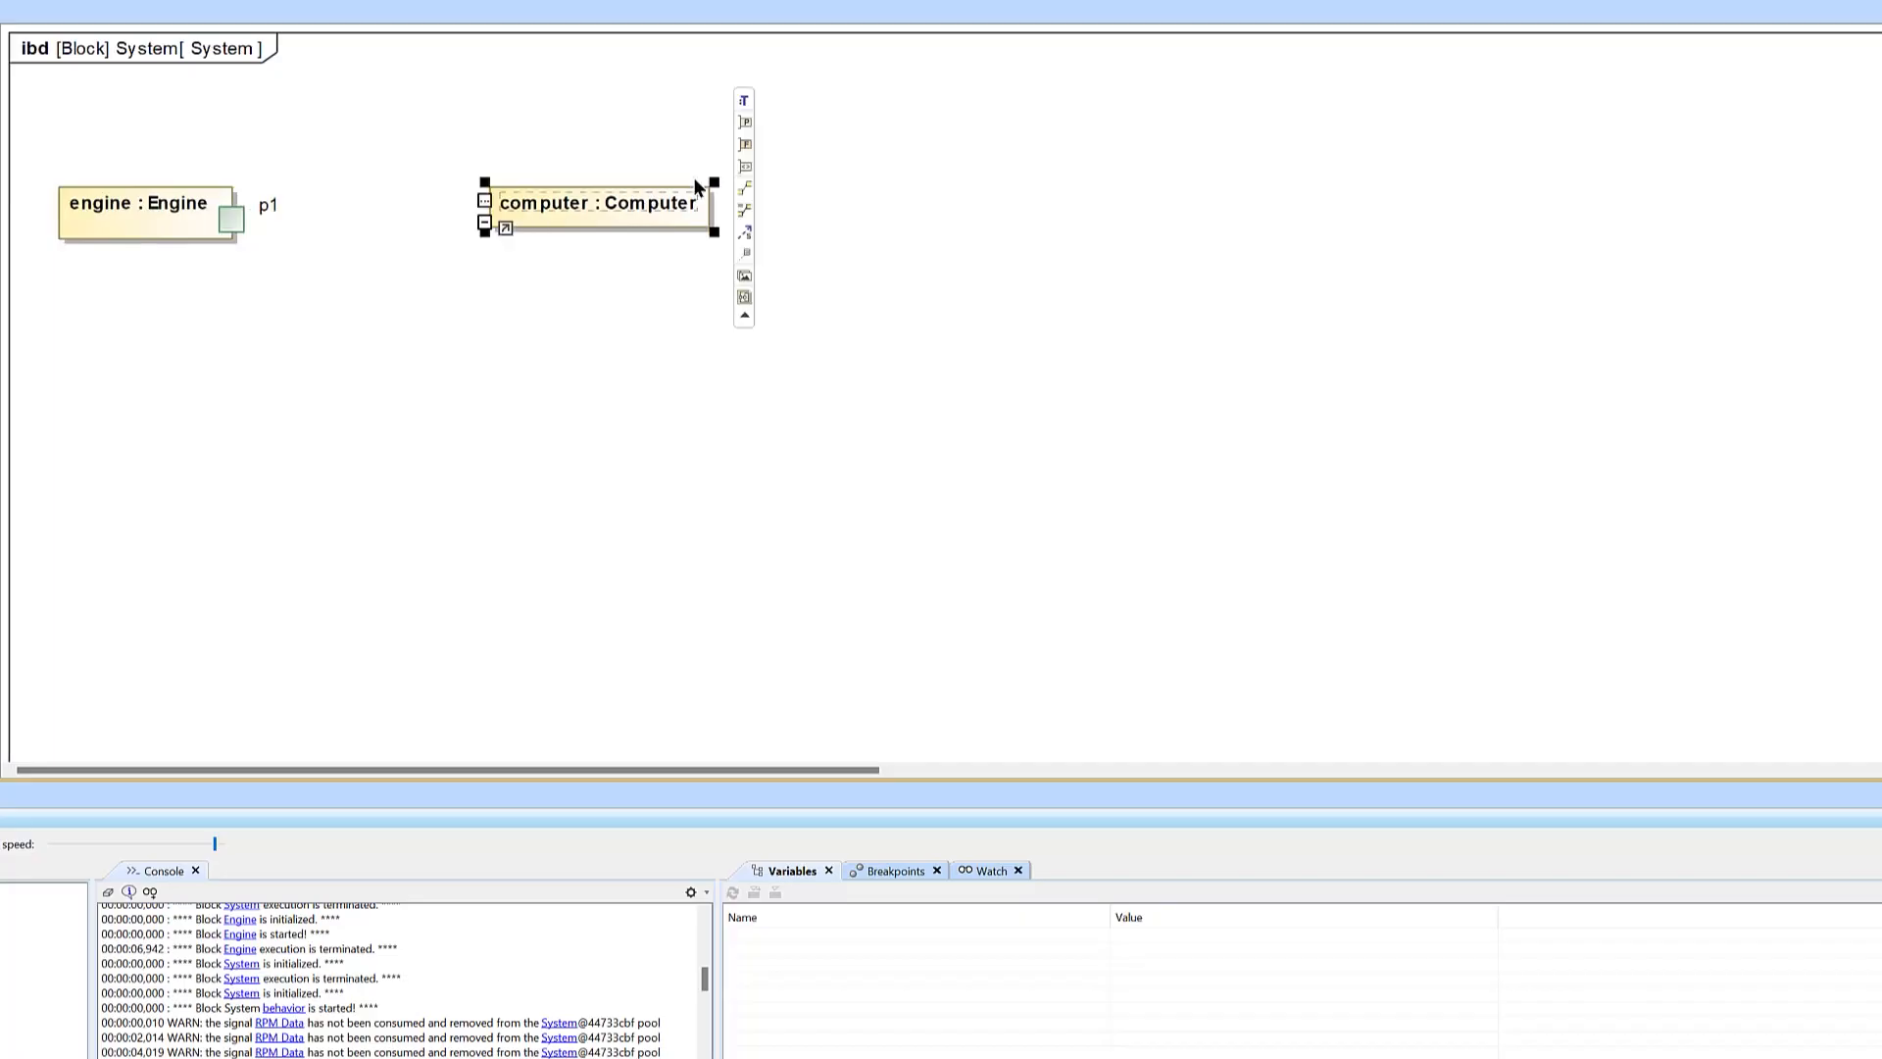
{"action": "left_click", "coordinate": [743, 122]}
{"action": "left_click", "coordinate": [406, 172]}
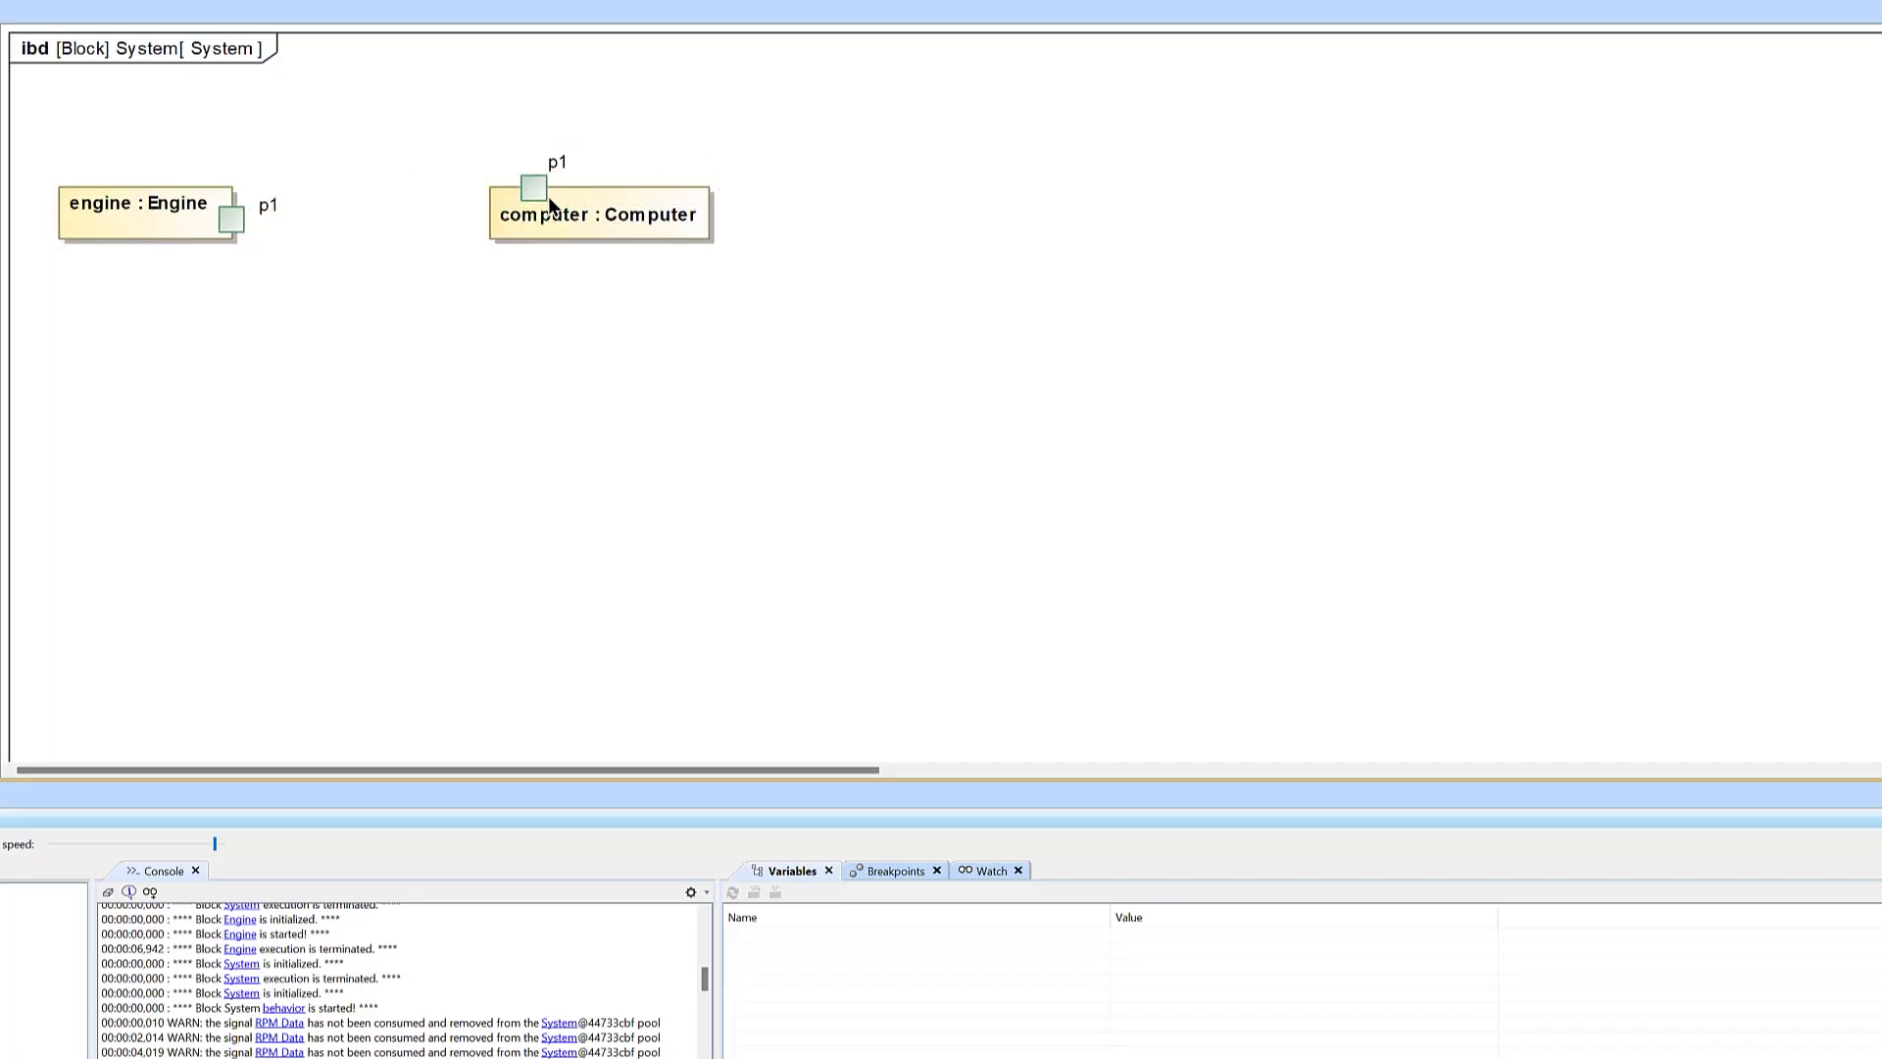
{"action": "left_click_drag", "start_coordinate": [480, 199], "coordinate": [450, 223]}
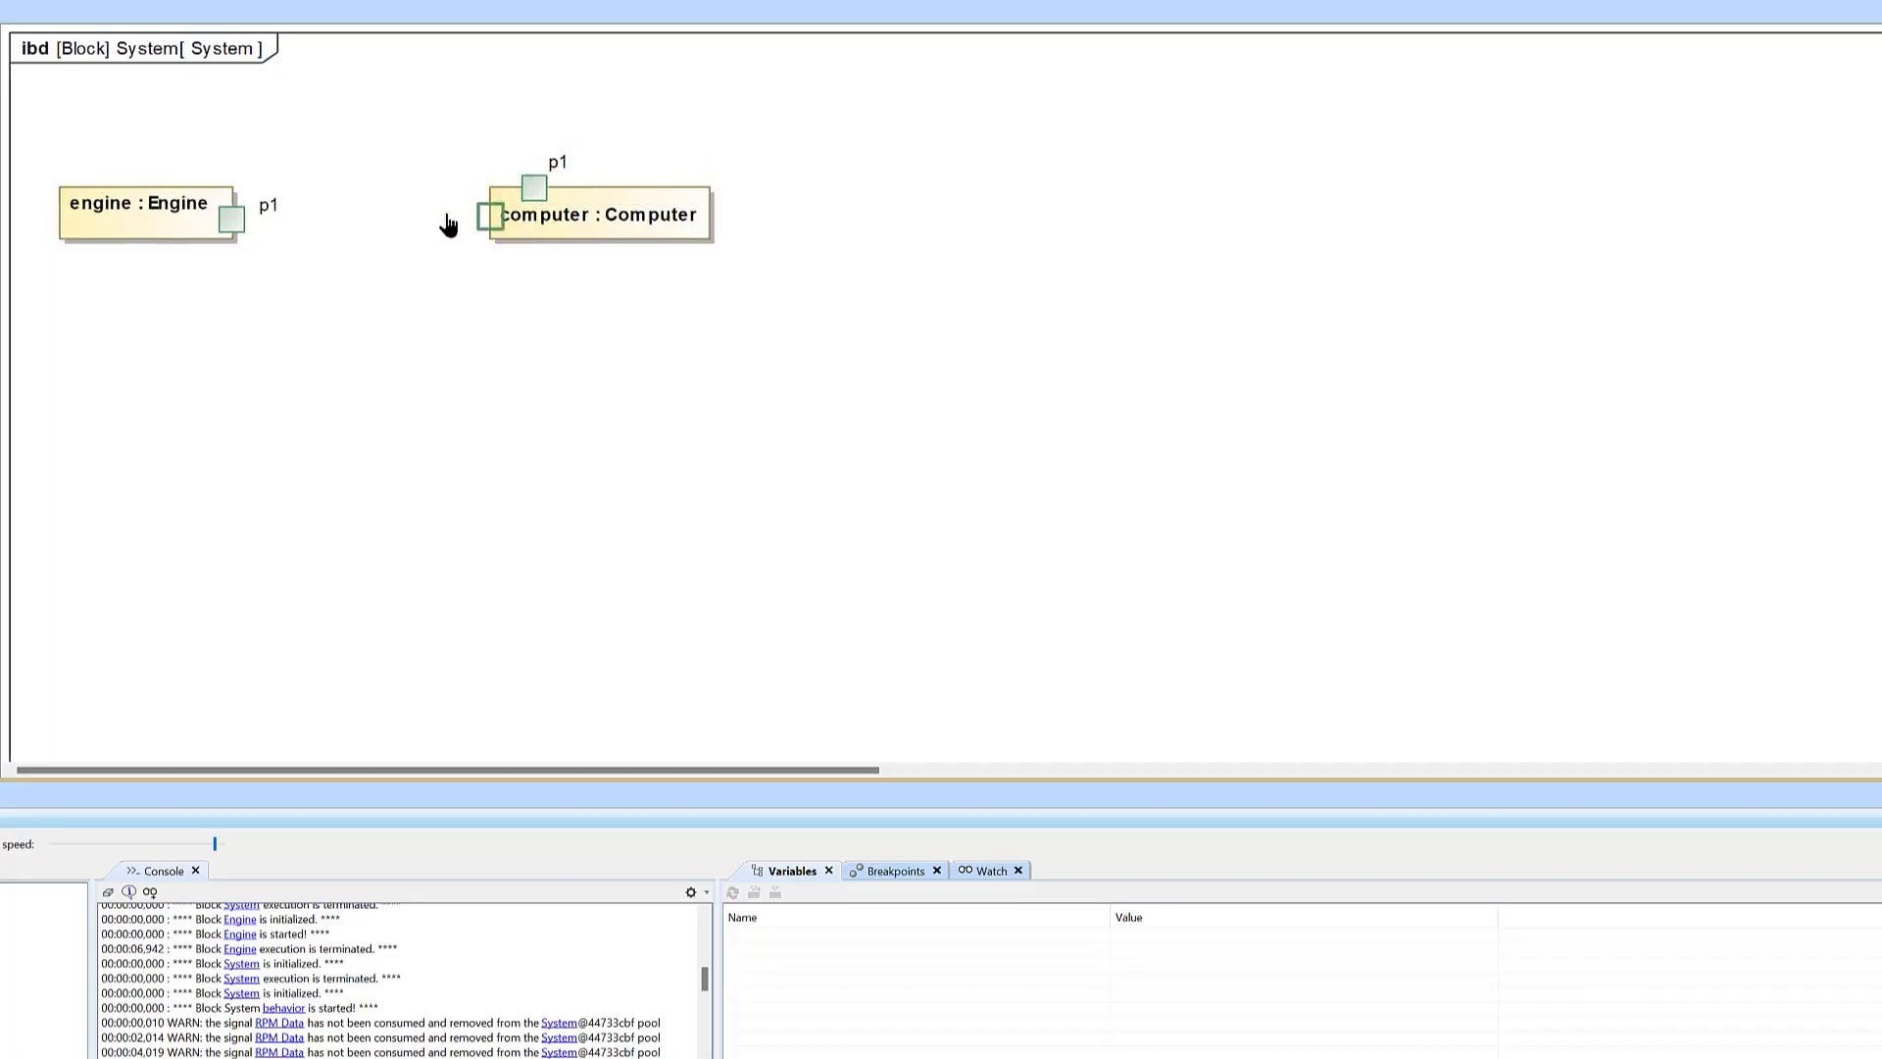
Join the engine and computer ports with a connector and apply the automatic diagram layout
{"action": "left_click", "coordinate": [244, 214]}
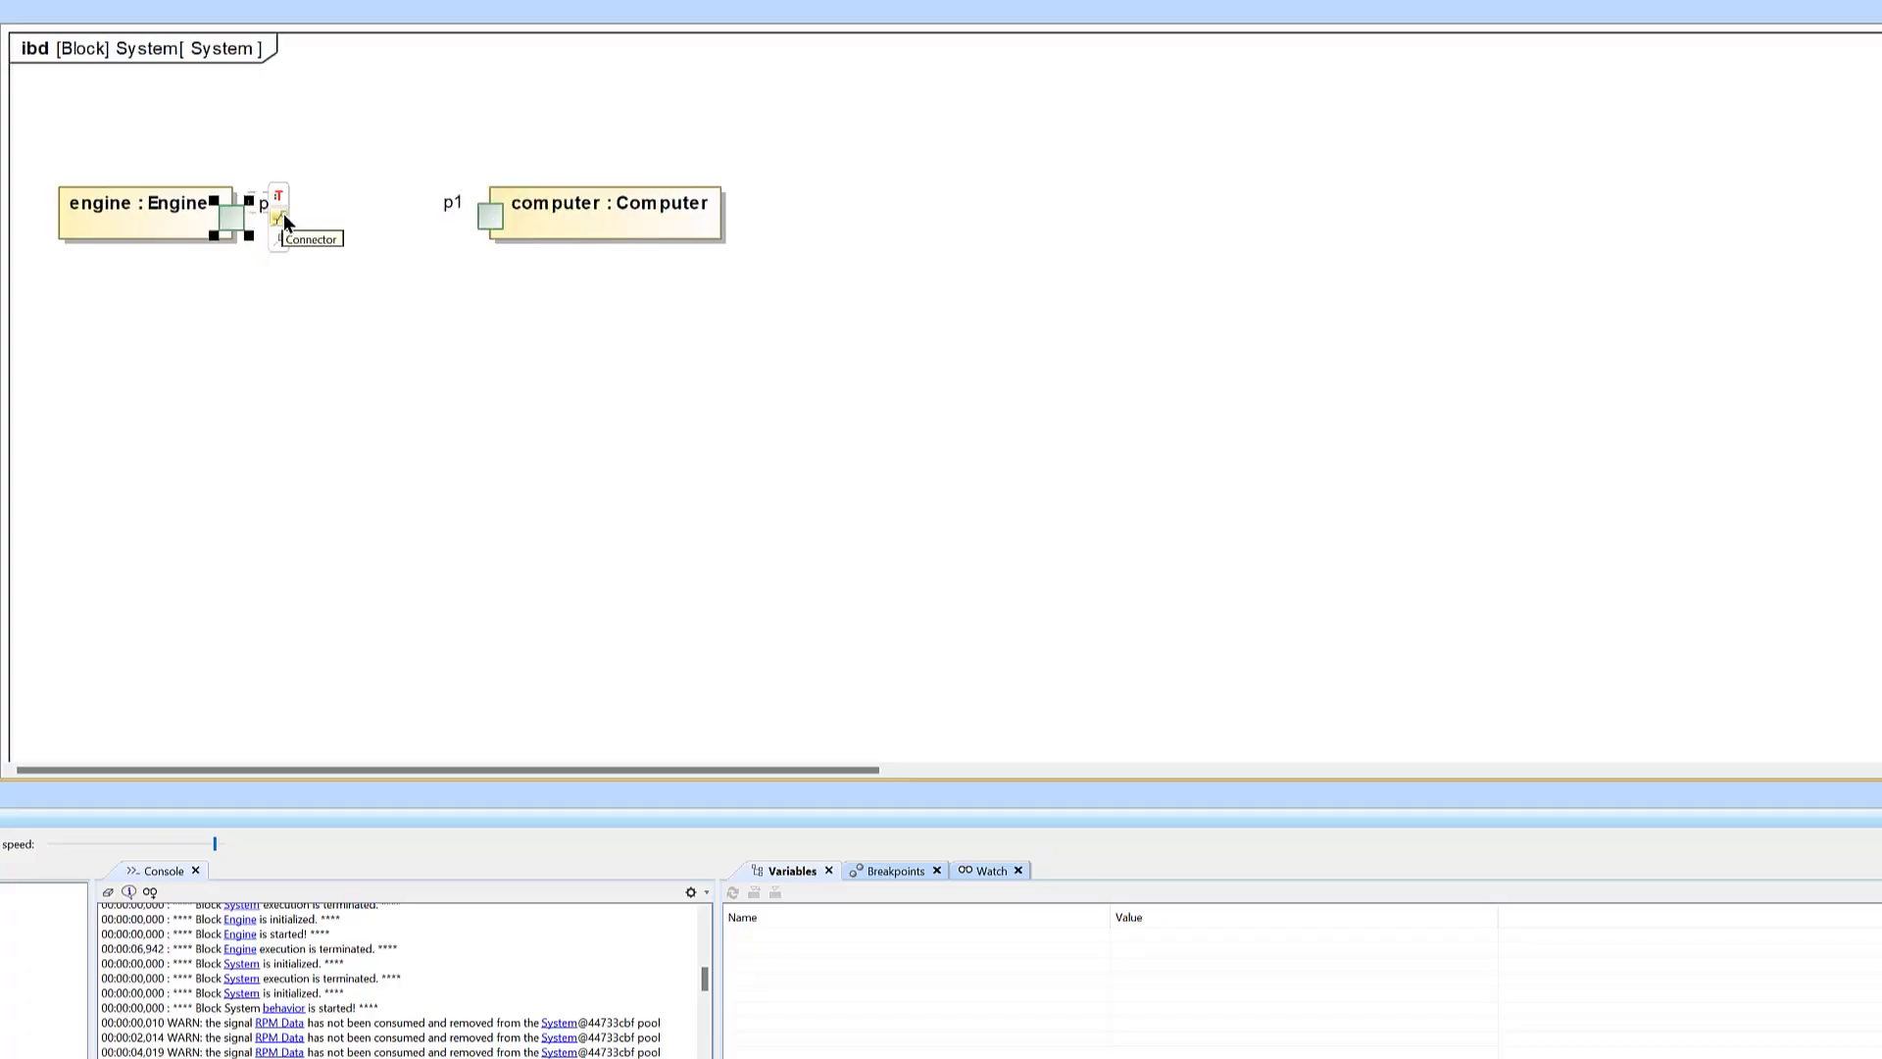
{"action": "left_click_drag", "start_coordinate": [278, 218], "coordinate": [488, 214]}
{"action": "left_click", "coordinate": [374, 300]}
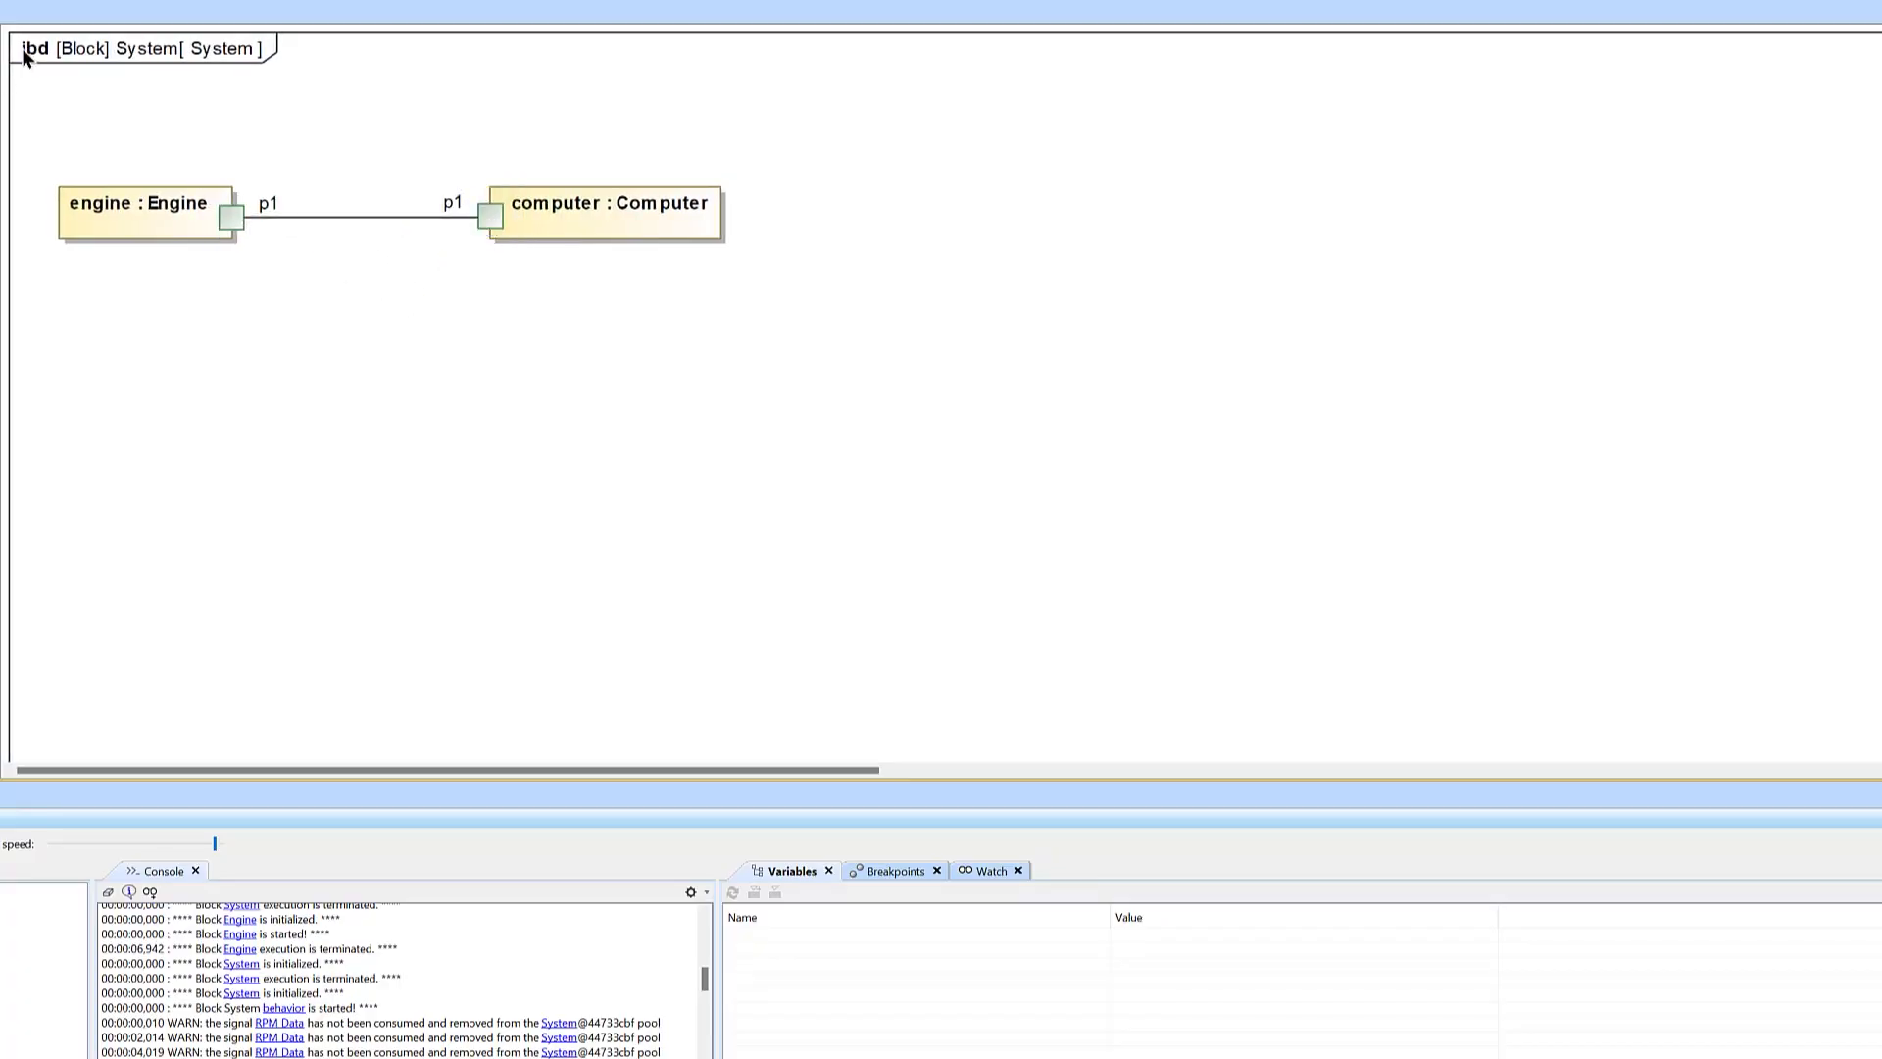
{"action": "scroll", "coordinate": [18, 45], "scroll_direction": "up", "scroll_amount": 1}
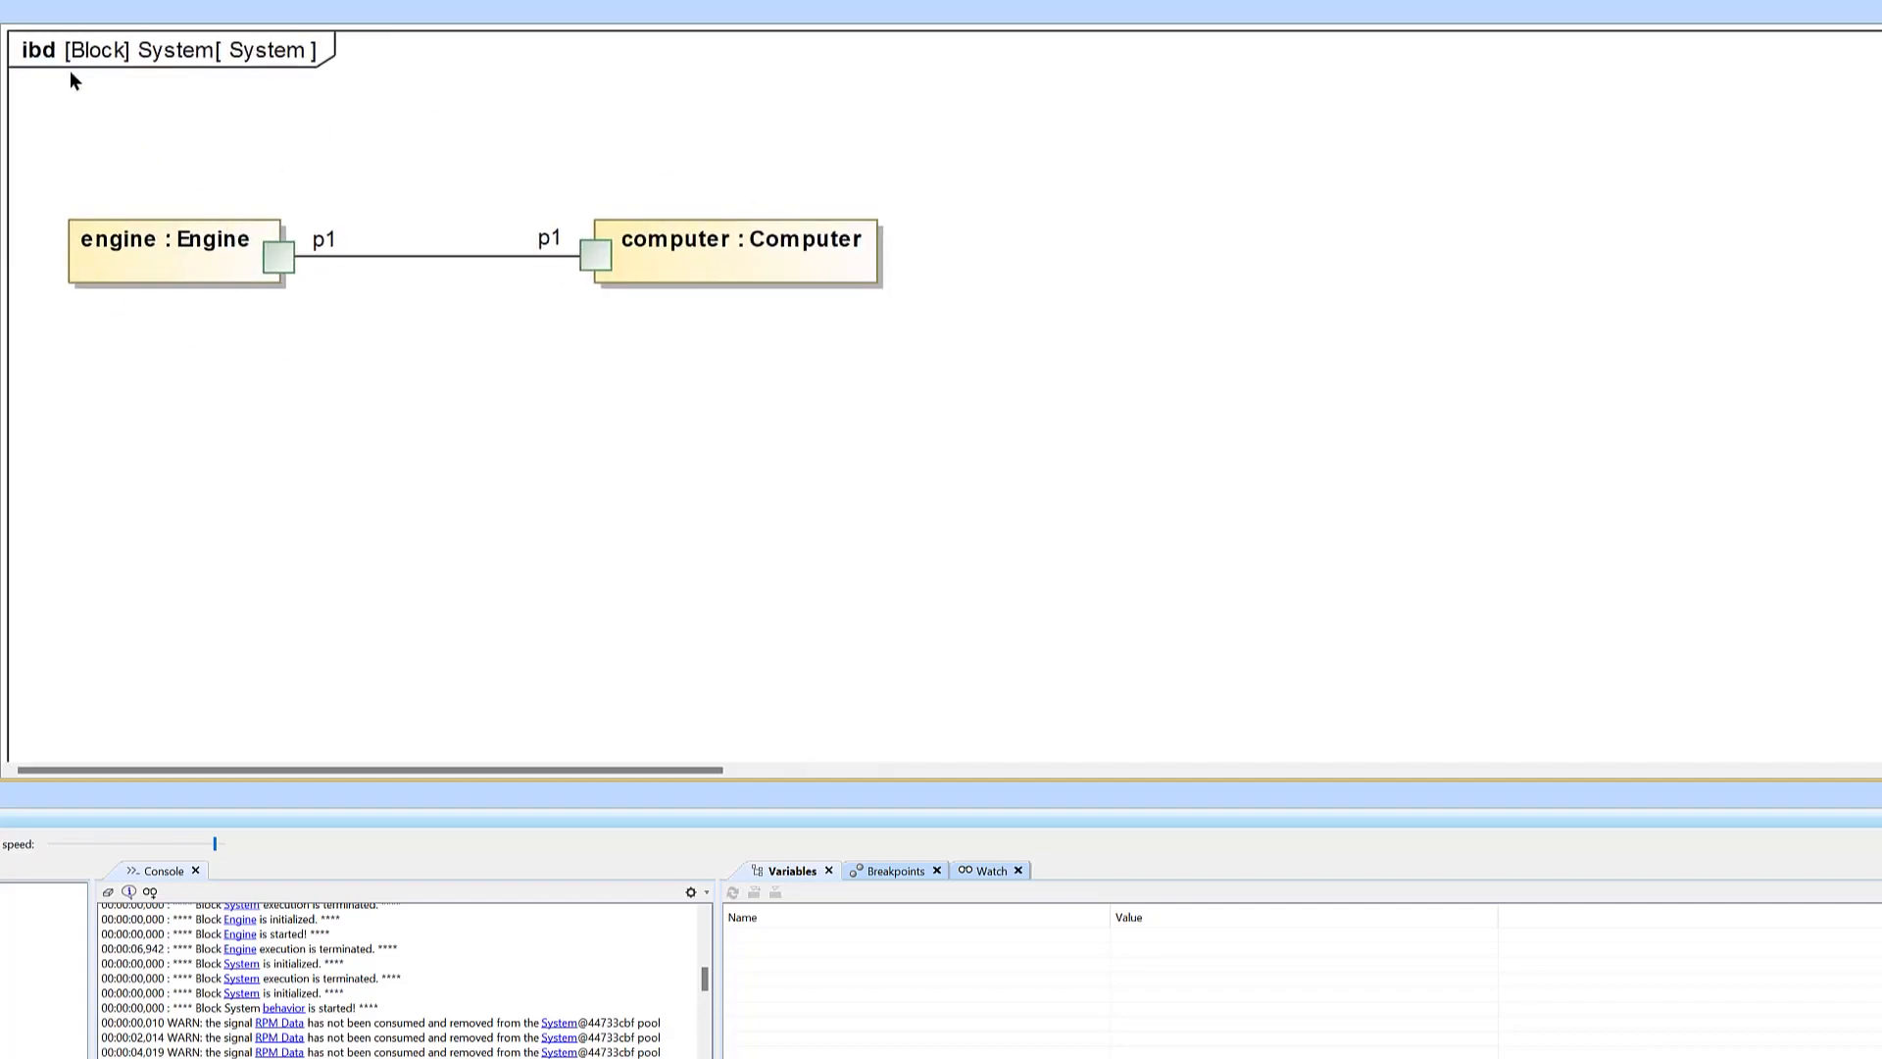
{"action": "key", "text": "ctrl+q"}
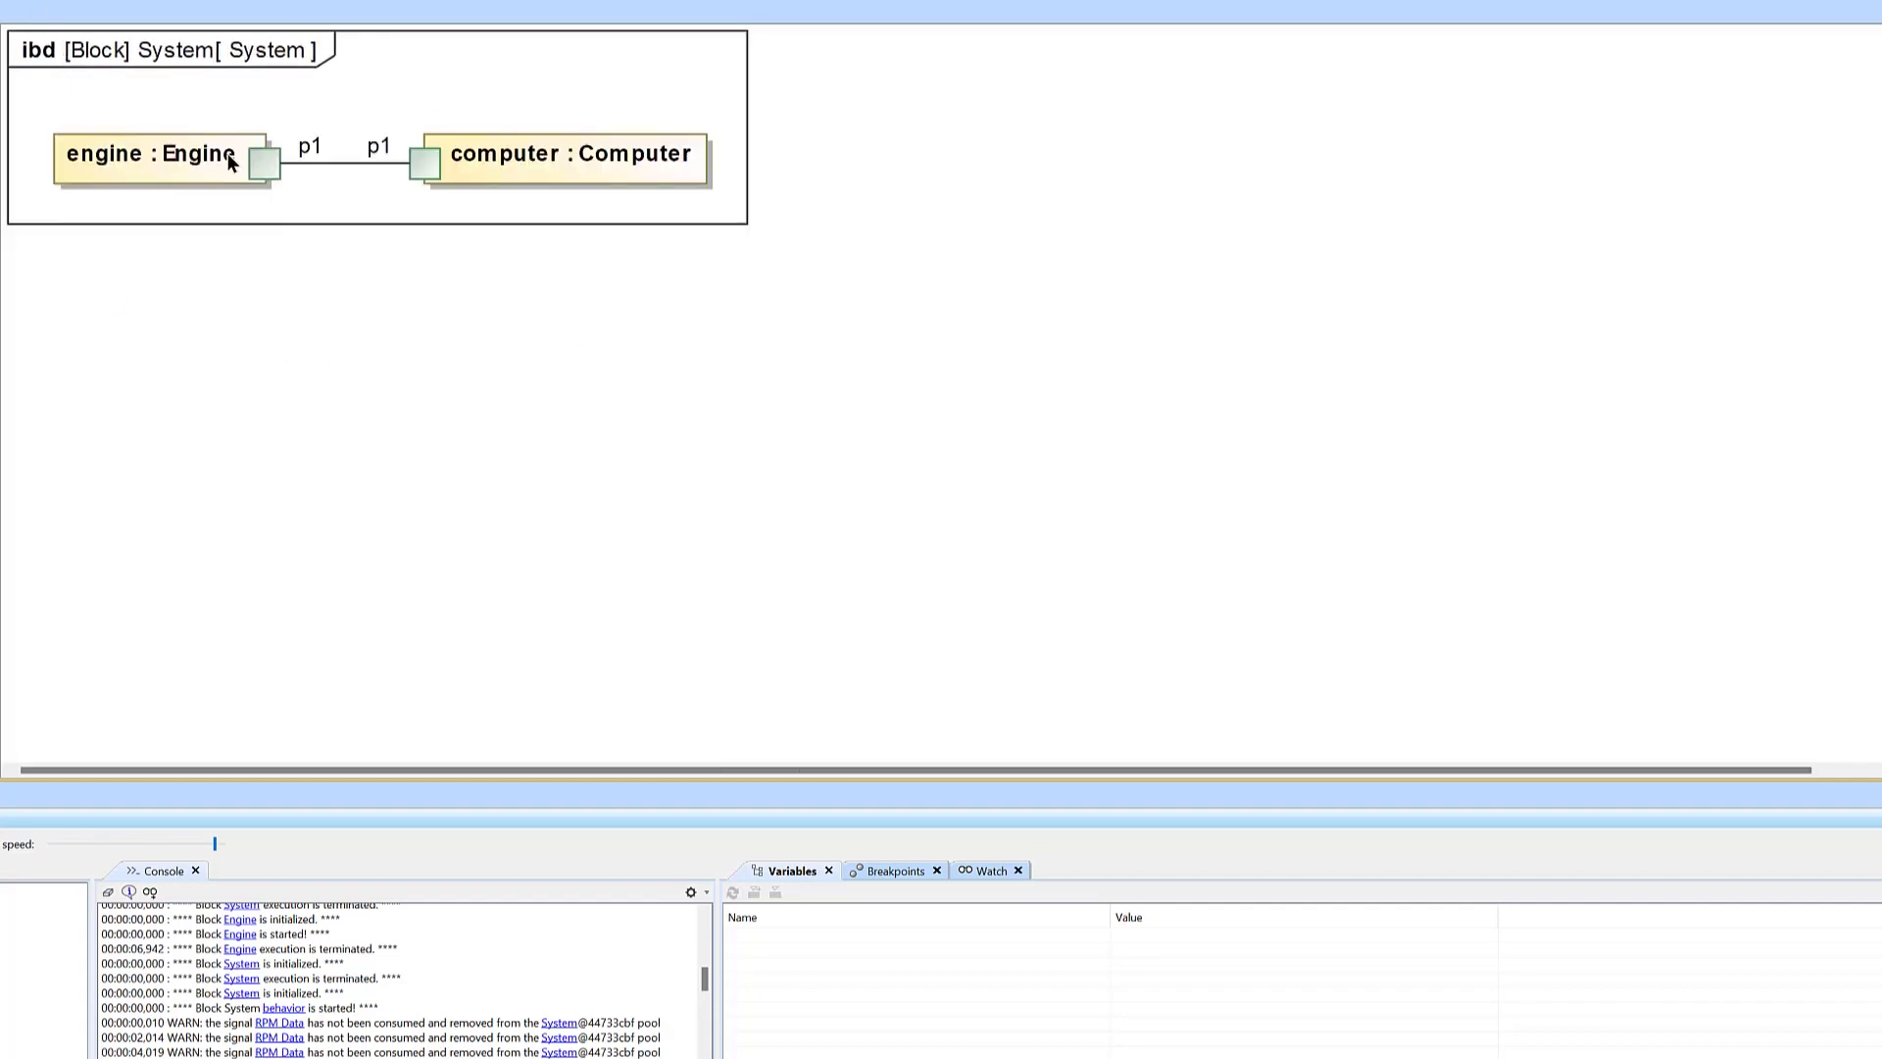
Rename the engine part's port as "engine IF"
{"action": "left_click", "coordinate": [308, 149]}
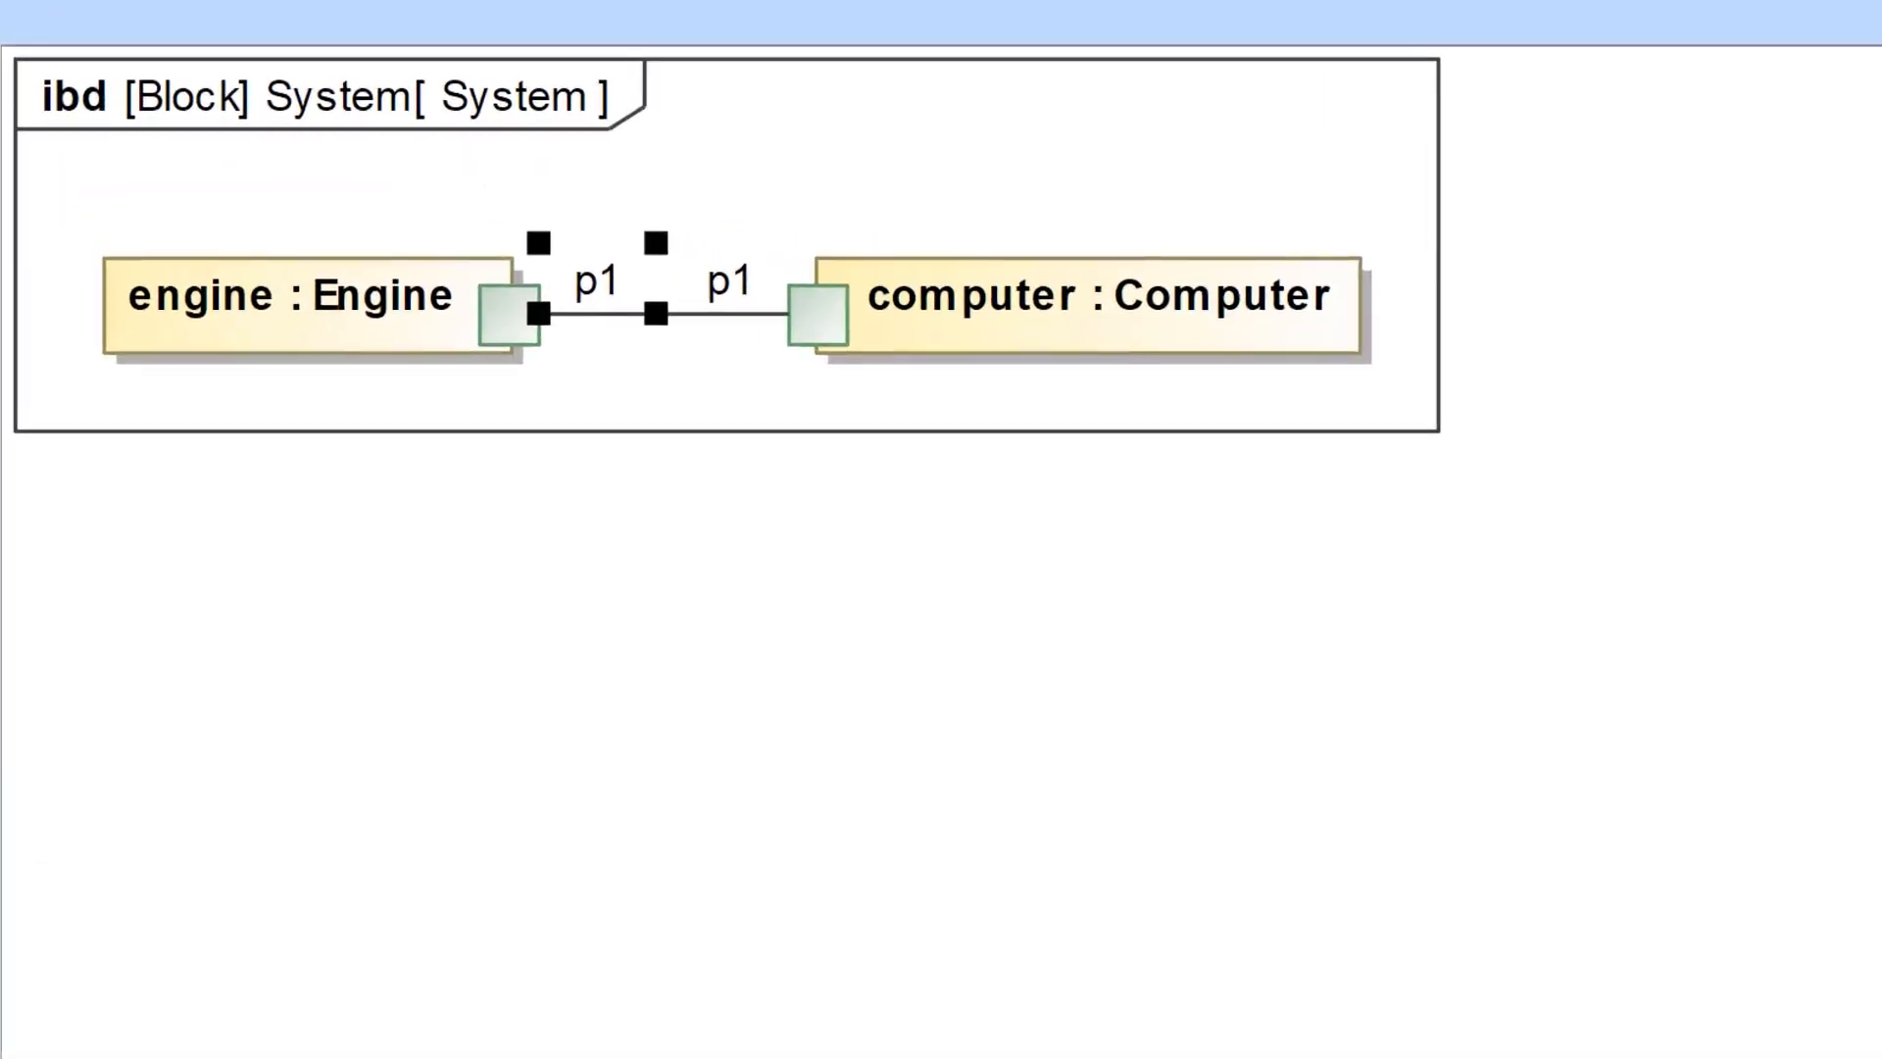
{"action": "type", "text": "engi"}
{"action": "type", "text": "ne l"}
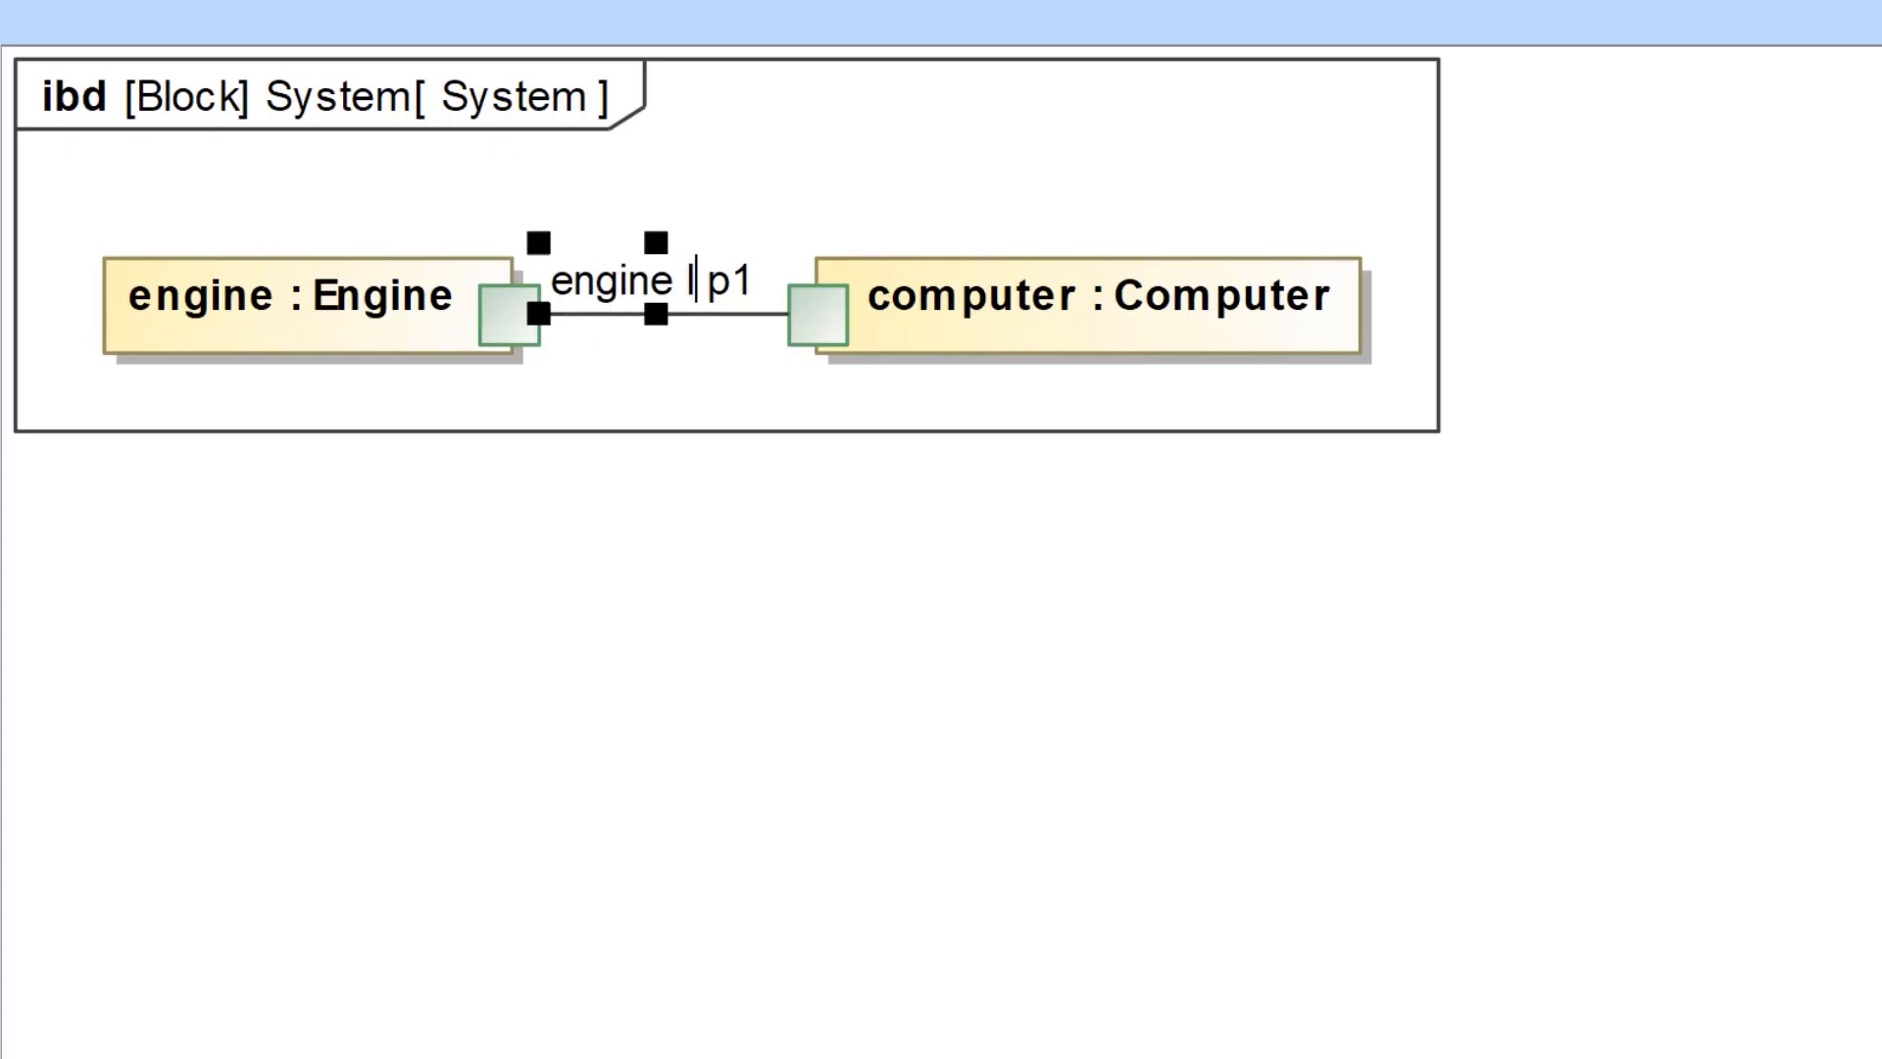
{"action": "type", "text": "F"}
{"action": "left_click", "coordinate": [955, 879]}
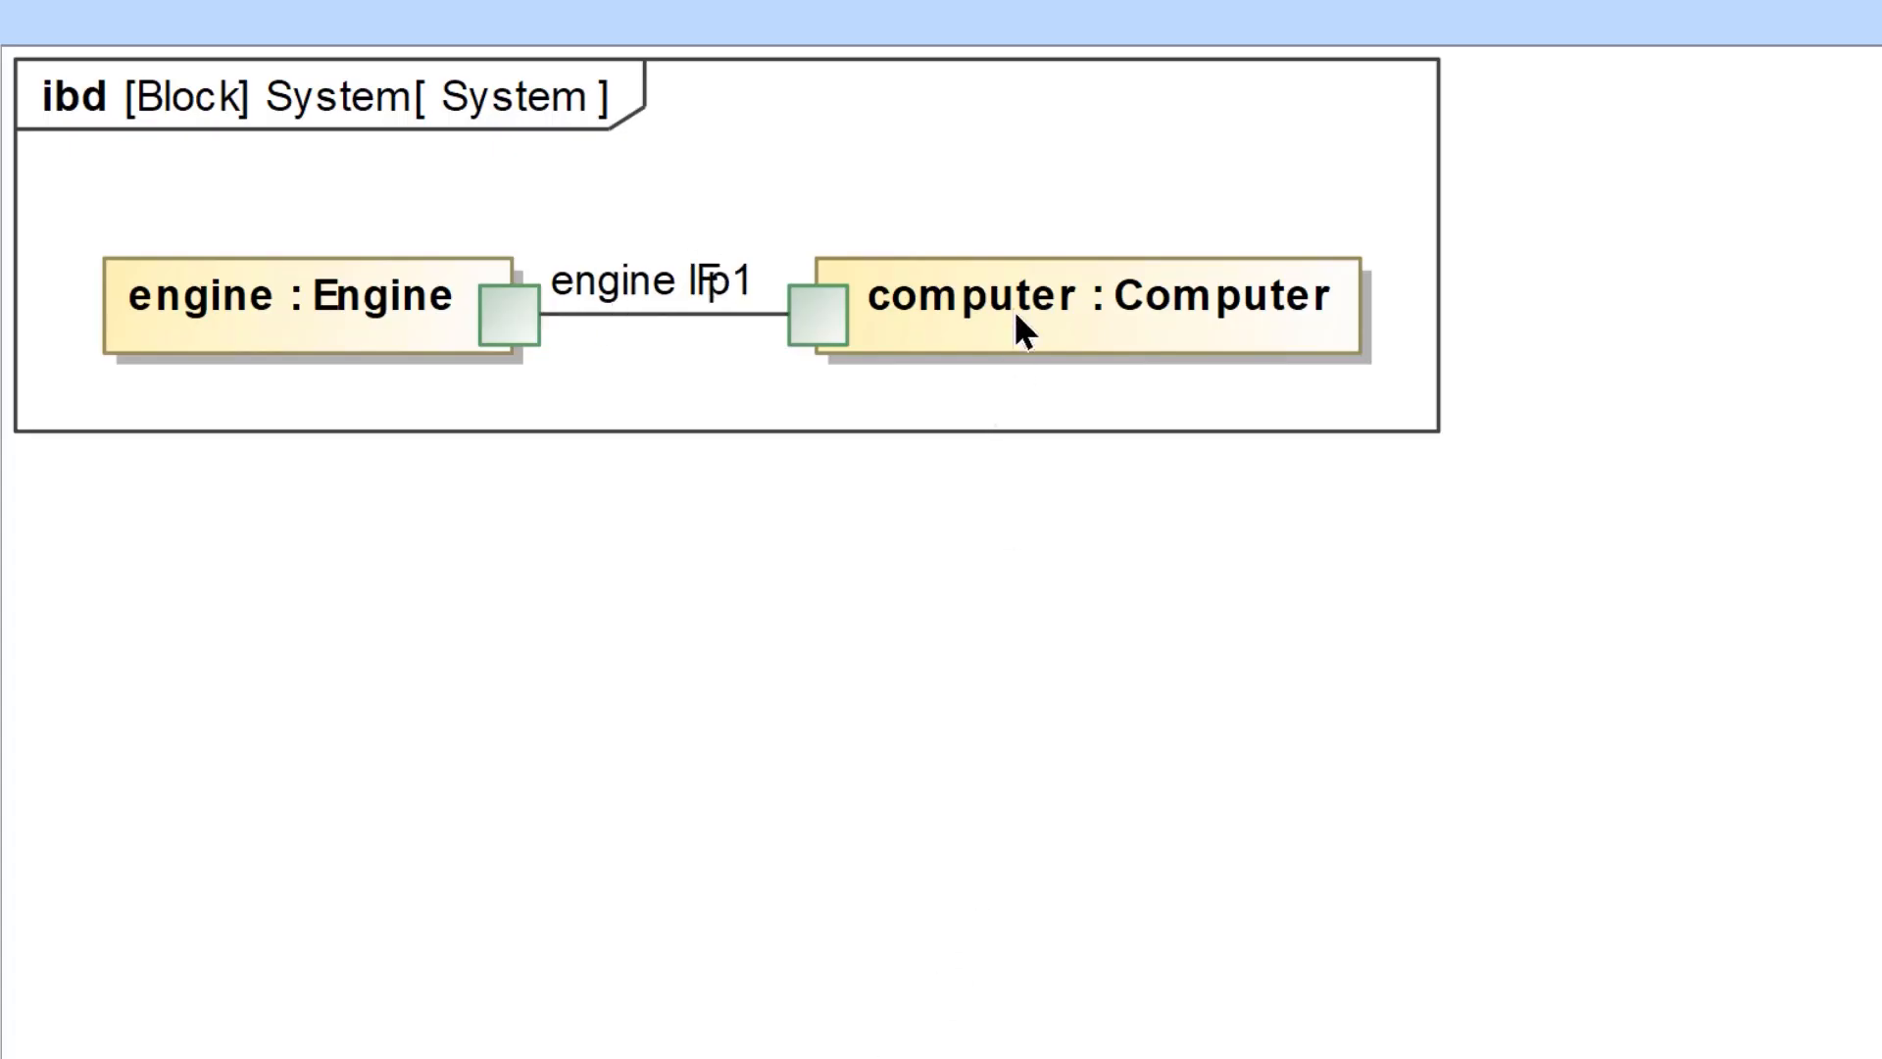
Move the computer part farther from the engine part, rename its port as "iComputer", and place the port label above the connector
{"action": "left_click_drag", "start_coordinate": [1019, 329], "coordinate": [1184, 329]}
{"action": "left_click", "coordinate": [1113, 201]}
{"action": "left_click", "coordinate": [902, 285]}
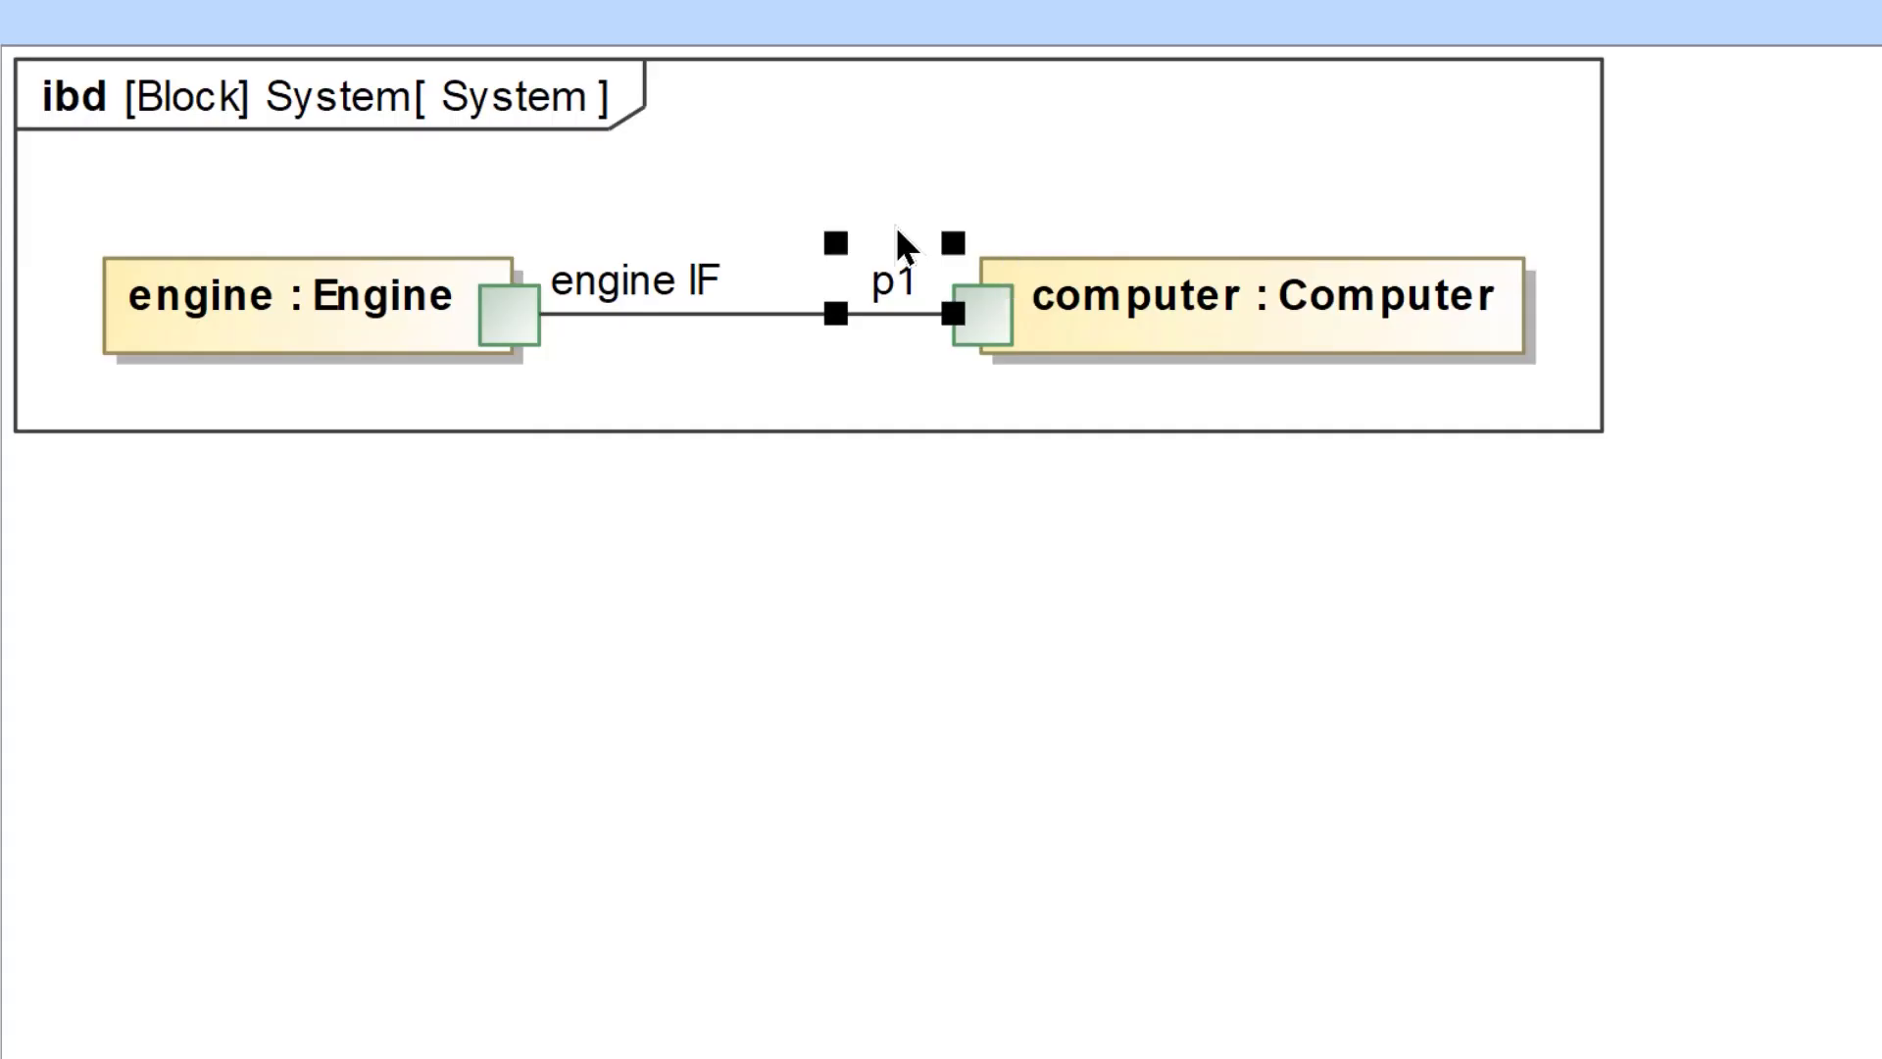
{"action": "type", "text": "iComputer"}
{"action": "left_click", "coordinate": [670, 795]}
{"action": "left_click_drag", "start_coordinate": [859, 267], "coordinate": [971, 208]}
{"action": "left_click", "coordinate": [484, 327]}
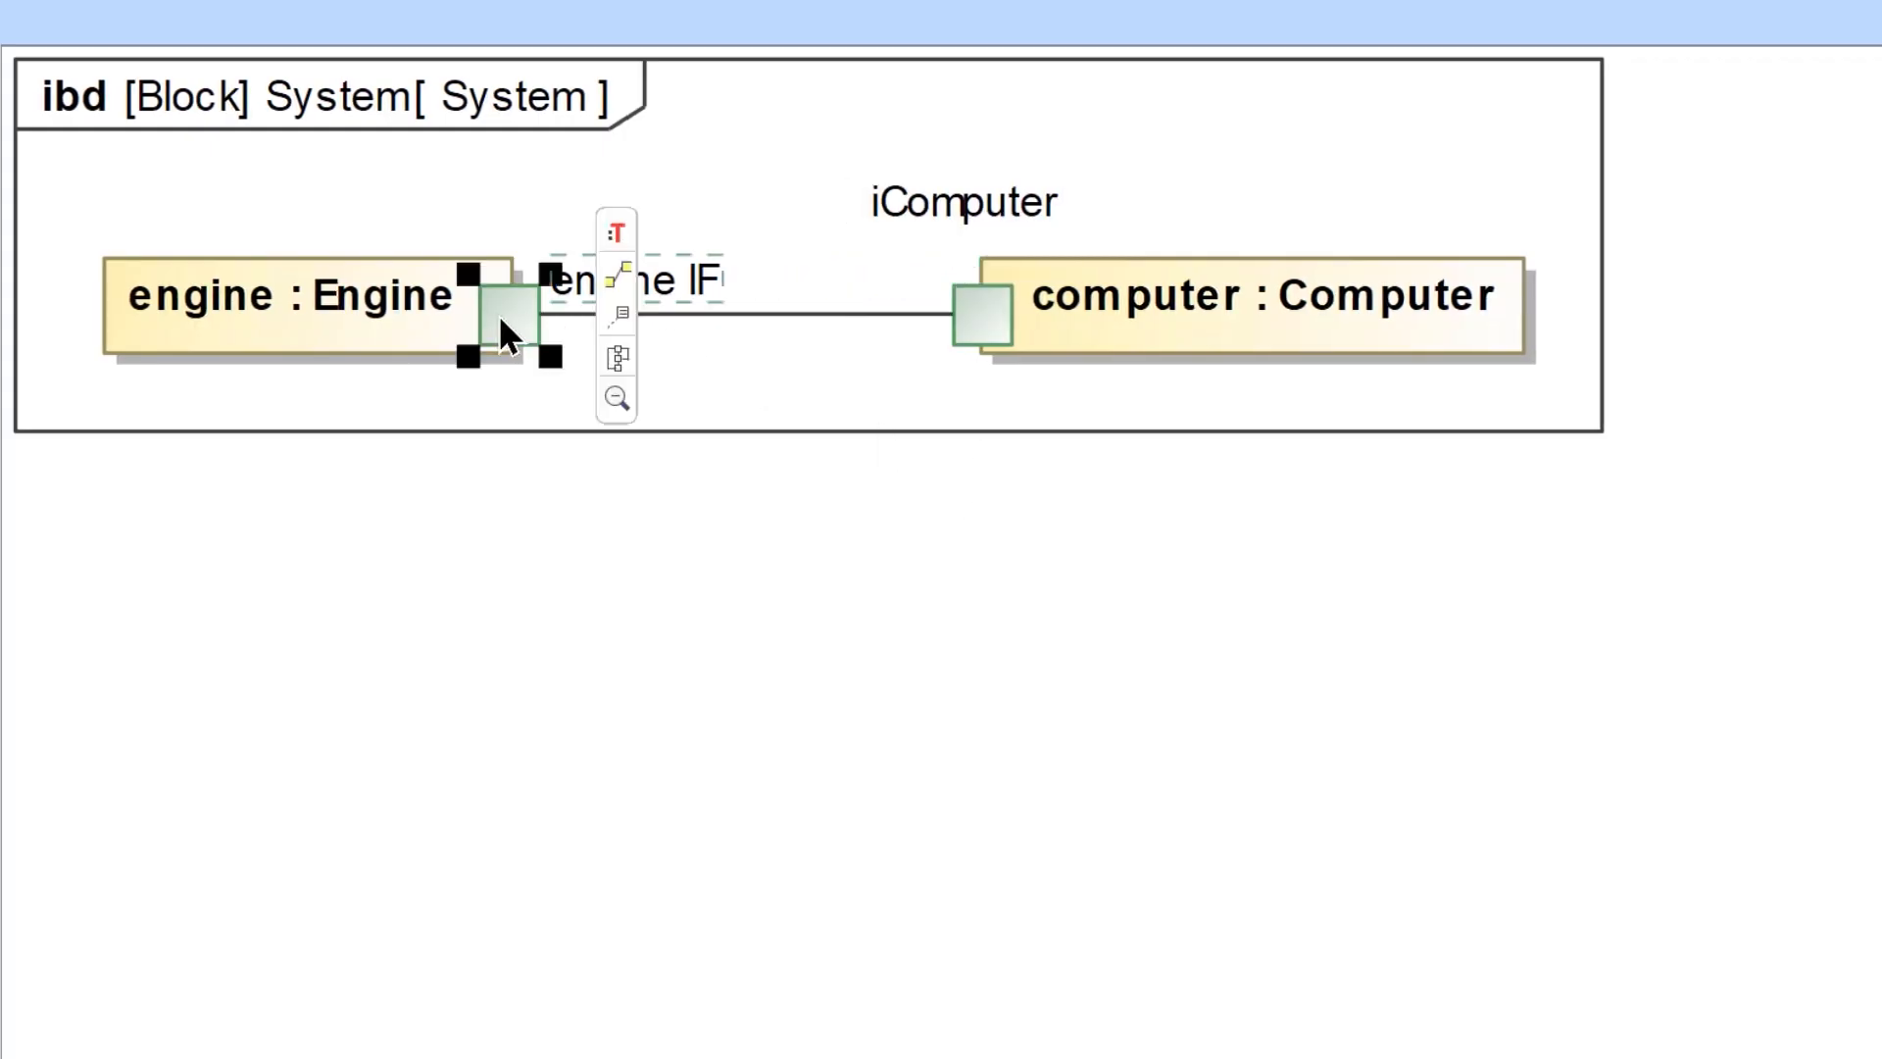
{"action": "left_click", "coordinate": [625, 478]}
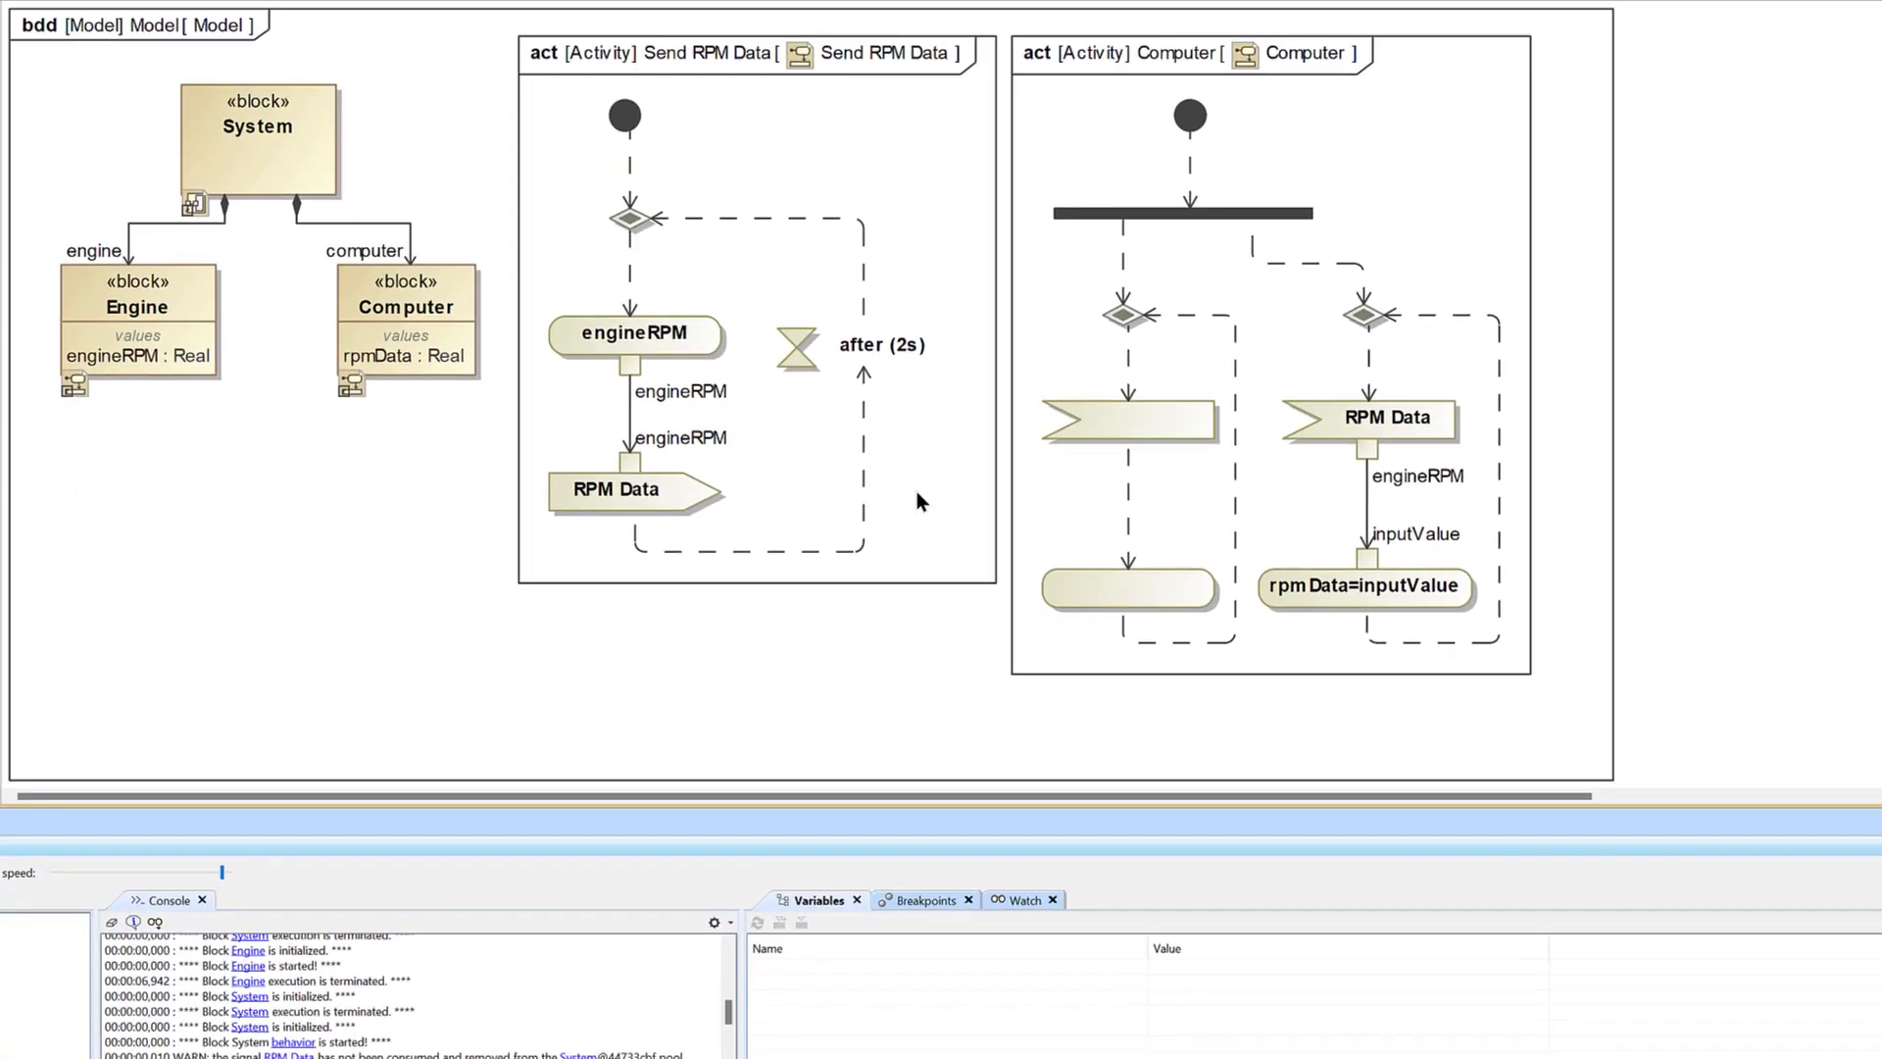
Open the Send RPM Data activity diagram and show the RPM Data send signal action's specification with Standard properties
{"action": "left_click", "coordinate": [1705, 913]}
{"action": "double_click", "coordinate": [918, 492]}
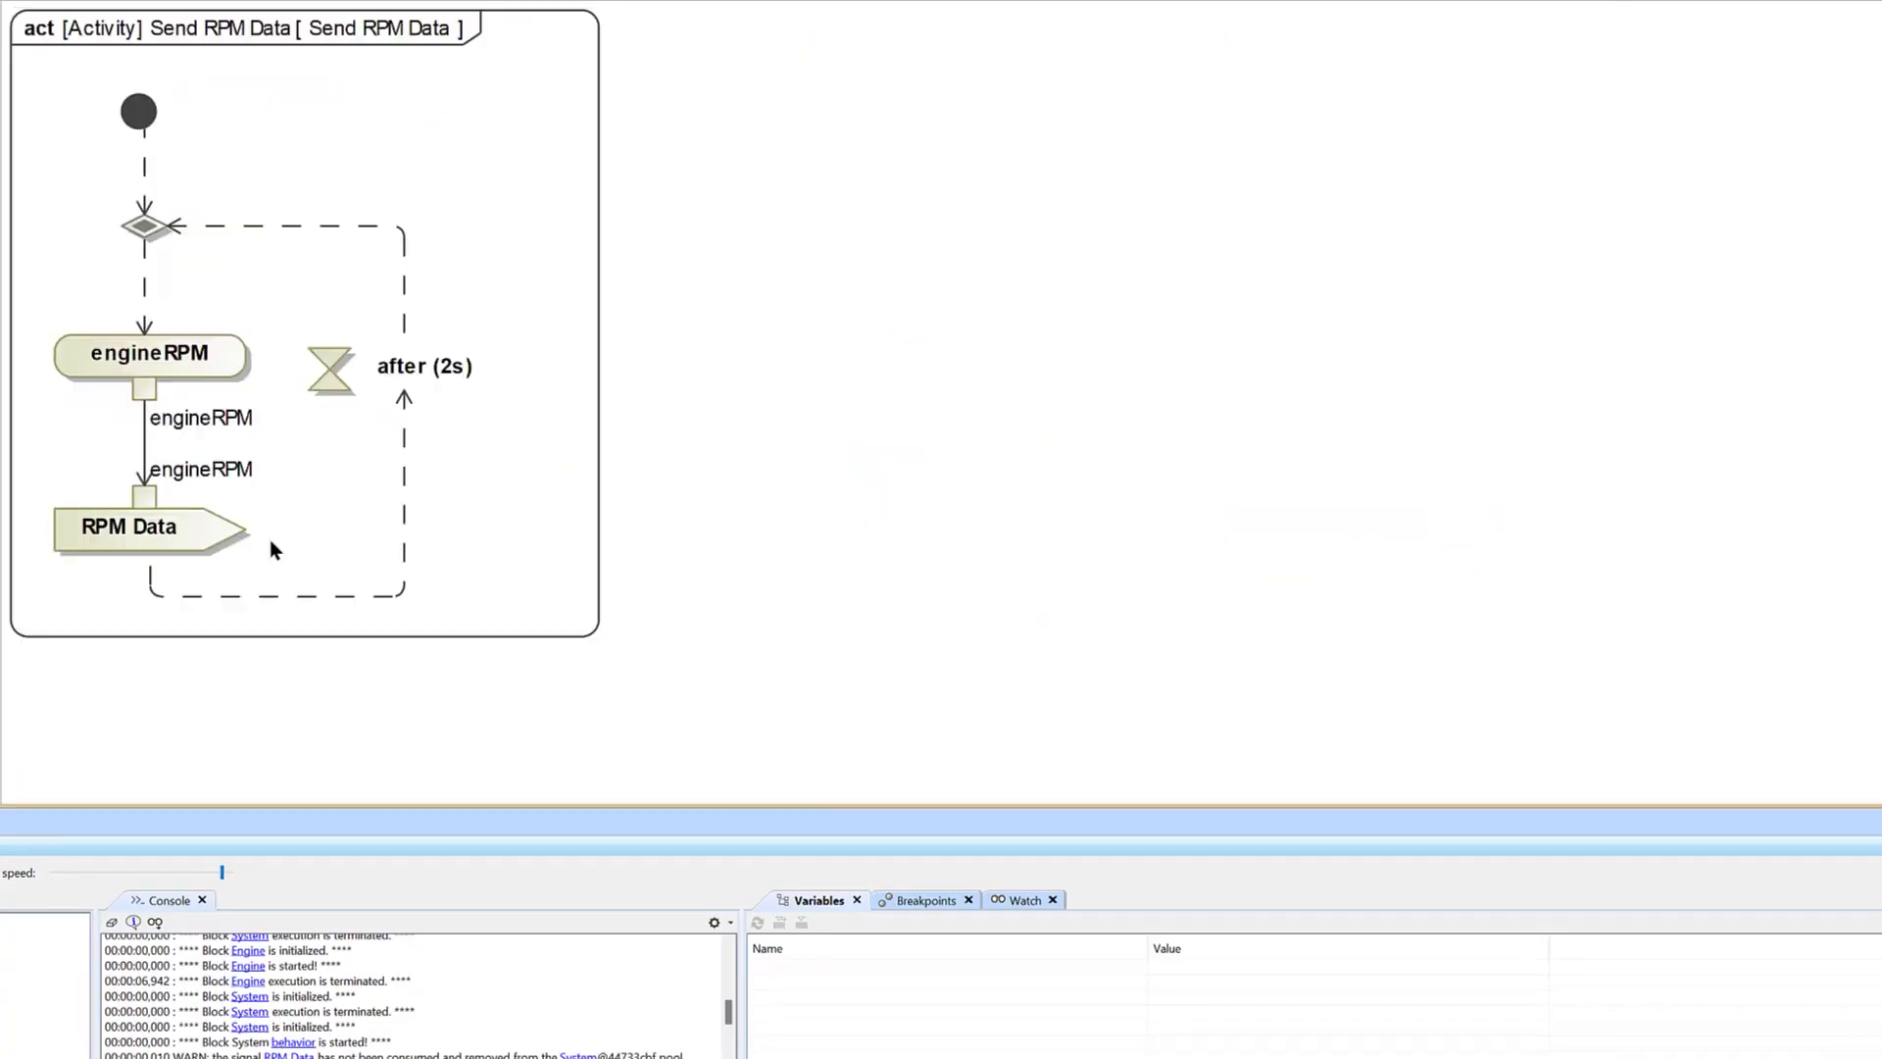
{"action": "right_click", "coordinate": [139, 535]}
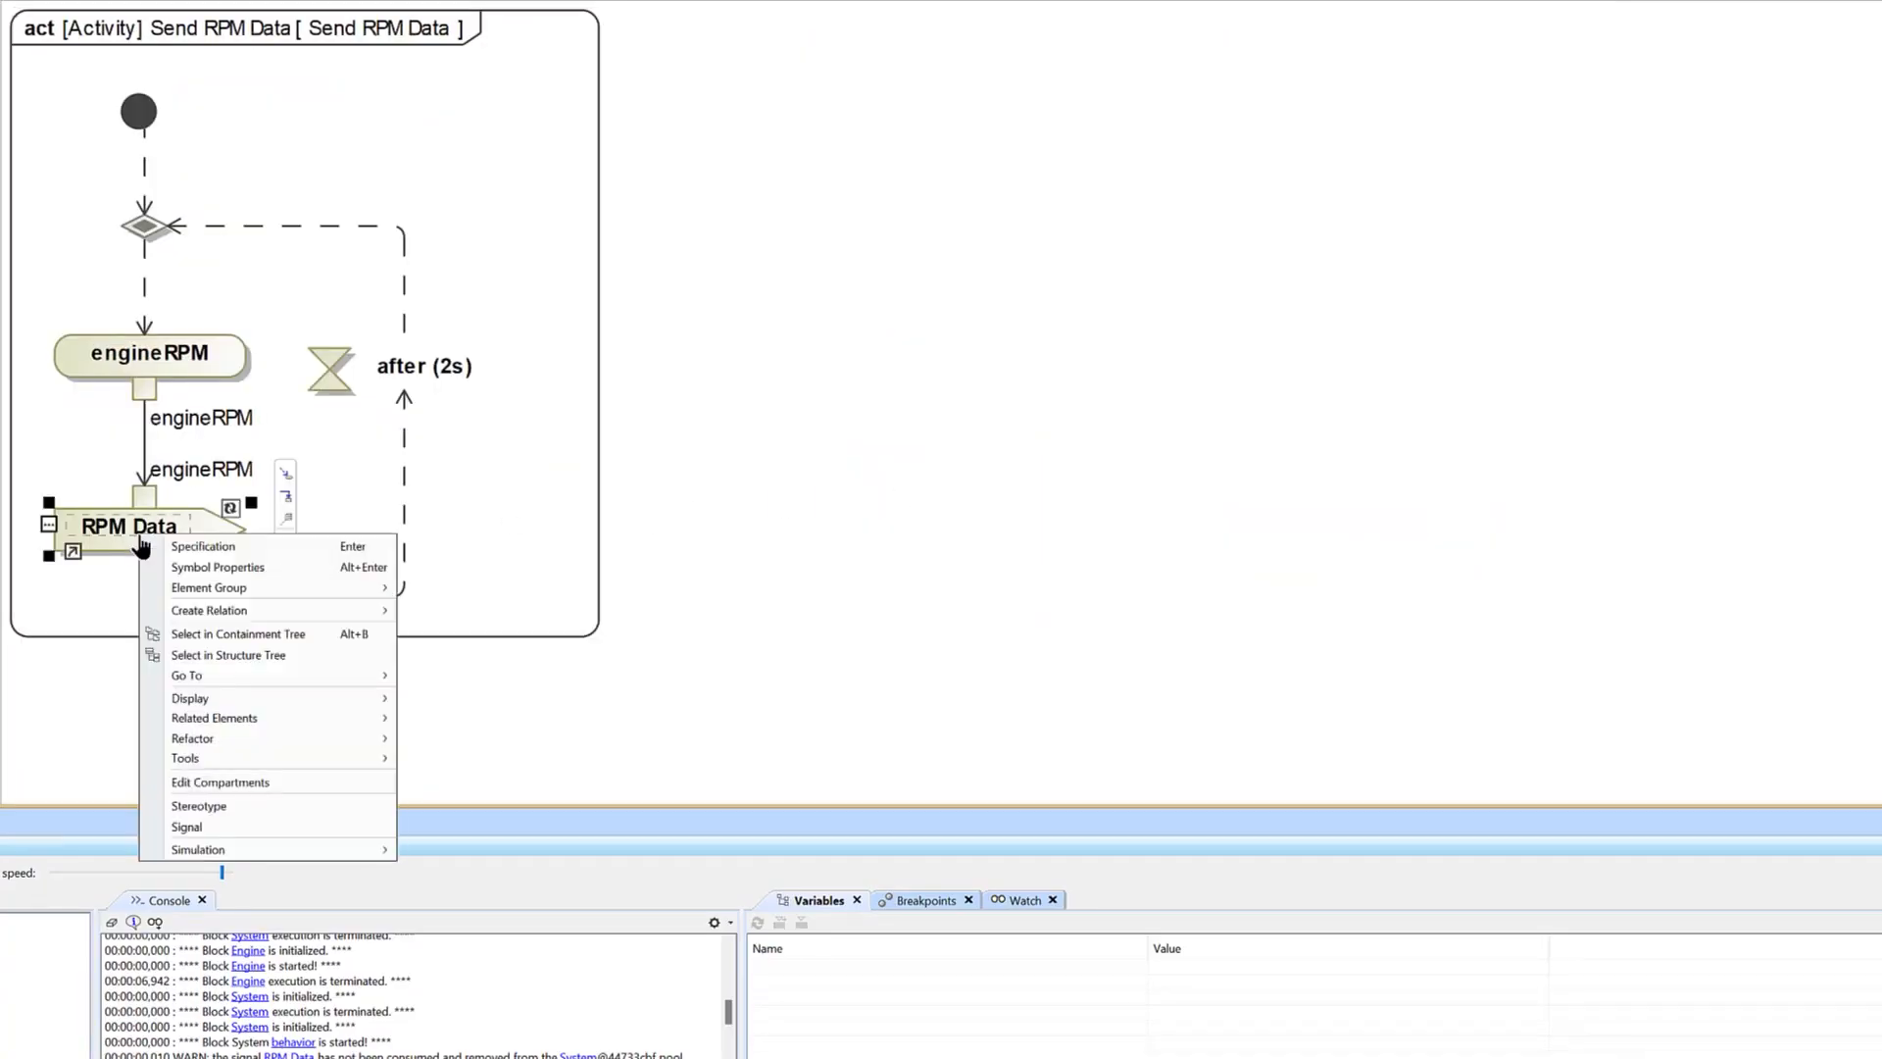
{"action": "left_click", "coordinate": [224, 546]}
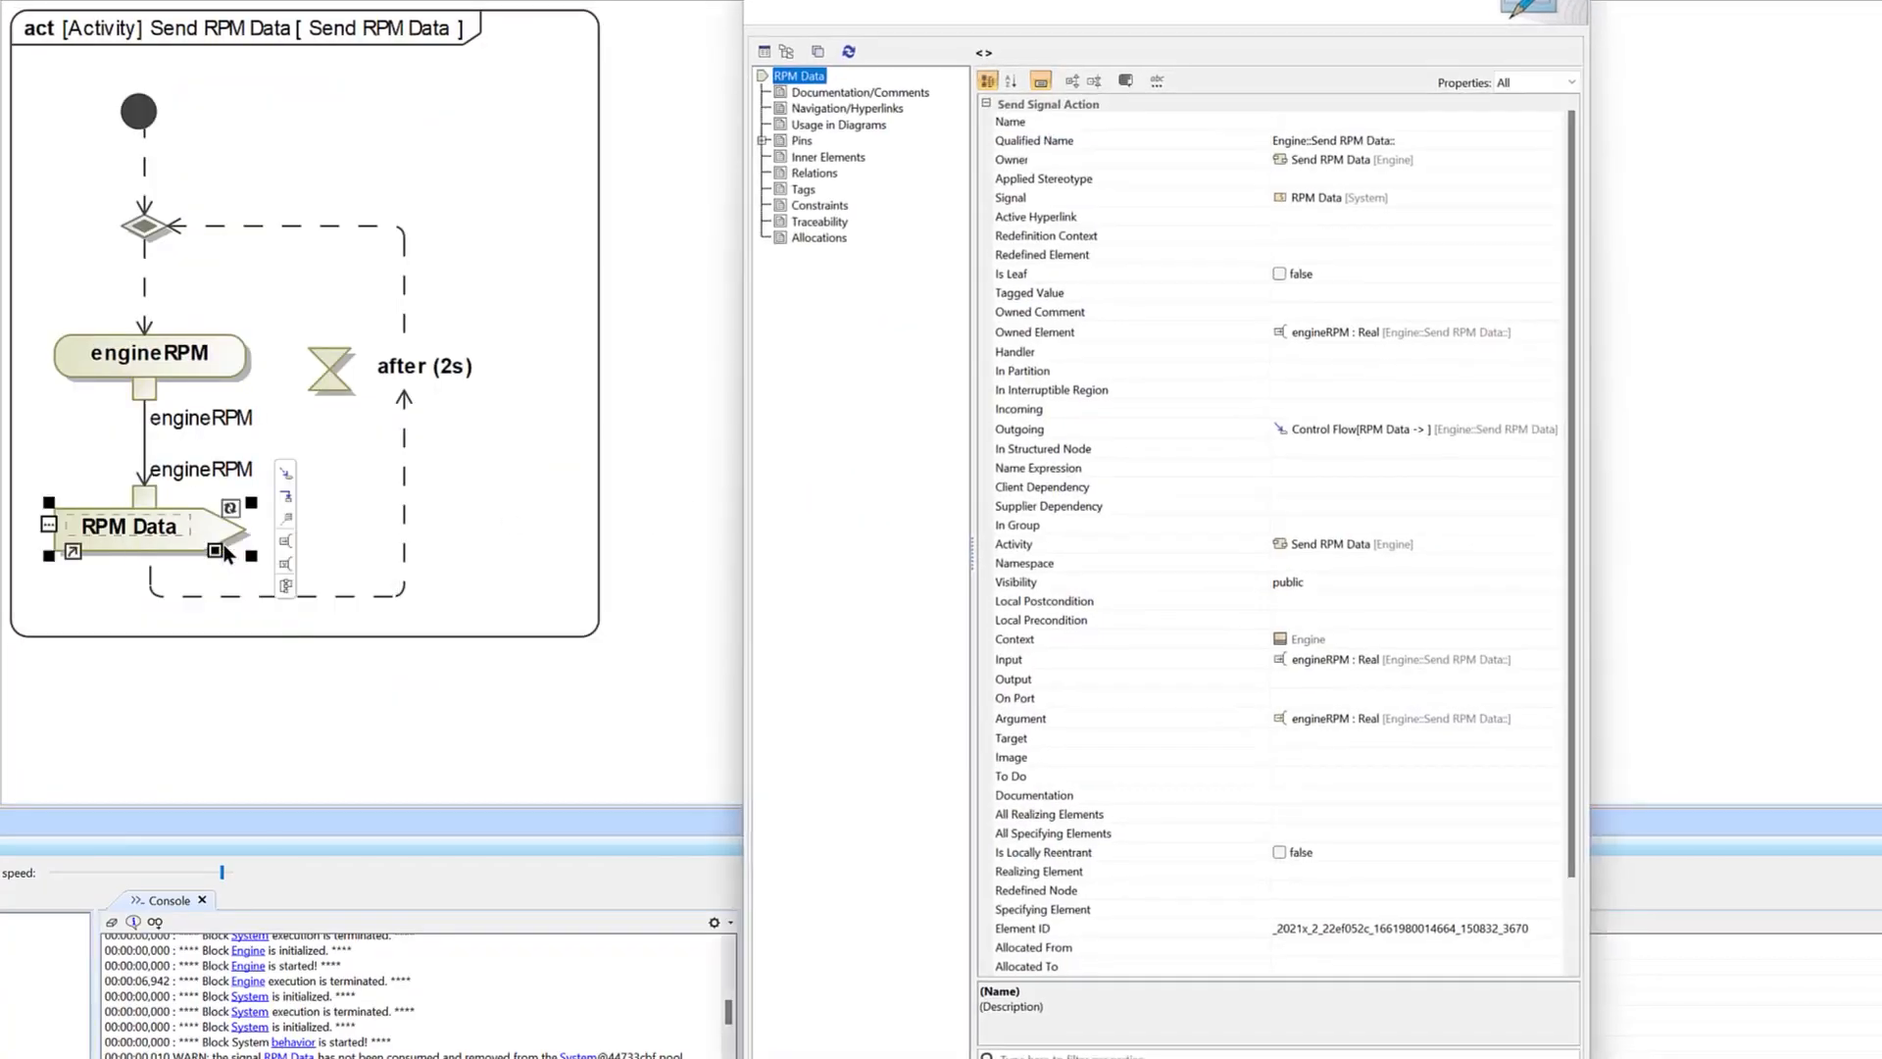
{"action": "left_click", "coordinate": [1579, 79]}
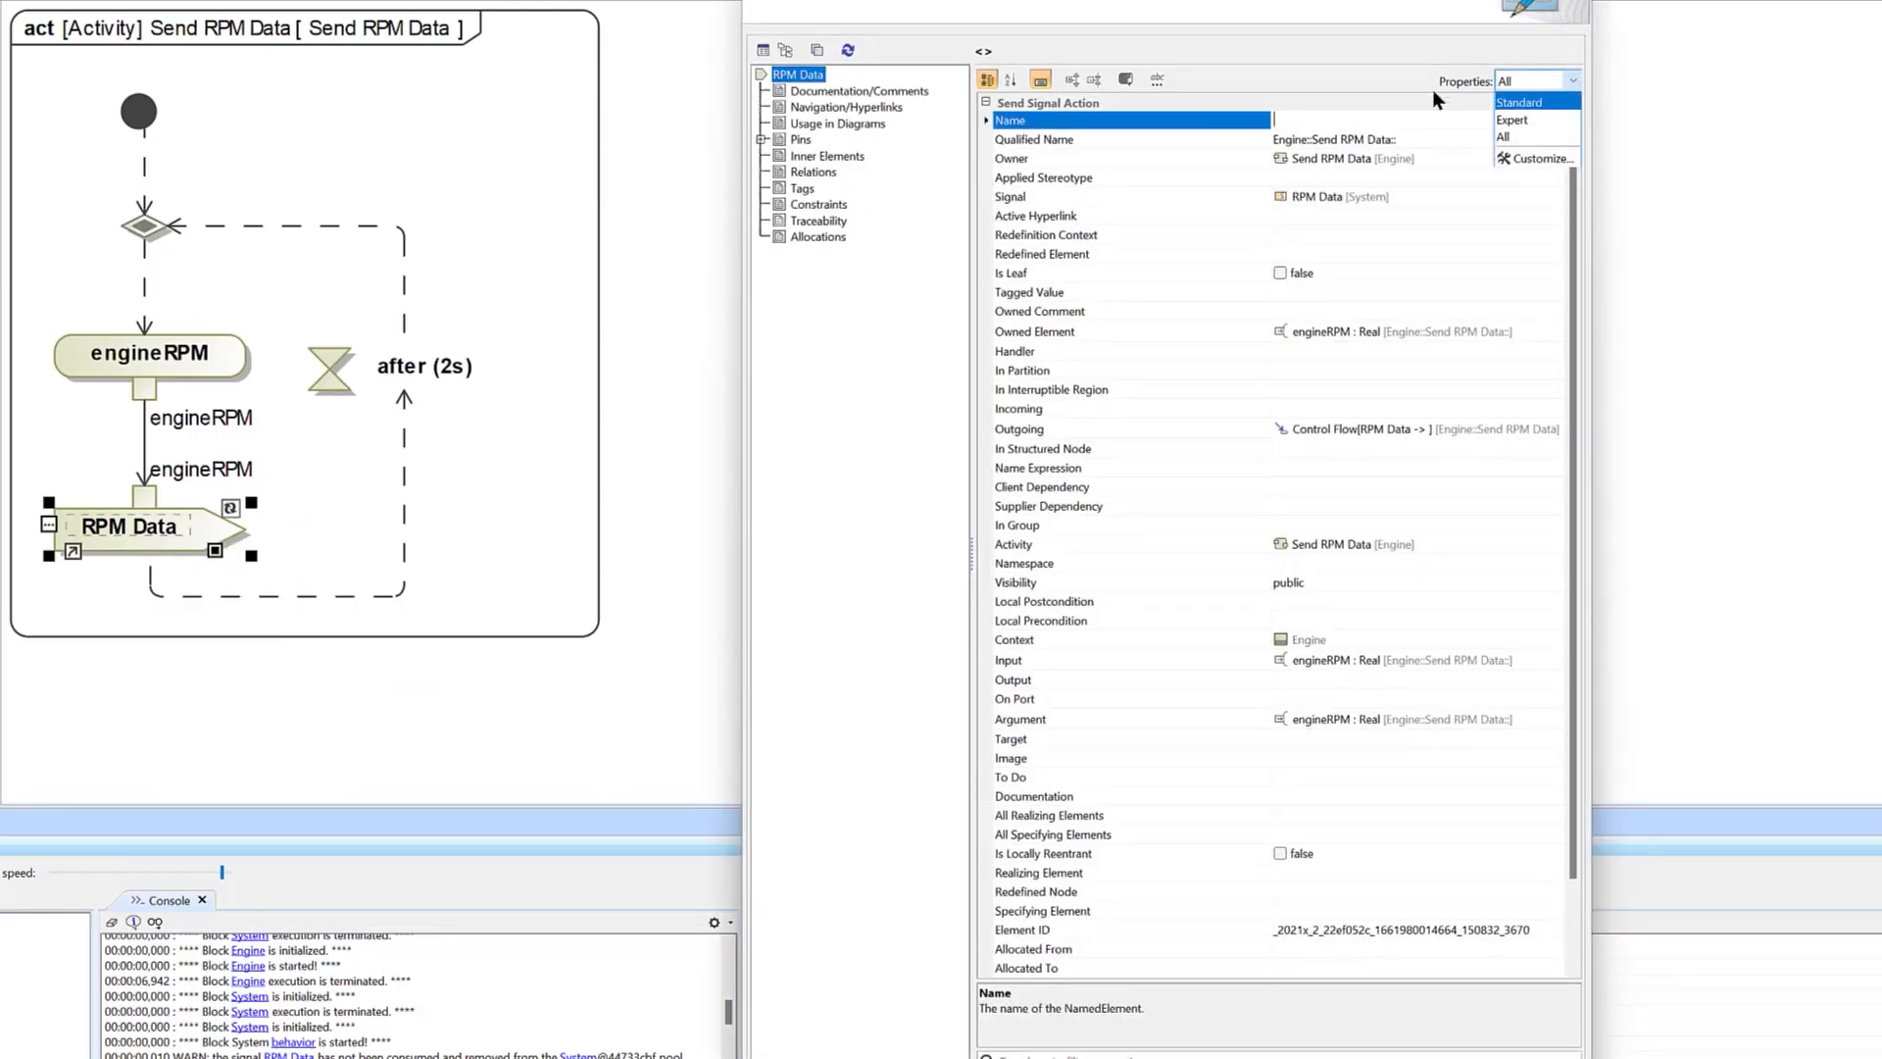
{"action": "left_click", "coordinate": [1537, 108]}
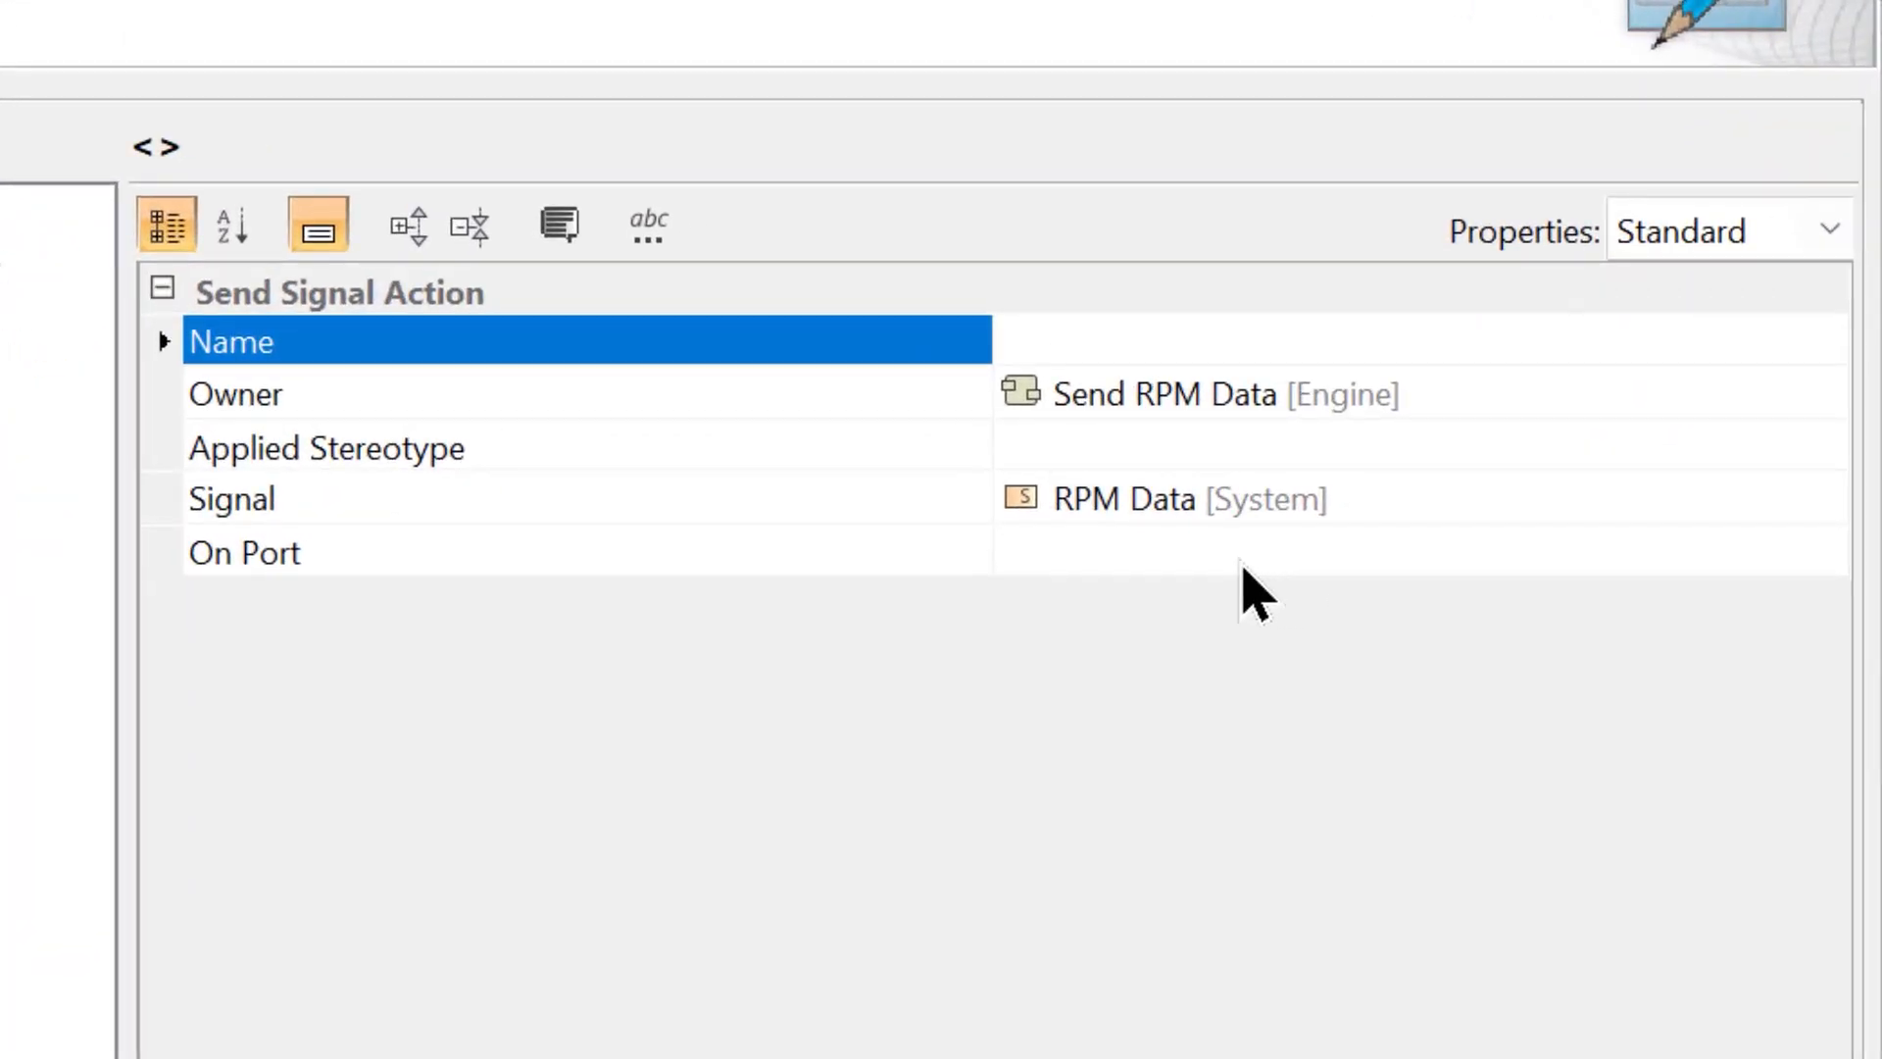
Set the RPM Data send signal action's On Port property to engine IF and close the specification
{"action": "left_click", "coordinate": [812, 554]}
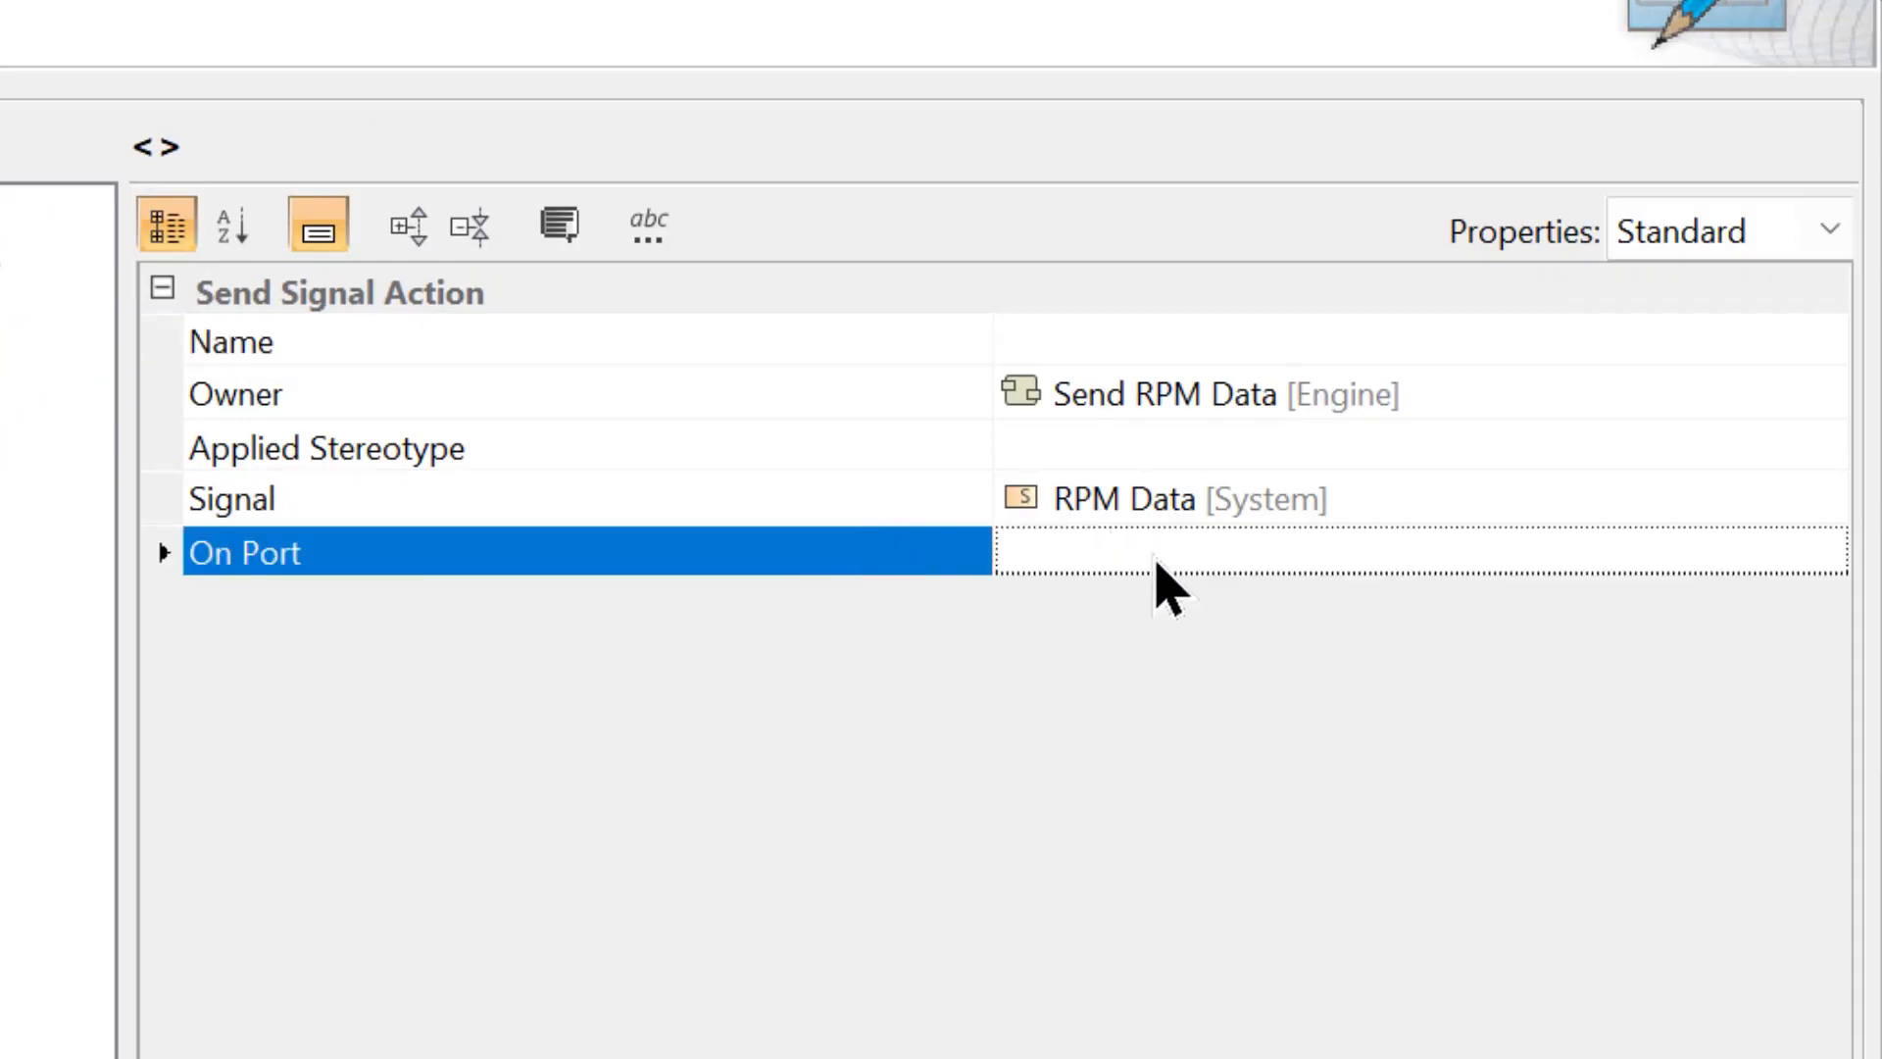
{"action": "left_click", "coordinate": [1157, 559]}
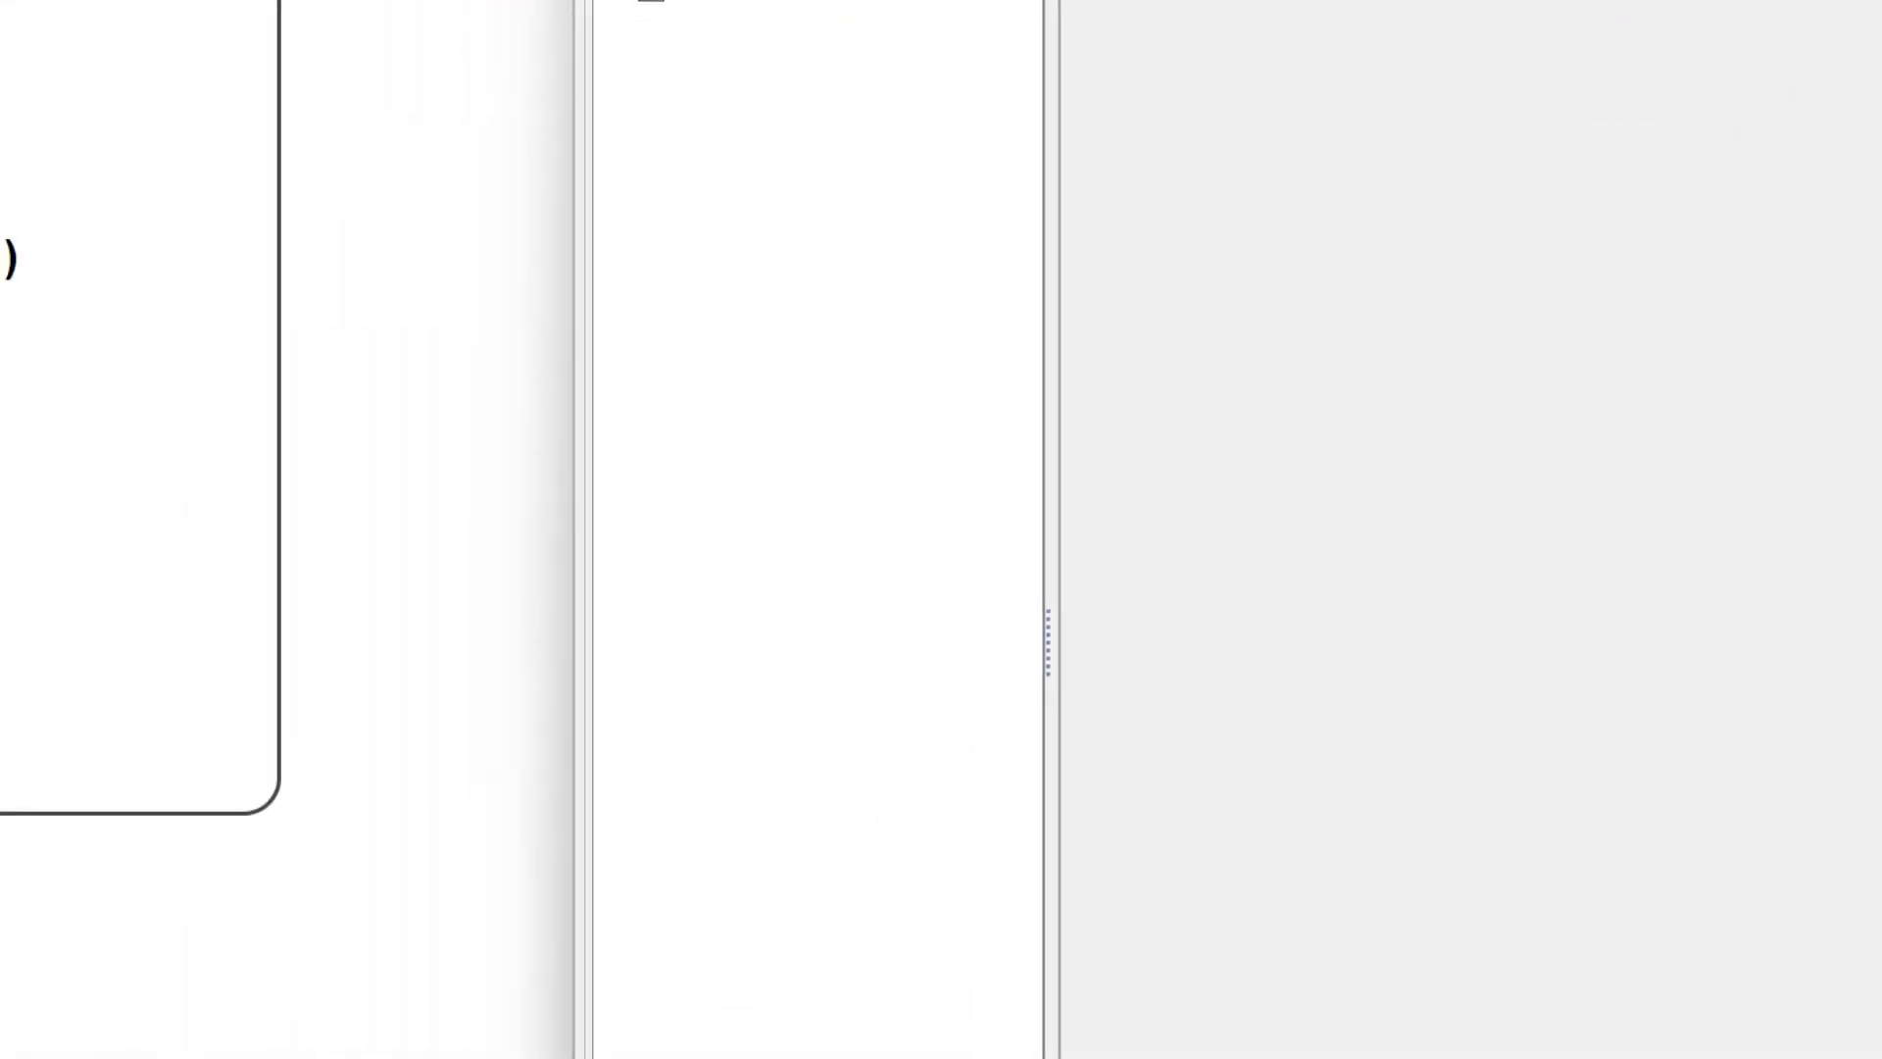
{"action": "left_click", "coordinate": [1824, 552]}
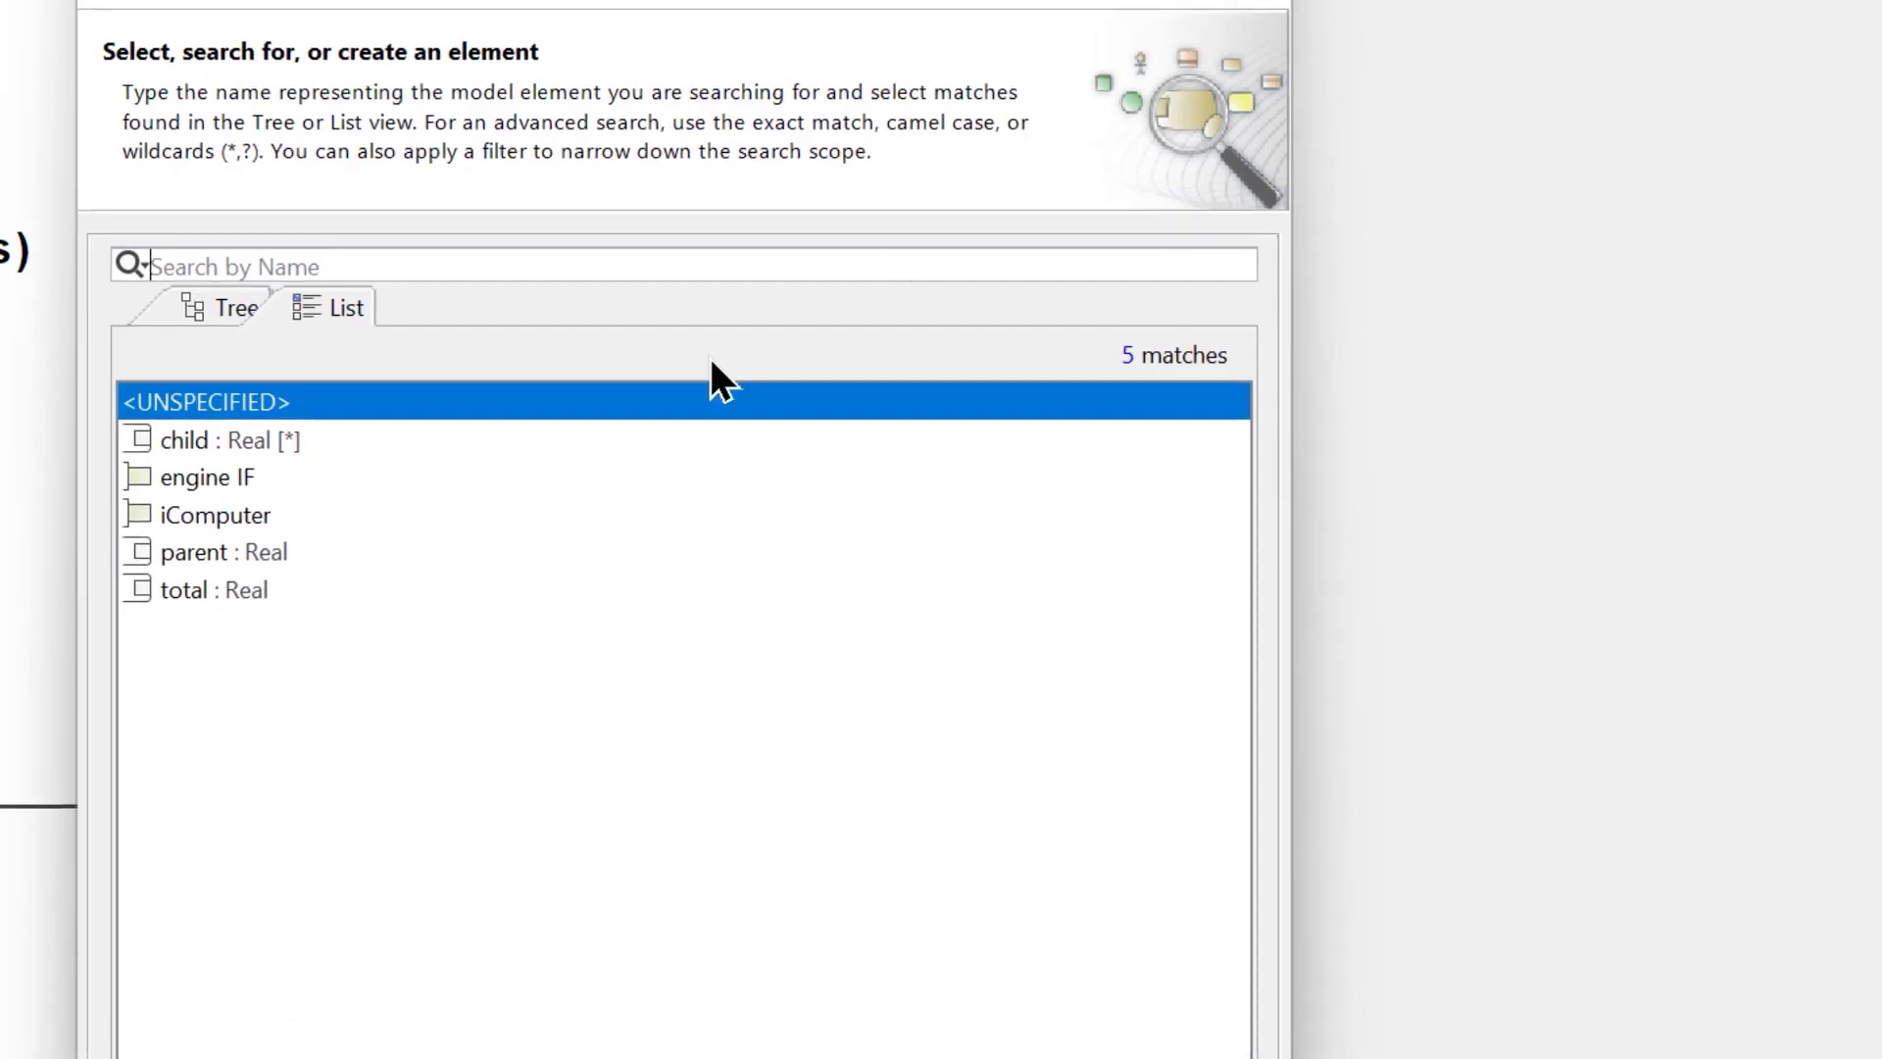
{"action": "left_click", "coordinate": [209, 479]}
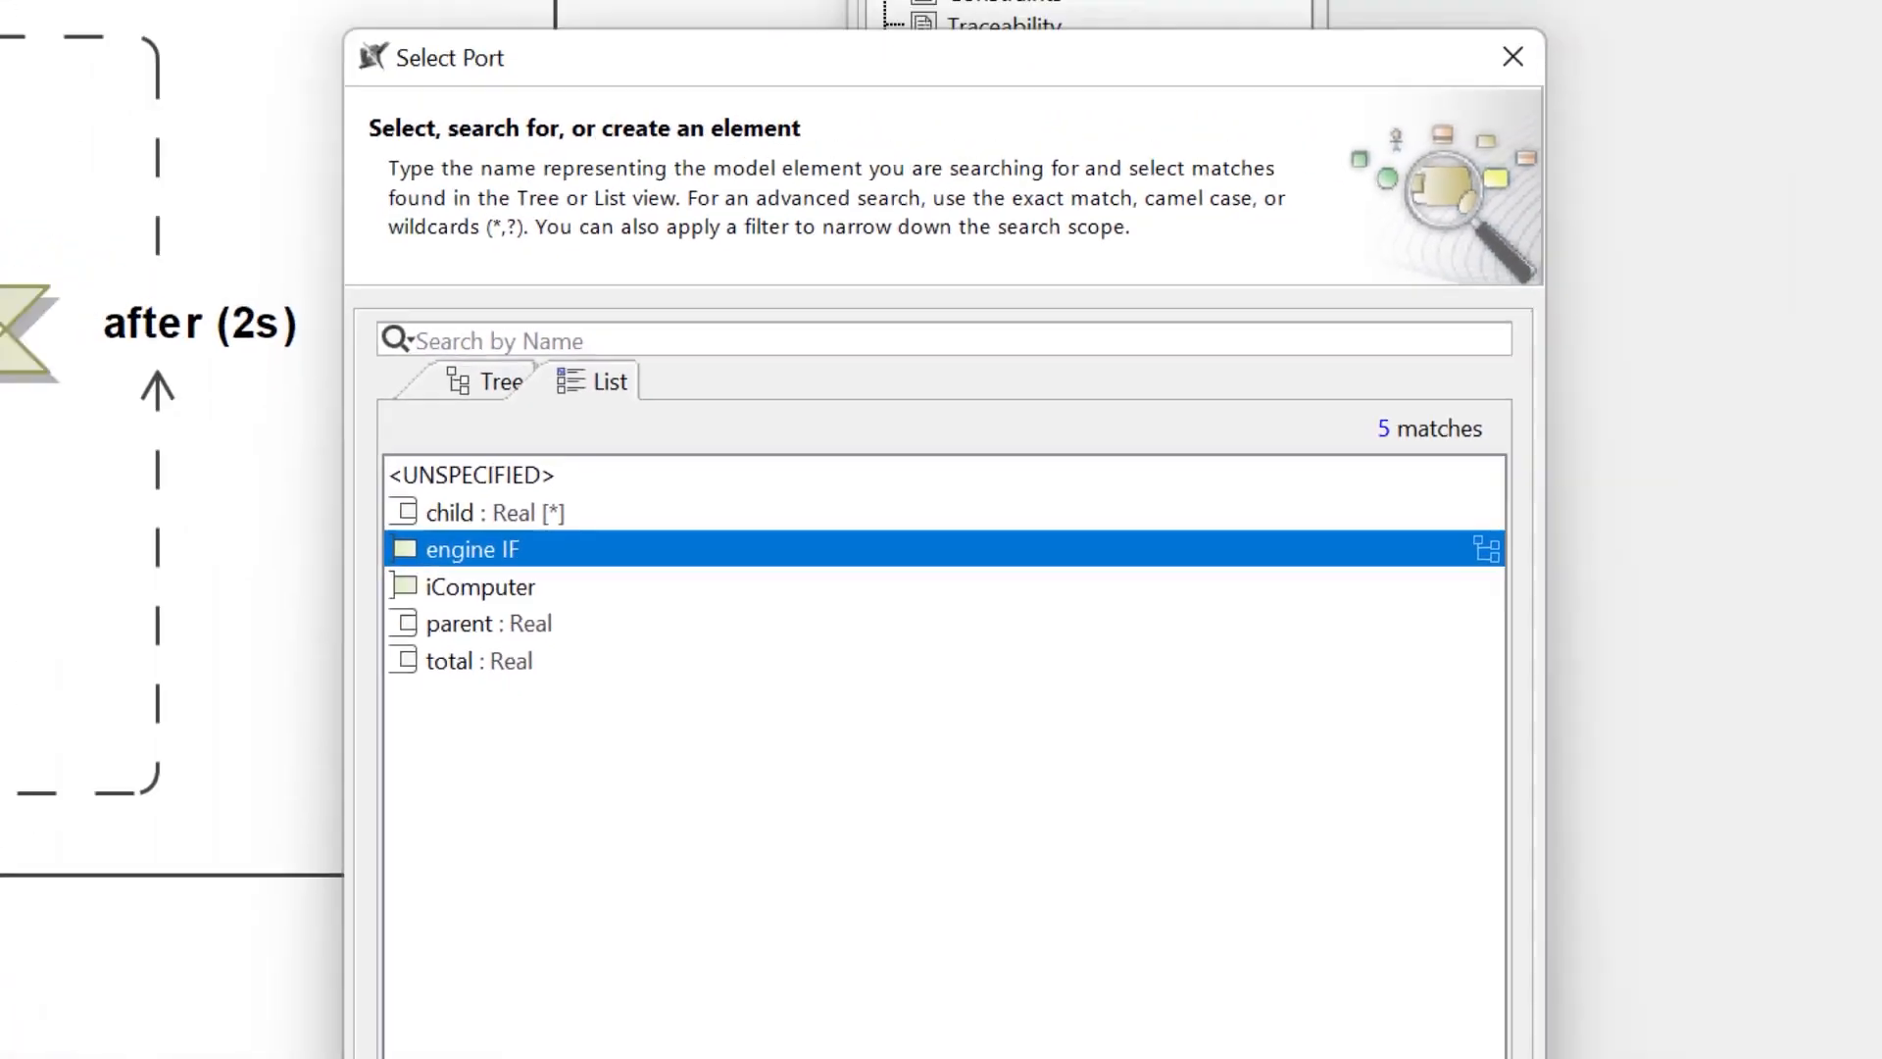
{"action": "left_click", "coordinate": [1079, 993]}
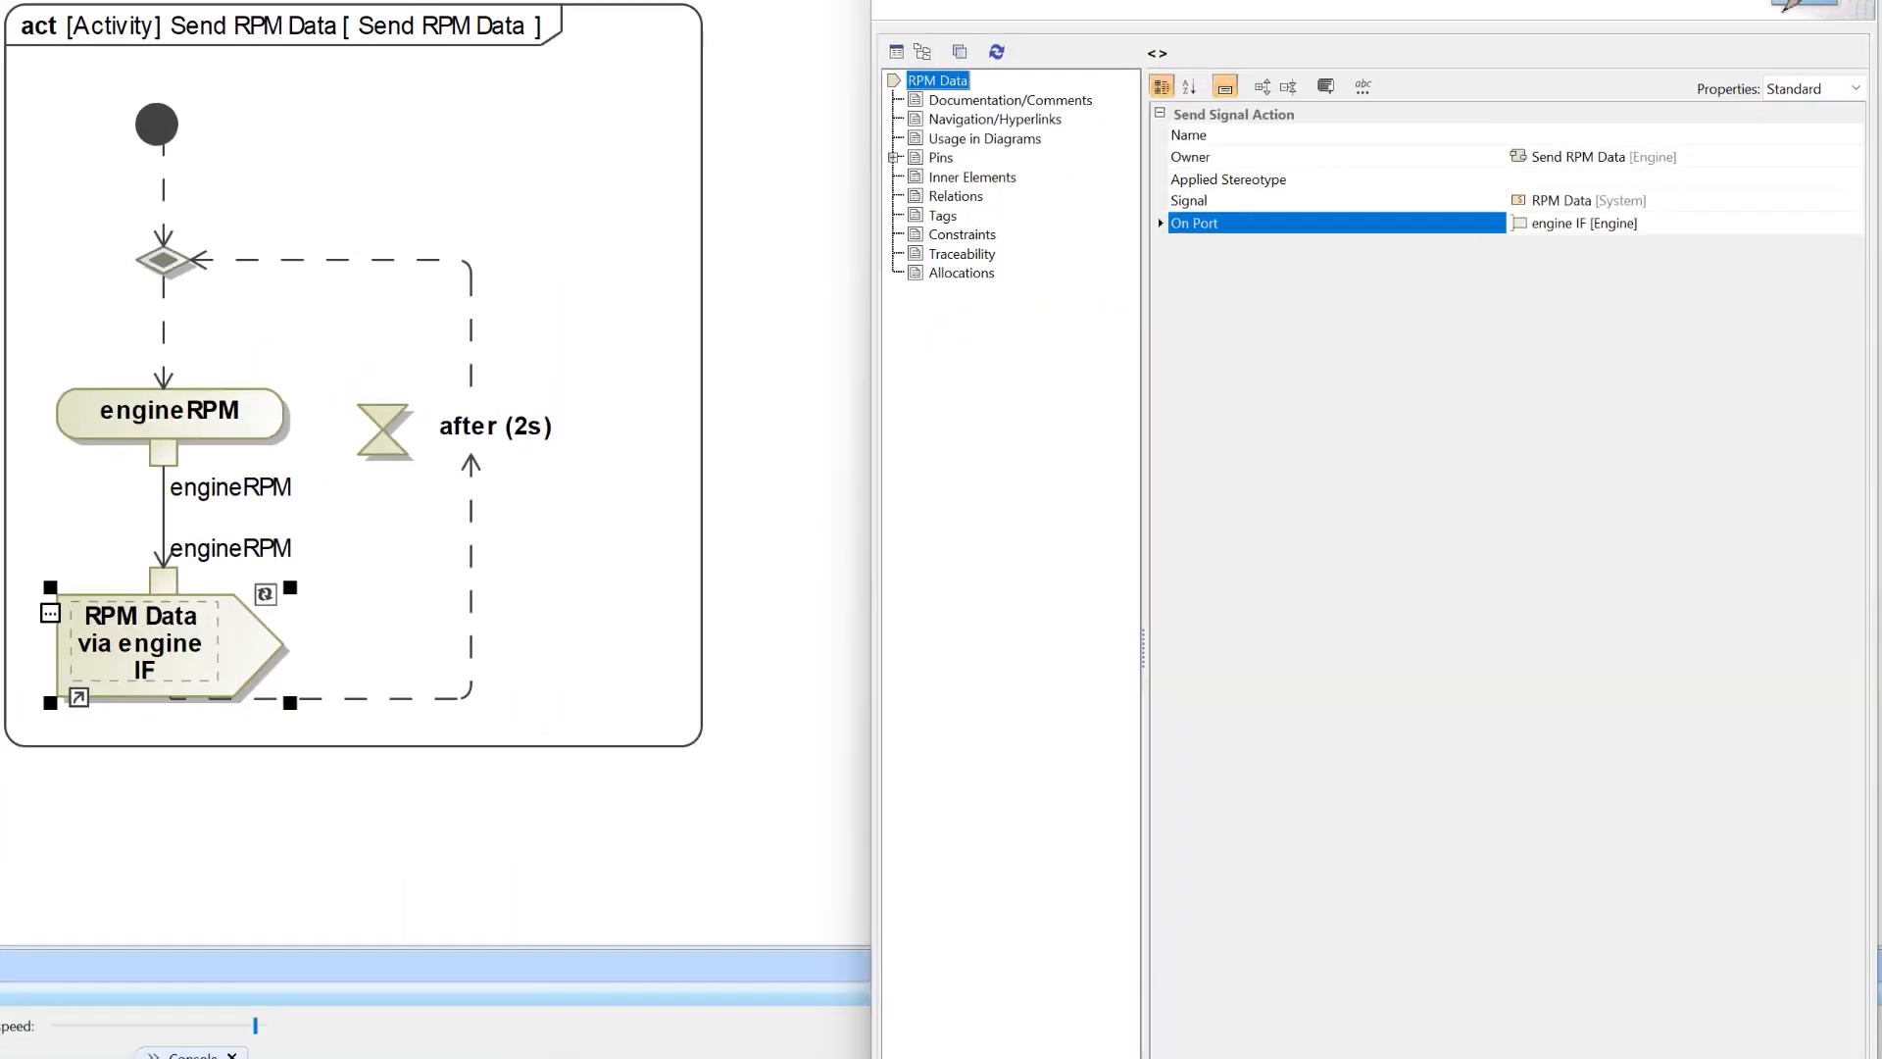
{"action": "left_click", "coordinate": [1294, 1058]}
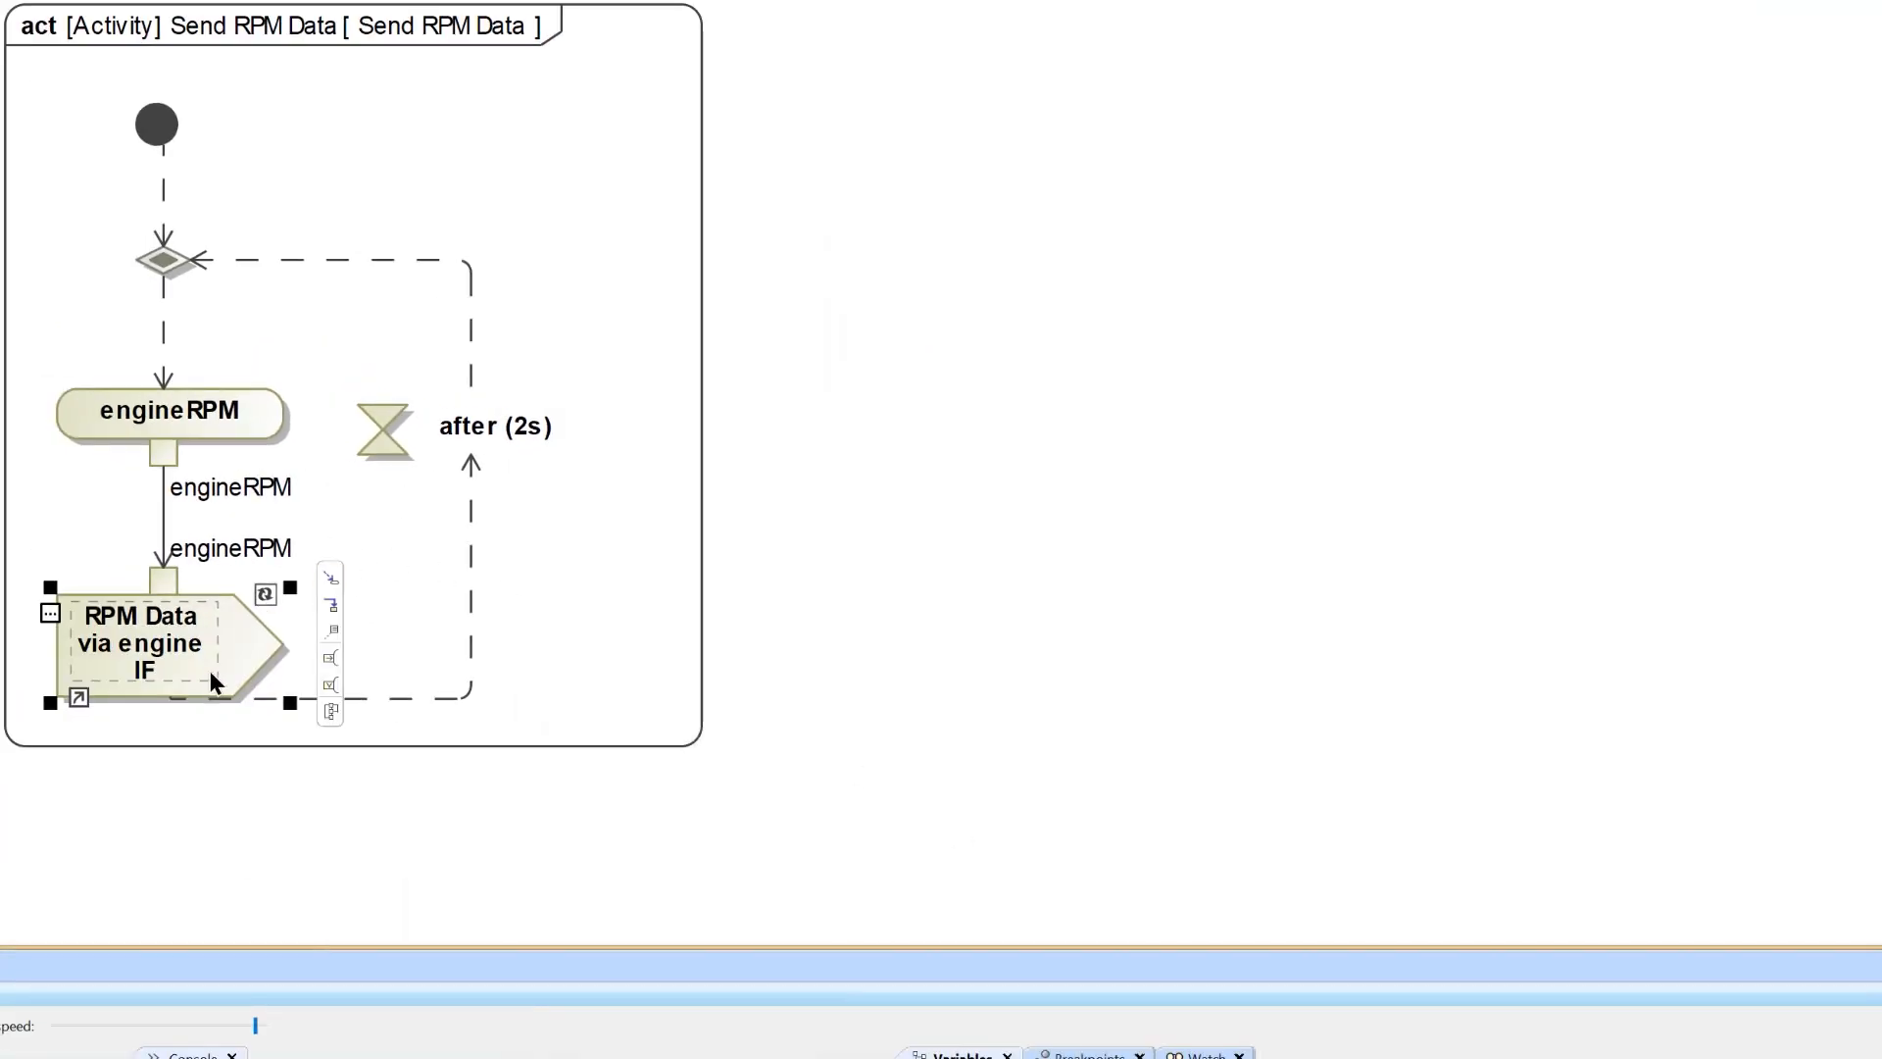
Widen the send signal action so its label fits on one line and shift the 2-second time event away from it
{"action": "left_click_drag", "start_coordinate": [291, 702], "coordinate": [455, 639]}
{"action": "left_click", "coordinate": [557, 561]}
{"action": "left_click", "coordinate": [335, 643]}
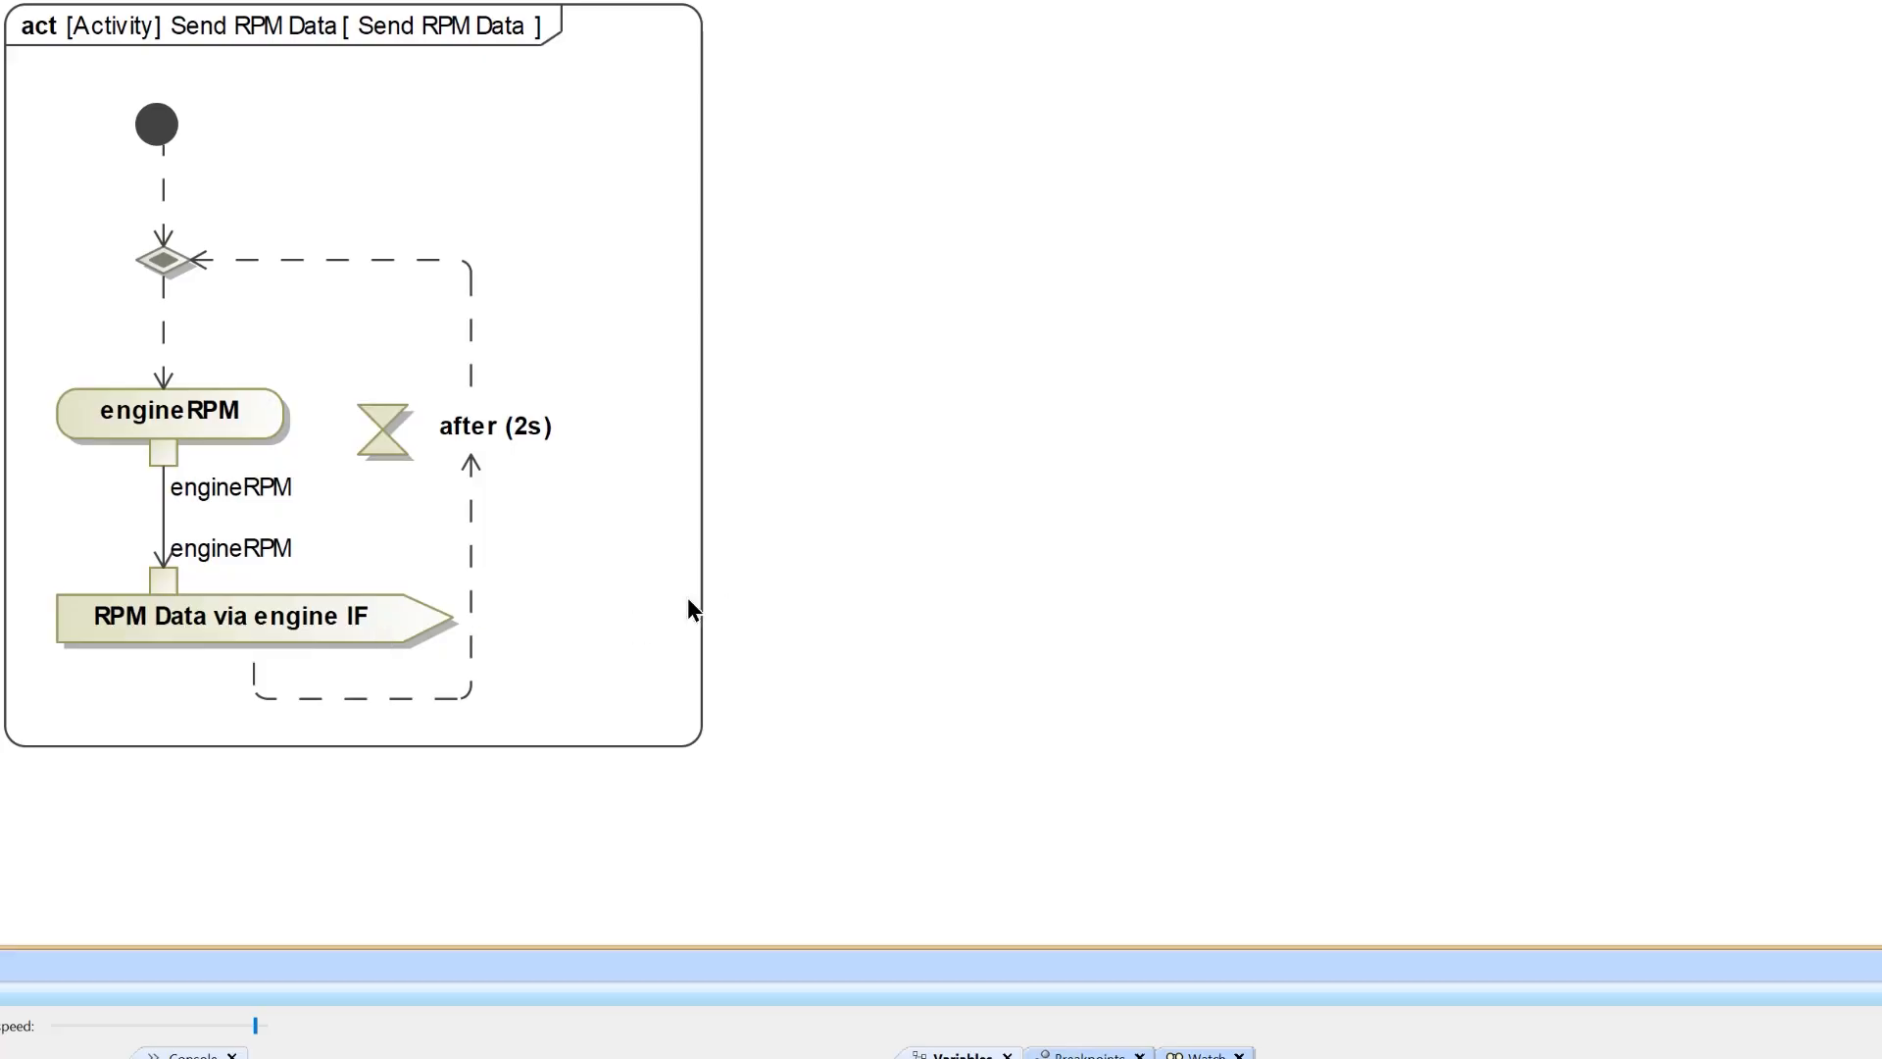
{"action": "left_click", "coordinate": [474, 663]}
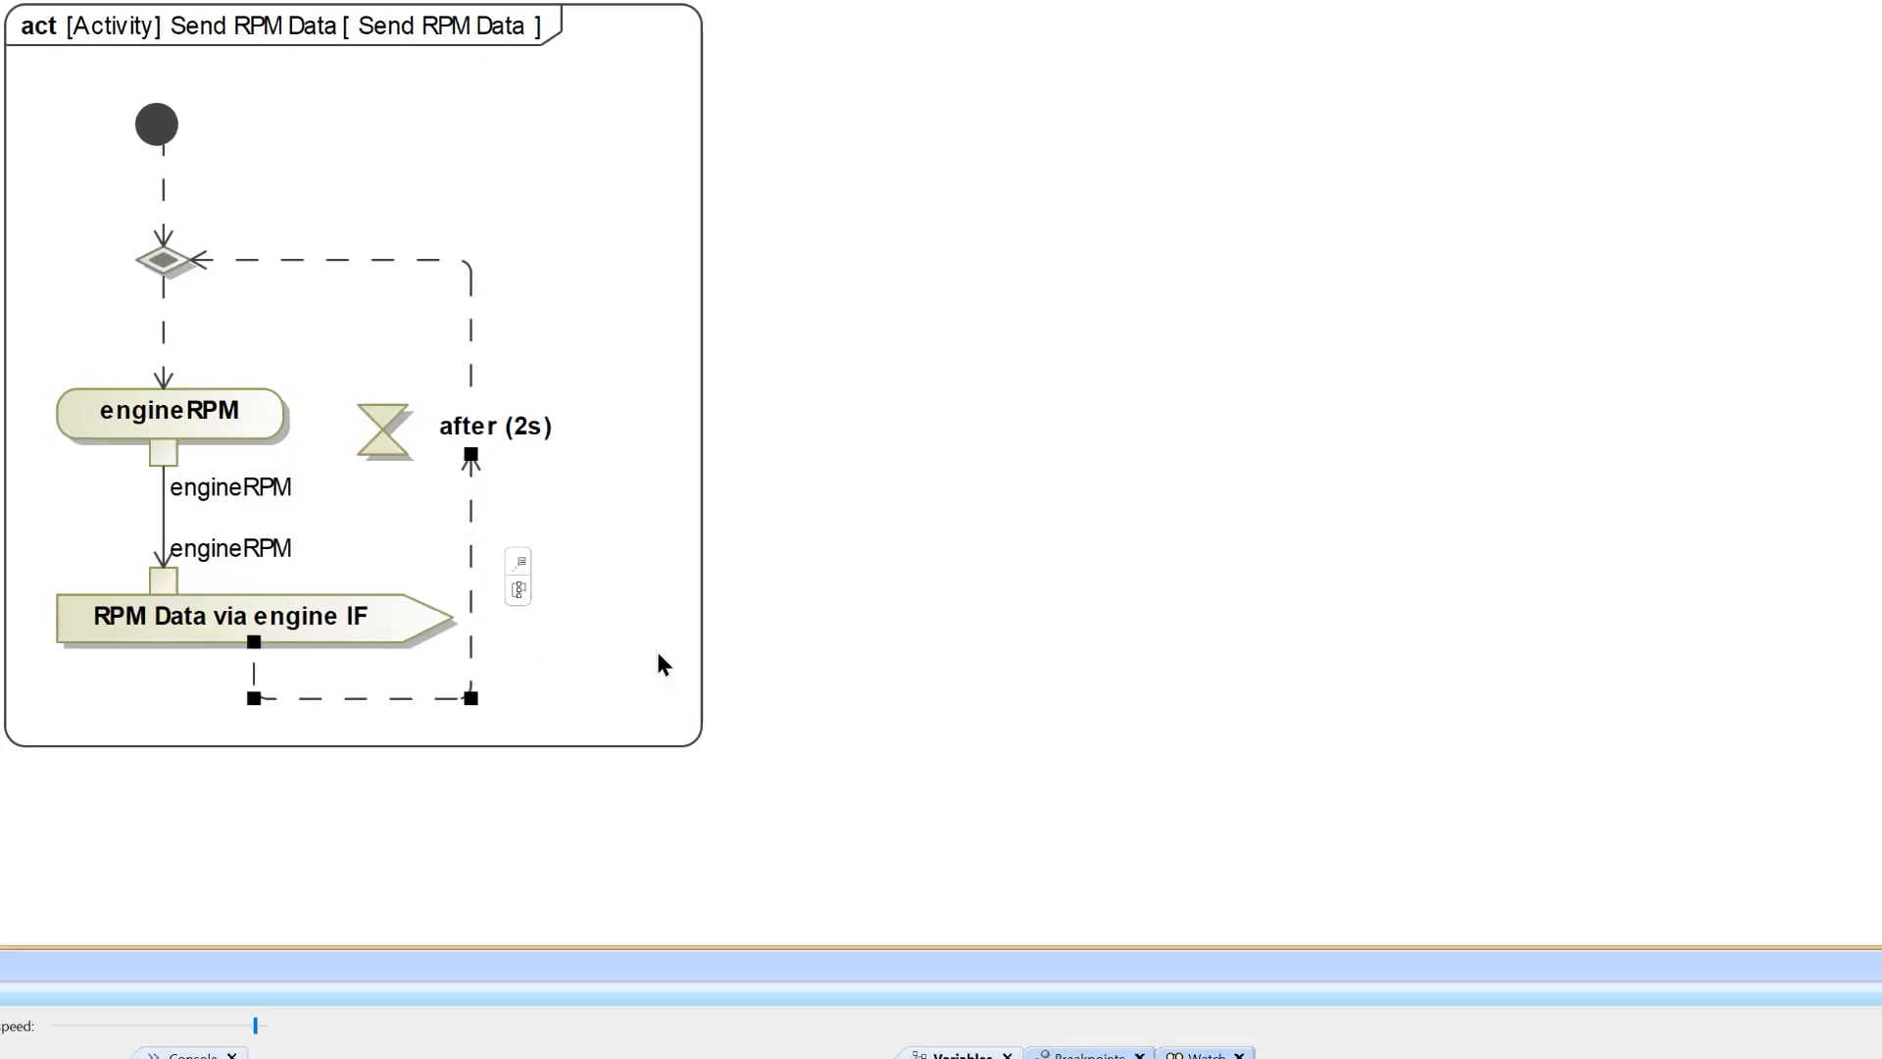
{"action": "left_click_drag", "start_coordinate": [382, 430], "coordinate": [477, 431]}
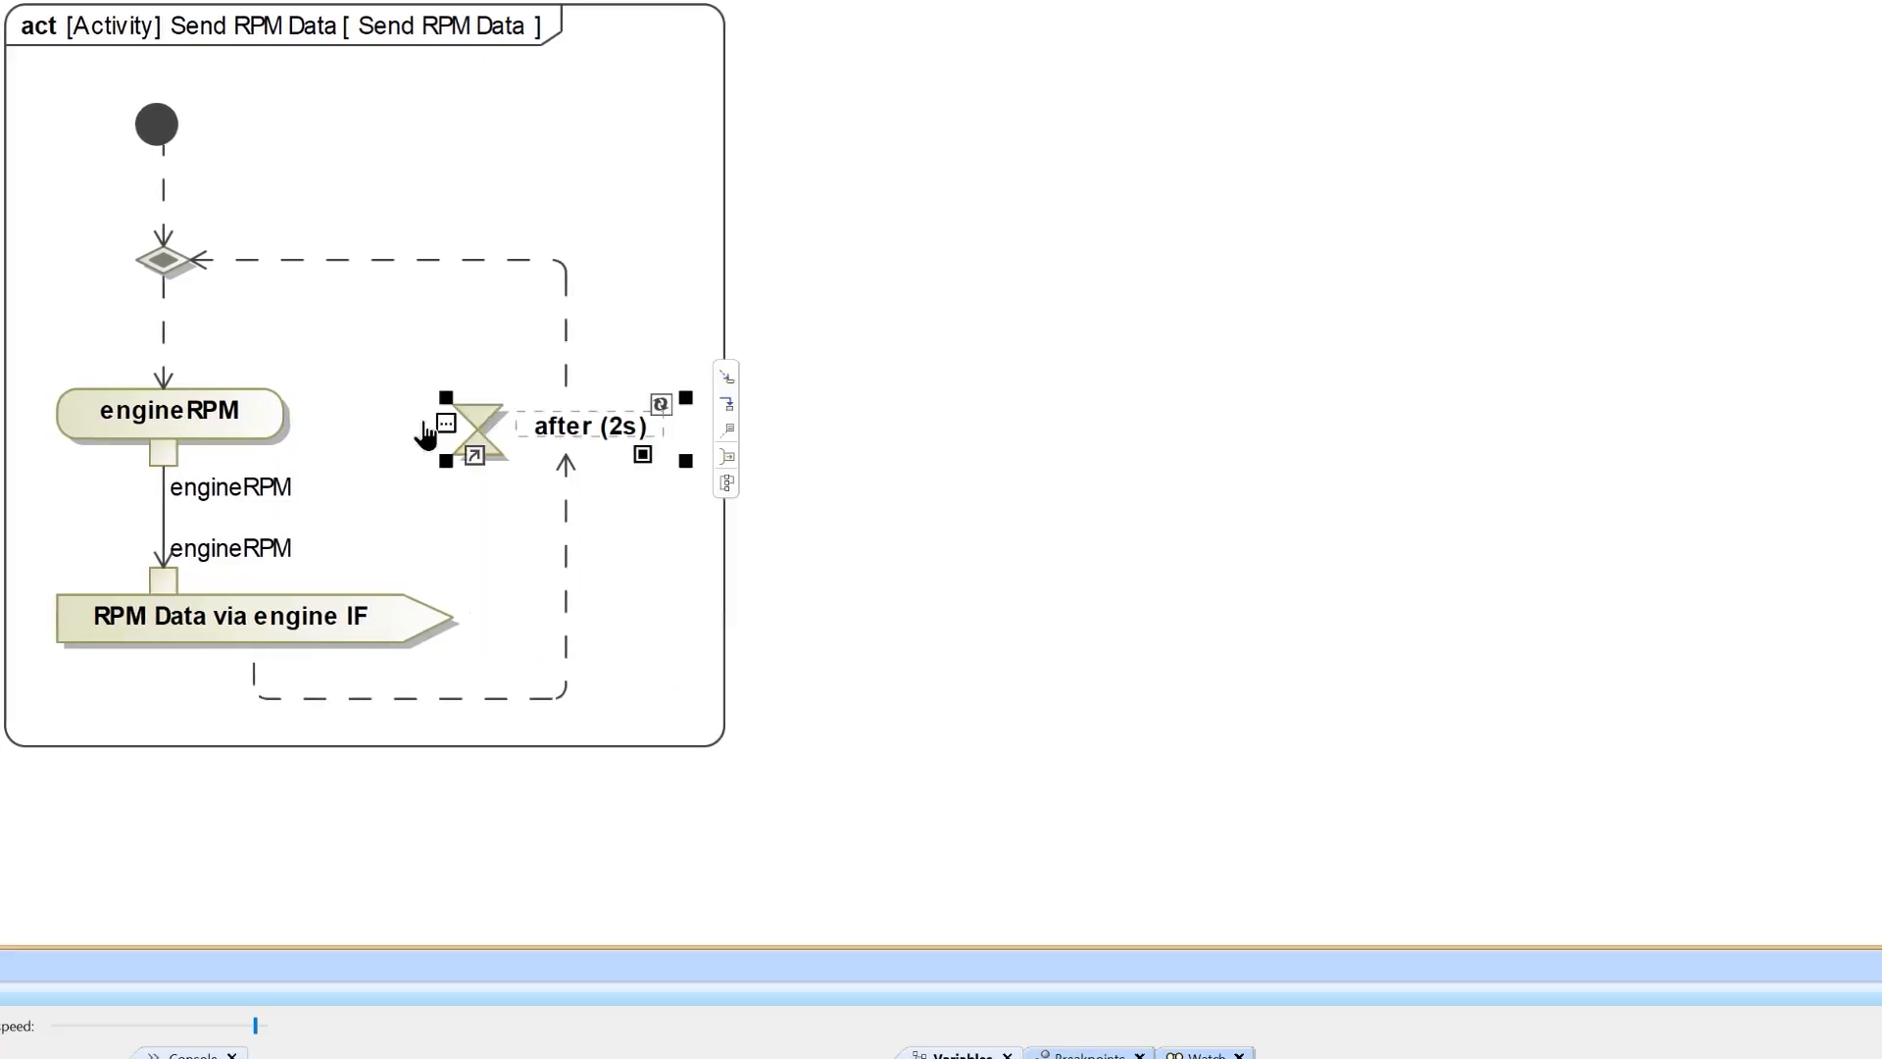
{"action": "left_click", "coordinate": [420, 223]}
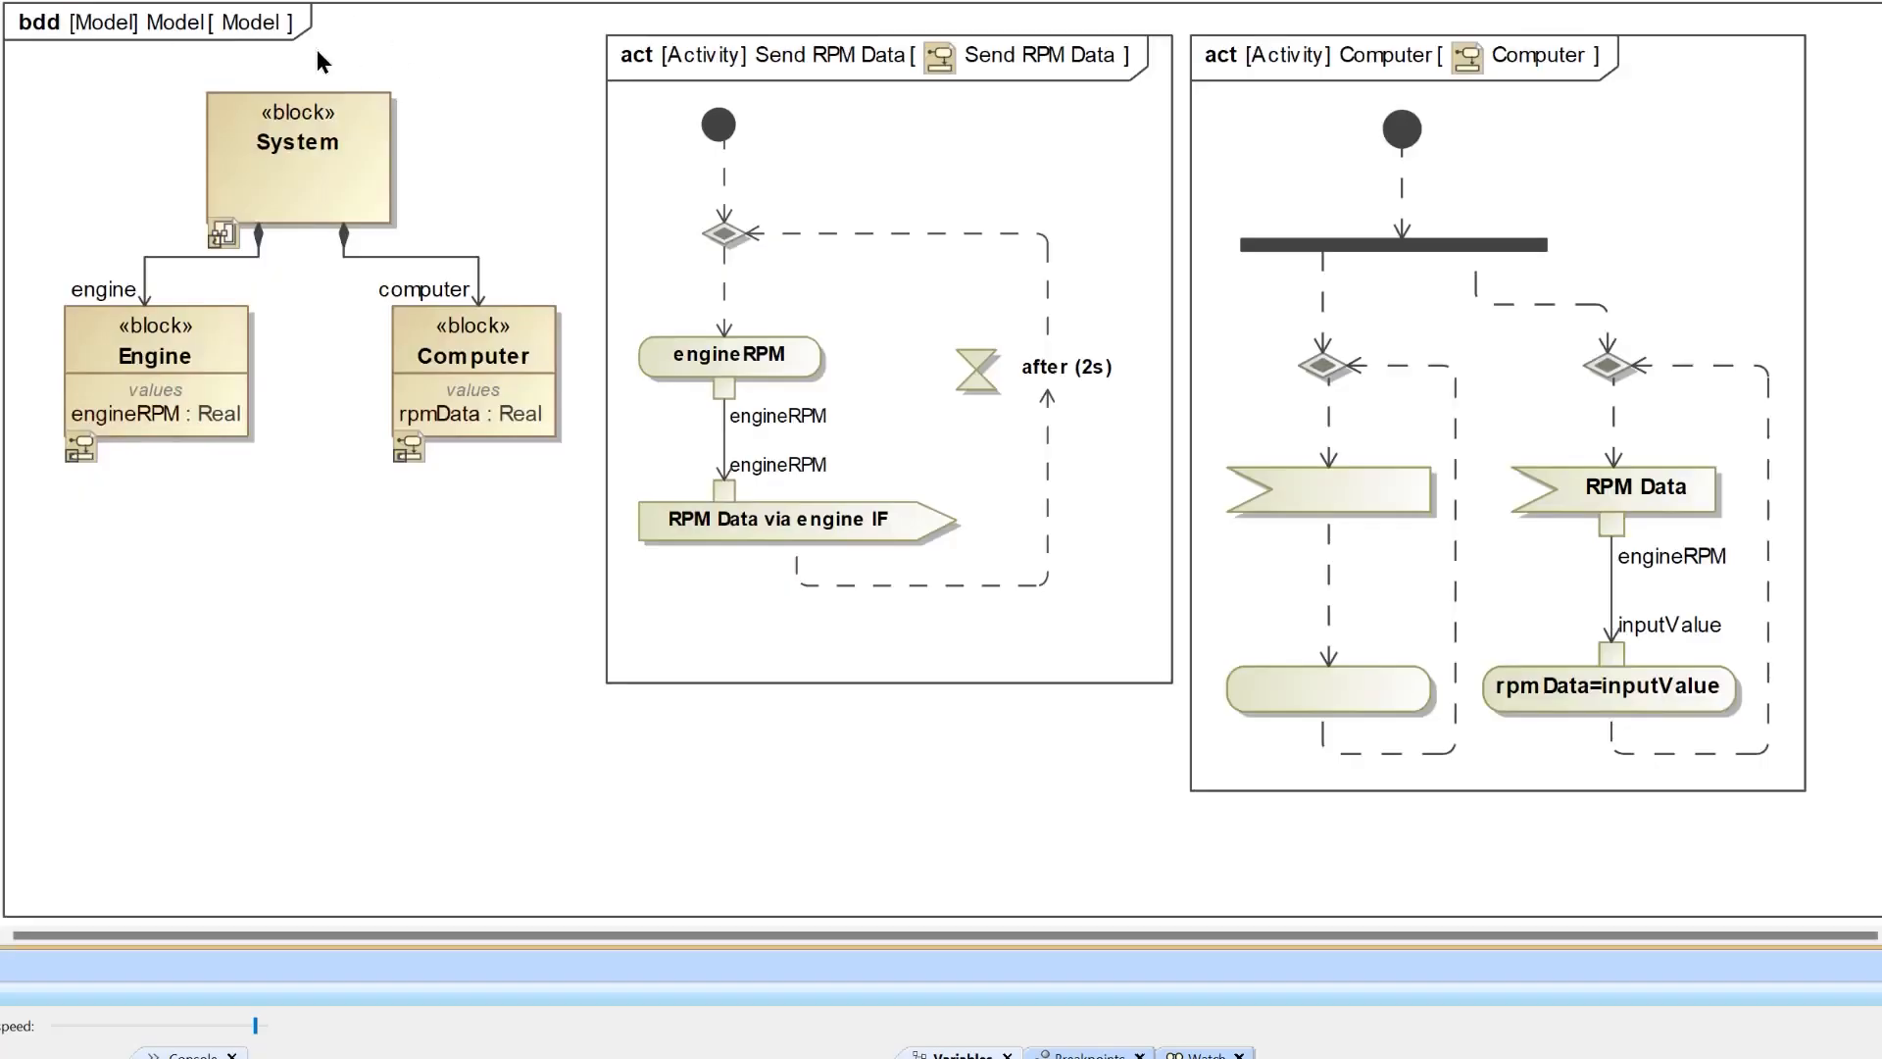
Place the System internal block diagram below the blocks in the block definition diagram and display its contents there
{"action": "right_click", "coordinate": [317, 117]}
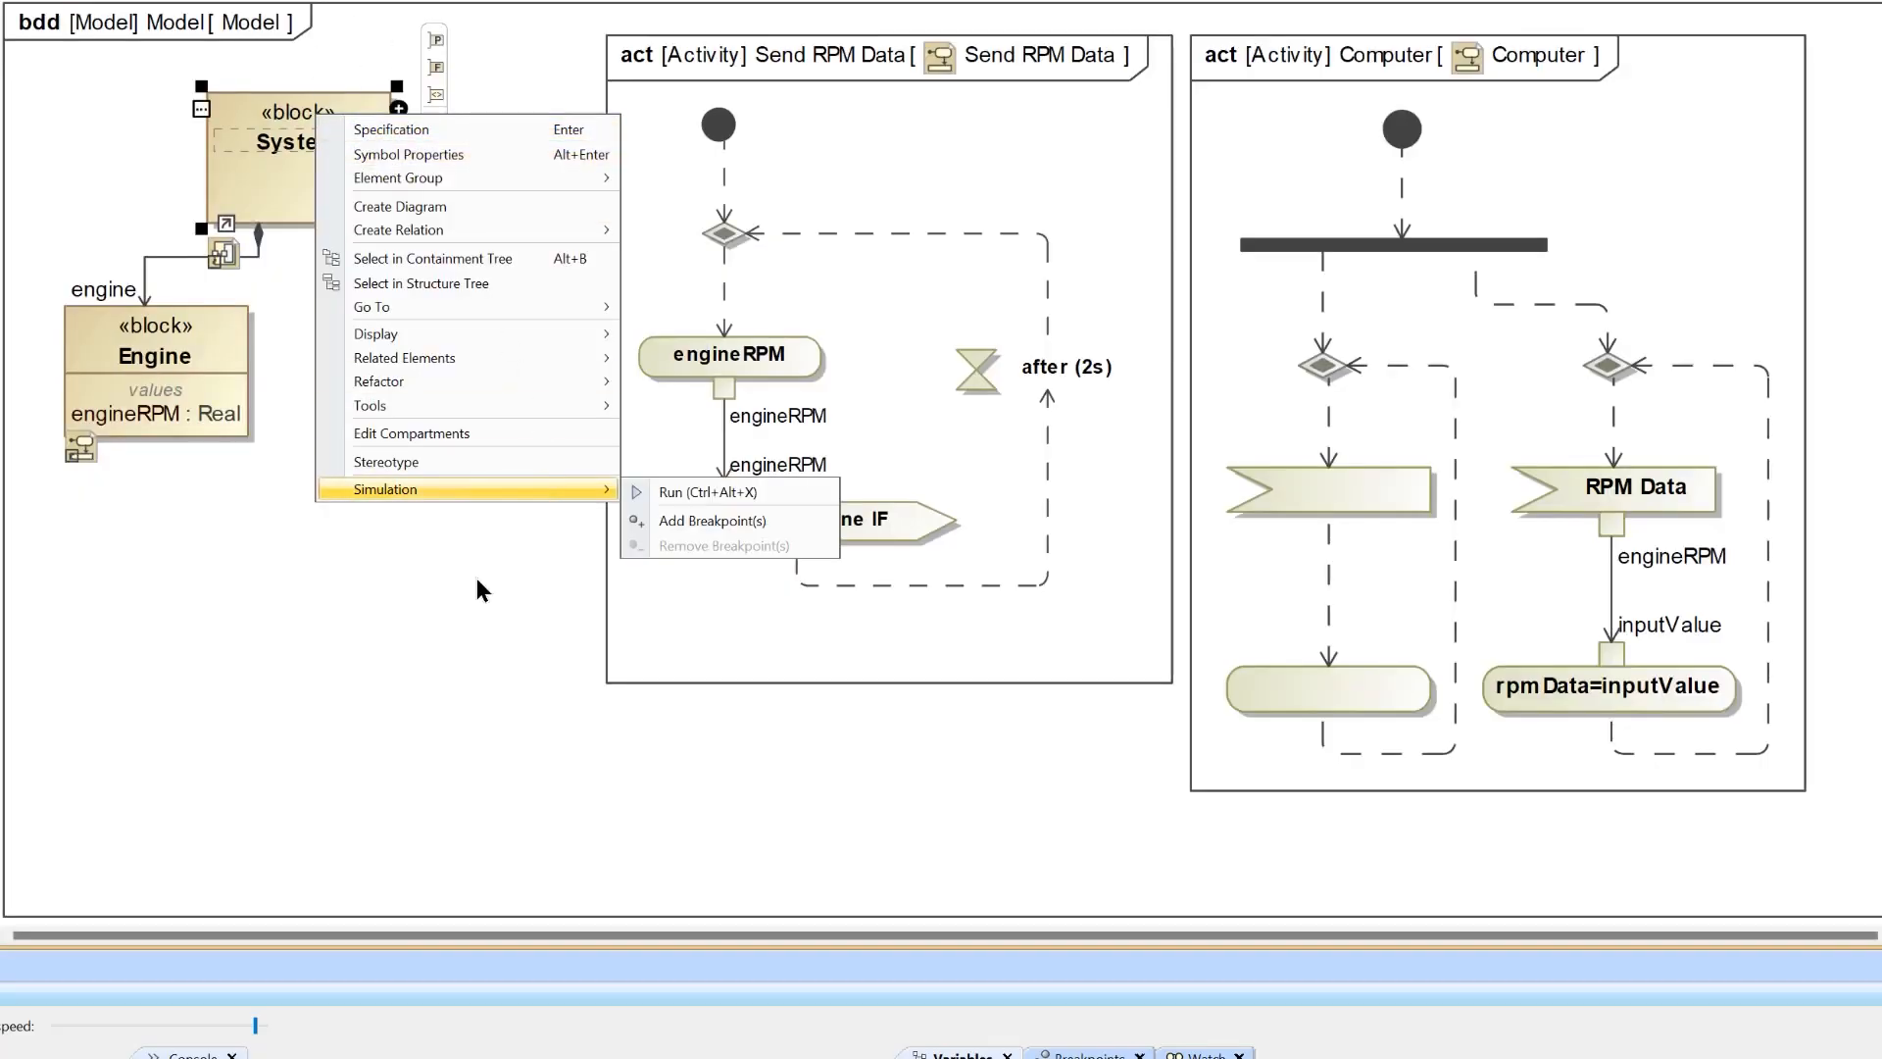
{"action": "key", "text": "Escape"}
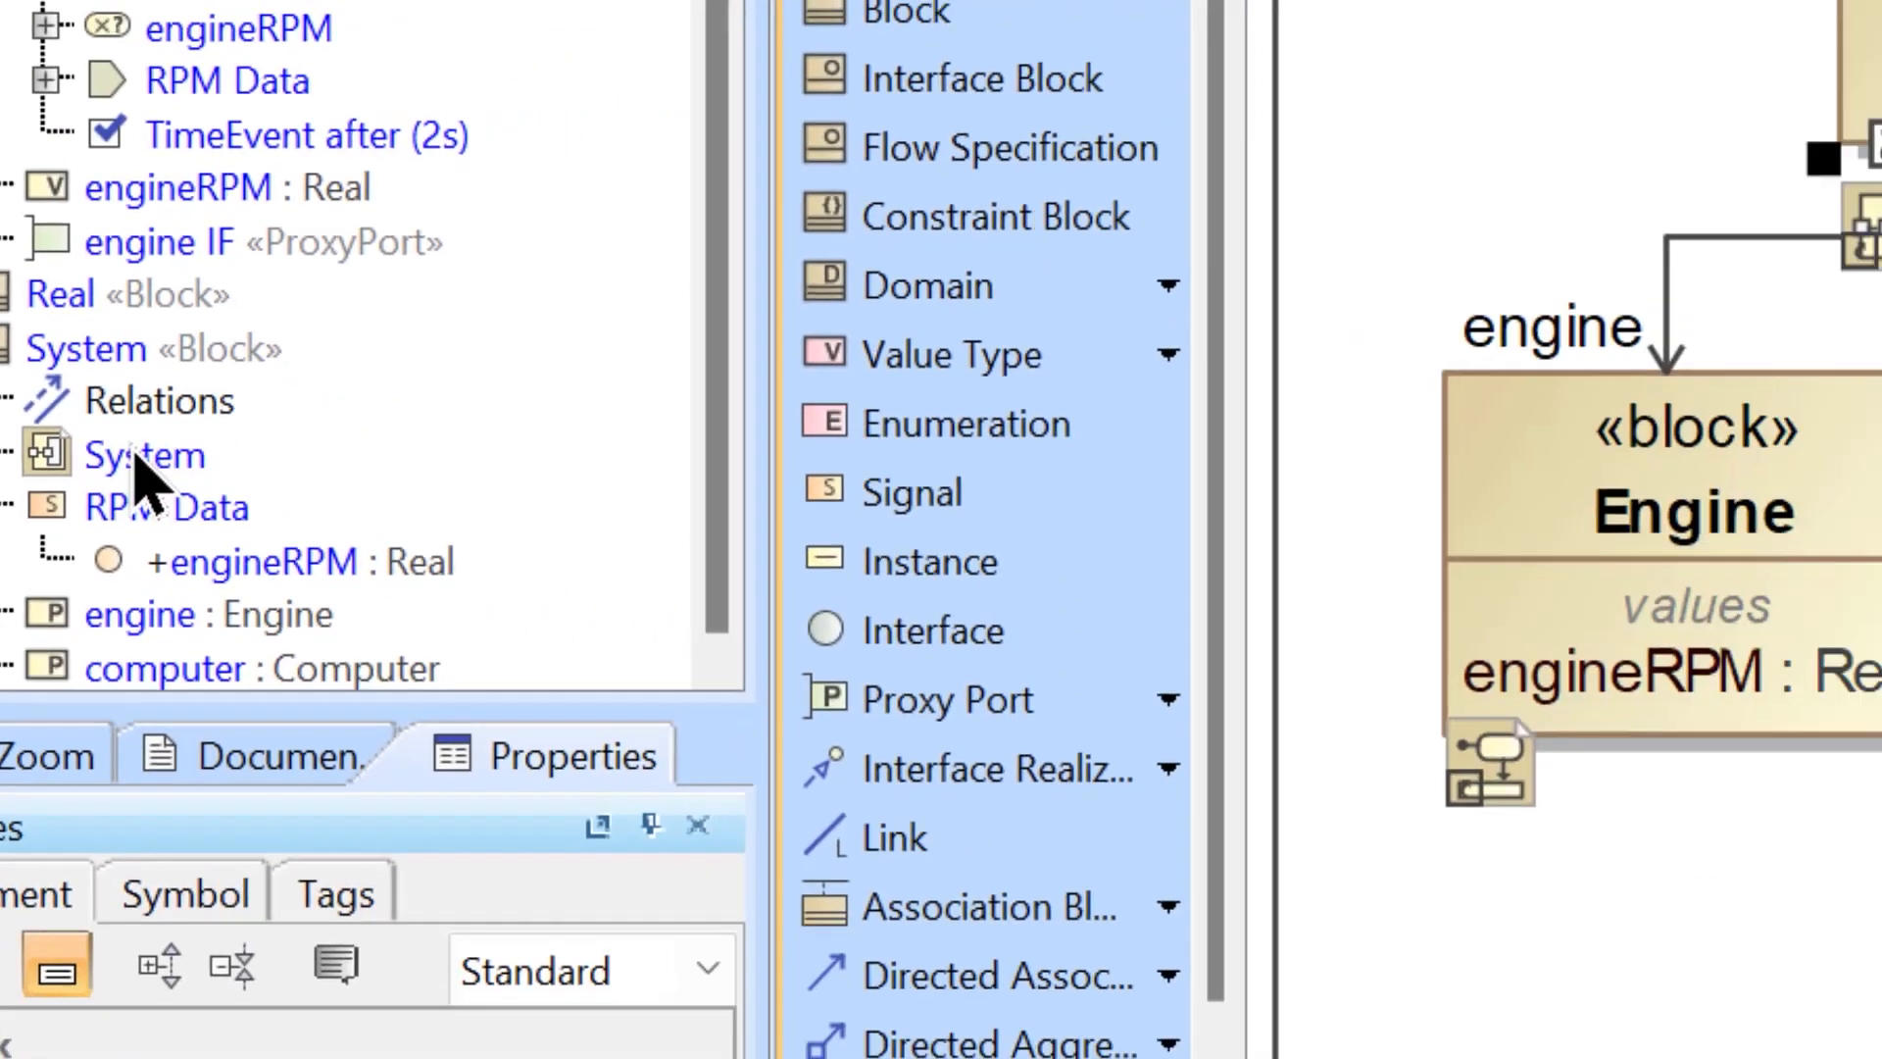
{"action": "left_click_drag", "start_coordinate": [385, 503], "coordinate": [236, 784]}
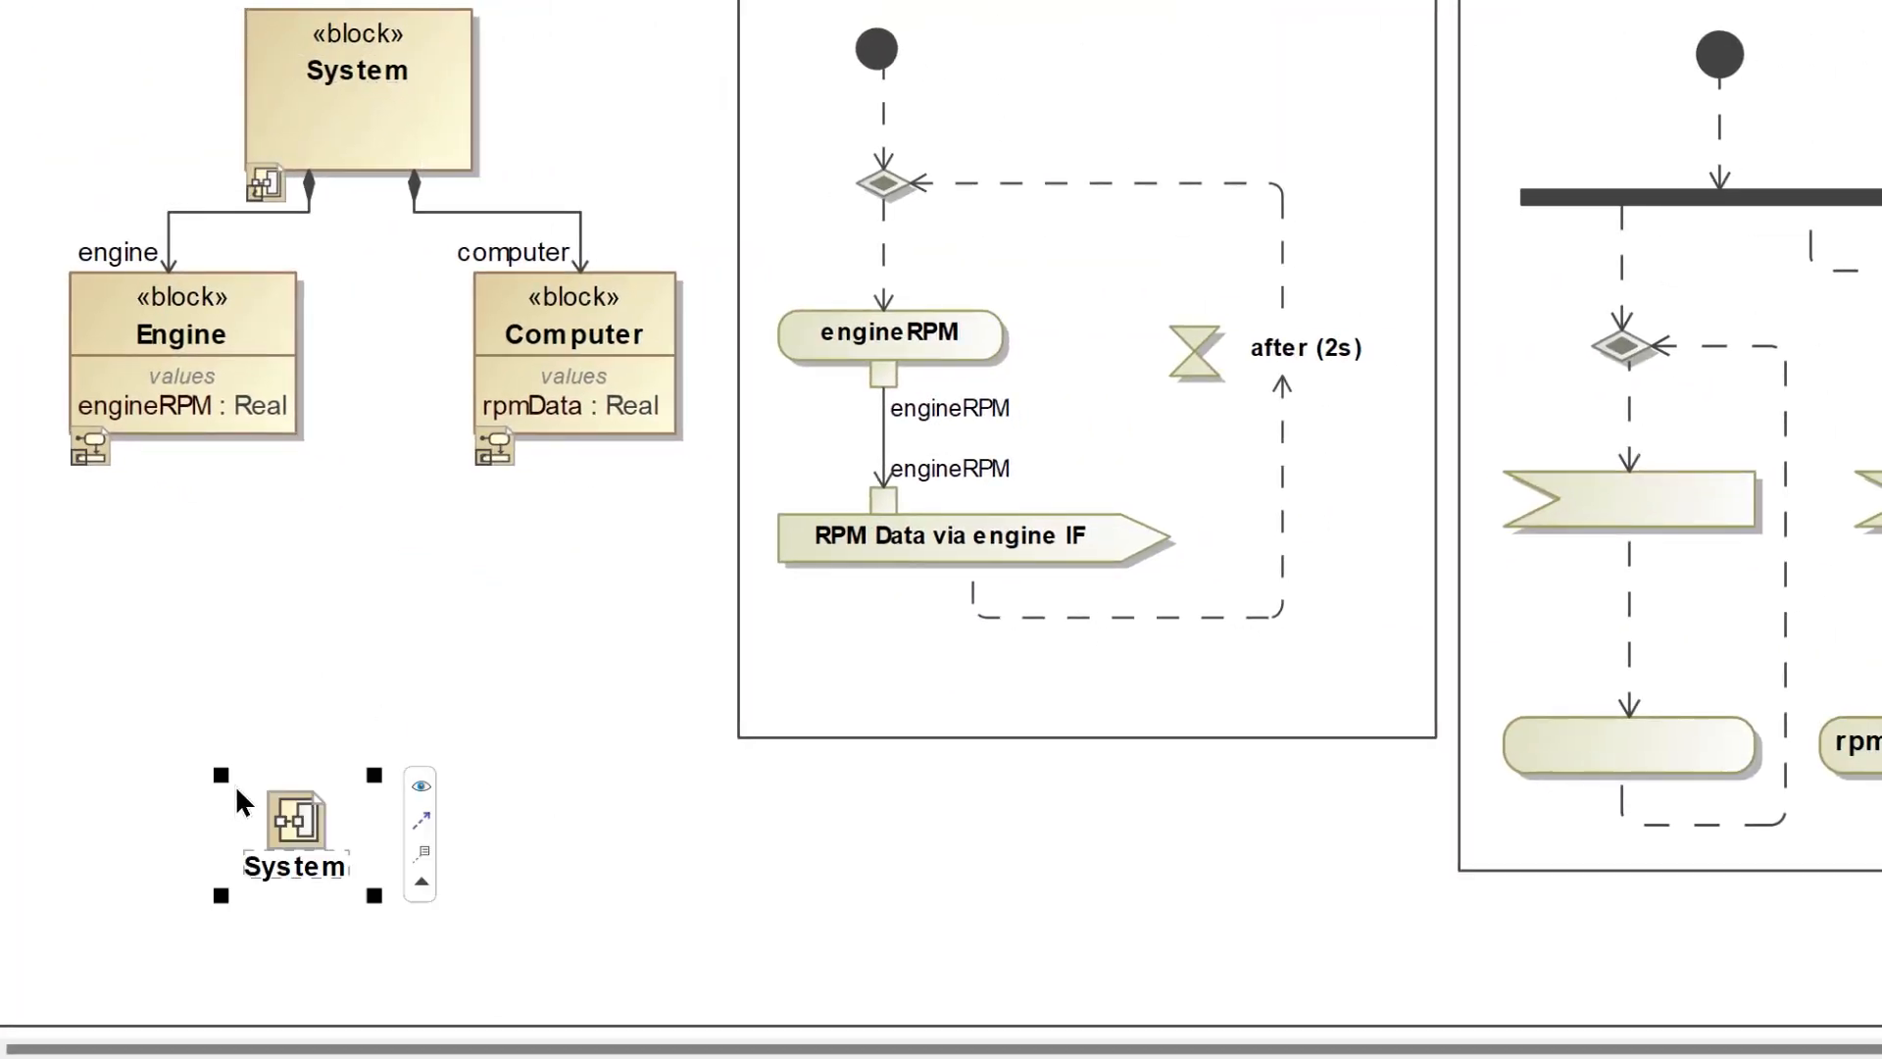
{"action": "left_click", "coordinate": [421, 786]}
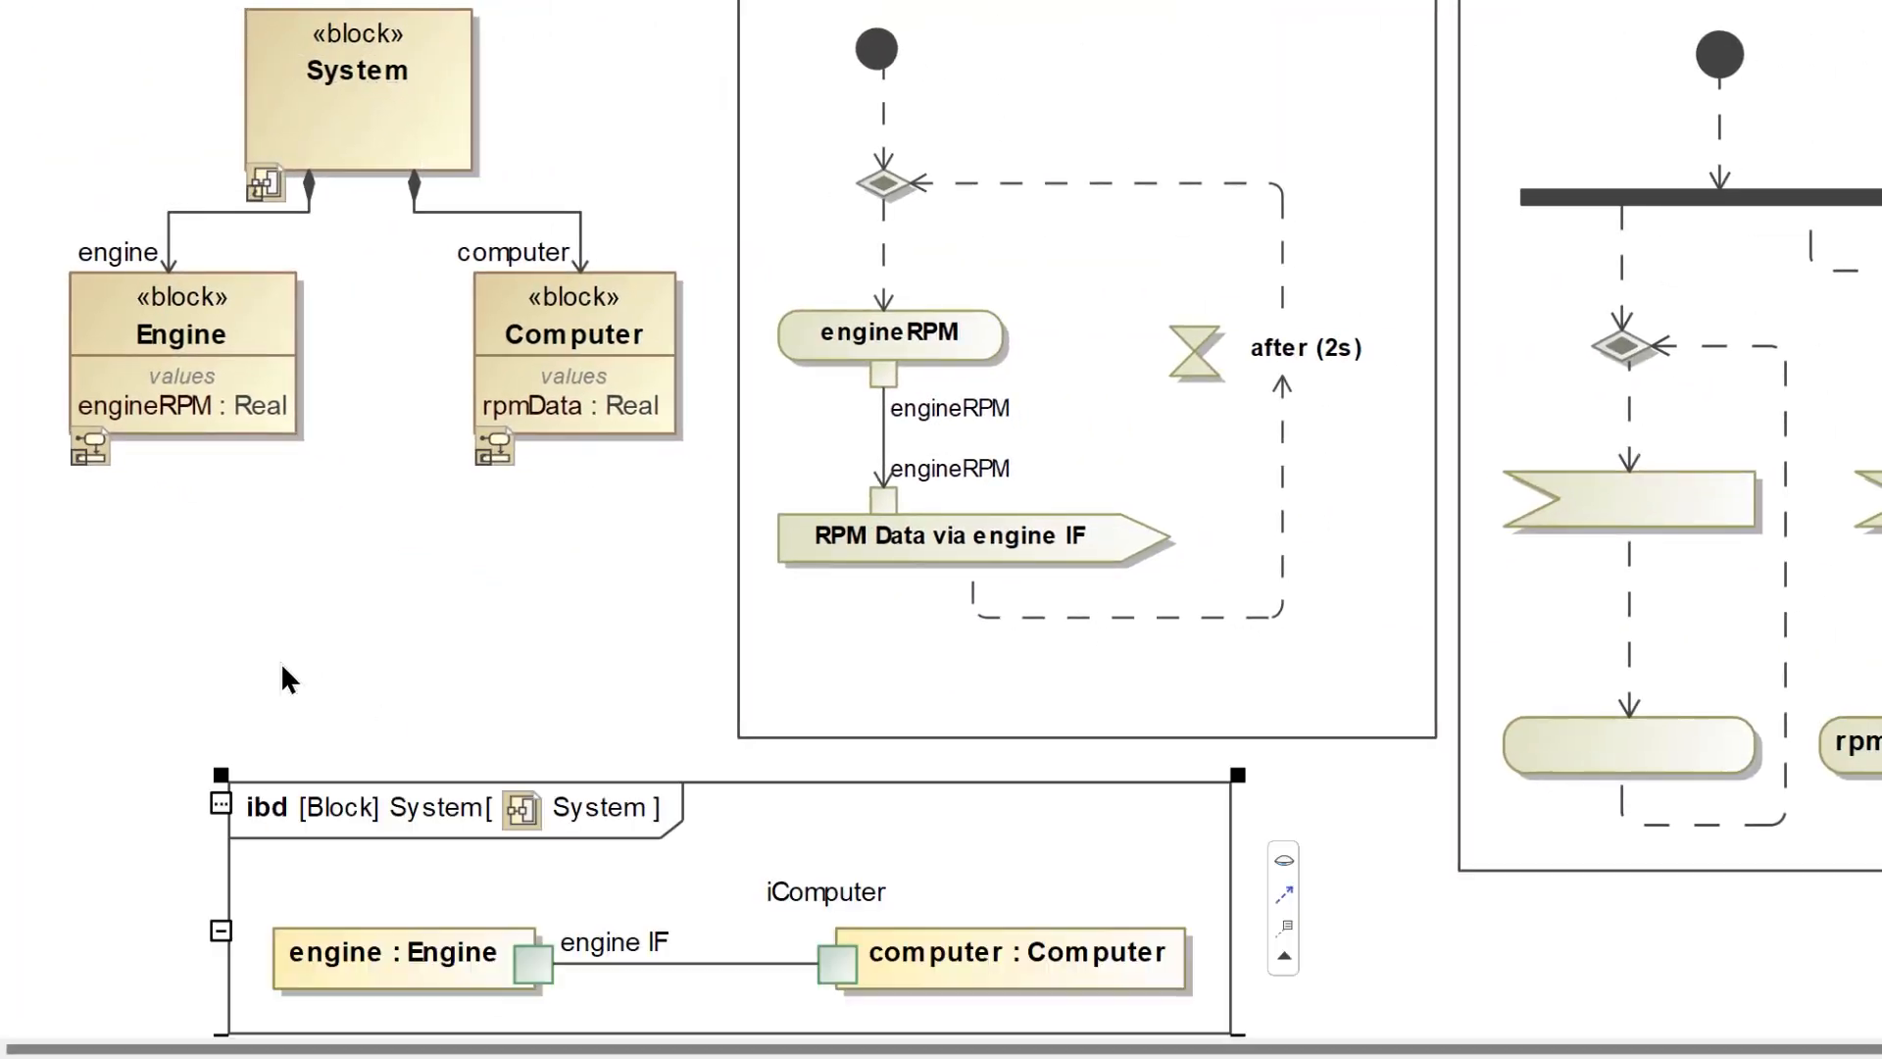
{"action": "left_click_drag", "start_coordinate": [865, 872], "coordinate": [1079, 869]}
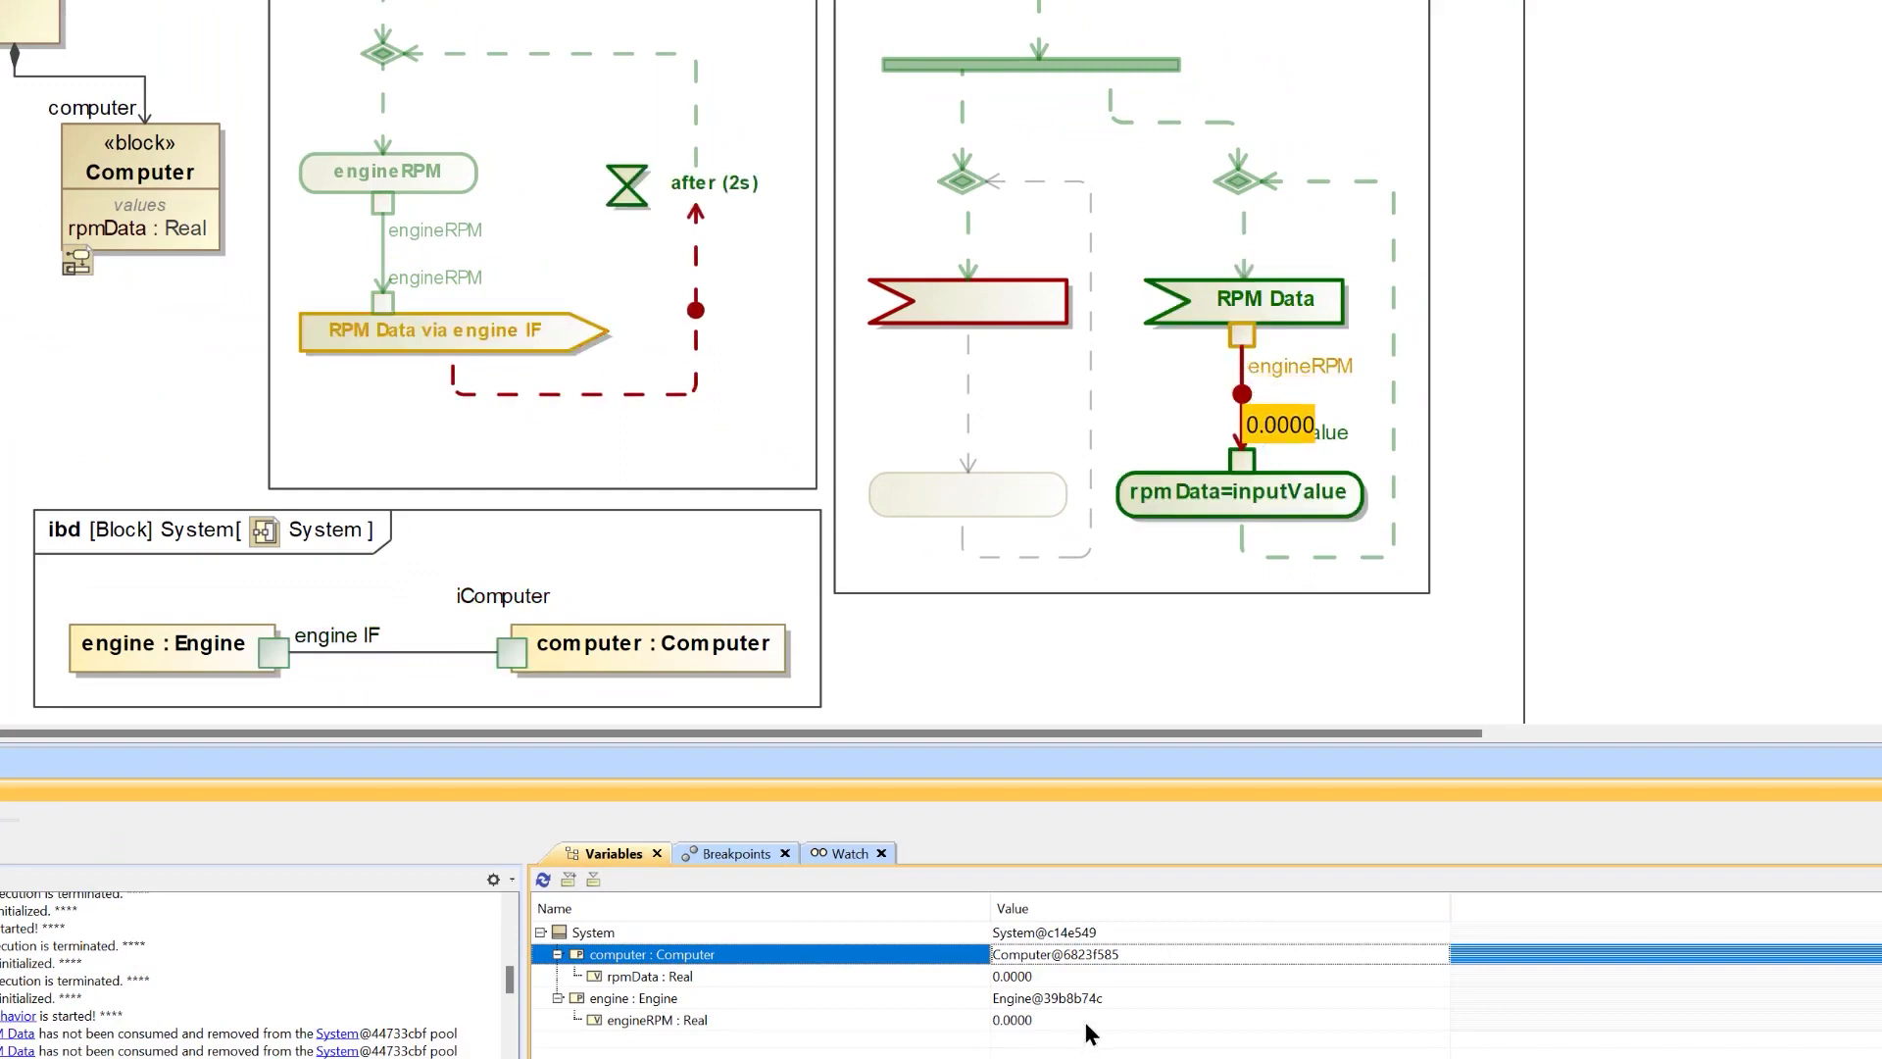
Set the engine's engineRPM value to 25 in the running System simulation
{"action": "left_click", "coordinate": [1085, 1020]}
{"action": "type", "text": "25"}
{"action": "key", "text": "Return"}
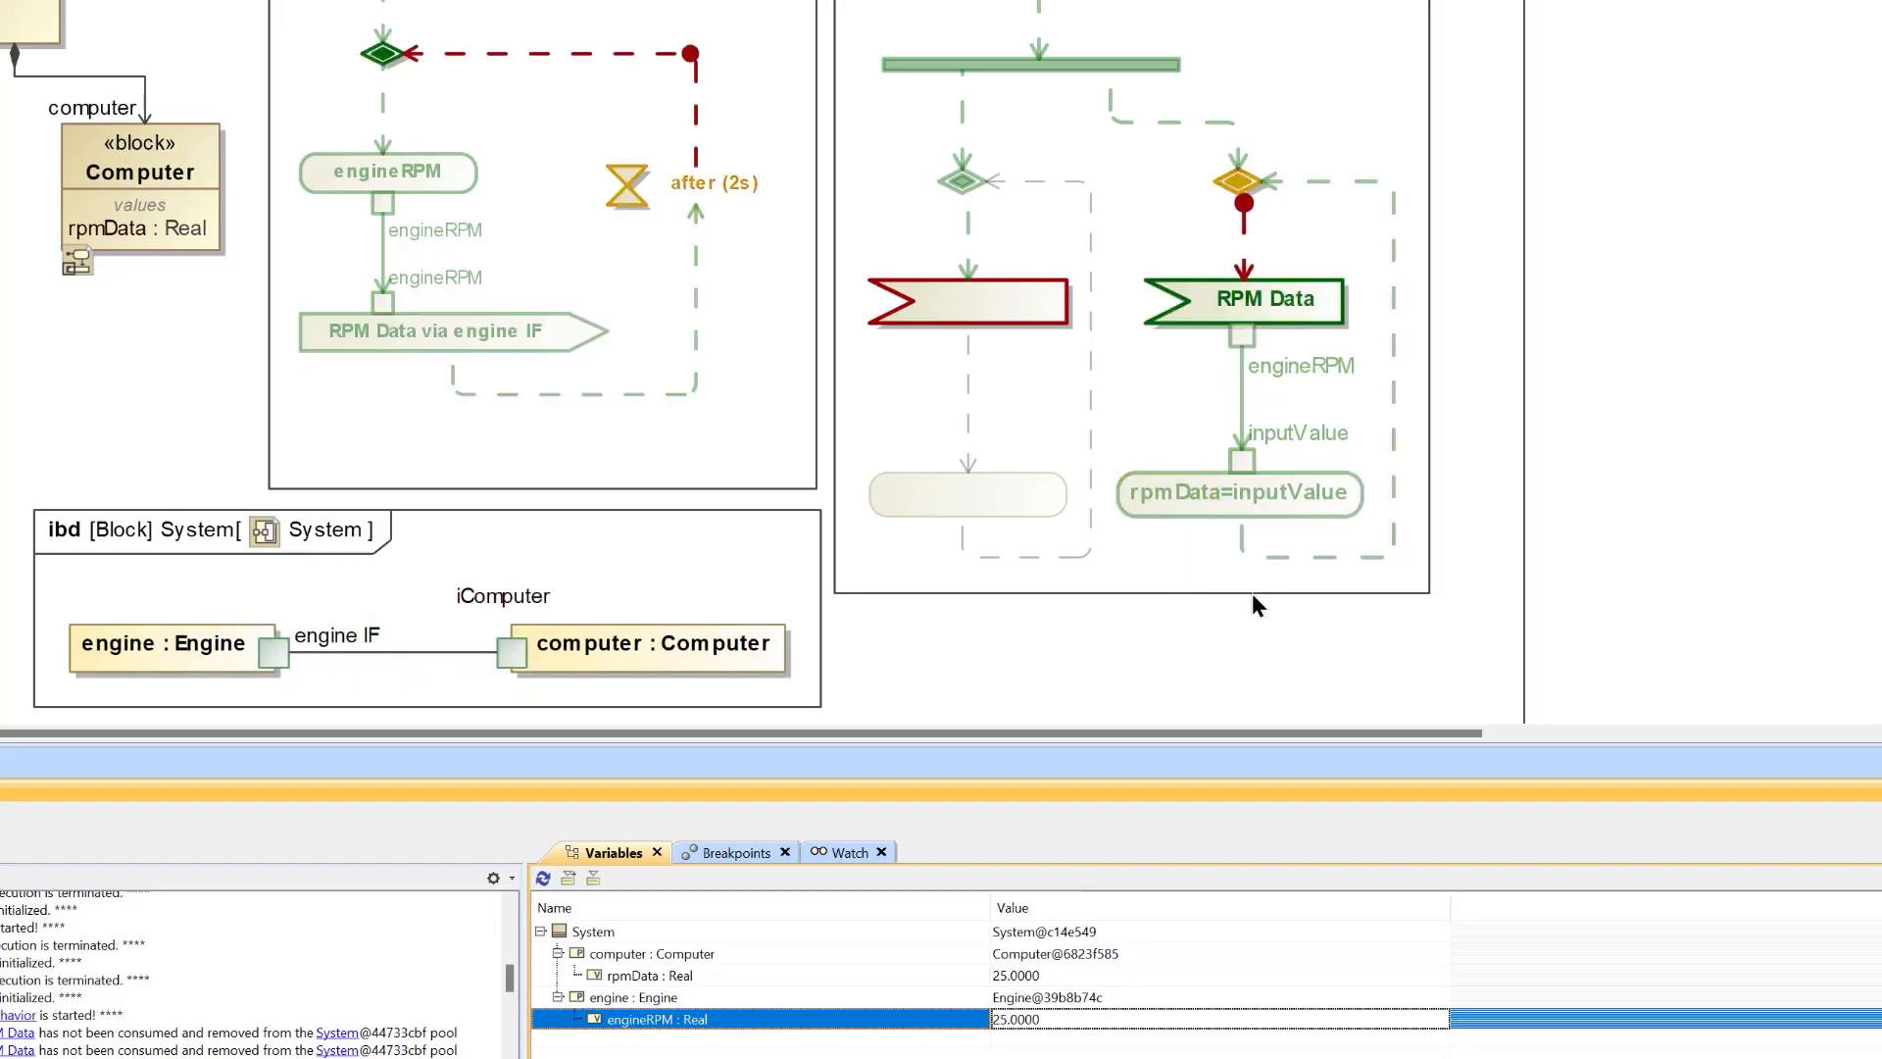
Reposition the System internal block diagram frame directly beneath the Engine and Computer blocks
{"action": "left_click_drag", "start_coordinate": [690, 562], "coordinate": [690, 549]}
{"action": "left_click", "coordinate": [78, 368]}
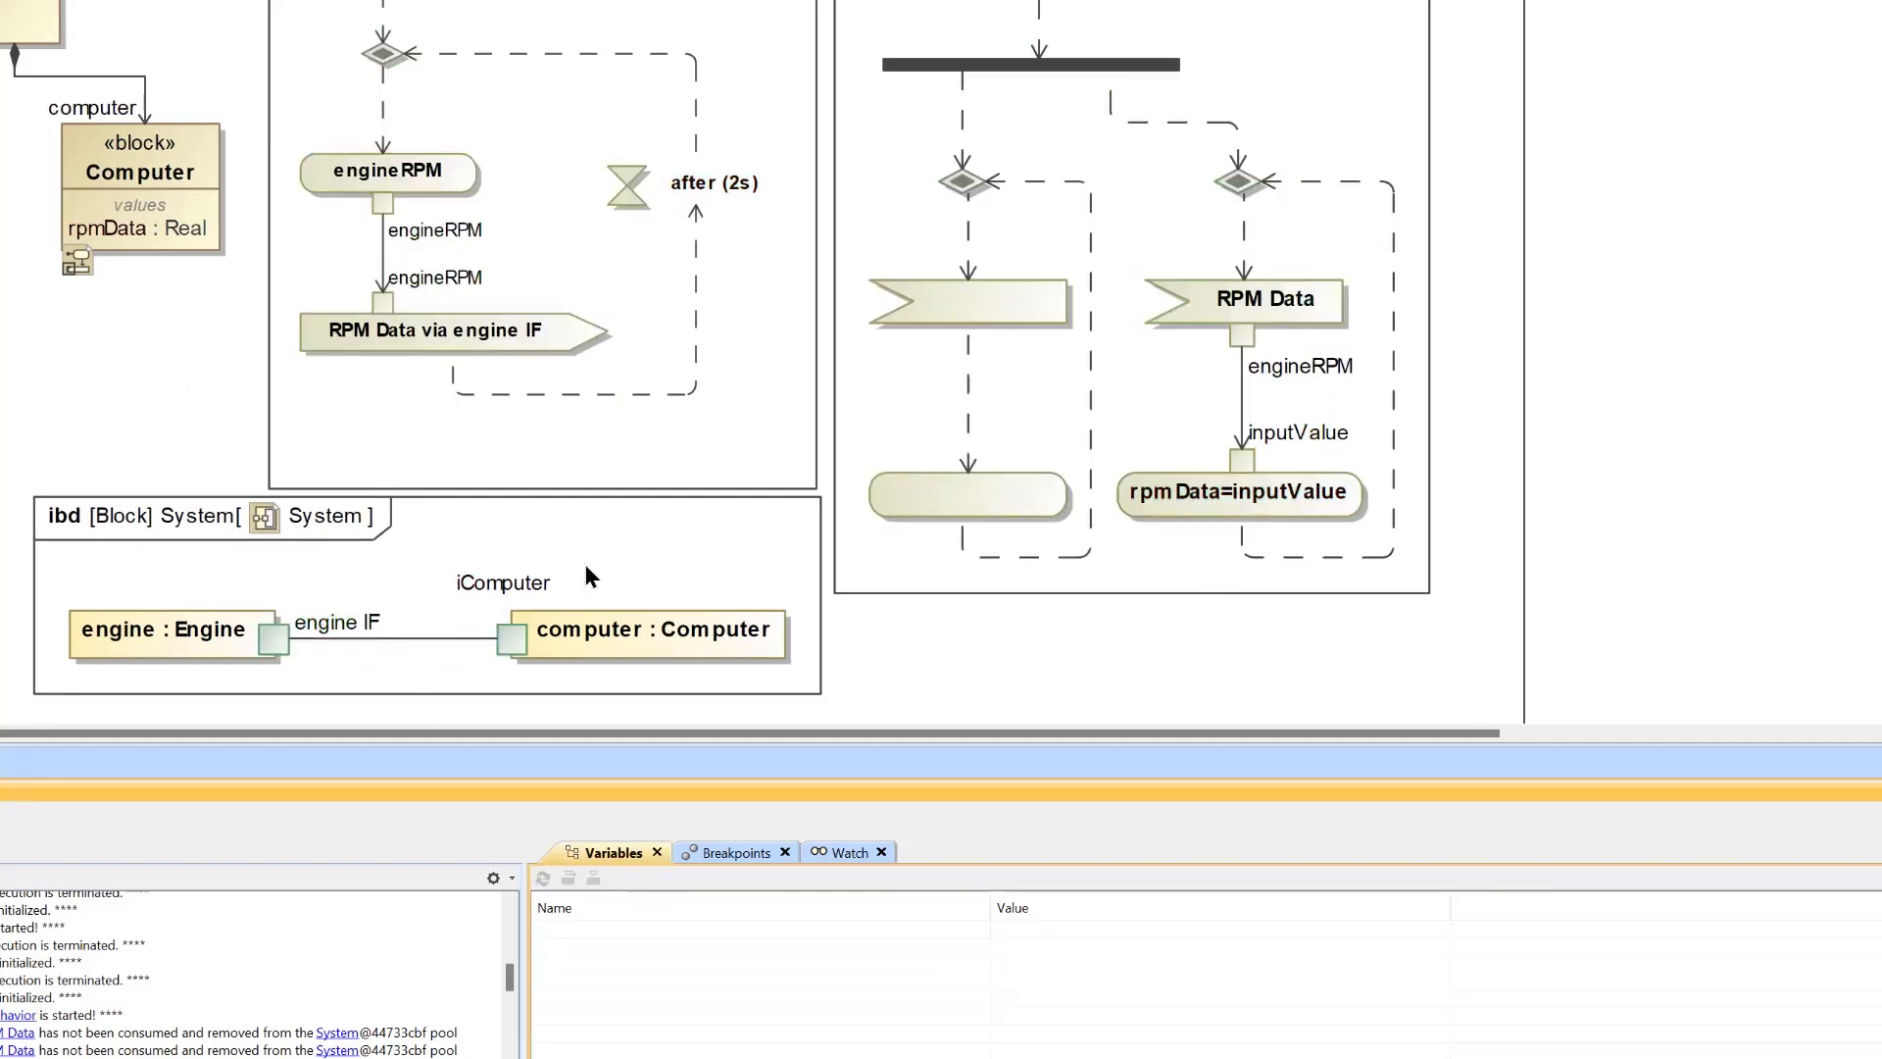
{"action": "left_click_drag", "start_coordinate": [588, 577], "coordinate": [298, 579]}
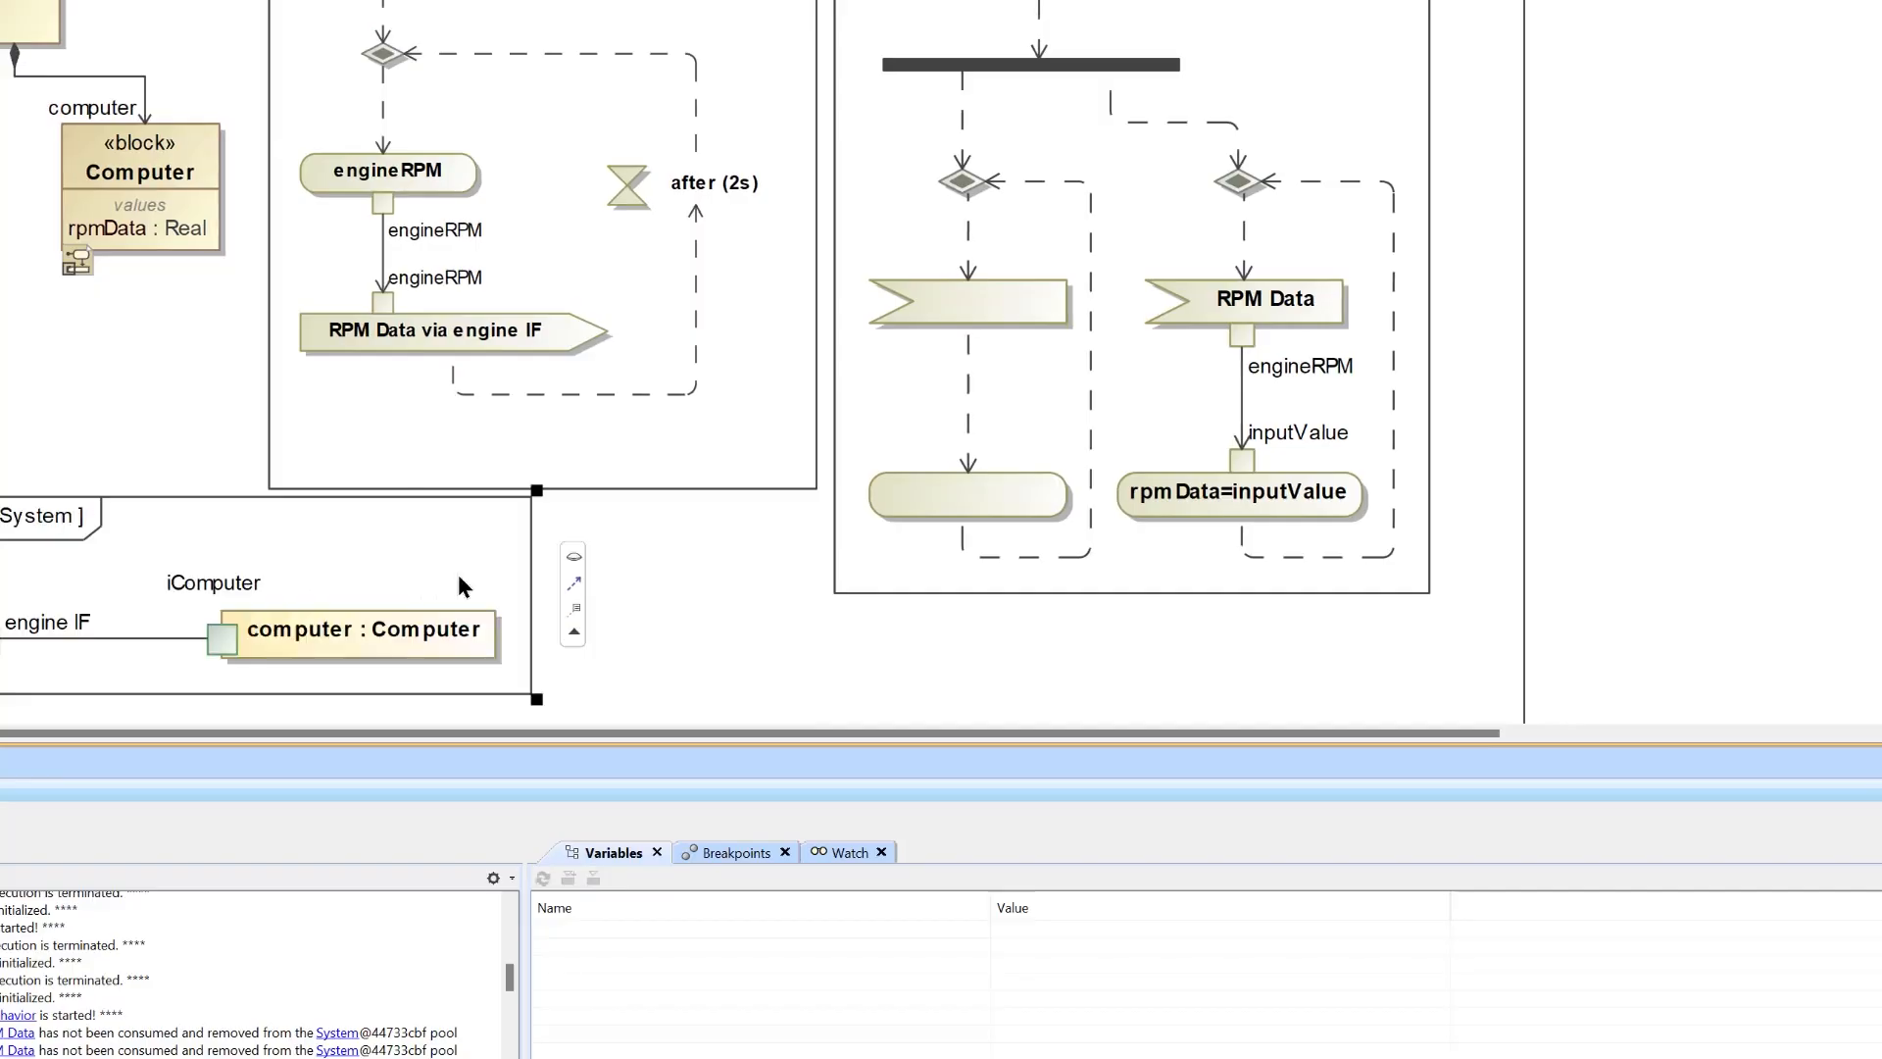
{"action": "left_click", "coordinate": [767, 573]}
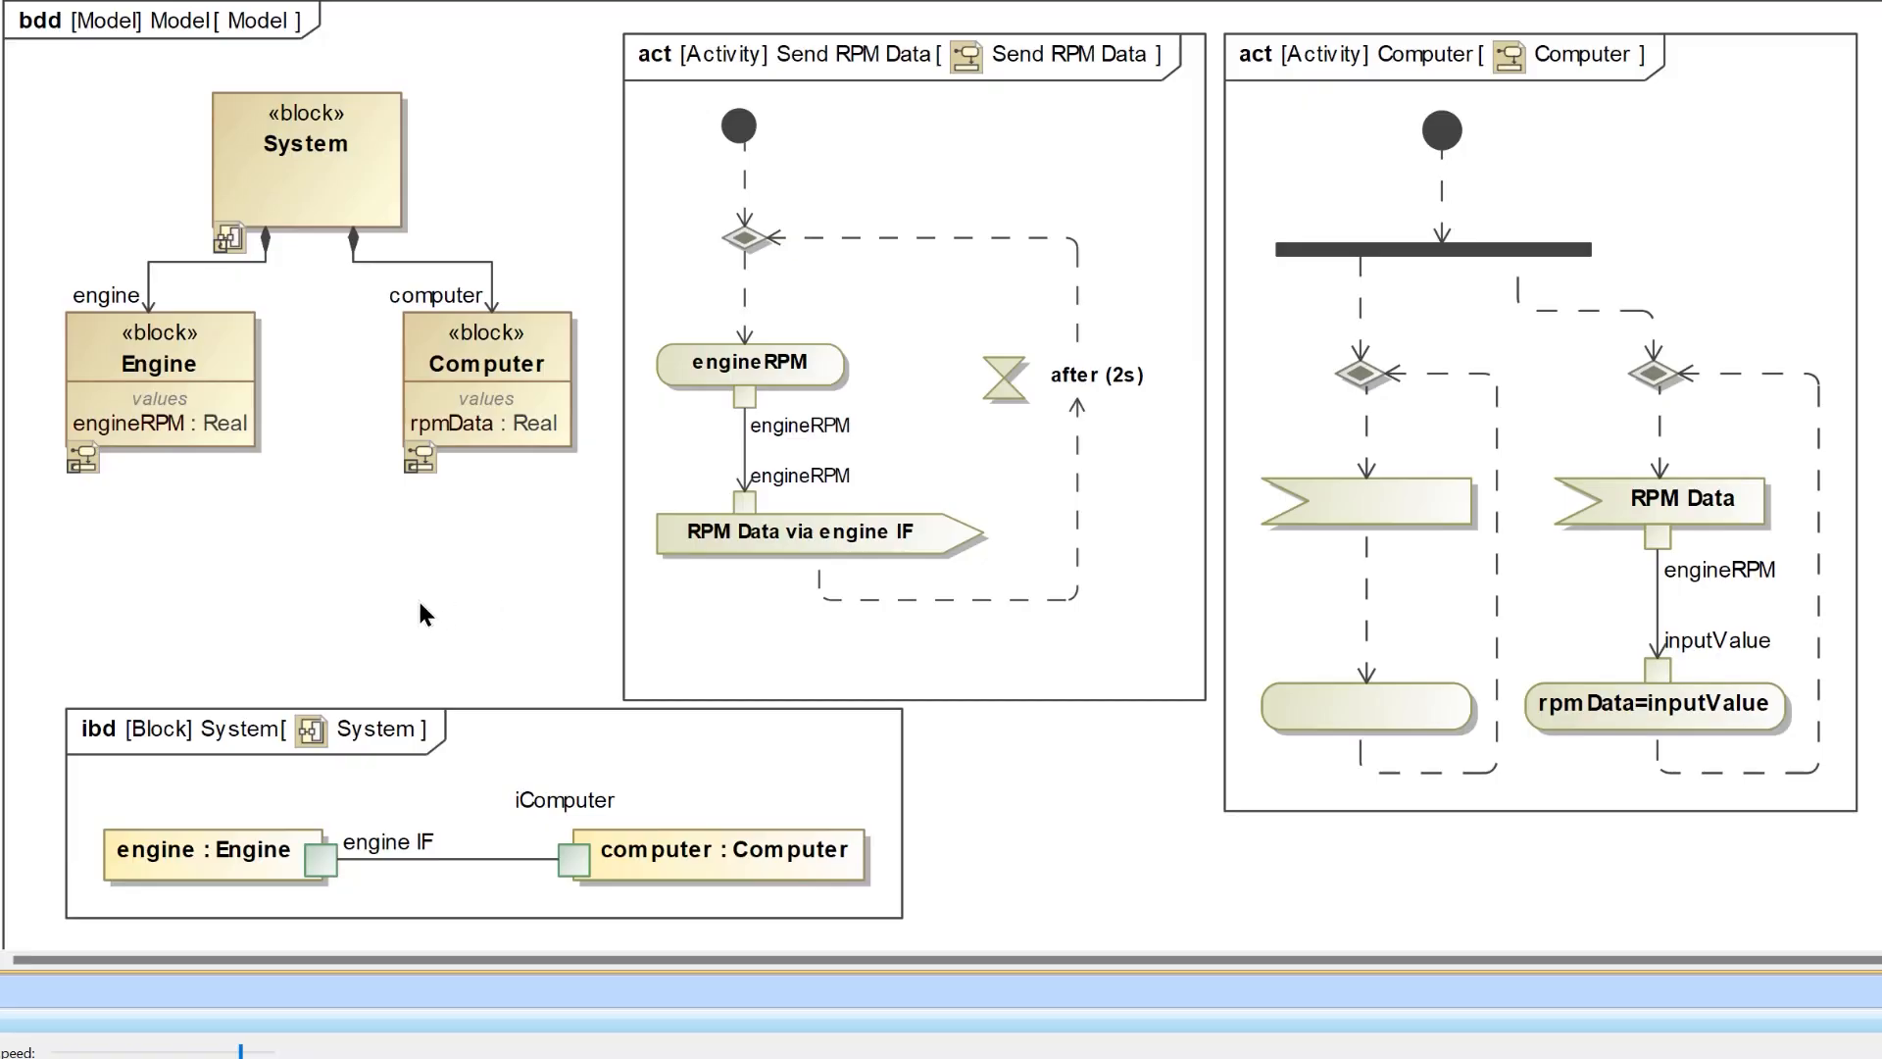
{"action": "left_click", "coordinate": [708, 620]}
{"action": "left_click", "coordinate": [1302, 809]}
{"action": "left_click", "coordinate": [446, 605]}
Shrink the System block's height to fit its name
{"action": "left_click", "coordinate": [307, 162]}
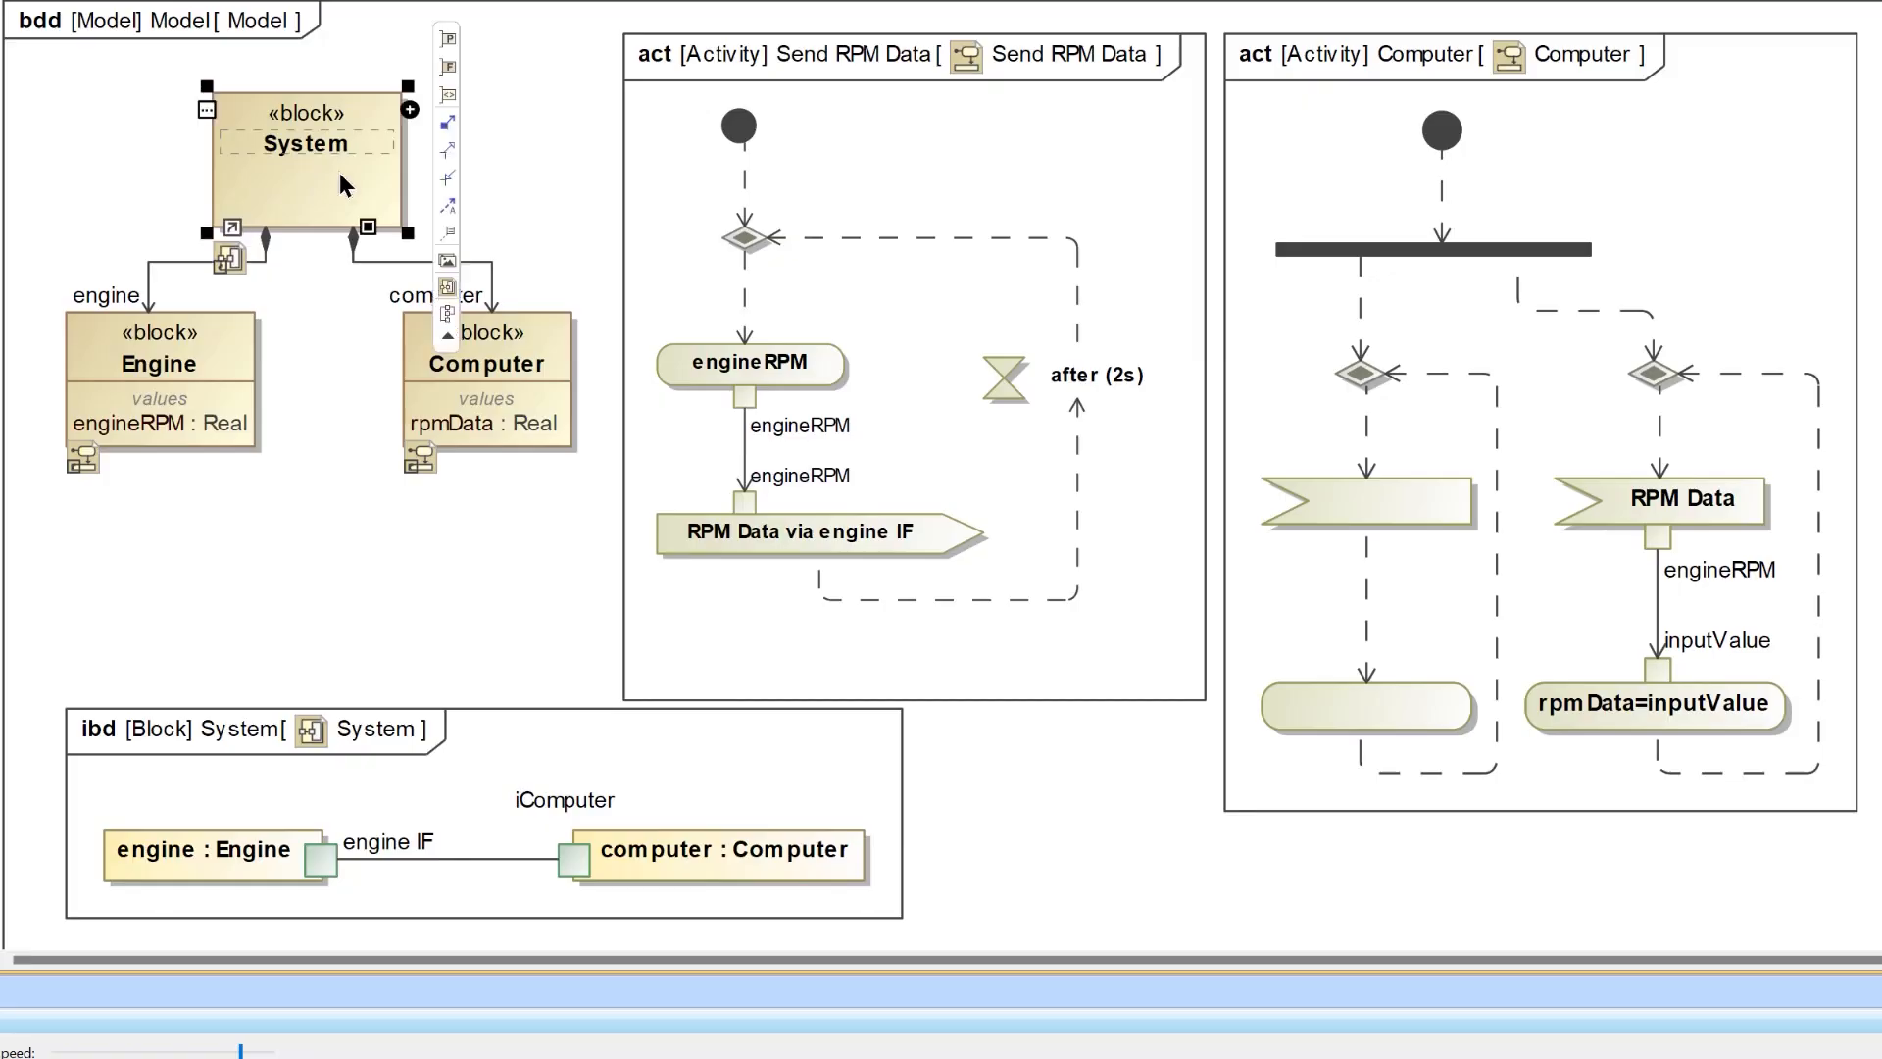
{"action": "left_click", "coordinate": [509, 173]}
{"action": "left_click", "coordinate": [385, 226]}
{"action": "left_click", "coordinate": [369, 227]}
{"action": "left_click", "coordinate": [507, 137]}
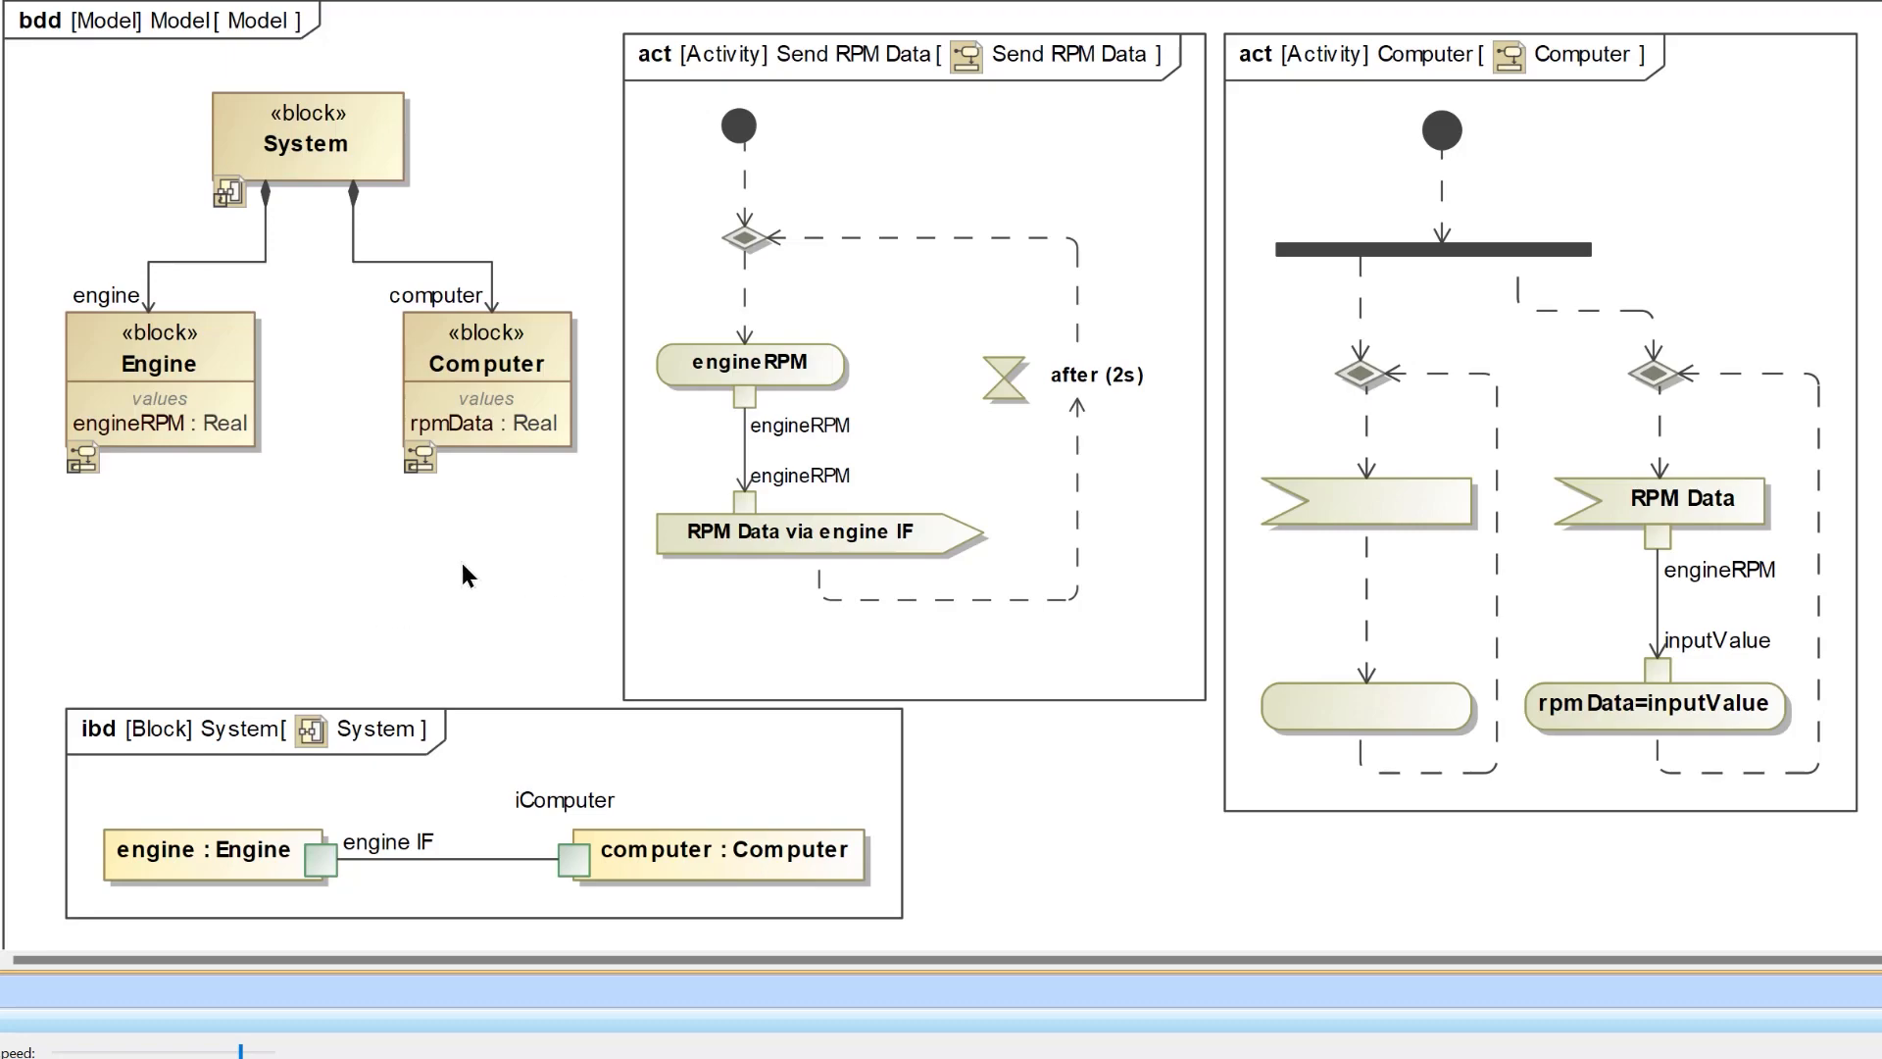
Shorten the Send RPM Data activity frame and move the System internal block diagram frame up closer to it
{"action": "left_click_drag", "start_coordinate": [1206, 699], "coordinate": [1213, 664]}
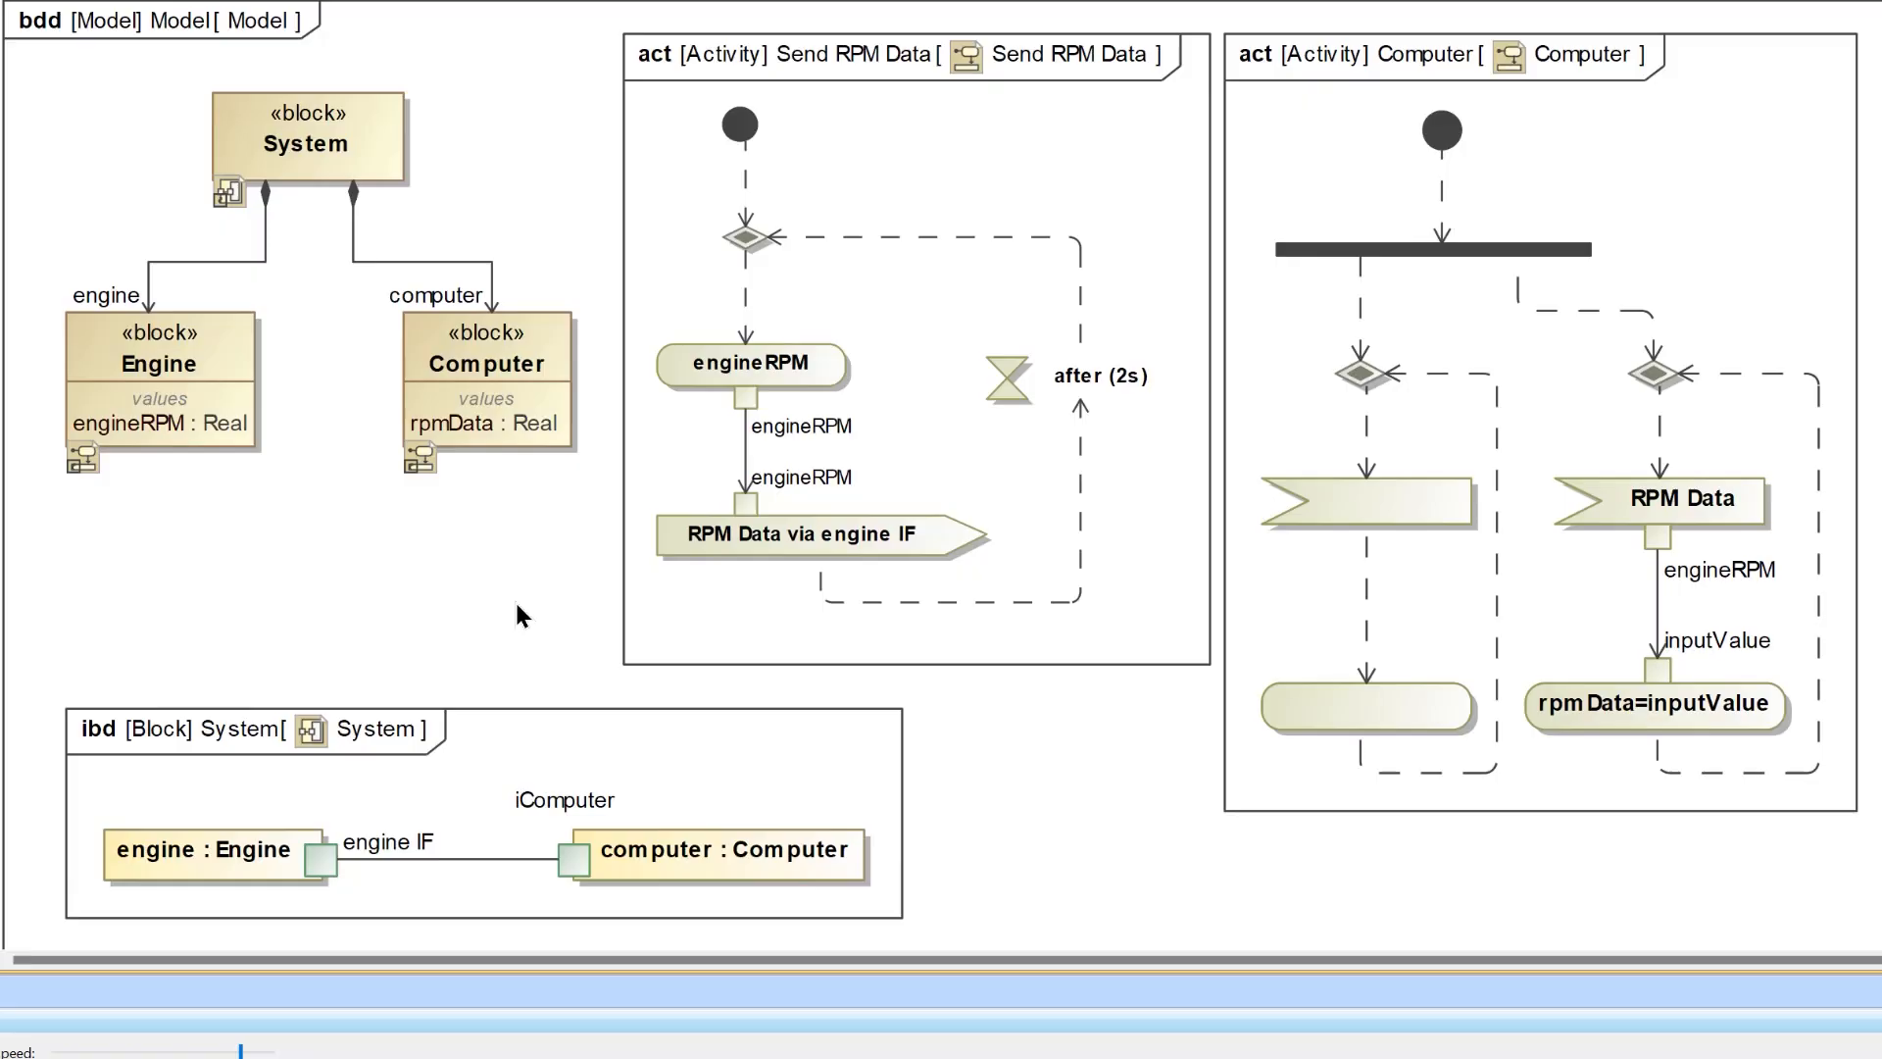
{"action": "left_click_drag", "start_coordinate": [534, 729], "coordinate": [538, 699]}
{"action": "left_click", "coordinate": [480, 571]}
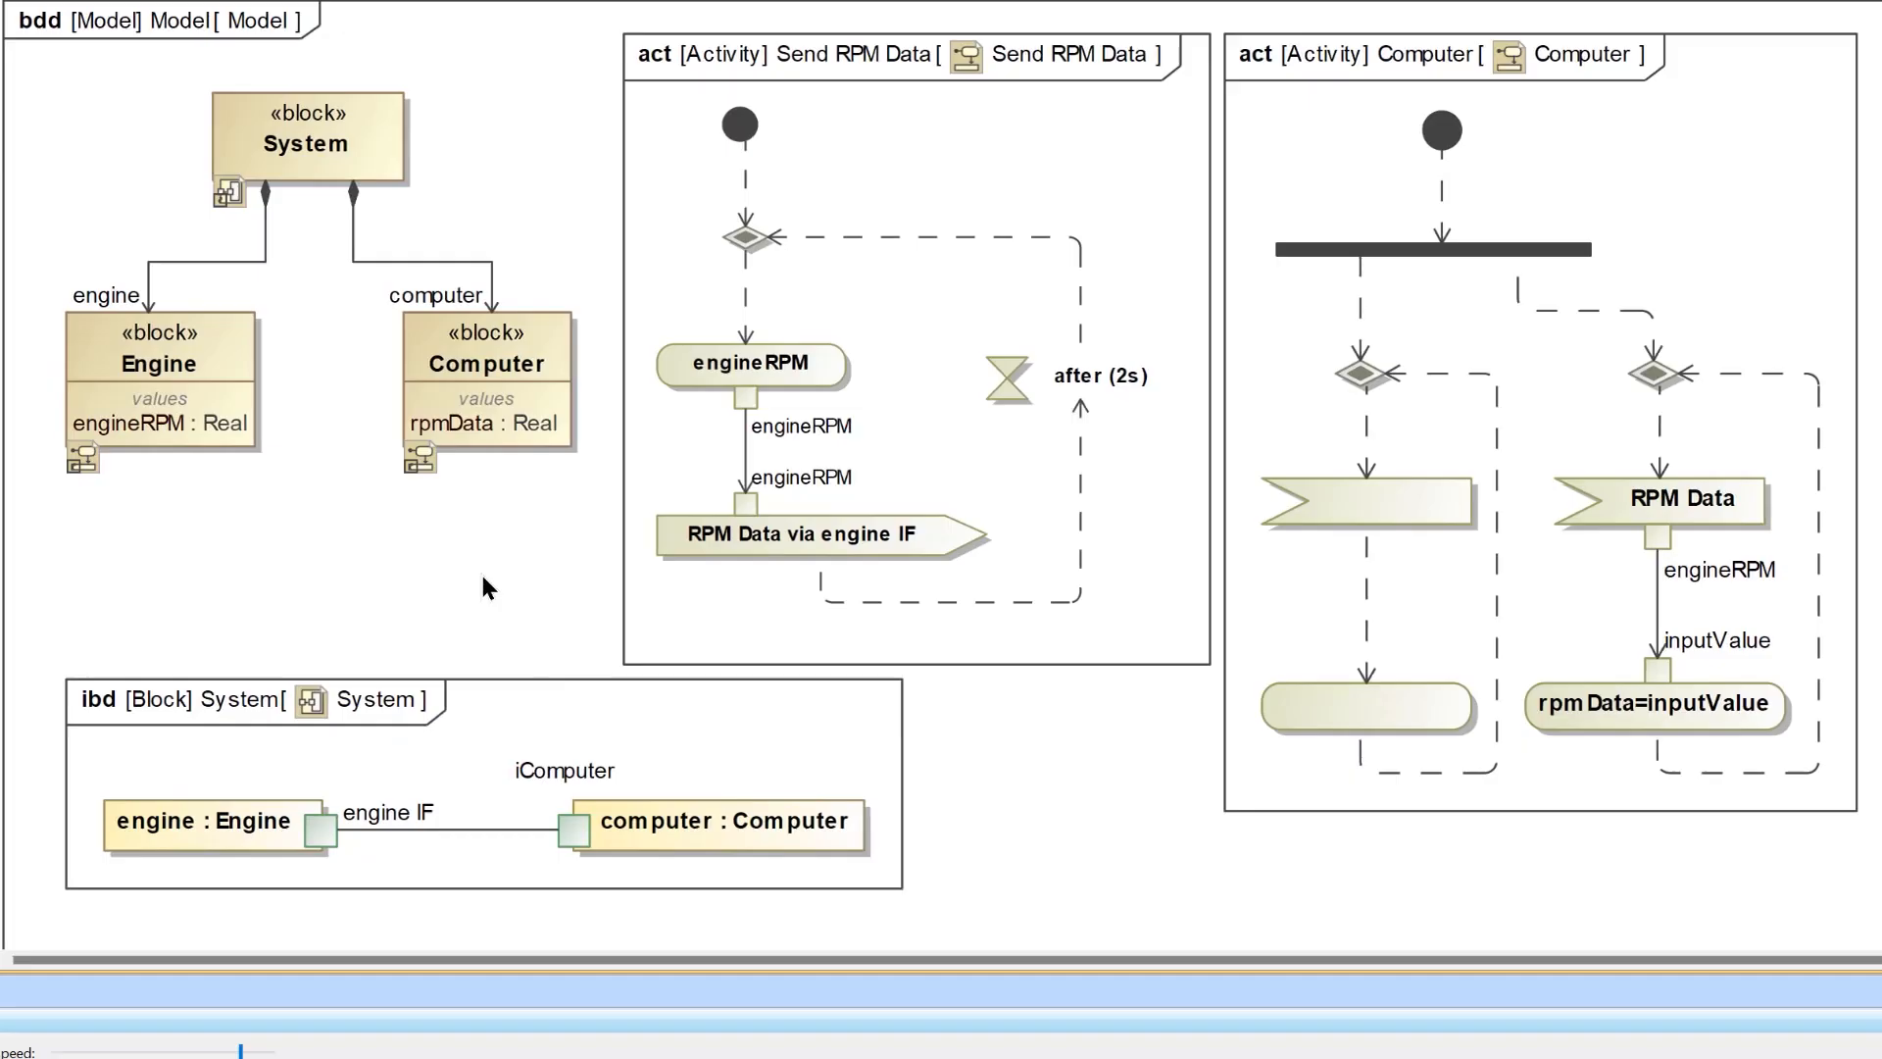